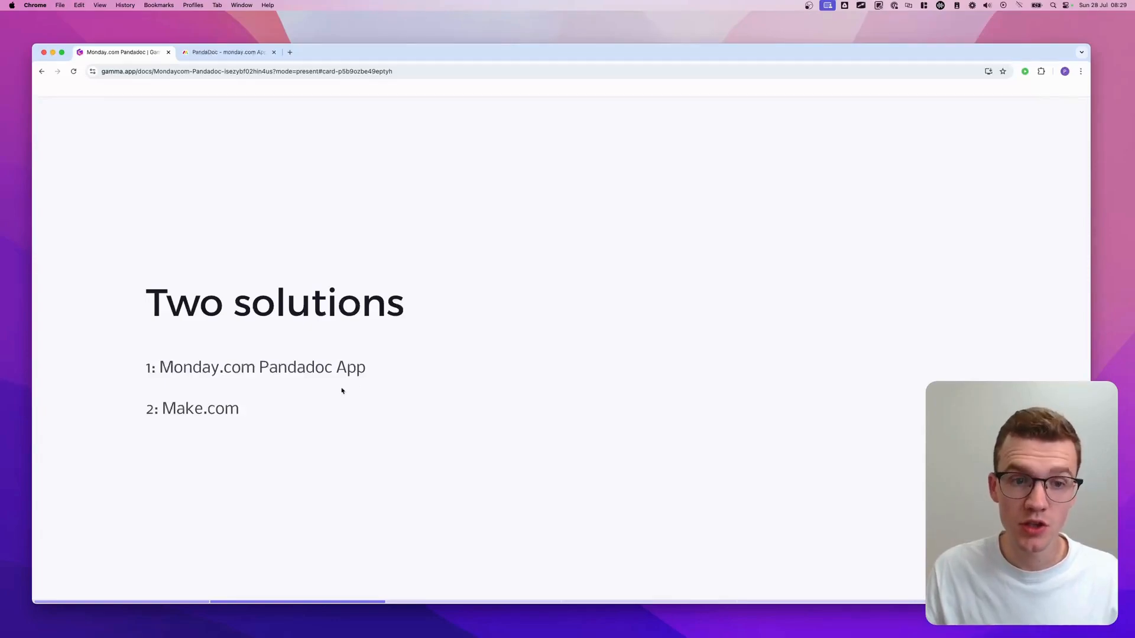
- Step forward two Gamma slides to the 'What we're going to cover' agenda
{"action": "key", "text": "Right"}
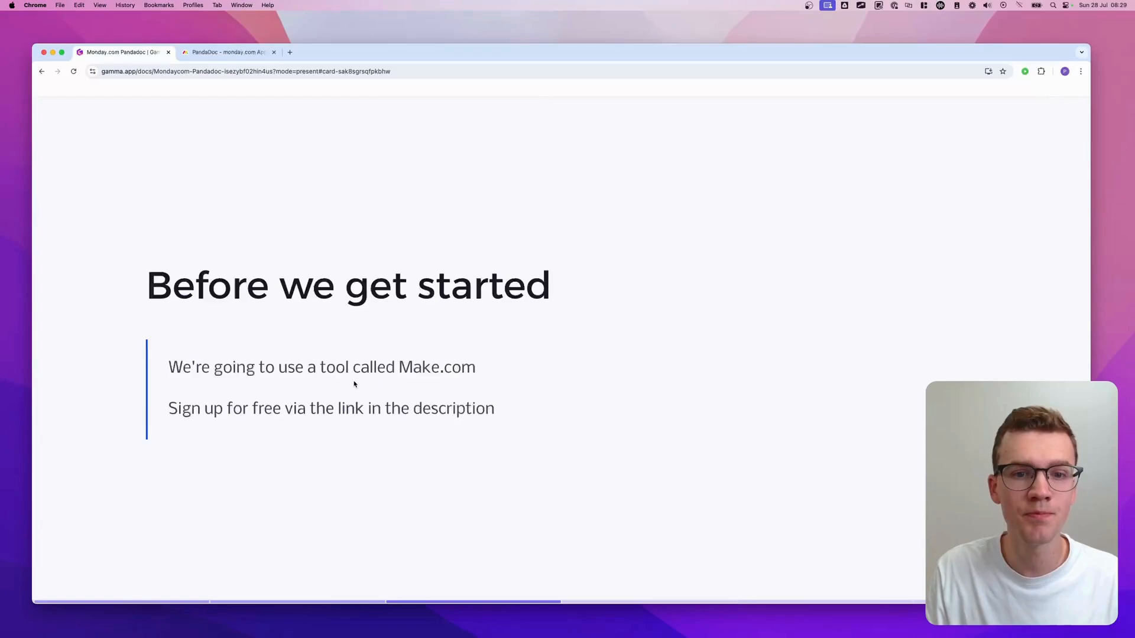
{"action": "key", "text": "Right"}
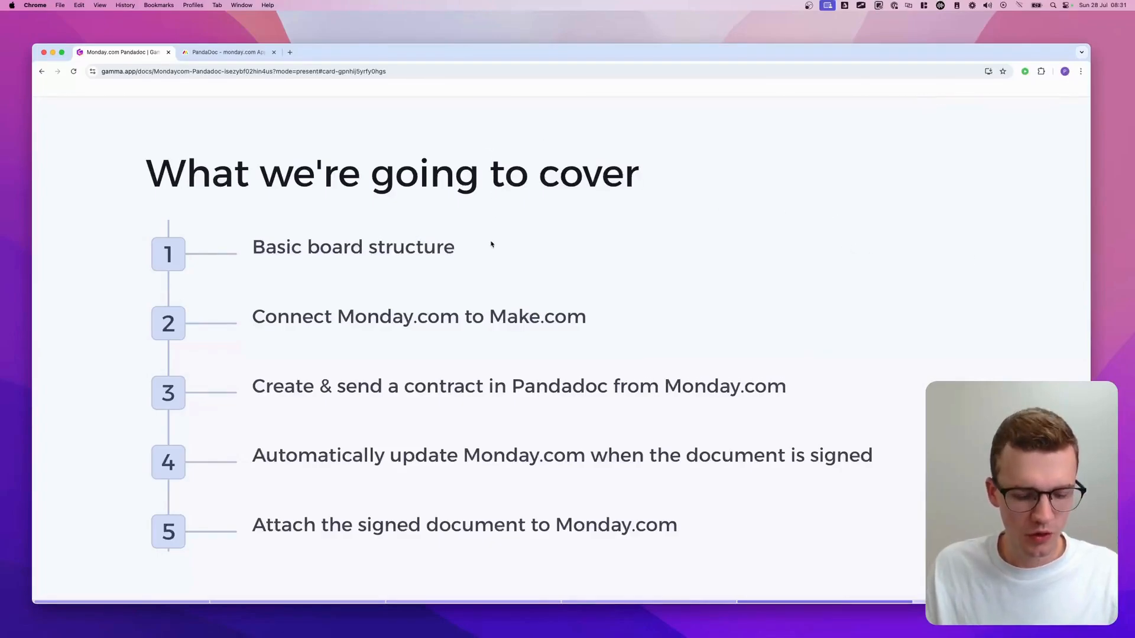
- Circle 'Basic board structure' and 'Connect Monday.com to Make.com' on the agenda slide
{"action": "mouse_move", "coordinate": [228, 274]}
{"action": "left_mouse_down"}
{"action": "mouse_move", "coordinate": [193, 218]}
{"action": "mouse_move", "coordinate": [344, 276]}
{"action": "left_mouse_up"}
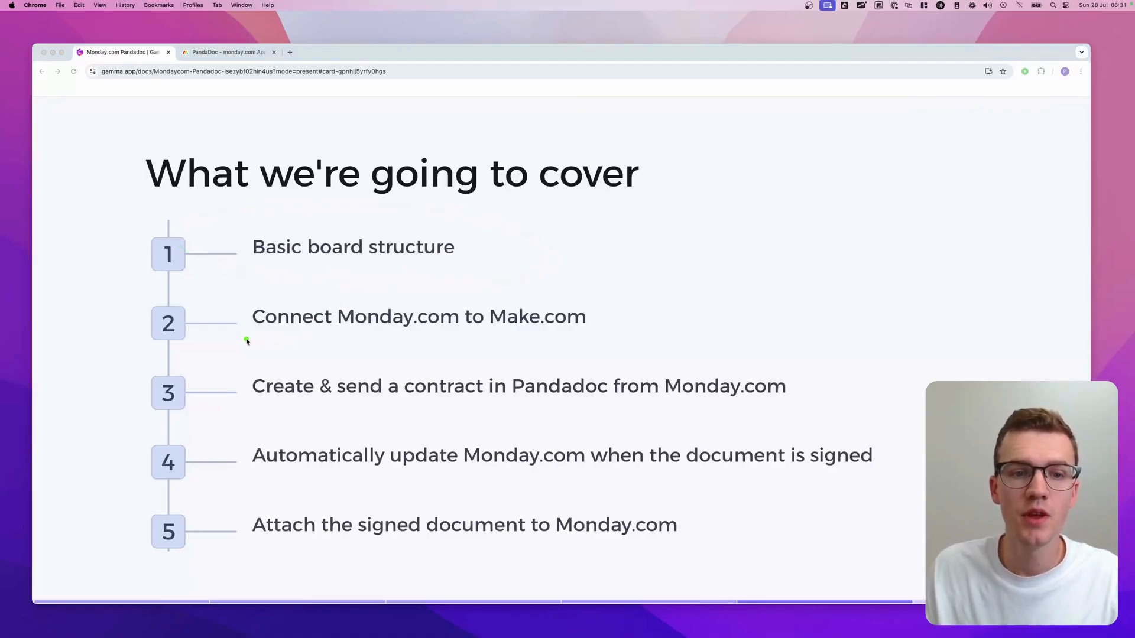
{"action": "mouse_move", "coordinate": [247, 341]}
{"action": "left_mouse_down"}
{"action": "mouse_move", "coordinate": [565, 343]}
{"action": "mouse_move", "coordinate": [289, 295]}
{"action": "mouse_move", "coordinate": [266, 346]}
{"action": "mouse_move", "coordinate": [302, 341]}
{"action": "left_mouse_up"}
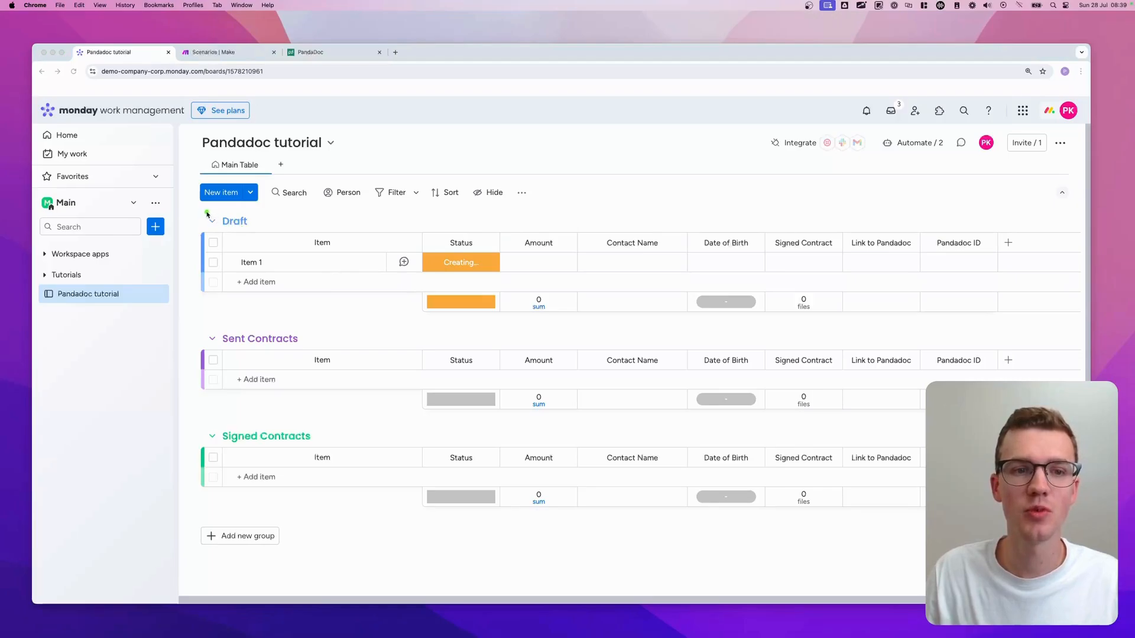
- Circle the Draft, Sent Contracts and Signed Contracts groups and review Item 1's status labels
{"action": "mouse_move", "coordinate": [192, 211]}
{"action": "left_mouse_down"}
{"action": "mouse_move", "coordinate": [208, 212]}
{"action": "mouse_move", "coordinate": [188, 311]}
{"action": "mouse_move", "coordinate": [296, 214]}
{"action": "left_mouse_up"}
{"action": "mouse_move", "coordinate": [188, 328]}
{"action": "left_mouse_down"}
{"action": "mouse_move", "coordinate": [362, 337]}
{"action": "mouse_move", "coordinate": [298, 325]}
{"action": "left_mouse_up"}
{"action": "mouse_move", "coordinate": [197, 421]}
{"action": "left_mouse_down"}
{"action": "mouse_move", "coordinate": [162, 489]}
{"action": "mouse_move", "coordinate": [229, 452]}
{"action": "left_mouse_up"}
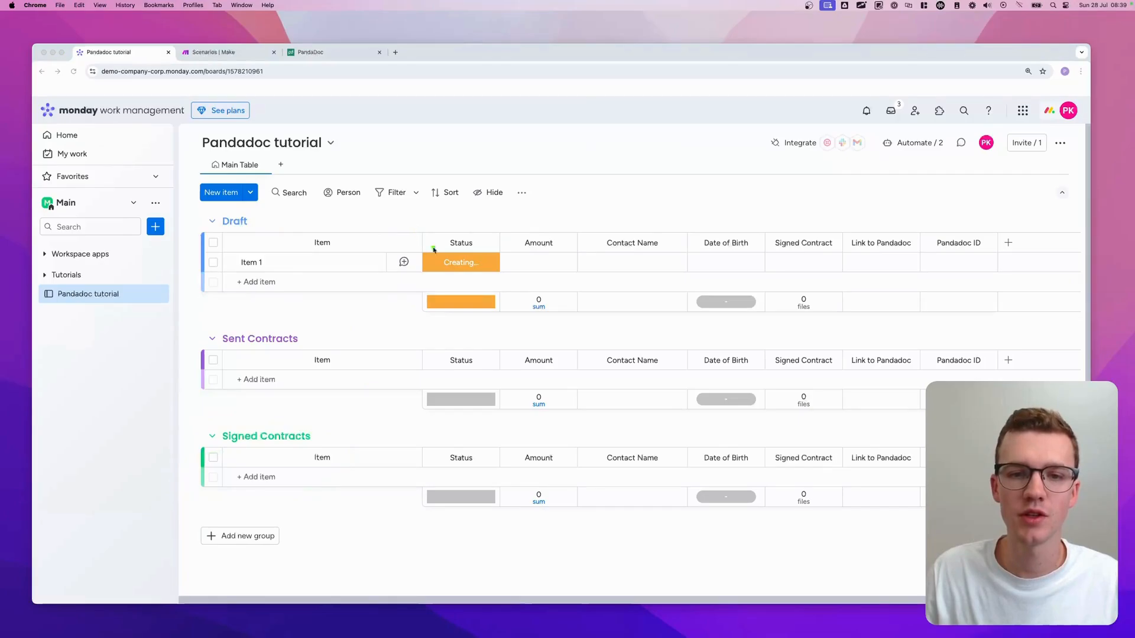
{"action": "left_click", "coordinate": [462, 264]}
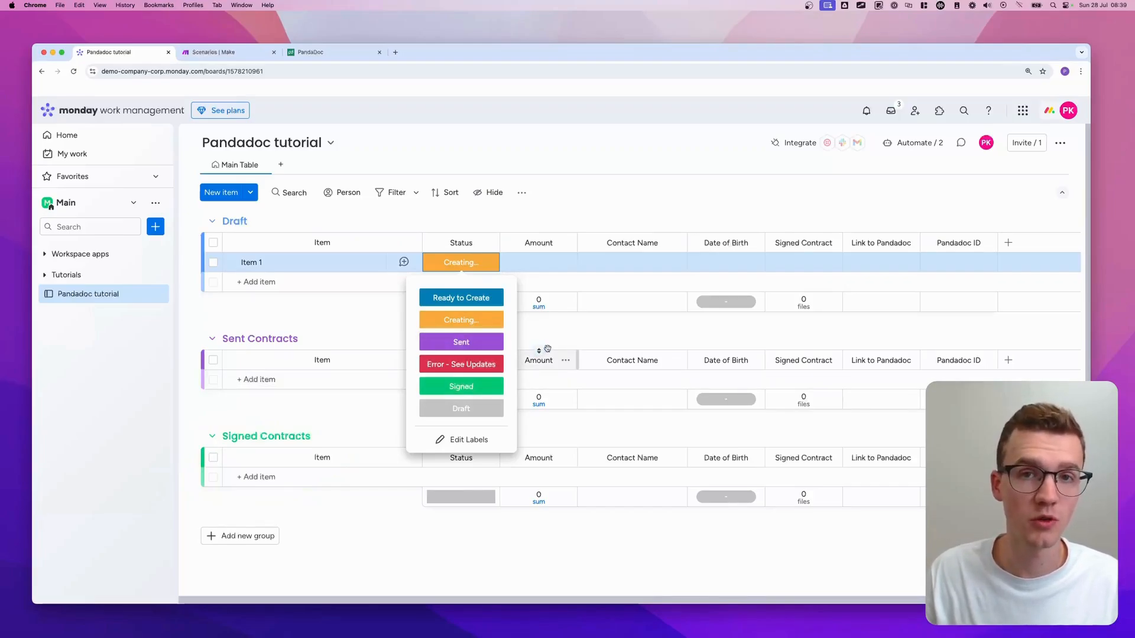
{"action": "left_click", "coordinate": [579, 327]}
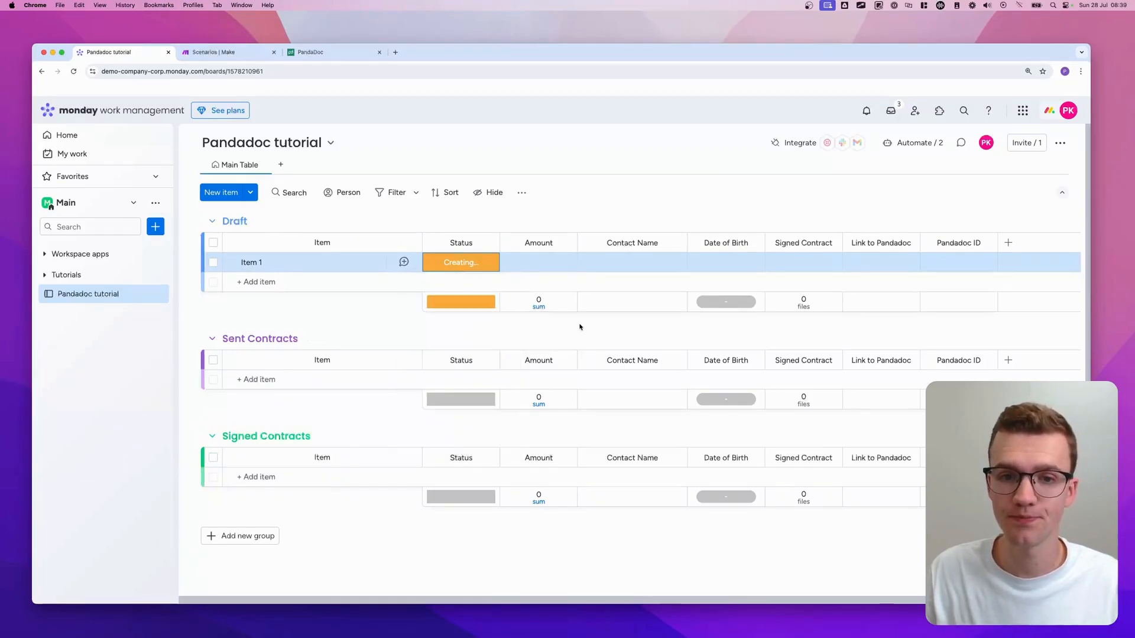
{"action": "scroll", "coordinate": [549, 296], "scroll_direction": "right", "scroll_amount": 1}
- Enter 12,345 as Item 1's Amount, leave its Pandadoc link empty, and view automations
{"action": "left_click", "coordinate": [523, 264]}
{"action": "type", "text": "12345"}
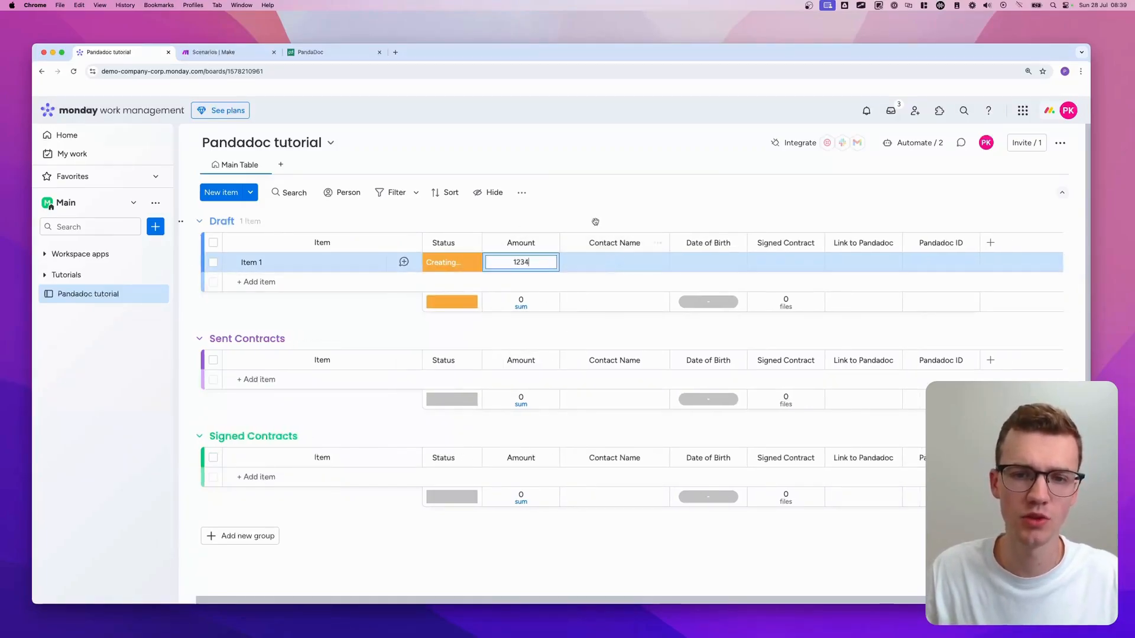
{"action": "key", "text": "Return"}
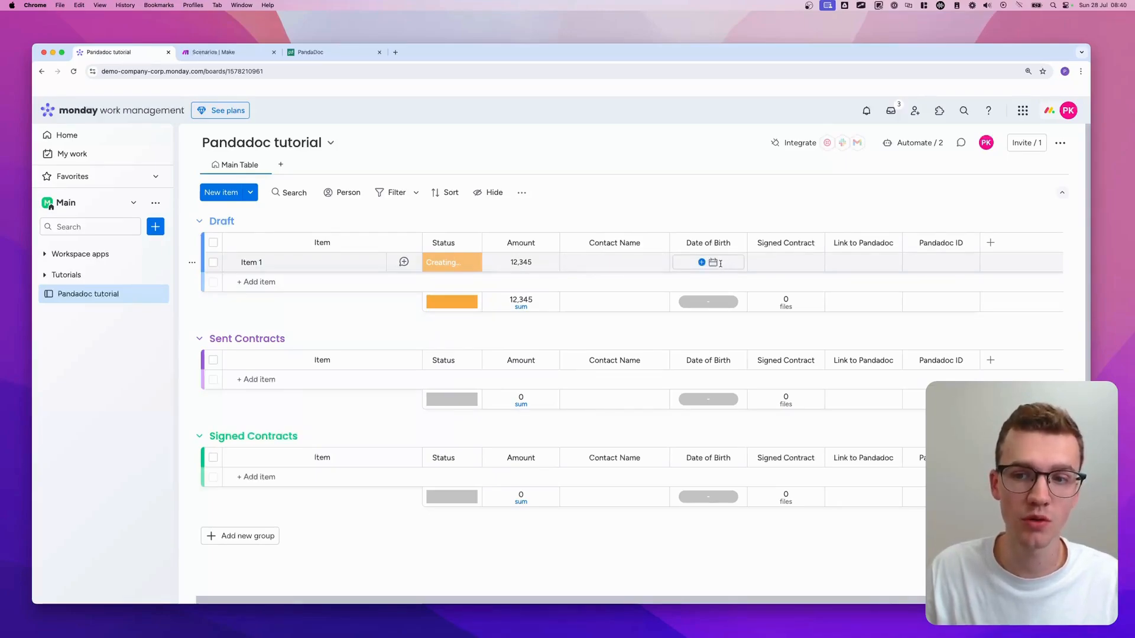
{"action": "scroll", "coordinate": [794, 266], "scroll_direction": "left", "scroll_amount": 1}
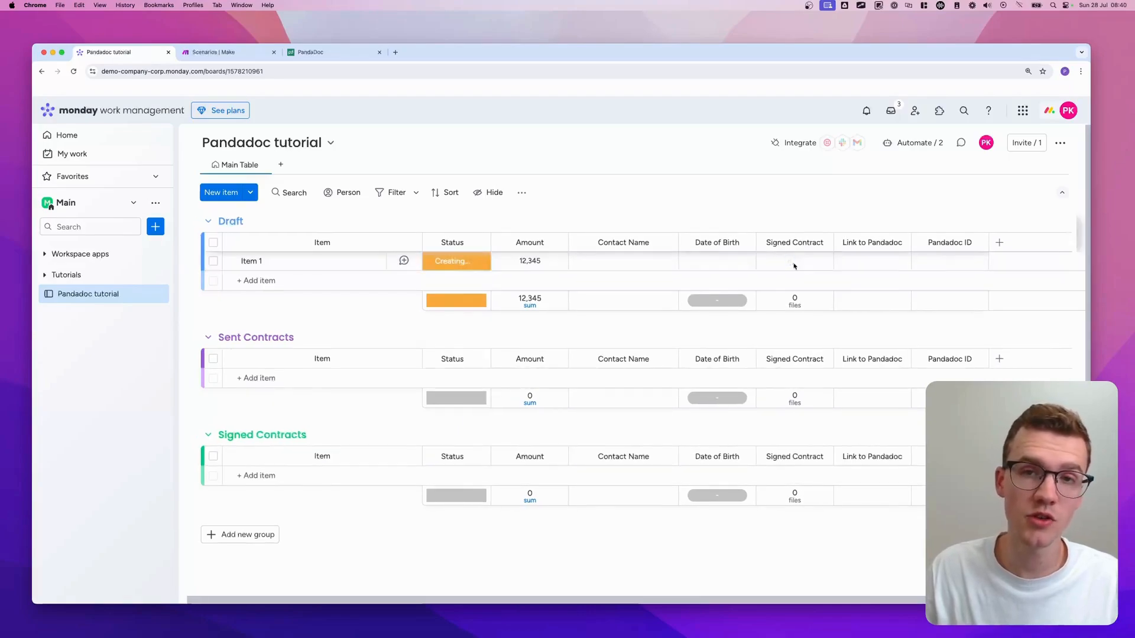
{"action": "scroll", "coordinate": [794, 266], "scroll_direction": "right", "scroll_amount": 1}
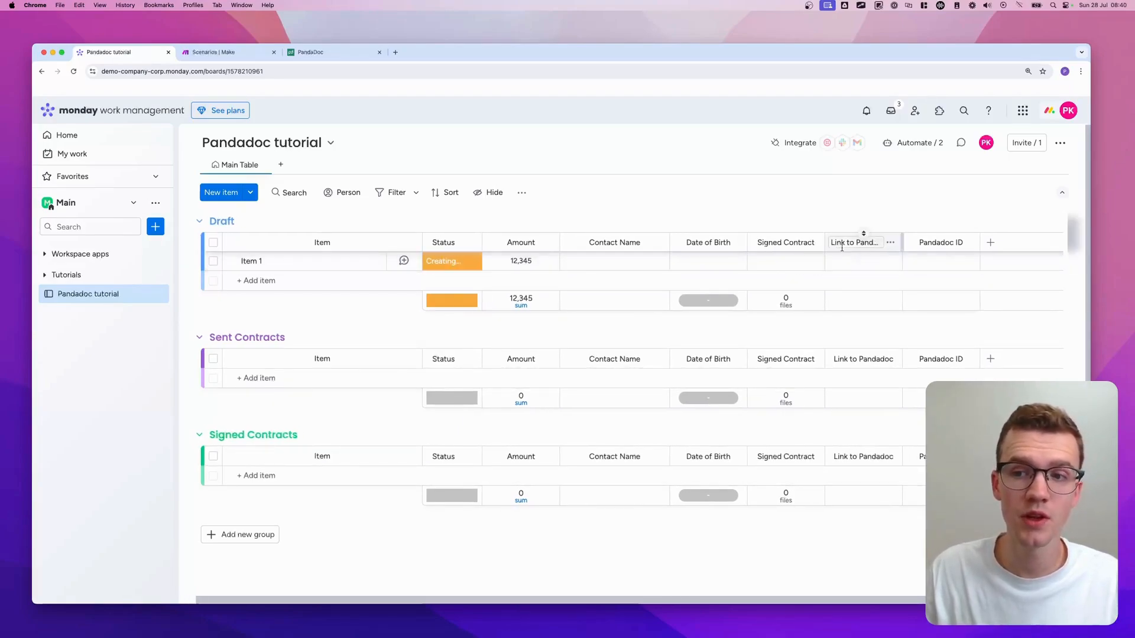
{"action": "left_click", "coordinate": [865, 260]}
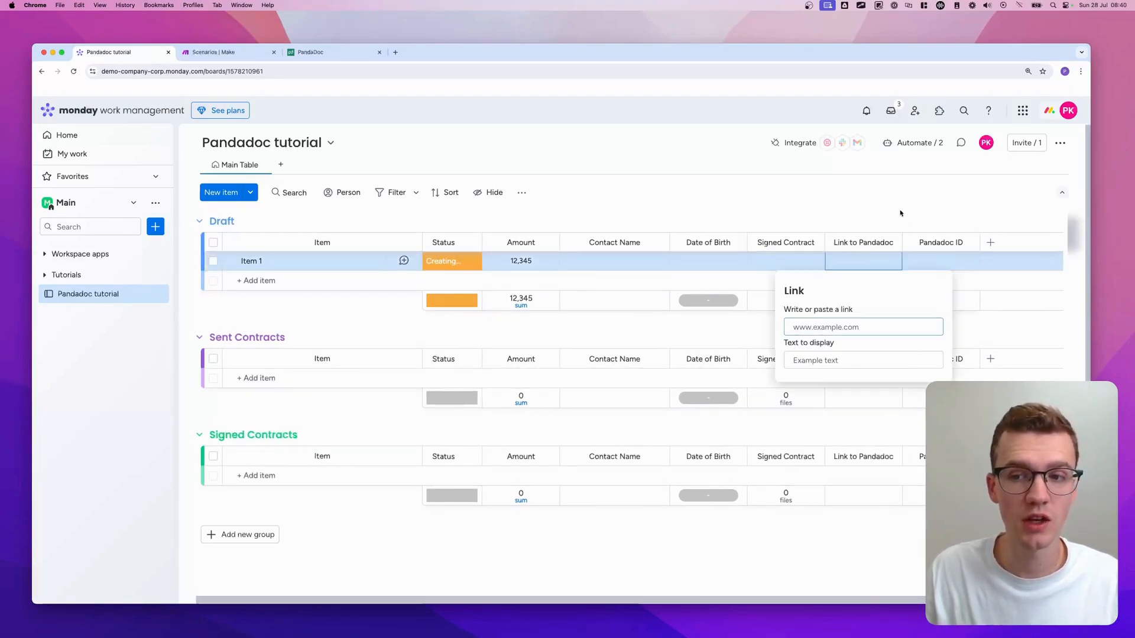
{"action": "key", "text": "Escape"}
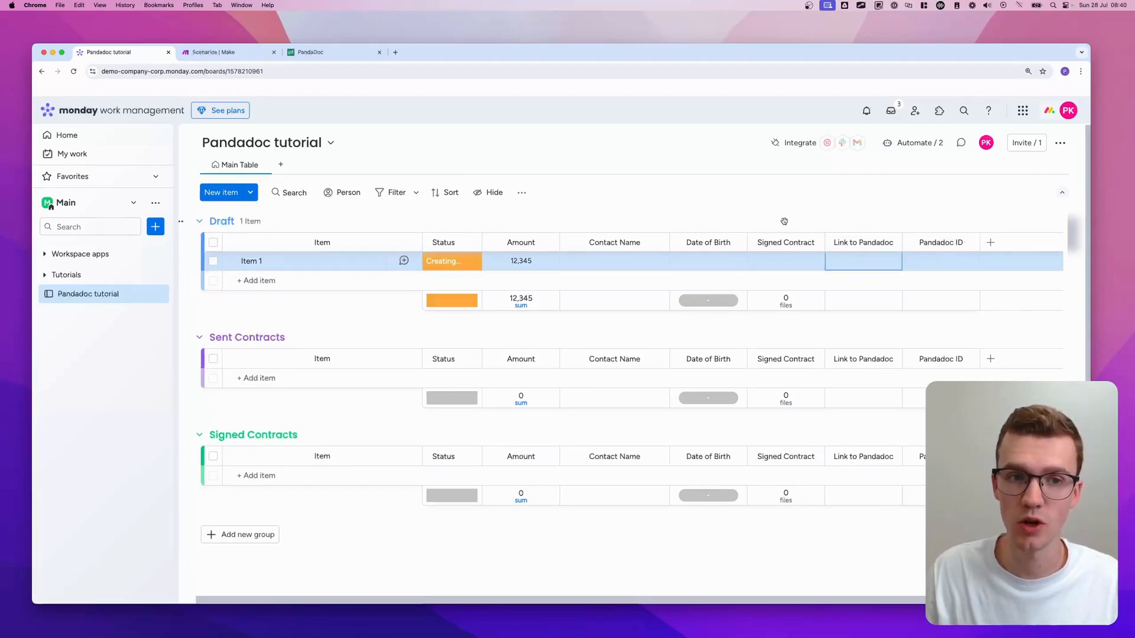
{"action": "left_click", "coordinate": [910, 142]}
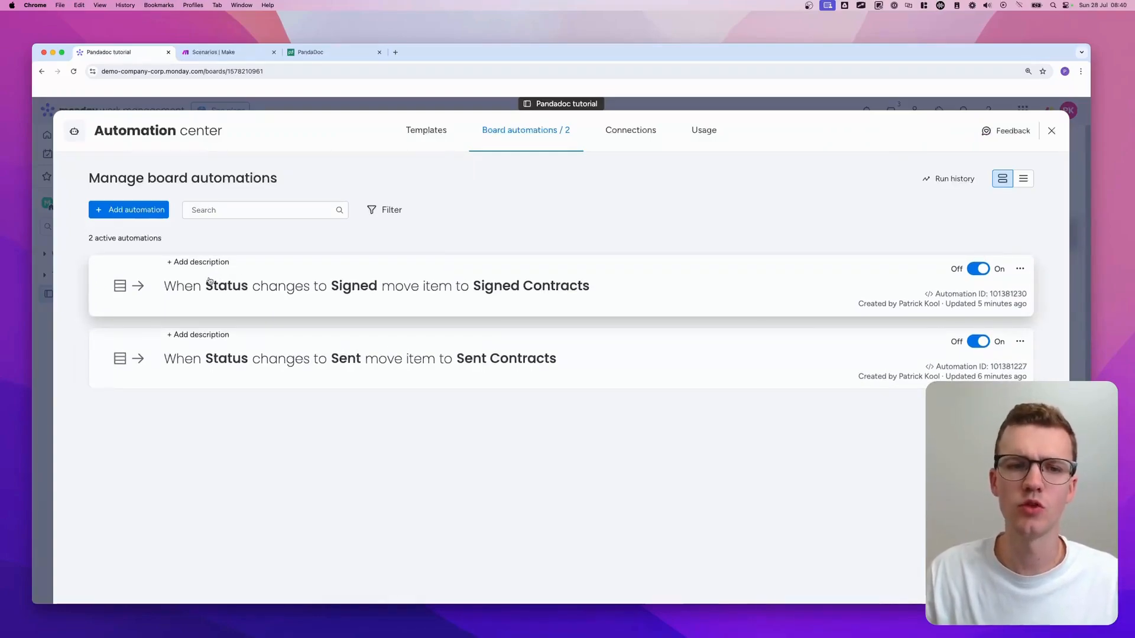
- Close the Automation center and go to Make's Pandadoc [TUTORIAL] scenario folder
{"action": "left_click", "coordinate": [45, 267]}
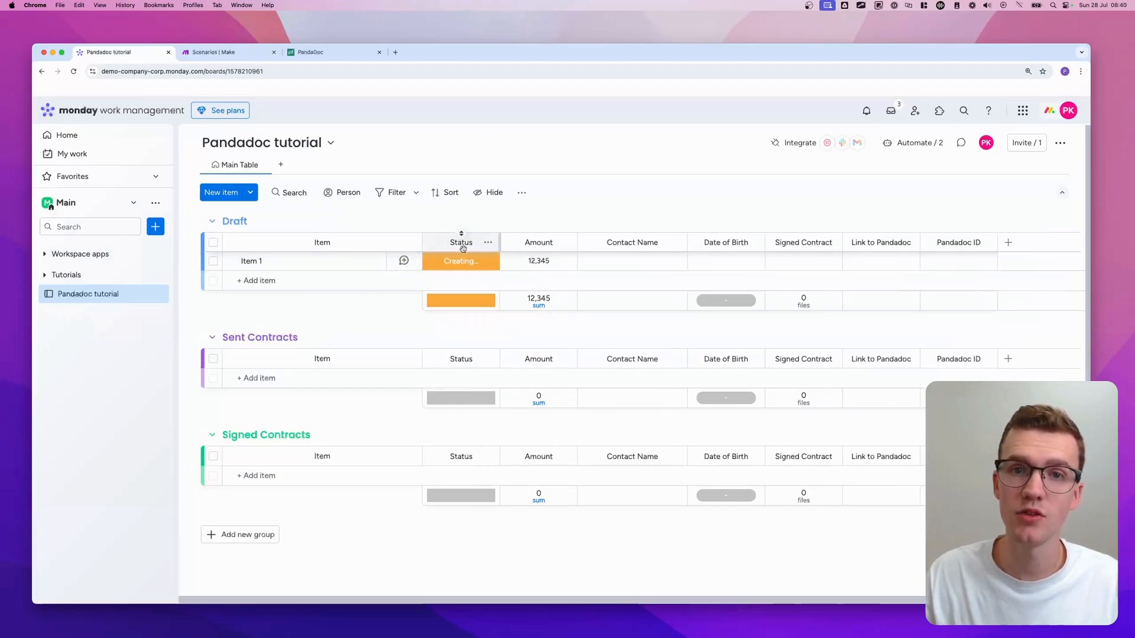
{"action": "left_click", "coordinate": [197, 53]}
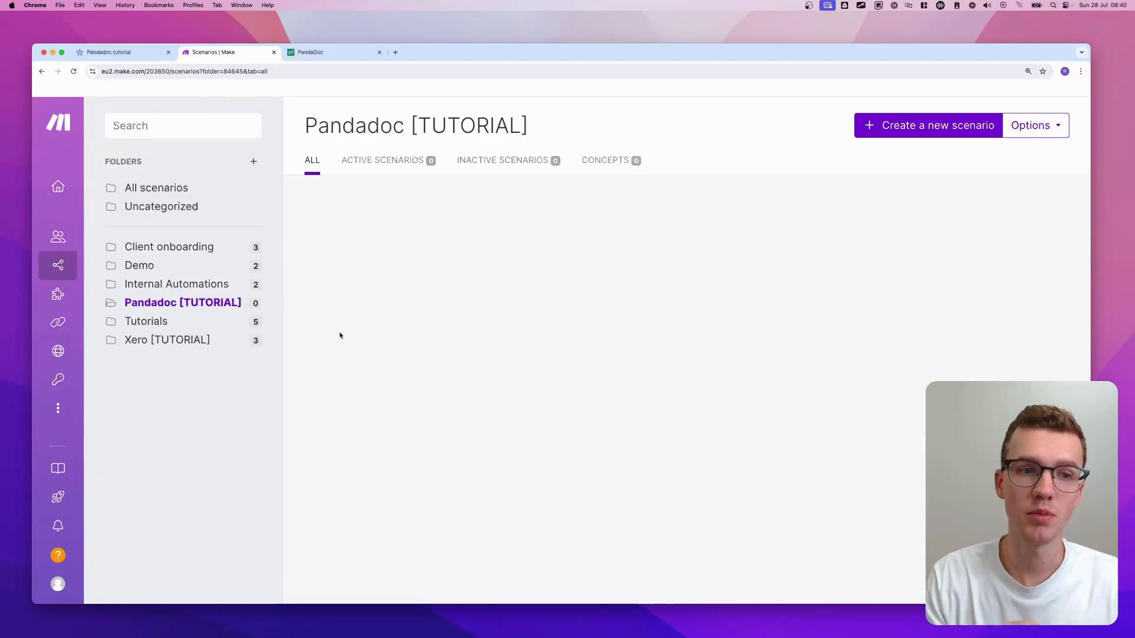
- Create a new scenario inside the Pandadoc [TUTORIAL] folder from All scenarios
{"action": "left_click", "coordinate": [177, 187]}
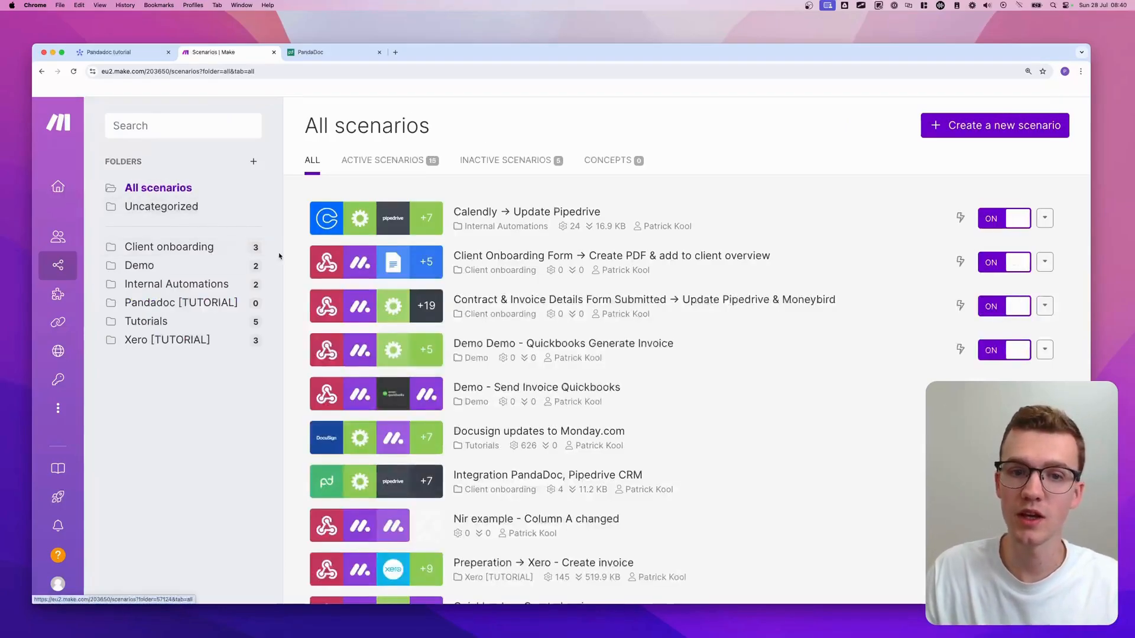
{"action": "left_click", "coordinate": [177, 304]}
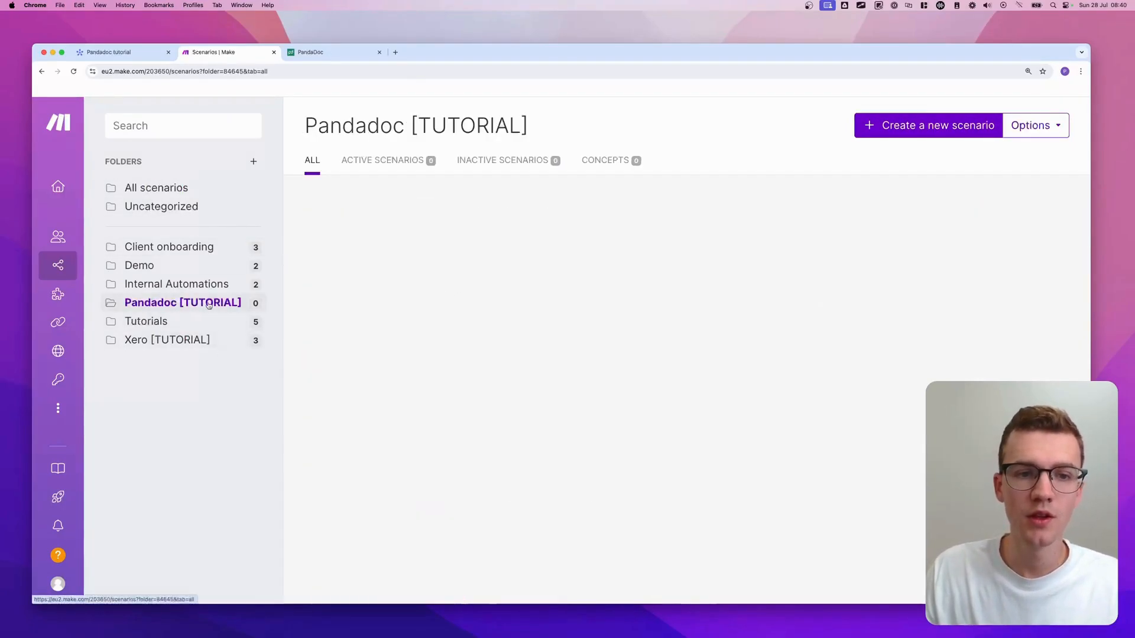
{"action": "left_click", "coordinate": [929, 127]}
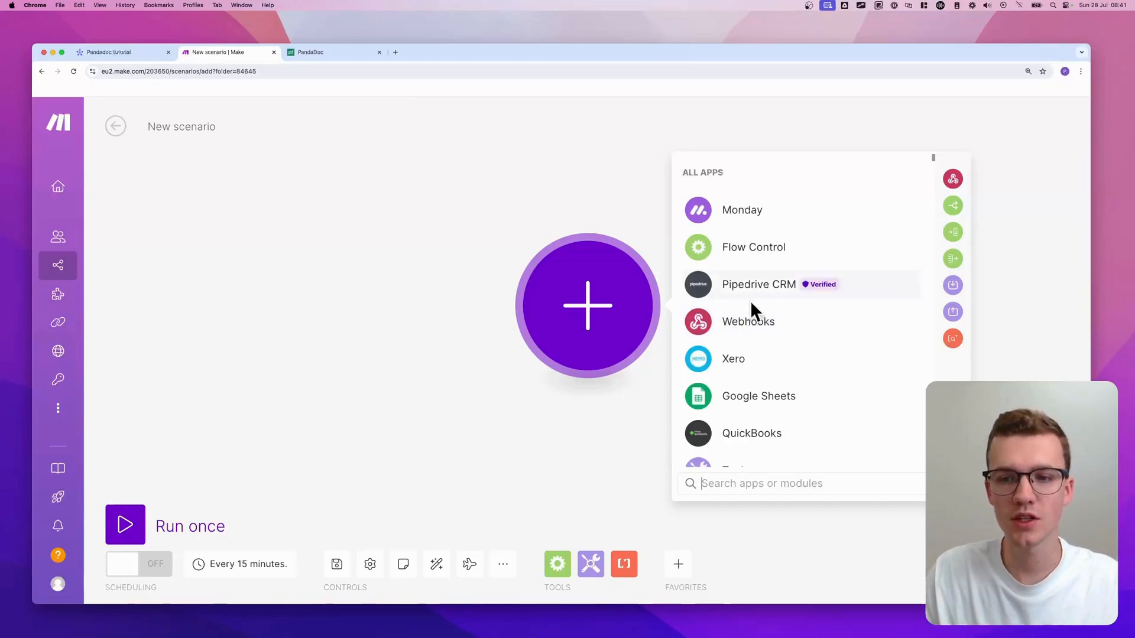
- Add a Custom webhook trigger with a new webhook named 'Pandadoc Test Integration'
{"action": "left_click", "coordinate": [748, 323]}
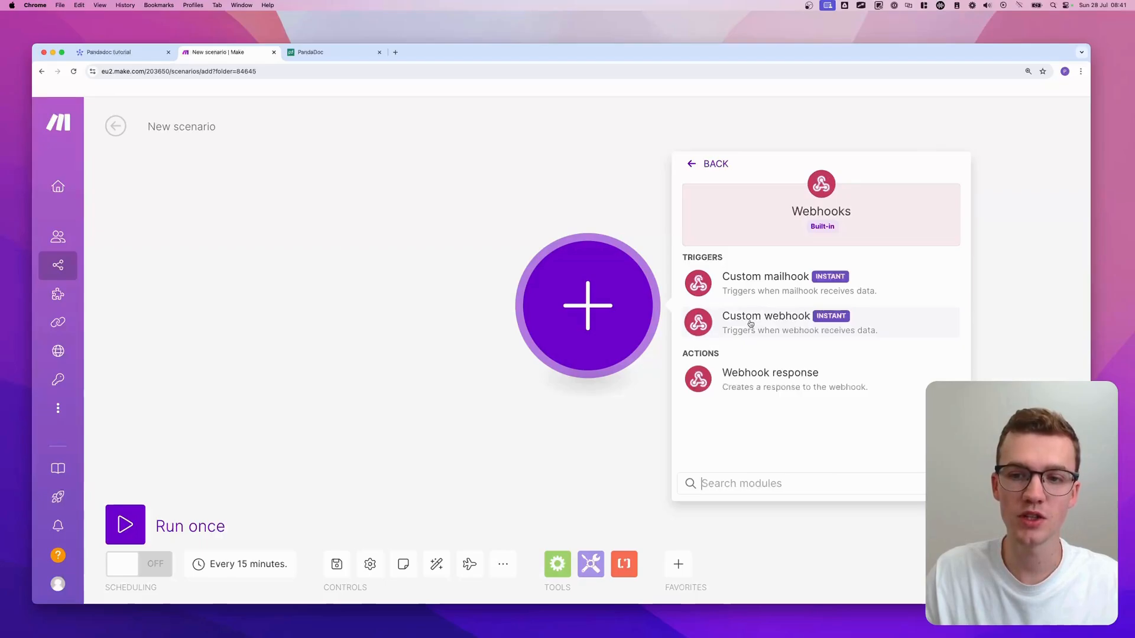
{"action": "left_click", "coordinate": [780, 321]}
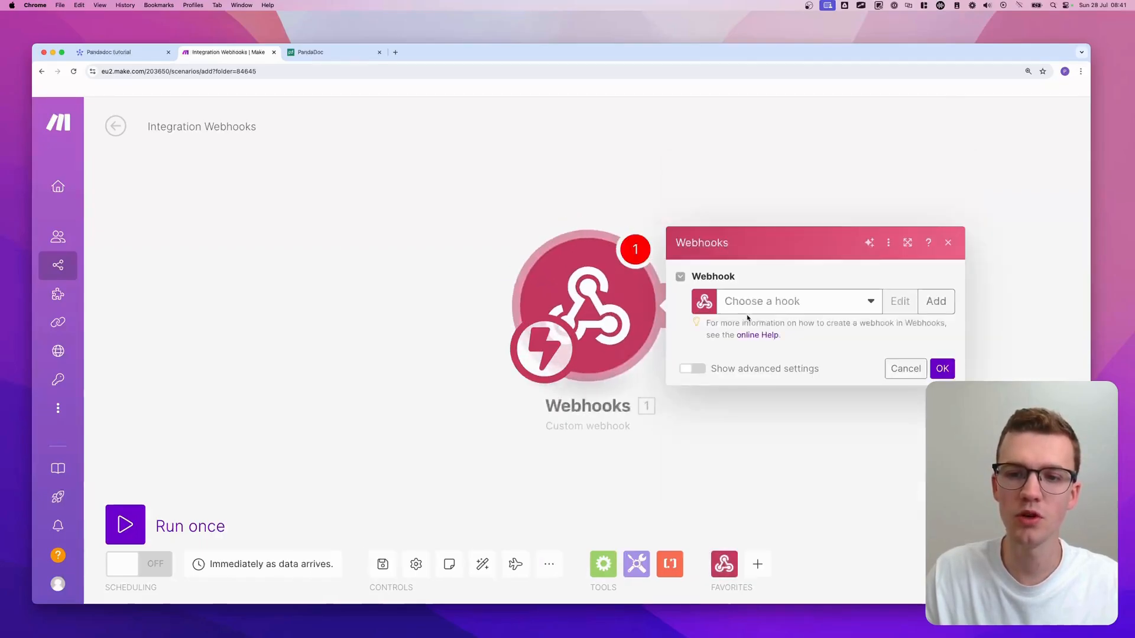
{"action": "left_click", "coordinate": [930, 303]}
{"action": "triple_click", "coordinate": [792, 248]}
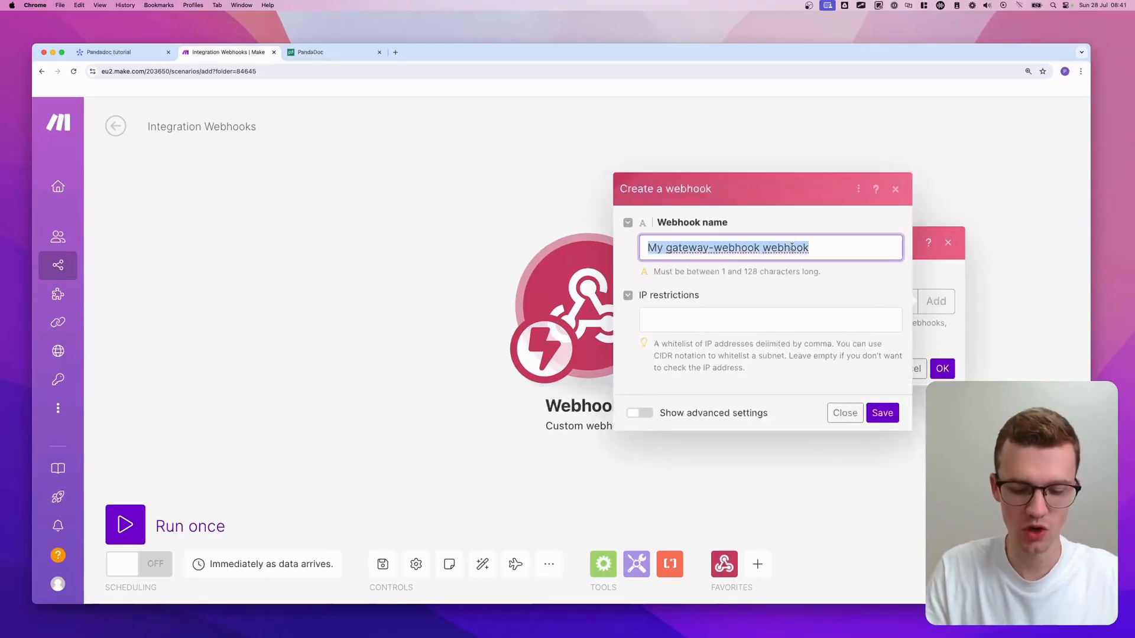
{"action": "type", "text": "Pandadoc Test I"}
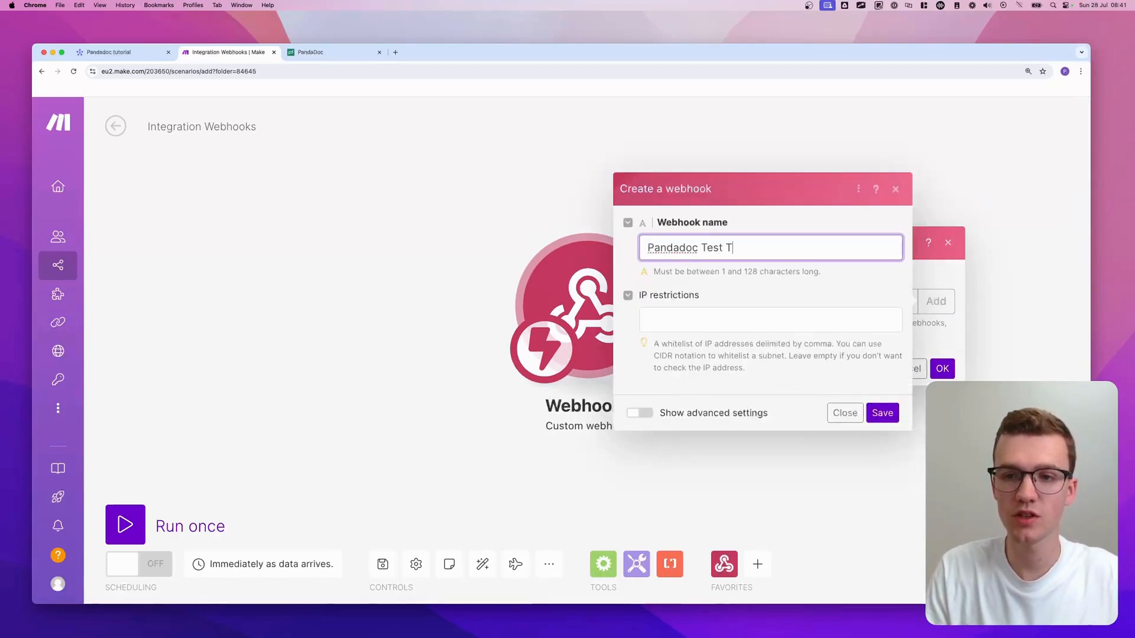
{"action": "type", "text": "ntegration"}
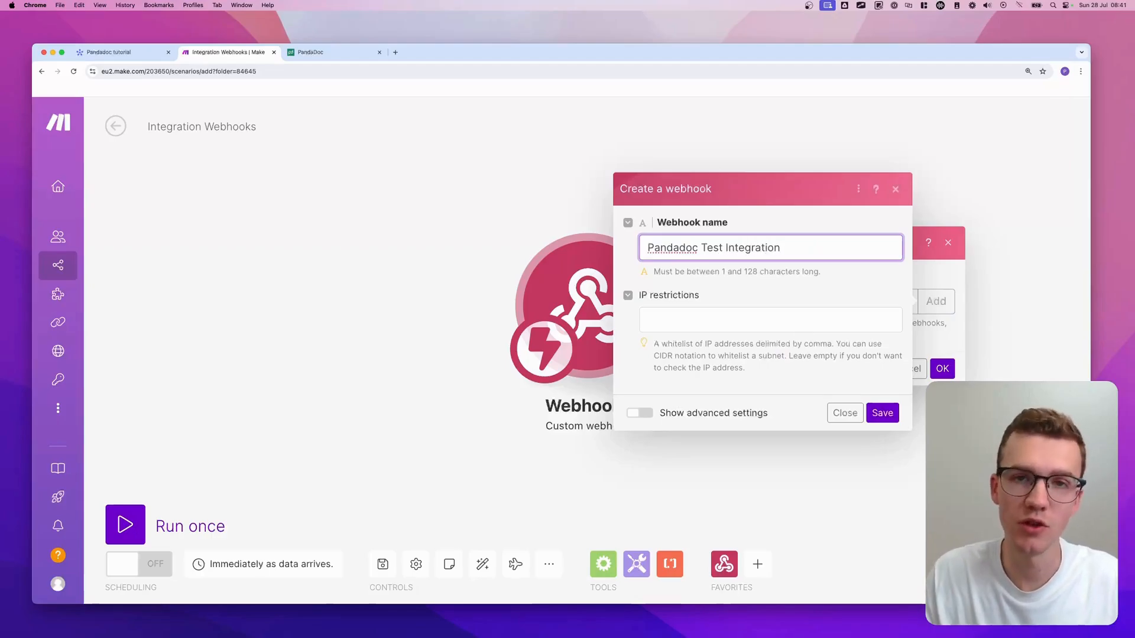
{"action": "left_click", "coordinate": [883, 413]}
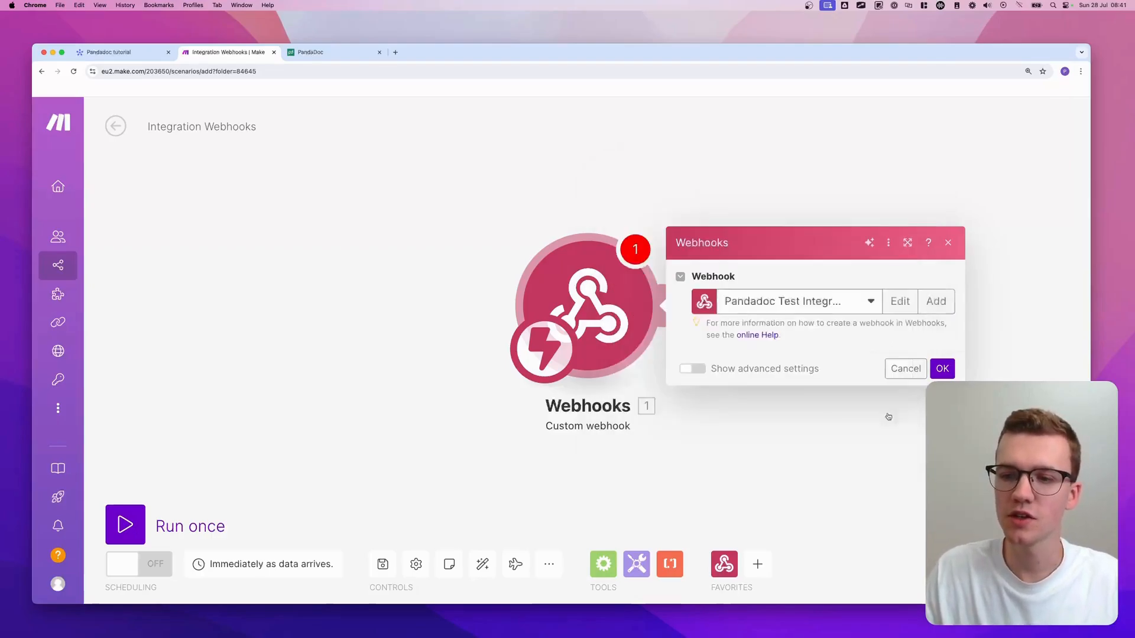
{"action": "left_click", "coordinate": [941, 413]}
- Add a Webhooks 'Webhook response' module after the trigger with status 200
{"action": "scroll", "coordinate": [883, 398], "scroll_direction": "down", "scroll_amount": 2}
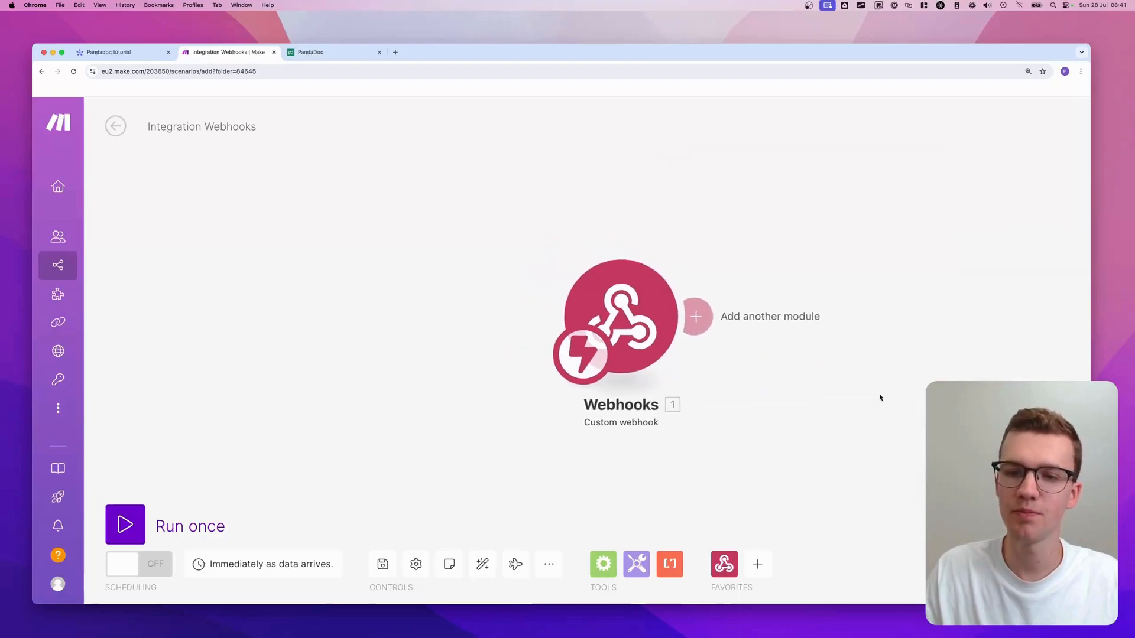
{"action": "left_click_drag", "start_coordinate": [880, 396], "coordinate": [742, 388]}
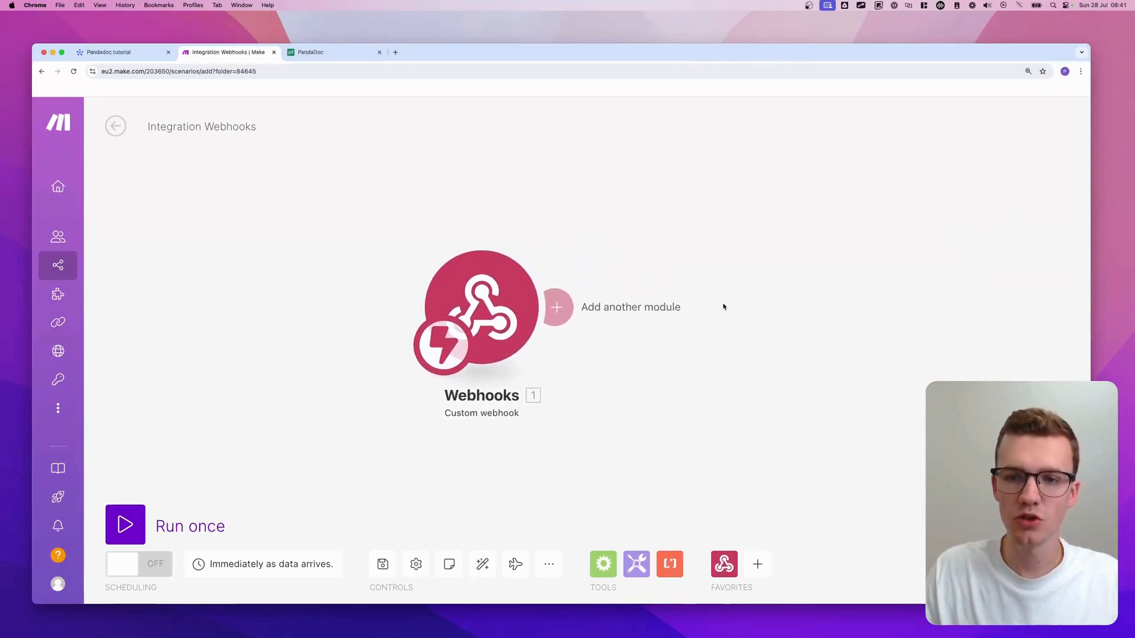
{"action": "left_click", "coordinate": [724, 307]}
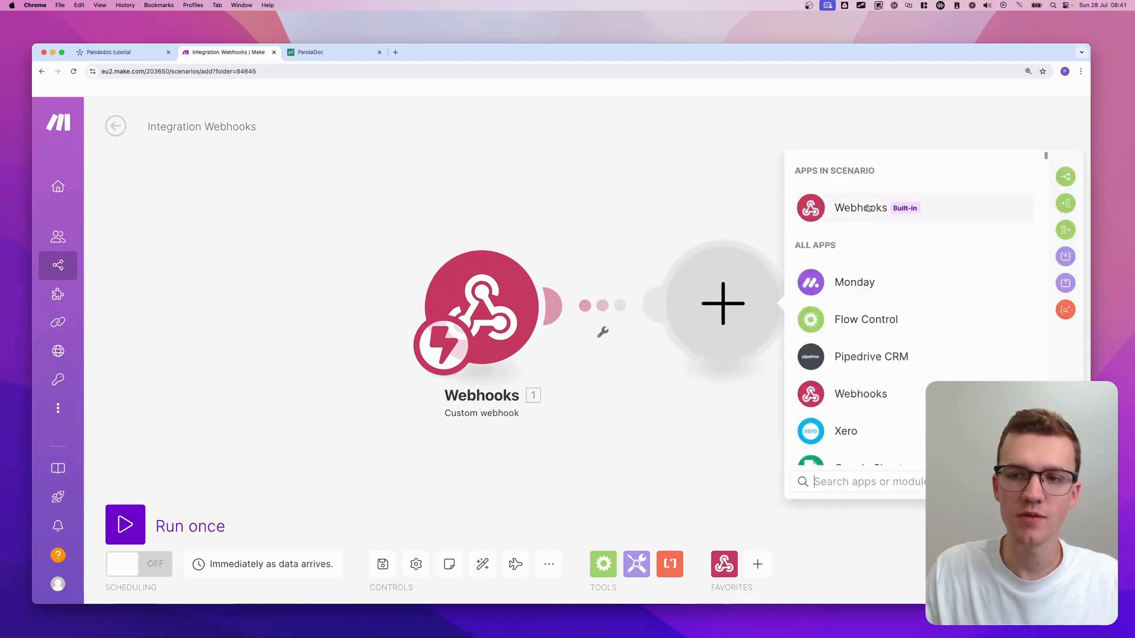
{"action": "left_click", "coordinate": [868, 211]}
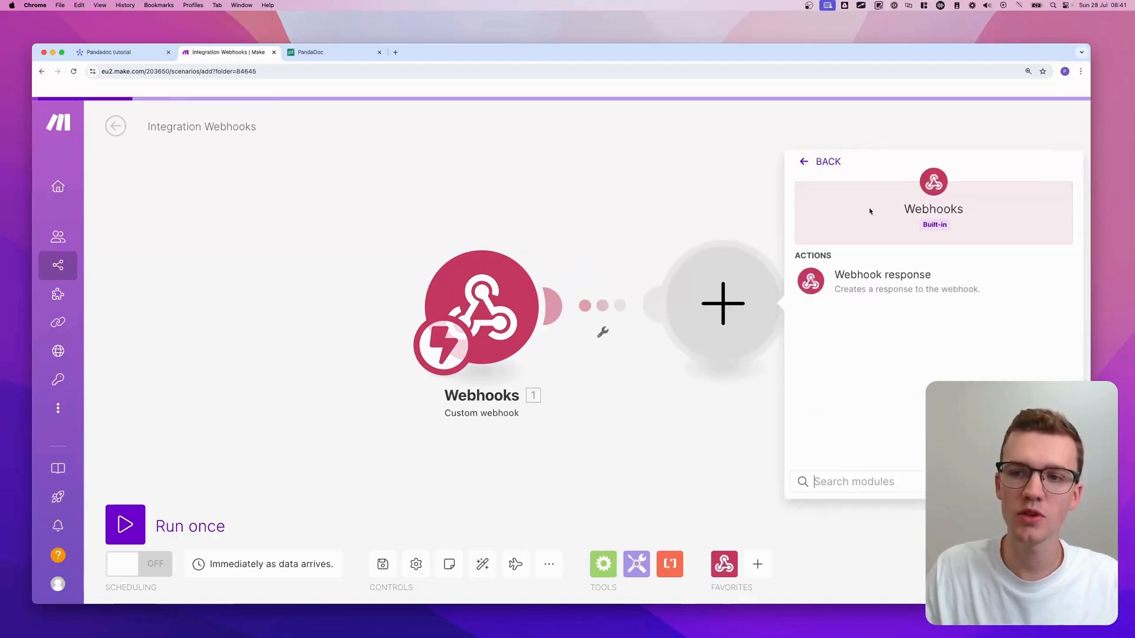
{"action": "left_click", "coordinate": [889, 282]}
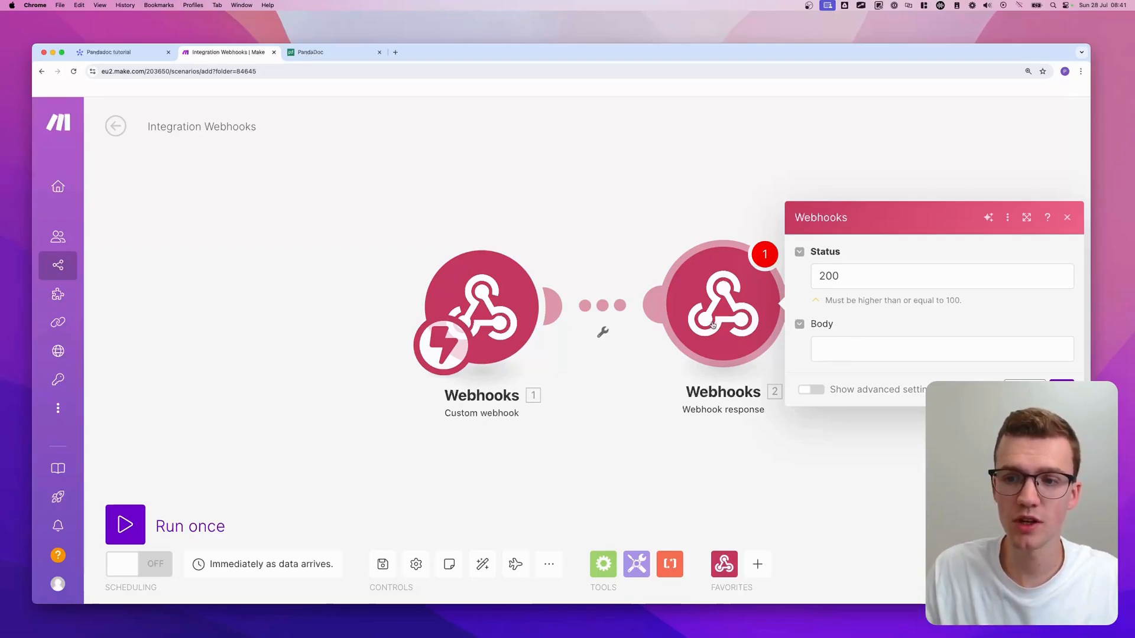
{"action": "left_click", "coordinate": [875, 349]}
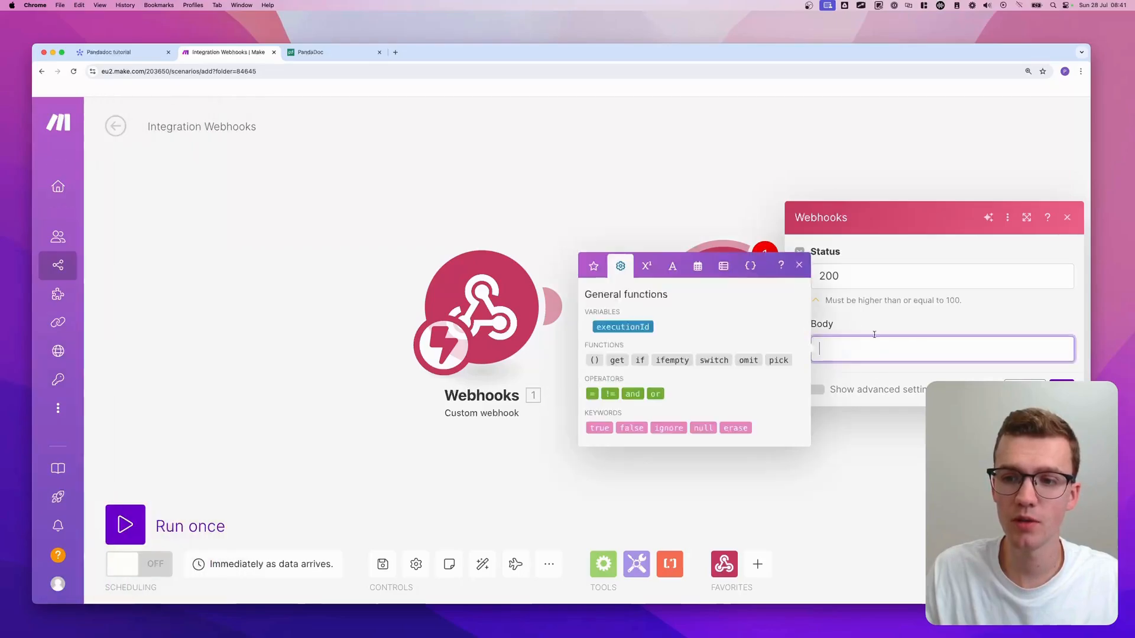
- Set the response body to {"challenge":"{{1.challenge}}"} and save the module
{"action": "left_click", "coordinate": [847, 263]}
{"action": "left_click", "coordinate": [860, 346]}
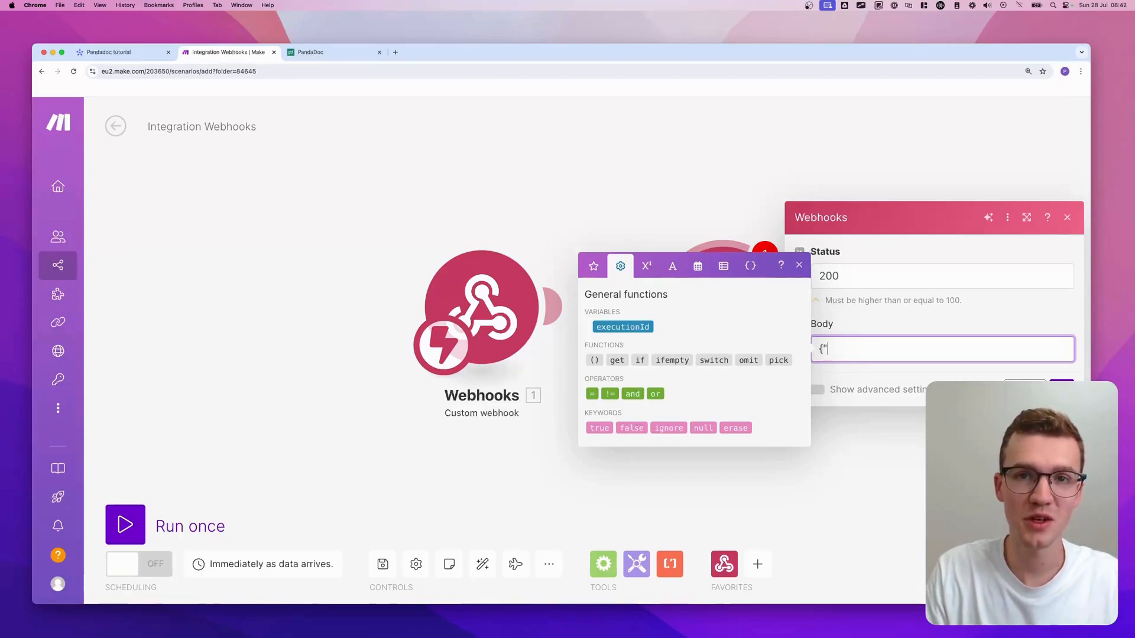
{"action": "type", "text": "{\"challenge\":\"{{1."}
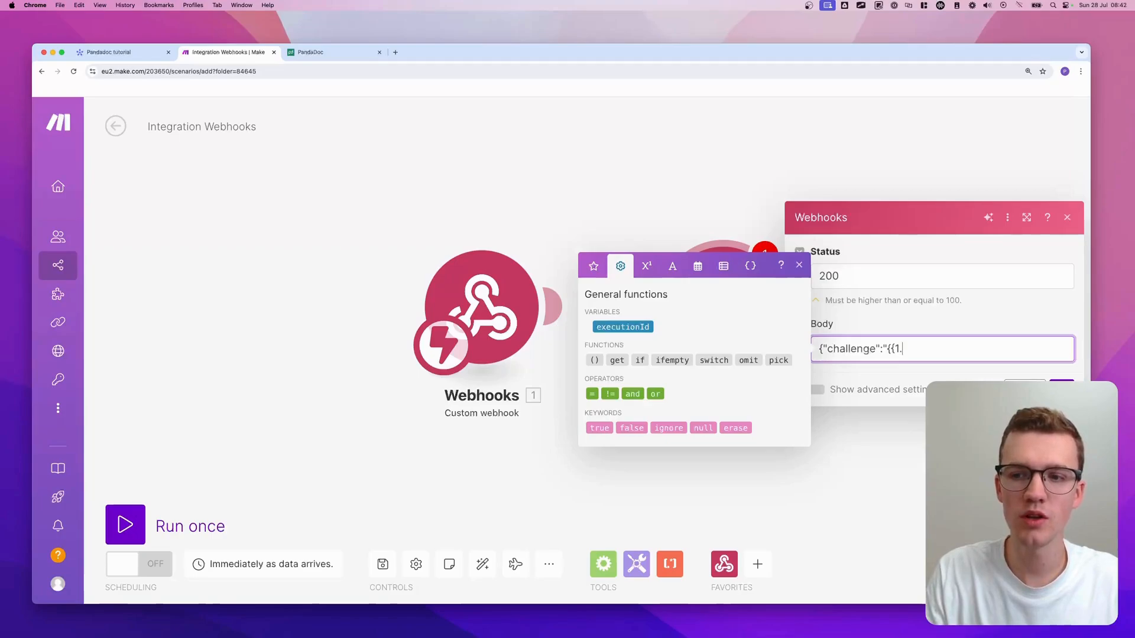
{"action": "type", "text": "challenge"}
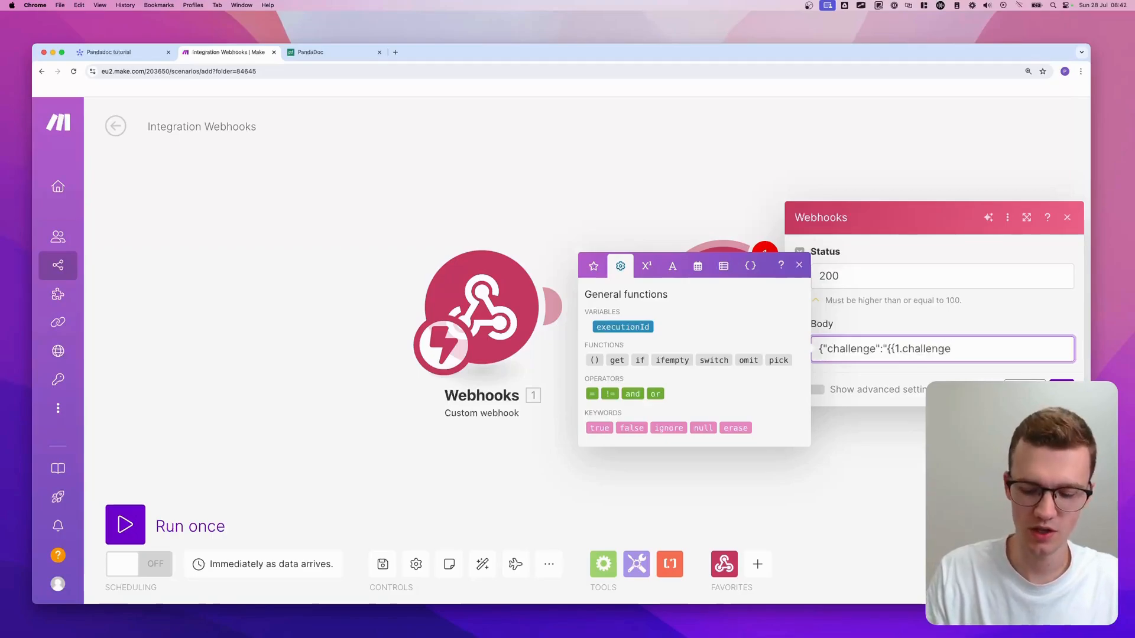
{"action": "type", "text": "}}"}
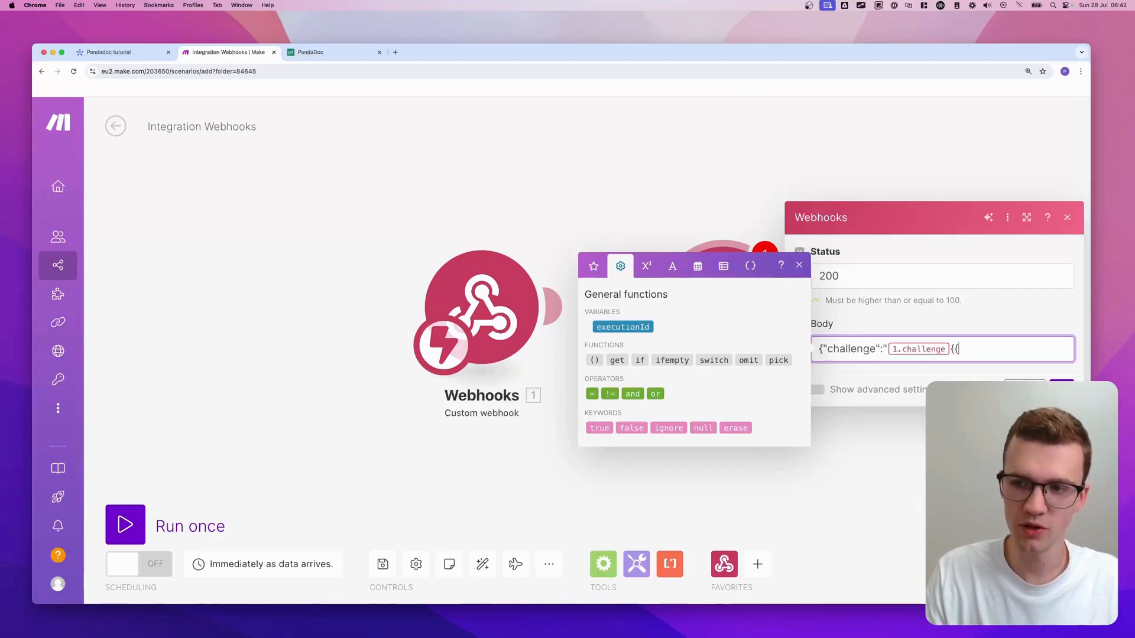
{"action": "type", "text": "{{1.challenge}}"}
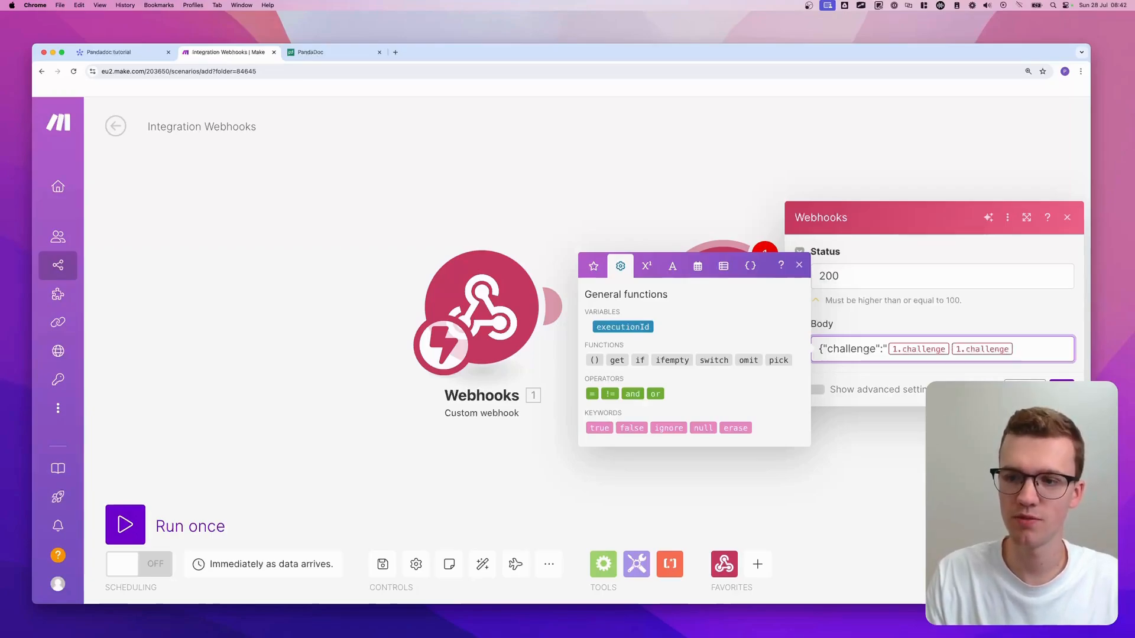
{"action": "key", "text": "BackSpace"}
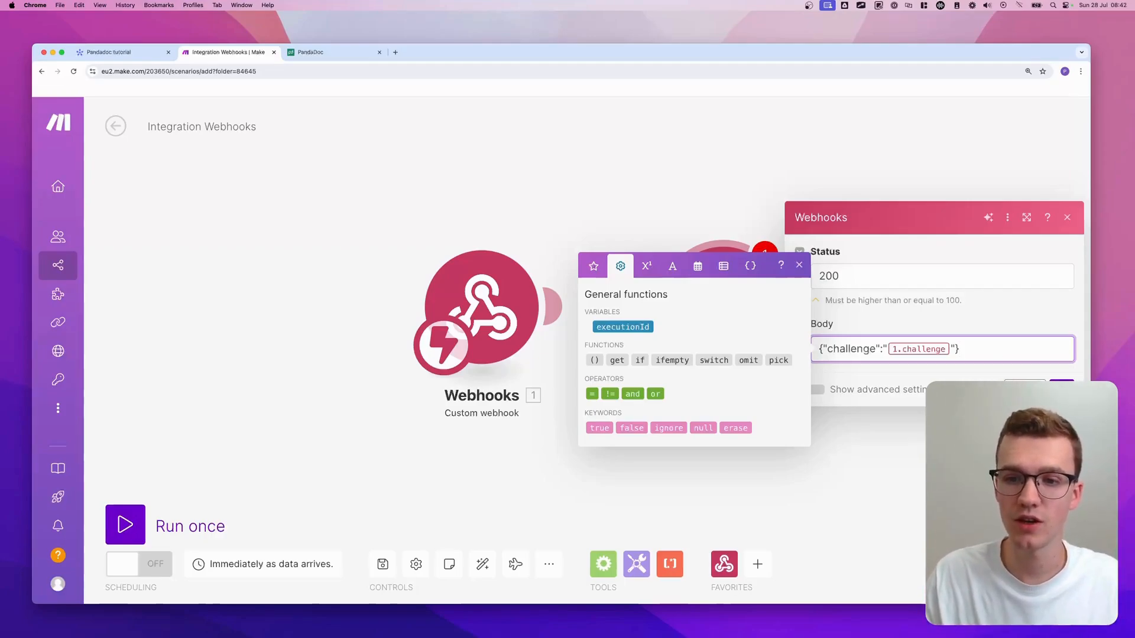
{"action": "left_click", "coordinate": [1062, 389]}
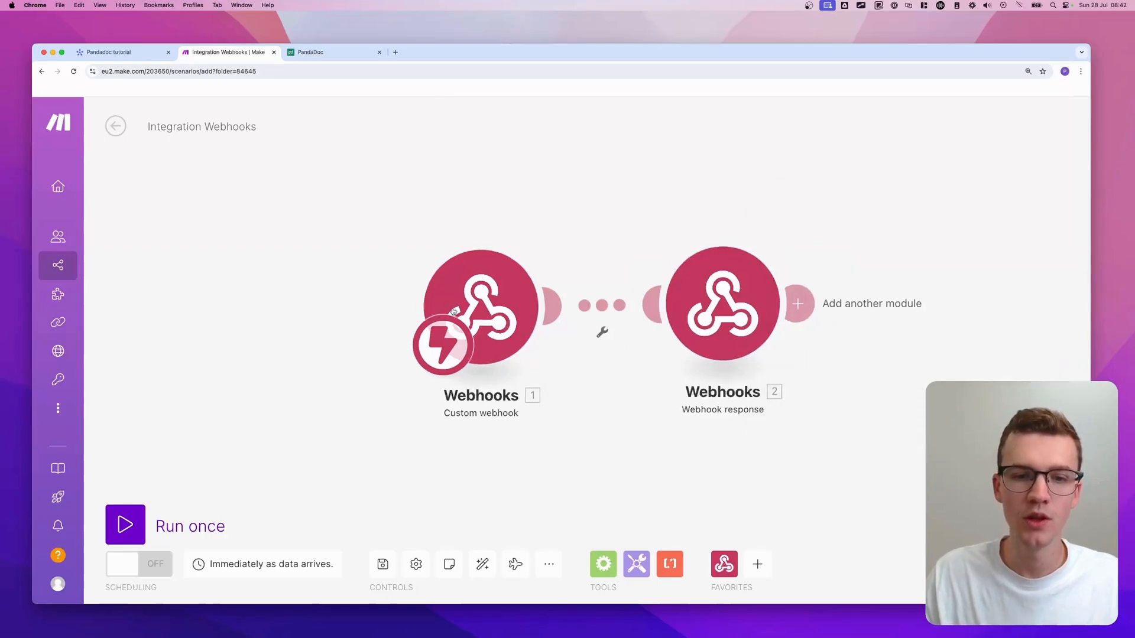
- Copy the Custom webhook's address and run the scenario once to listen for data
{"action": "left_click", "coordinate": [500, 305]}
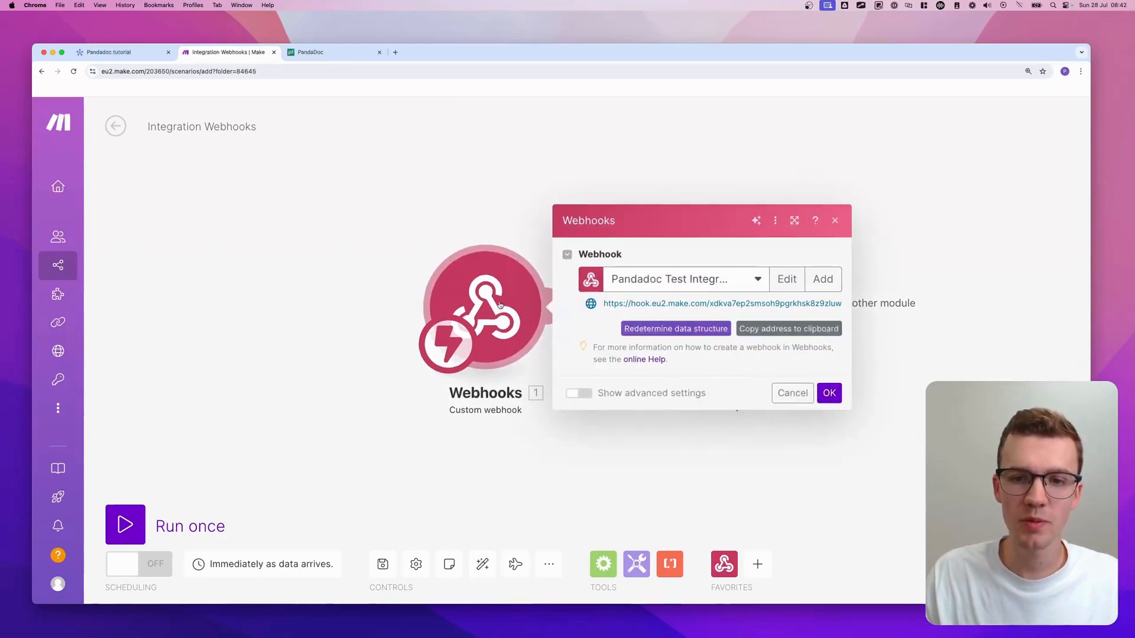
{"action": "left_click", "coordinate": [775, 330]}
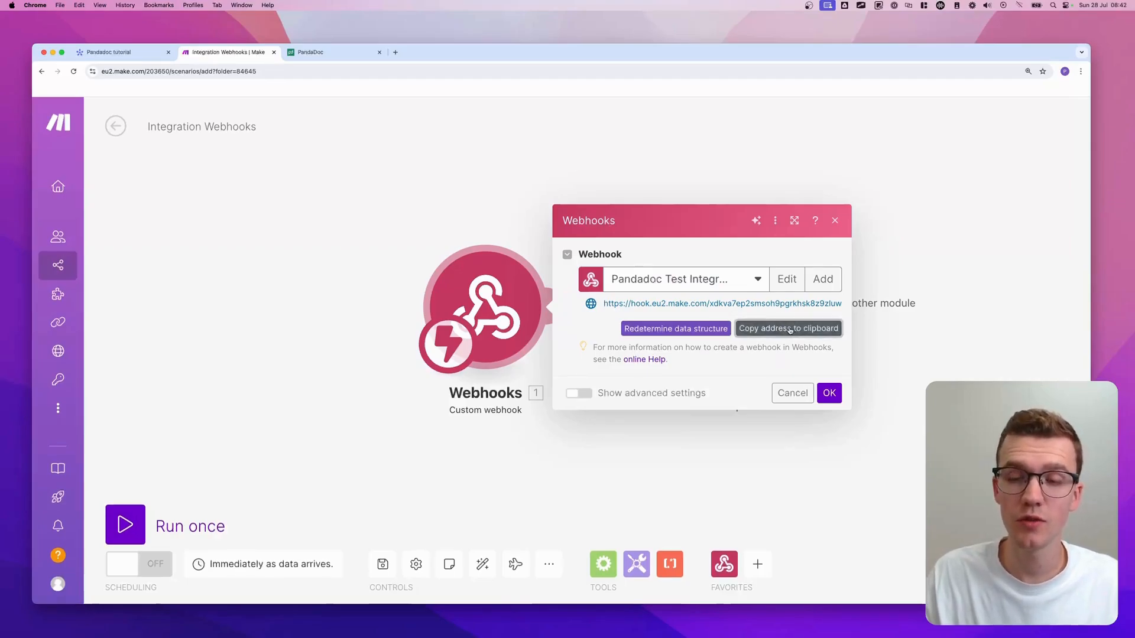
{"action": "left_click", "coordinate": [829, 393]}
{"action": "left_click", "coordinate": [125, 524]}
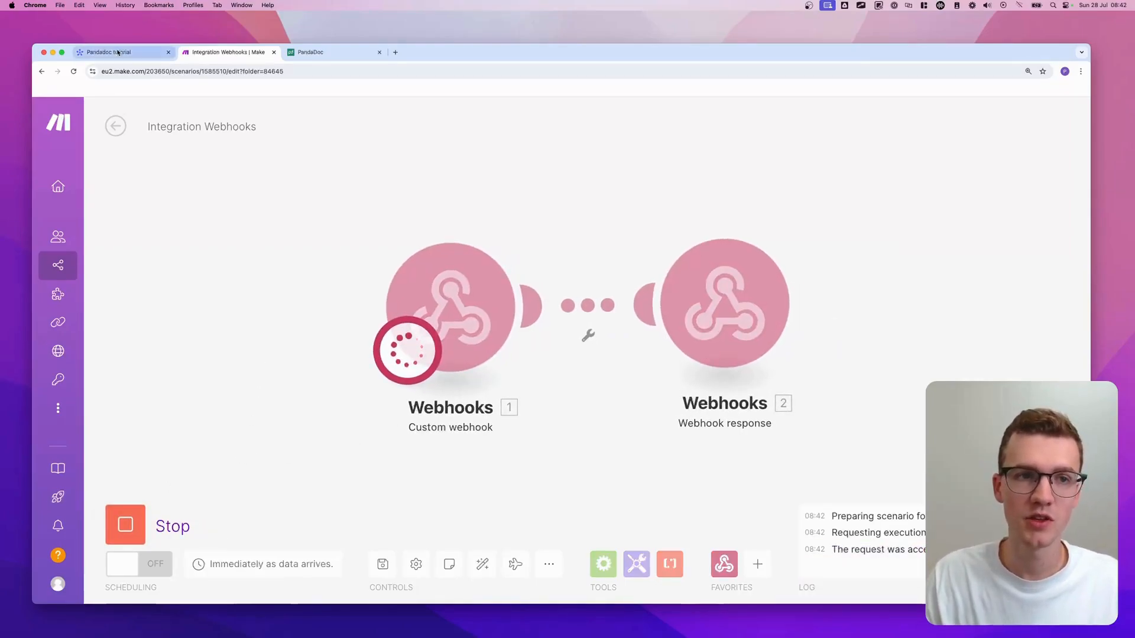
{"action": "left_click", "coordinate": [100, 53]}
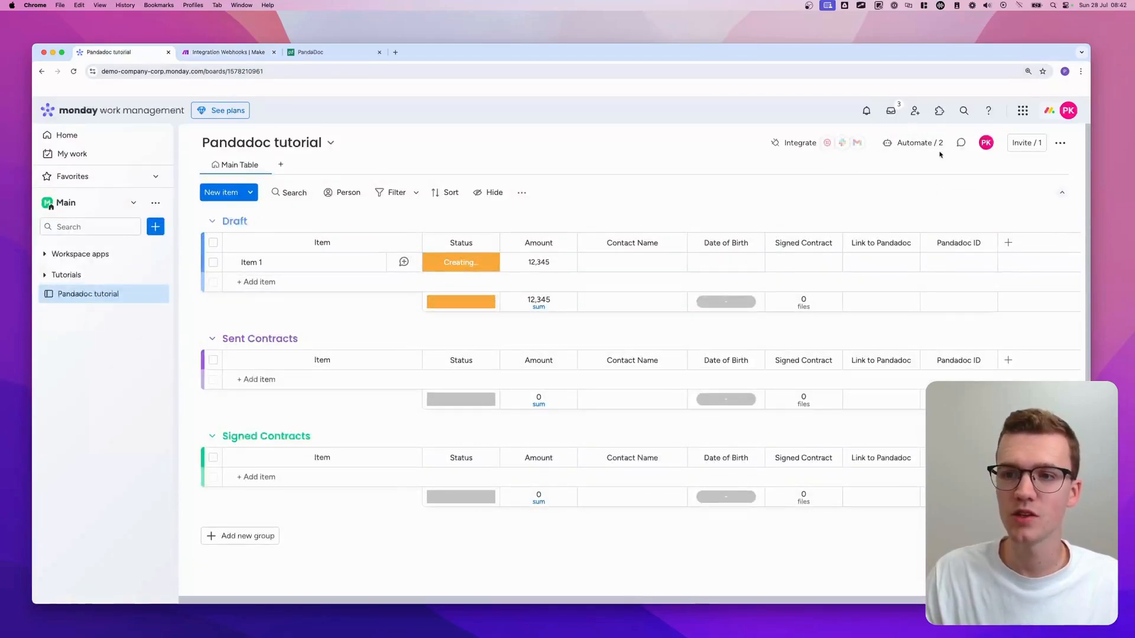
- Search automation templates for 'webhooks' and choose the Webhooks status-change template
{"action": "left_click", "coordinate": [919, 144]}
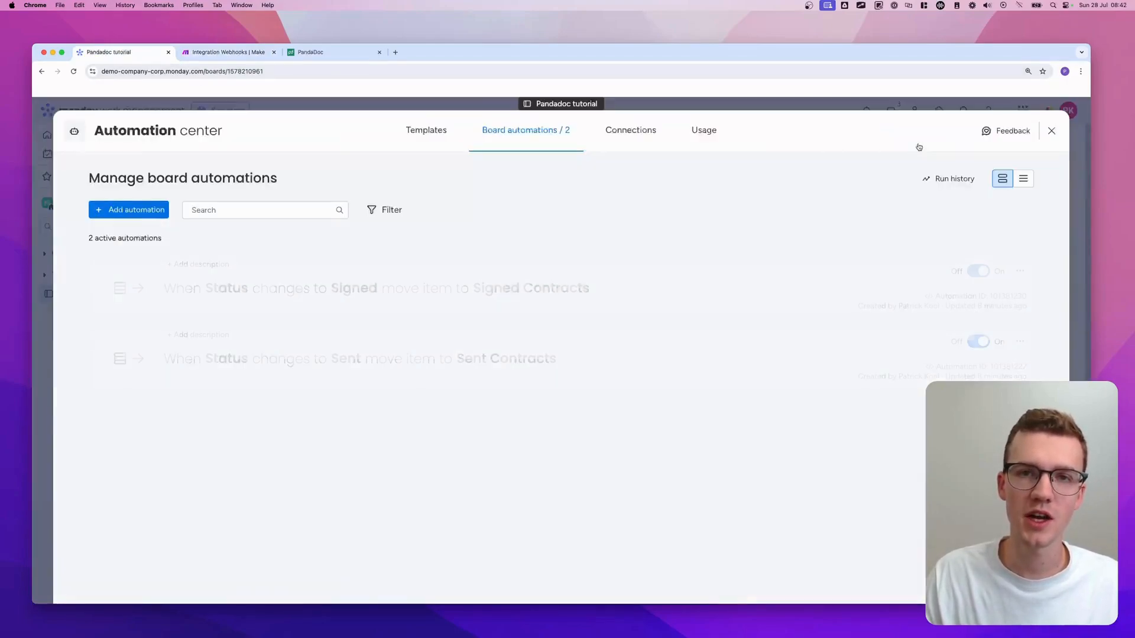
{"action": "left_click", "coordinate": [399, 131]}
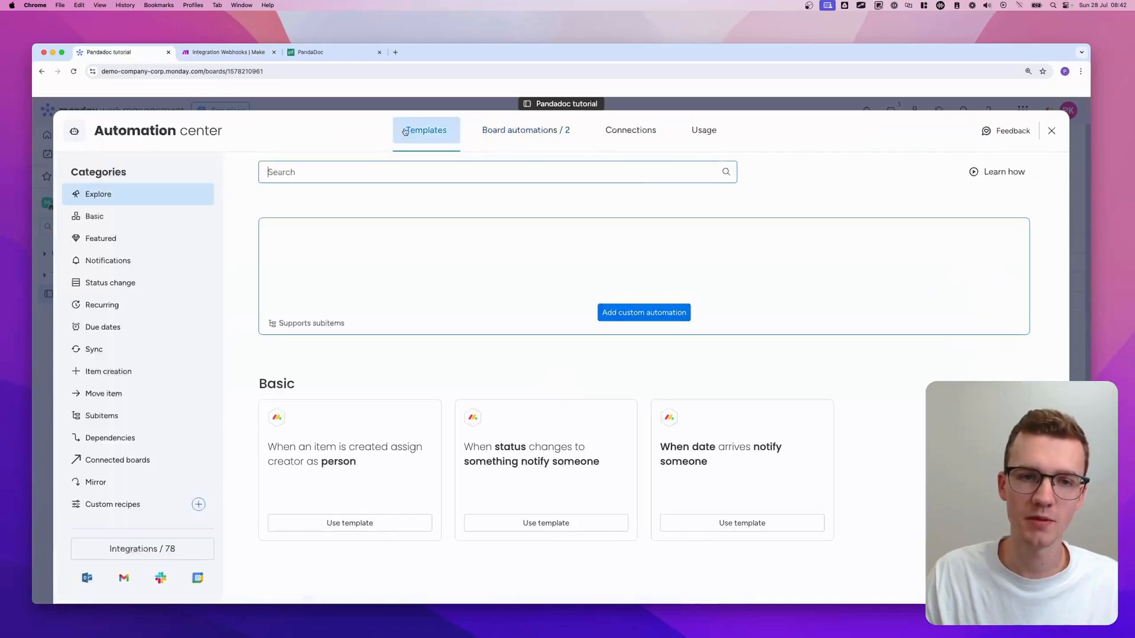
{"action": "type", "text": "webhooks"}
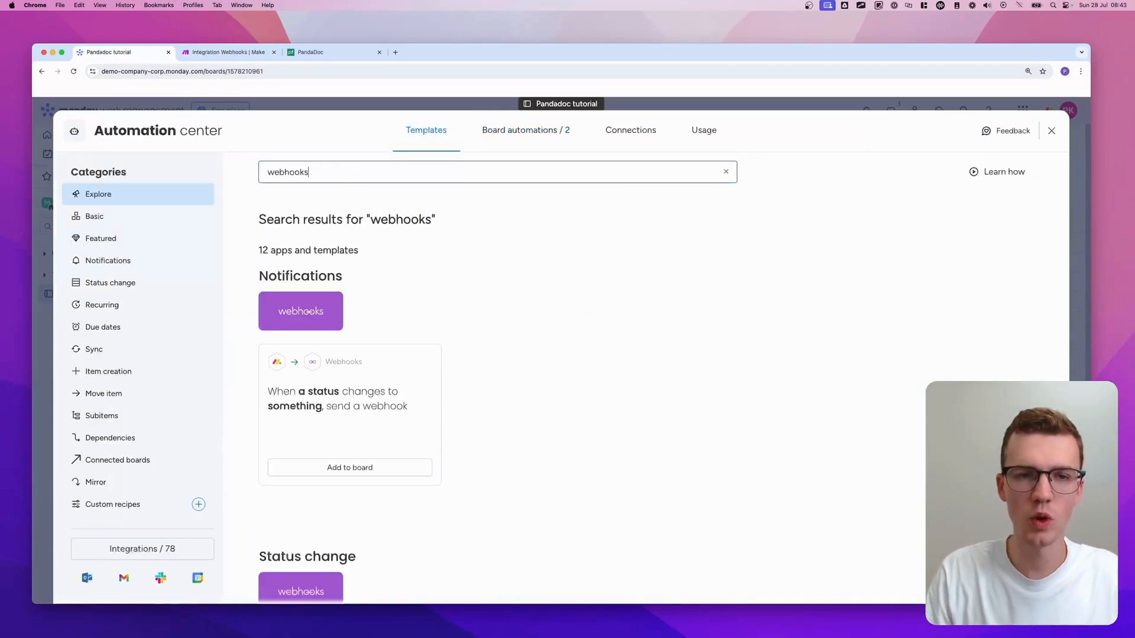
{"action": "scroll", "coordinate": [307, 373], "scroll_direction": "down", "scroll_amount": 1}
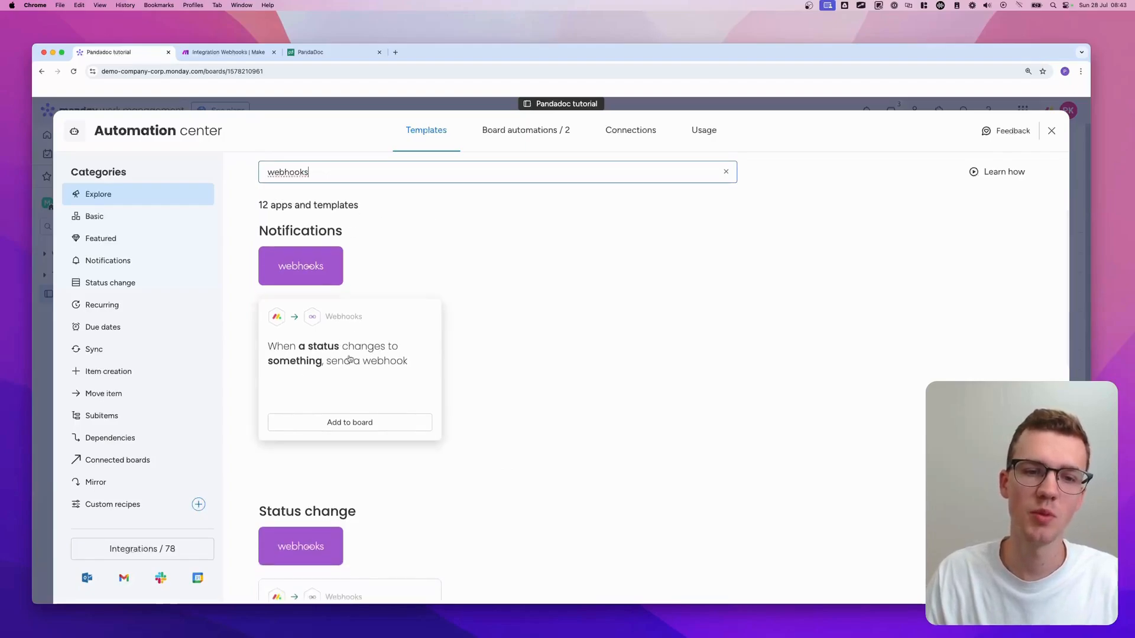
{"action": "scroll", "coordinate": [364, 334], "scroll_direction": "up", "scroll_amount": 1}
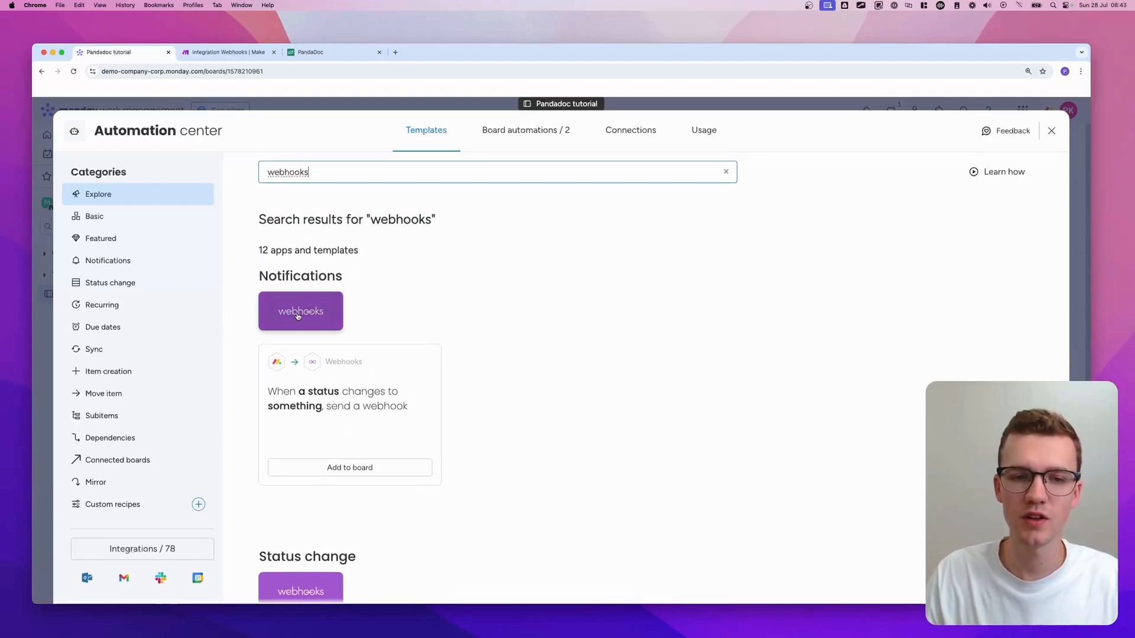
{"action": "left_click", "coordinate": [300, 312]}
{"action": "scroll", "coordinate": [636, 308], "scroll_direction": "down", "scroll_amount": 3}
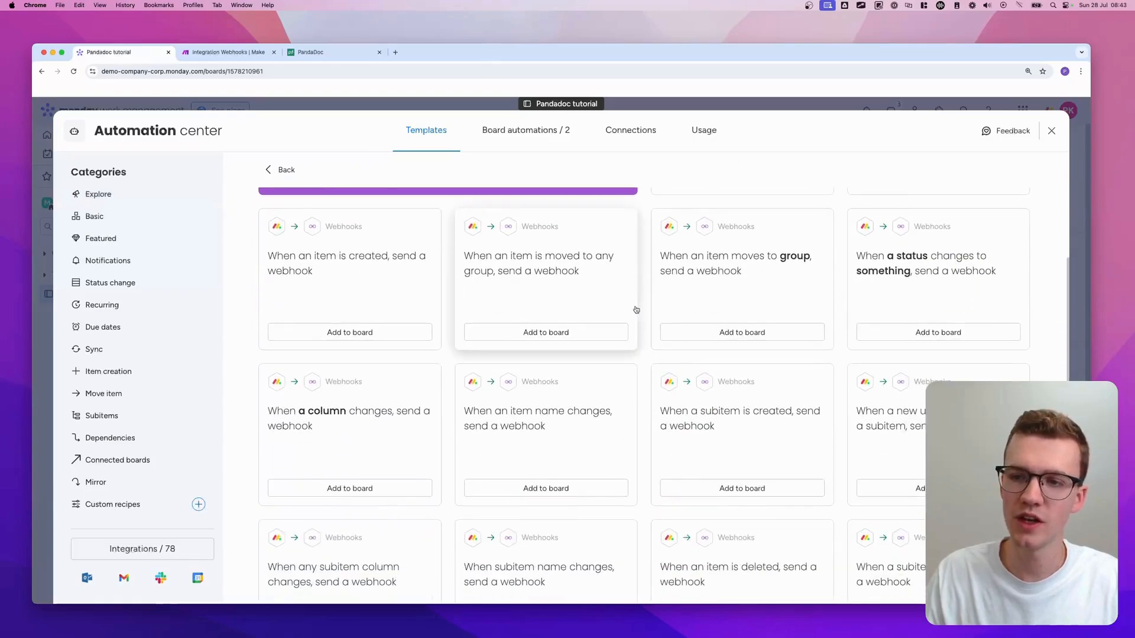
{"action": "scroll", "coordinate": [636, 308], "scroll_direction": "up", "scroll_amount": 2}
{"action": "scroll", "coordinate": [635, 308], "scroll_direction": "up", "scroll_amount": 1}
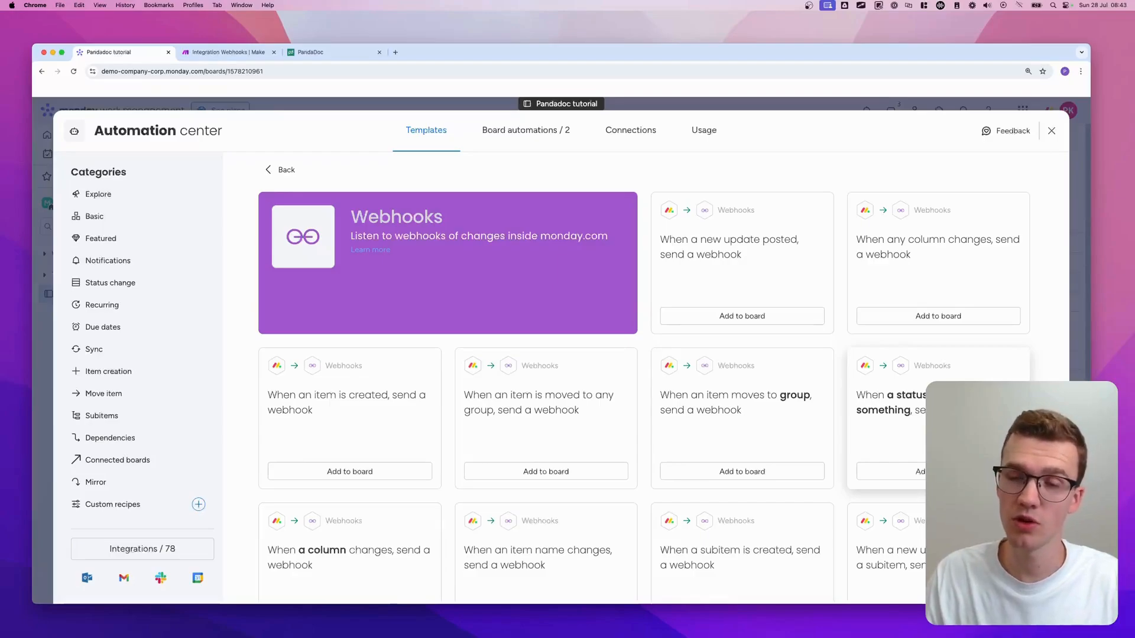
{"action": "left_click", "coordinate": [938, 467]}
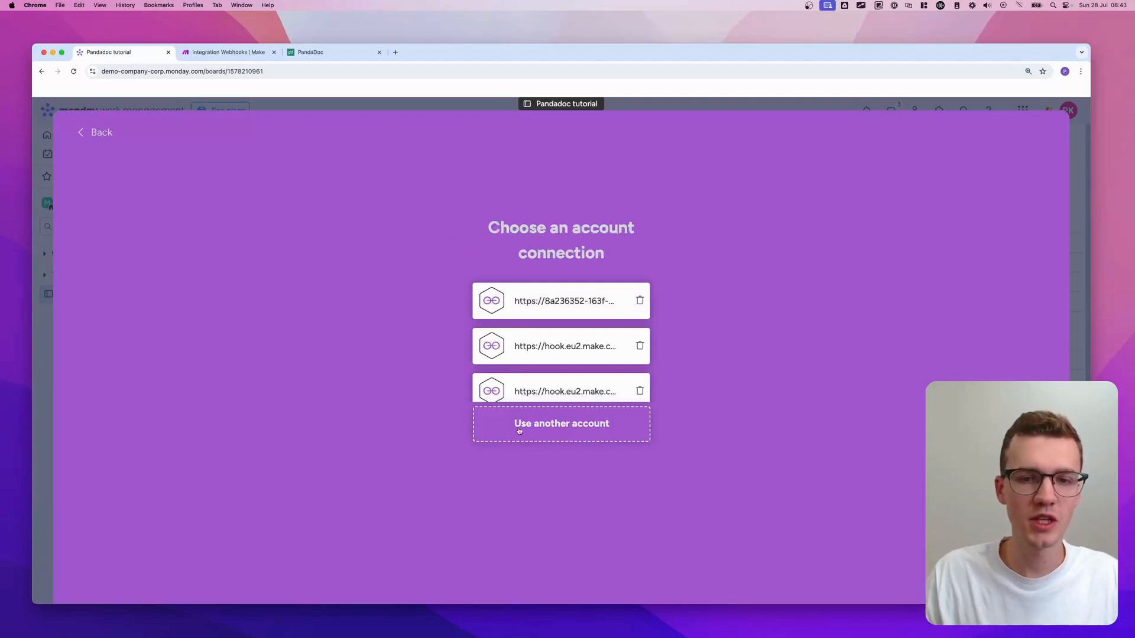
- Connect a new webhook account using the pasted Make webhook URL
{"action": "left_click", "coordinate": [581, 425]}
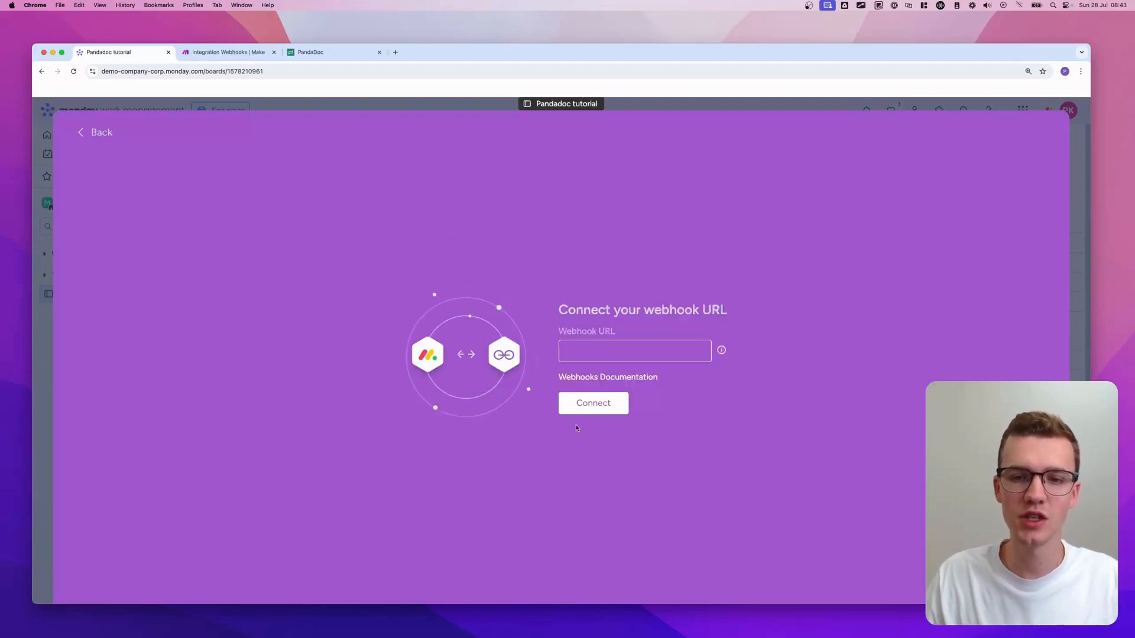
{"action": "left_click", "coordinate": [649, 354]}
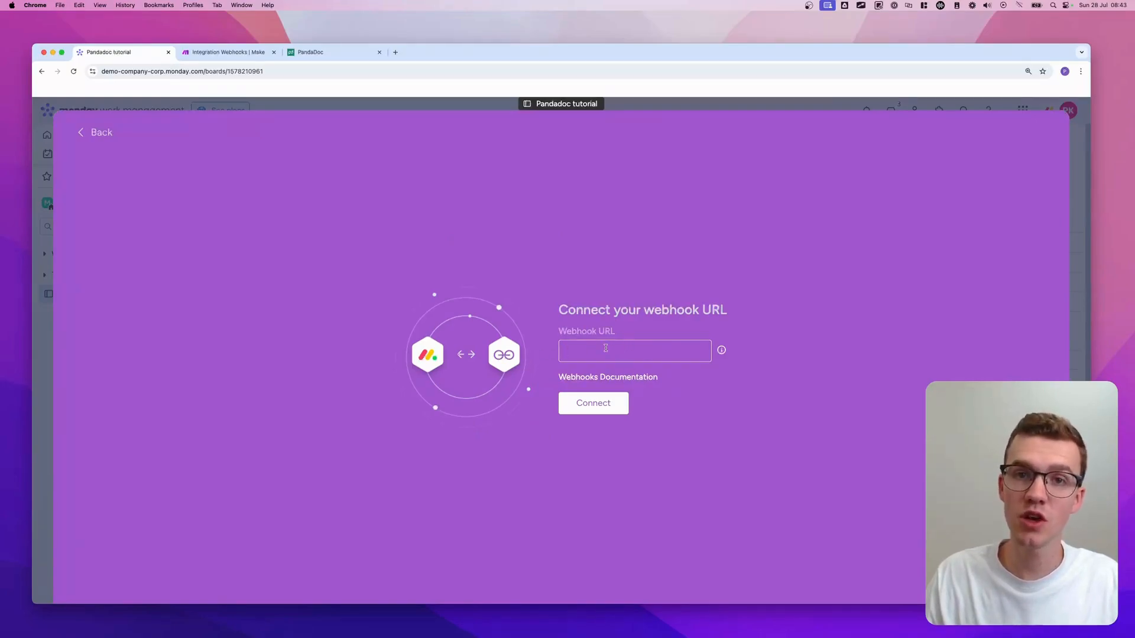
{"action": "key", "text": "super+v"}
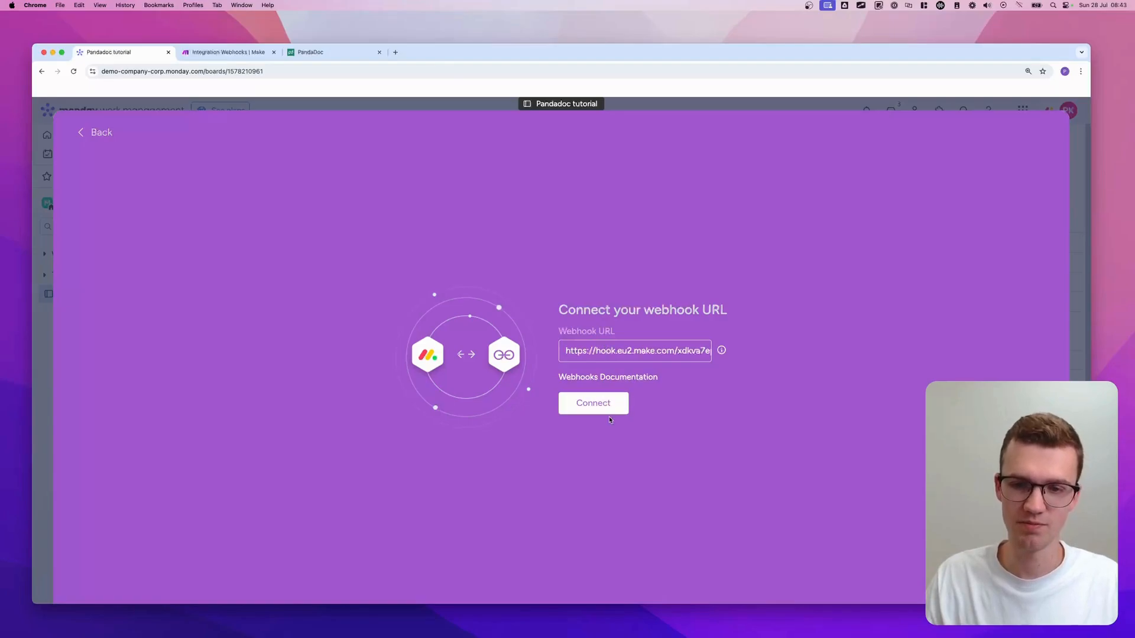
{"action": "left_click", "coordinate": [593, 405]}
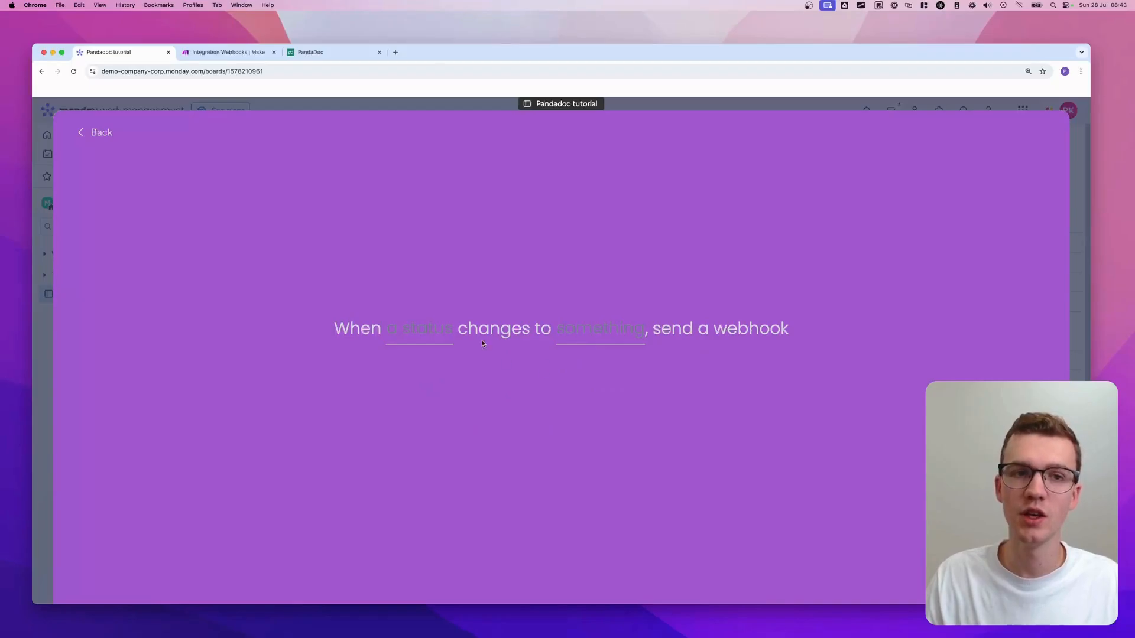
{"action": "left_click", "coordinate": [227, 52]}
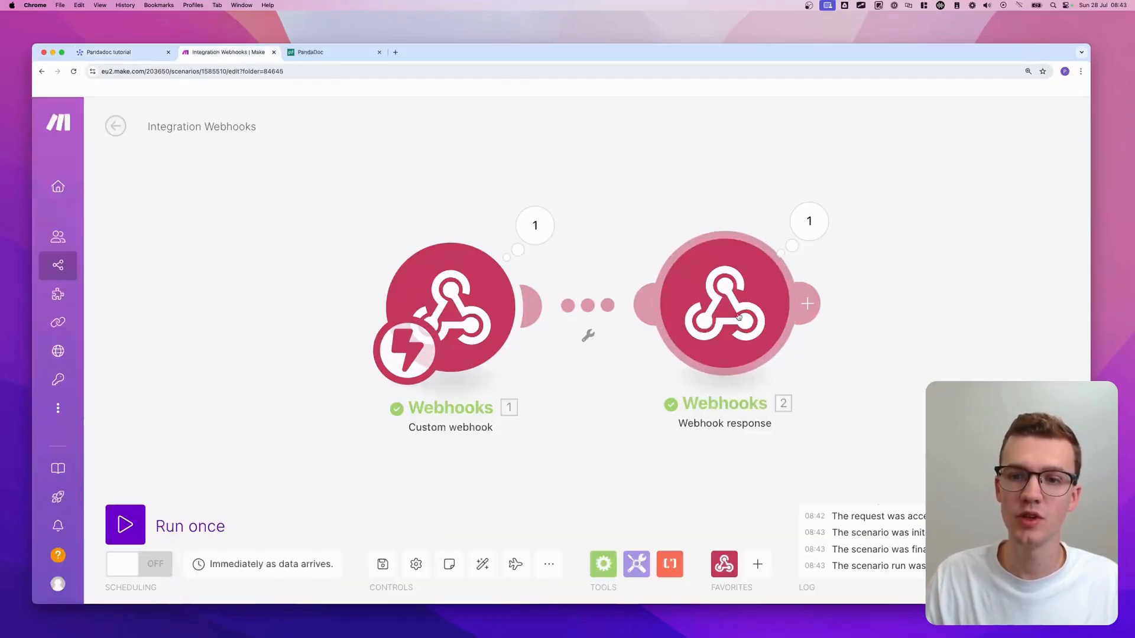
{"action": "left_click", "coordinate": [714, 311]}
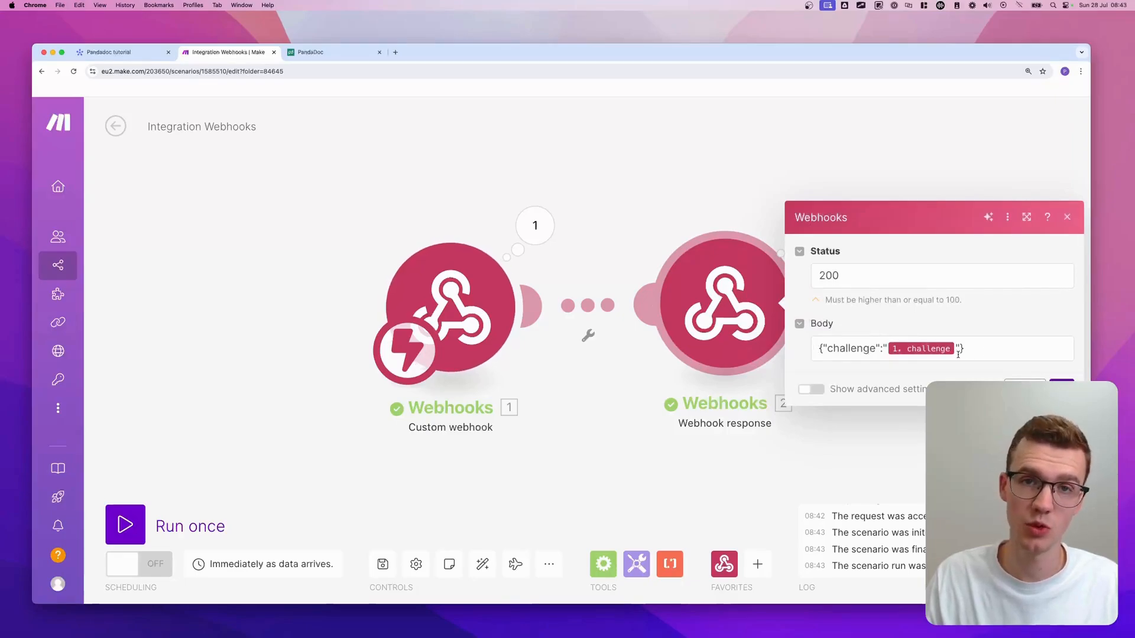
{"action": "left_click", "coordinate": [118, 52]}
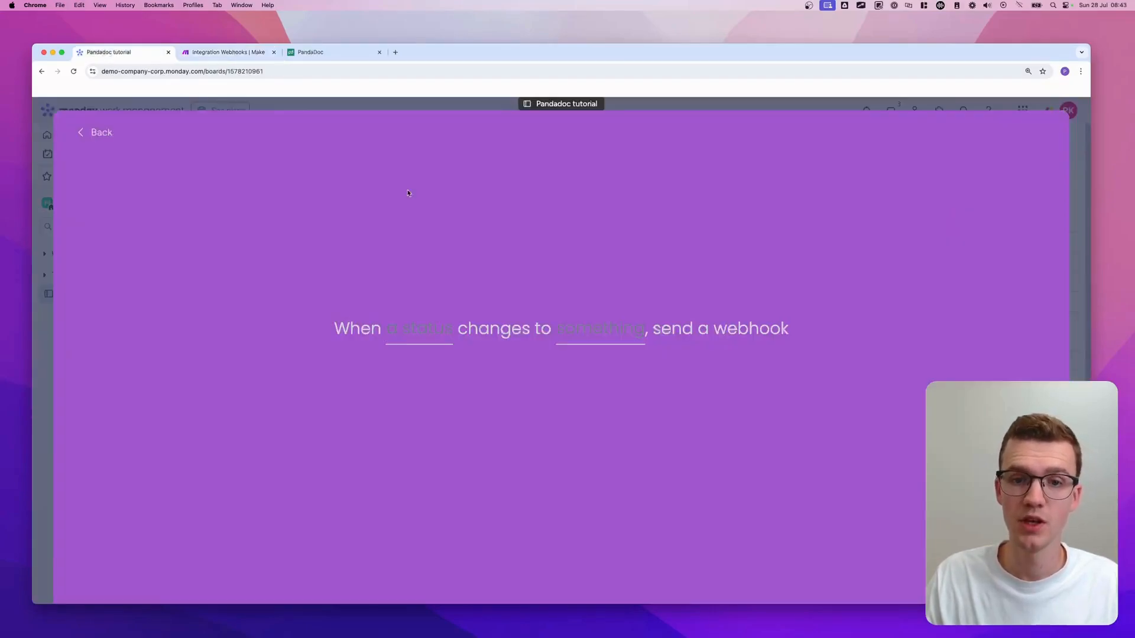
- Trigger on the Status column changing to Ready to Create and create the automation
{"action": "left_click", "coordinate": [435, 334]}
{"action": "left_click", "coordinate": [412, 381]}
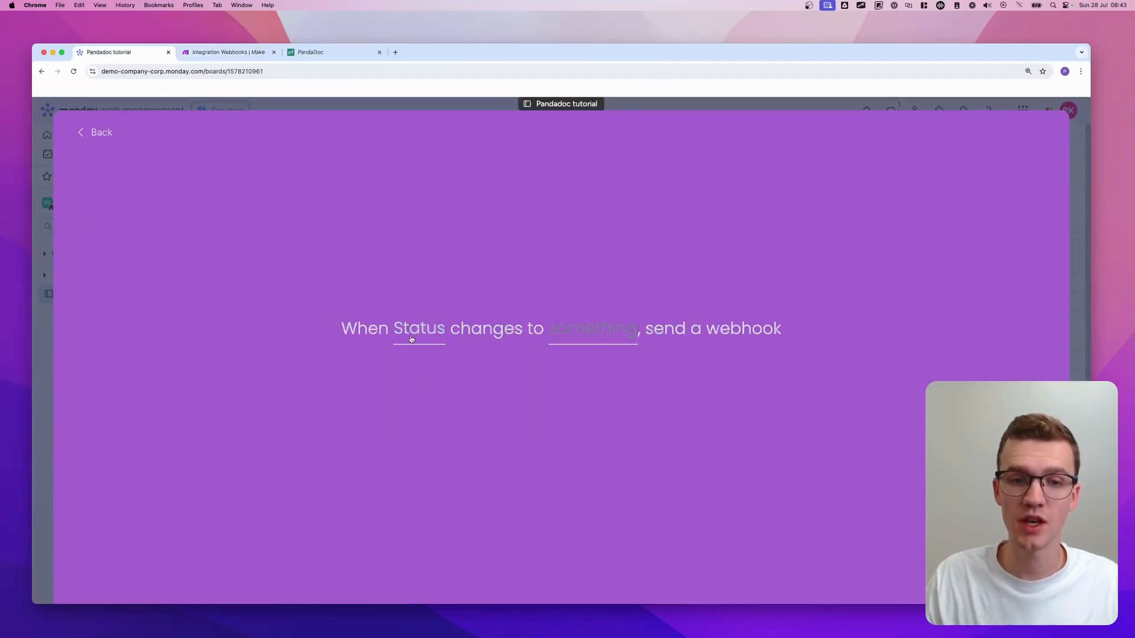
{"action": "left_click", "coordinate": [595, 334]}
{"action": "left_click", "coordinate": [633, 397]}
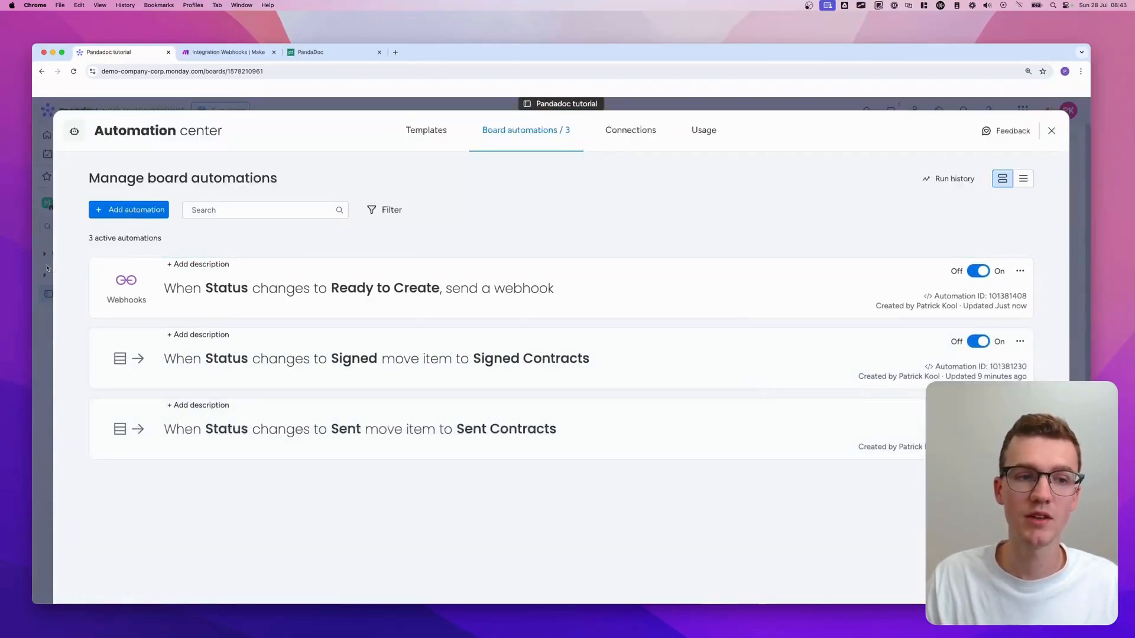
{"action": "left_click", "coordinate": [47, 269]}
- Delete the Webhook response module, leaving only the Custom webhook, and start a single run
{"action": "left_click", "coordinate": [231, 55]}
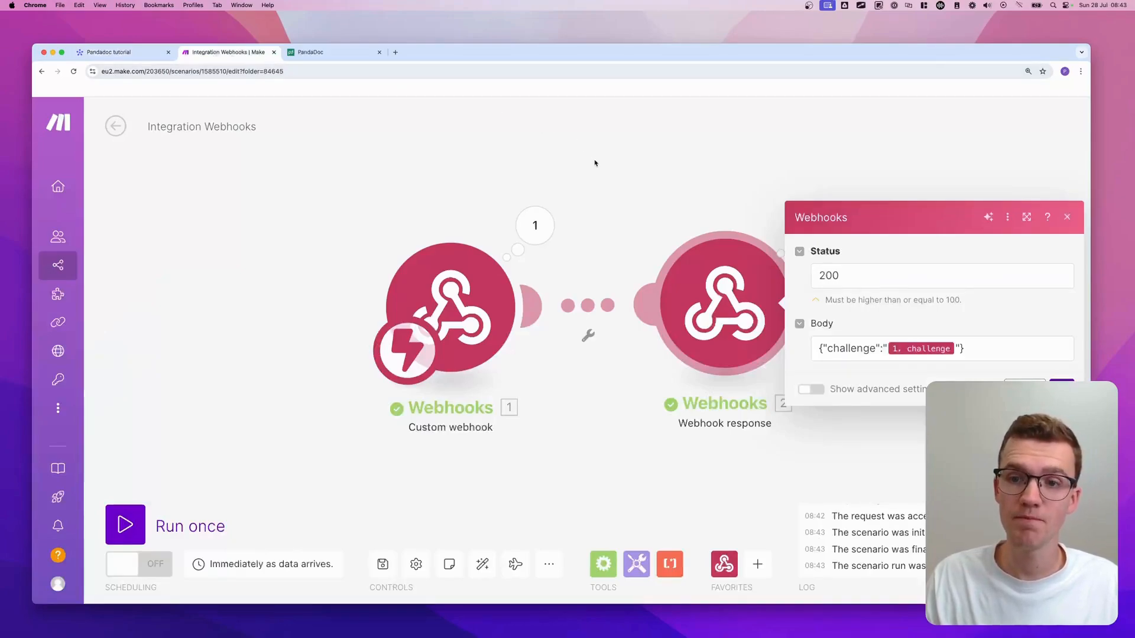
{"action": "left_click", "coordinate": [595, 163]}
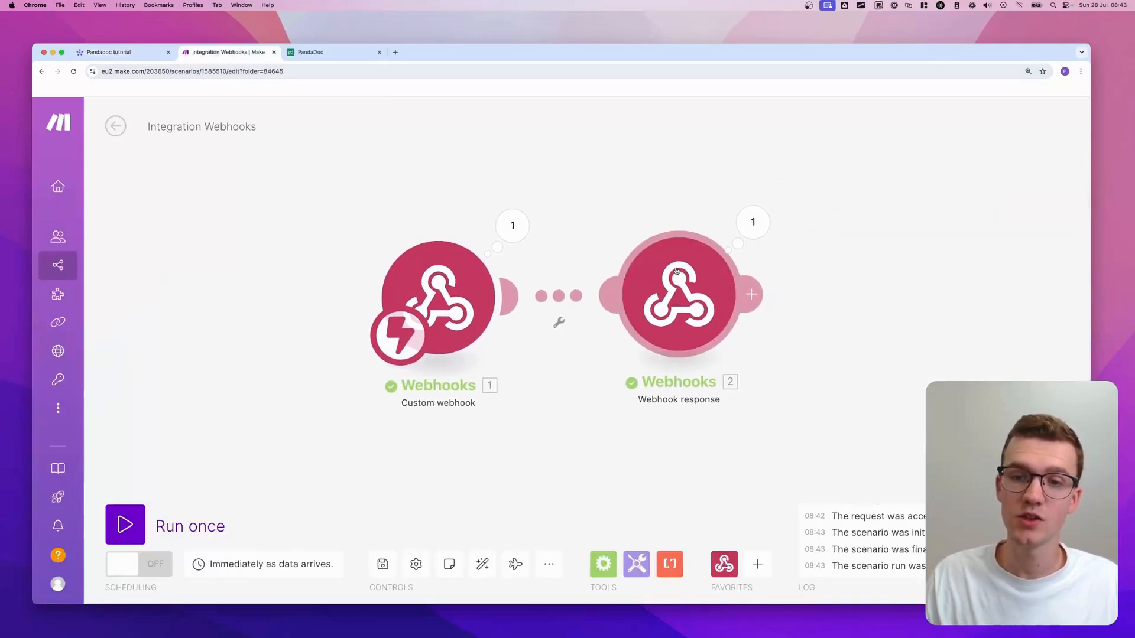
{"action": "right_click", "coordinate": [698, 287]}
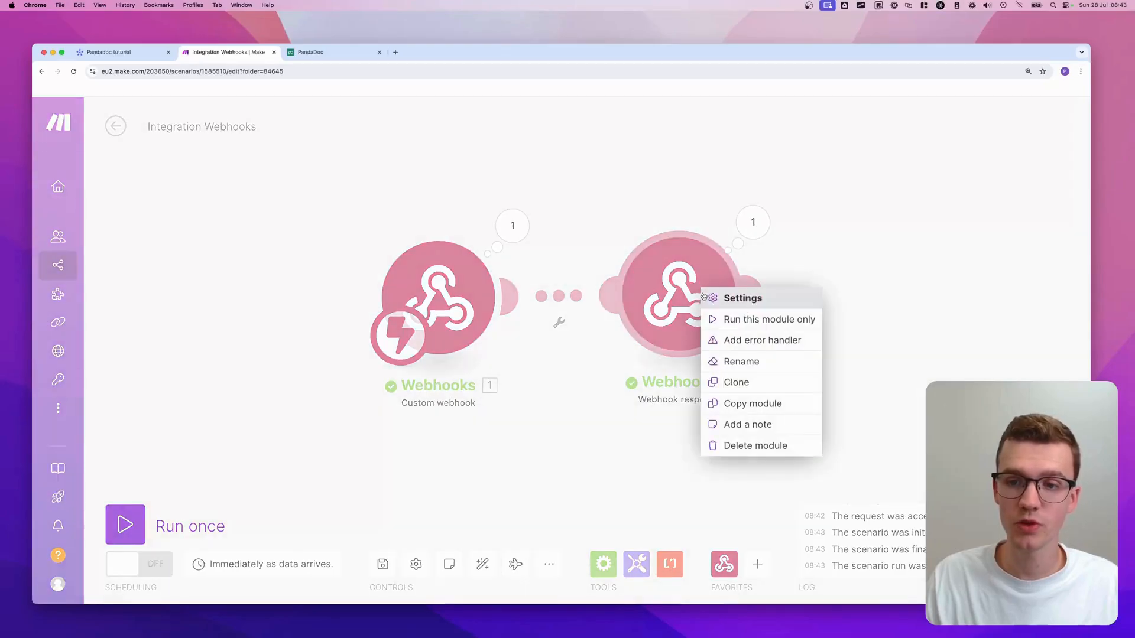
{"action": "left_click", "coordinate": [749, 446]}
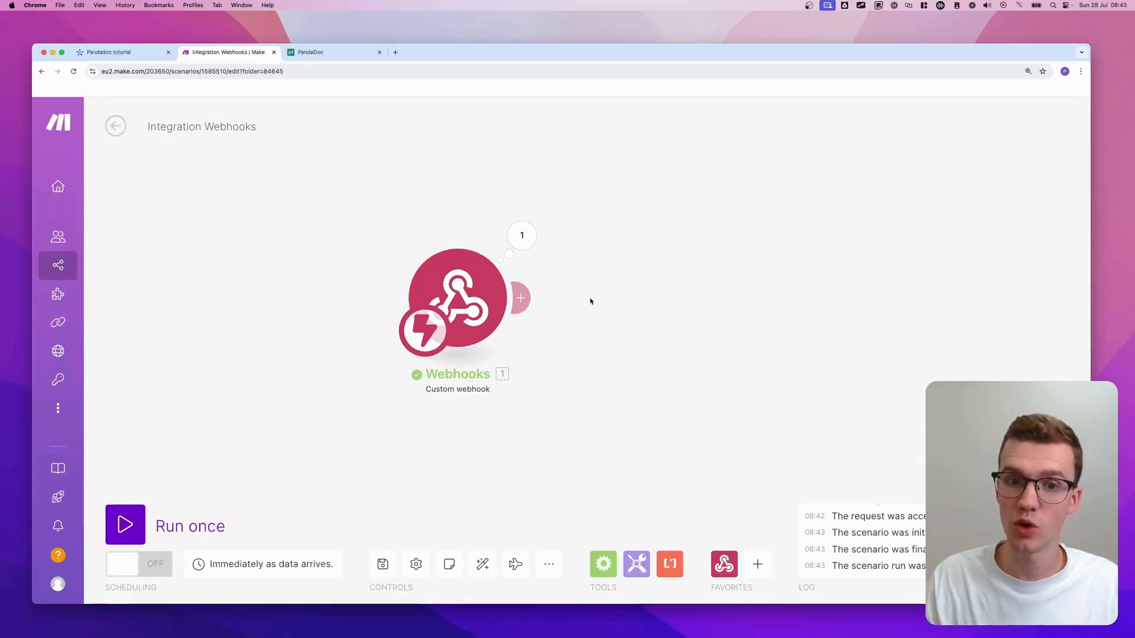
{"action": "left_click", "coordinate": [131, 525]}
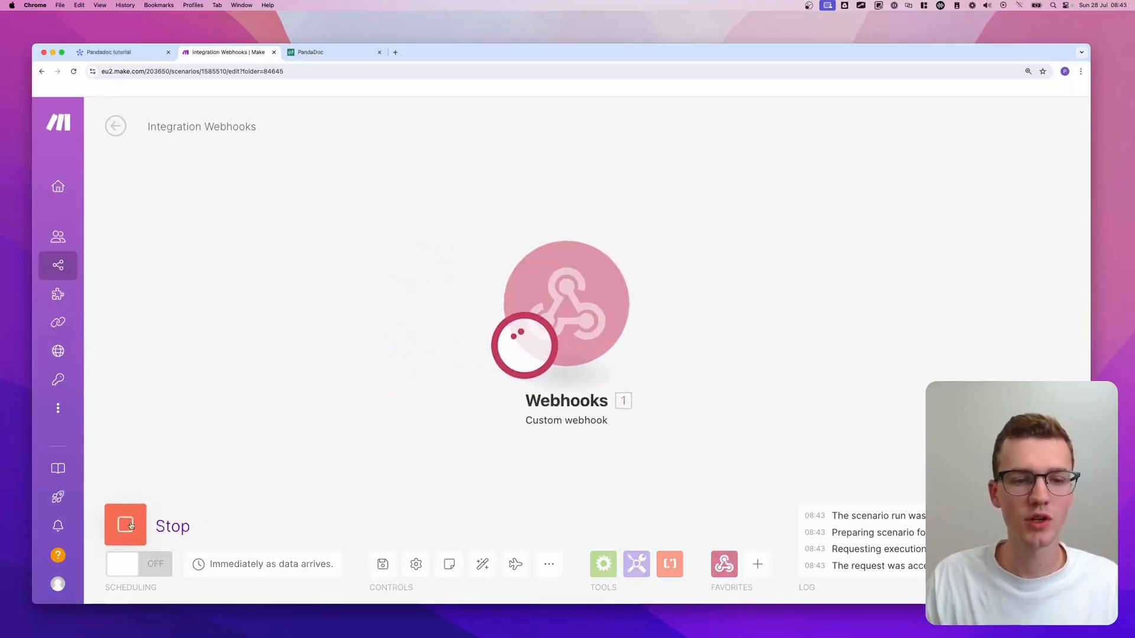
- On the monday.com board, set Item 1's Status to Ready to Create
{"action": "left_click", "coordinate": [126, 52]}
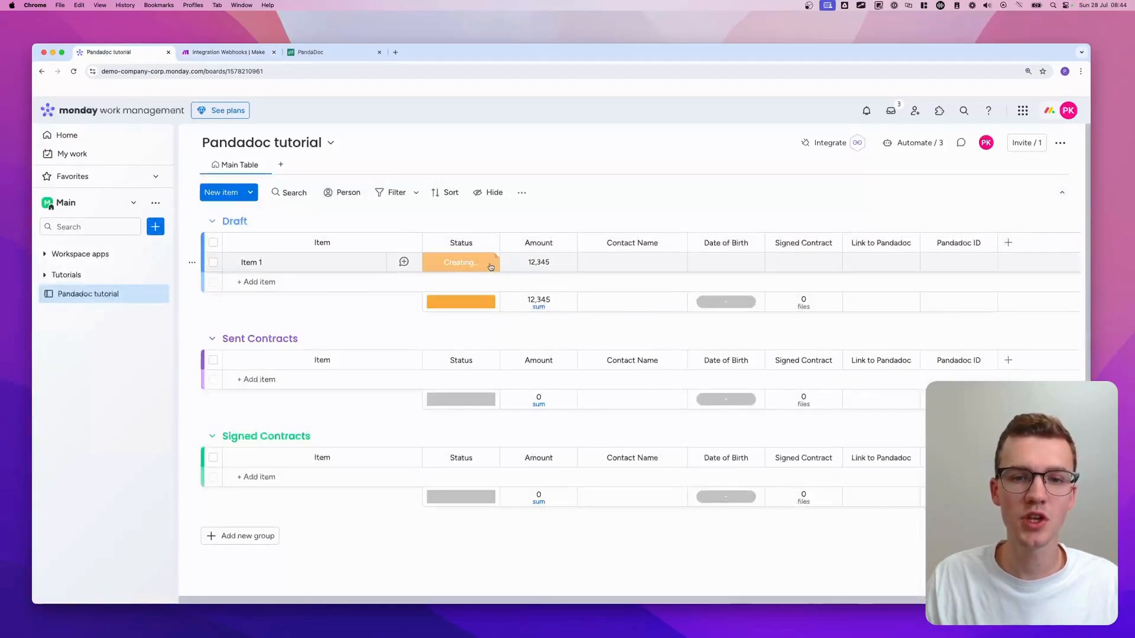
{"action": "left_click", "coordinate": [490, 267]}
{"action": "left_click", "coordinate": [460, 298]}
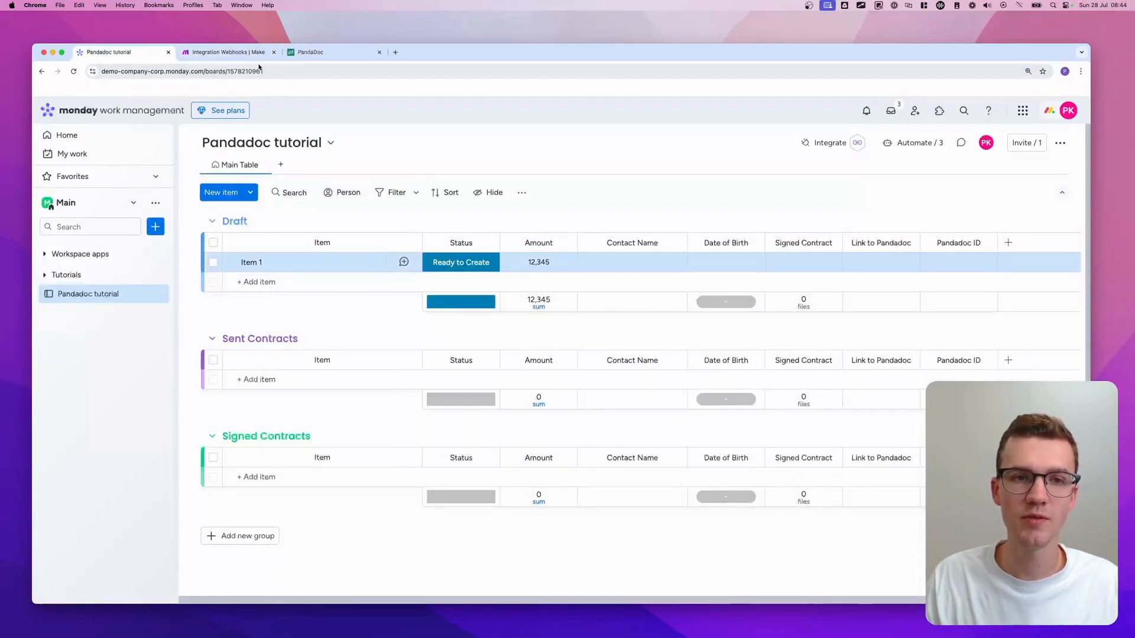
{"action": "left_click", "coordinate": [225, 52]}
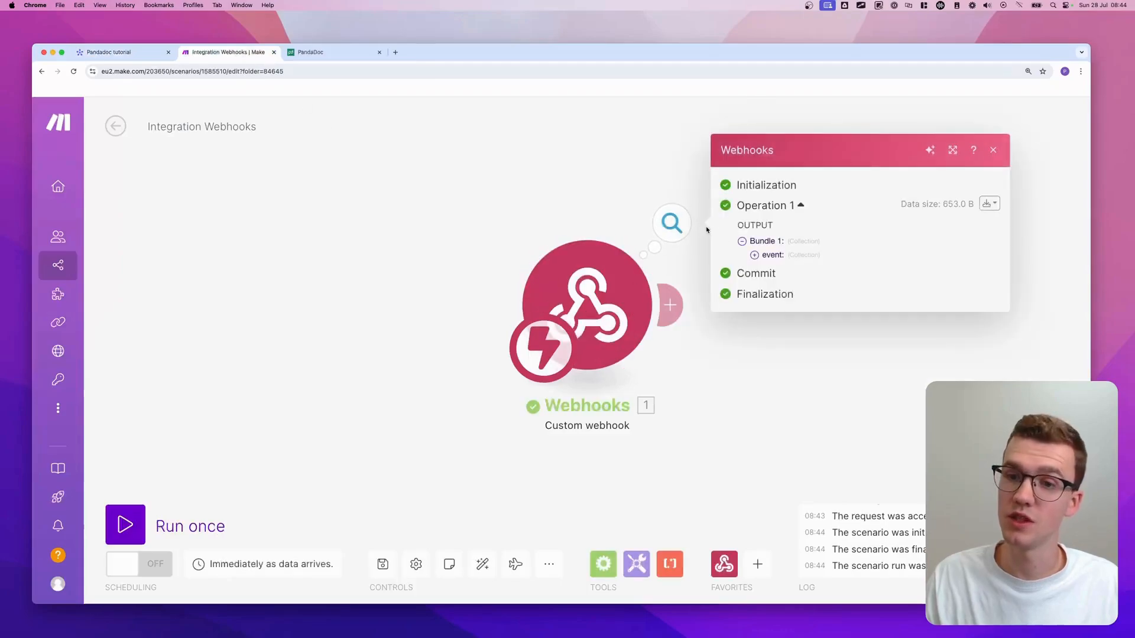
- Open the webhook's received bundle and expand event to check boardId and pulseId
{"action": "left_click_drag", "start_coordinate": [769, 256], "coordinate": [601, 187]}
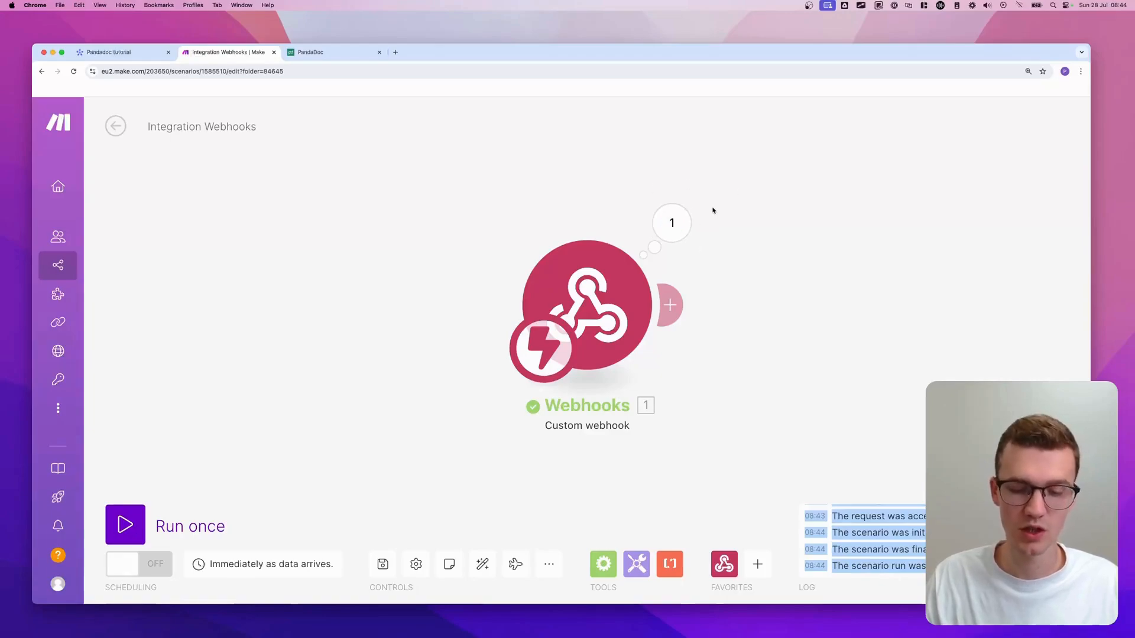
{"action": "key", "text": "ctrl+a"}
{"action": "mouse_move", "coordinate": [711, 192]}
{"action": "left_mouse_down"}
{"action": "mouse_move", "coordinate": [557, 198]}
{"action": "mouse_move", "coordinate": [713, 150]}
{"action": "mouse_move", "coordinate": [704, 162]}
{"action": "left_mouse_up"}
{"action": "key", "text": "Escape"}
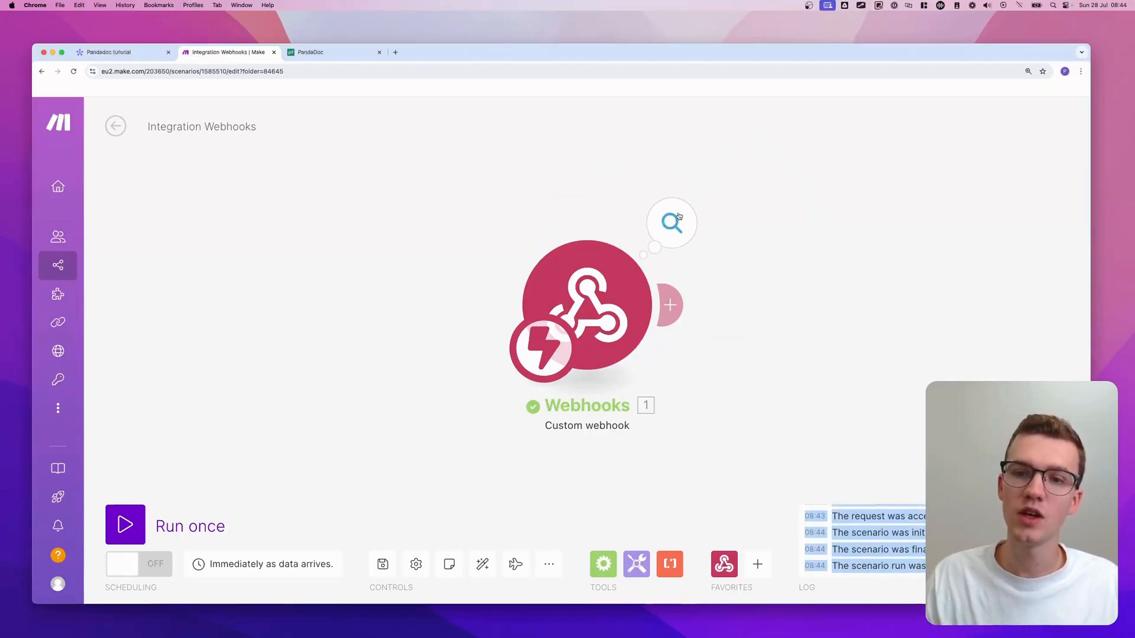
{"action": "left_click", "coordinate": [679, 216]}
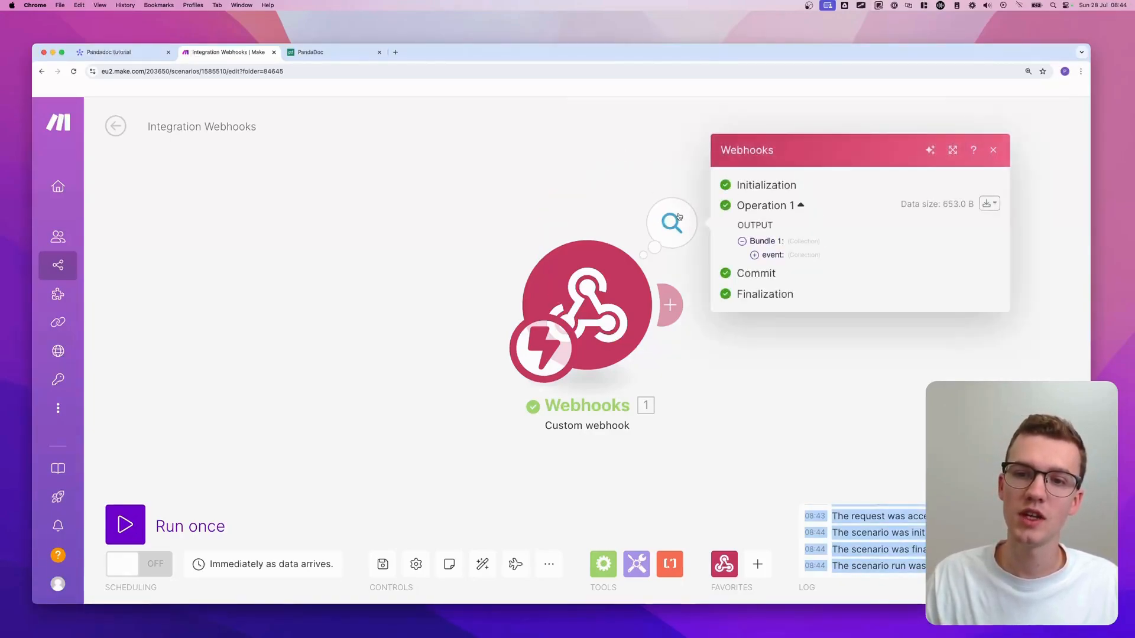
{"action": "left_click", "coordinate": [778, 255]}
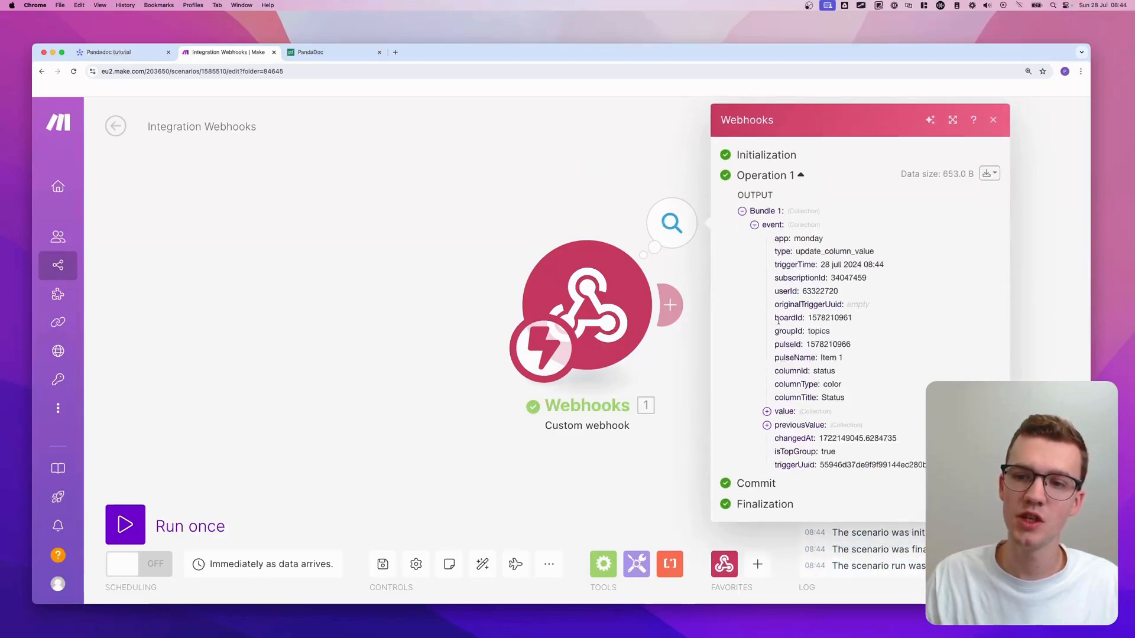
{"action": "left_click_drag", "start_coordinate": [778, 321], "coordinate": [862, 324]}
{"action": "left_click_drag", "start_coordinate": [772, 344], "coordinate": [858, 346]}
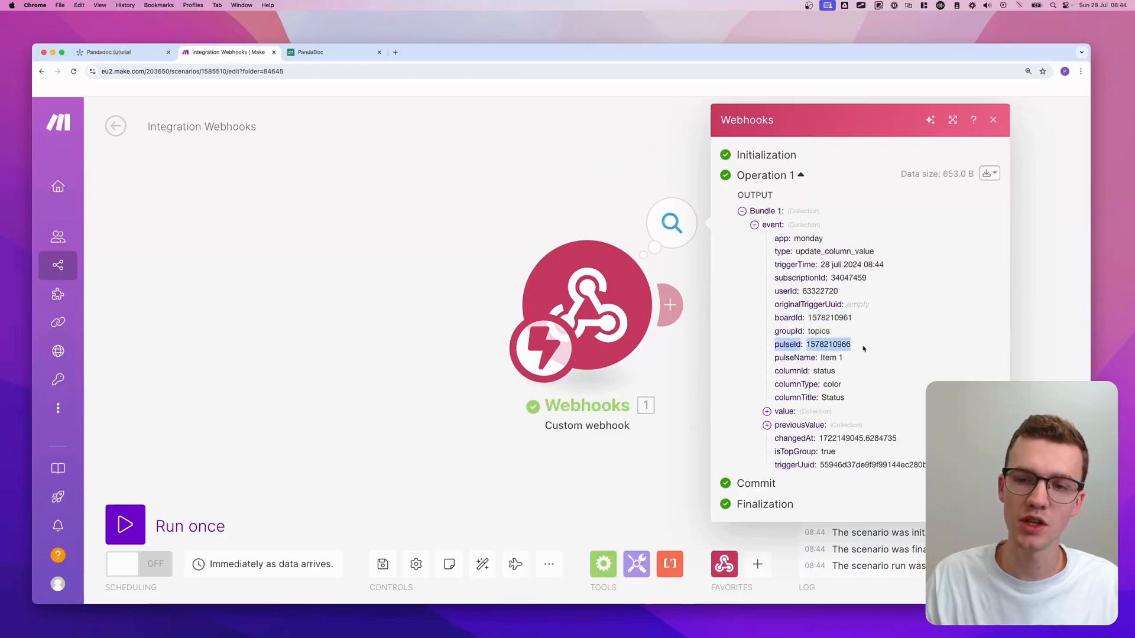
{"action": "left_click", "coordinate": [825, 355]}
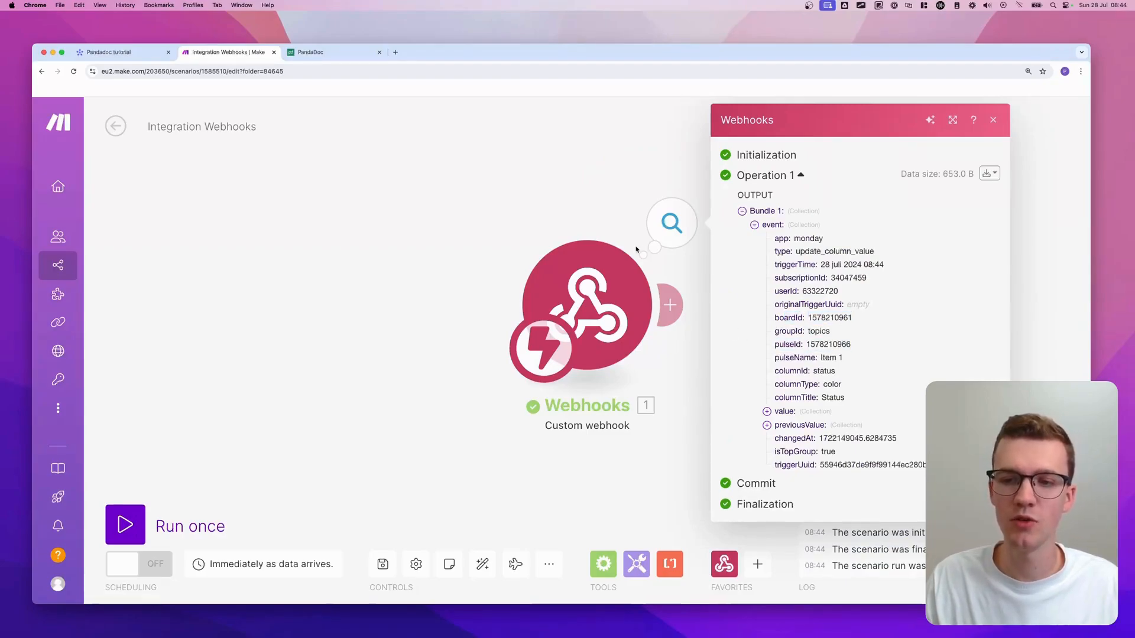
{"action": "scroll", "coordinate": [637, 250], "scroll_direction": "right", "scroll_amount": 1}
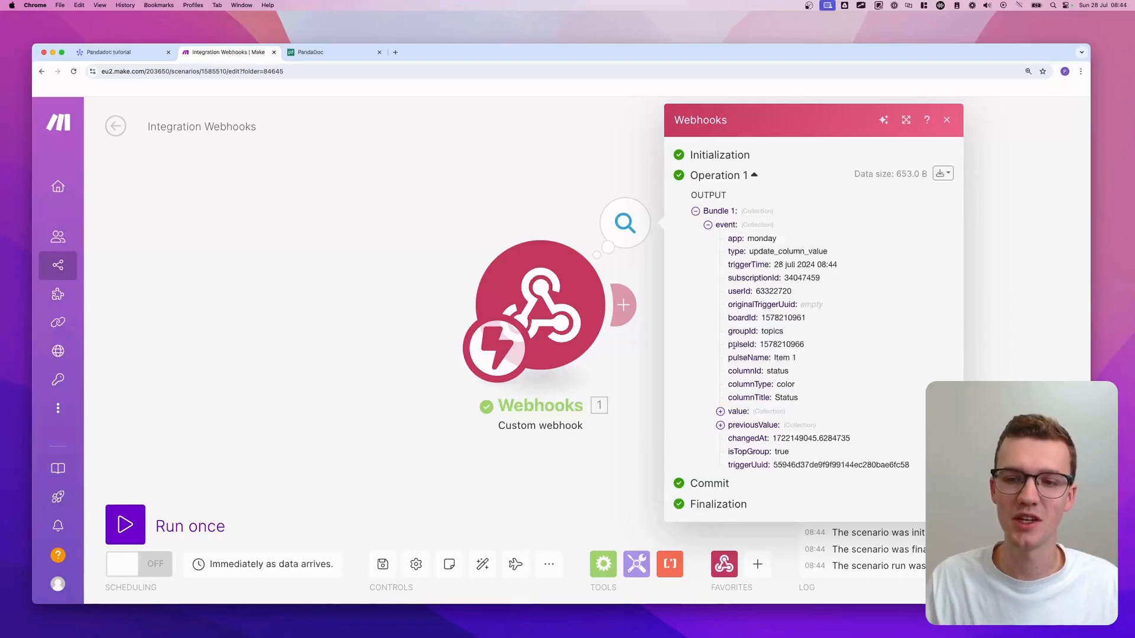
{"action": "left_click", "coordinate": [464, 222]}
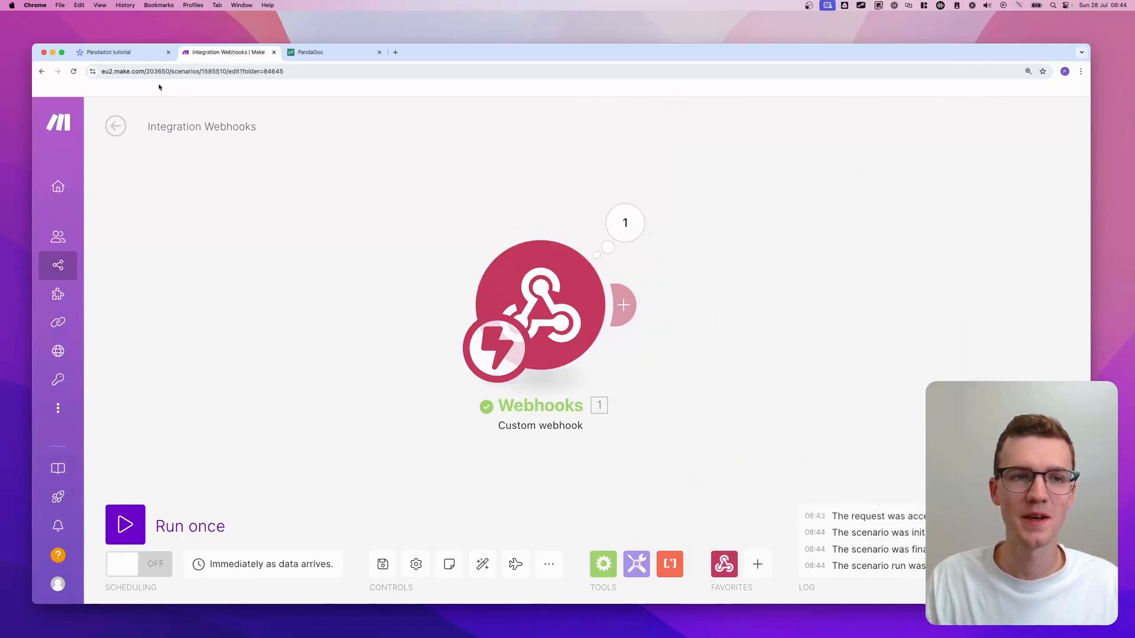
- Add a Button column to the Pandadoc tutorial board
{"action": "left_click", "coordinate": [142, 53]}
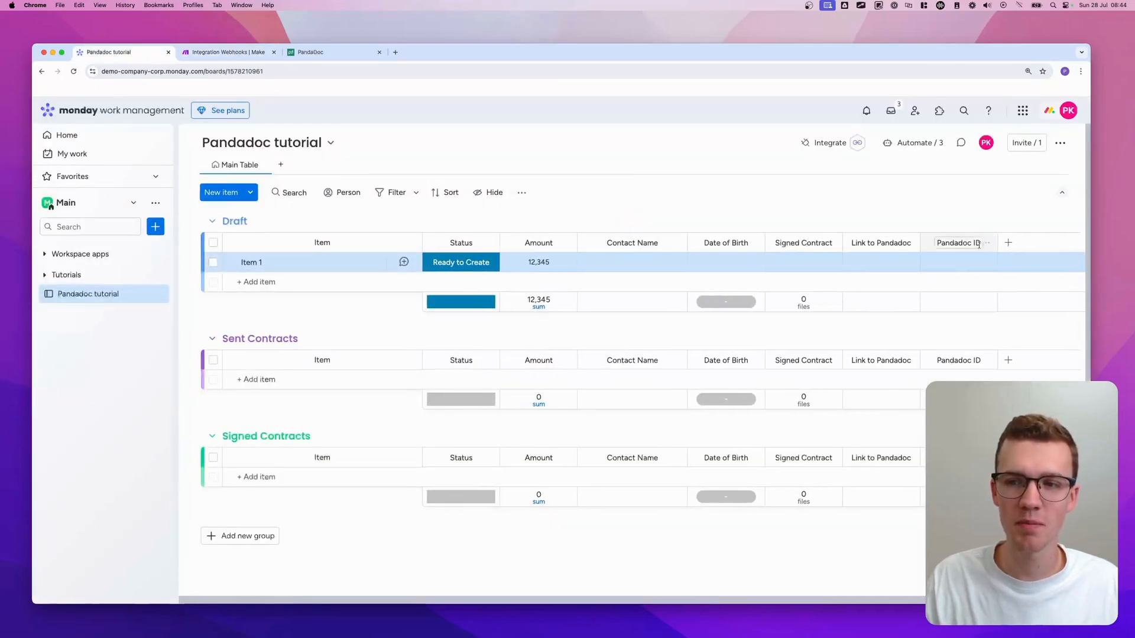
{"action": "left_click", "coordinate": [1011, 243]}
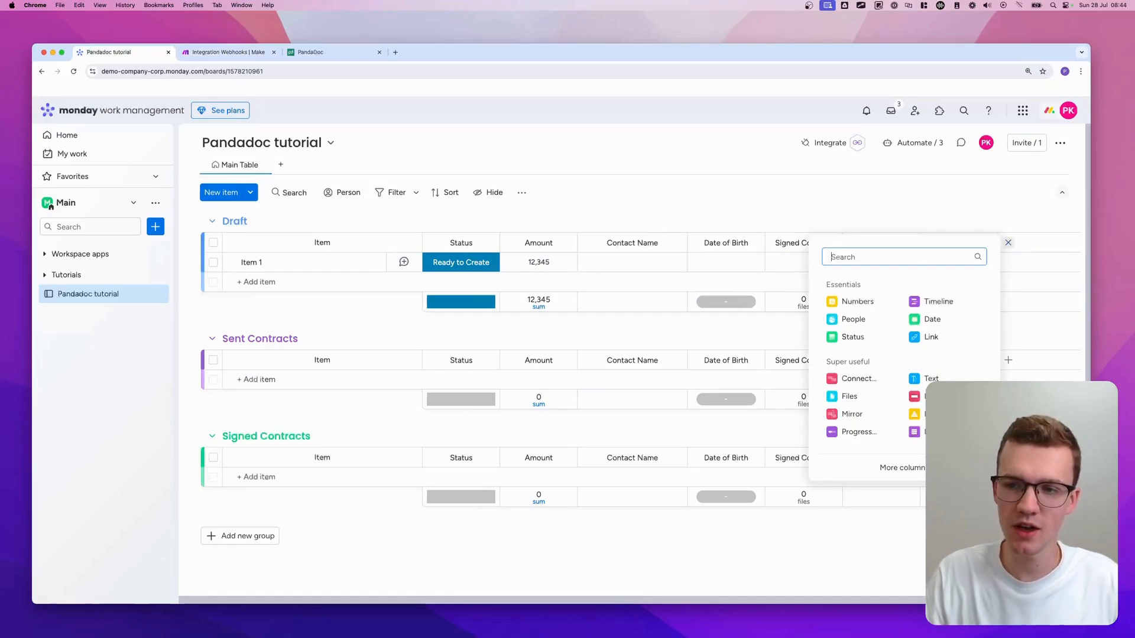
{"action": "type", "text": "button"}
{"action": "left_click", "coordinate": [897, 308]}
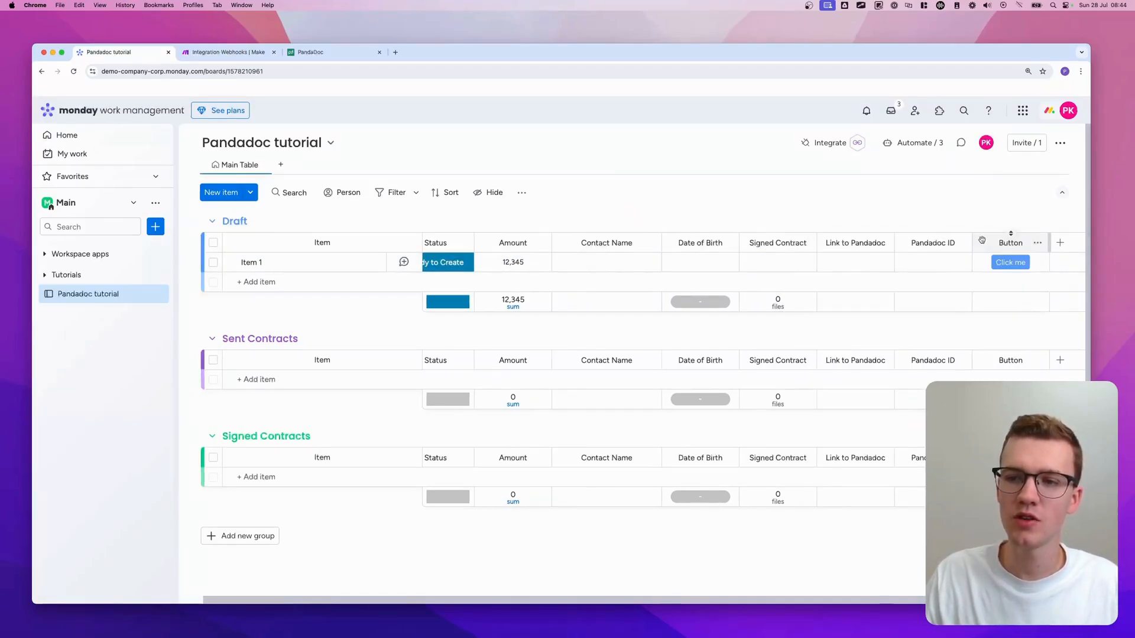
{"action": "left_click_drag", "start_coordinate": [982, 240], "coordinate": [438, 242]}
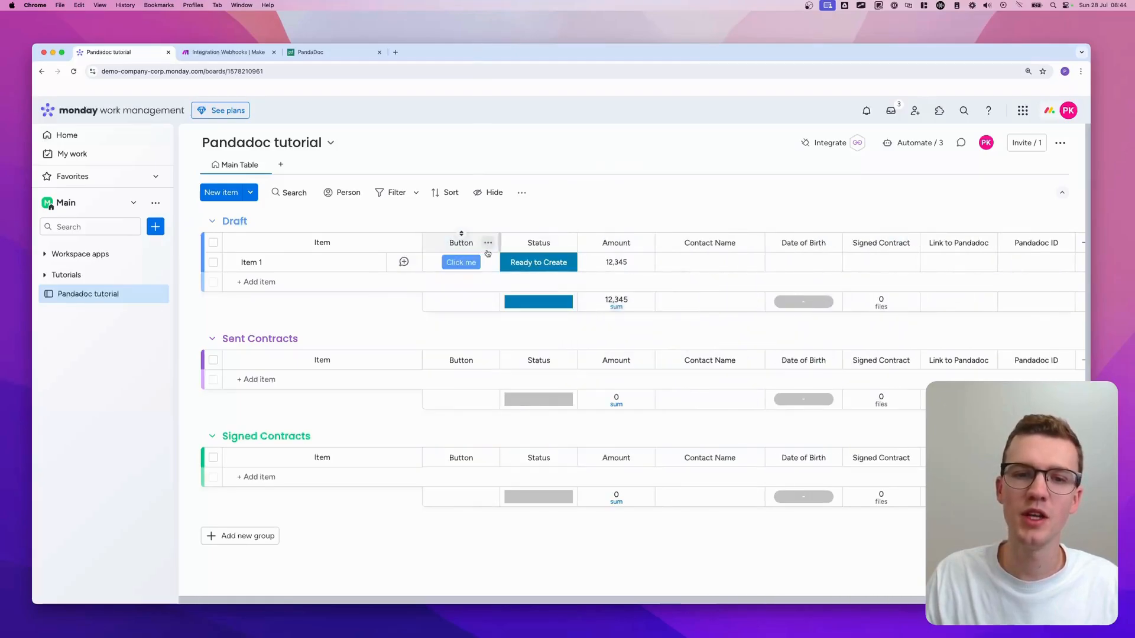
- Rename the Button column to Create Contract, widen it, and place it after Status
{"action": "left_click", "coordinate": [463, 243]}
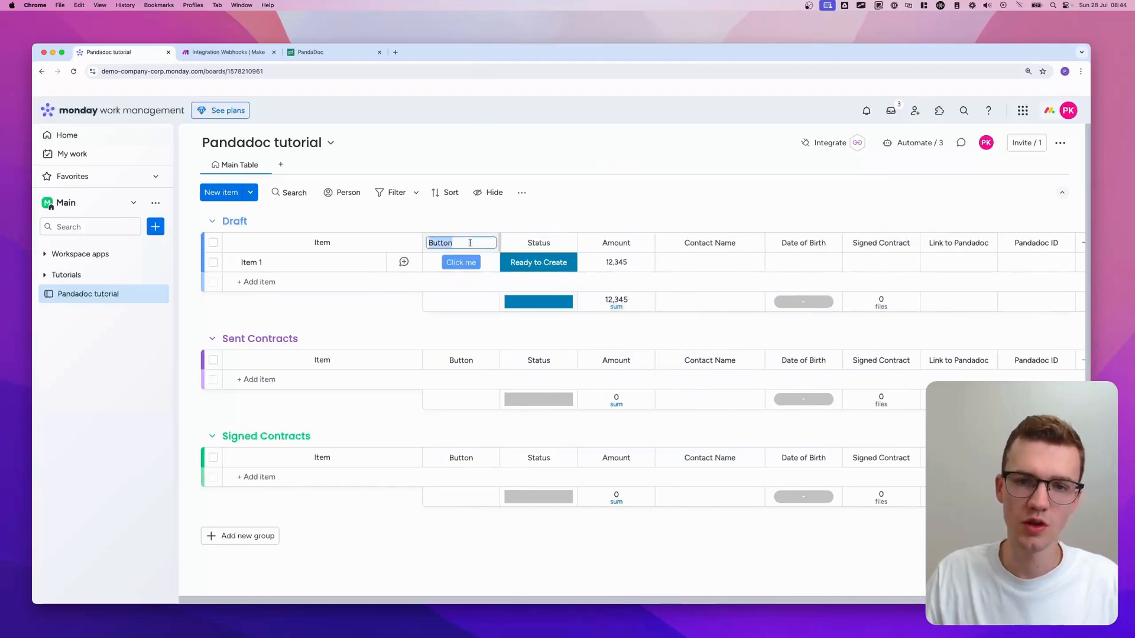
{"action": "type", "text": "Create Contract"}
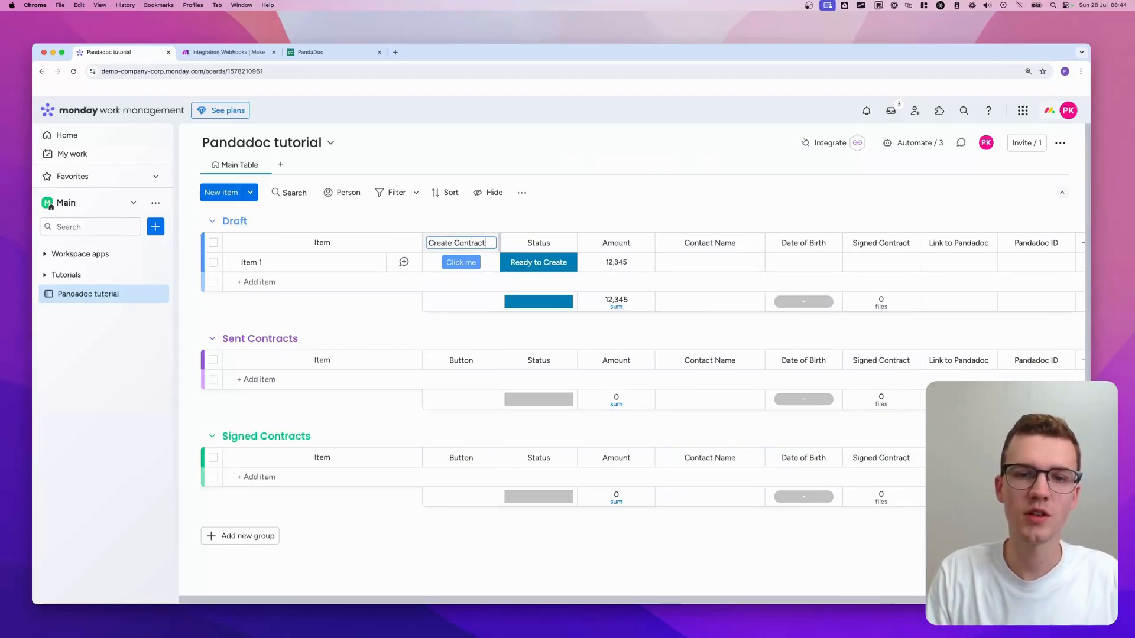
{"action": "key", "text": "Return"}
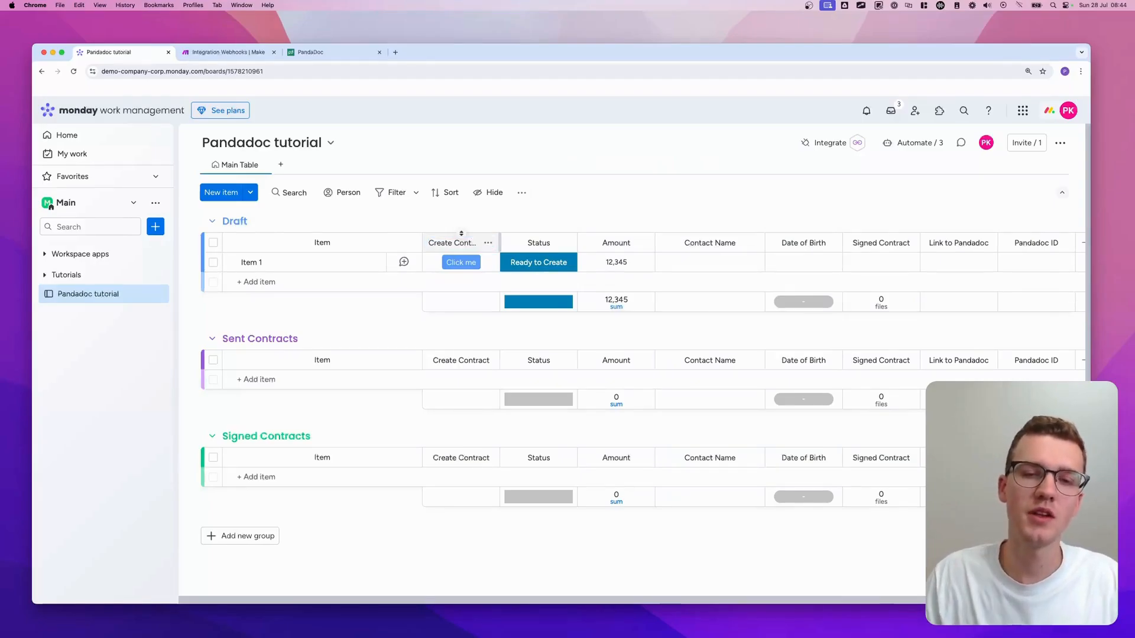
{"action": "left_click_drag", "start_coordinate": [499, 237], "coordinate": [543, 239]}
{"action": "left_click_drag", "start_coordinate": [473, 244], "coordinate": [530, 250]}
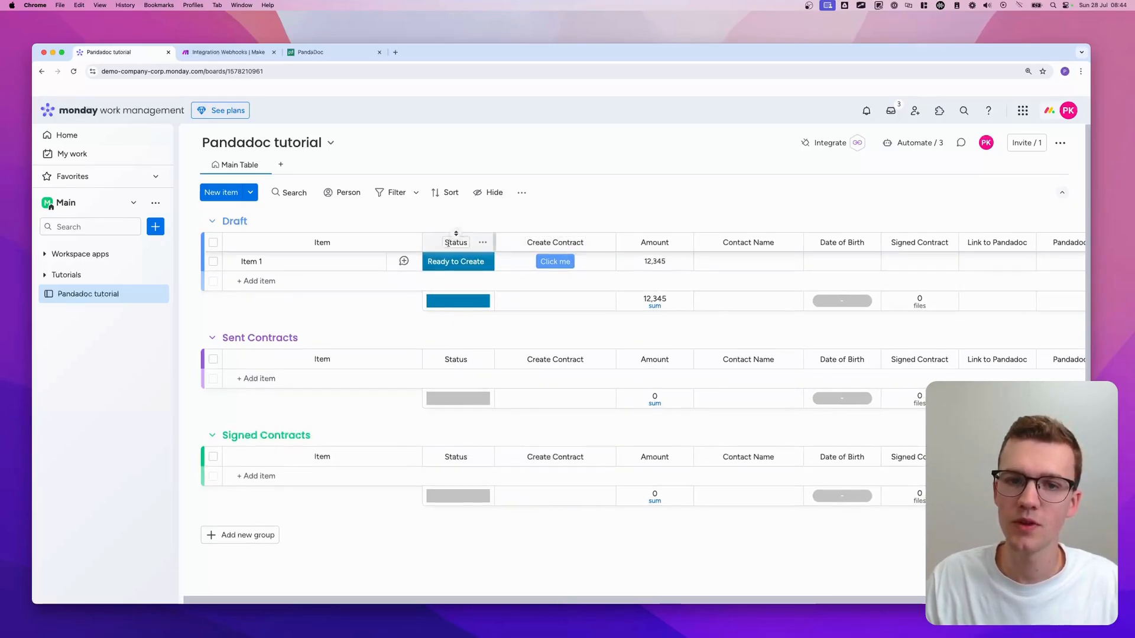
- Start a new automation triggered when the Create Contract button is clicked
{"action": "left_click", "coordinate": [929, 144]}
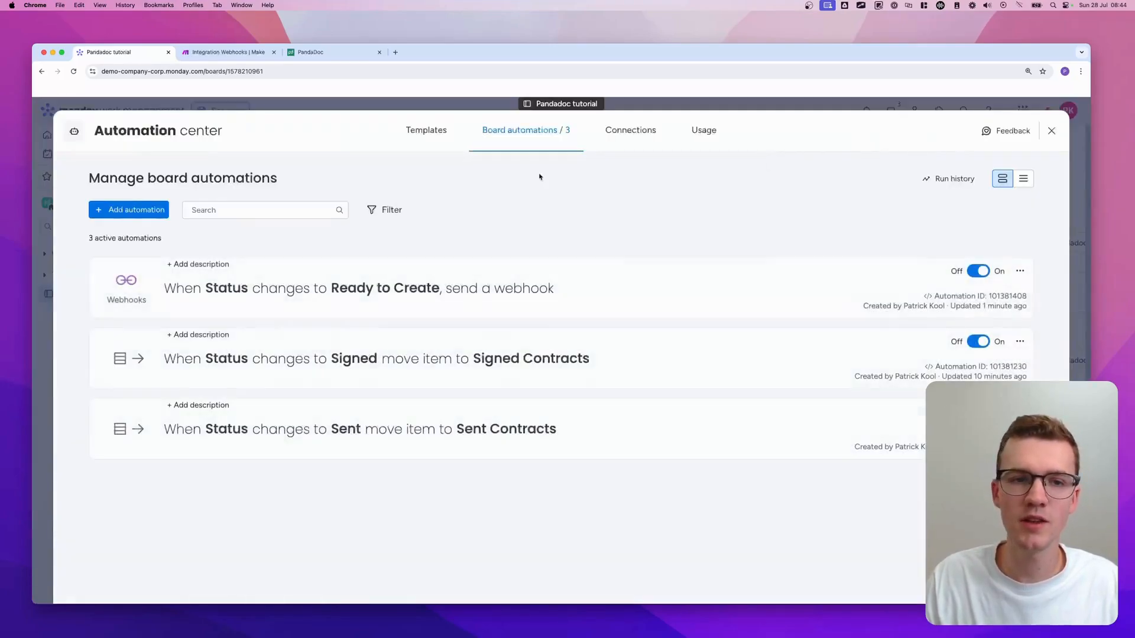
{"action": "left_click", "coordinate": [121, 209]}
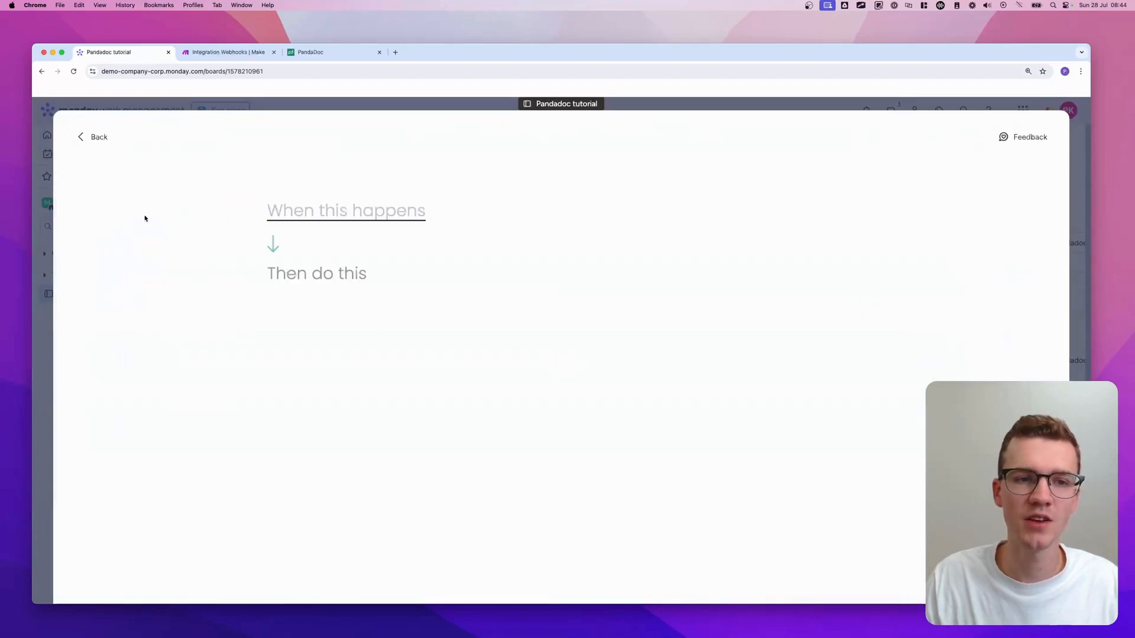
{"action": "left_click", "coordinate": [362, 214]}
{"action": "type", "text": "butt"}
{"action": "left_click", "coordinate": [355, 270]}
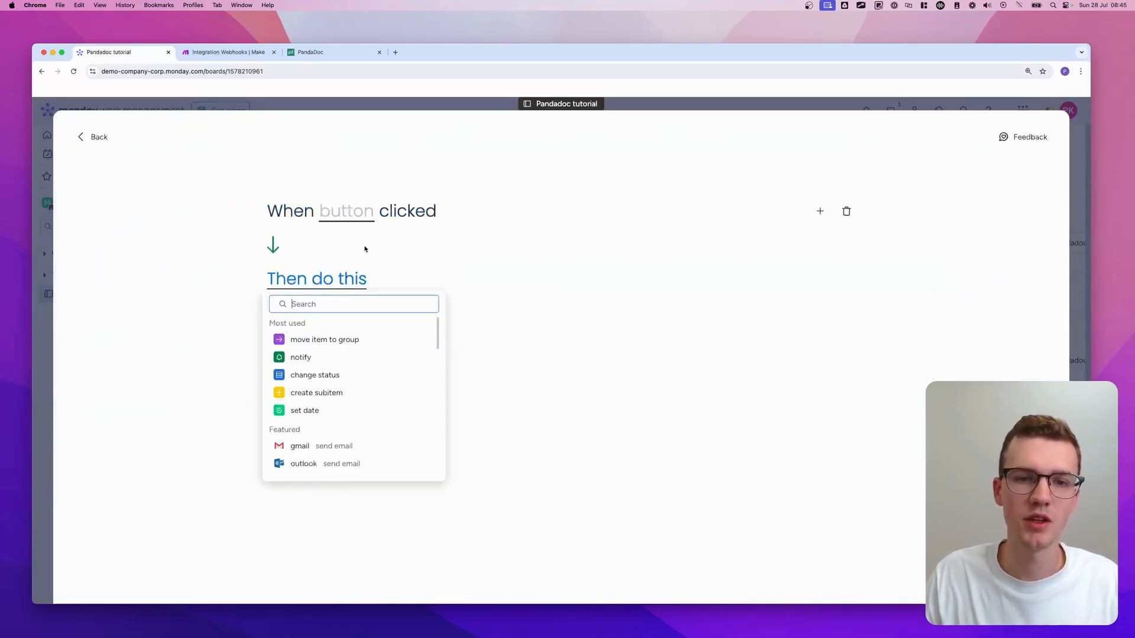
{"action": "left_click", "coordinate": [347, 225]}
{"action": "left_click", "coordinate": [366, 253]}
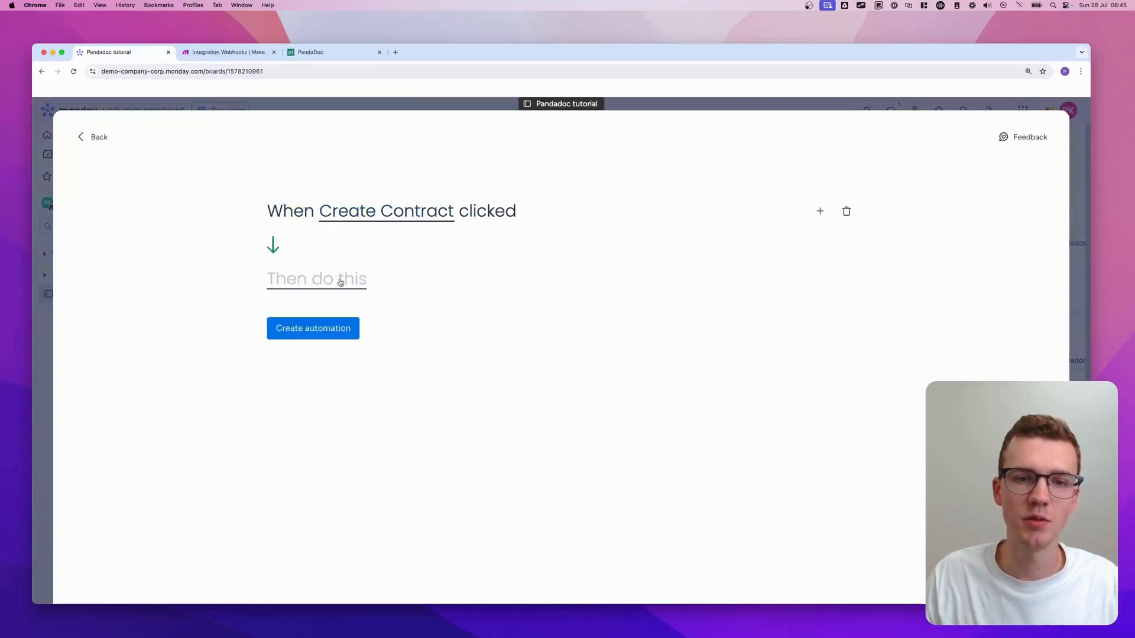
- Make the automation change the Status column to Ready to Create, and create it
{"action": "left_click", "coordinate": [340, 283]}
{"action": "left_click", "coordinate": [329, 342]}
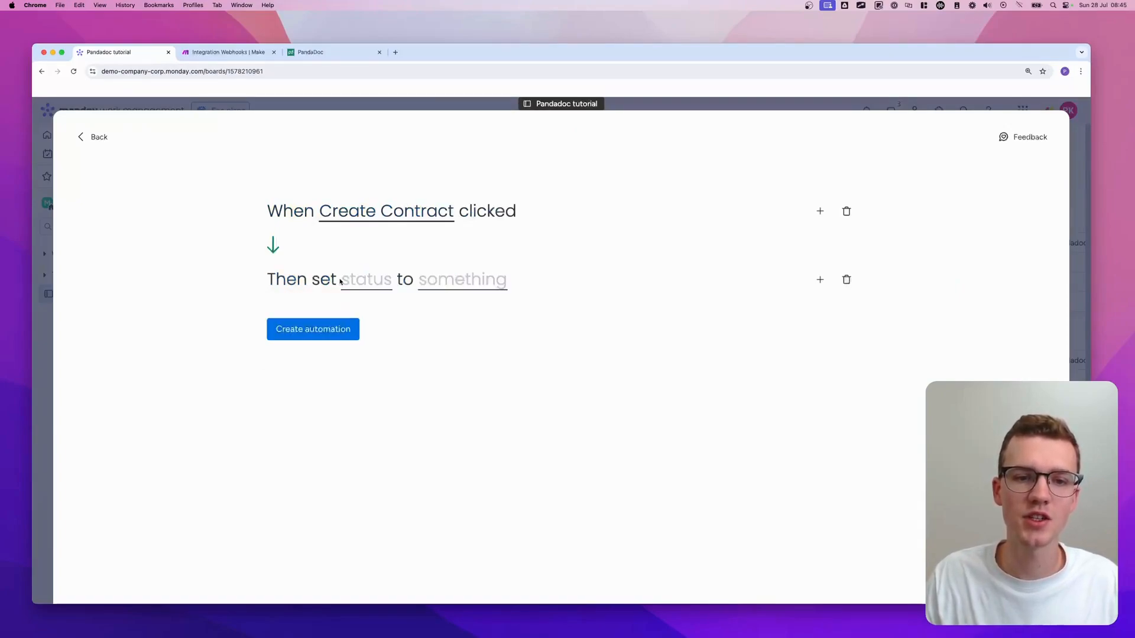
{"action": "left_click", "coordinate": [346, 286]}
{"action": "left_click", "coordinate": [383, 320]}
{"action": "left_click", "coordinate": [479, 284]}
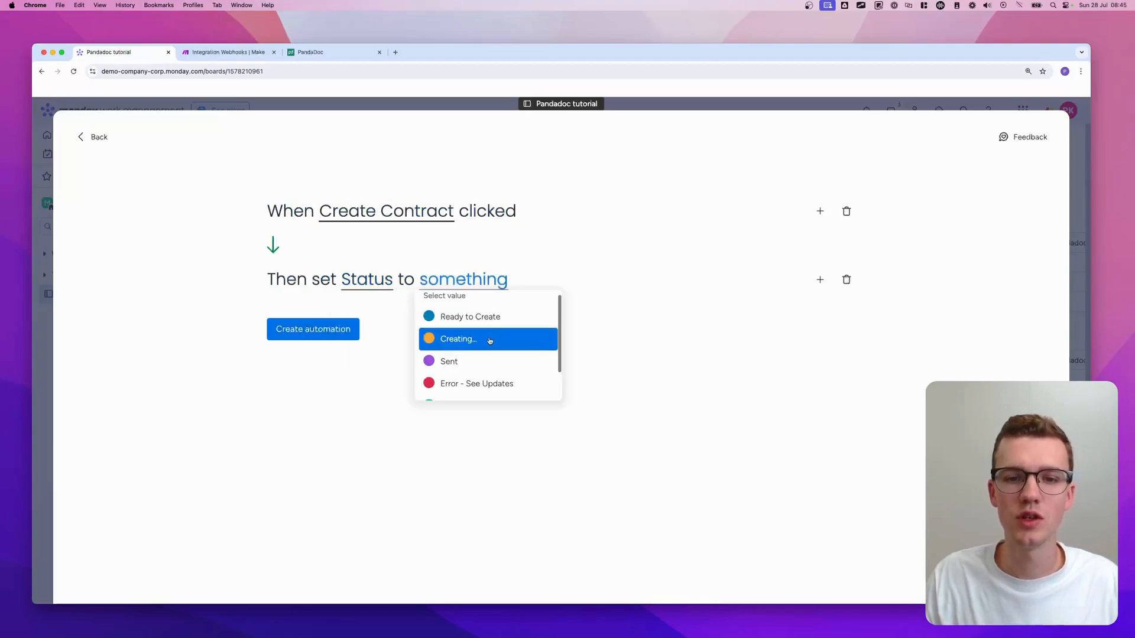
{"action": "left_click", "coordinate": [470, 317]}
{"action": "left_click", "coordinate": [313, 329]}
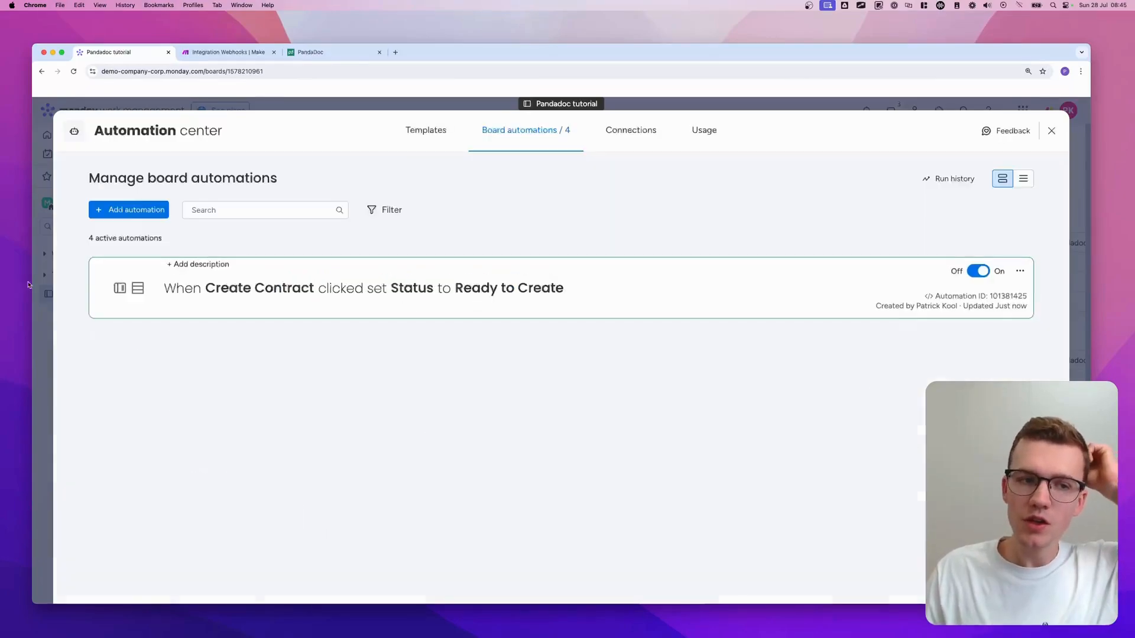
{"action": "left_click", "coordinate": [42, 287]}
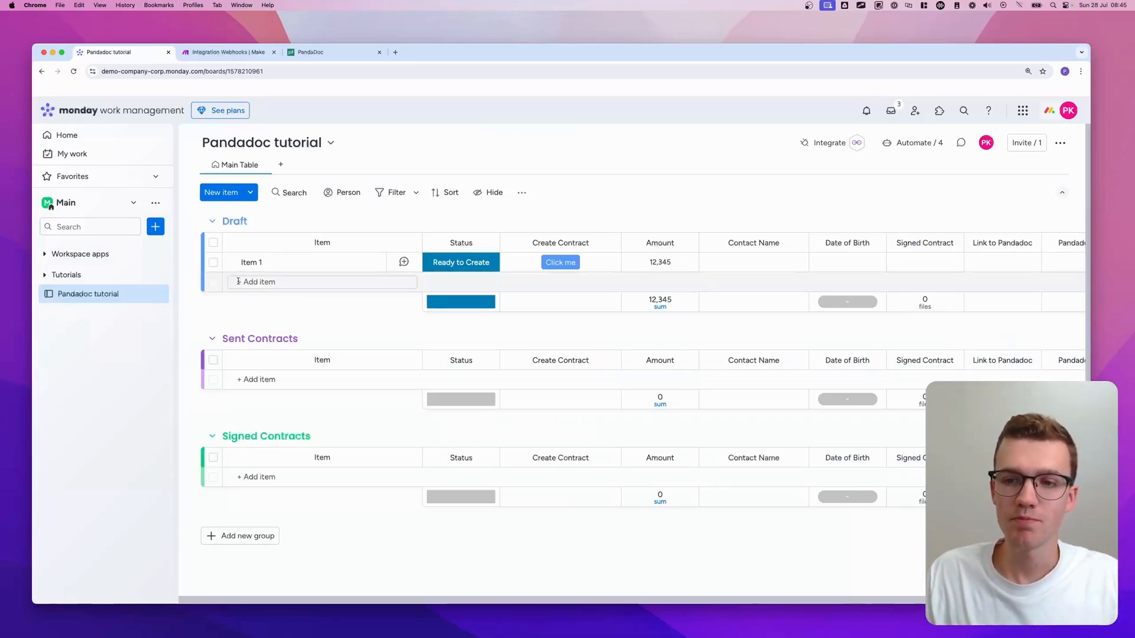
- Review the monday.com bundle held by the Custom webhook in the Integration Webhooks scenario
{"action": "left_click", "coordinate": [230, 54]}
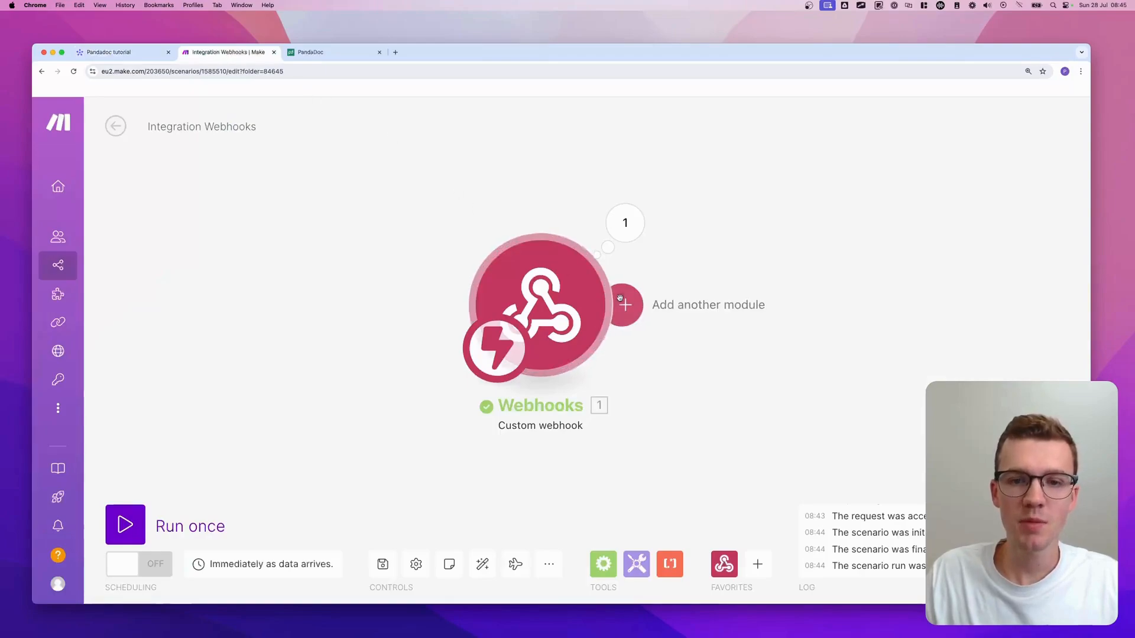
{"action": "scroll", "coordinate": [647, 278], "scroll_direction": "down", "scroll_amount": 2}
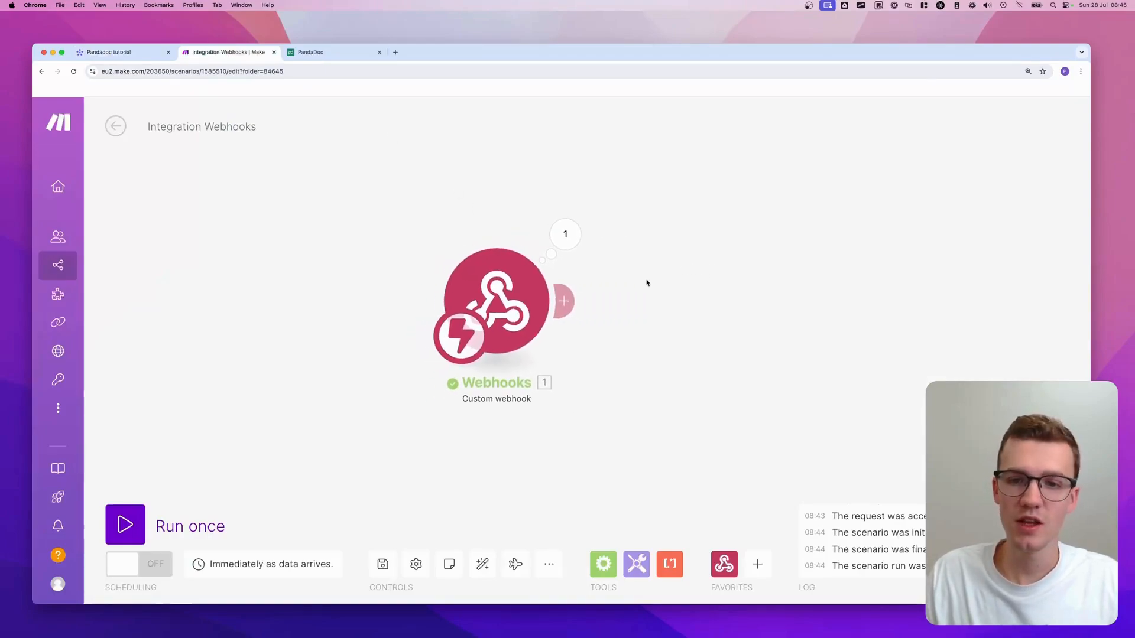
{"action": "left_click", "coordinate": [565, 235]}
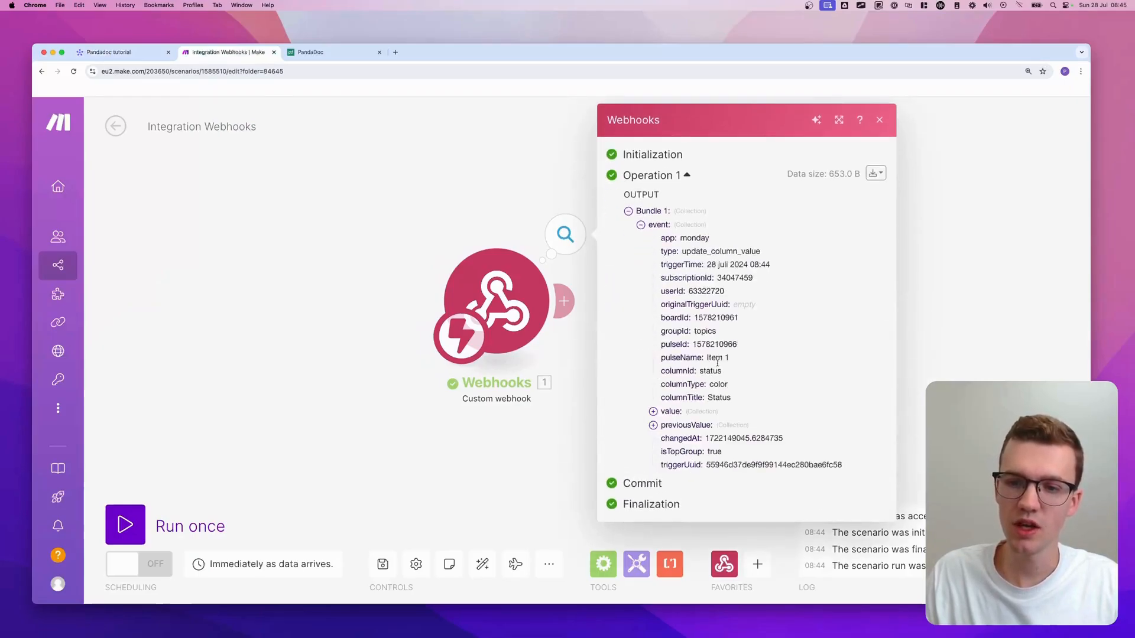
{"action": "left_click", "coordinate": [500, 190]}
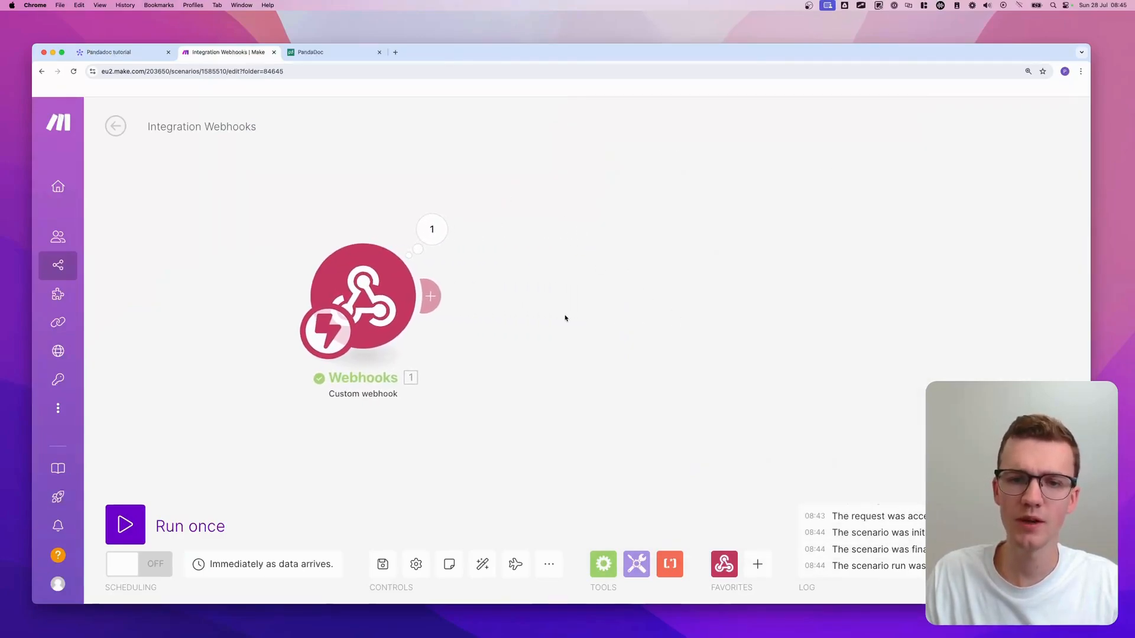
- Add a Monday Get an Item module after the Custom webhook
{"action": "left_click", "coordinate": [560, 301]}
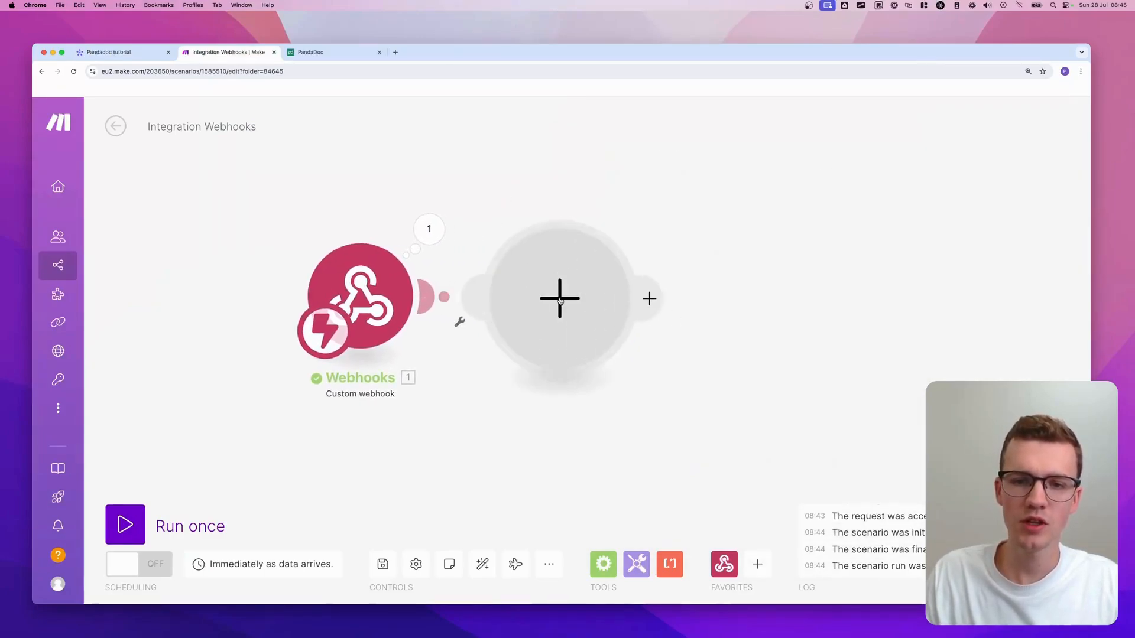
{"action": "type", "text": "monday"}
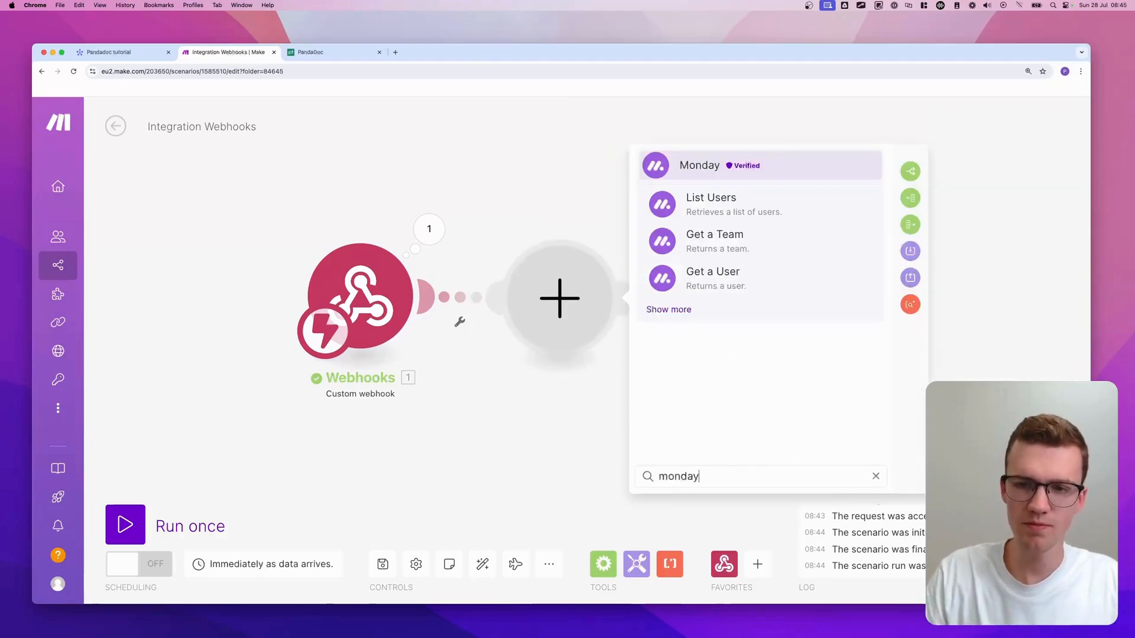
{"action": "left_click", "coordinate": [668, 309]}
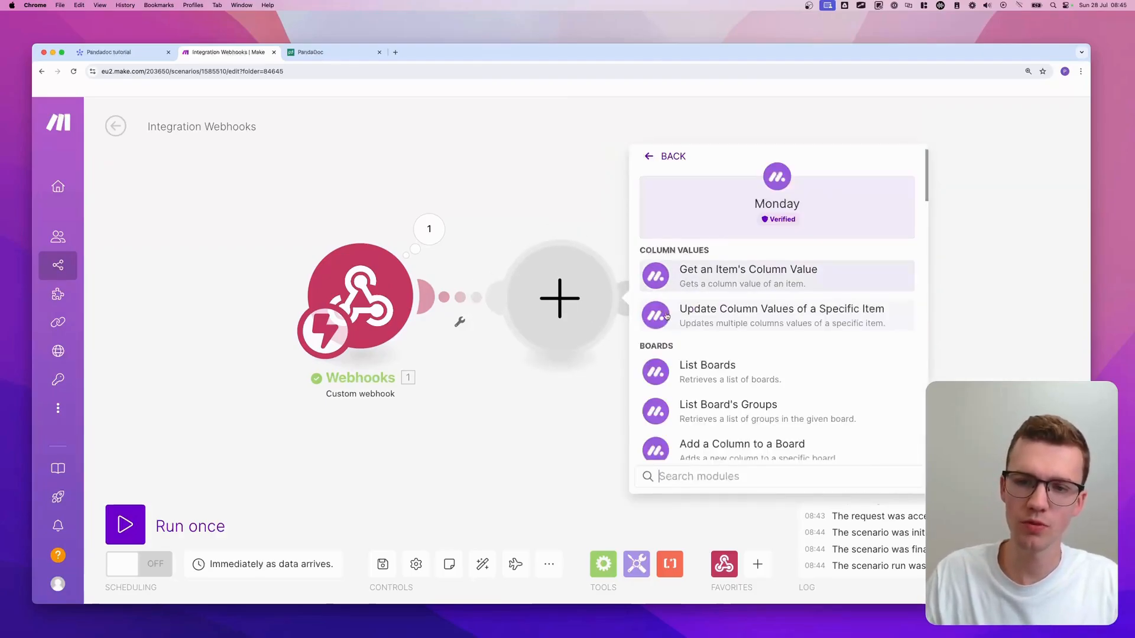
{"action": "type", "text": "get an item"}
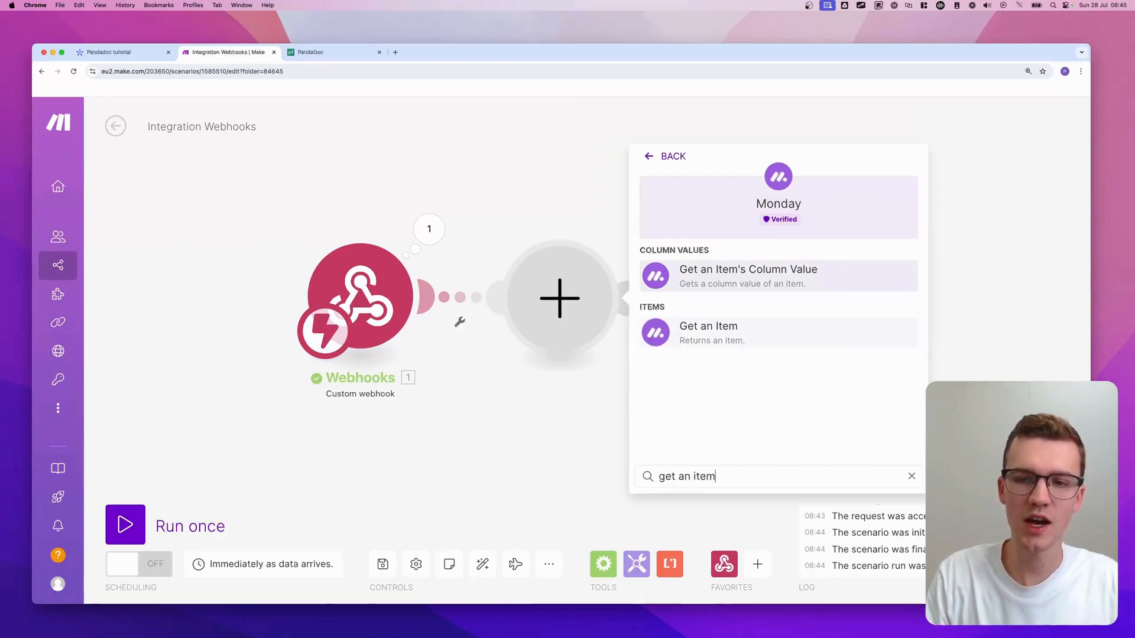
{"action": "left_click", "coordinate": [730, 325]}
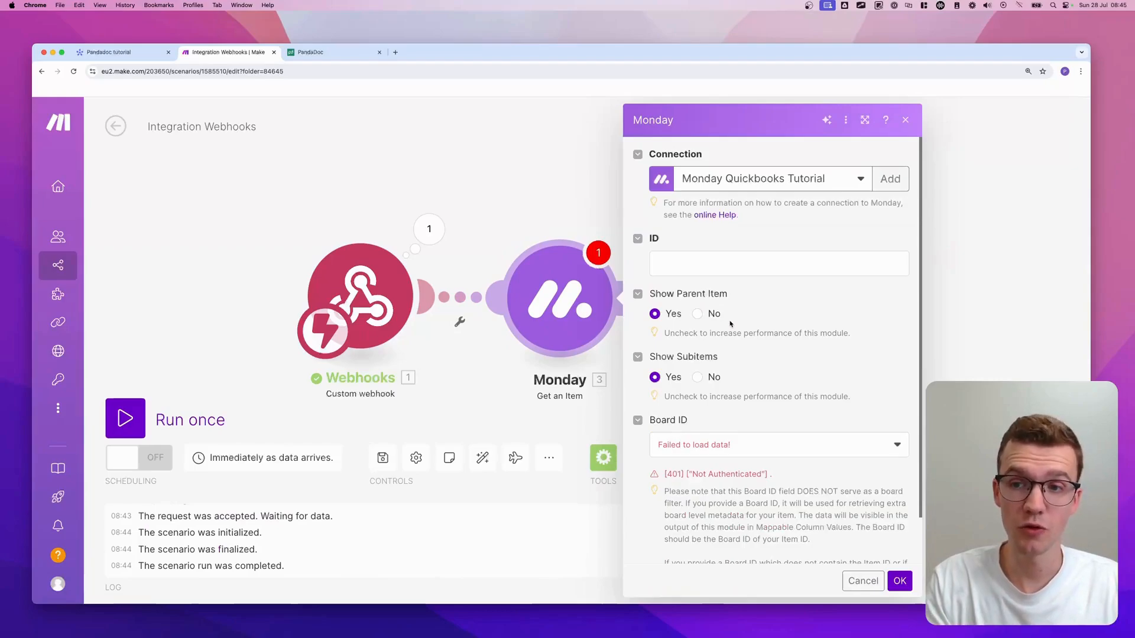
- Create a new Monday connection named My Monday Test
{"action": "left_click", "coordinate": [890, 179]}
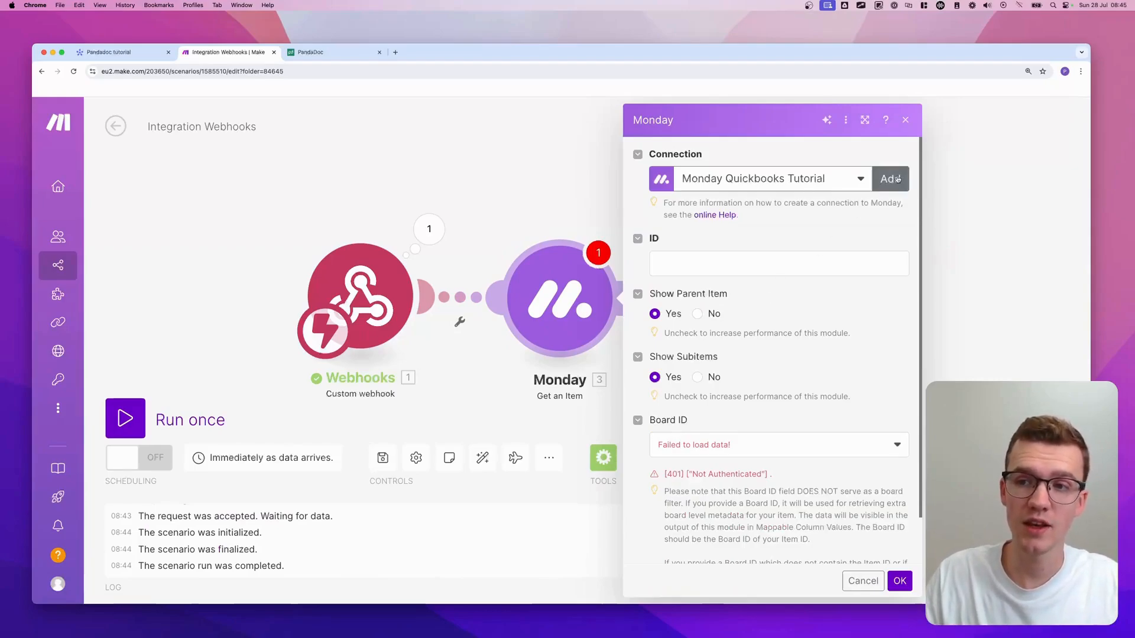
{"action": "triple_click", "coordinate": [767, 177]}
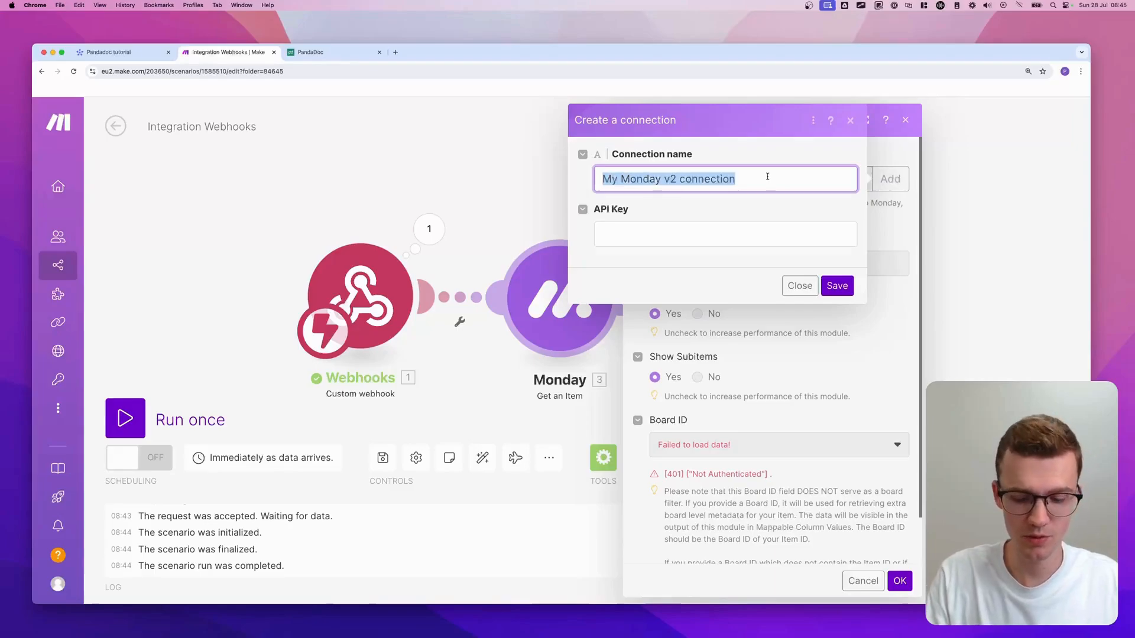
{"action": "type", "text": "My"}
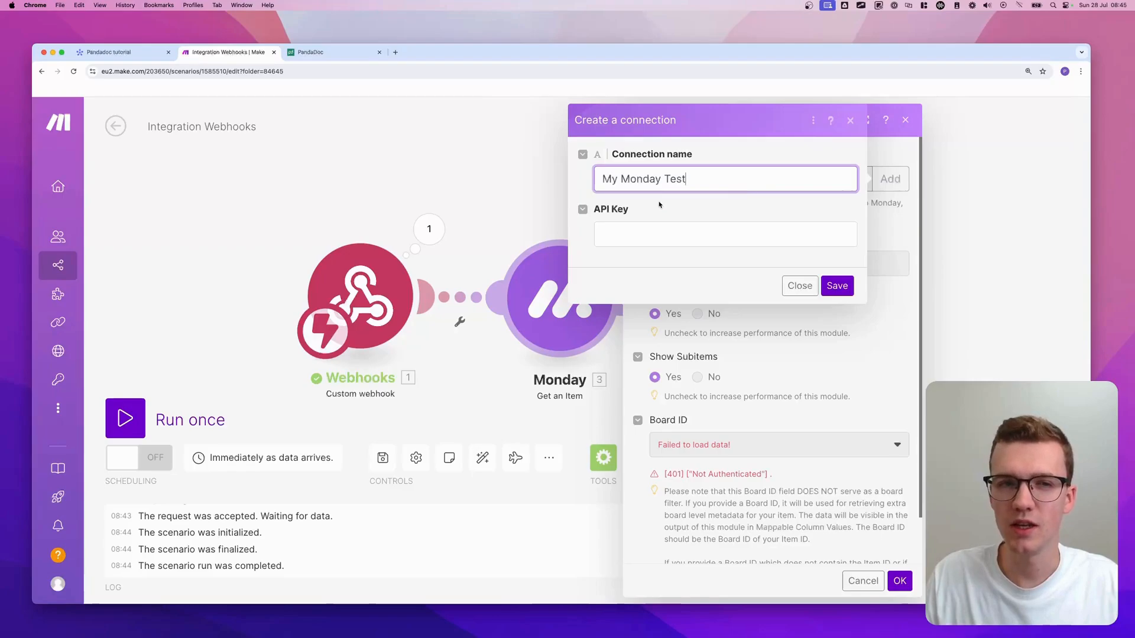
{"action": "left_click", "coordinate": [139, 55]}
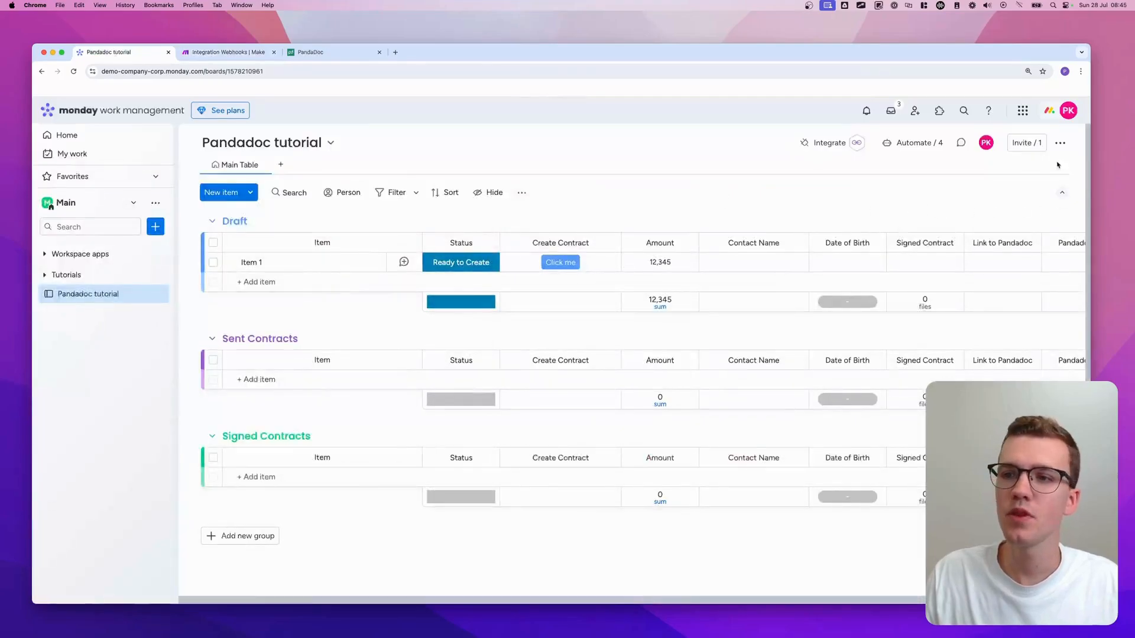
- Regenerate the personal API access token in monday.com's Developers page and copy it
{"action": "left_click", "coordinate": [1059, 111]}
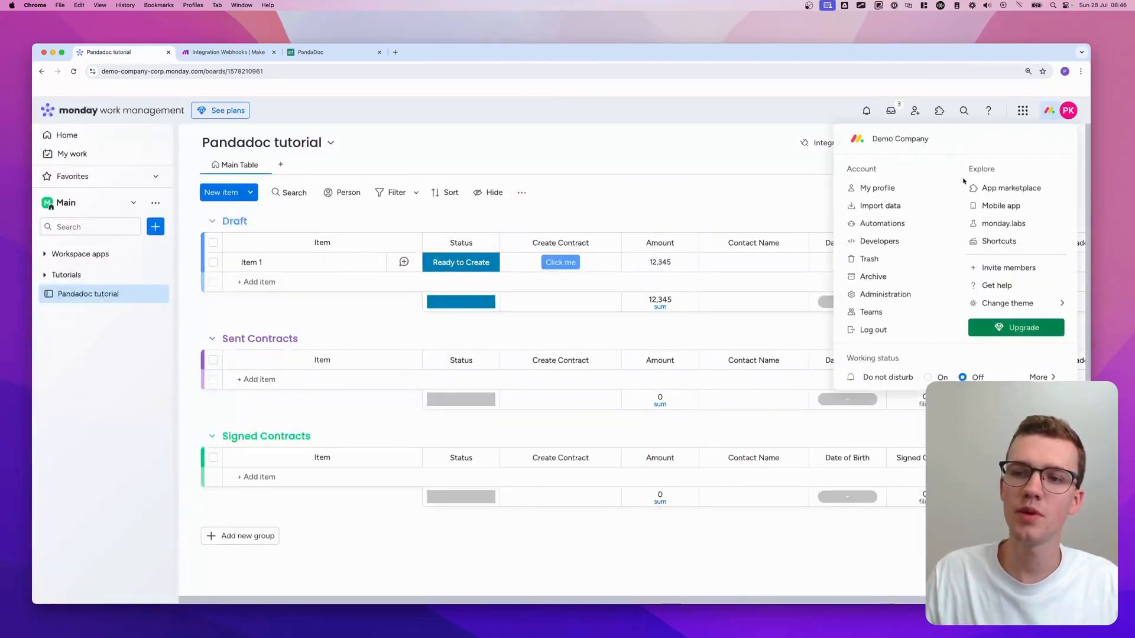
{"action": "left_click", "coordinate": [881, 242]}
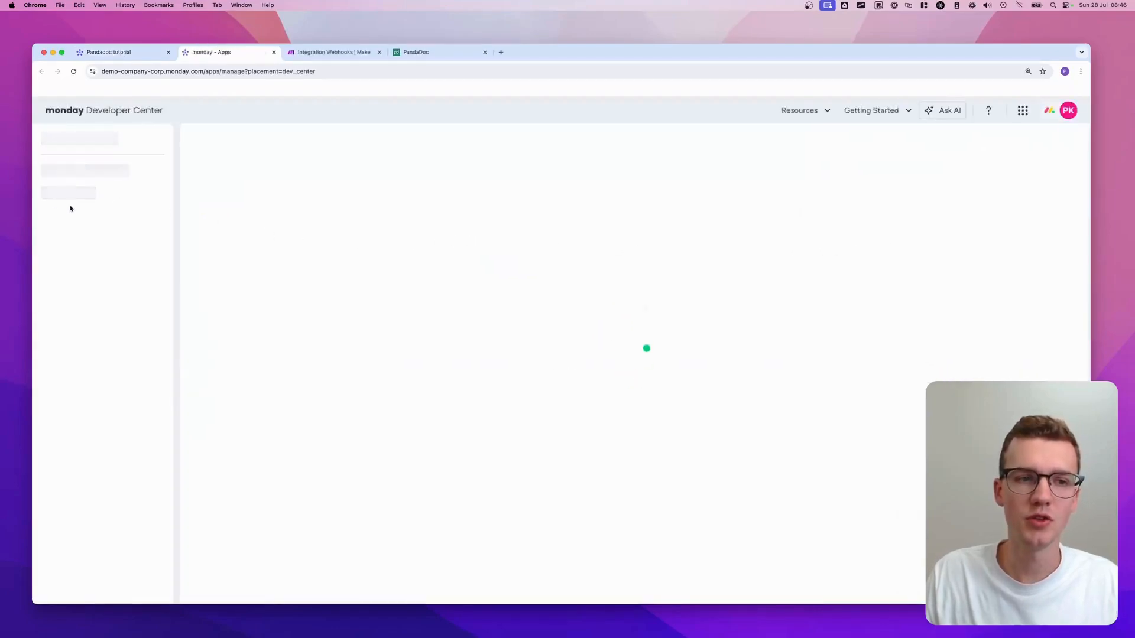
{"action": "left_click", "coordinate": [101, 197]}
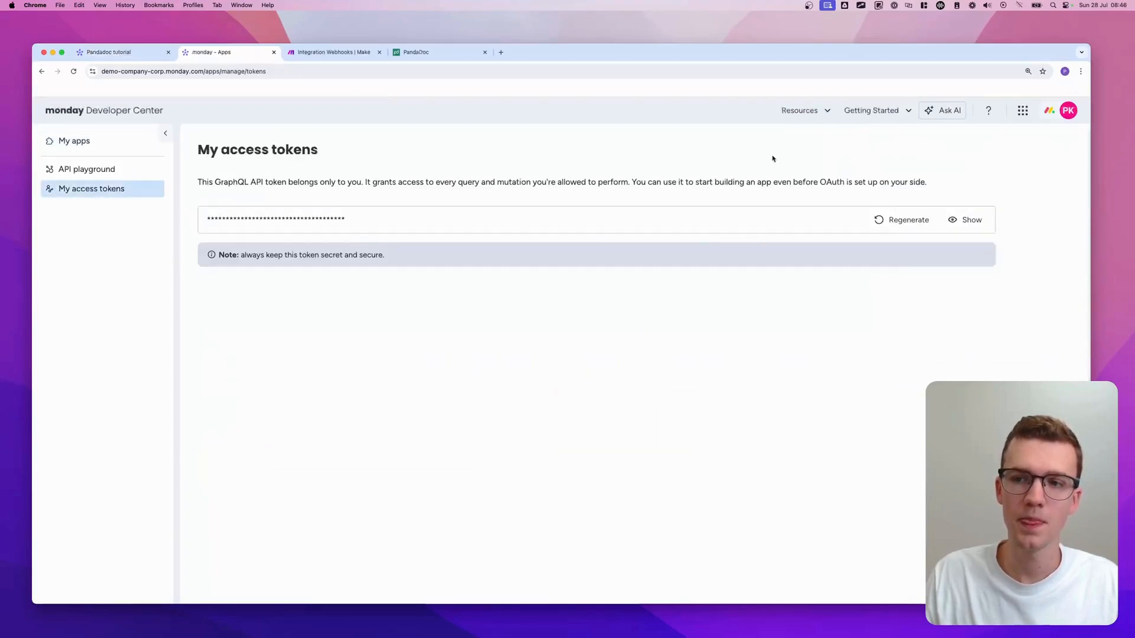
{"action": "left_click", "coordinate": [899, 222]}
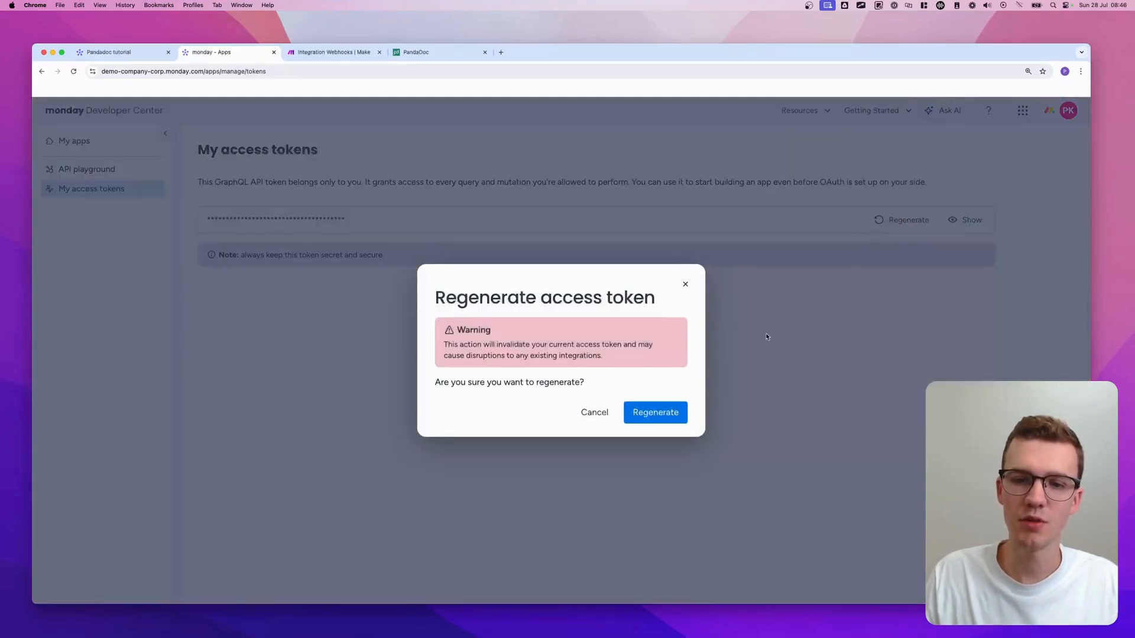
{"action": "left_click", "coordinate": [667, 407]}
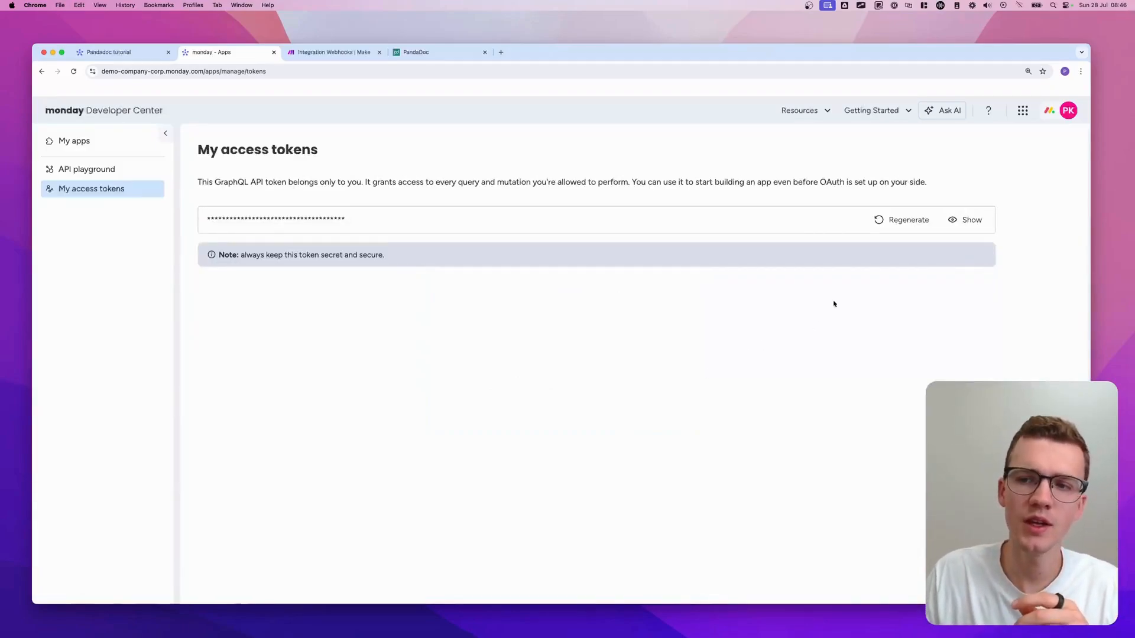
{"action": "left_click", "coordinate": [962, 224]}
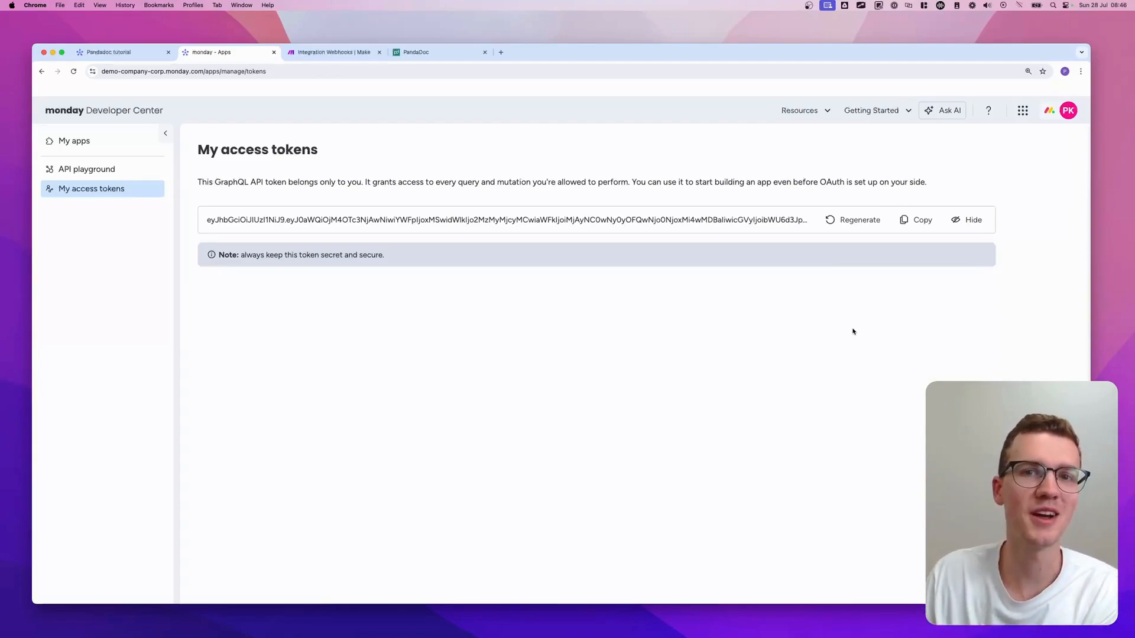
{"action": "left_click", "coordinate": [916, 224]}
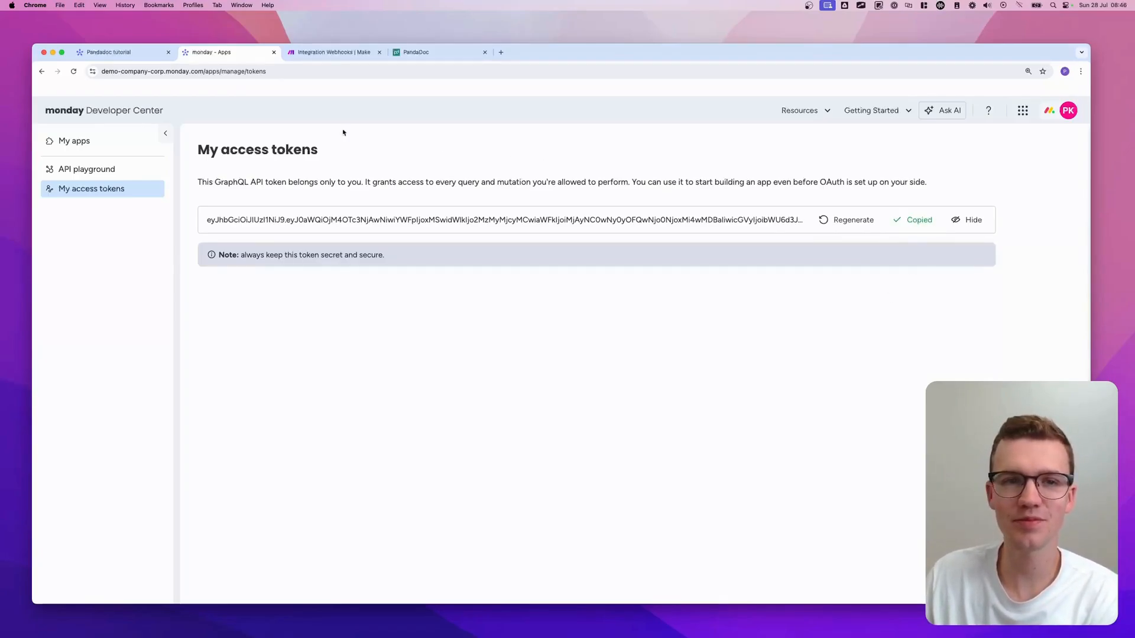
{"action": "left_click", "coordinate": [112, 52]}
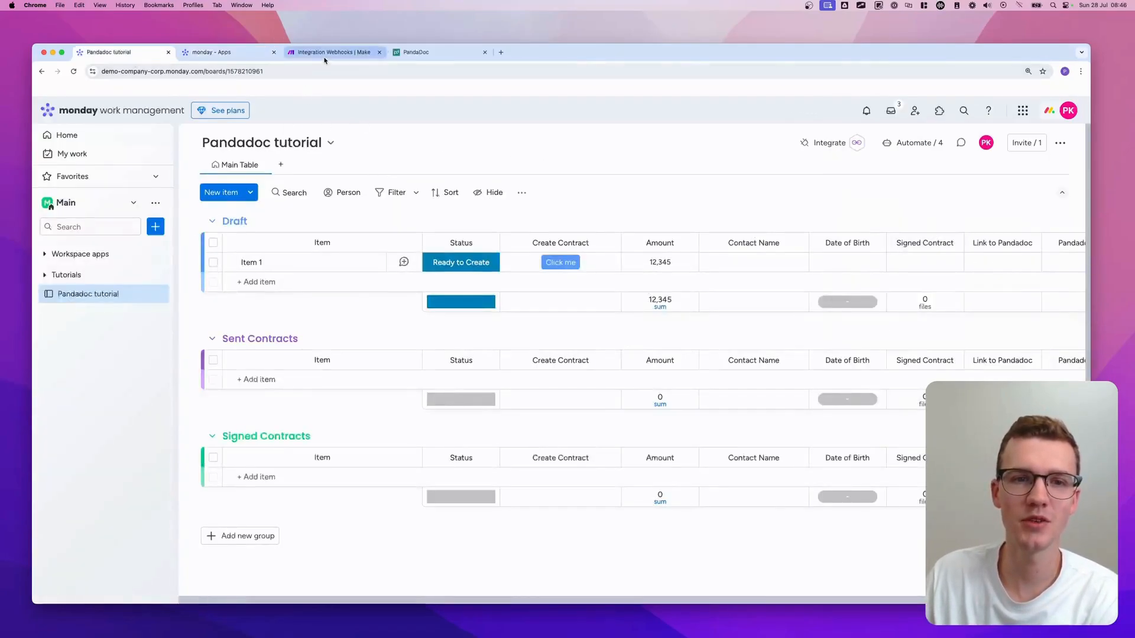
{"action": "left_click", "coordinate": [334, 52]}
- Paste the monday.com token into the API Key field and save the My Monday Test connection
{"action": "left_click", "coordinate": [661, 232]}
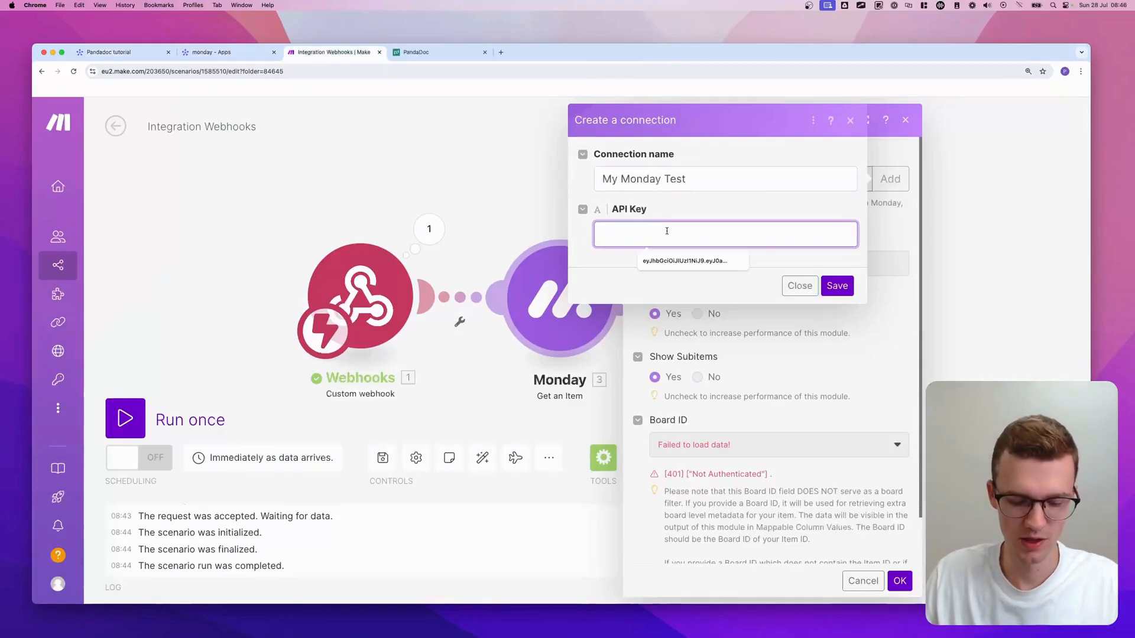
{"action": "key", "text": "super+v"}
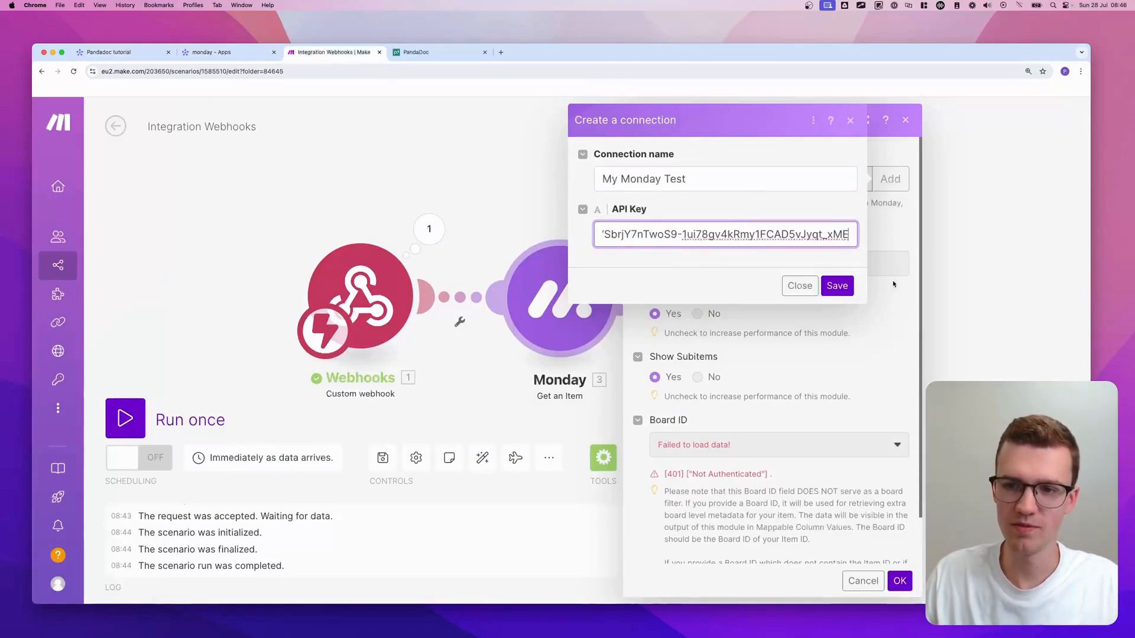
{"action": "left_click", "coordinate": [837, 285]}
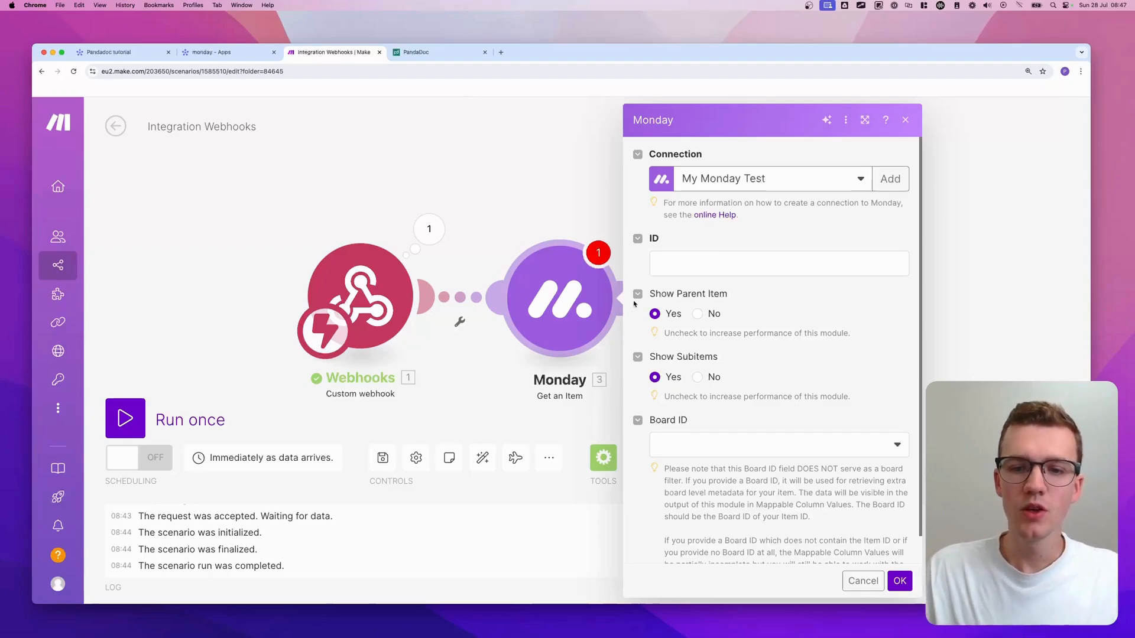
- Map the webhook's event pulseId into the Get an Item ID field
{"action": "left_click_drag", "start_coordinate": [568, 287], "coordinate": [629, 286]}
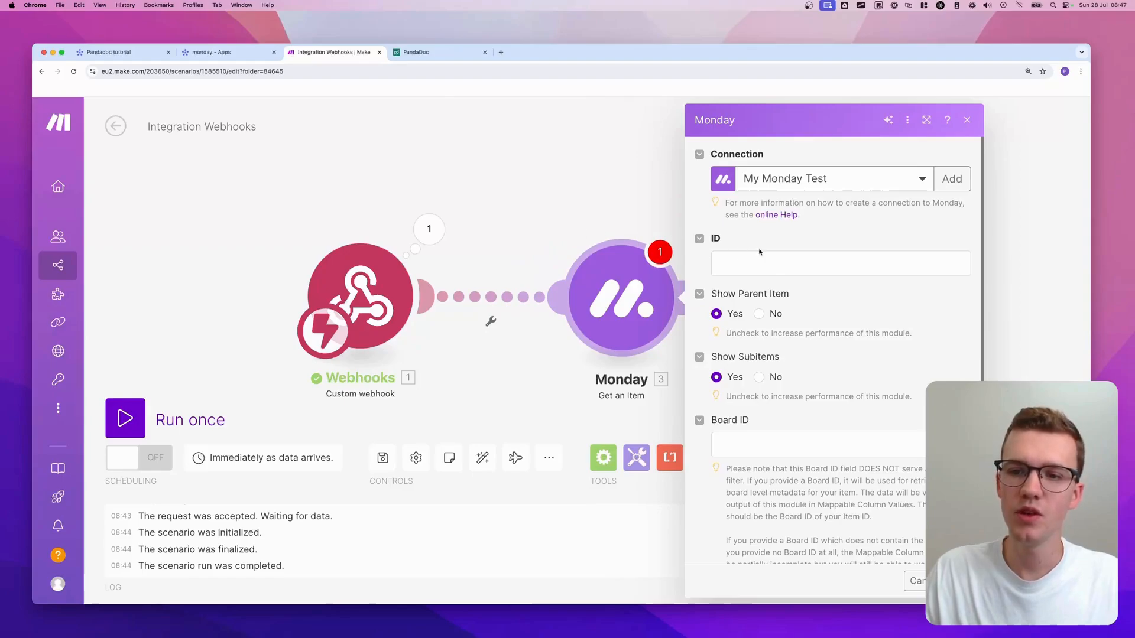
{"action": "left_click", "coordinate": [735, 256]}
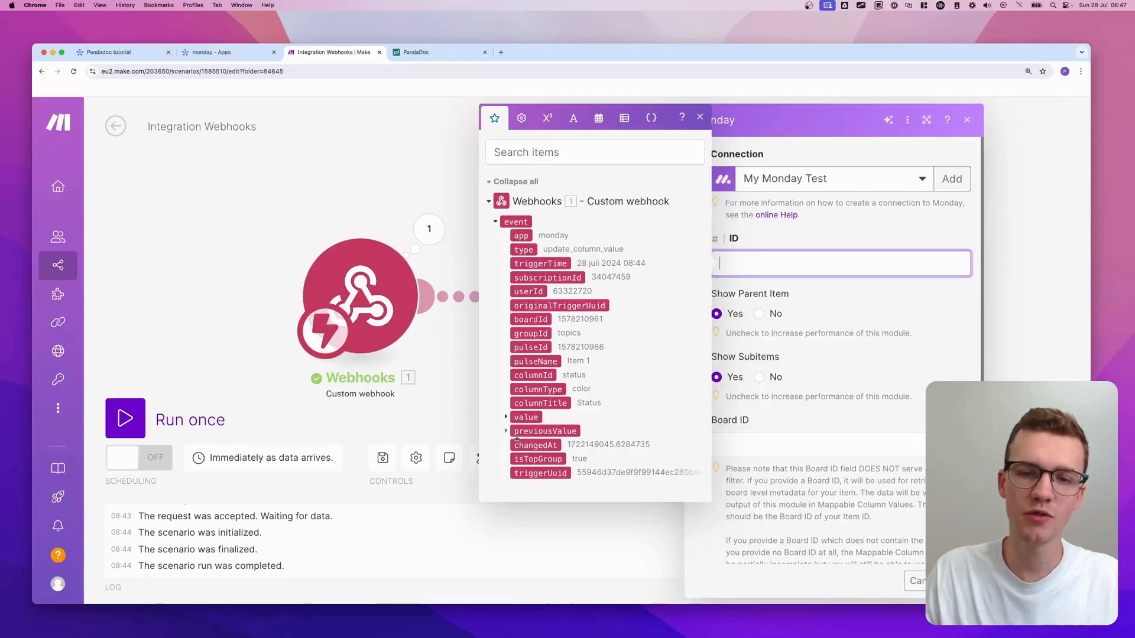
{"action": "left_click", "coordinate": [524, 348]}
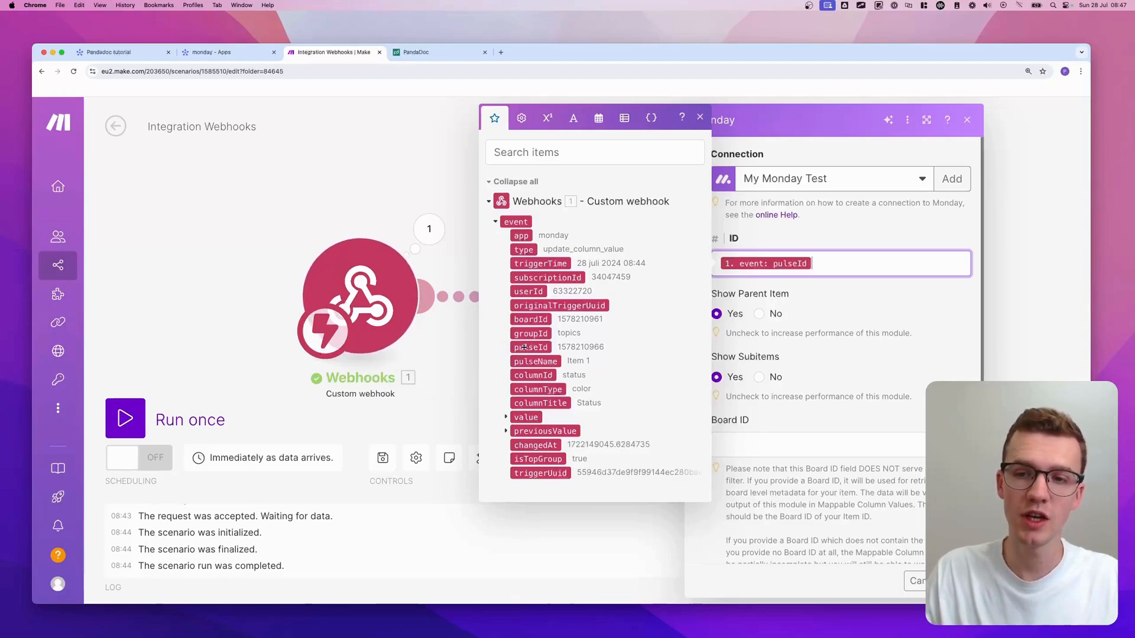
{"action": "left_click", "coordinate": [524, 348]}
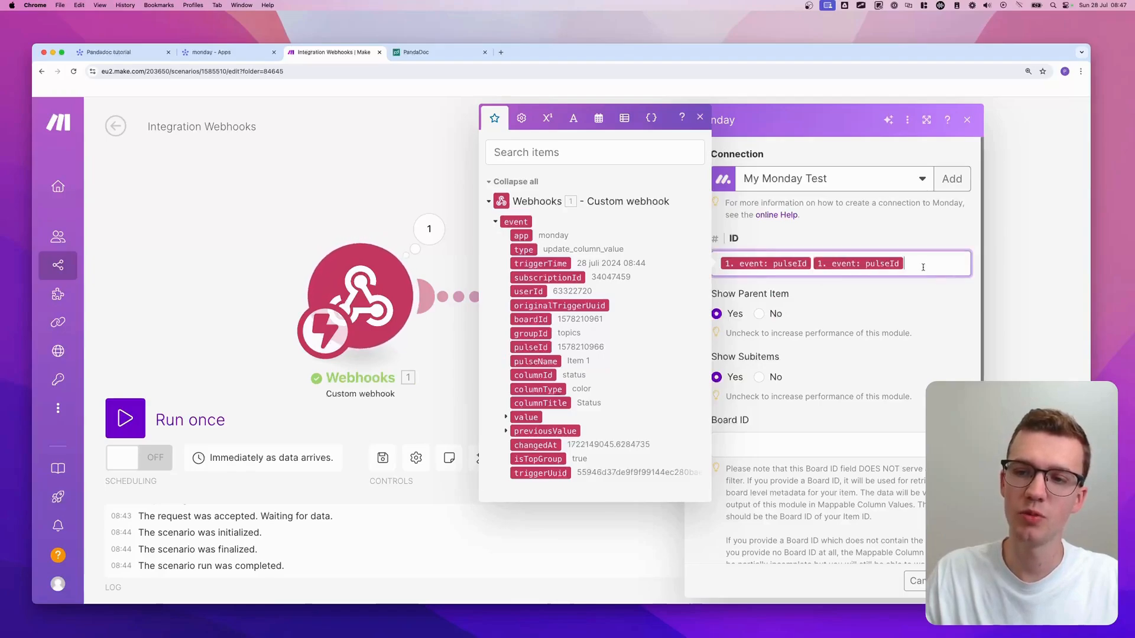
{"action": "key", "text": "BackSpace"}
{"action": "left_click", "coordinate": [803, 305]}
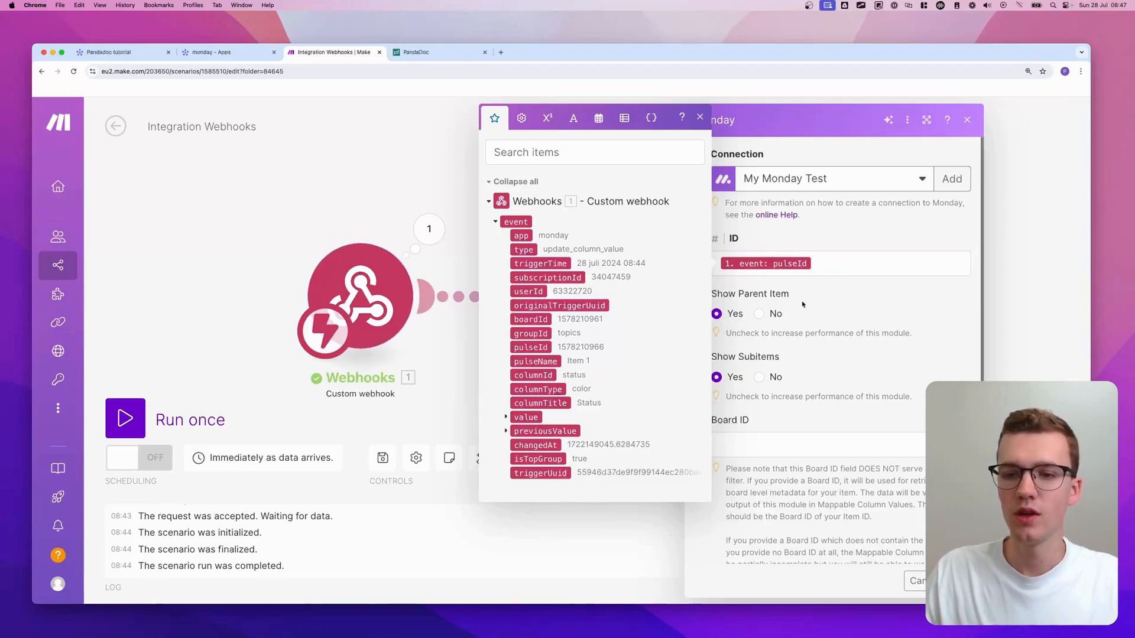
{"action": "left_click", "coordinate": [699, 117]}
{"action": "scroll", "coordinate": [816, 379], "scroll_direction": "down", "scroll_amount": 1}
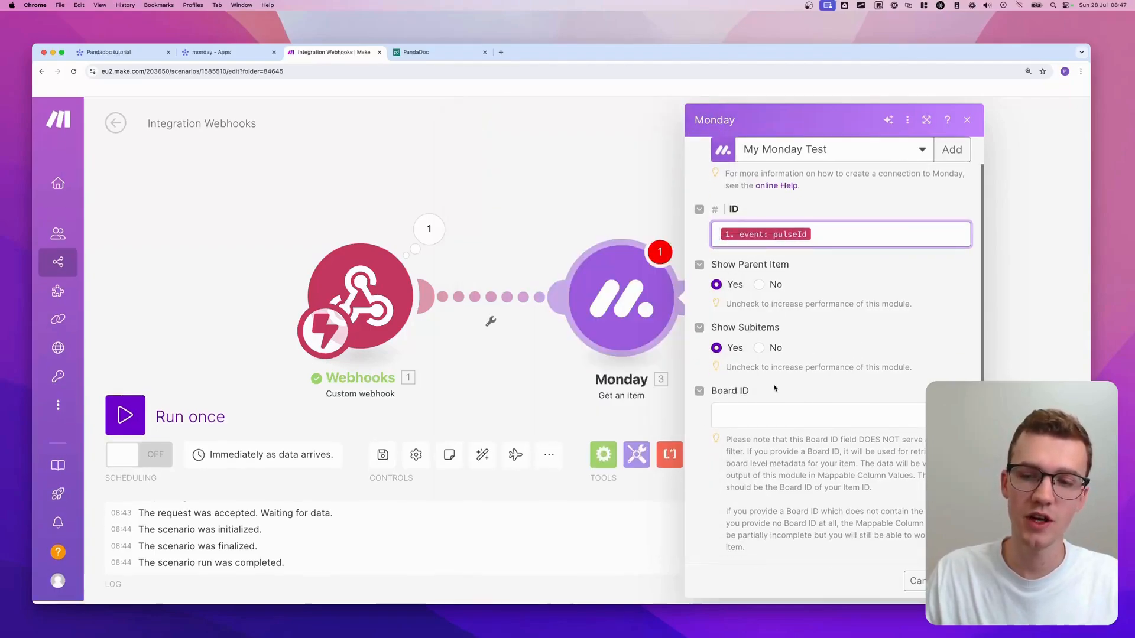
- Set Board ID to 'Pandadoc tutorial :: public' and confirm the module settings
{"action": "left_click", "coordinate": [762, 418]}
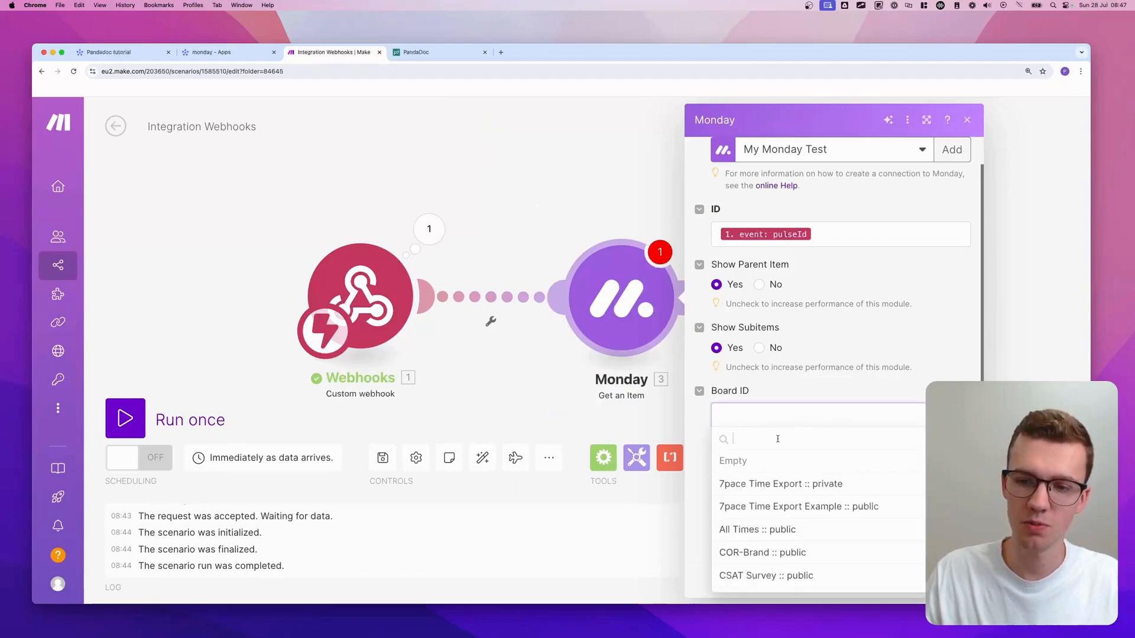
{"action": "type", "text": "pandadoc"}
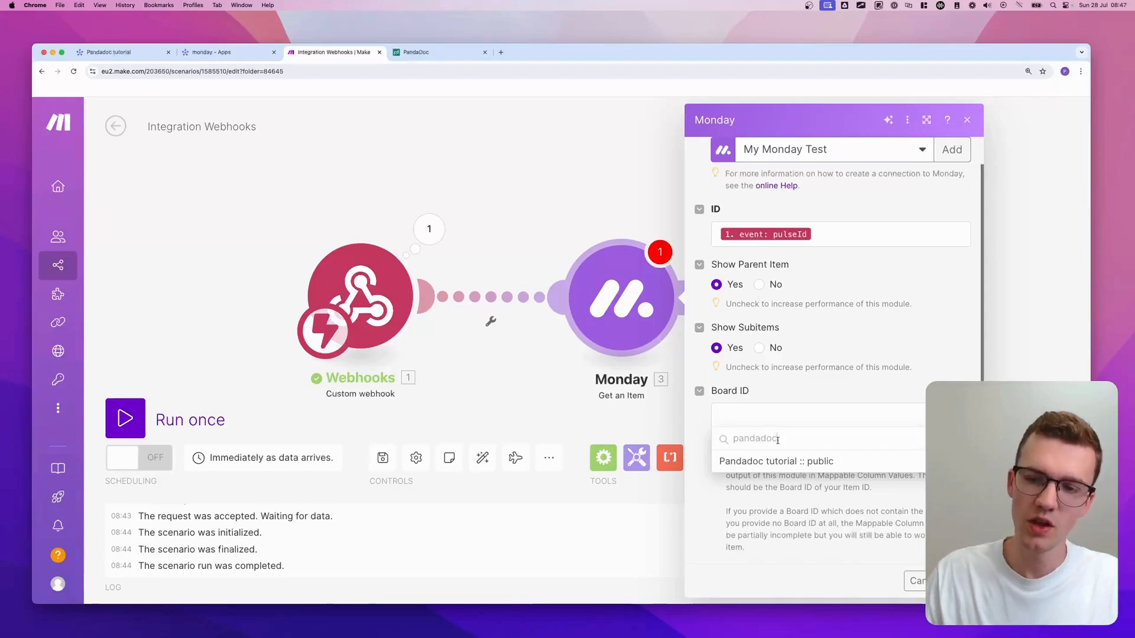
{"action": "key", "text": "Return"}
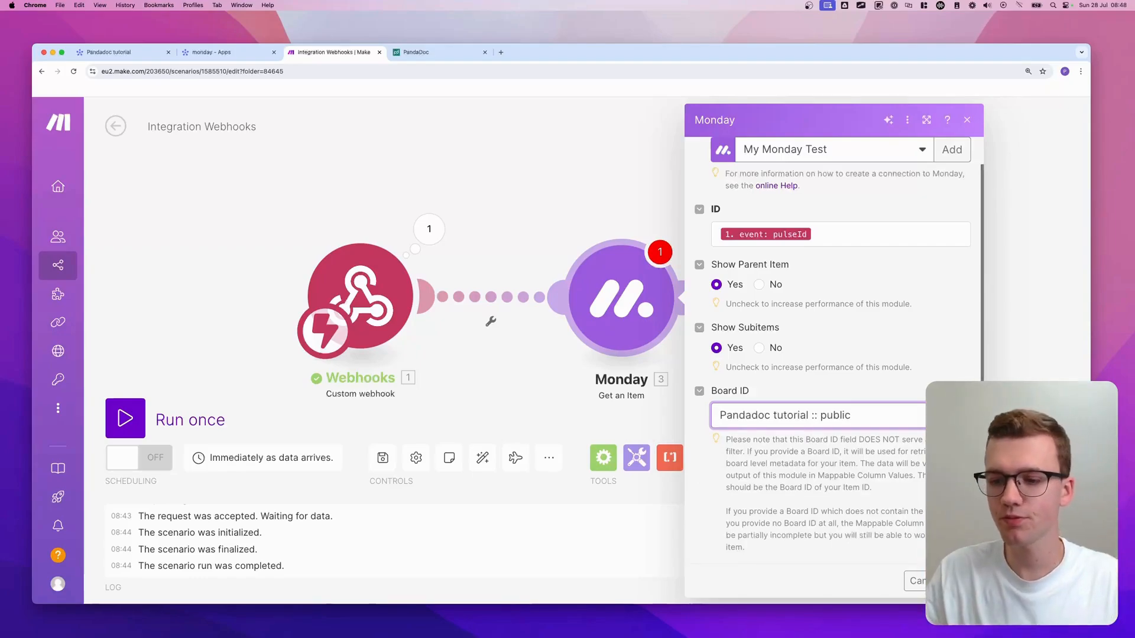
{"action": "left_click", "coordinate": [956, 581]}
{"action": "scroll", "coordinate": [846, 392], "scroll_direction": "down", "scroll_amount": 1}
- Rename the Monday module to 'Get Contract Details'
{"action": "left_click_drag", "start_coordinate": [836, 386], "coordinate": [753, 336]}
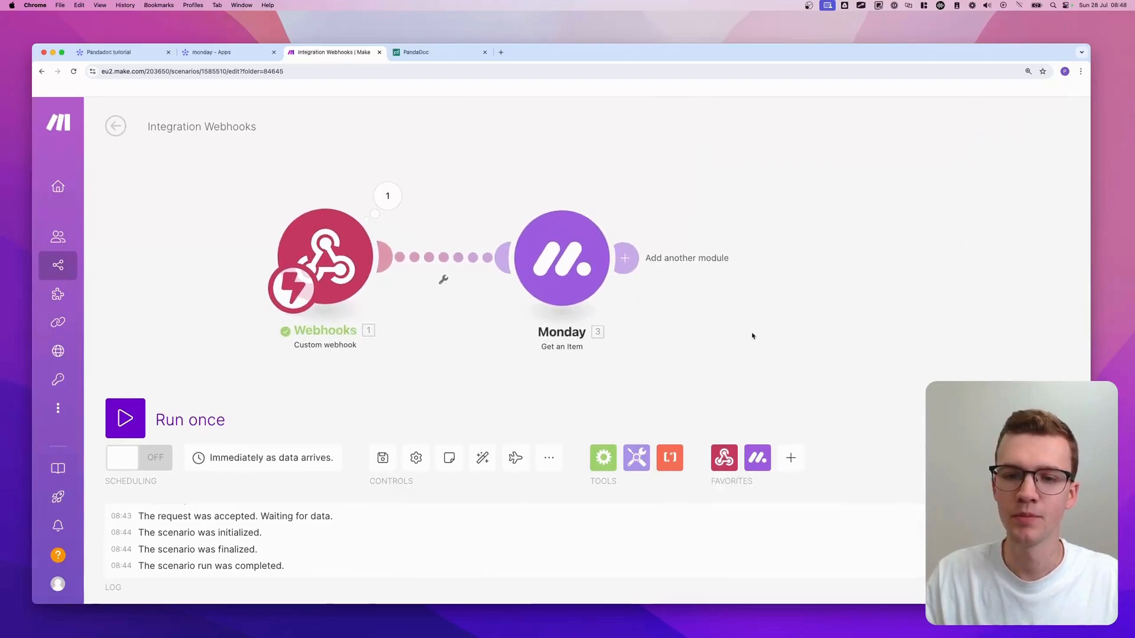
{"action": "scroll", "coordinate": [701, 326], "scroll_direction": "down", "scroll_amount": 1}
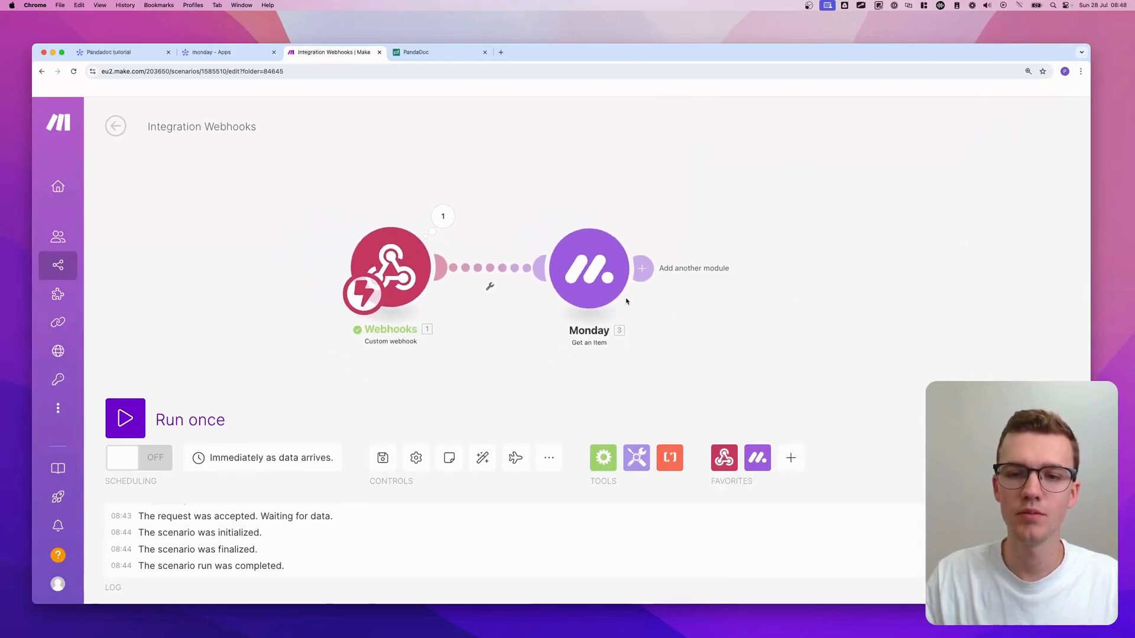
{"action": "right_click", "coordinate": [584, 265]}
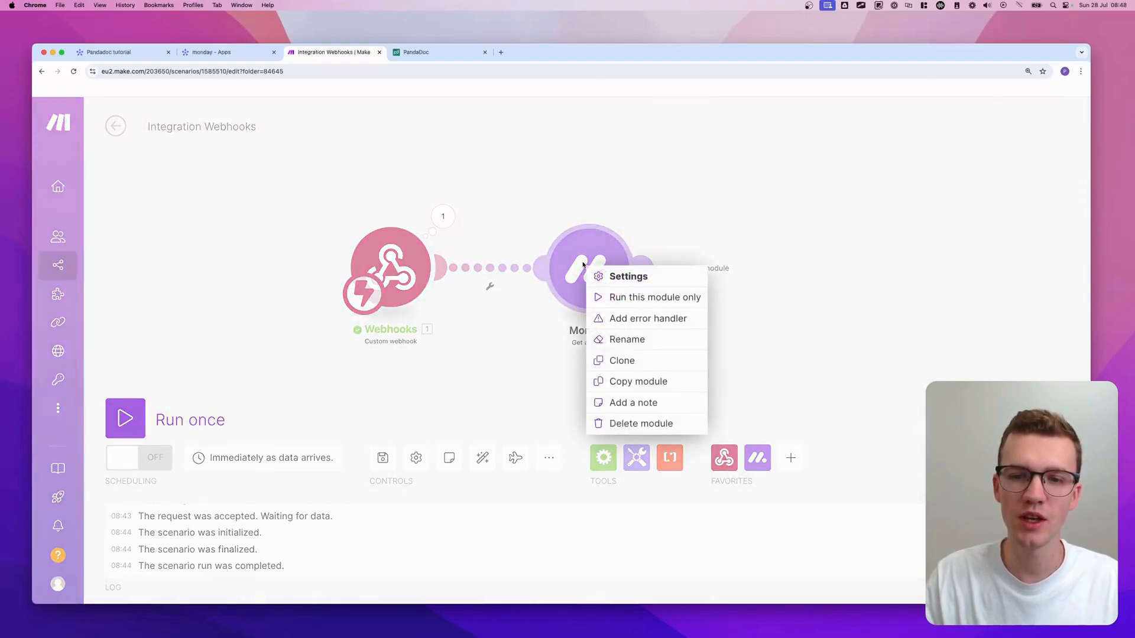
{"action": "left_click", "coordinate": [621, 337]}
{"action": "type", "text": "G"}
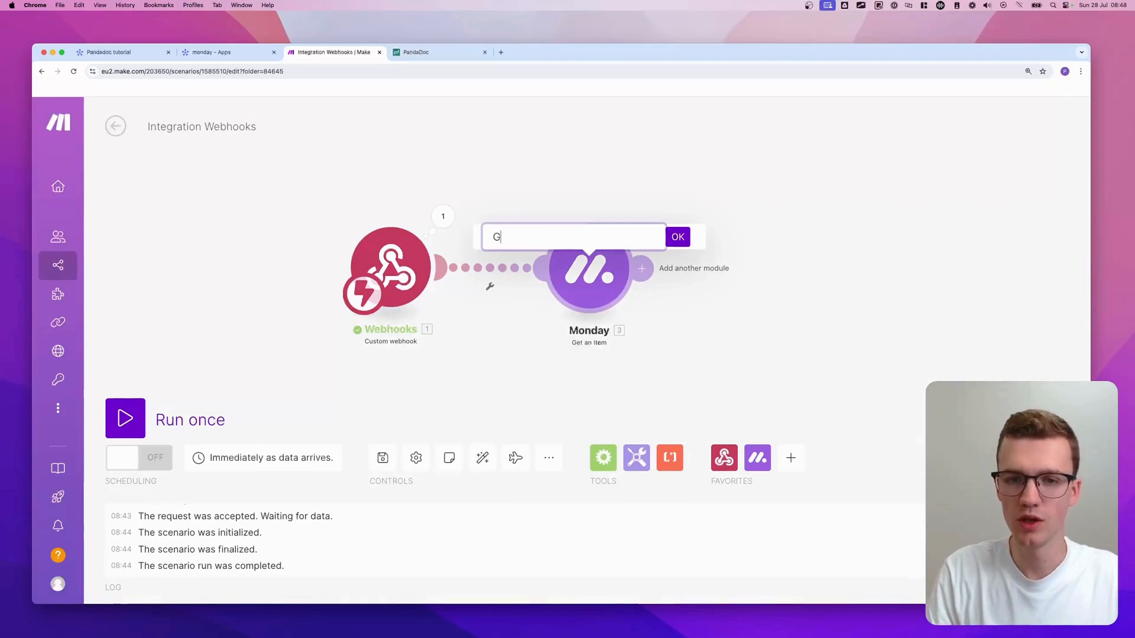
{"action": "type", "text": "et Contract Details"}
{"action": "key", "text": "Return"}
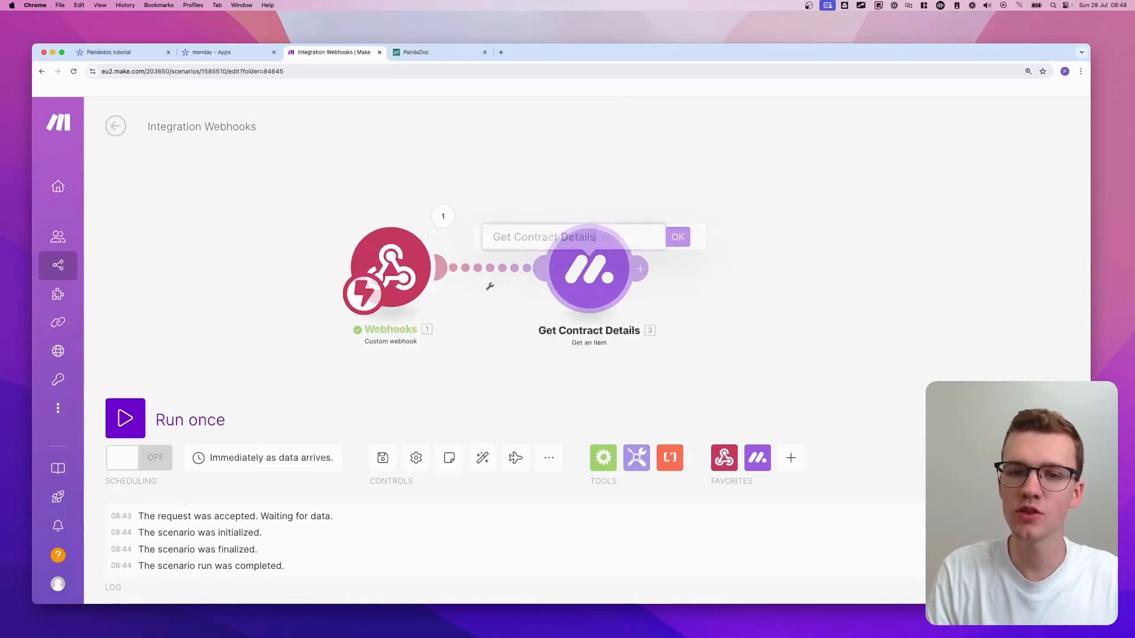
- Take a screenshot of the Get Contract Details label area
{"action": "key", "text": "super+shift+4"}
{"action": "left_click_drag", "start_coordinate": [527, 344], "coordinate": [679, 321]}
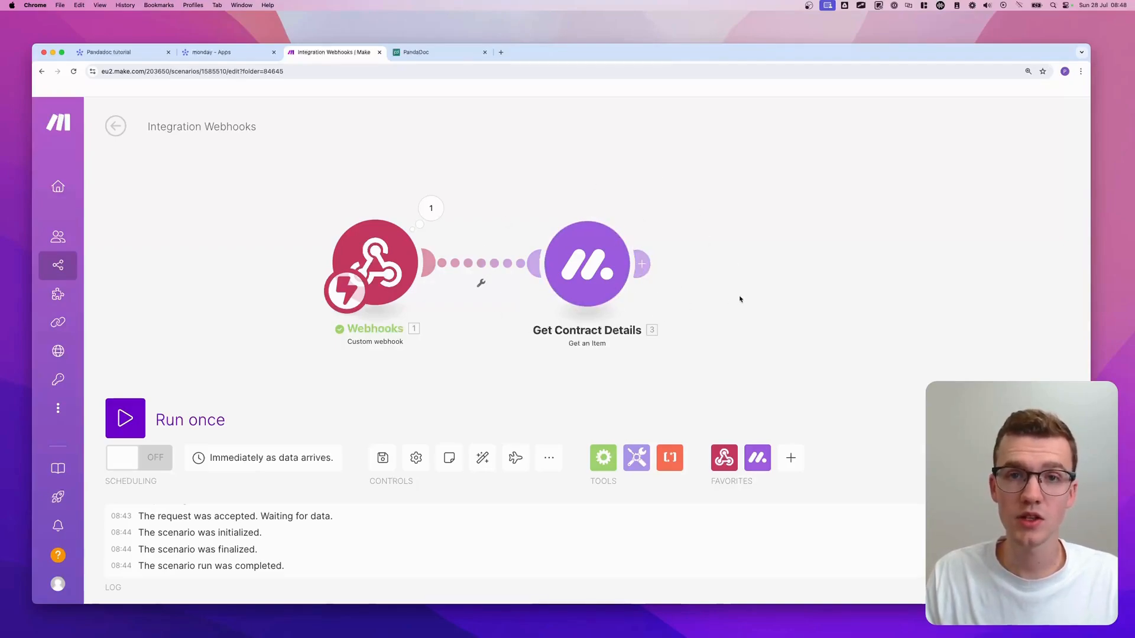
{"action": "left_click_drag", "start_coordinate": [725, 286], "coordinate": [551, 274]}
- Add a PandaDoc Create a Document module after Get Contract Details
{"action": "left_click", "coordinate": [619, 248]}
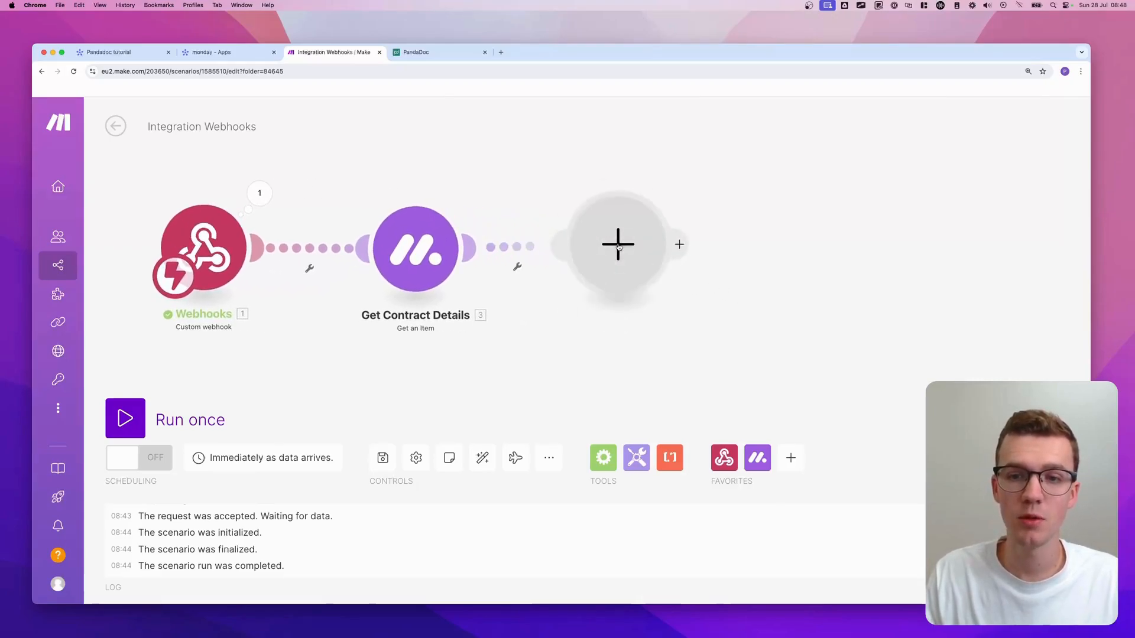
{"action": "type", "text": "pandadoc"}
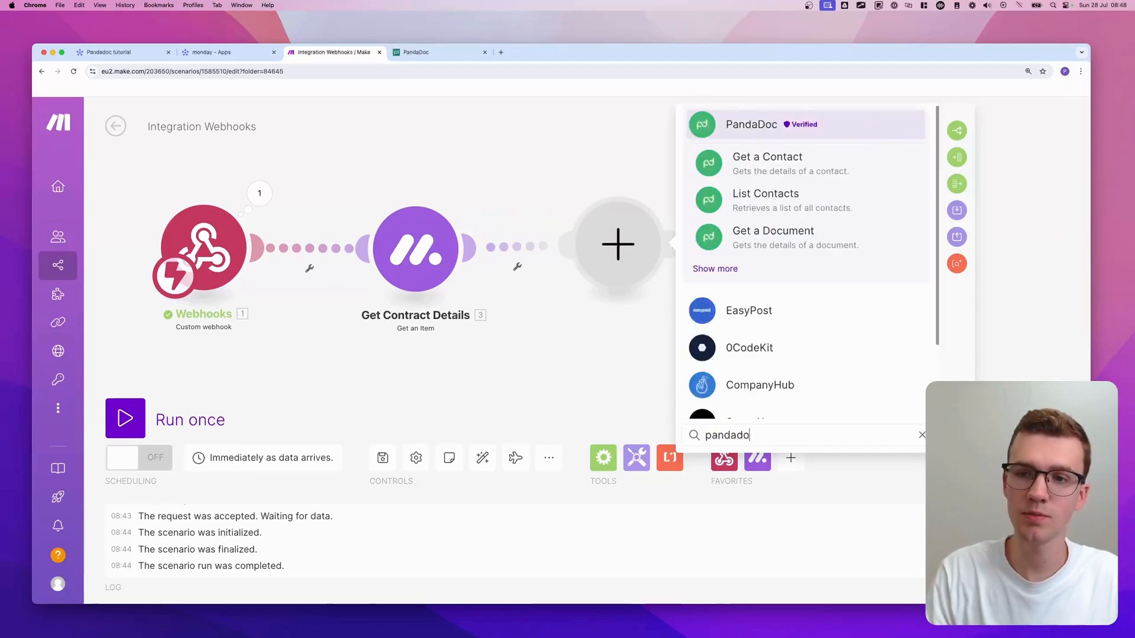
{"action": "left_click", "coordinate": [707, 269]}
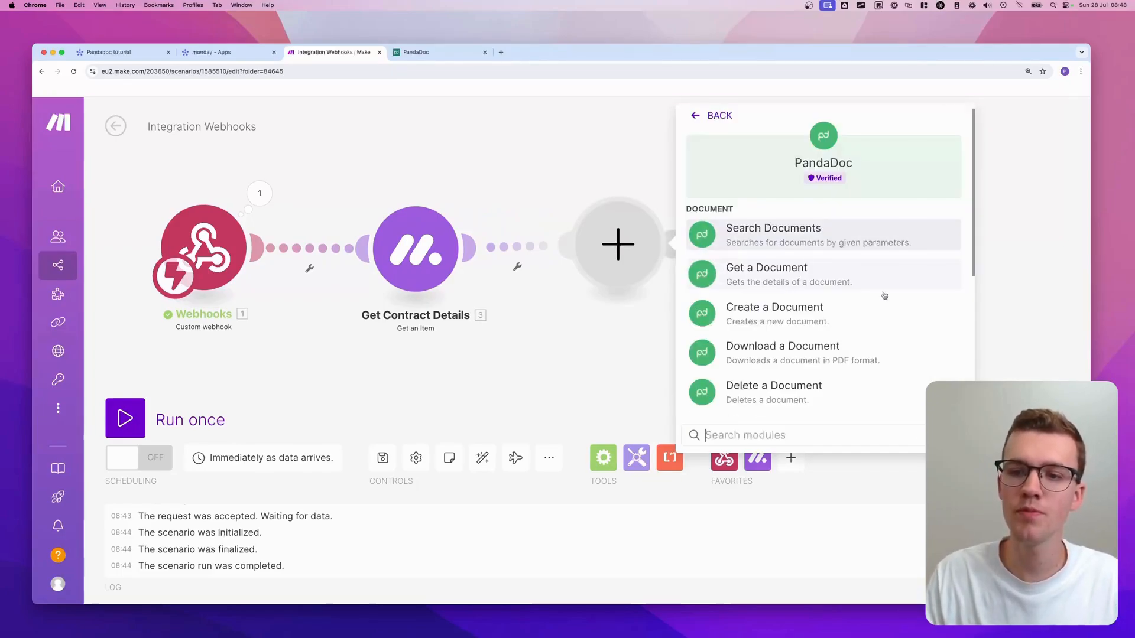
{"action": "scroll", "coordinate": [724, 306], "scroll_direction": "down", "scroll_amount": 1}
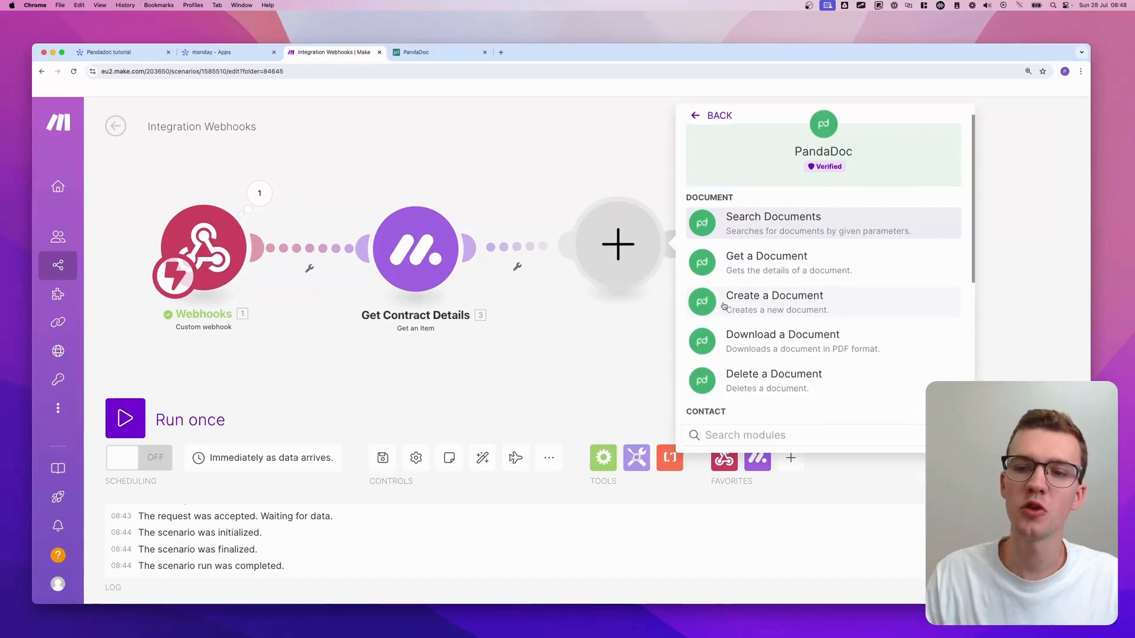
{"action": "left_click", "coordinate": [799, 306]}
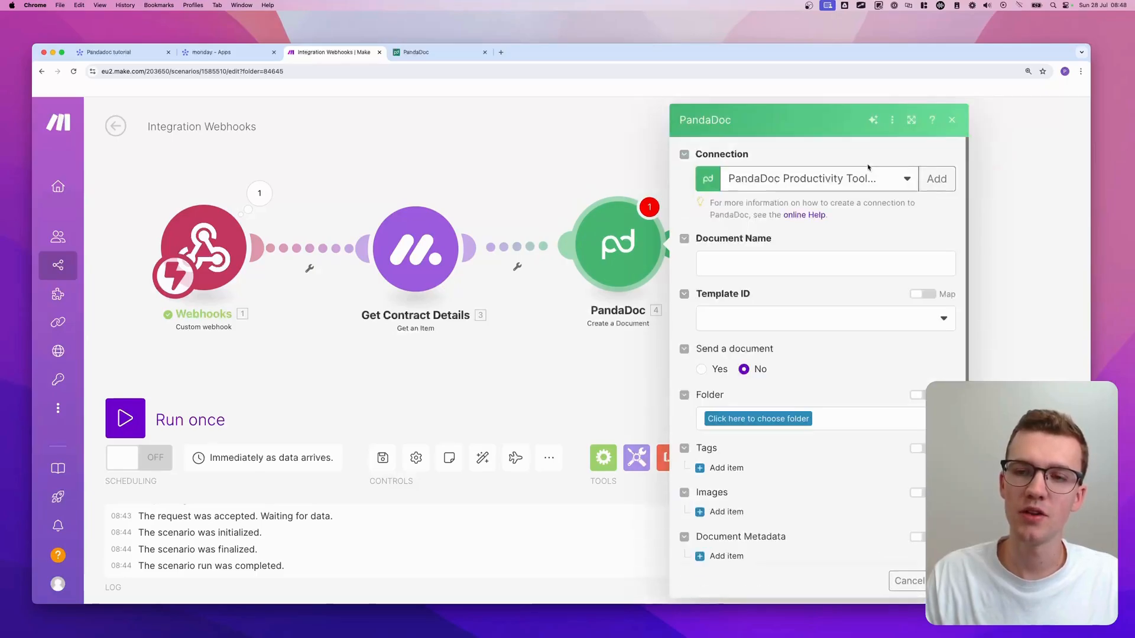
- Create a new PandaDoc connection with a demo-account name and authorize Make's access
{"action": "left_click", "coordinate": [943, 183]}
{"action": "left_click", "coordinate": [832, 177]}
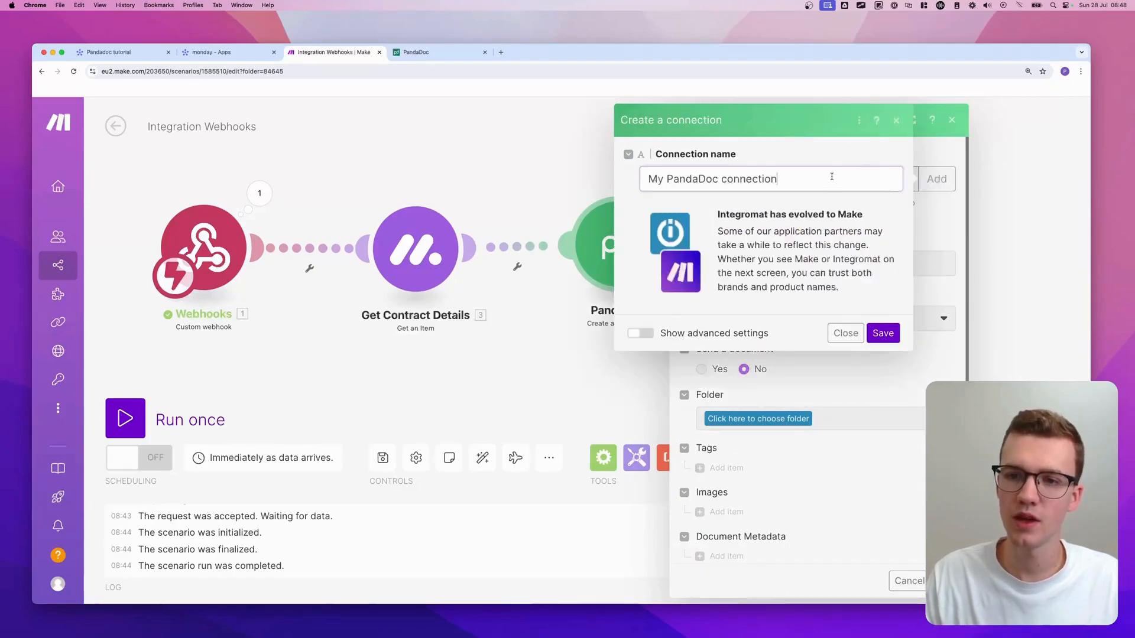
{"action": "key", "text": "super+a"}
{"action": "type", "text": "Dem"}
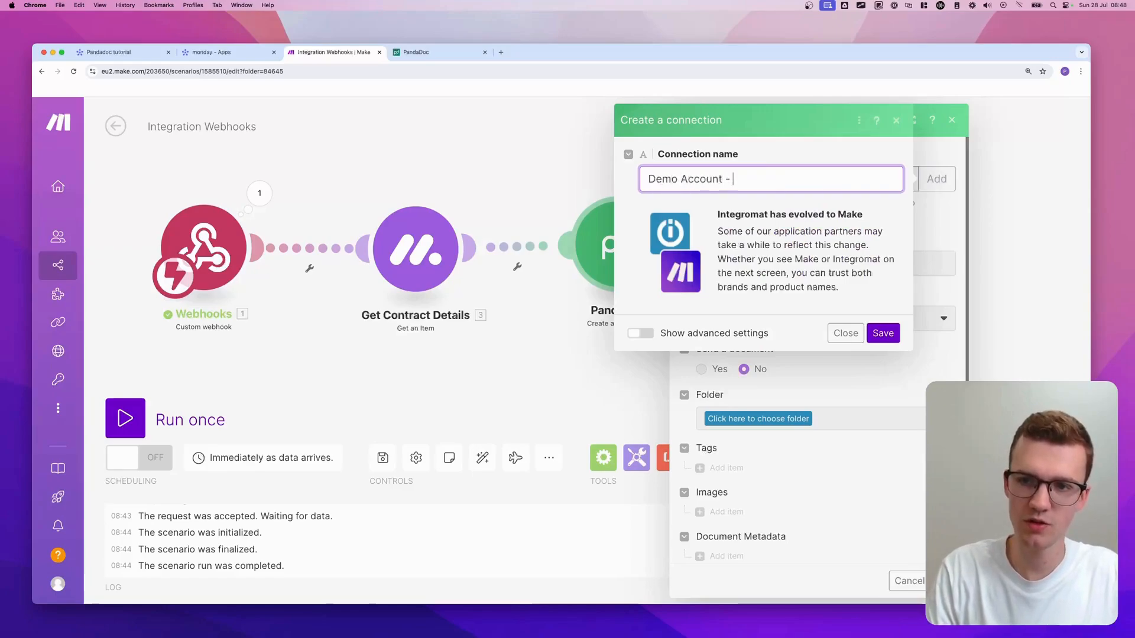
{"action": "type", "text": "o Account - Patrick"}
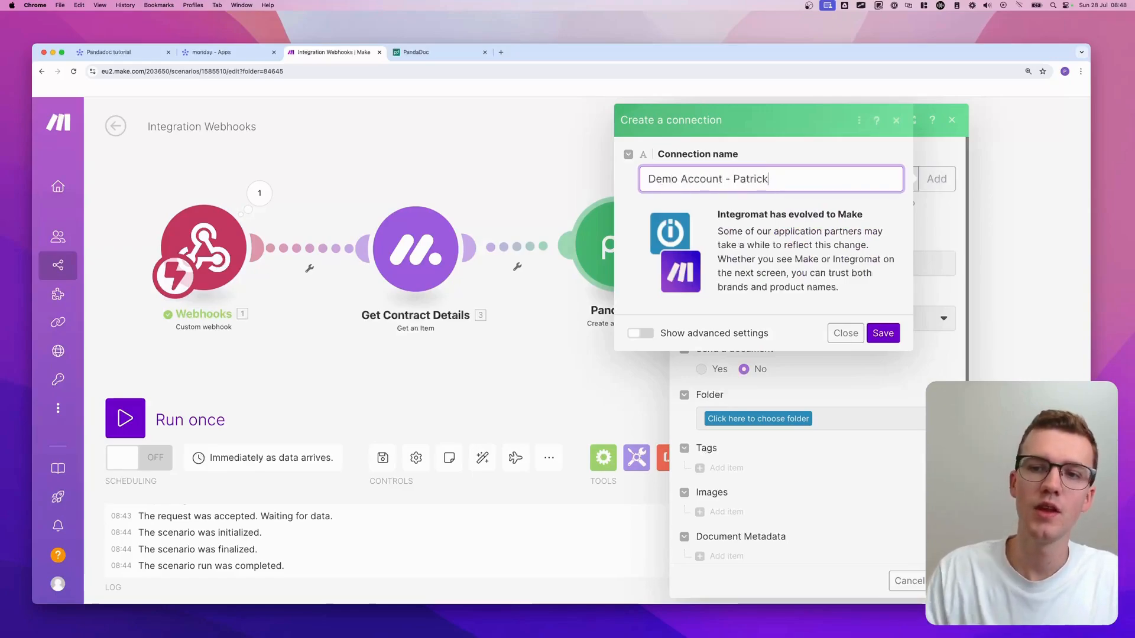
{"action": "left_click", "coordinate": [883, 333]}
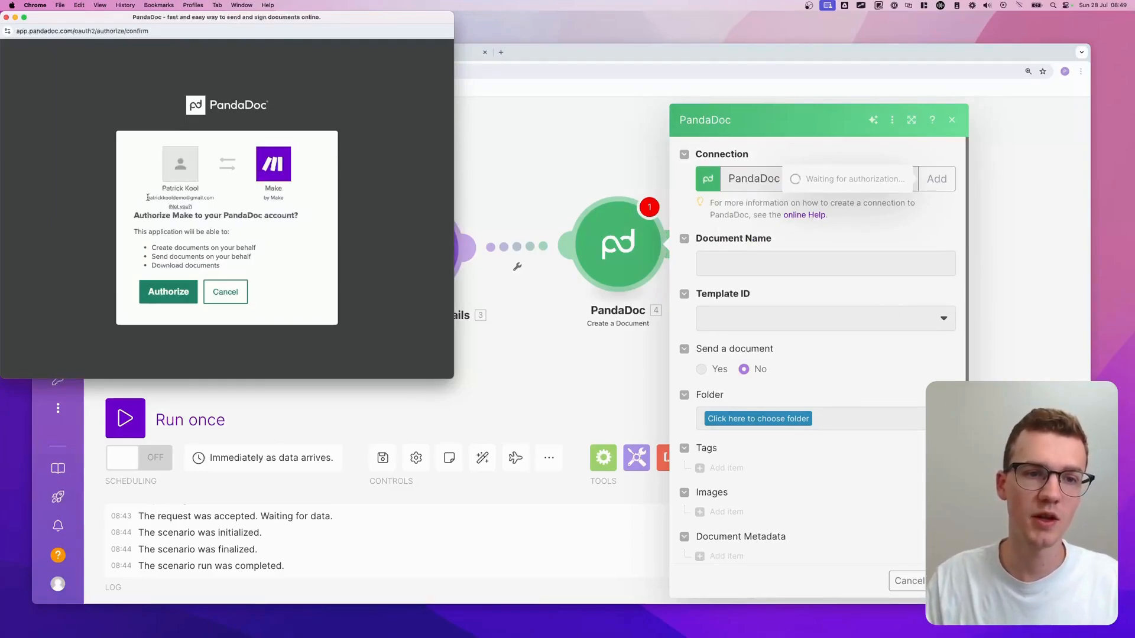
{"action": "left_click_drag", "start_coordinate": [145, 198], "coordinate": [225, 199]}
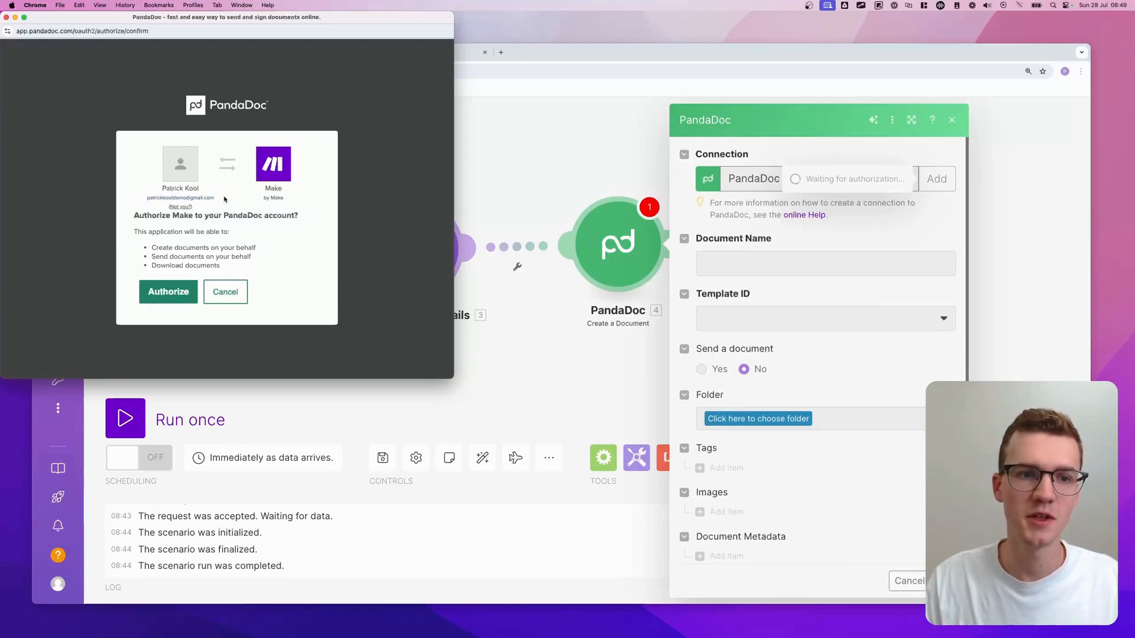
{"action": "left_click", "coordinate": [171, 296]}
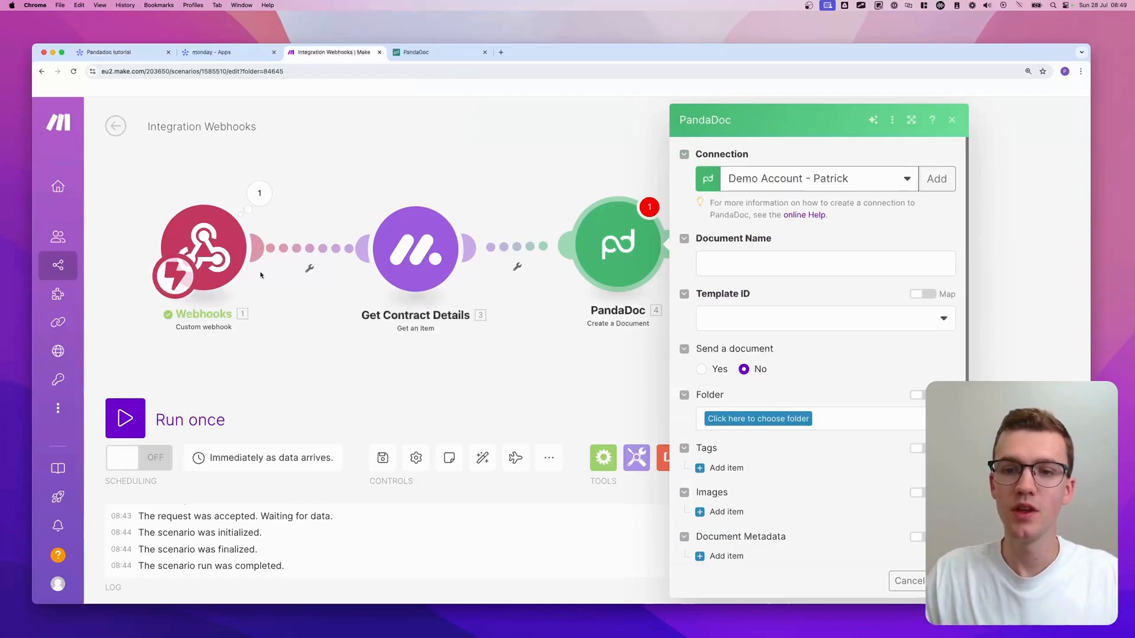
- Set Document Name to 'Contract for' followed by the mapped monday item Name
{"action": "left_click", "coordinate": [773, 258]}
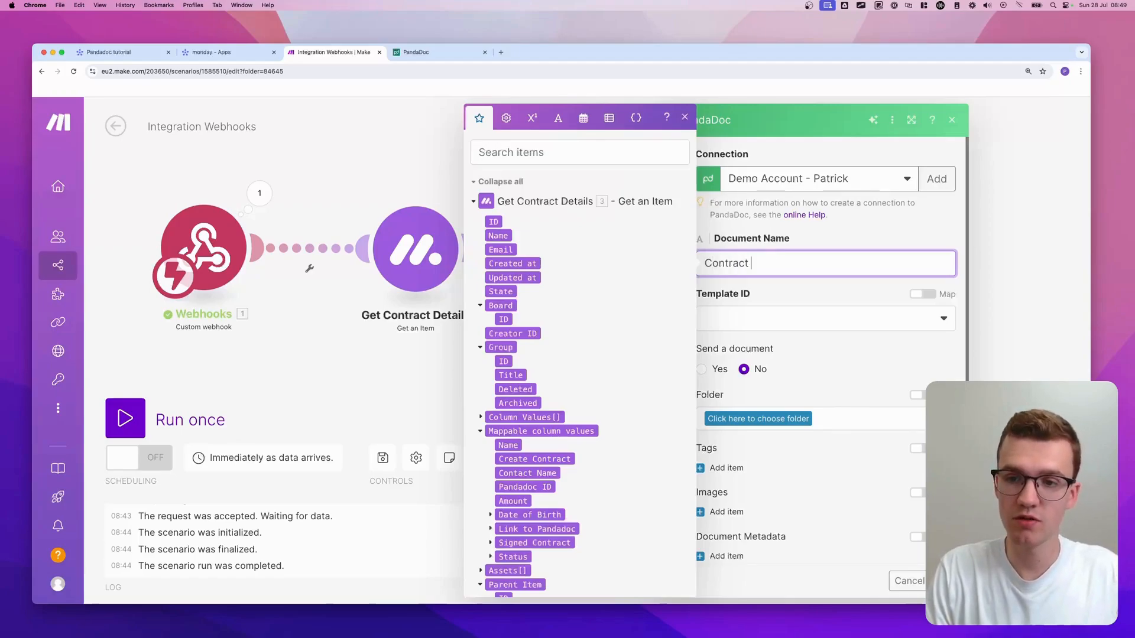
{"action": "type", "text": "Contract "}
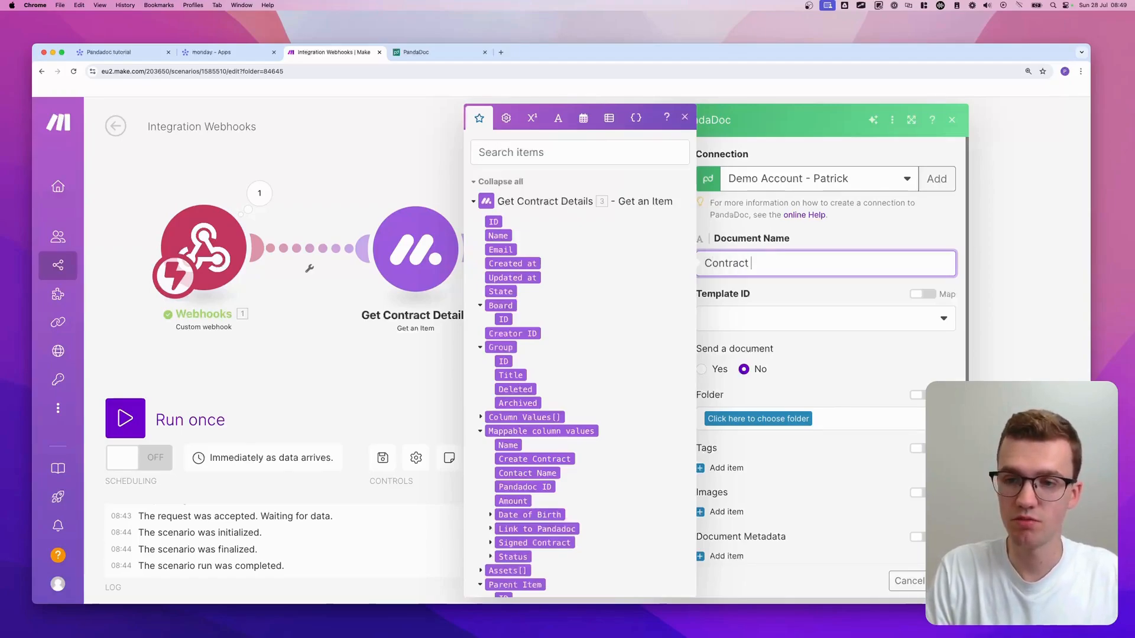
{"action": "type", "text": "for"}
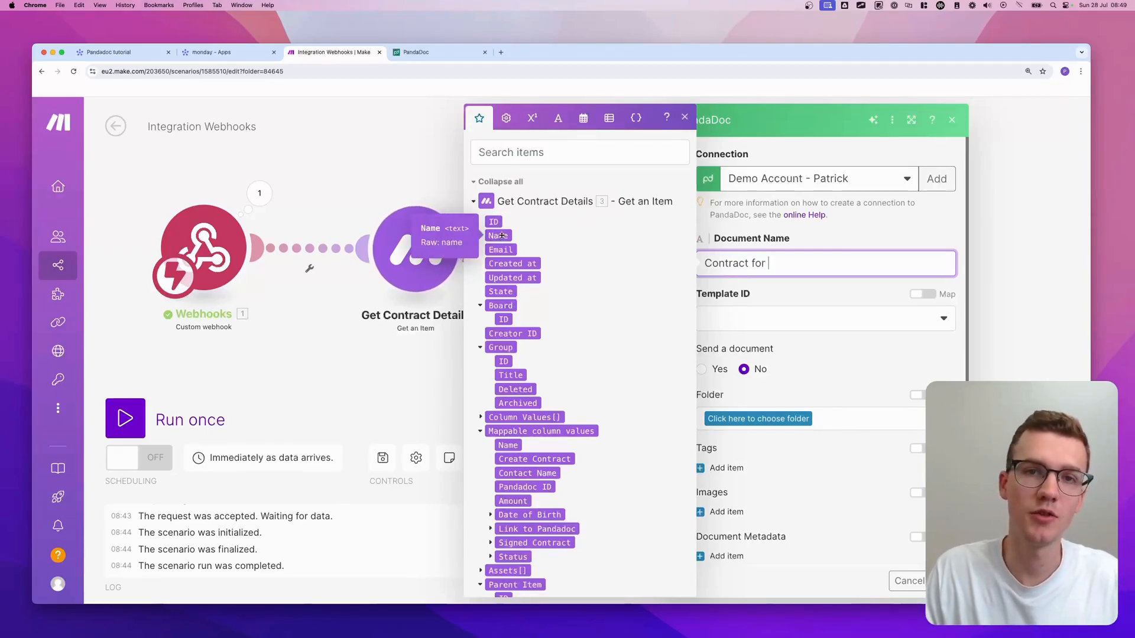
{"action": "scroll", "coordinate": [501, 266], "scroll_direction": "down", "scroll_amount": 3}
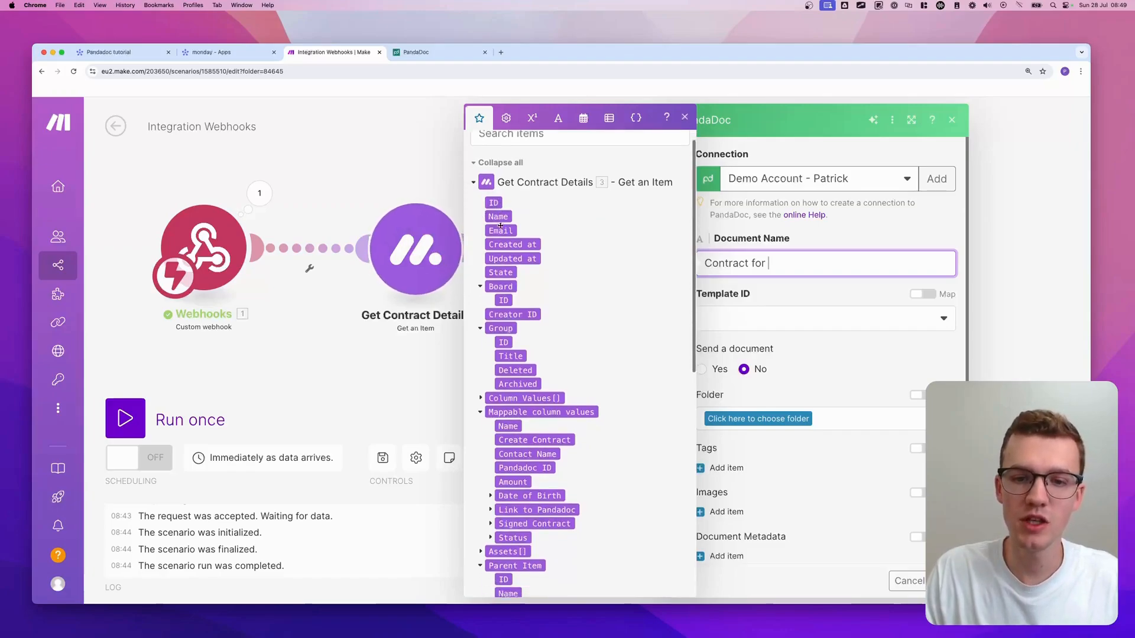
{"action": "scroll", "coordinate": [508, 379], "scroll_direction": "down", "scroll_amount": 5}
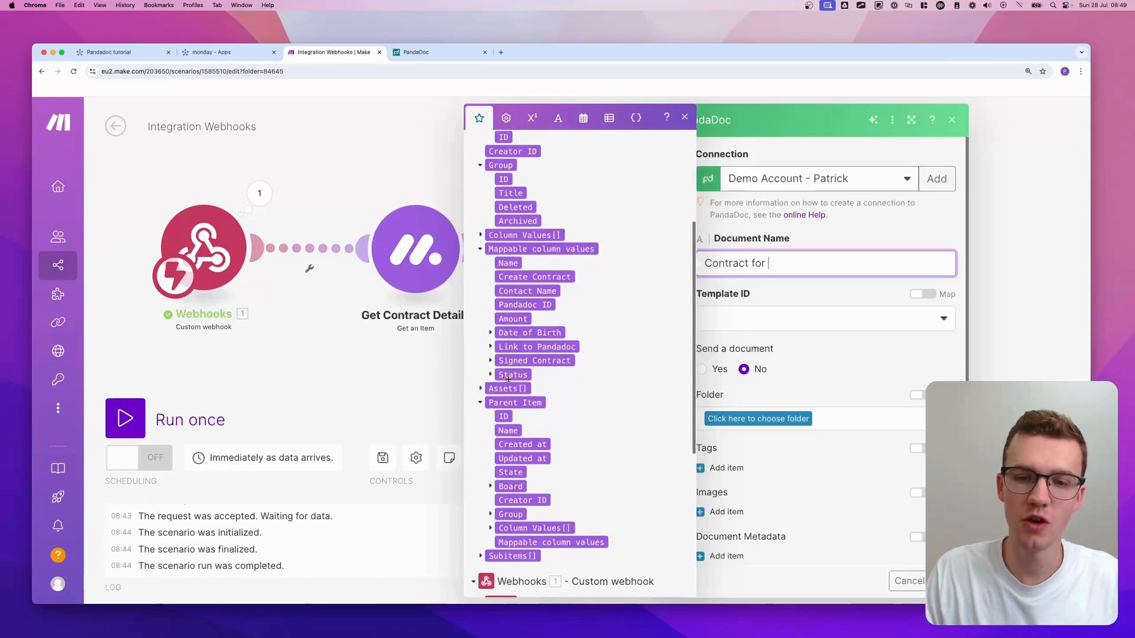
{"action": "scroll", "coordinate": [500, 266], "scroll_direction": "up", "scroll_amount": 10}
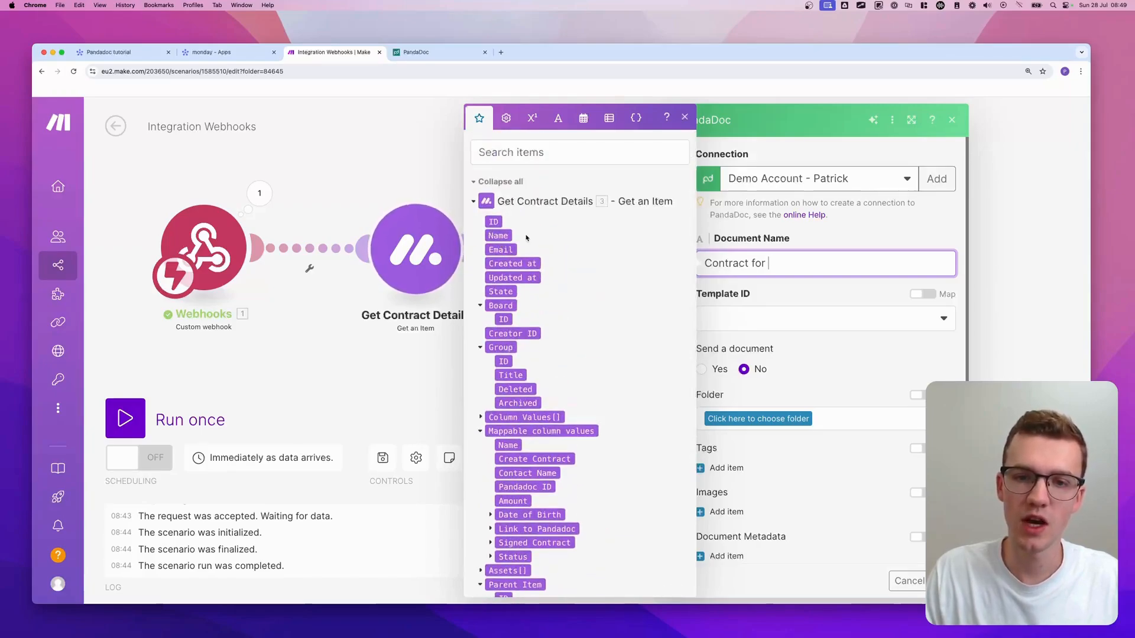
{"action": "scroll", "coordinate": [503, 266], "scroll_direction": "down", "scroll_amount": 3}
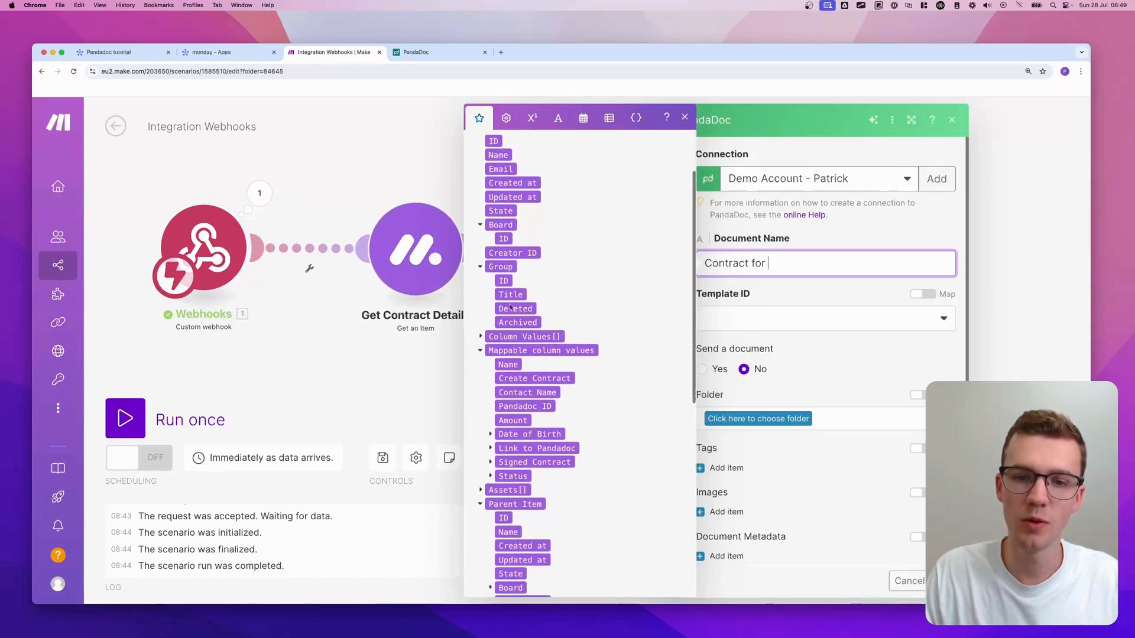
{"action": "scroll", "coordinate": [511, 307], "scroll_direction": "down", "scroll_amount": 3}
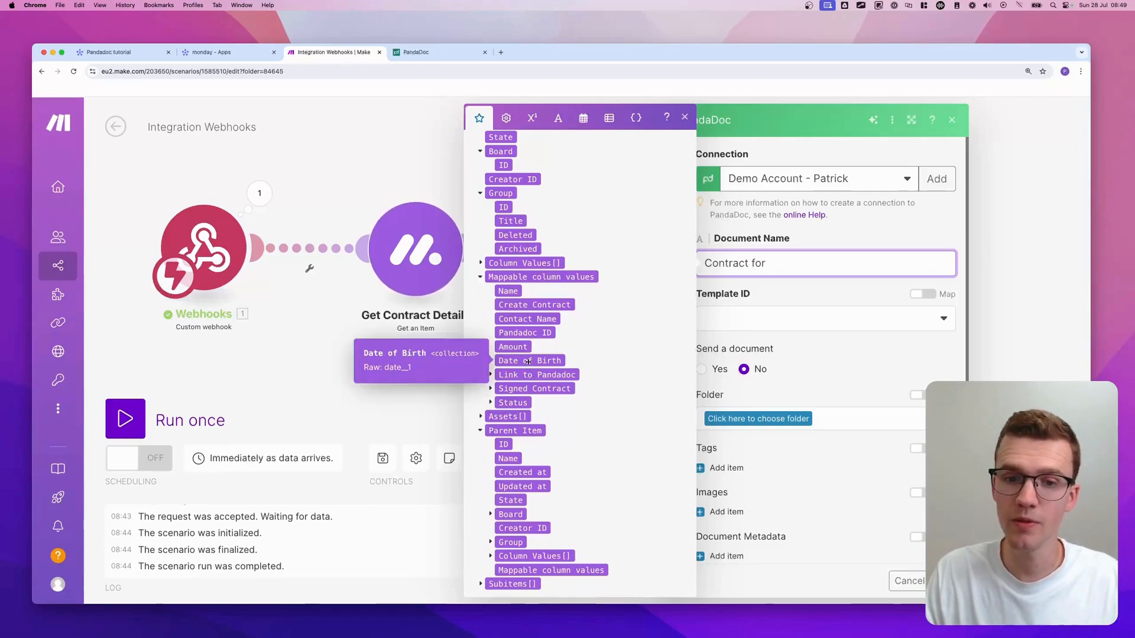
{"action": "scroll", "coordinate": [562, 298], "scroll_direction": "up", "scroll_amount": 6}
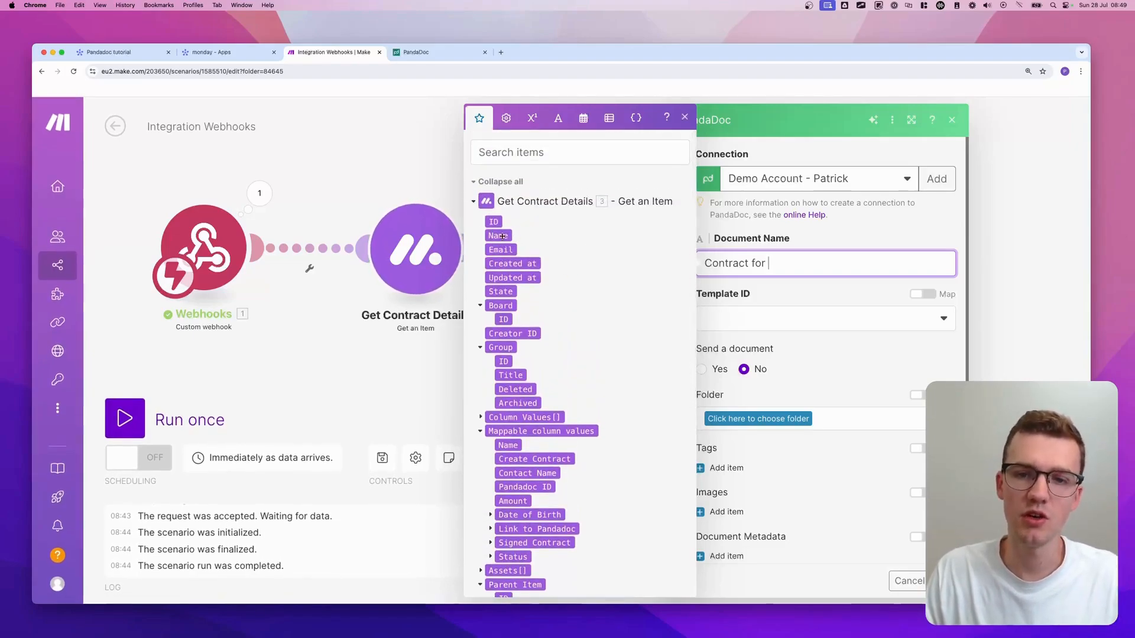
{"action": "left_click", "coordinate": [498, 235]}
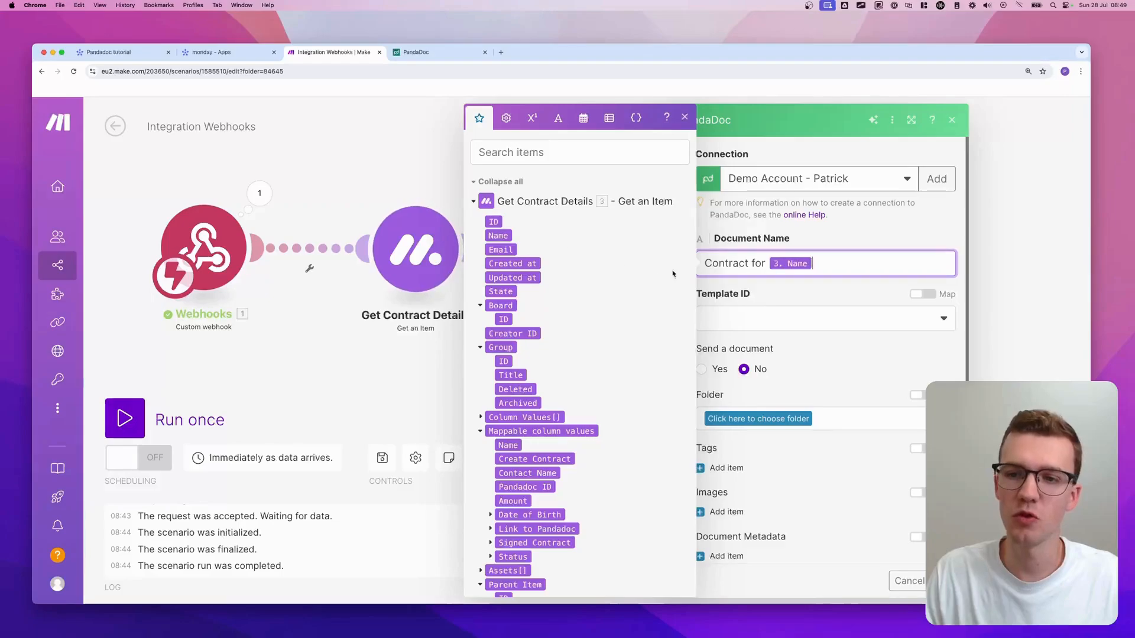
{"action": "left_click", "coordinate": [135, 55]}
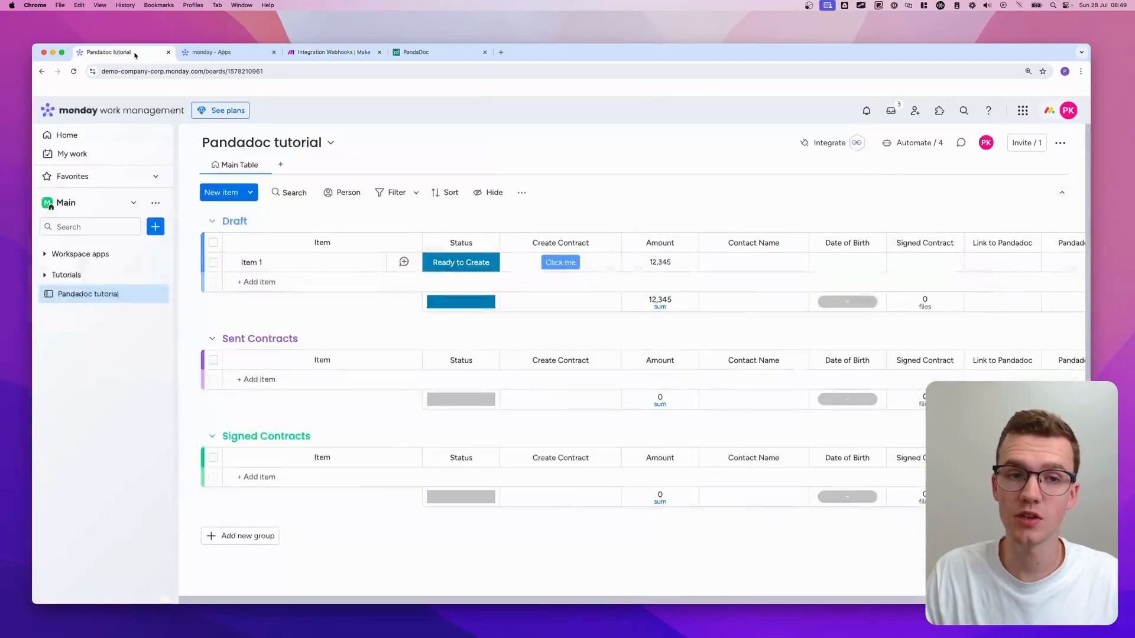
- Check on the monday.com board that the Draft item is named Item 1, then return to Make
{"action": "left_click", "coordinate": [252, 262]}
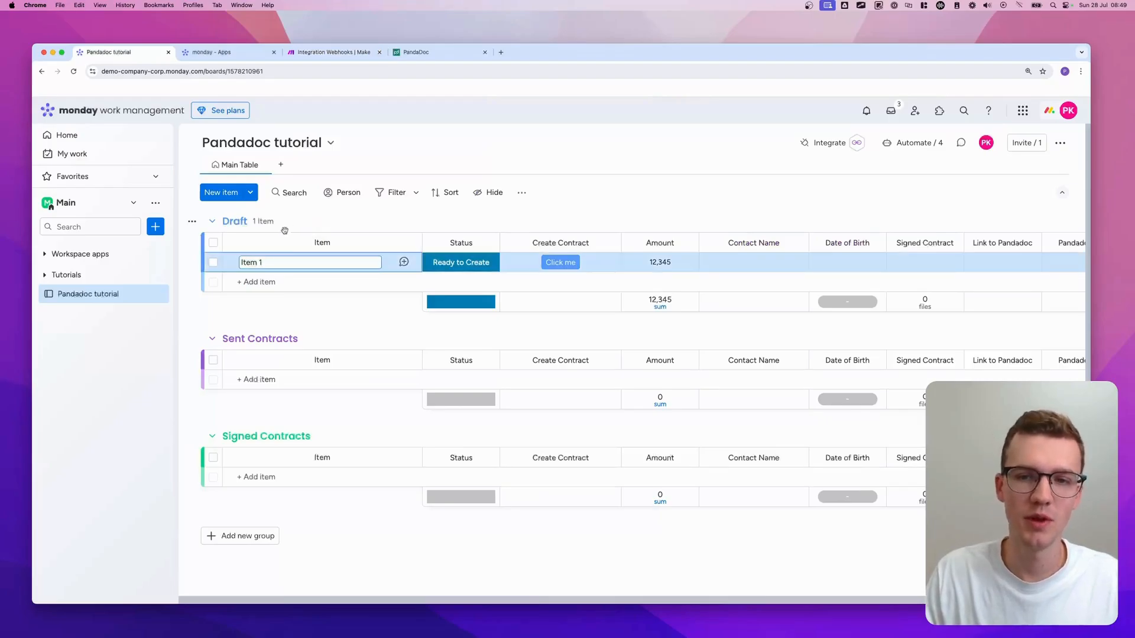
{"action": "left_click", "coordinate": [329, 52]}
- Replace the Name value so Document Name reads 'Contract for' plus the Contact Name column value
{"action": "key", "text": "BackSpace"}
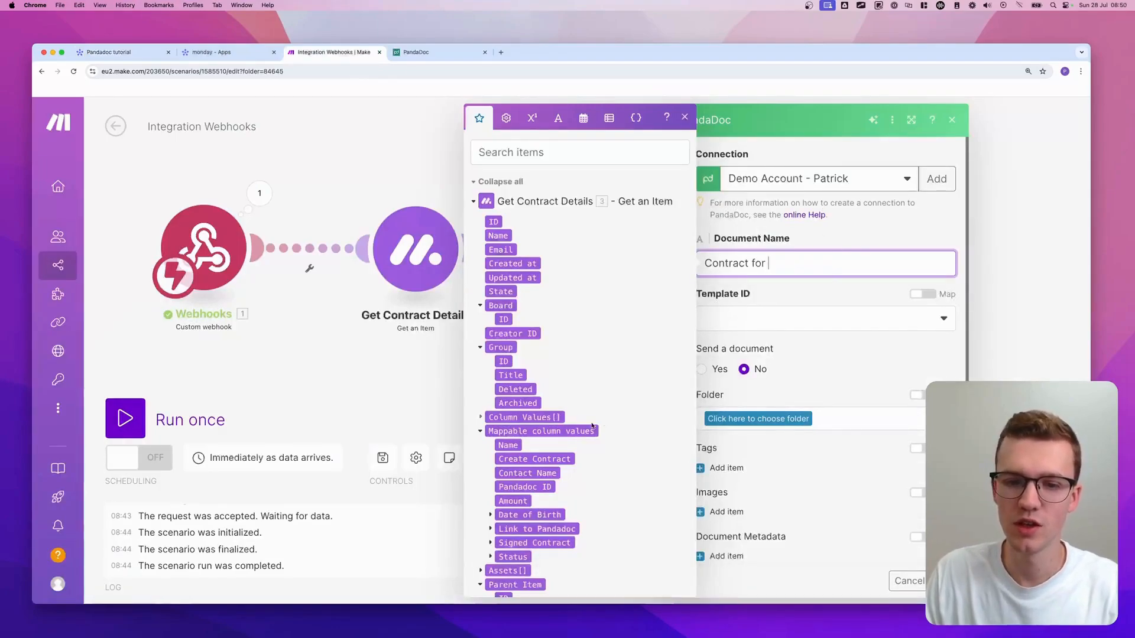
{"action": "left_click", "coordinate": [526, 474]}
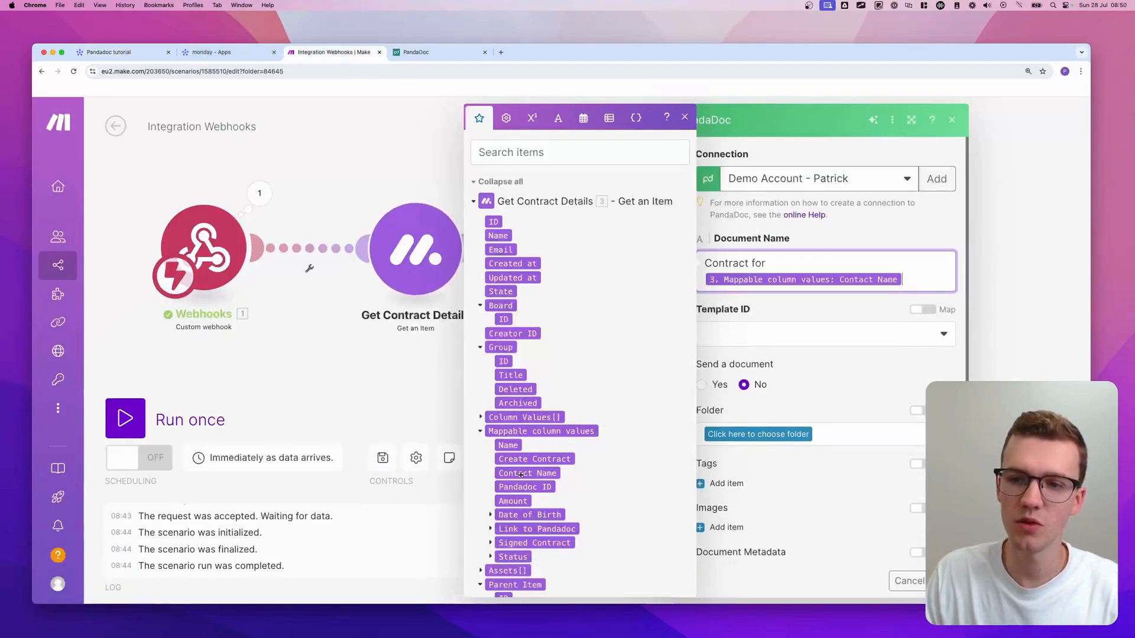
{"action": "key", "text": "BackSpace"}
{"action": "left_click_drag", "start_coordinate": [526, 474], "coordinate": [834, 269]}
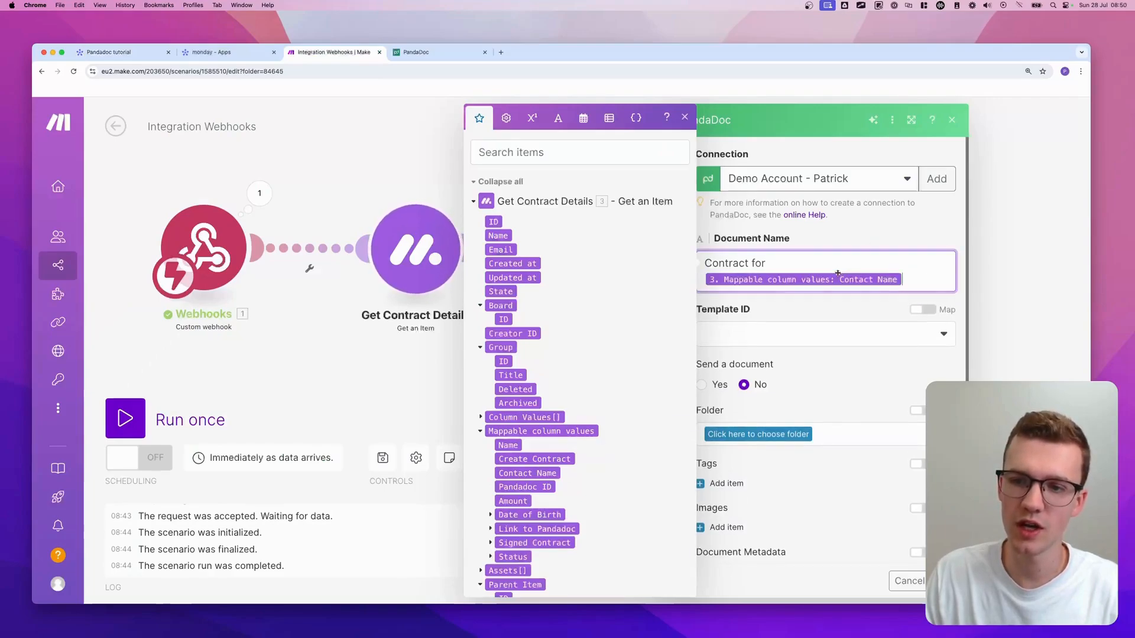
{"action": "left_click", "coordinate": [818, 300]}
- Open the Template ID list and view the available templates in PandaDoc
{"action": "scroll", "coordinate": [810, 295], "scroll_direction": "down", "scroll_amount": 1}
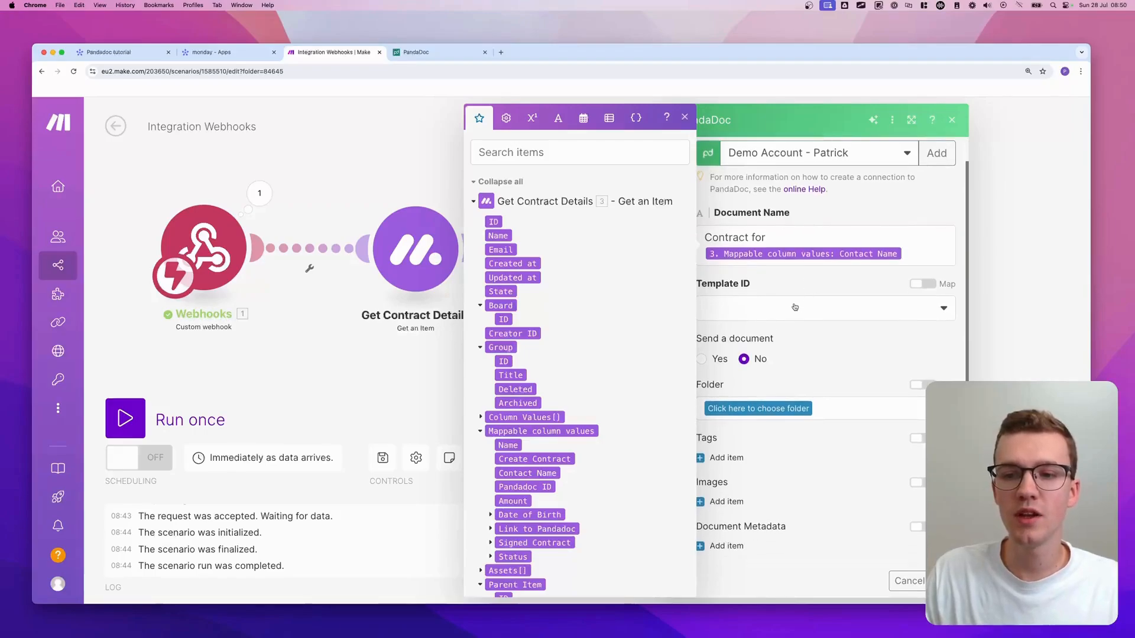
{"action": "left_click", "coordinate": [795, 307]}
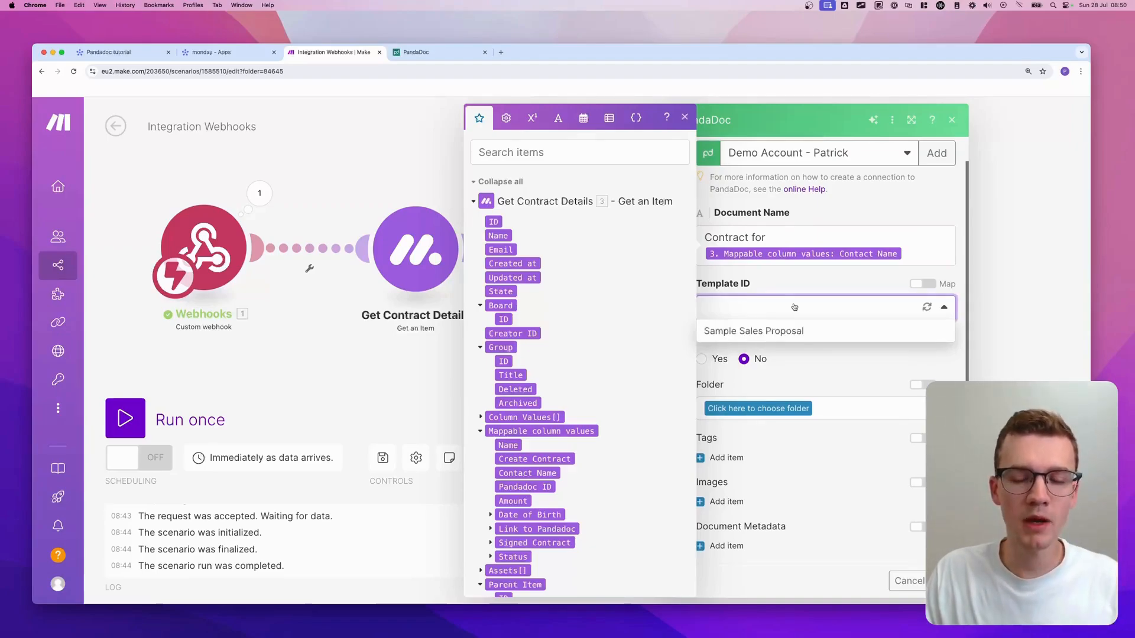
{"action": "left_click", "coordinate": [425, 52]}
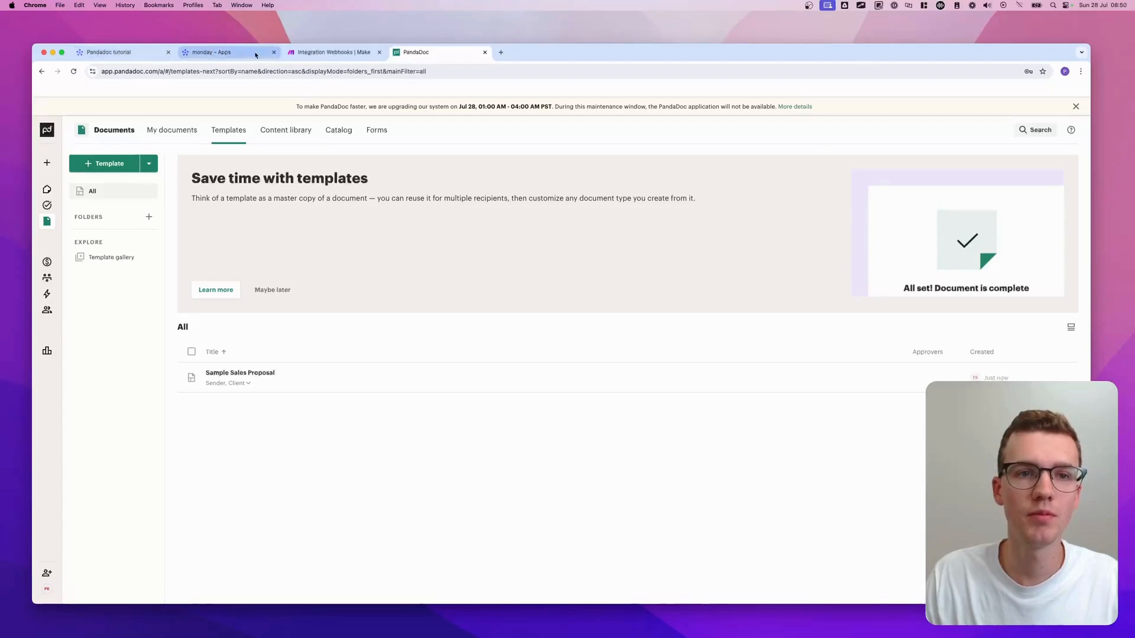
- Close the unused monday apps tab and reopen the Template ID list in Make
{"action": "left_click", "coordinate": [130, 52]}
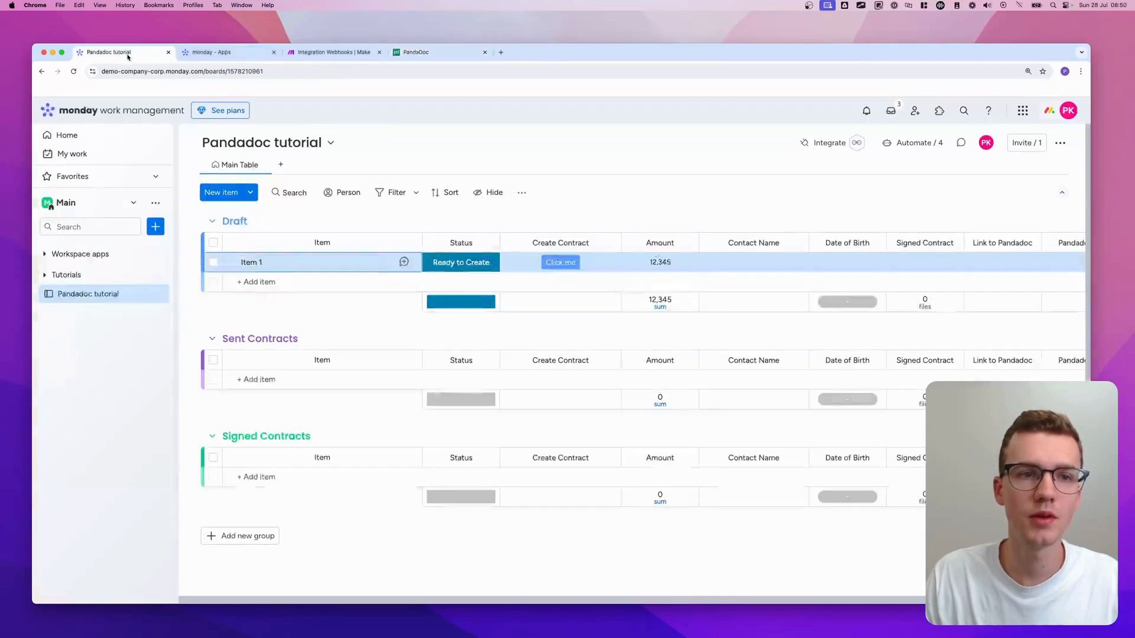
{"action": "left_click", "coordinate": [274, 54]}
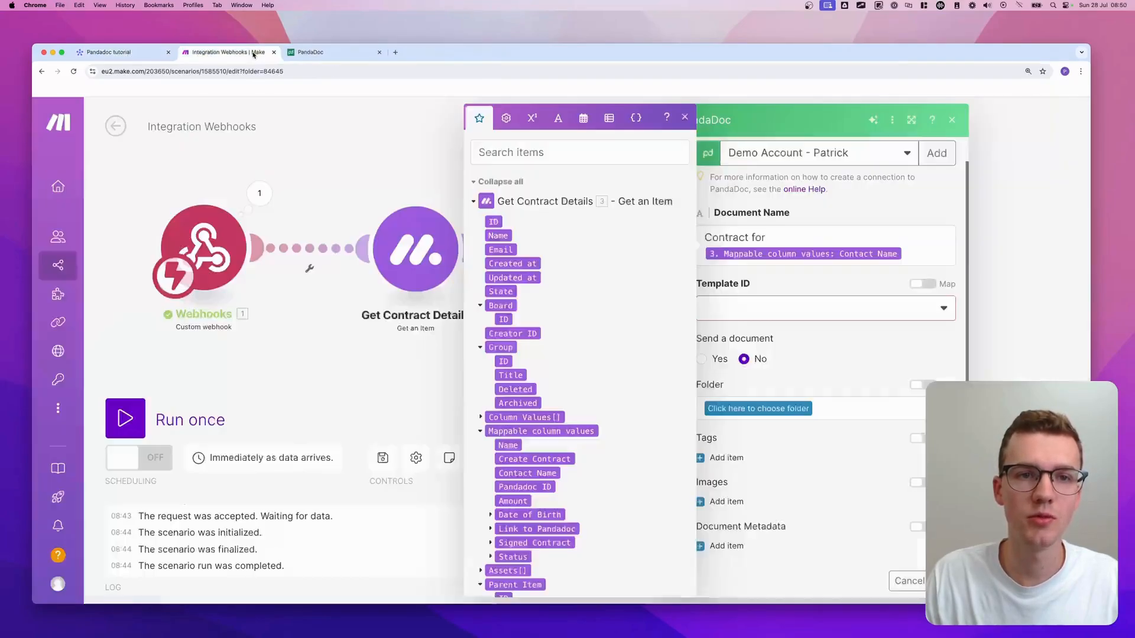
{"action": "left_click", "coordinate": [789, 308]}
- Select Sample Sales Proposal as Template ID and review the Client and Sender token fields
{"action": "left_click", "coordinate": [771, 333]}
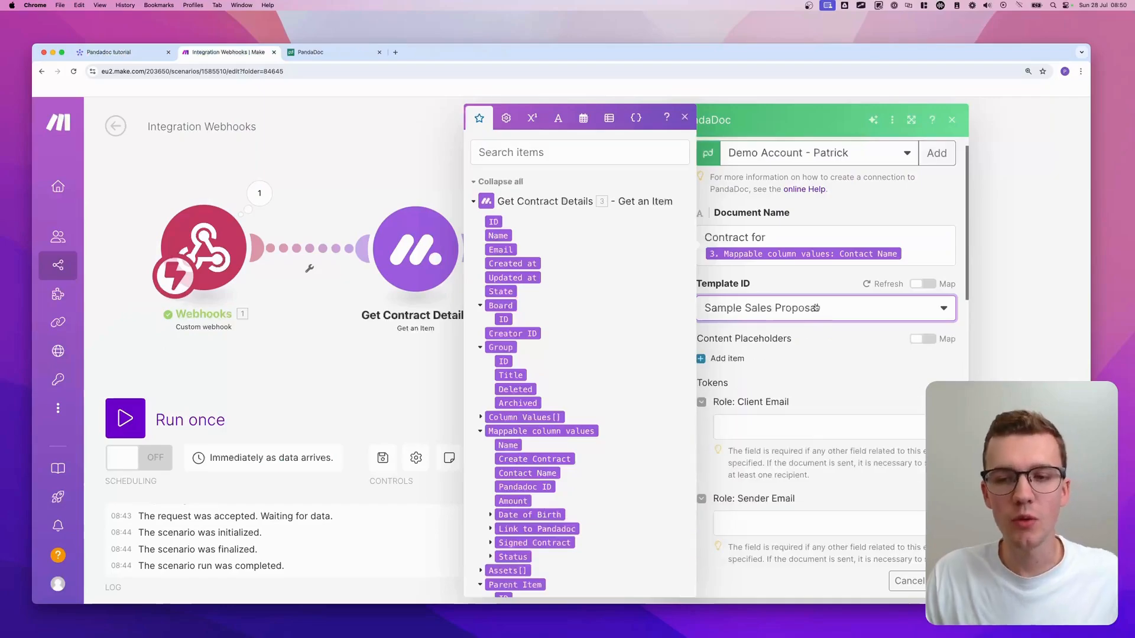
{"action": "left_click", "coordinate": [685, 118]}
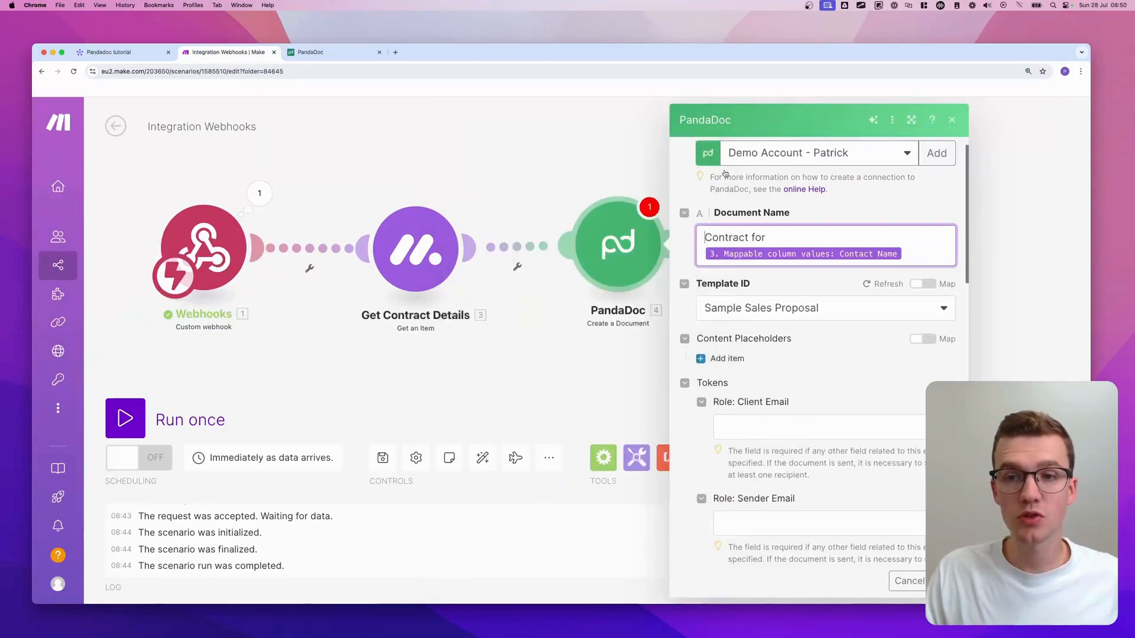
{"action": "scroll", "coordinate": [739, 260], "scroll_direction": "down", "scroll_amount": 1}
{"action": "scroll", "coordinate": [808, 310], "scroll_direction": "down", "scroll_amount": 6}
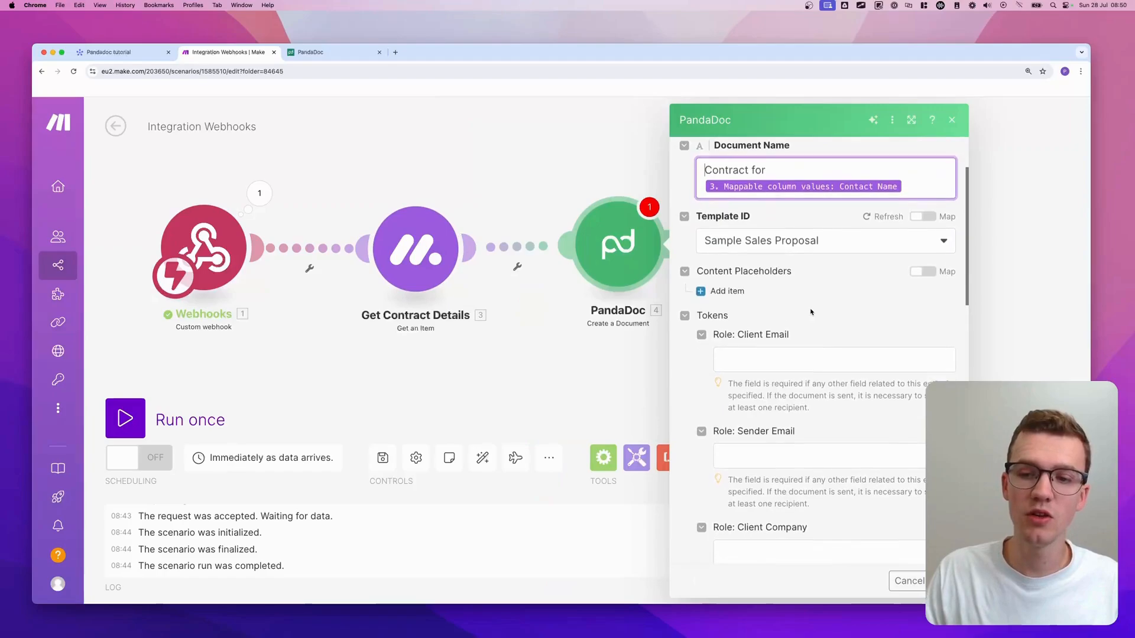
{"action": "scroll", "coordinate": [811, 309], "scroll_direction": "down", "scroll_amount": 3}
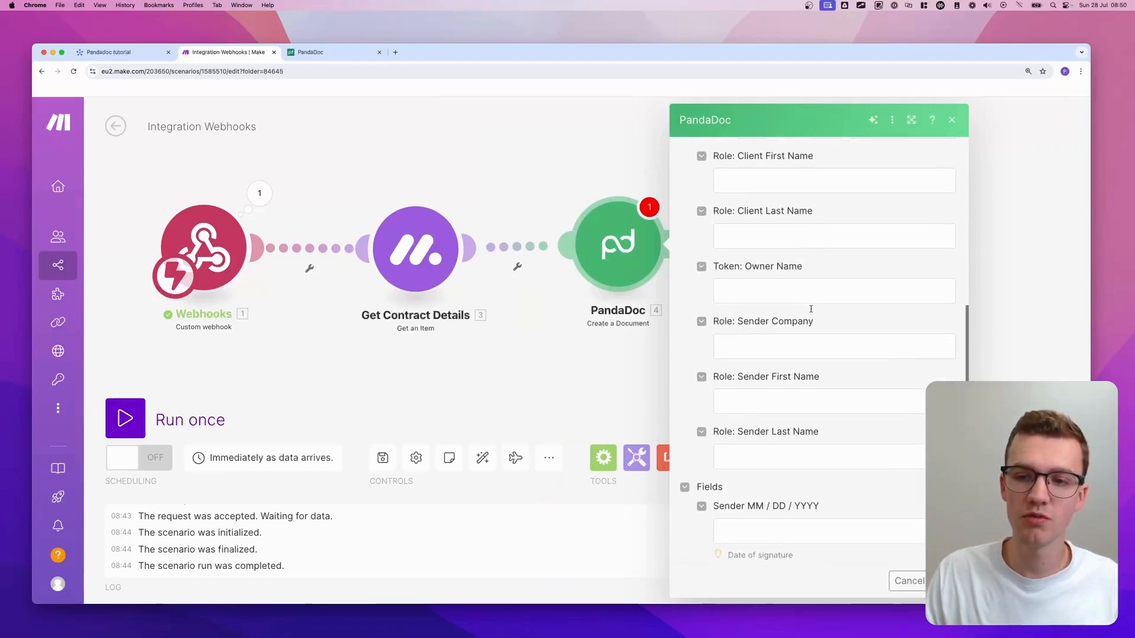
{"action": "scroll", "coordinate": [811, 308], "scroll_direction": "up", "scroll_amount": 8}
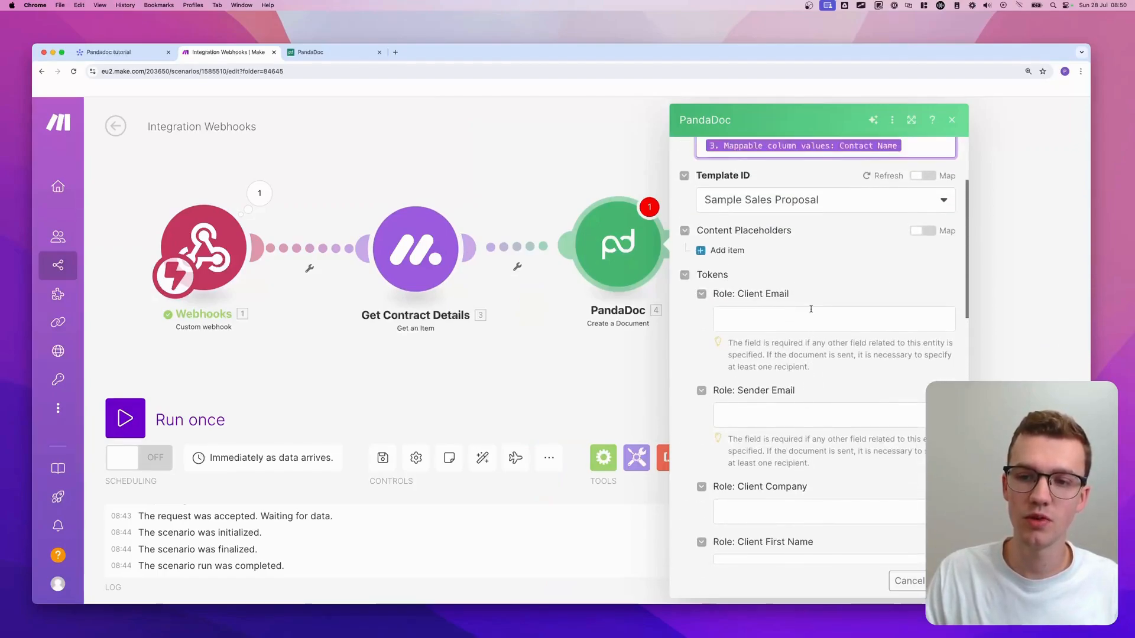
{"action": "scroll", "coordinate": [811, 309], "scroll_direction": "down", "scroll_amount": 1}
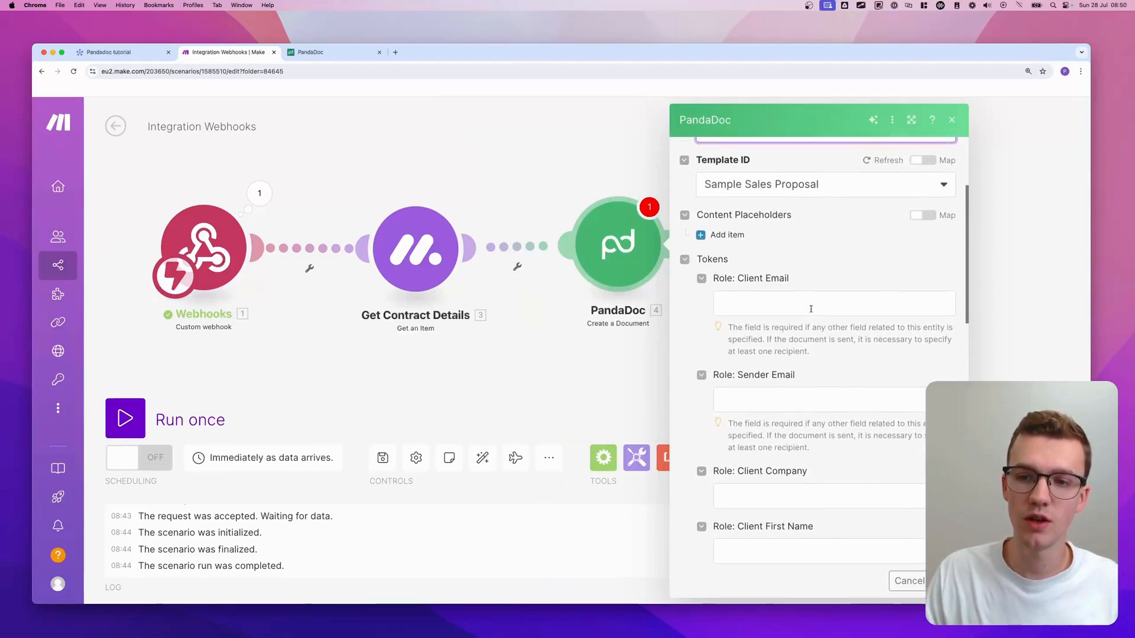
{"action": "left_click", "coordinate": [329, 52]}
- Open the Sample Sales Proposal template and compare its Client/Sender placeholders with Make's tokens
{"action": "left_click", "coordinate": [240, 373]}
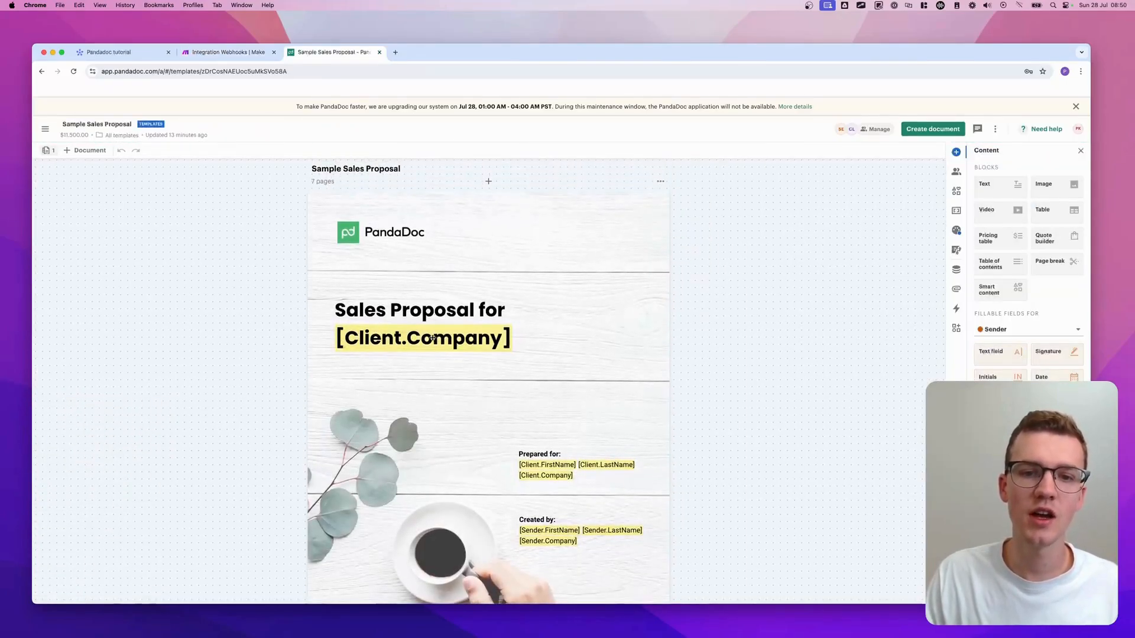
{"action": "left_click", "coordinate": [225, 52]}
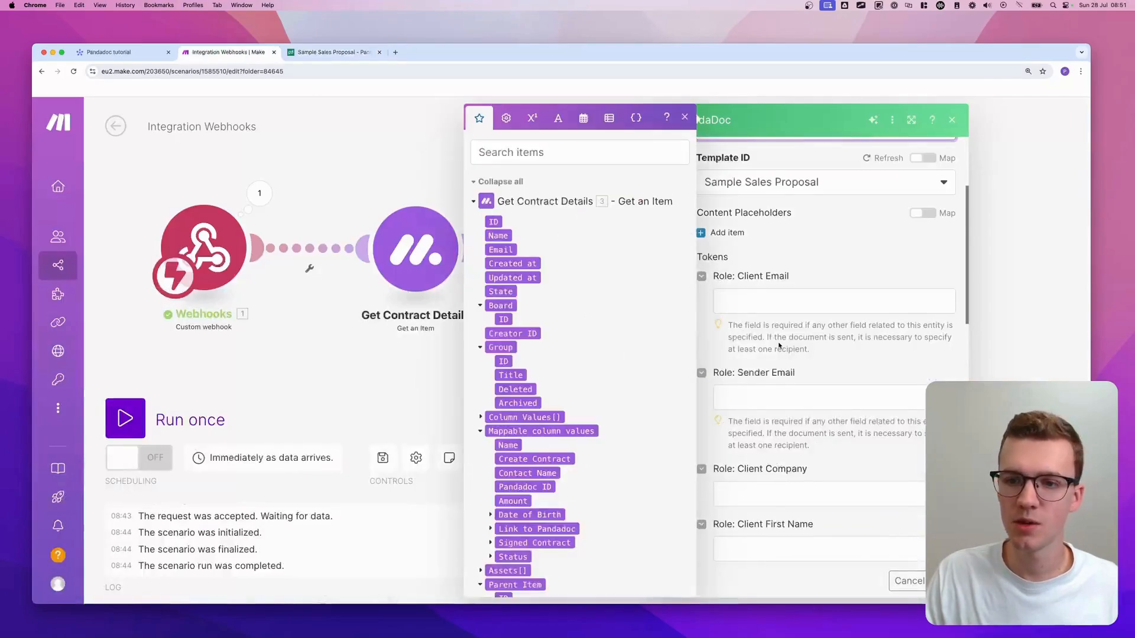
{"action": "scroll", "coordinate": [798, 369], "scroll_direction": "down", "scroll_amount": 3}
{"action": "left_click_drag", "start_coordinate": [713, 407], "coordinate": [813, 405]}
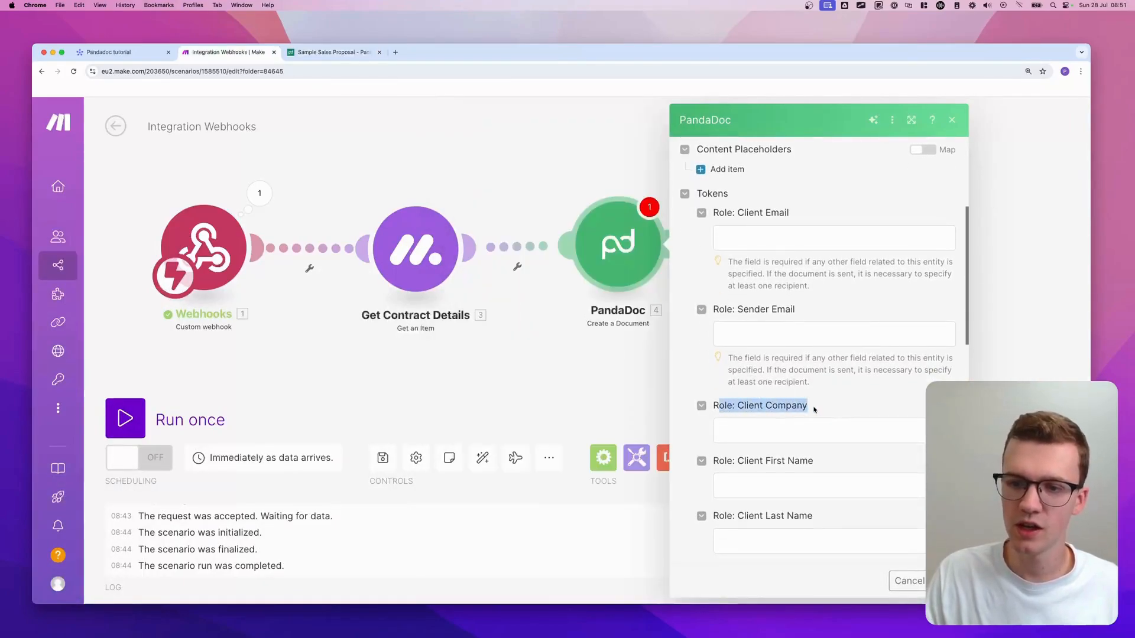
{"action": "scroll", "coordinate": [814, 404], "scroll_direction": "down", "scroll_amount": 6}
{"action": "left_click", "coordinate": [346, 53]}
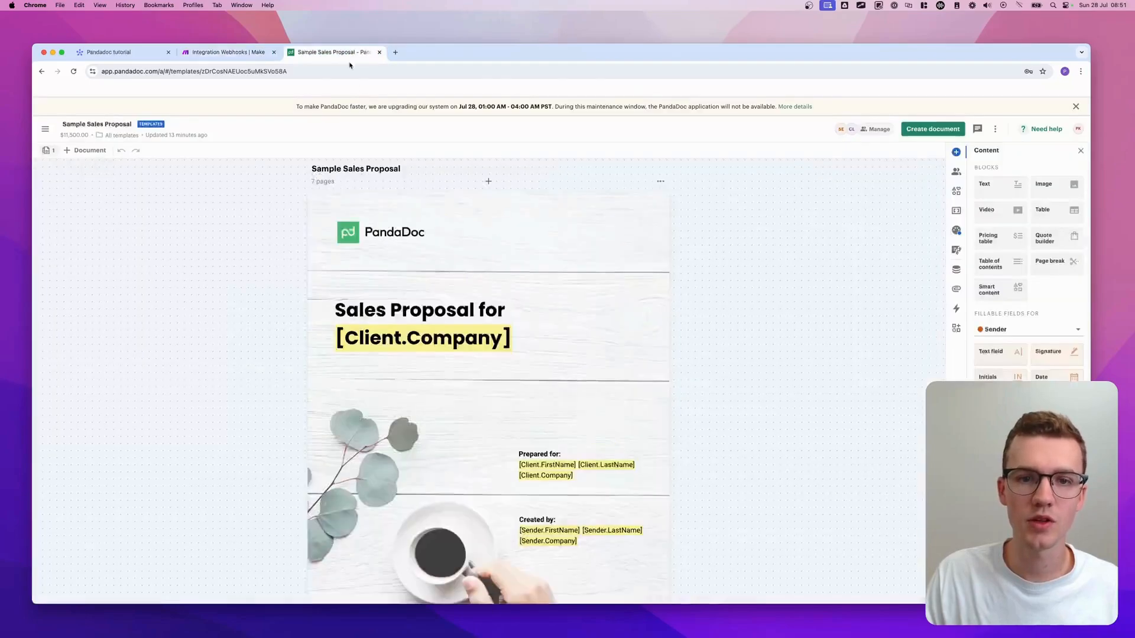
{"action": "scroll", "coordinate": [549, 325], "scroll_direction": "down", "scroll_amount": 1}
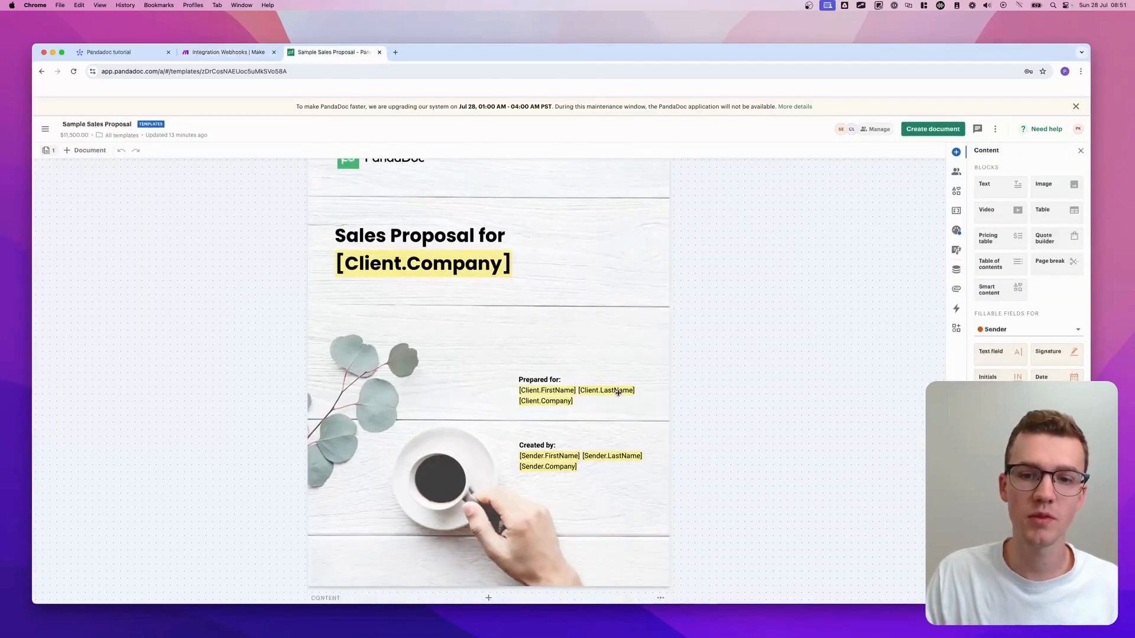
{"action": "left_click", "coordinate": [234, 52]}
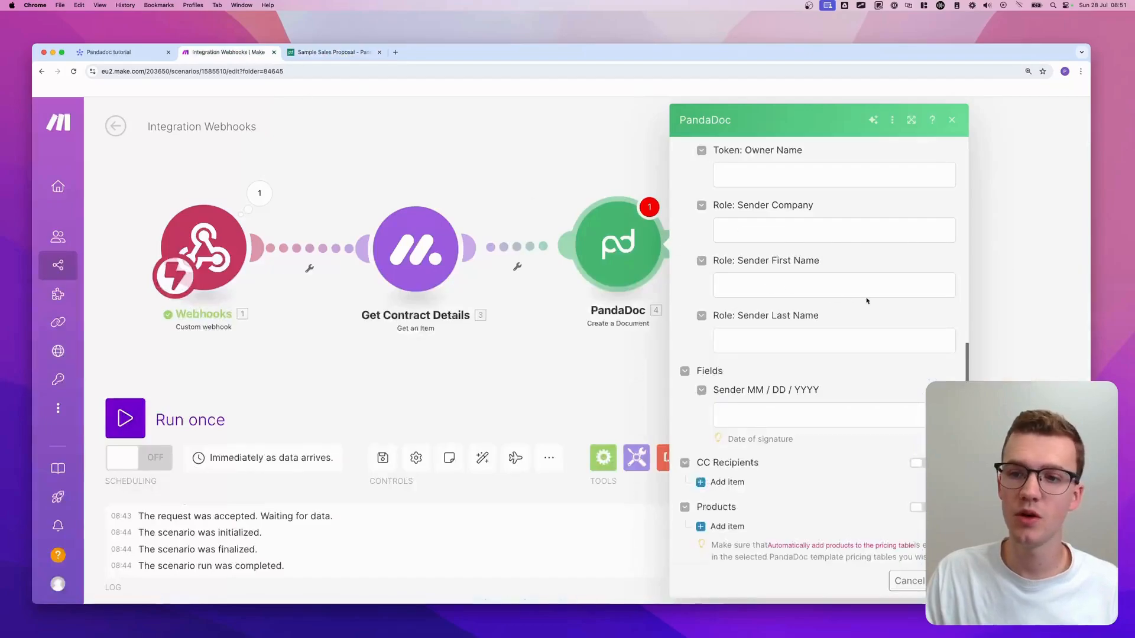
{"action": "scroll", "coordinate": [769, 248], "scroll_direction": "up", "scroll_amount": 3}
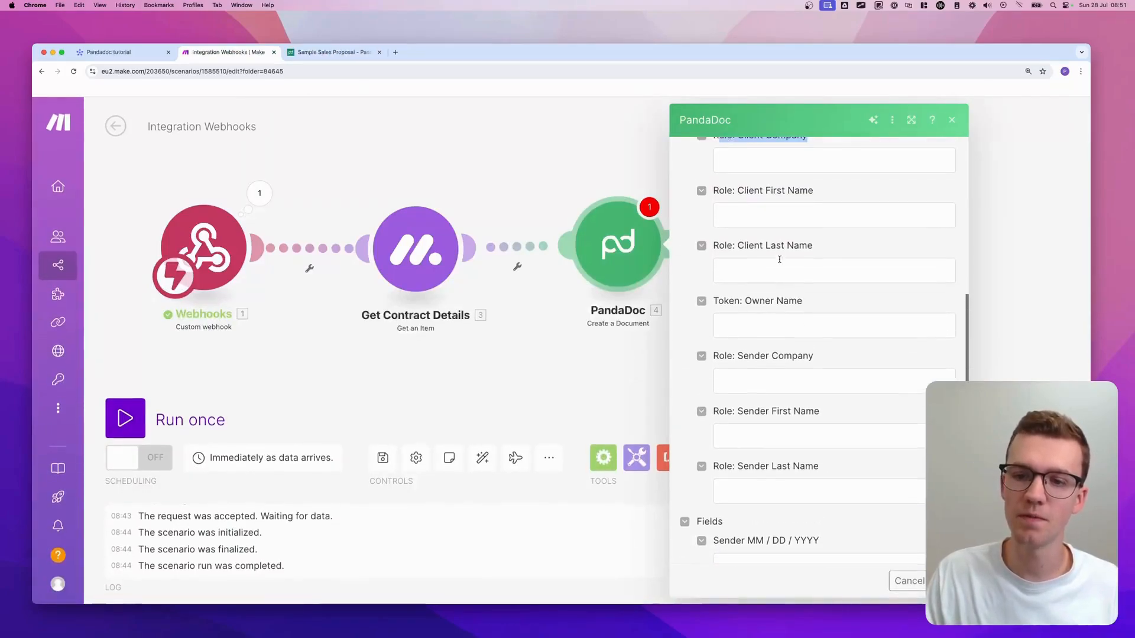
{"action": "left_click", "coordinate": [326, 53]}
- Insert a [Client.DateofBirth] token on a new line below the Sales Proposal heading
{"action": "left_click", "coordinate": [531, 264]}
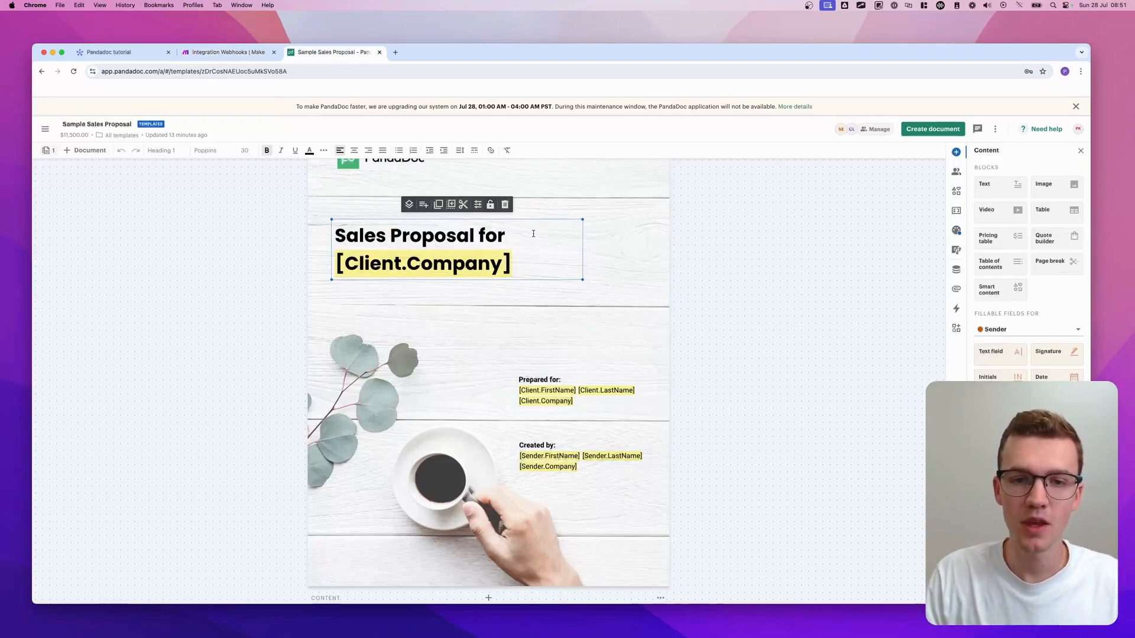
{"action": "key", "text": "Return"}
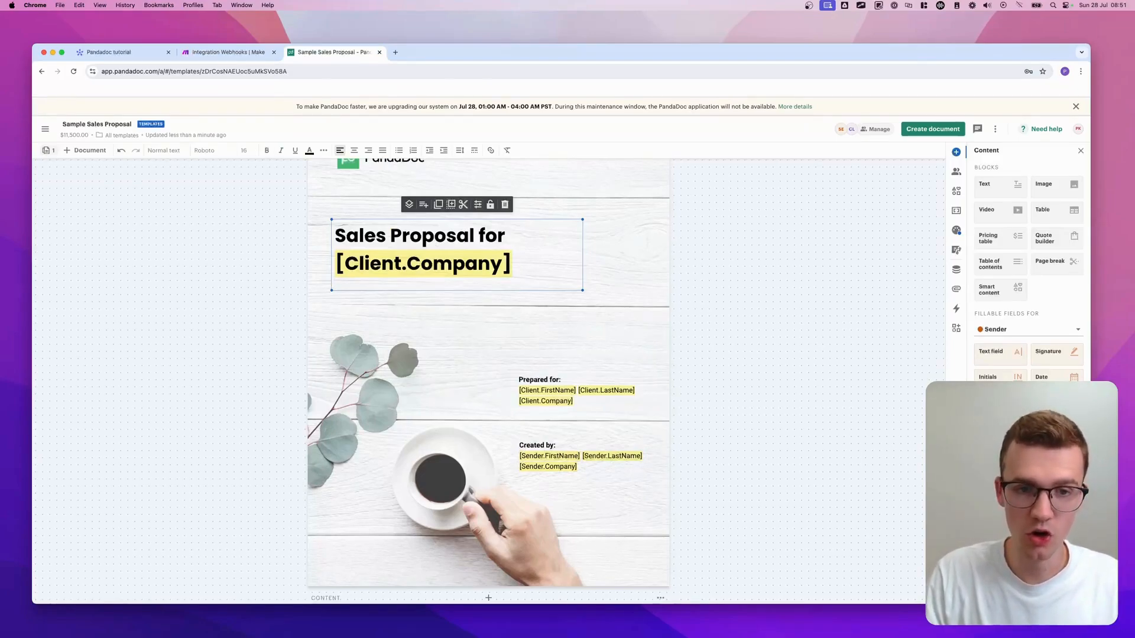
{"action": "type", "text": "["}
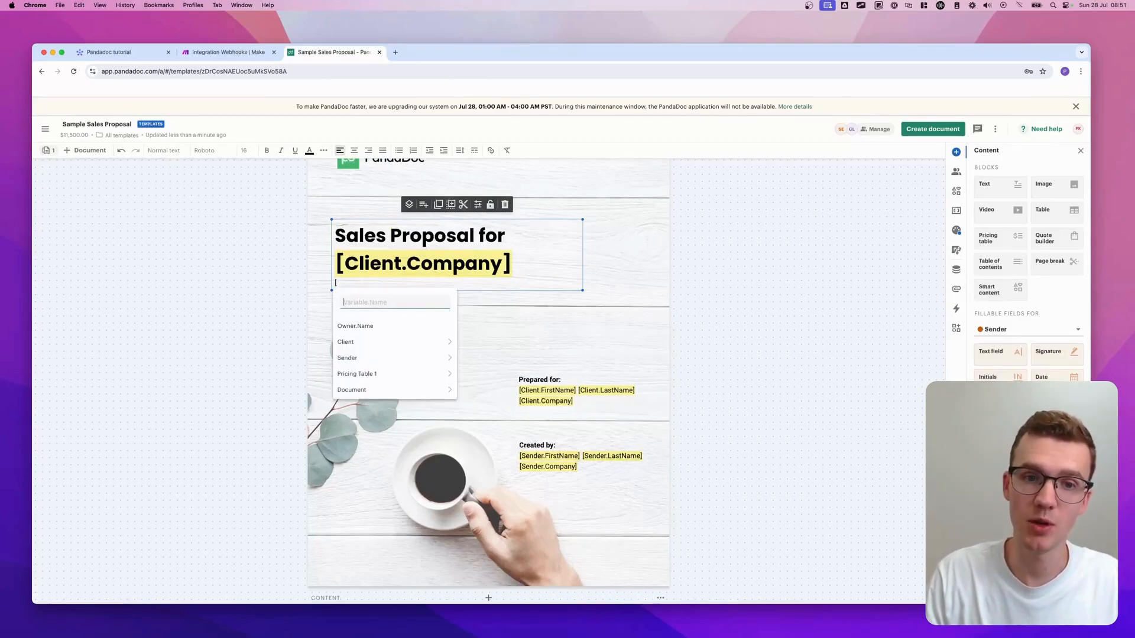
{"action": "type", "text": "Client."}
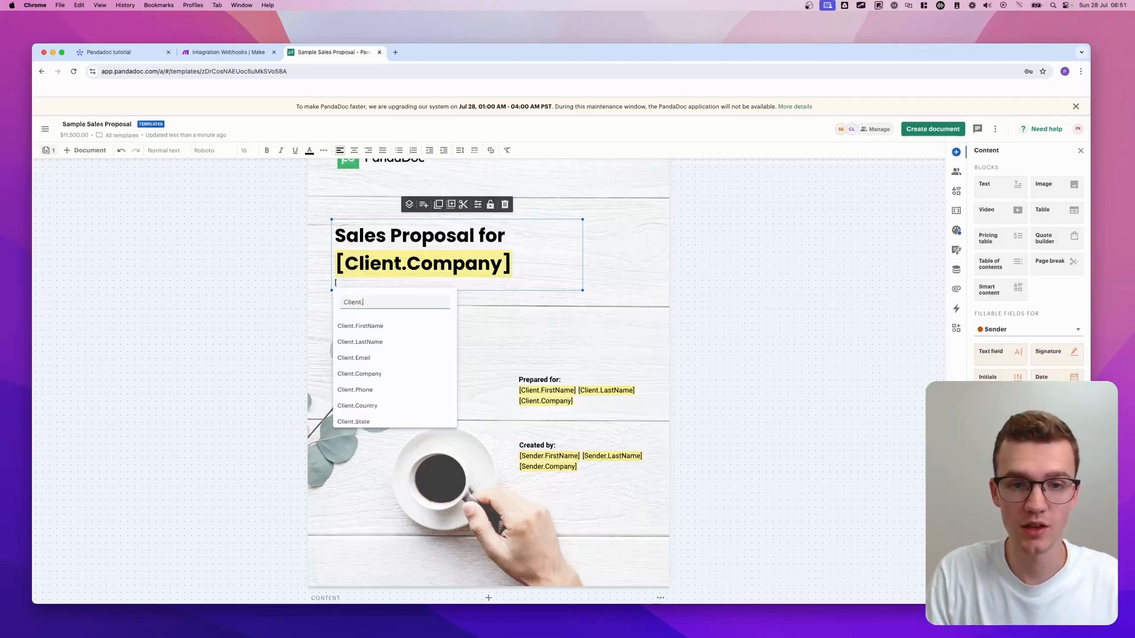
{"action": "type", "text": "B"}
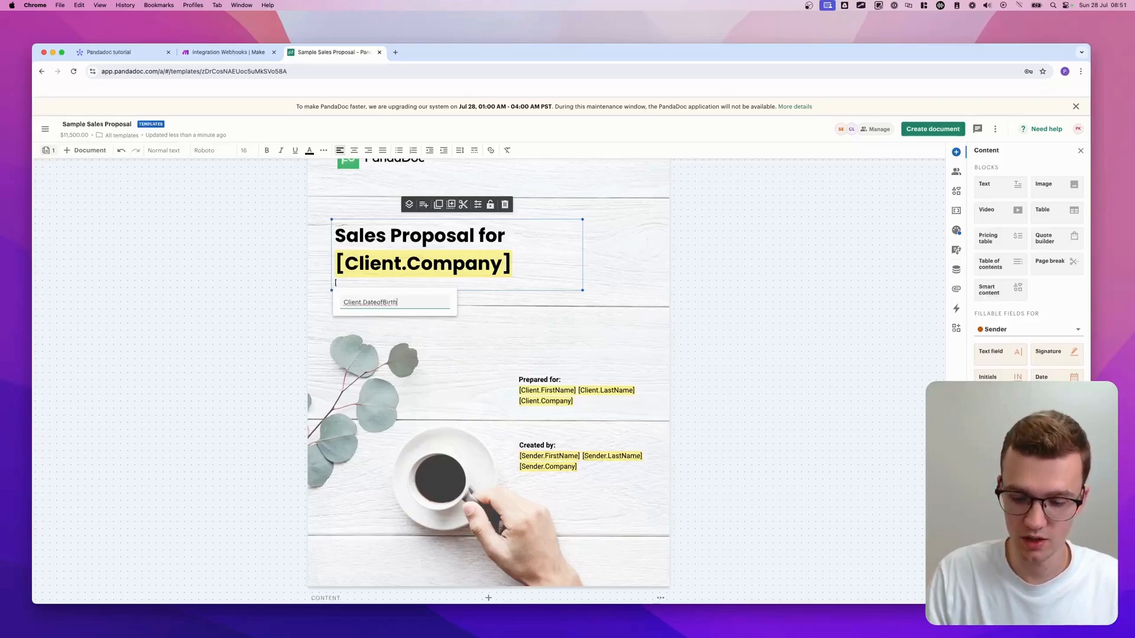
{"action": "key", "text": "Return"}
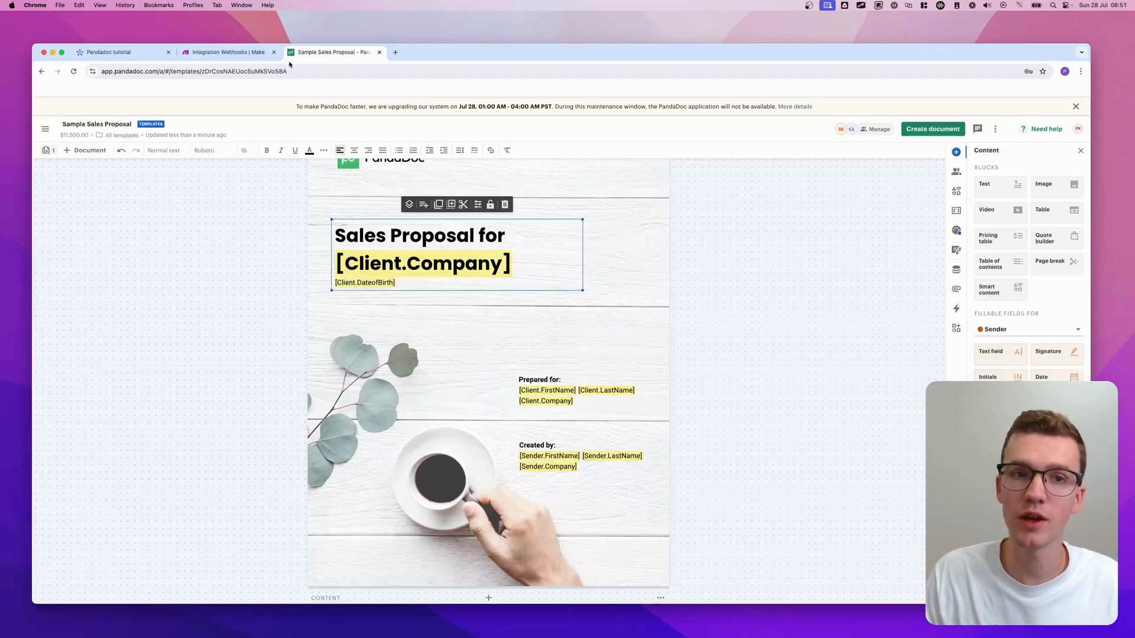
{"action": "left_click", "coordinate": [237, 52]}
{"action": "left_click", "coordinate": [352, 50]}
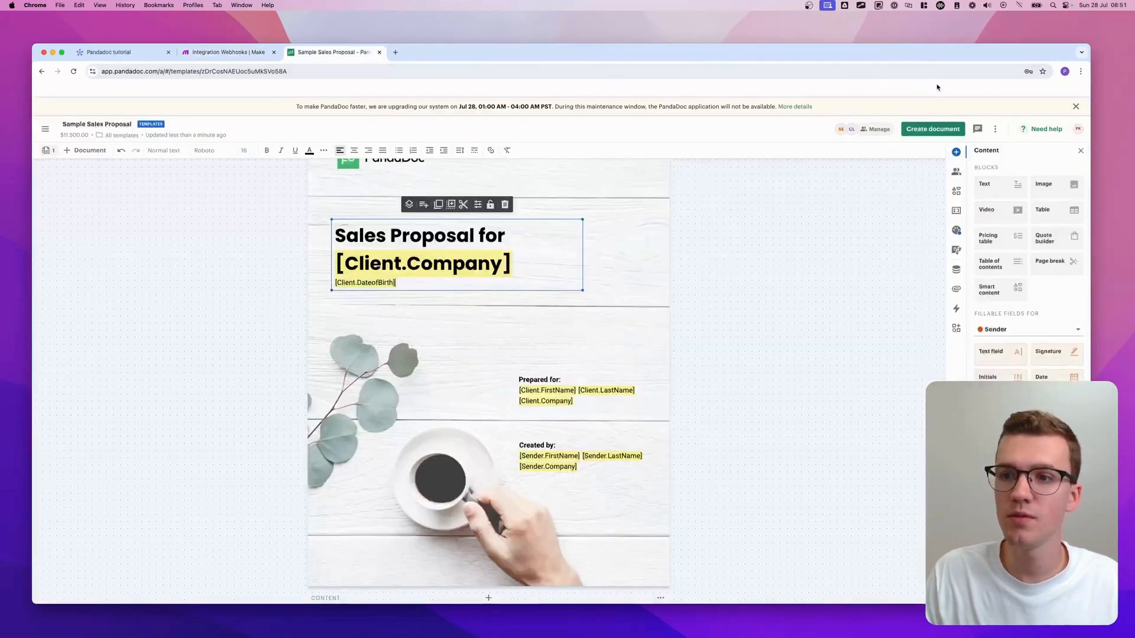
- Refresh the Template ID in Make so the Client Dateof Birth token field appears
{"action": "left_click", "coordinate": [255, 53]}
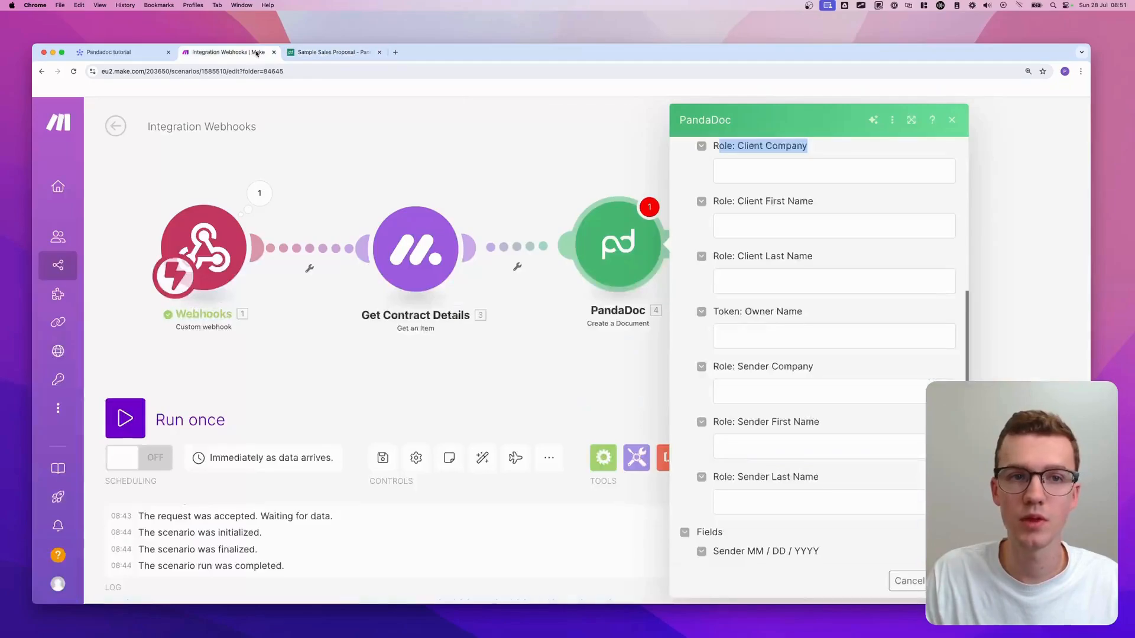
{"action": "scroll", "coordinate": [680, 201], "scroll_direction": "up", "scroll_amount": 10}
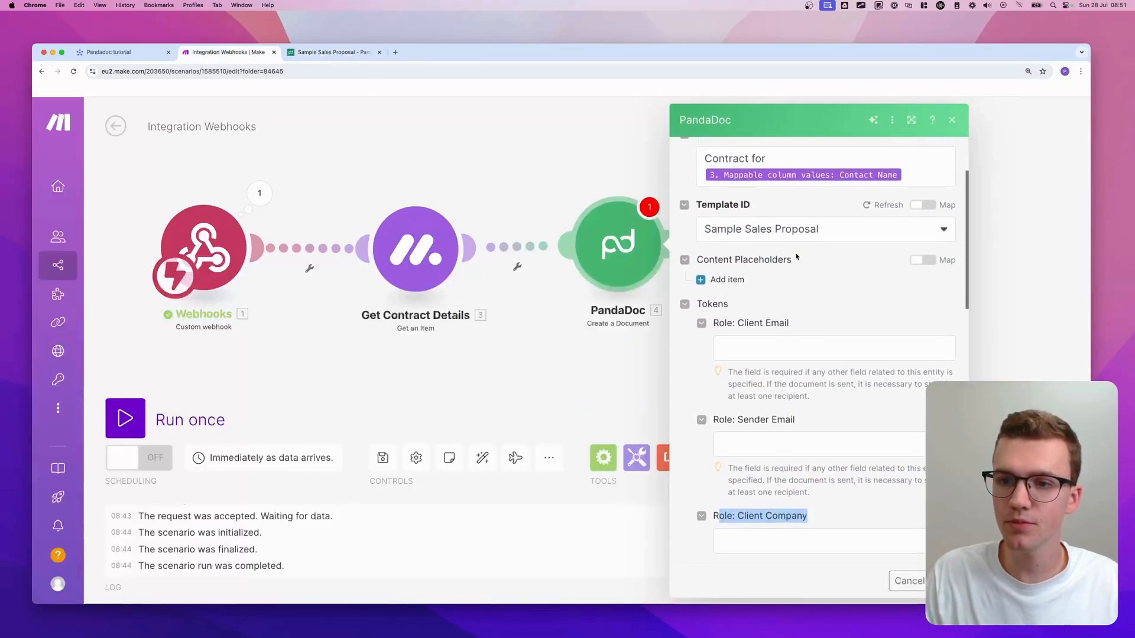
{"action": "left_click", "coordinate": [884, 211]}
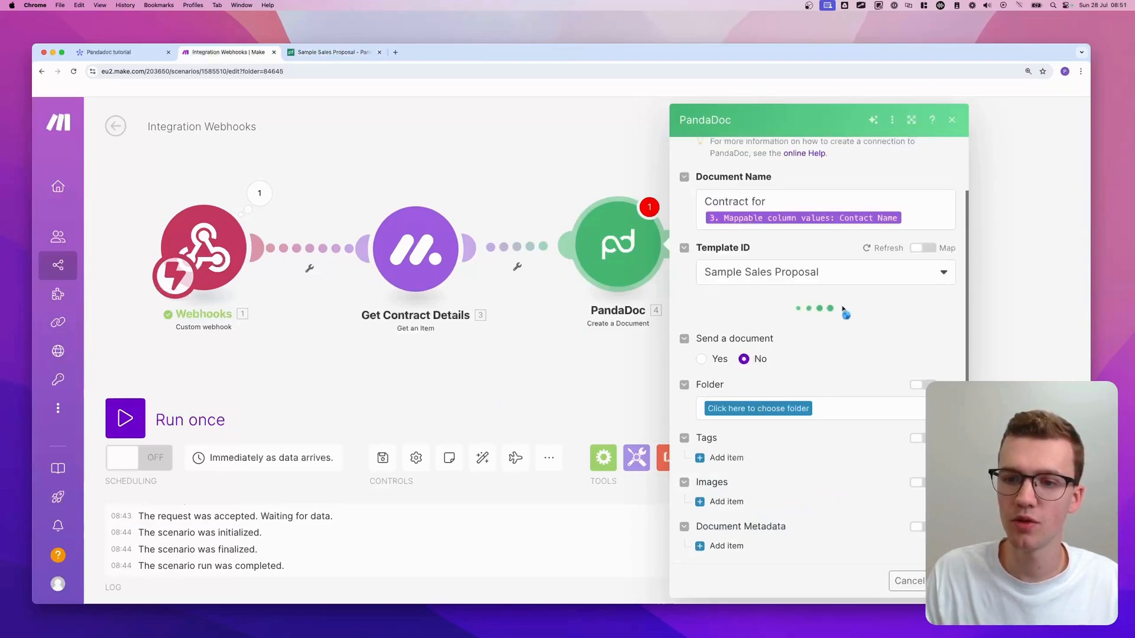
{"action": "scroll", "coordinate": [869, 303], "scroll_direction": "down", "scroll_amount": 3}
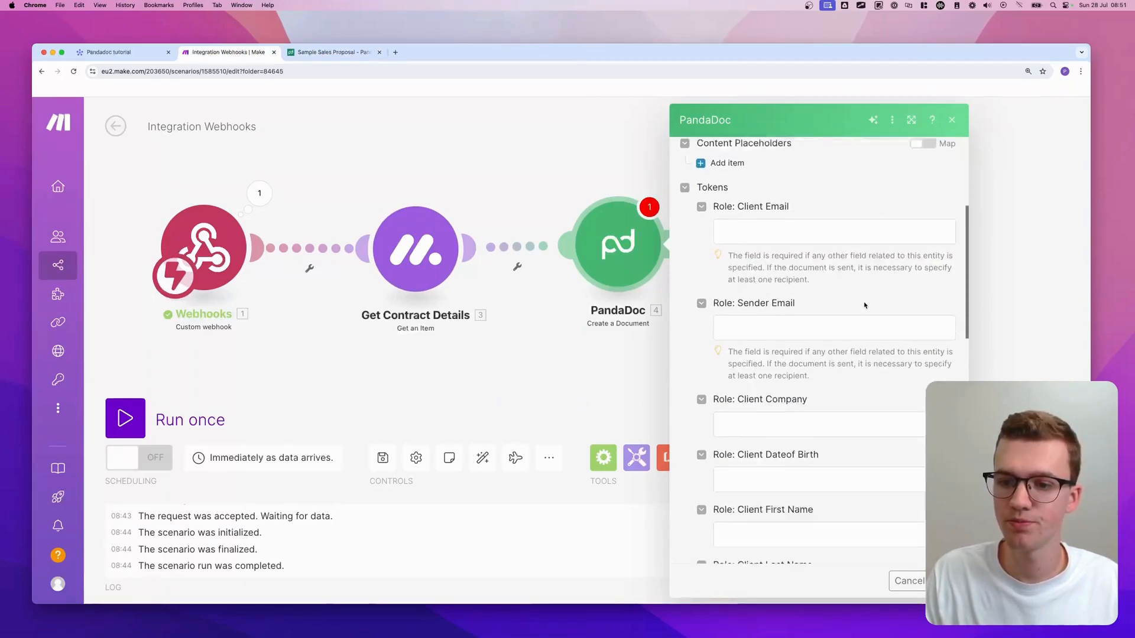
{"action": "scroll", "coordinate": [864, 305], "scroll_direction": "down", "scroll_amount": 3}
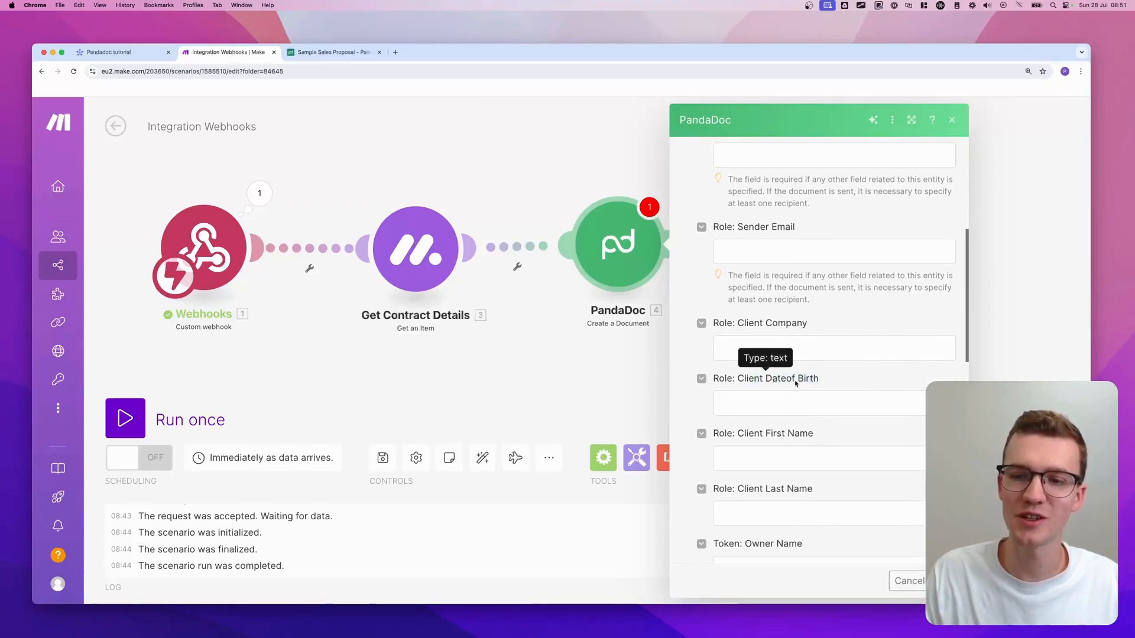
{"action": "scroll", "coordinate": [827, 380], "scroll_direction": "down", "scroll_amount": 10}
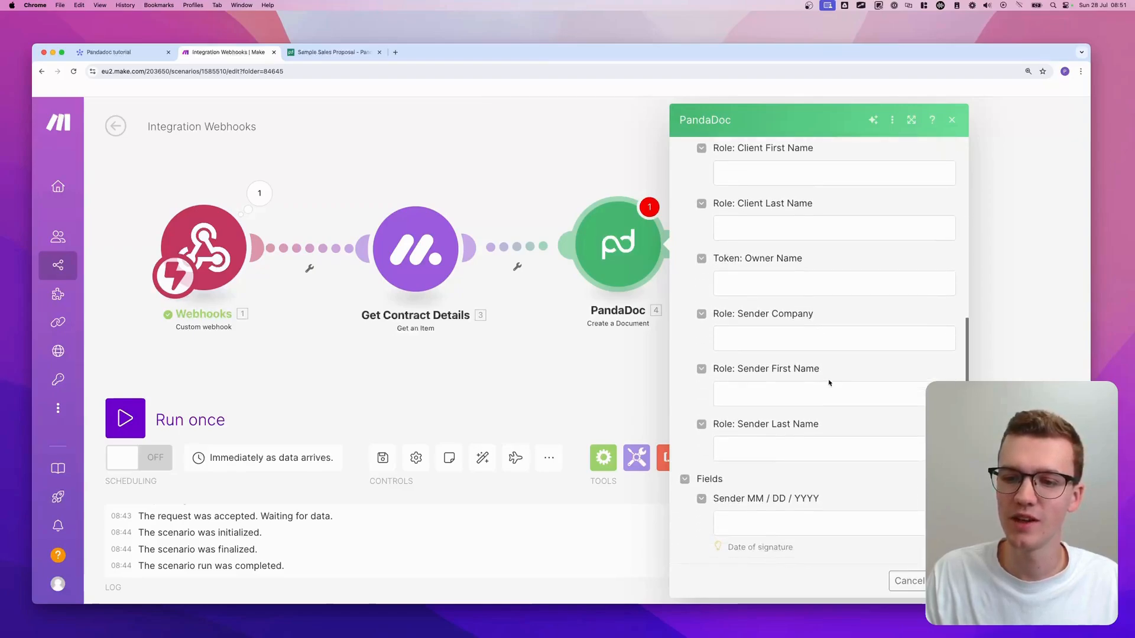
{"action": "scroll", "coordinate": [829, 379], "scroll_direction": "down", "scroll_amount": 11}
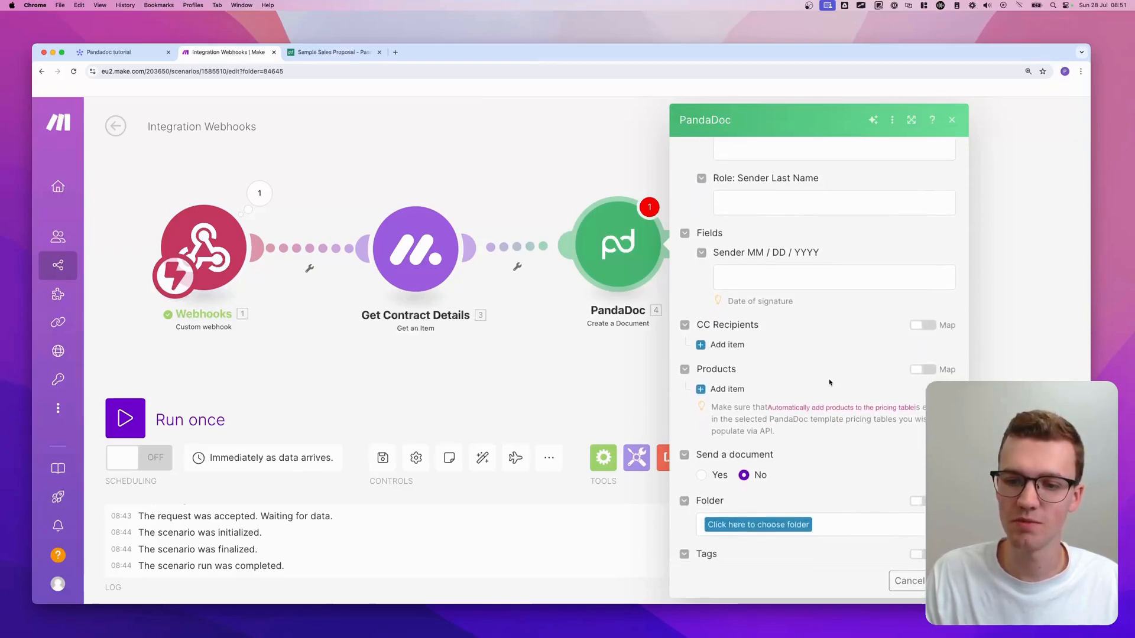
{"action": "scroll", "coordinate": [829, 383], "scroll_direction": "up", "scroll_amount": 20}
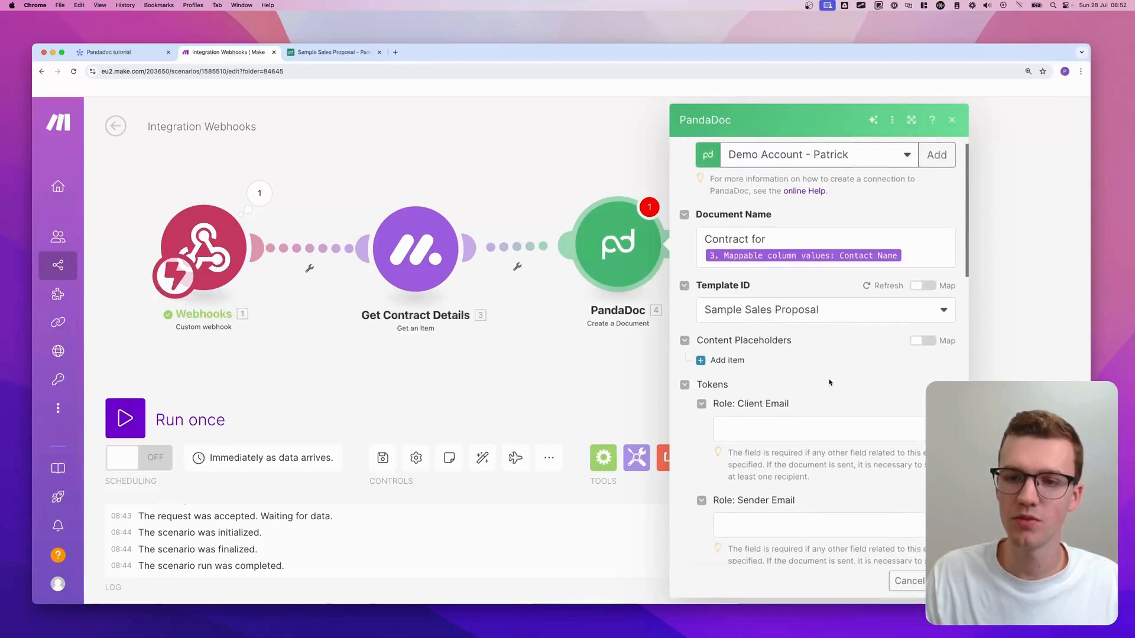
{"action": "scroll", "coordinate": [825, 378], "scroll_direction": "down", "scroll_amount": 1}
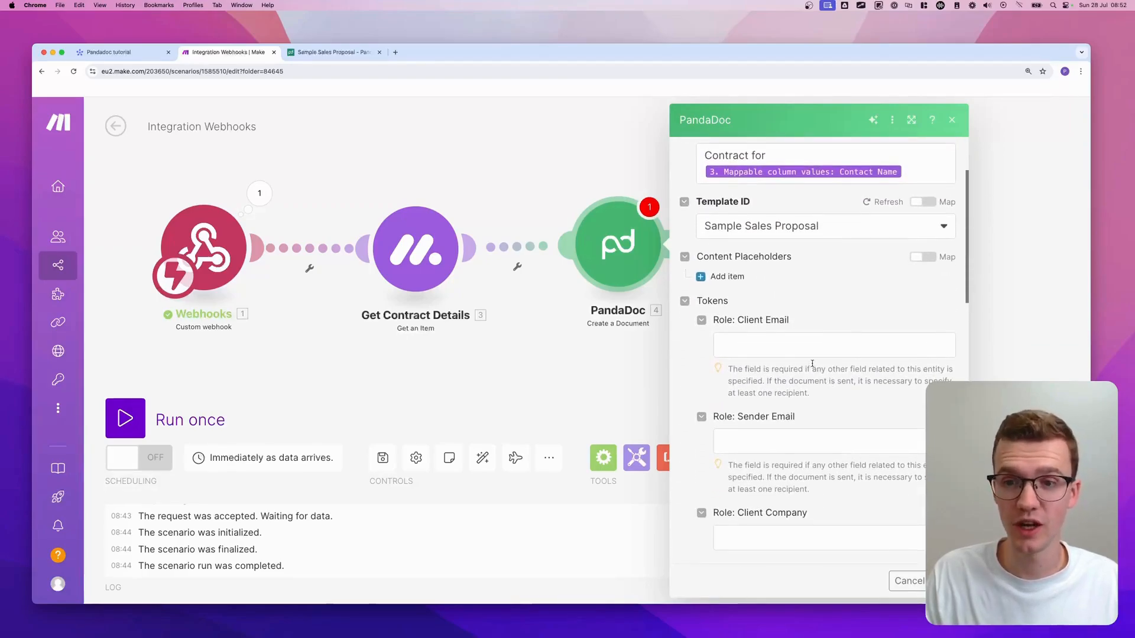
{"action": "scroll", "coordinate": [813, 364], "scroll_direction": "down", "scroll_amount": 1}
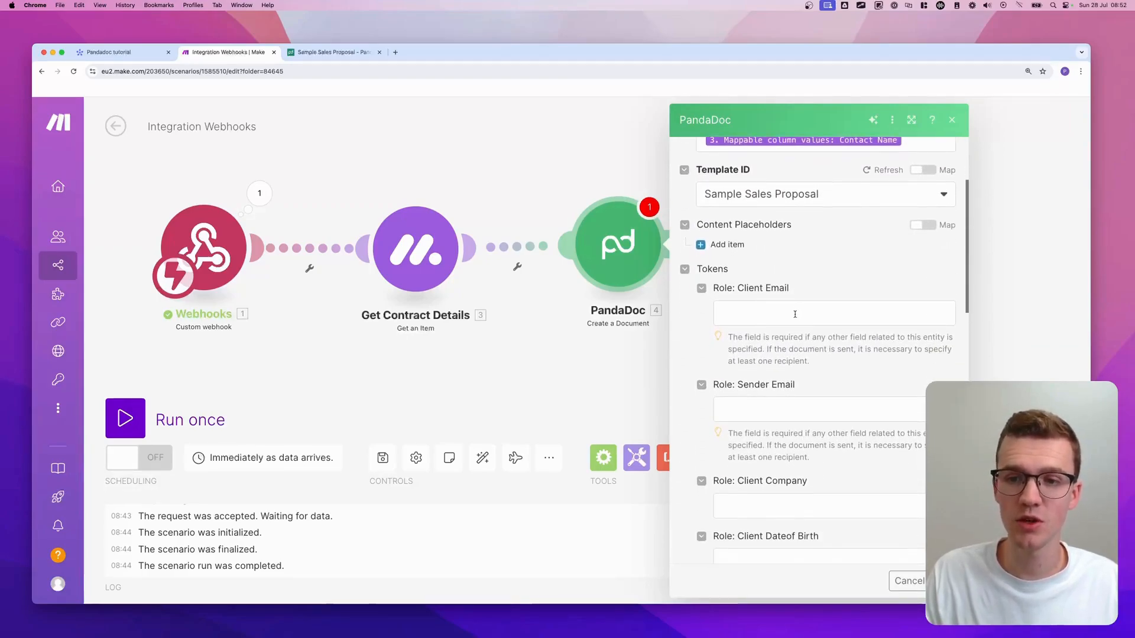
{"action": "left_click", "coordinate": [109, 52]}
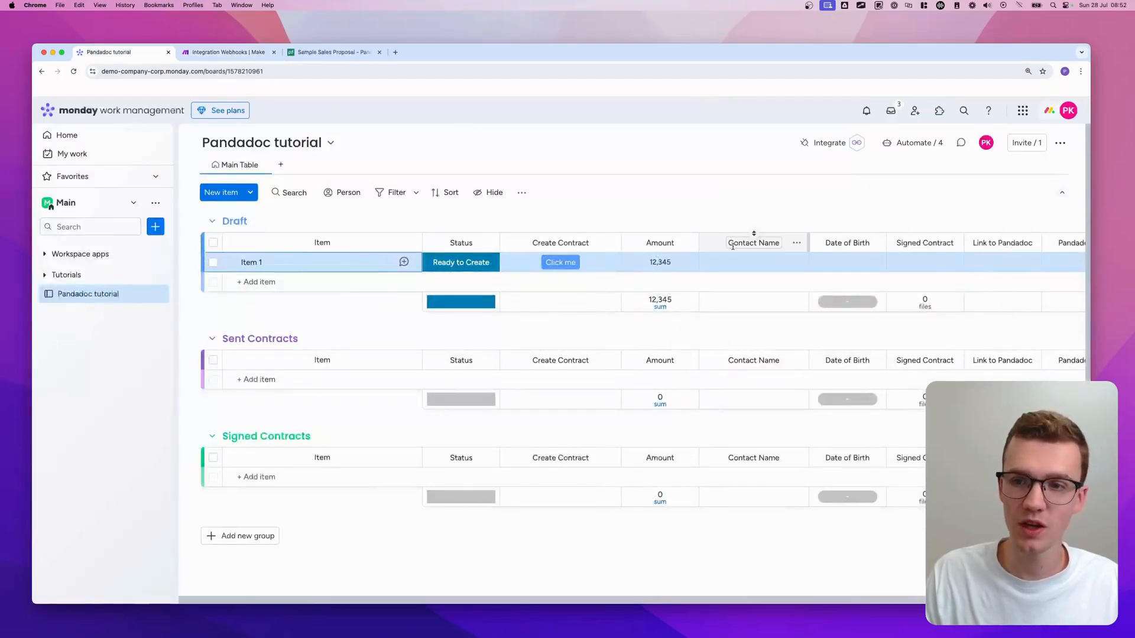
- Add an Email column right after Contact Name and rename it Client email
{"action": "scroll", "coordinate": [769, 237], "scroll_direction": "right", "scroll_amount": 3}
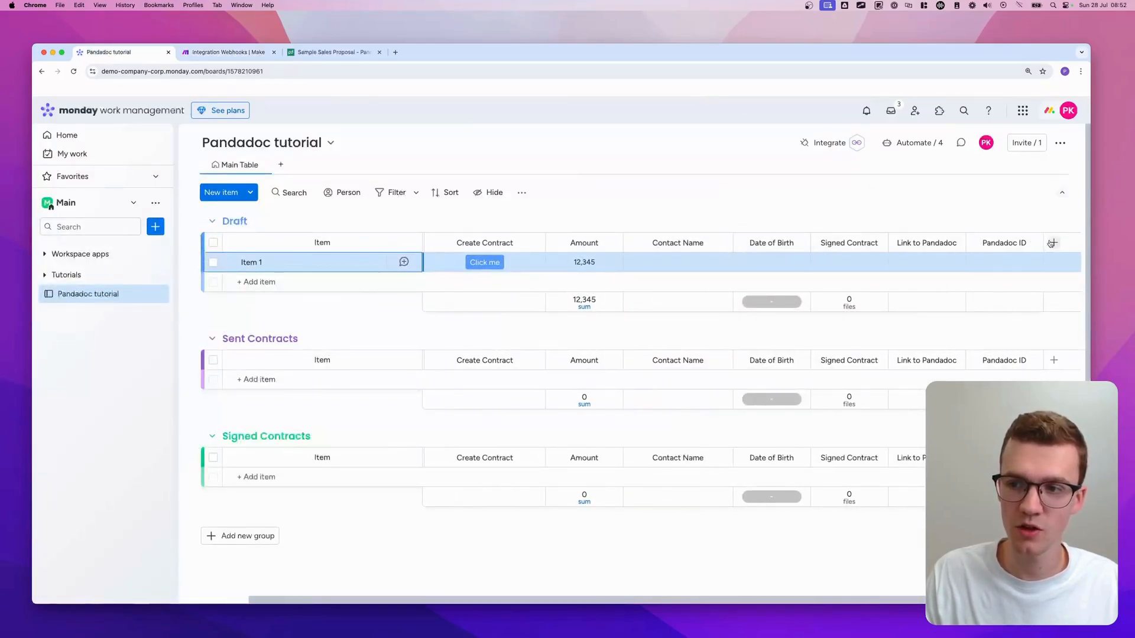
{"action": "left_click", "coordinate": [1054, 242]}
{"action": "type", "text": "email"}
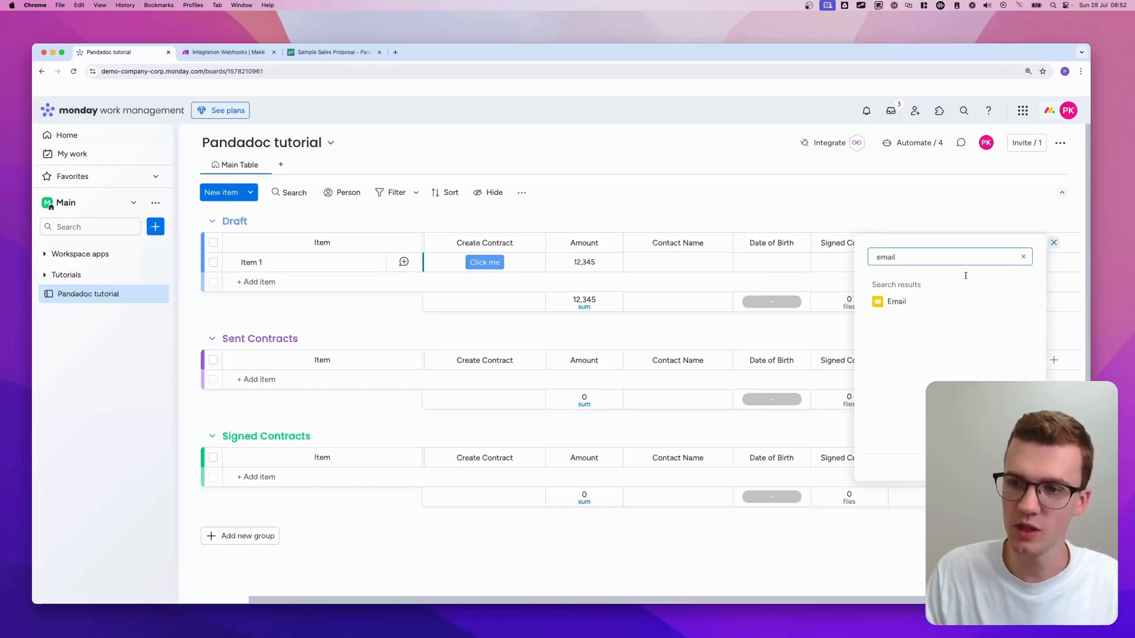
{"action": "left_click", "coordinate": [948, 295]}
{"action": "left_click_drag", "start_coordinate": [857, 243], "coordinate": [700, 242]}
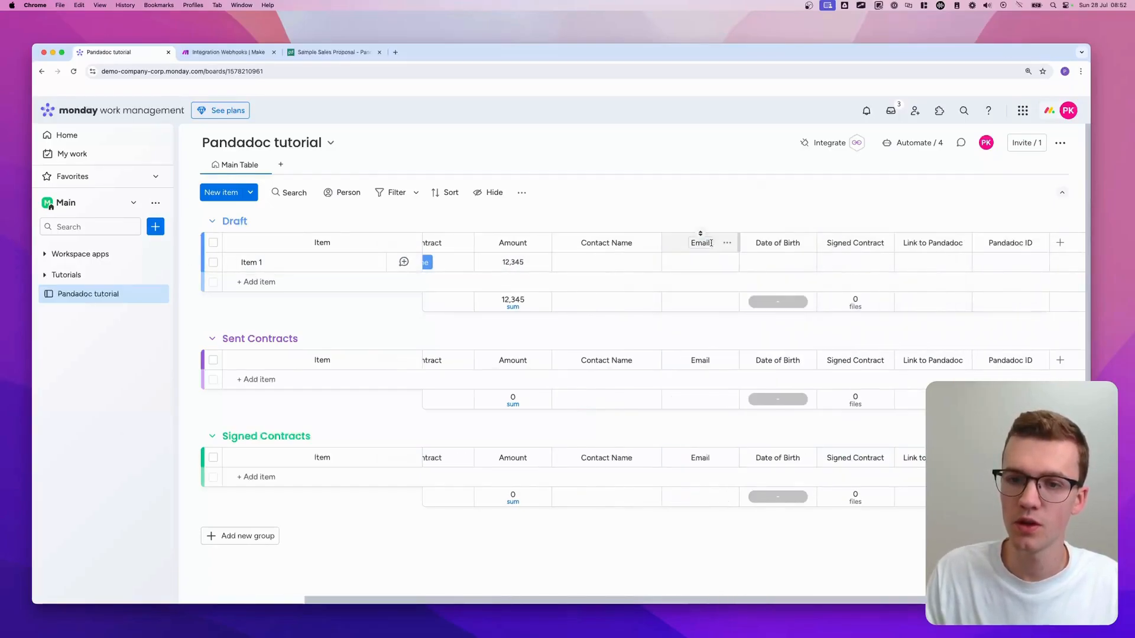
{"action": "left_click", "coordinate": [687, 242]}
{"action": "type", "text": "Client e"}
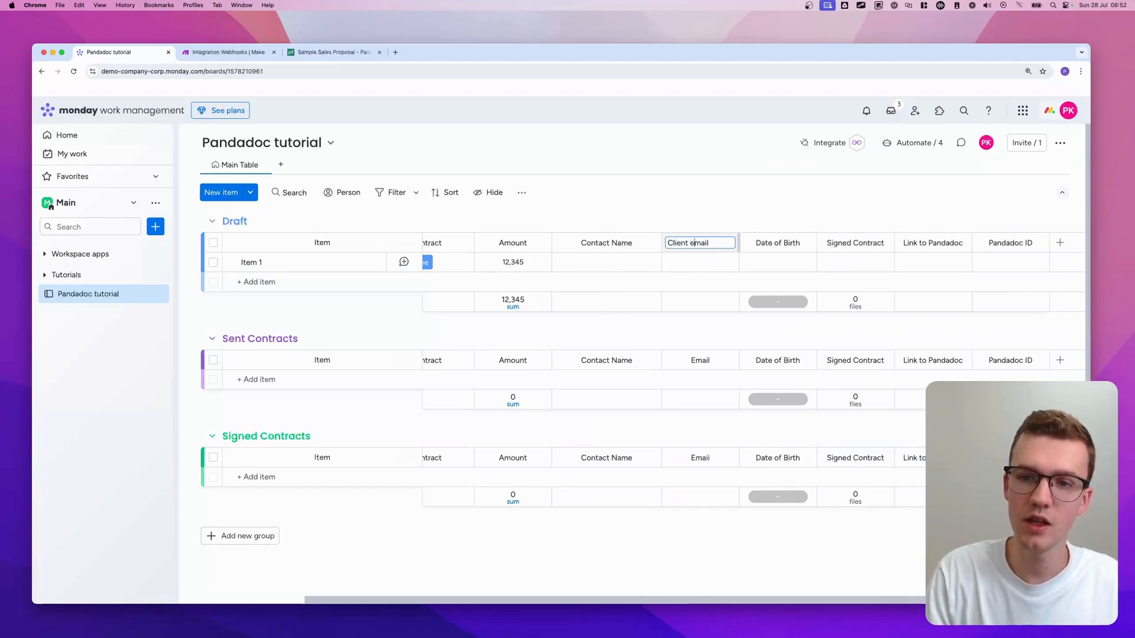
{"action": "key", "text": "Return"}
- Fill in Item 1's email address in the Client email column and widen the column to fit
{"action": "left_click", "coordinate": [700, 262]}
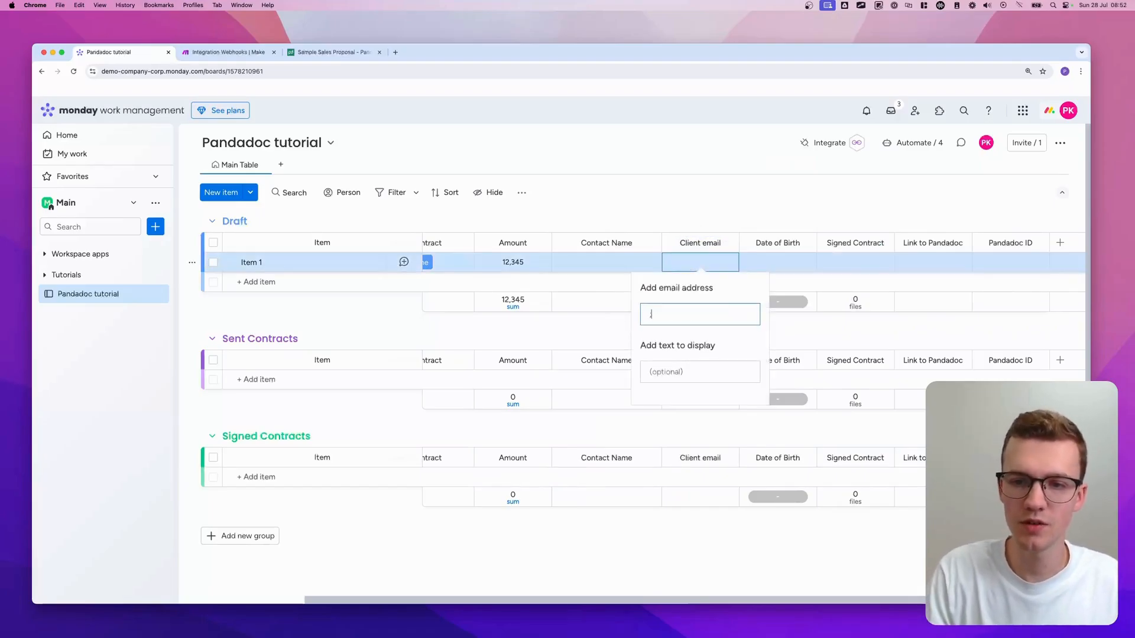
{"action": "type", "text": "pat"}
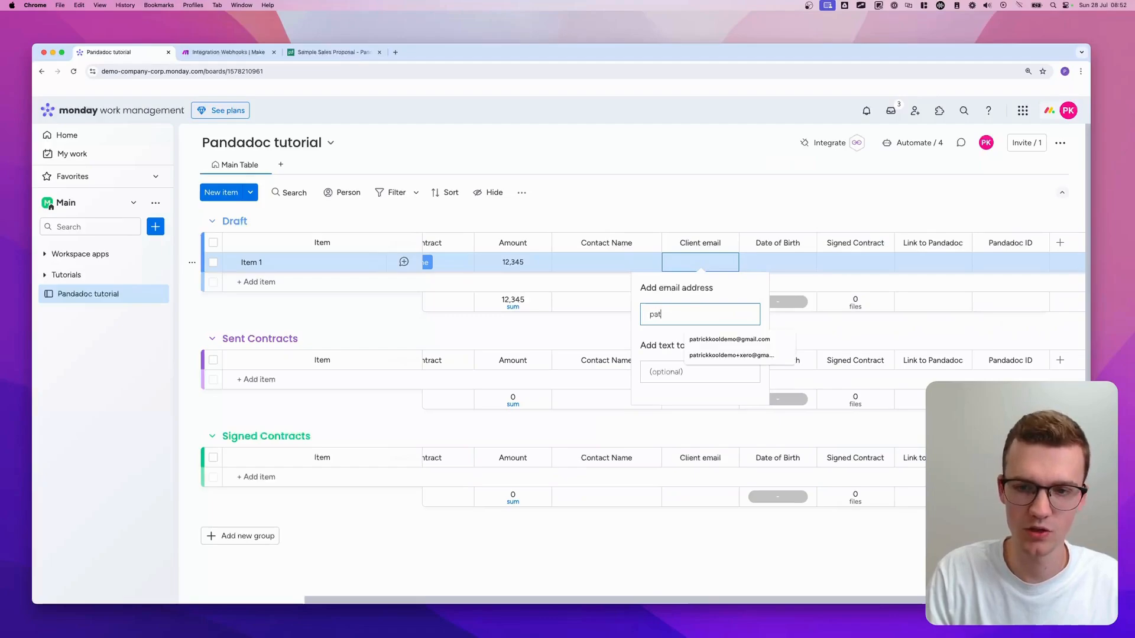
{"action": "type", "text": "rick"}
{"action": "key", "text": "Down"}
{"action": "key", "text": "Return"}
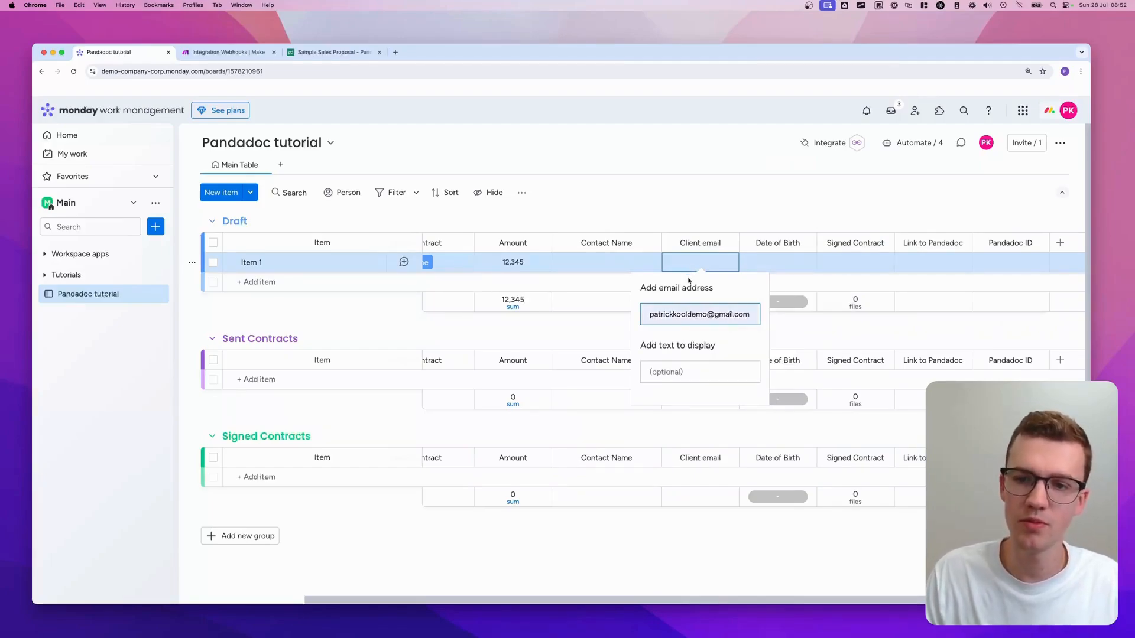
{"action": "left_click", "coordinate": [711, 212]}
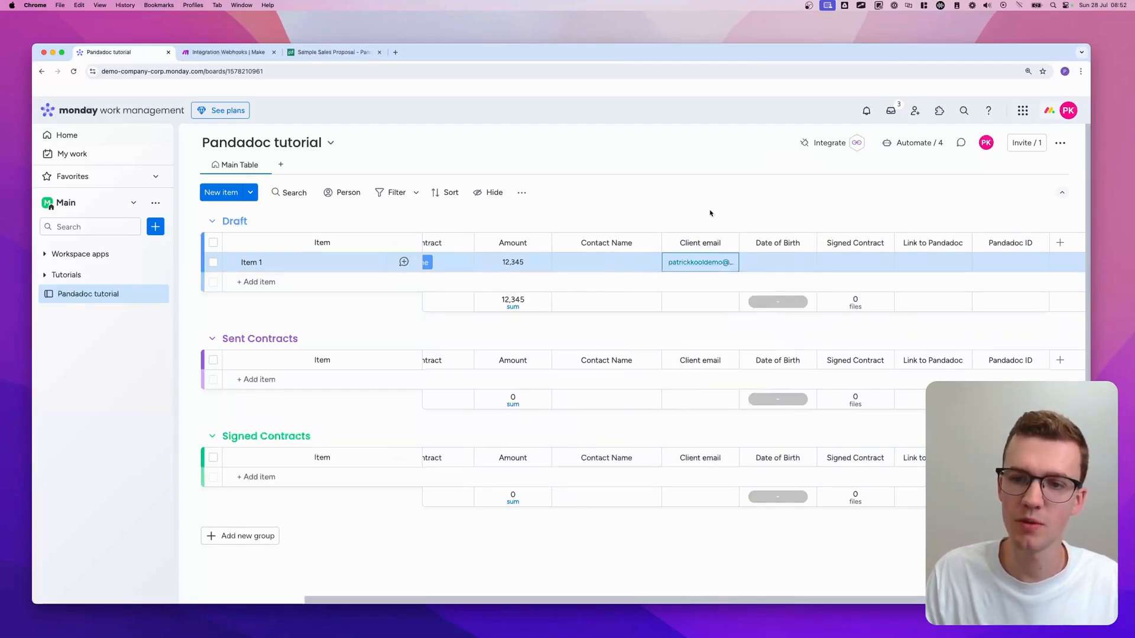
{"action": "double_click", "coordinate": [738, 238]}
{"action": "left_click", "coordinate": [203, 52]}
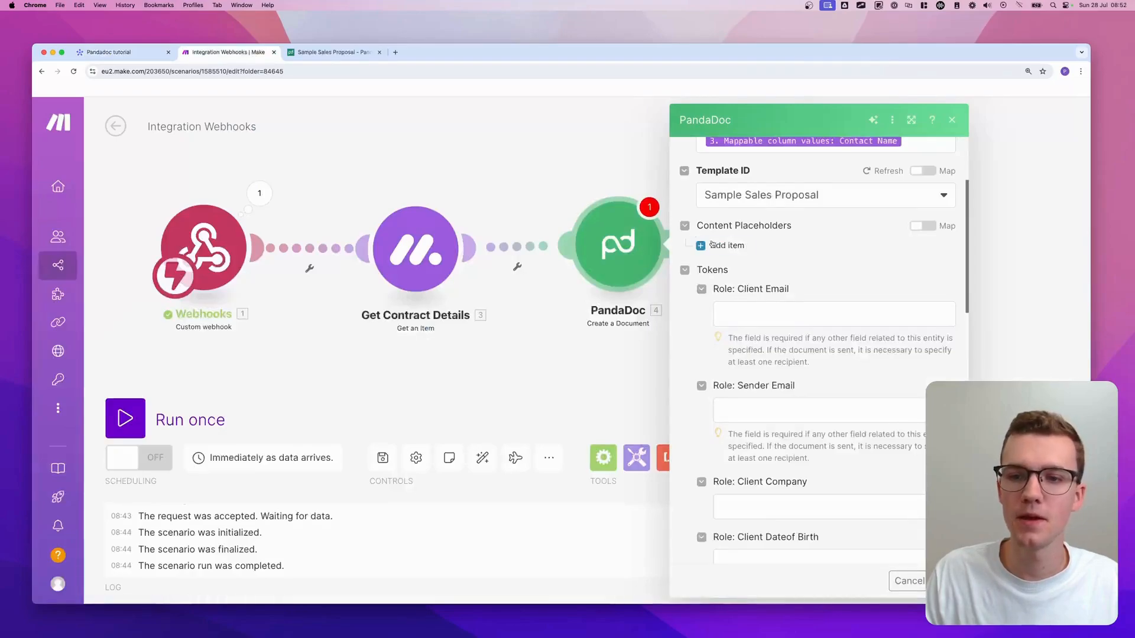
- Enter the sender's email address in PandaDoc's Role: Sender Email token and review the mappable contract fields
{"action": "scroll", "coordinate": [712, 244], "scroll_direction": "down", "scroll_amount": 2}
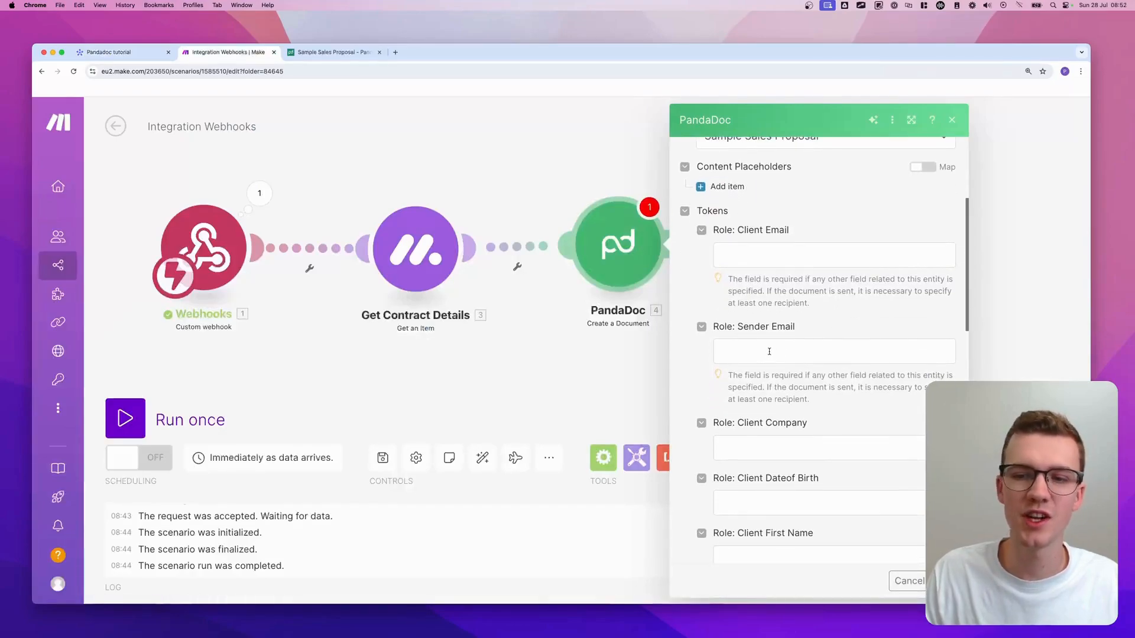
{"action": "left_click", "coordinate": [769, 351]}
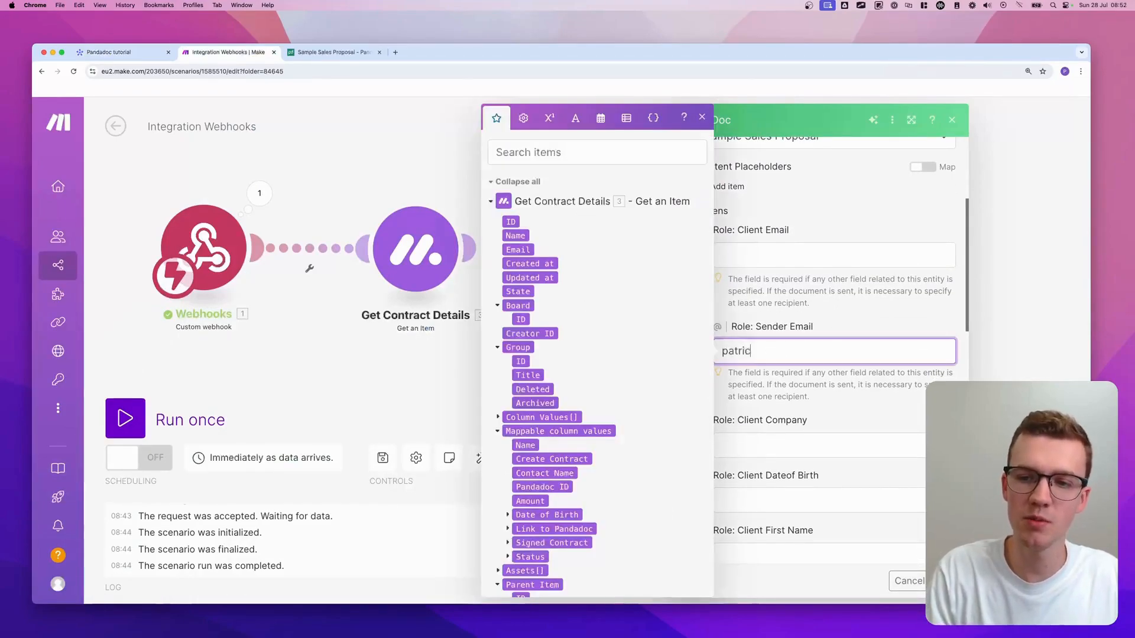
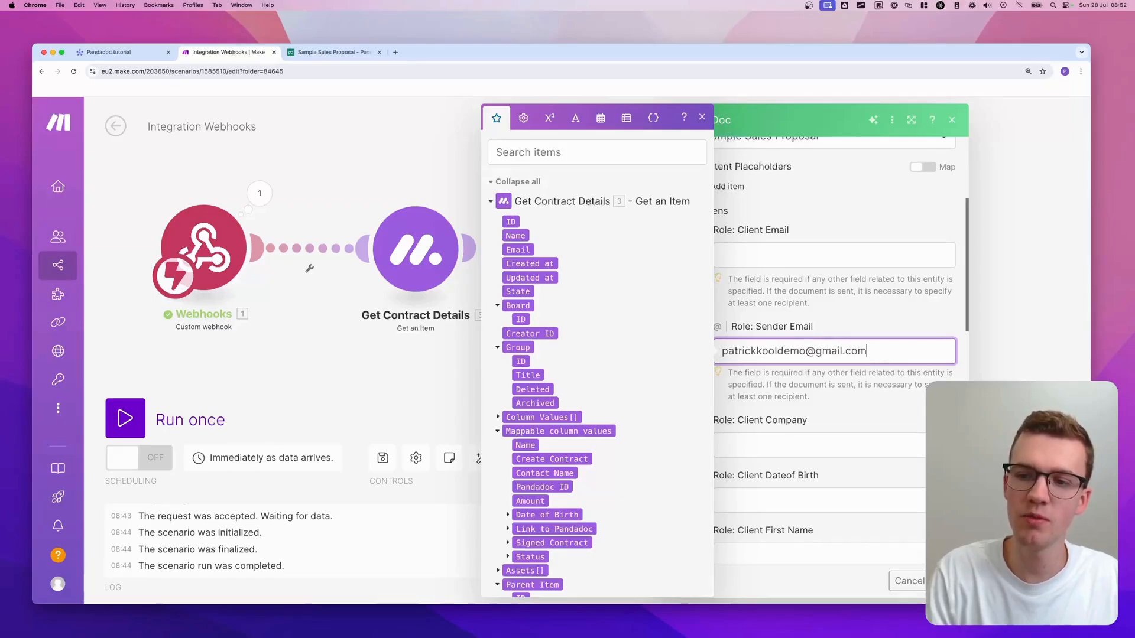
{"action": "left_click", "coordinate": [823, 322]}
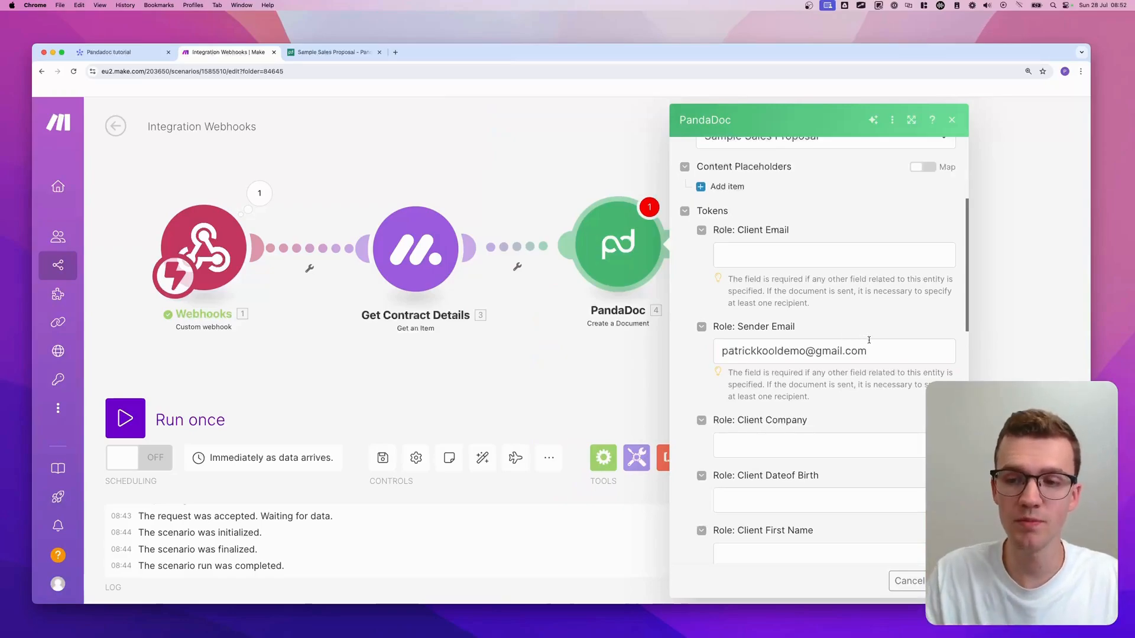
{"action": "left_click", "coordinate": [893, 349]}
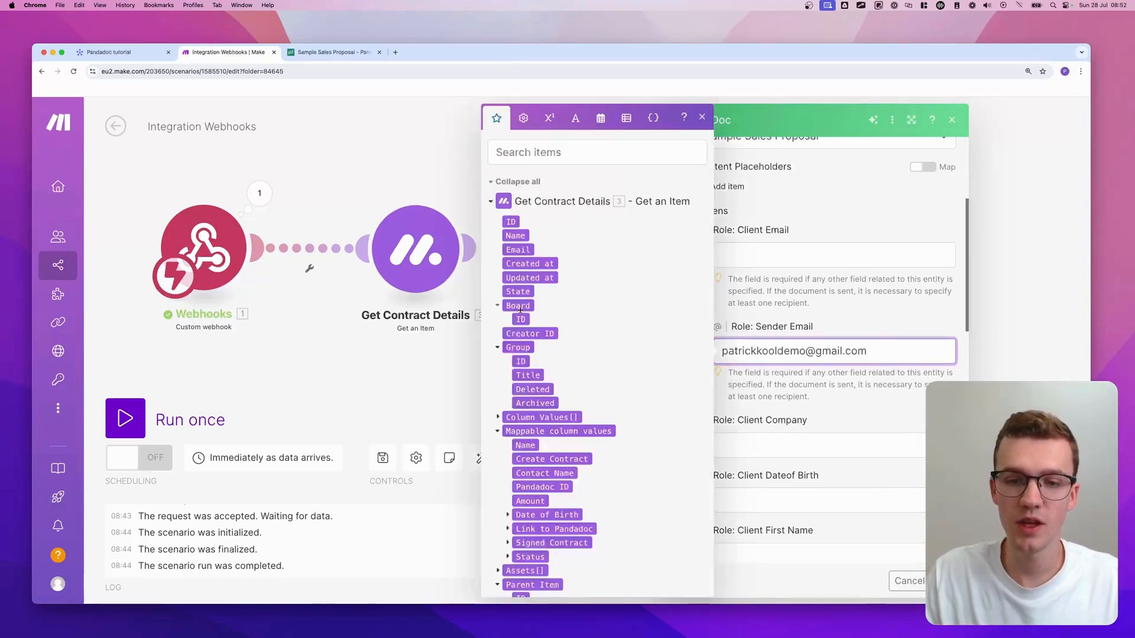
{"action": "scroll", "coordinate": [548, 461], "scroll_direction": "down", "scroll_amount": 10}
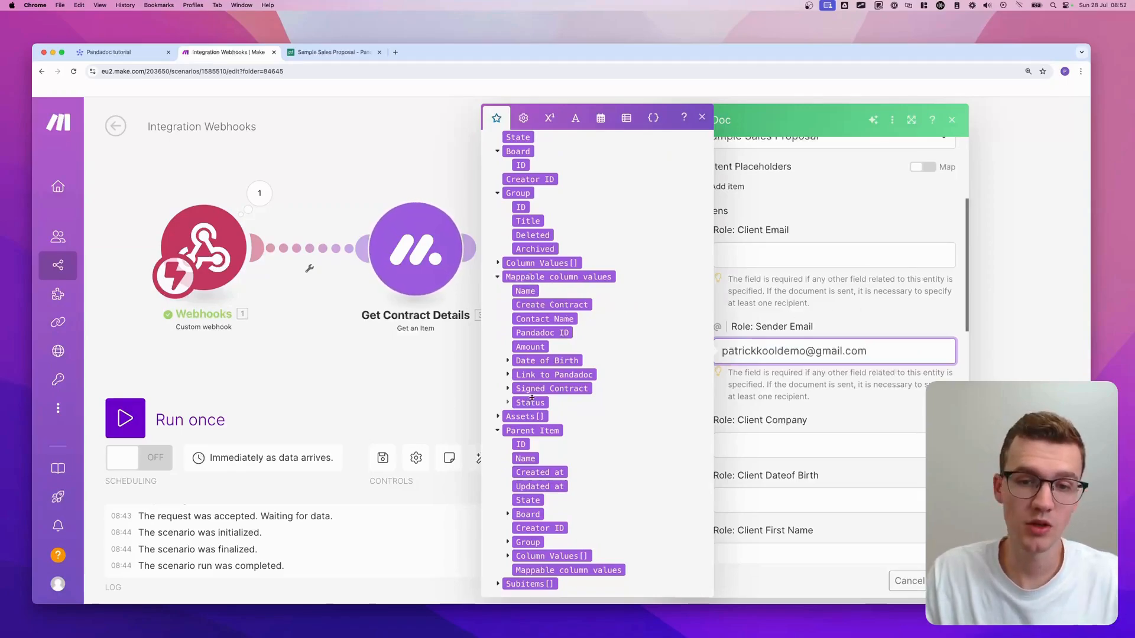
{"action": "scroll", "coordinate": [566, 383], "scroll_direction": "up", "scroll_amount": 1}
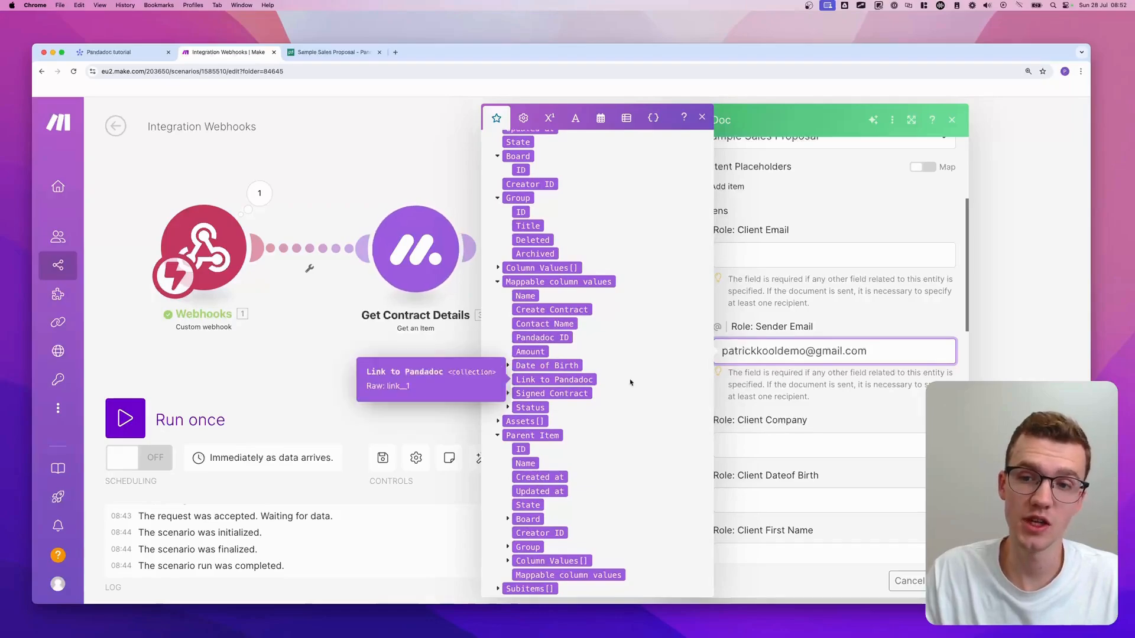
{"action": "left_click", "coordinate": [907, 289]}
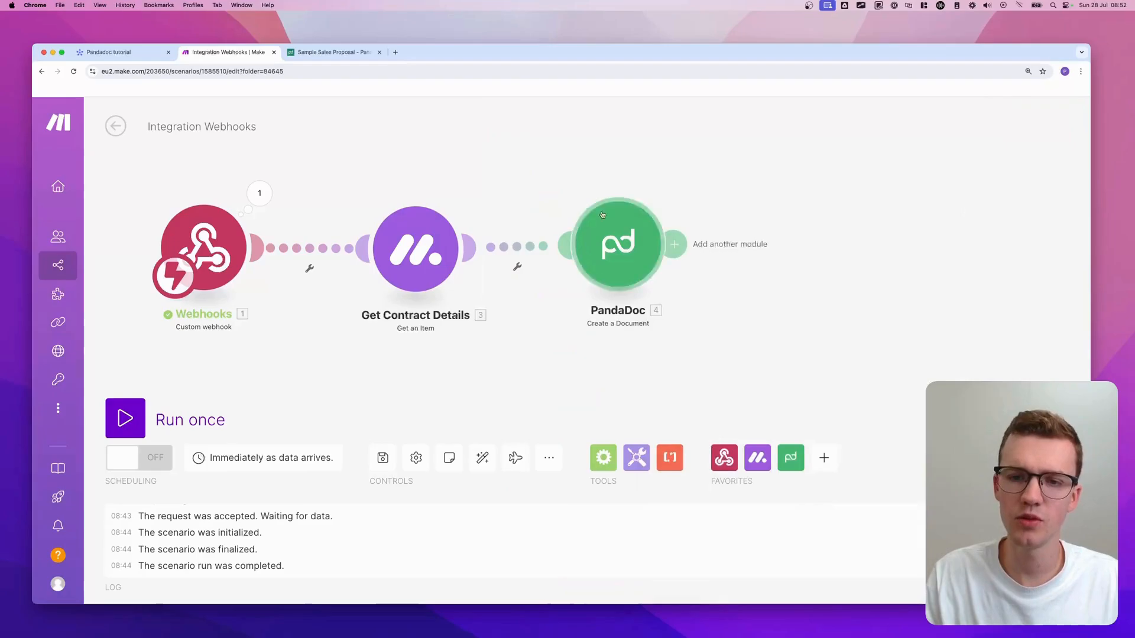
- Run the three-module scenario once so it listens for data, then switch to the Pandadoc tutorial tab
{"action": "scroll", "coordinate": [481, 322], "scroll_direction": "left", "scroll_amount": 1}
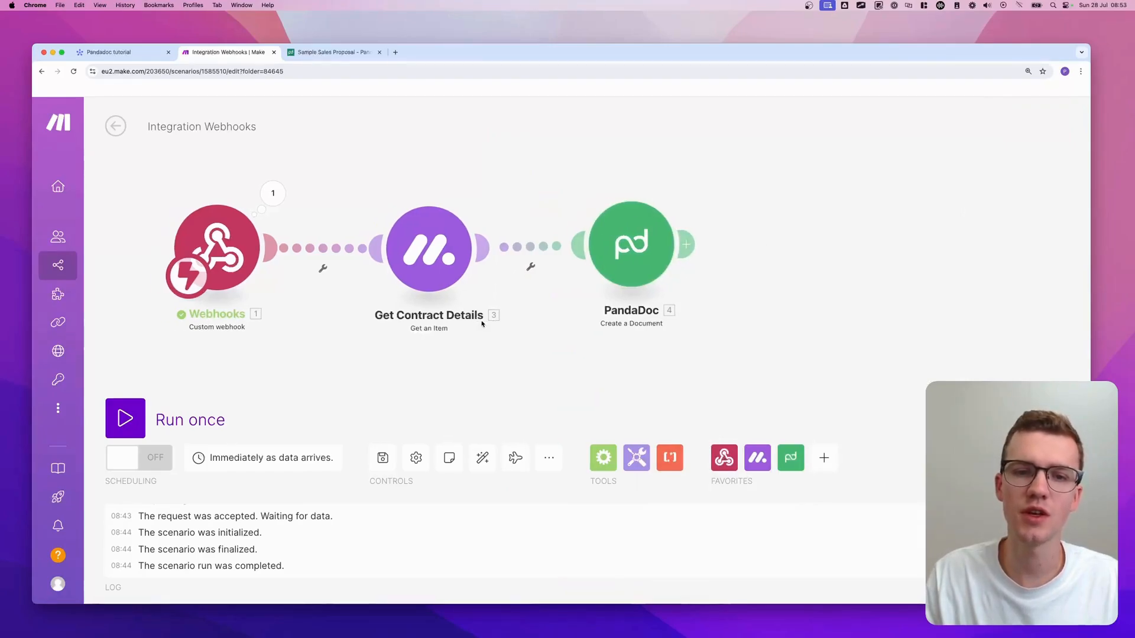
{"action": "left_click", "coordinate": [188, 414]}
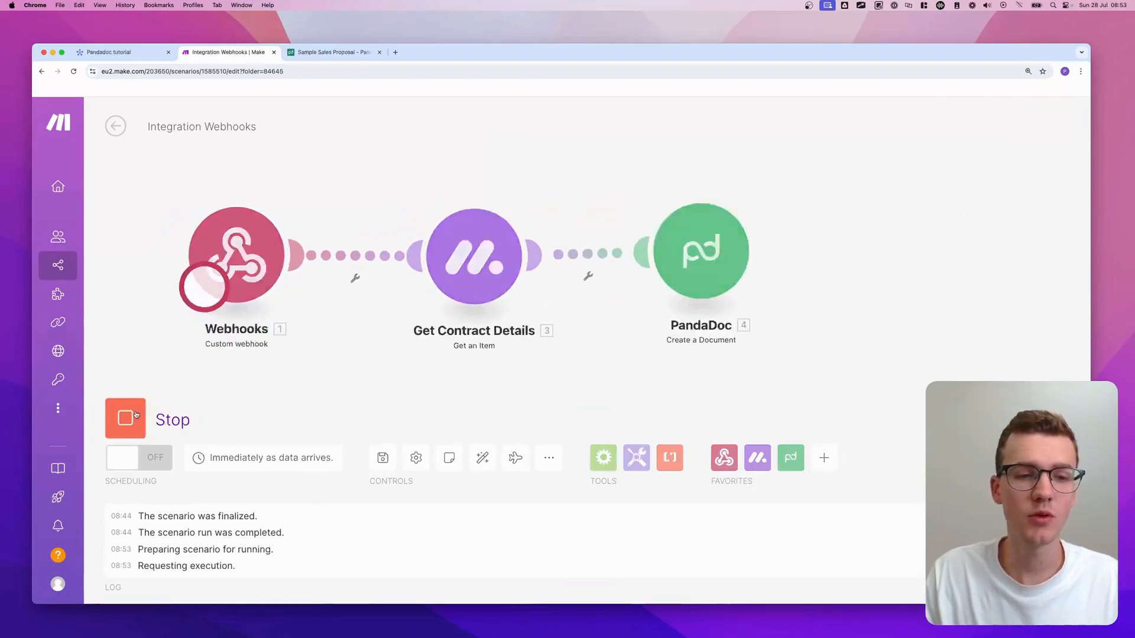
{"action": "left_click", "coordinate": [112, 52]}
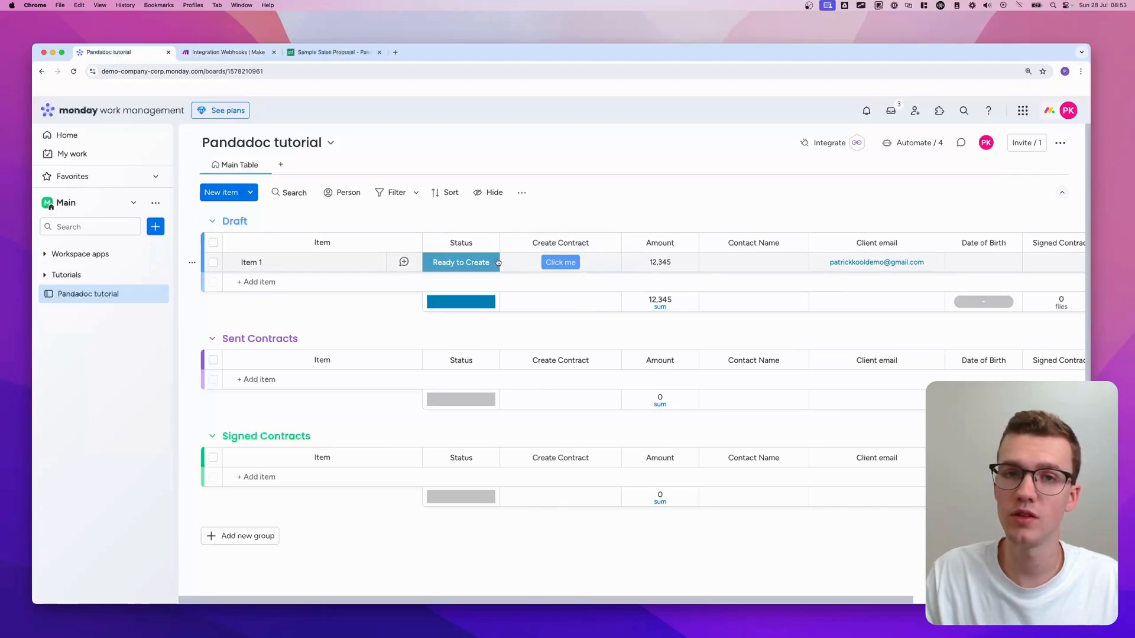
- Press Click me on Item 1 and set its Status to Draft, then return to Make's run results
{"action": "left_click", "coordinate": [561, 268]}
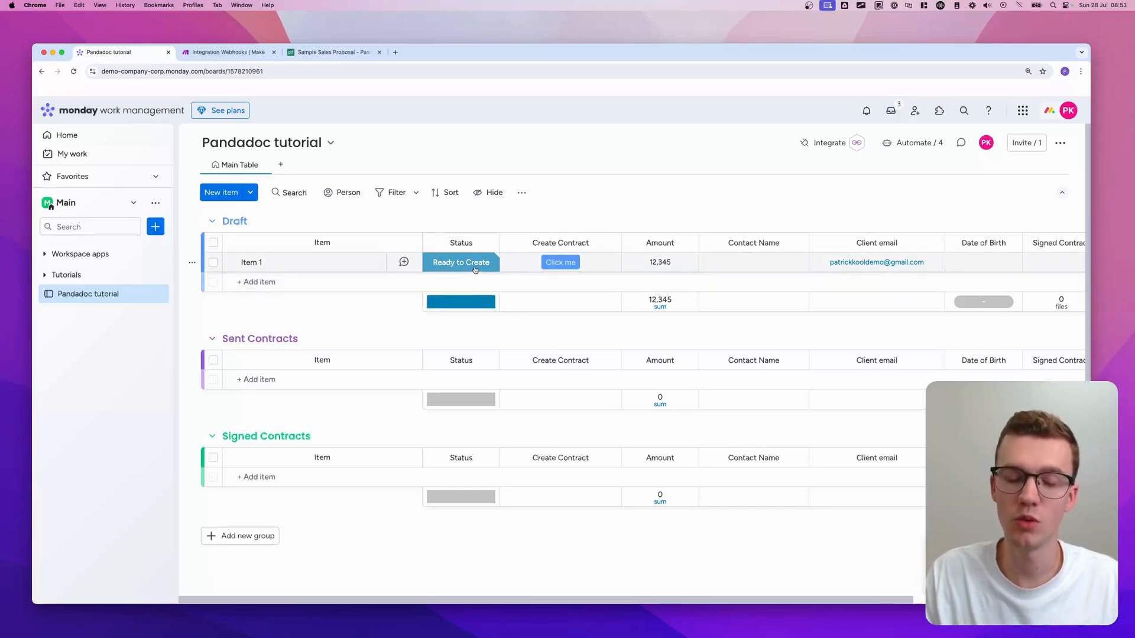
{"action": "left_click", "coordinate": [475, 270]}
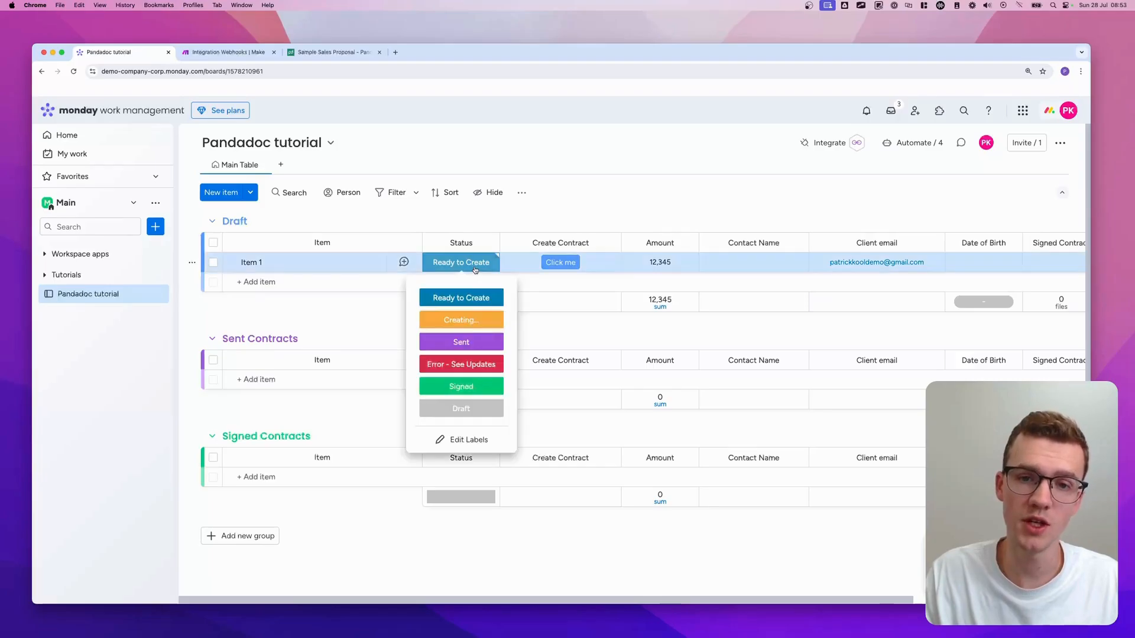
{"action": "left_click", "coordinate": [461, 408]}
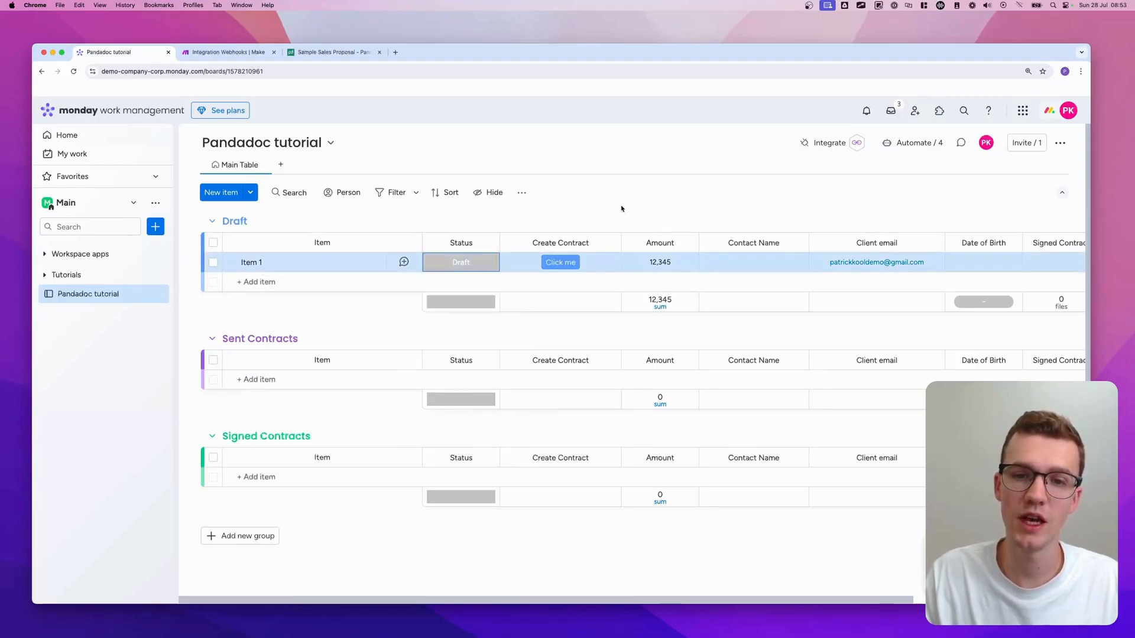
{"action": "left_click", "coordinate": [228, 52]}
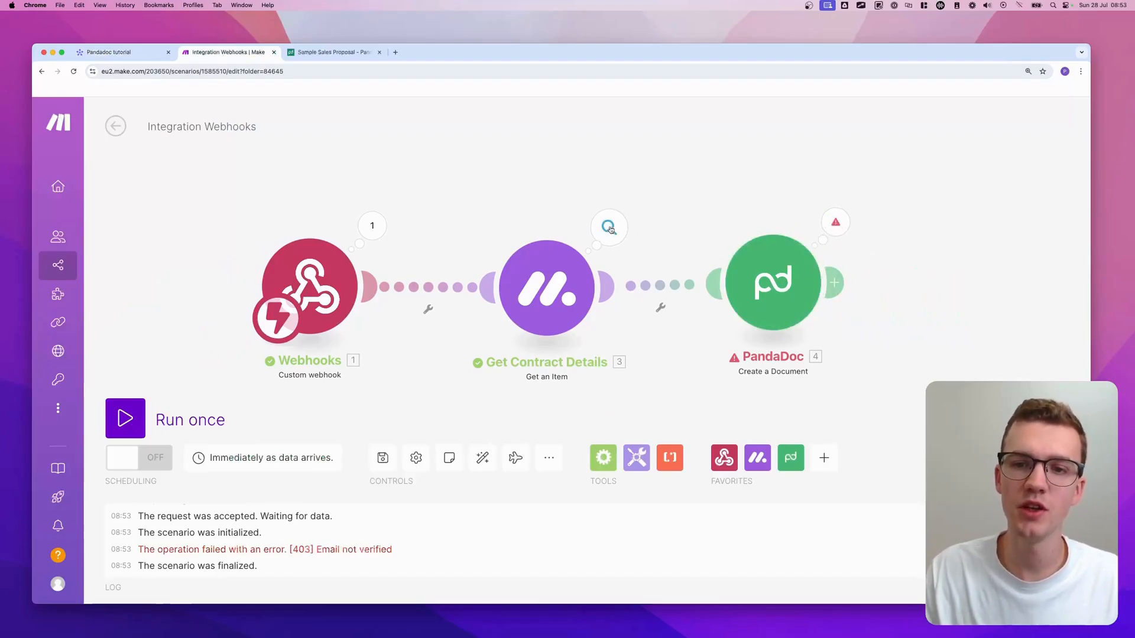
- Inspect Get Contract Details' output, expanding Mappable column values and email__1, then switch to the monday board
{"action": "left_click", "coordinate": [609, 228]}
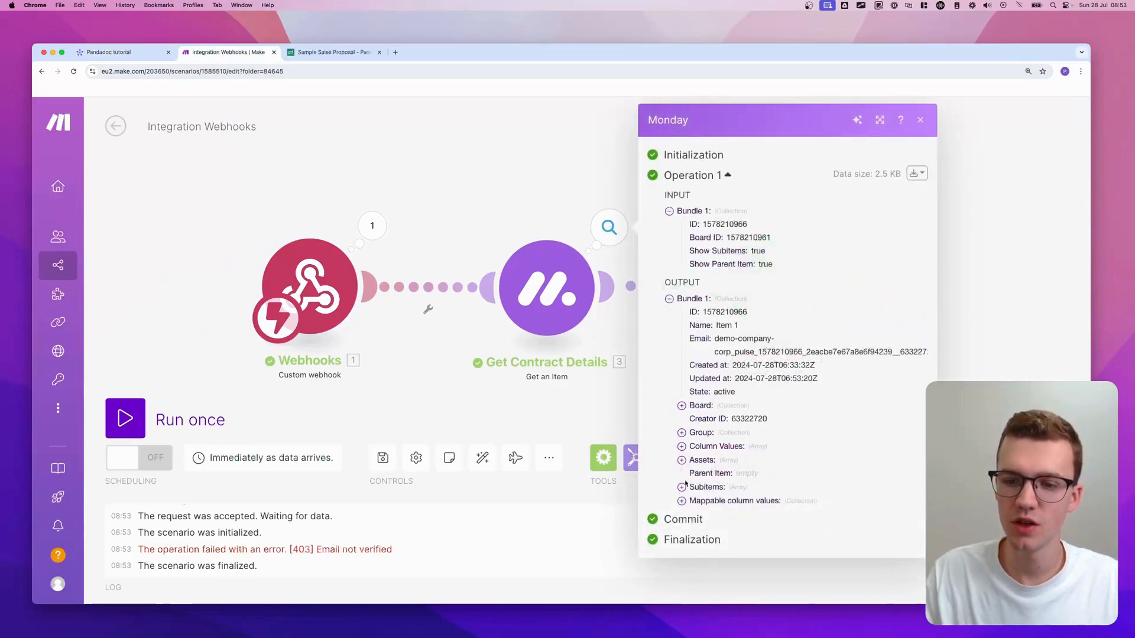
{"action": "left_click", "coordinate": [714, 500]}
{"action": "scroll", "coordinate": [749, 448], "scroll_direction": "down", "scroll_amount": 3}
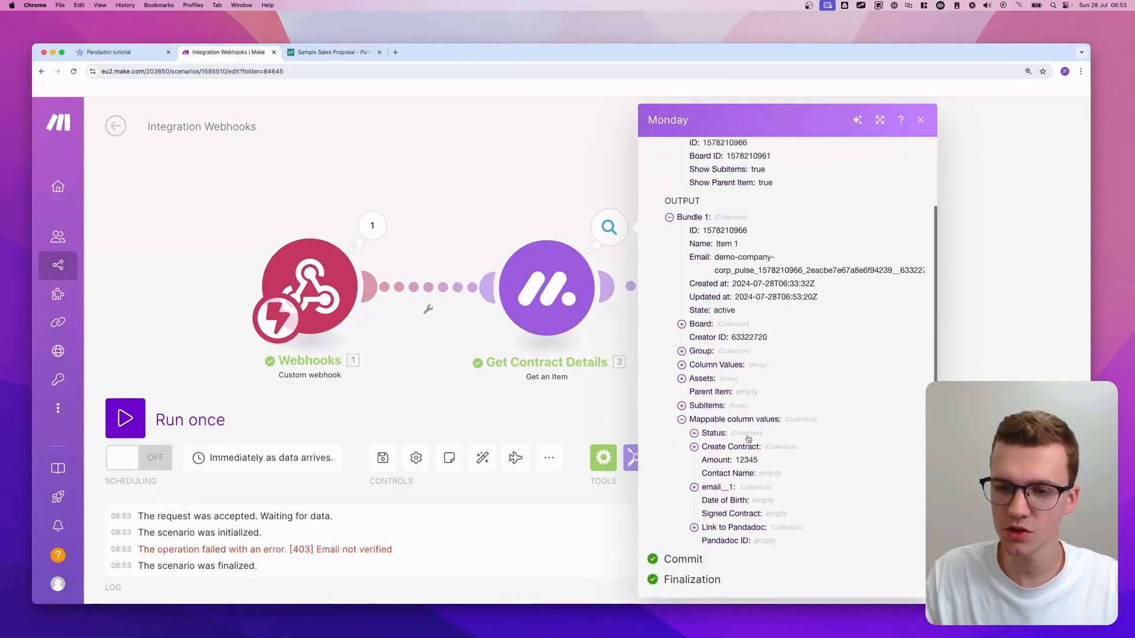
{"action": "left_click", "coordinate": [733, 489]}
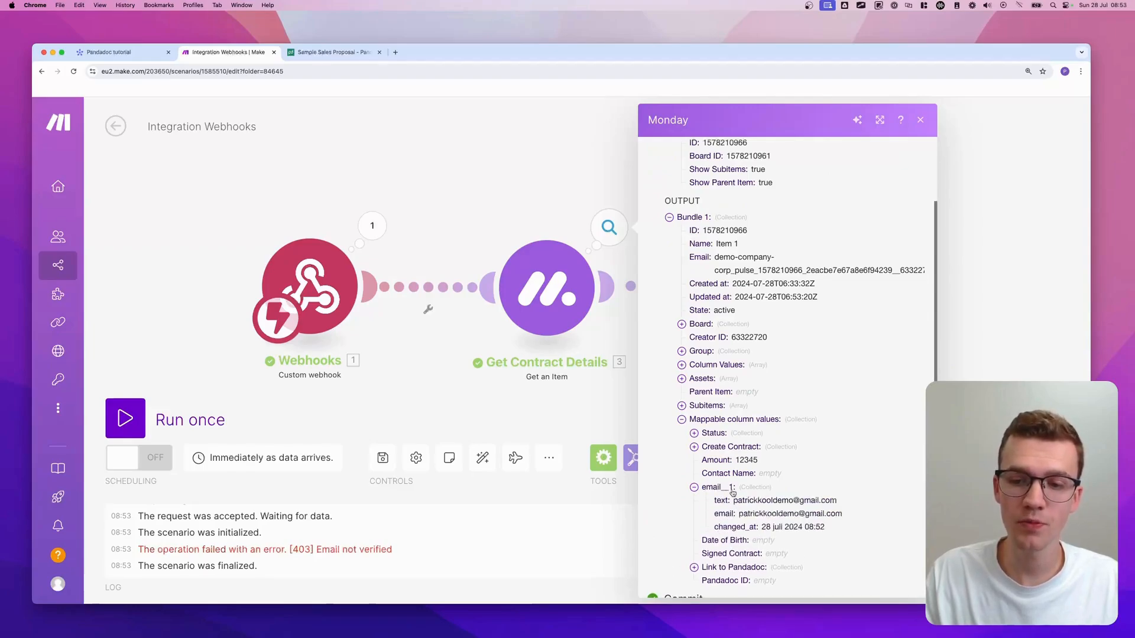
{"action": "left_click", "coordinate": [136, 53]}
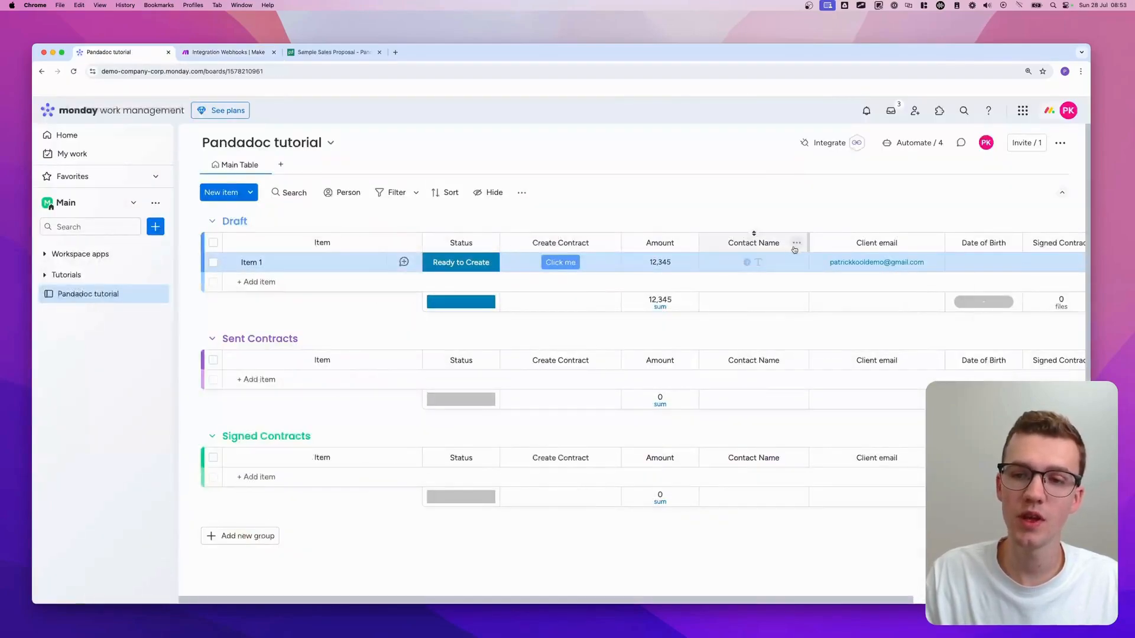
- Check the Contact Name column's ID and enable Developer mode in monday.labs
{"action": "left_click", "coordinate": [796, 244]}
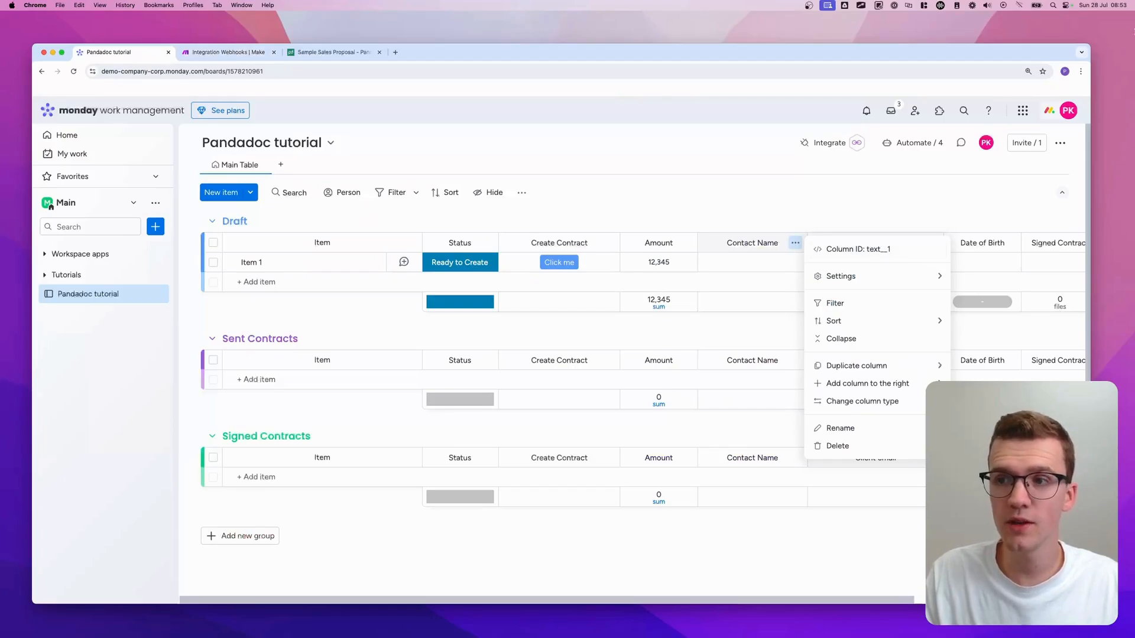
{"action": "left_click", "coordinate": [1062, 110]}
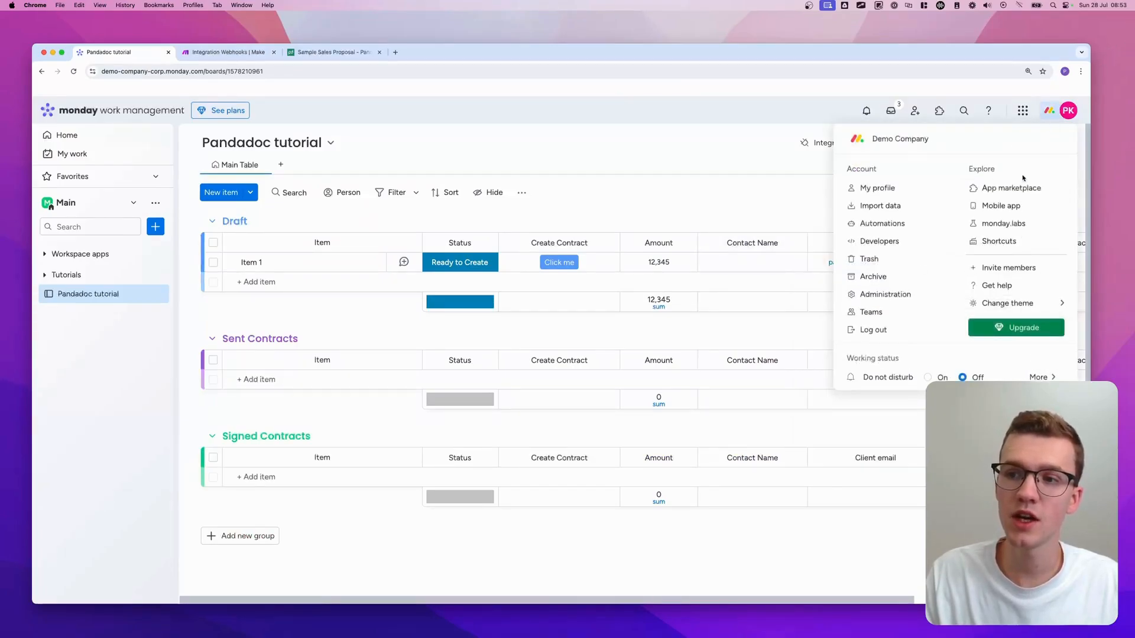
{"action": "left_click", "coordinate": [1003, 223]}
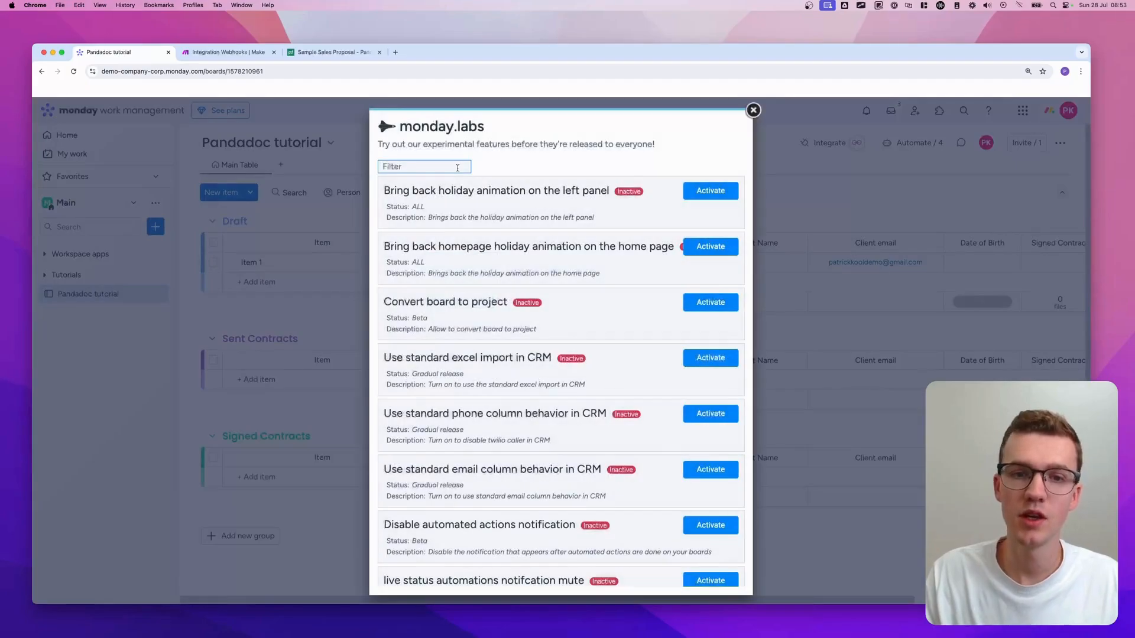
{"action": "type", "text": "developer"}
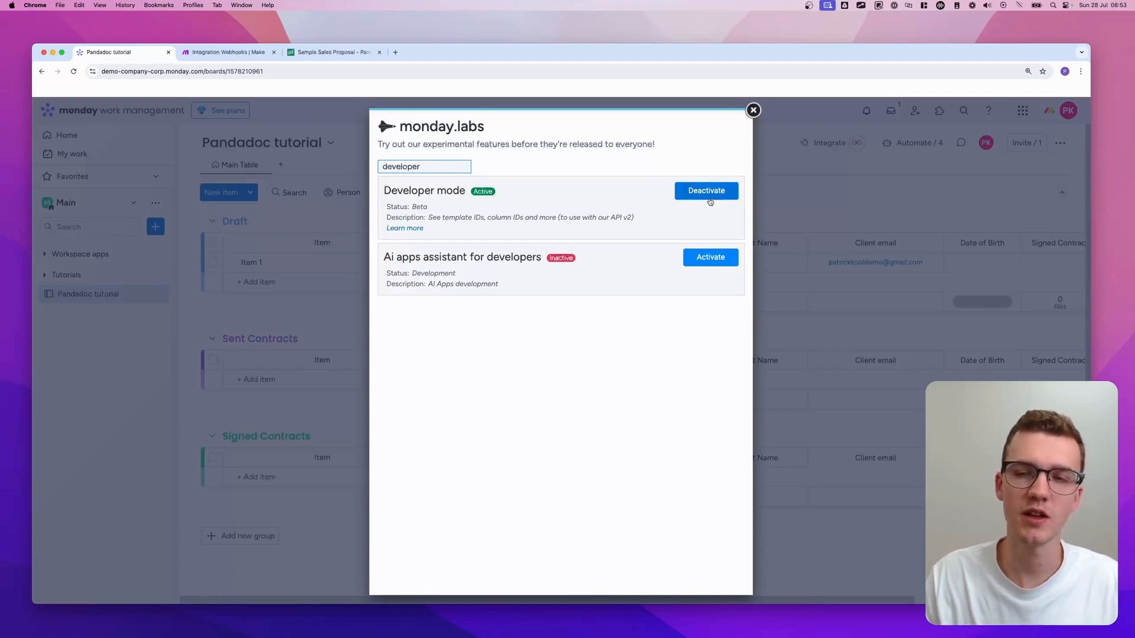
{"action": "left_click", "coordinate": [753, 110]}
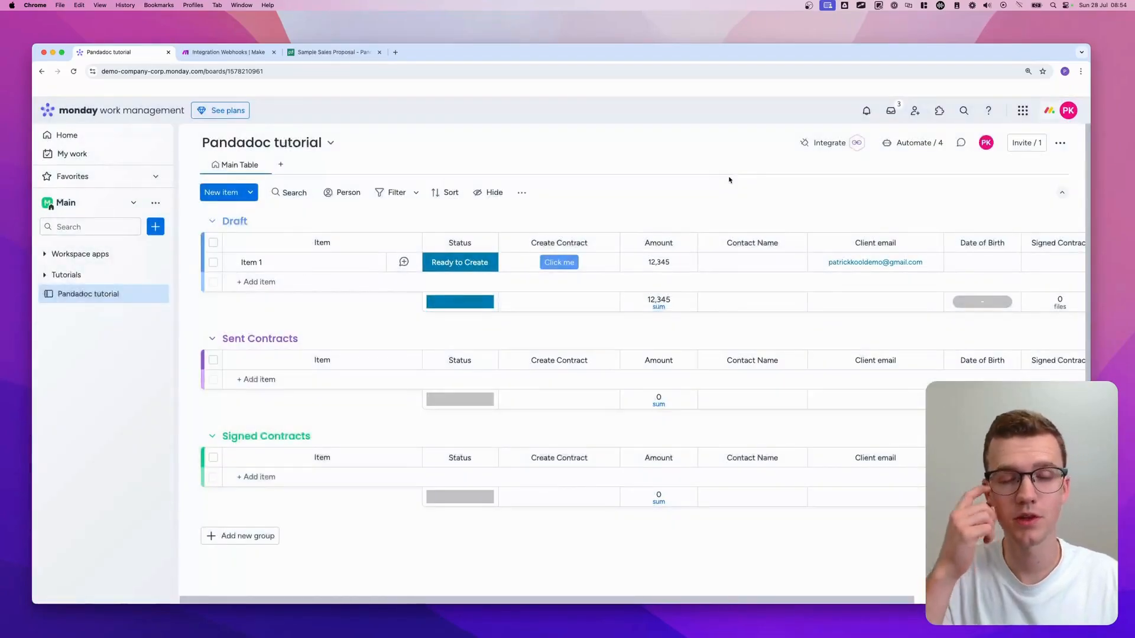
- Read the Client email column's ID (email__1) and return to the Make scenario
{"action": "scroll", "coordinate": [846, 231], "scroll_direction": "right", "scroll_amount": 2}
{"action": "left_click", "coordinate": [898, 243]}
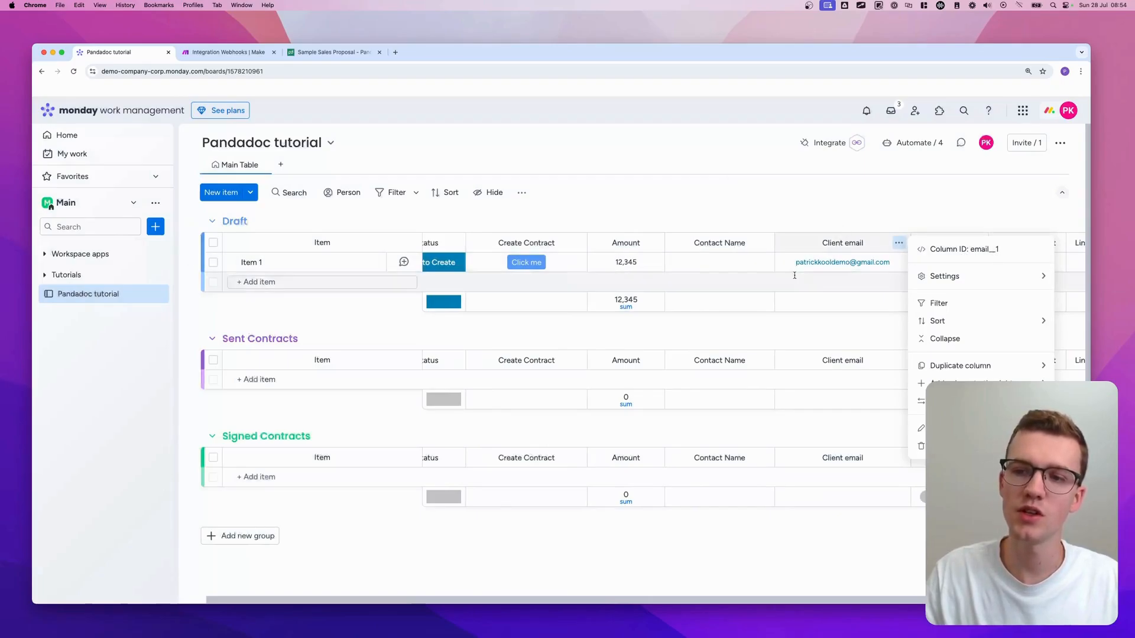
{"action": "left_click", "coordinate": [849, 216]}
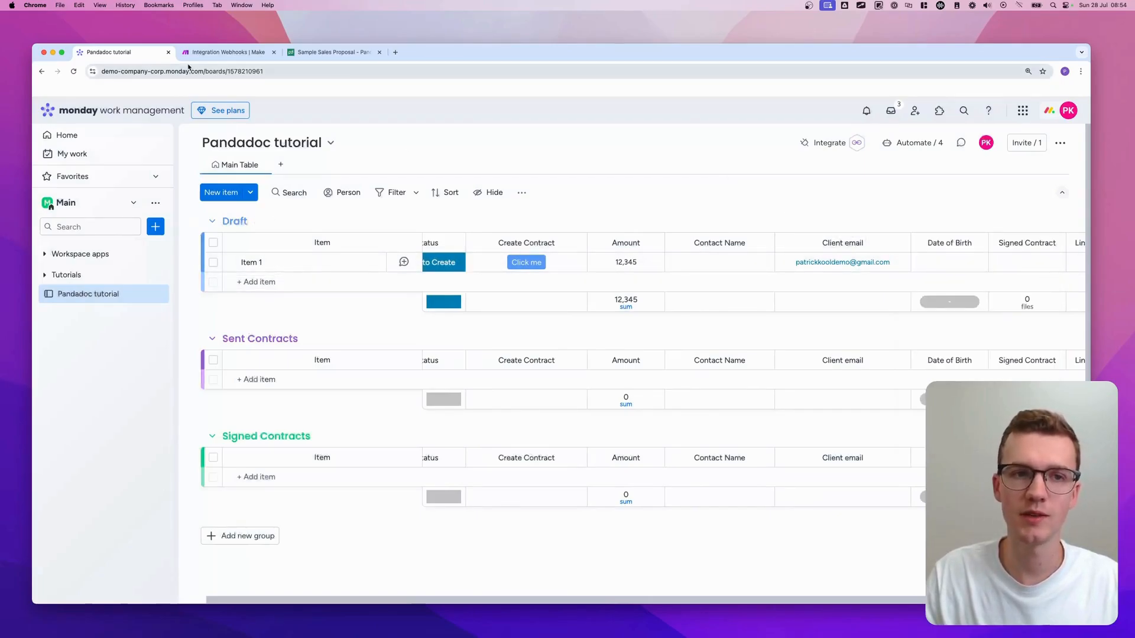
{"action": "left_click", "coordinate": [228, 52]}
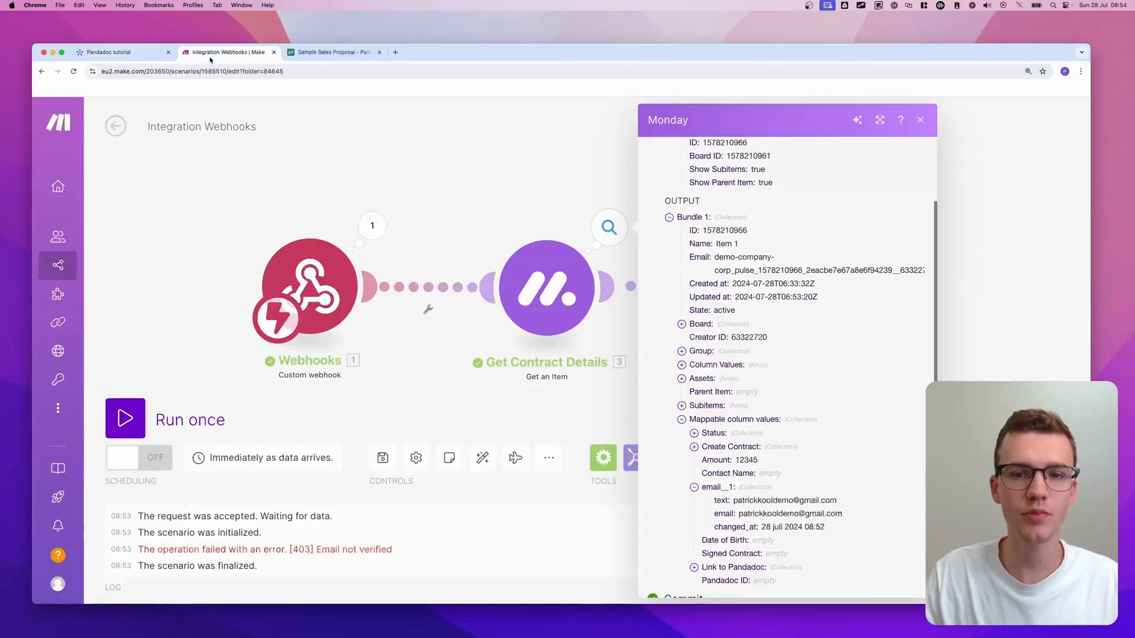
- Close the output details, pan the canvas, and open the PandaDoc Create a Document settings
{"action": "left_click", "coordinate": [540, 160]}
{"action": "left_click_drag", "start_coordinate": [644, 219], "coordinate": [449, 139]}
{"action": "left_click", "coordinate": [550, 219]}
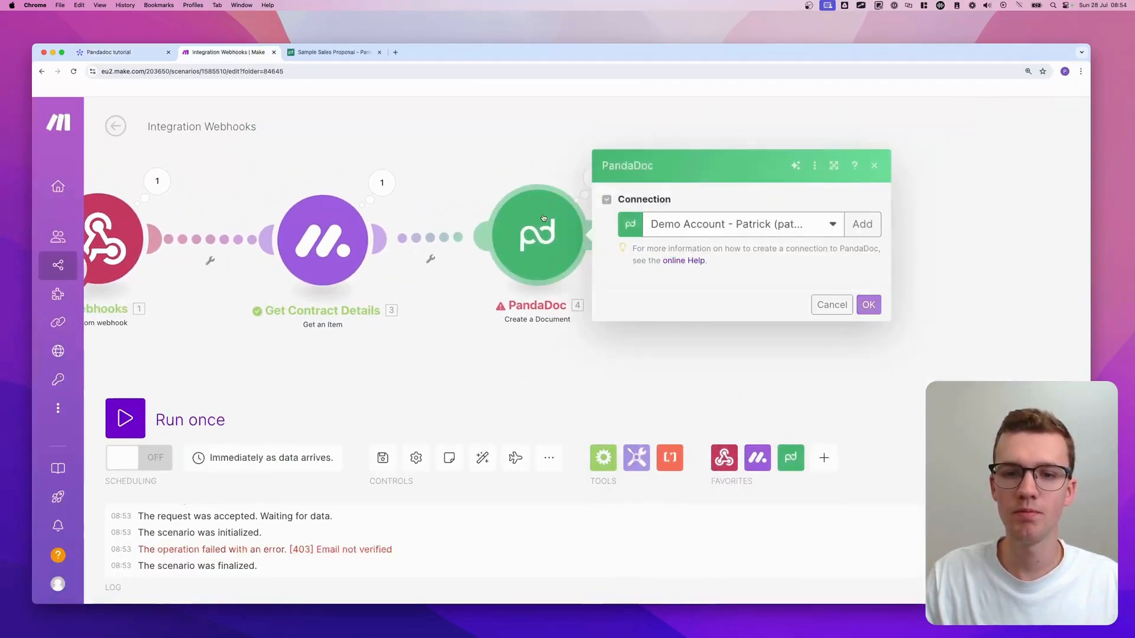
{"action": "scroll", "coordinate": [662, 325], "scroll_direction": "down", "scroll_amount": 3}
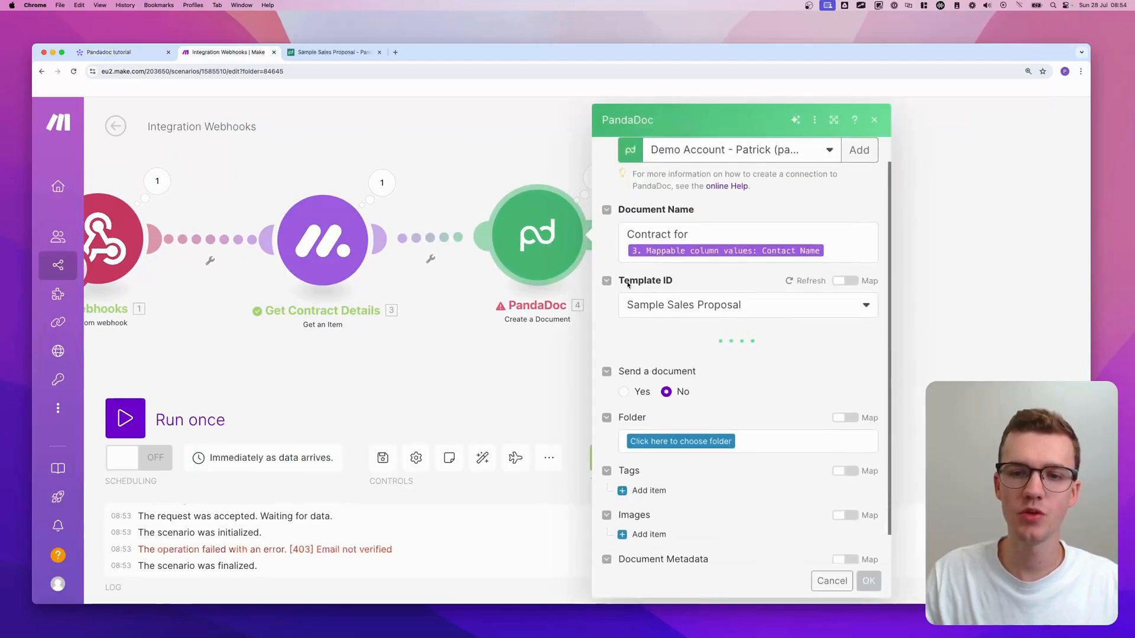
- Expand the email__1 fields in the mapping panel for Role: Client Email, then switch to the monday board
{"action": "left_click", "coordinate": [701, 366]}
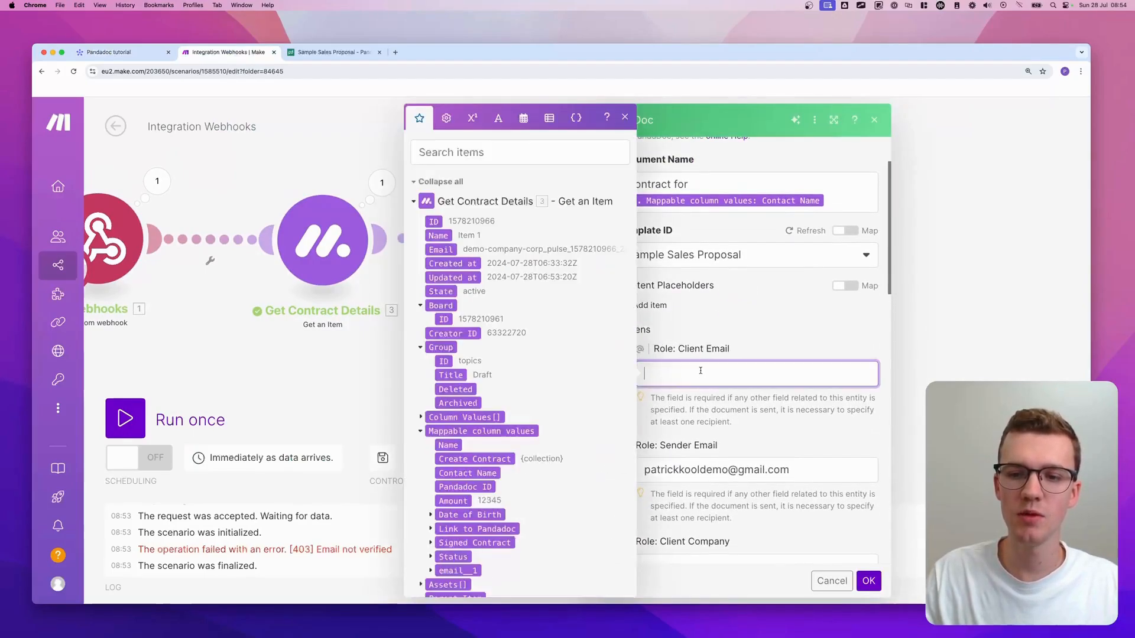
{"action": "scroll", "coordinate": [431, 469], "scroll_direction": "down", "scroll_amount": 5}
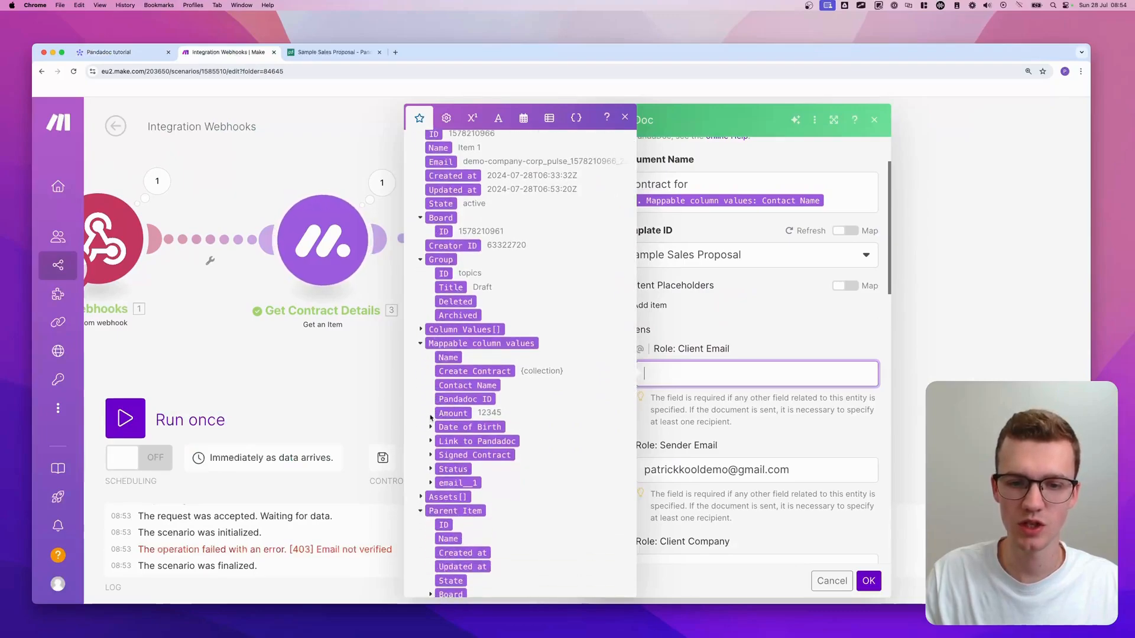
{"action": "left_click", "coordinate": [430, 484]}
{"action": "scroll", "coordinate": [434, 485], "scroll_direction": "down", "scroll_amount": 1}
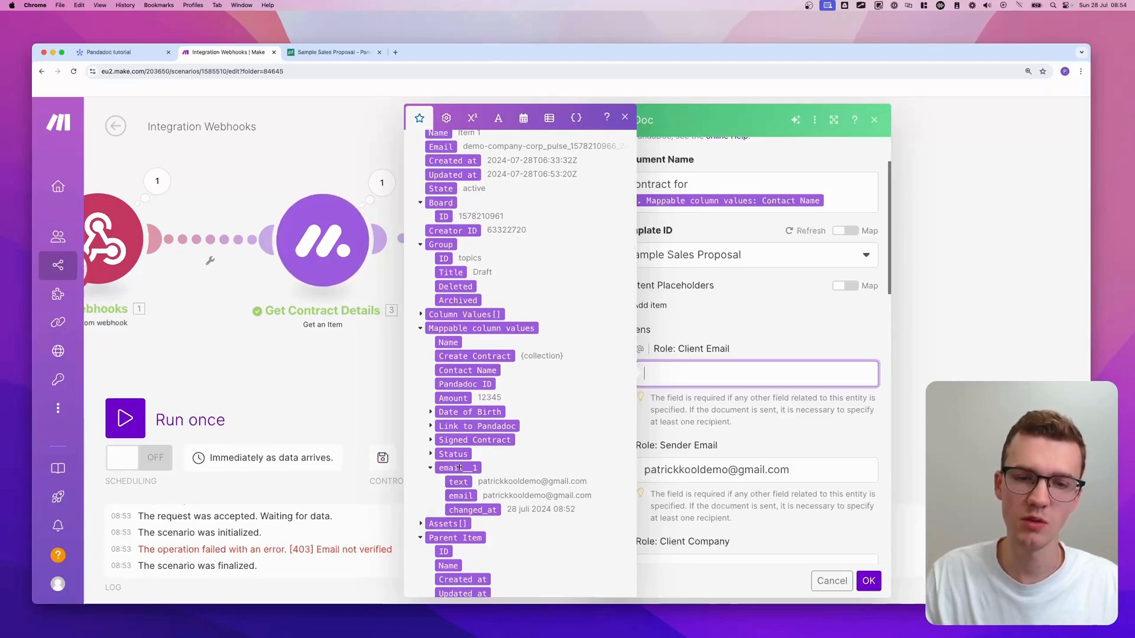
{"action": "key", "text": "super+1"}
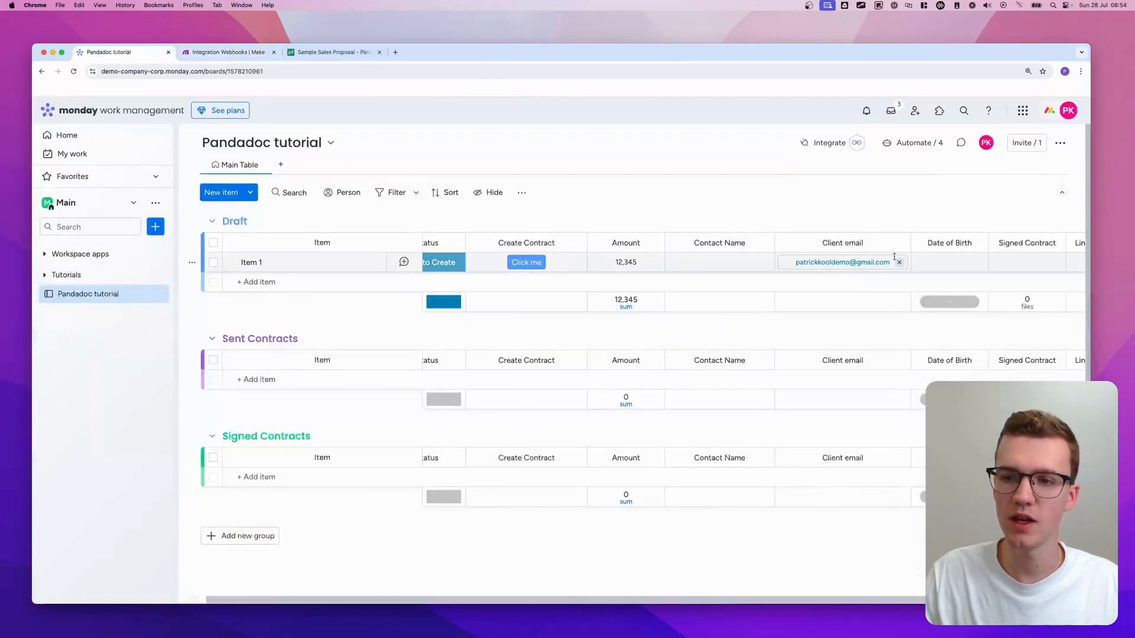
- Check Item 1's client email on the board, then map Role: Client Email to email under email__1
{"action": "left_click", "coordinate": [843, 269]}
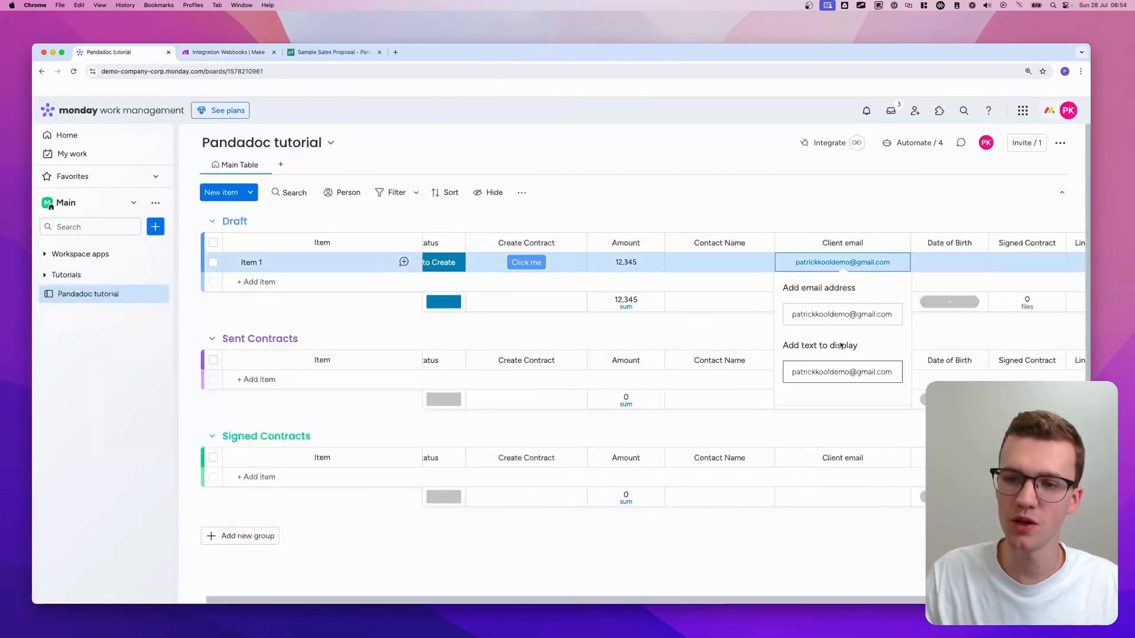
{"action": "key", "text": "super+2"}
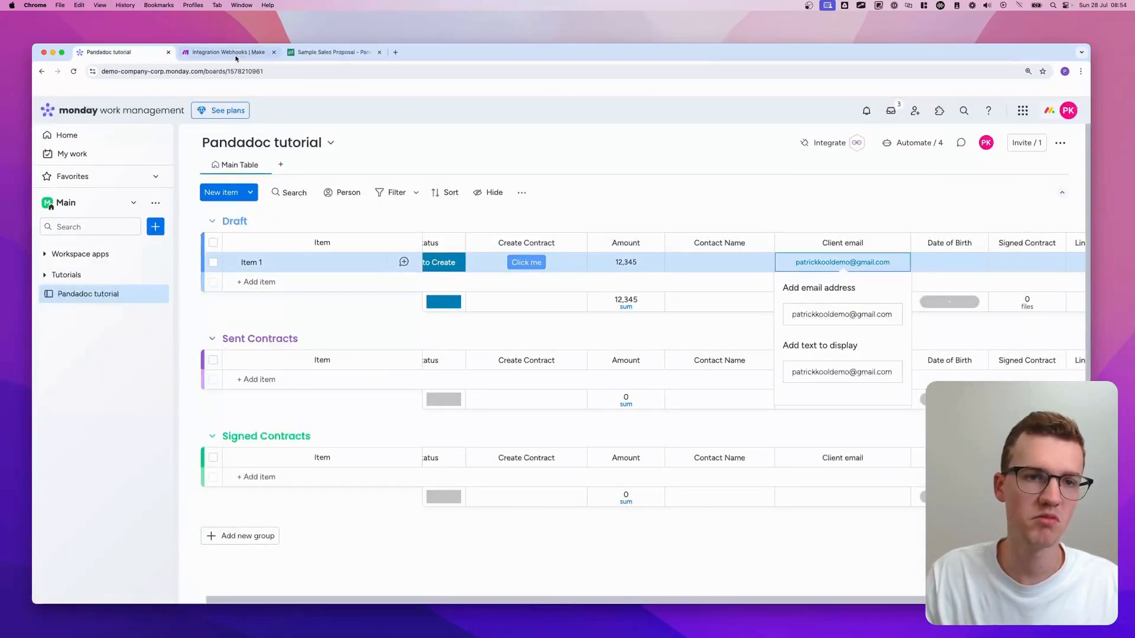
{"action": "scroll", "coordinate": [477, 412], "scroll_direction": "down", "scroll_amount": 4}
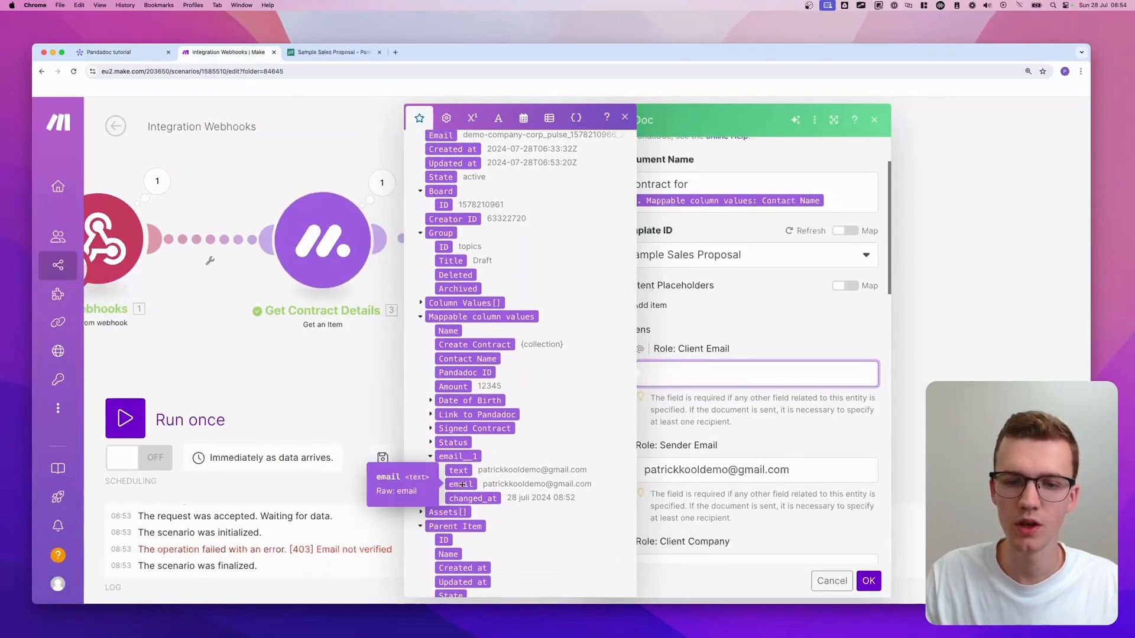
{"action": "key", "text": "ctrl+shift+Tab"}
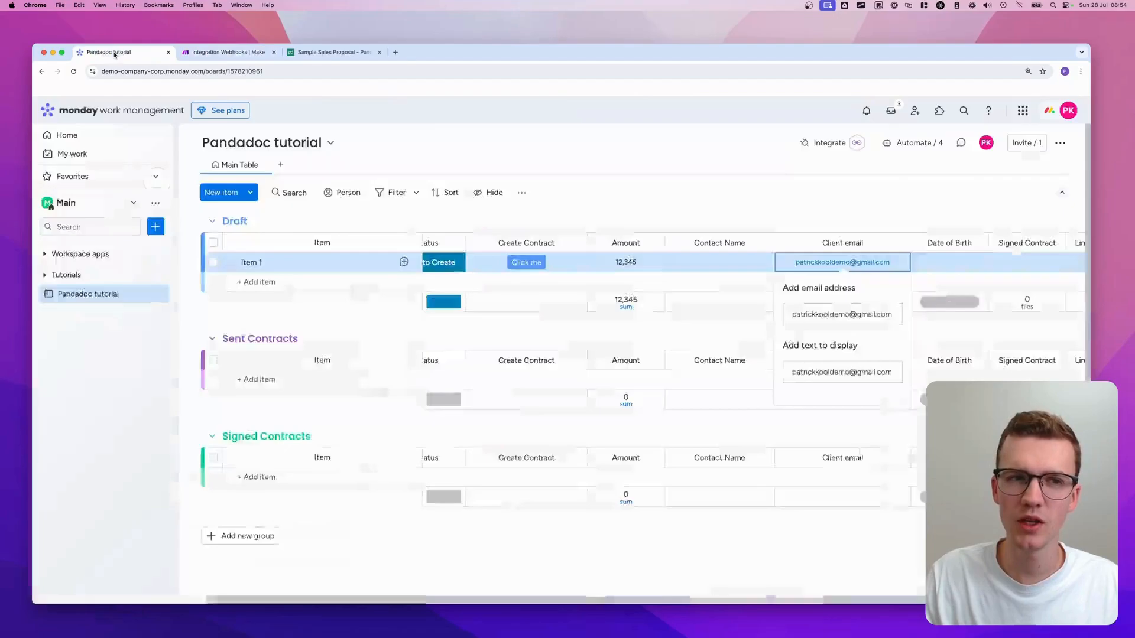
{"action": "left_click", "coordinate": [220, 52]}
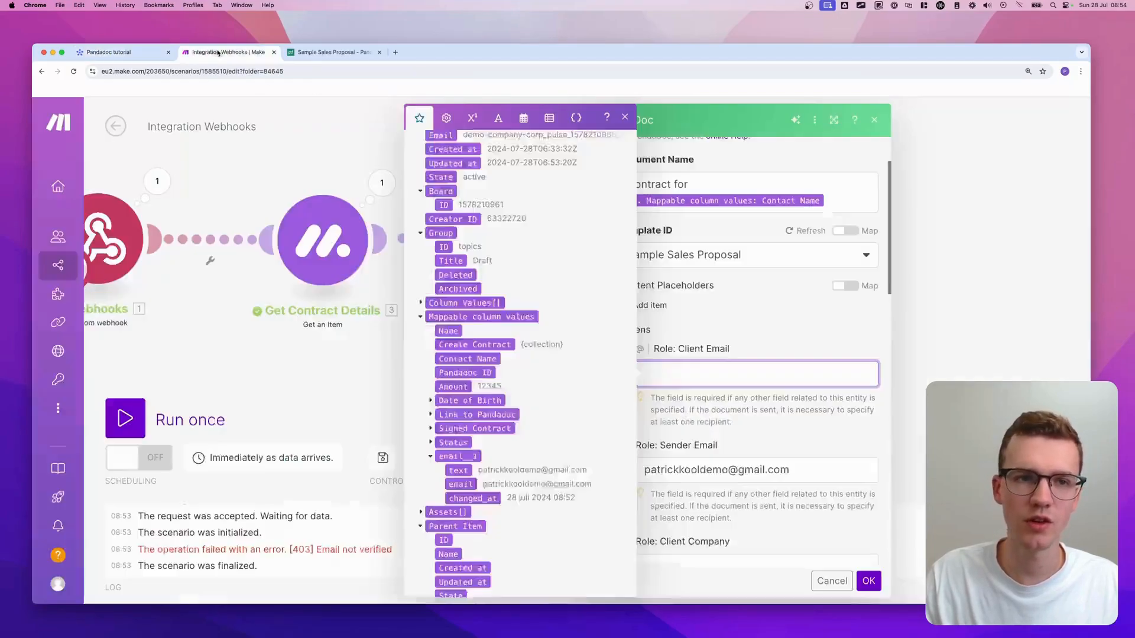
{"action": "scroll", "coordinate": [473, 414], "scroll_direction": "up", "scroll_amount": 2}
{"action": "scroll", "coordinate": [463, 449], "scroll_direction": "down", "scroll_amount": 2}
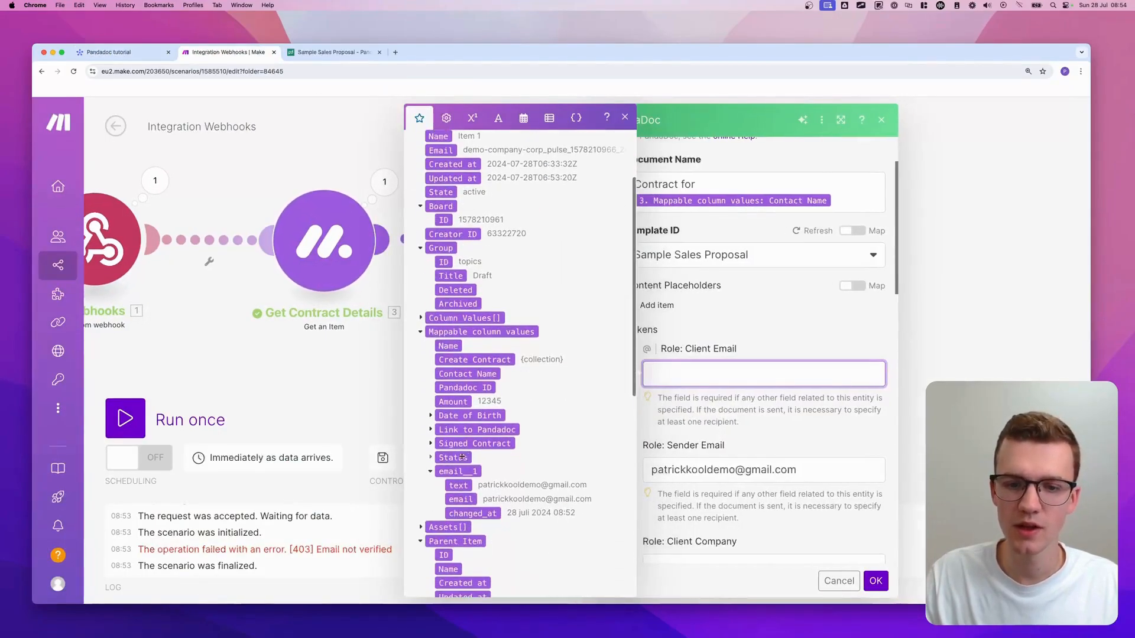
{"action": "left_click", "coordinate": [461, 500]}
{"action": "left_click", "coordinate": [843, 345]}
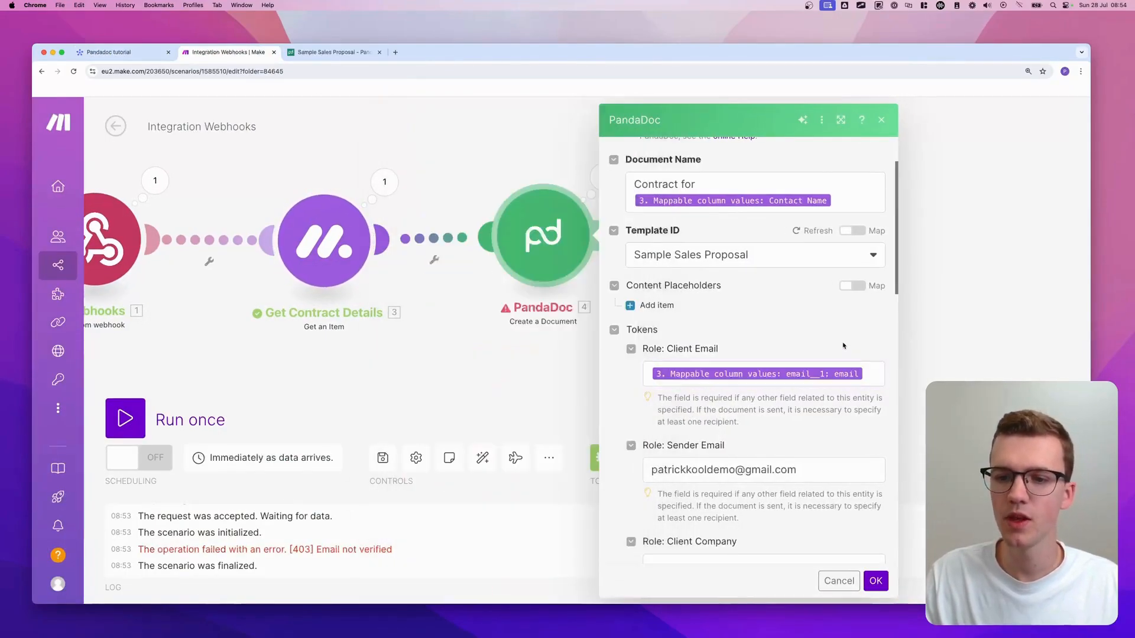
- Type the client's company name into Role: Client Company and map Date of Birth: Date into the birth date field
{"action": "scroll", "coordinate": [828, 349], "scroll_direction": "down", "scroll_amount": 4}
{"action": "scroll", "coordinate": [714, 350], "scroll_direction": "down", "scroll_amount": 1}
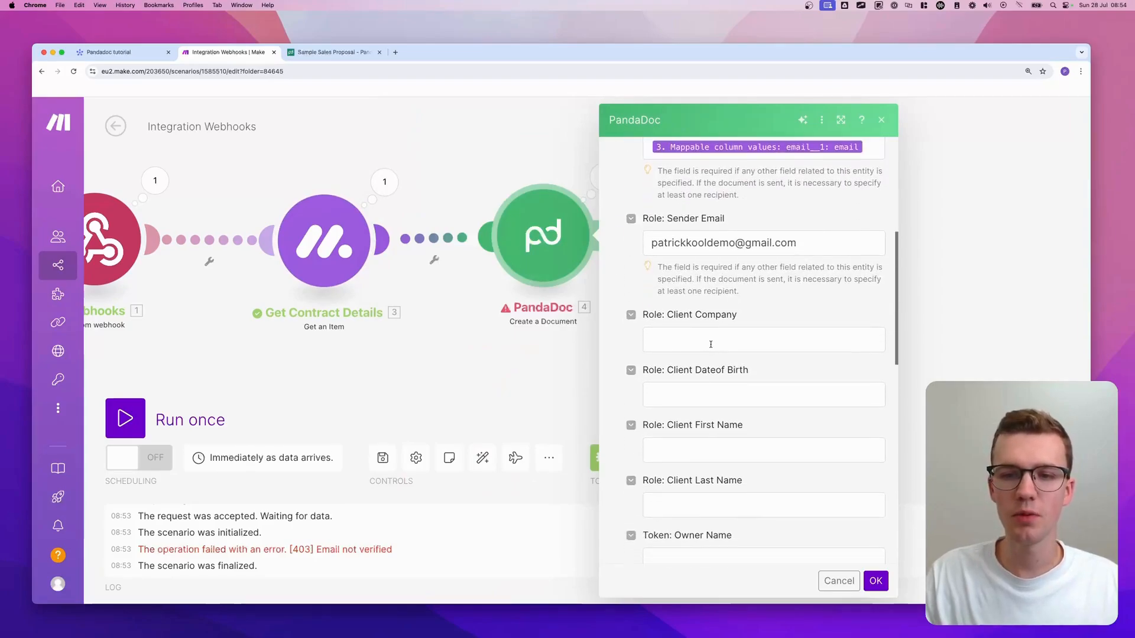
{"action": "left_click", "coordinate": [714, 346]}
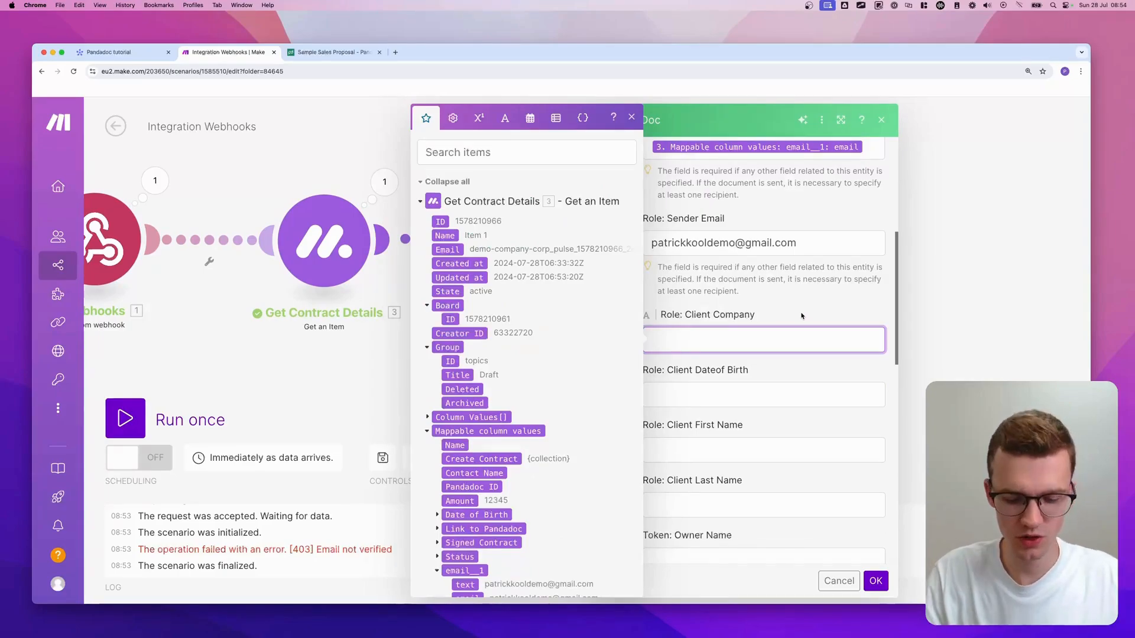
{"action": "type", "text": "Patricks LLC"}
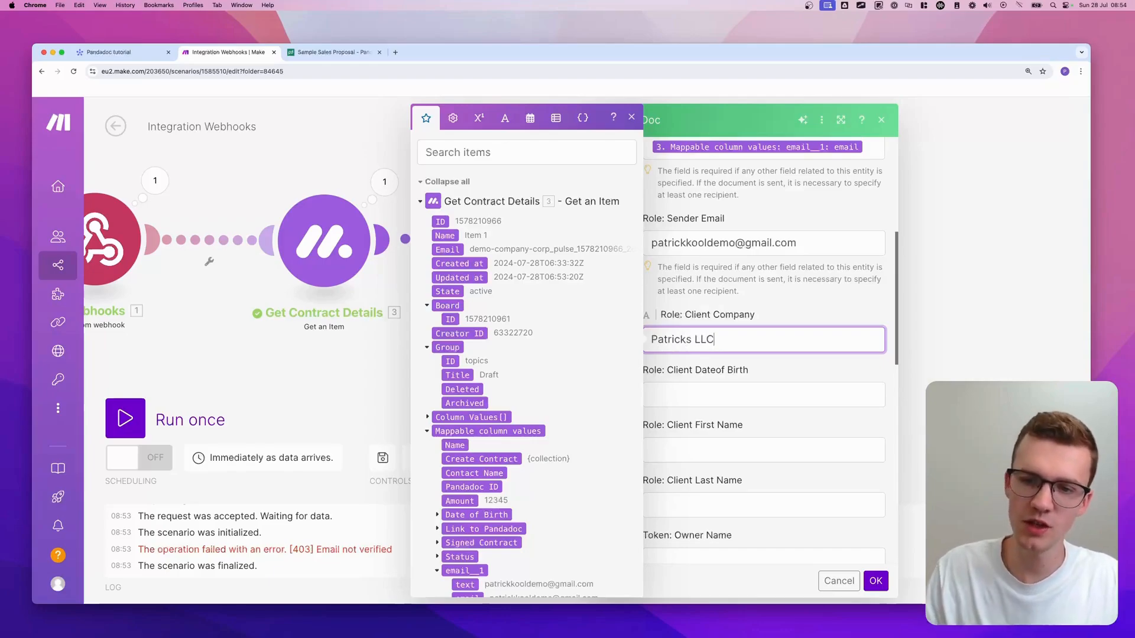
{"action": "key", "text": "Tab"}
{"action": "scroll", "coordinate": [532, 379], "scroll_direction": "down", "scroll_amount": 2}
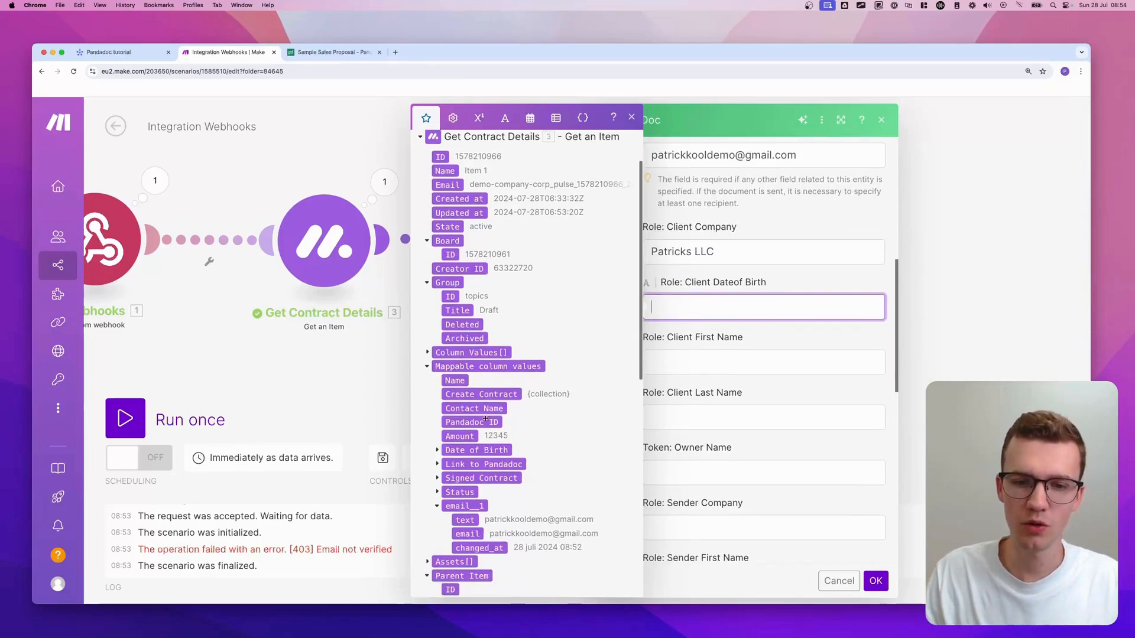
{"action": "left_click", "coordinate": [438, 451]}
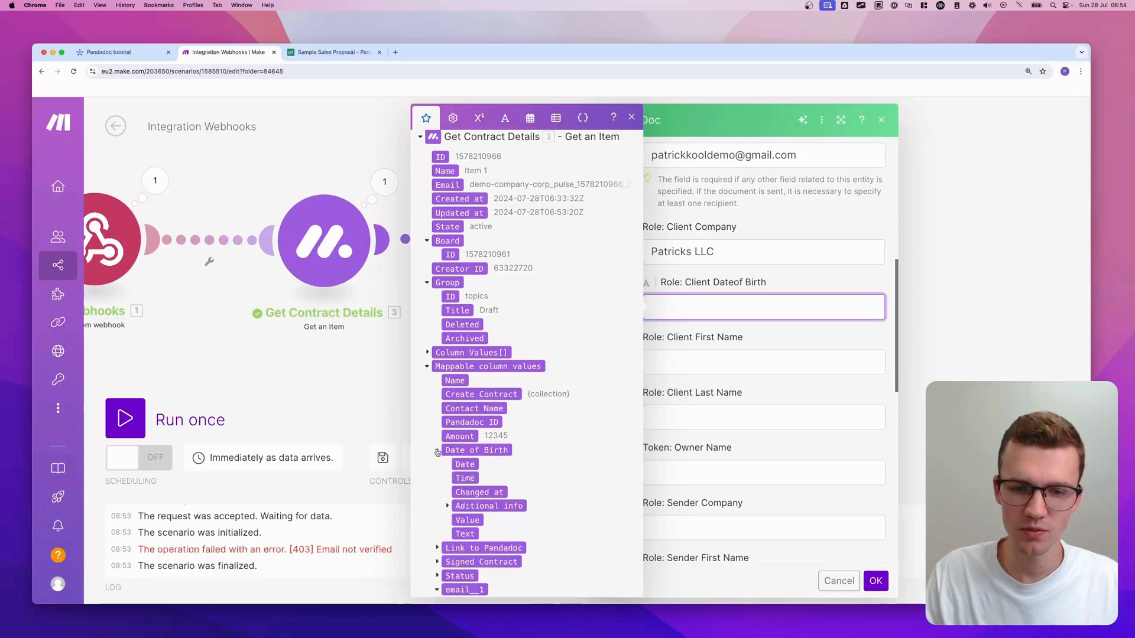
{"action": "left_click", "coordinate": [465, 465]}
- Map Contact Name into Role: Client First Name and type the client's last name into Client Last Name
{"action": "left_click", "coordinate": [674, 365]}
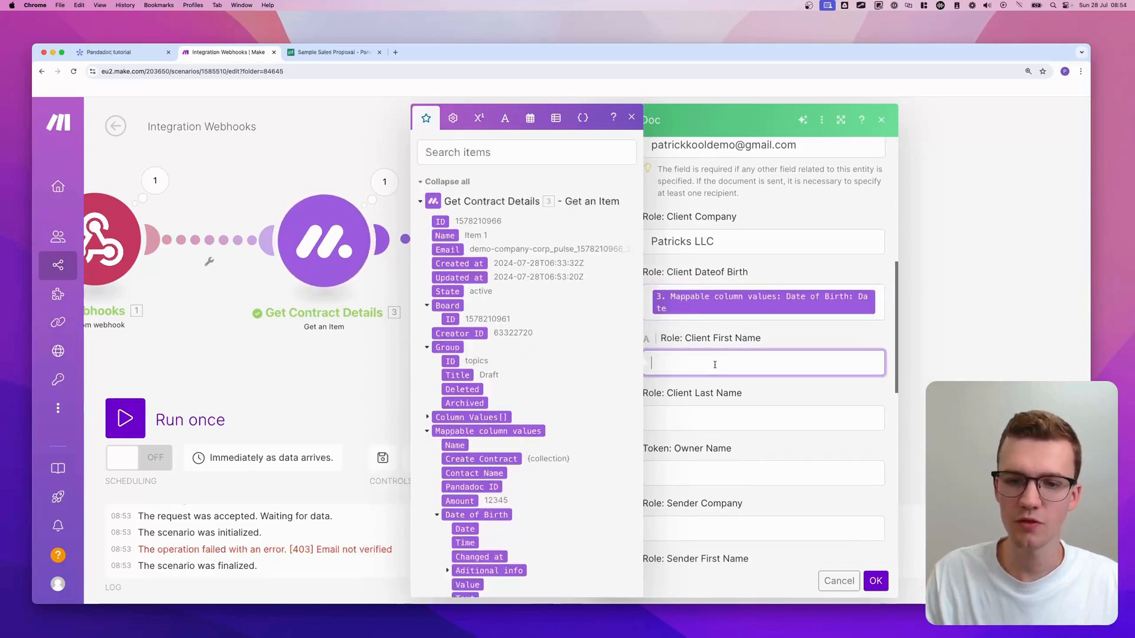
{"action": "scroll", "coordinate": [502, 366], "scroll_direction": "down", "scroll_amount": 4}
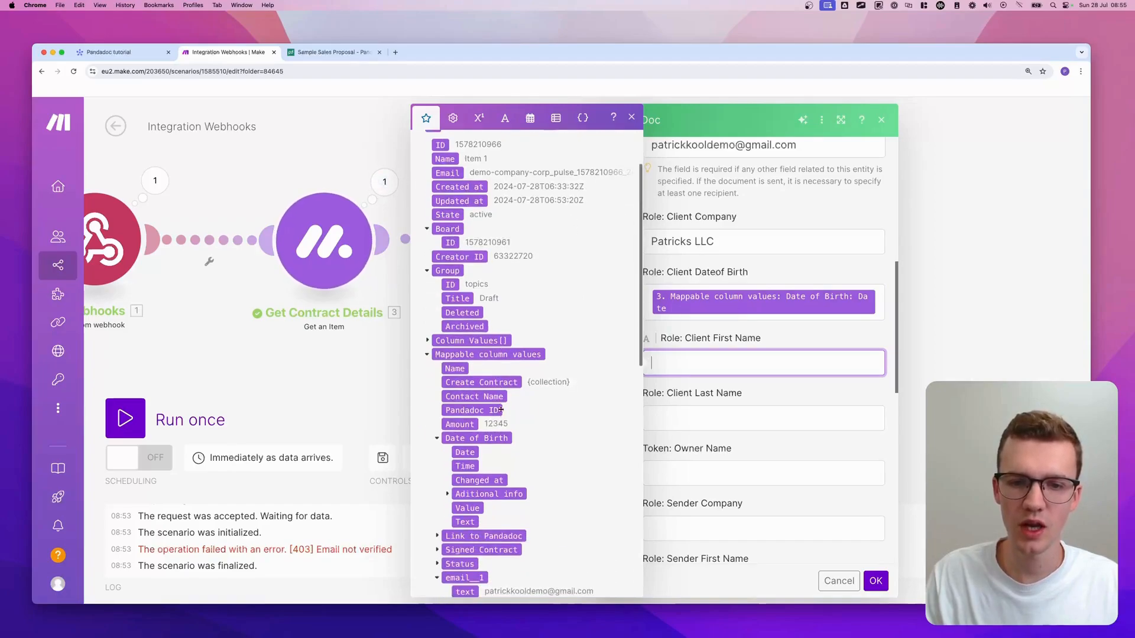
{"action": "scroll", "coordinate": [471, 392], "scroll_direction": "down", "scroll_amount": 2}
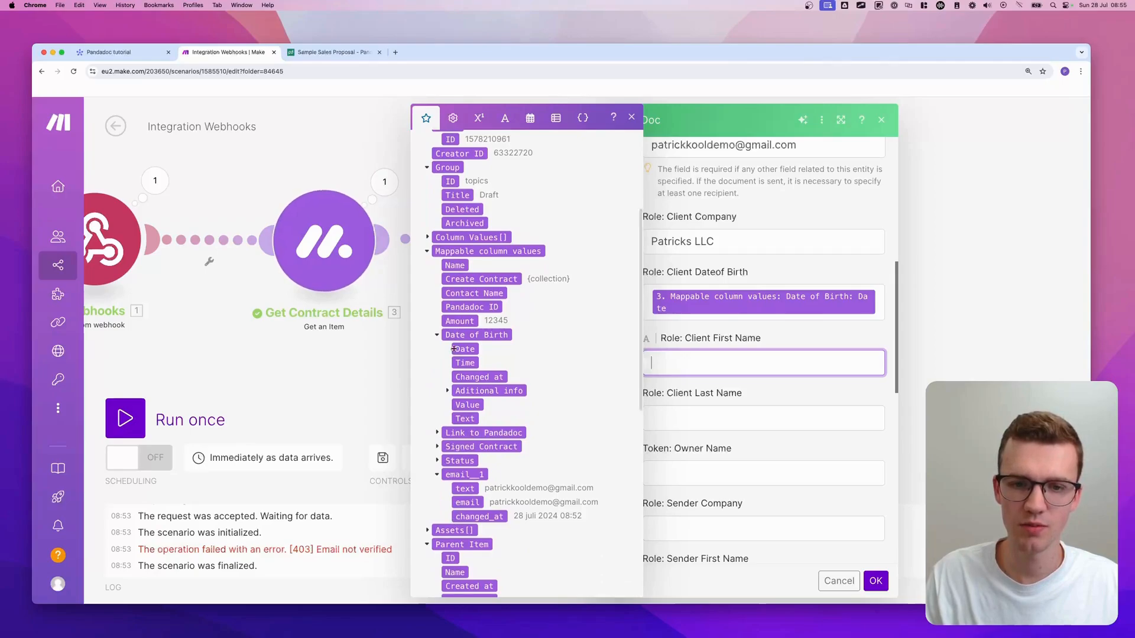
{"action": "left_click", "coordinate": [462, 294]}
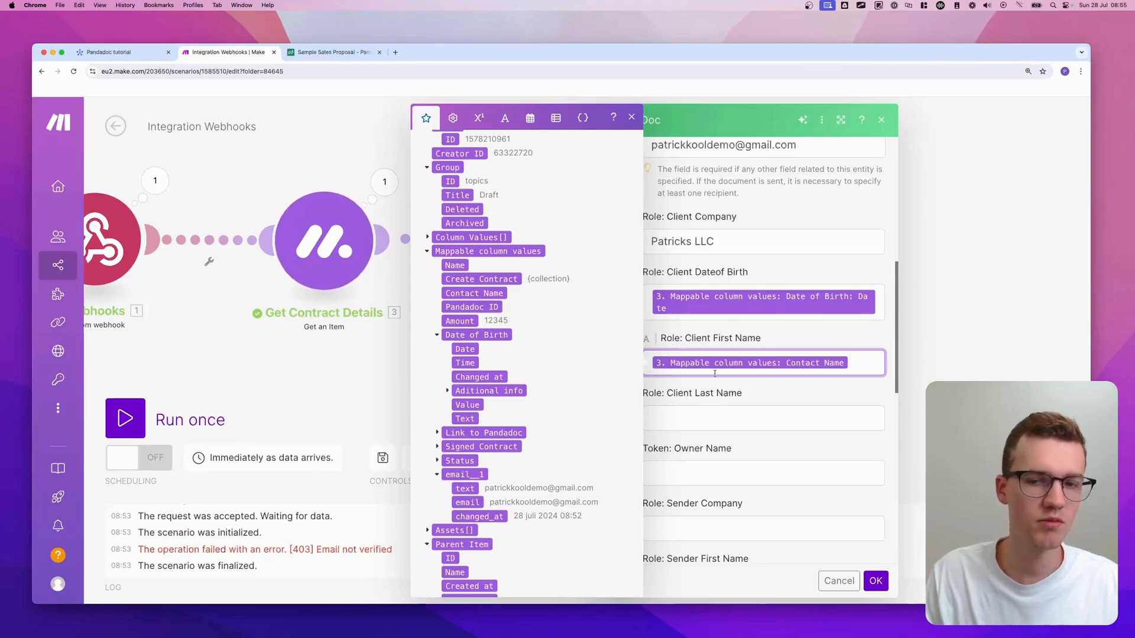
{"action": "scroll", "coordinate": [753, 378], "scroll_direction": "down", "scroll_amount": 1}
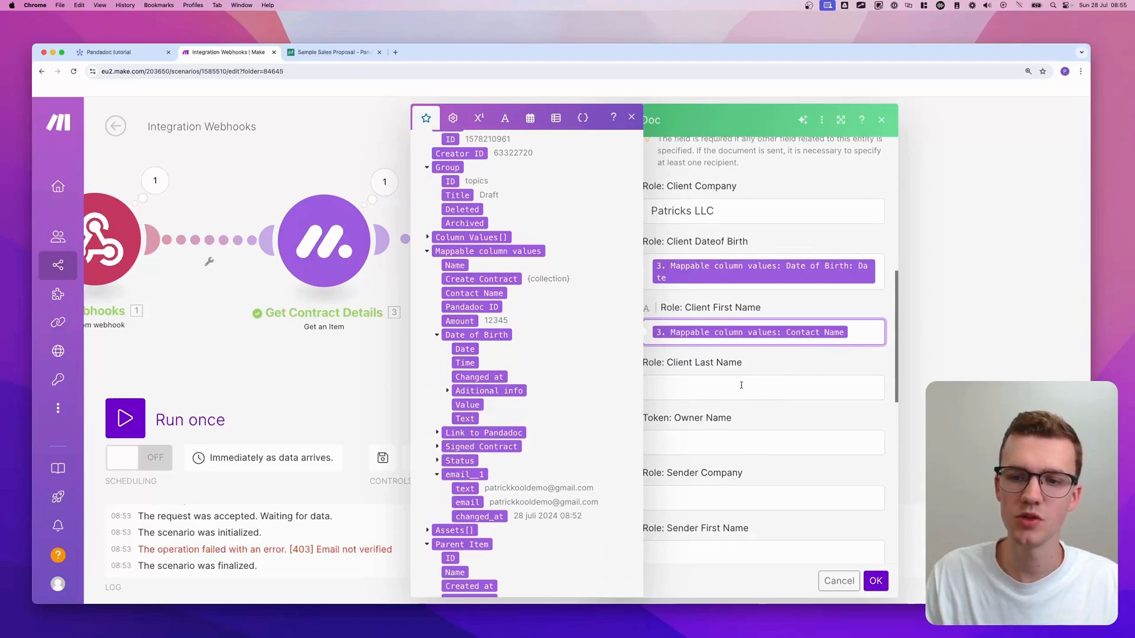
{"action": "left_click", "coordinate": [742, 386]}
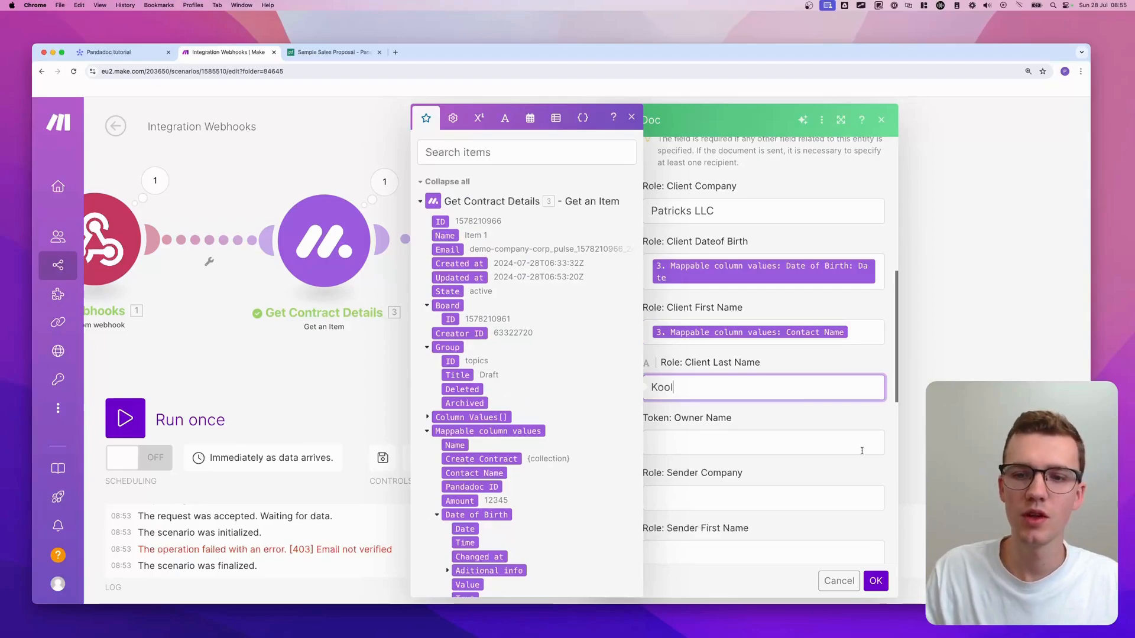
- Set the Owner Name, Sender Company, Sender First Name and Sender Last Name tokens to Test
{"action": "scroll", "coordinate": [755, 398], "scroll_direction": "down", "scroll_amount": 5}
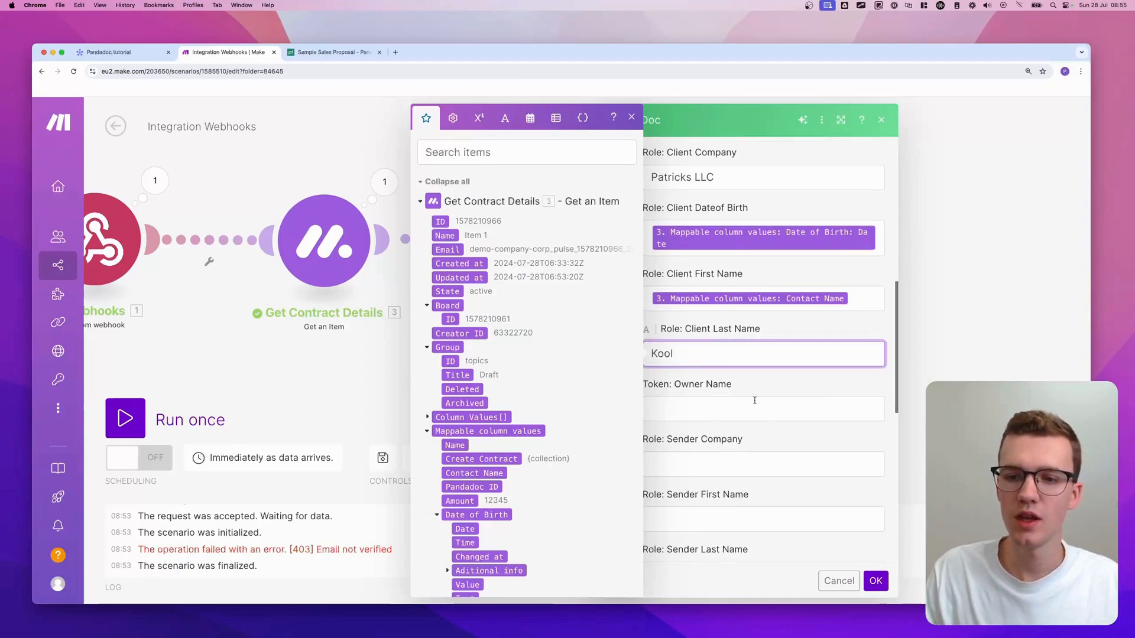
{"action": "scroll", "coordinate": [726, 363], "scroll_direction": "down", "scroll_amount": 2}
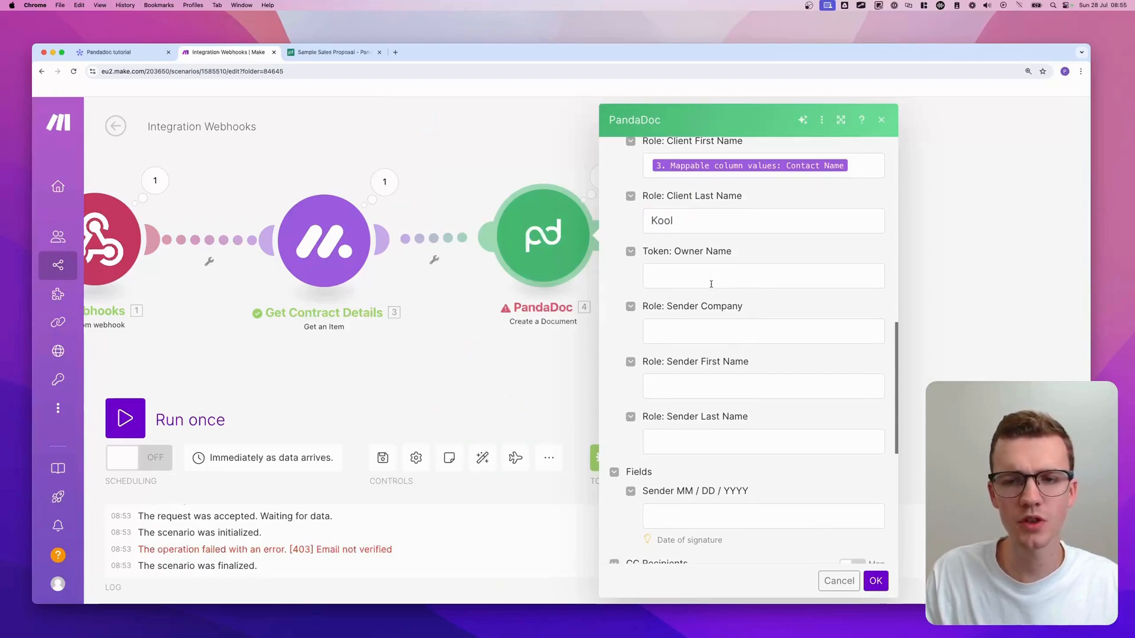
{"action": "left_click", "coordinate": [733, 274]}
{"action": "type", "text": "Test"}
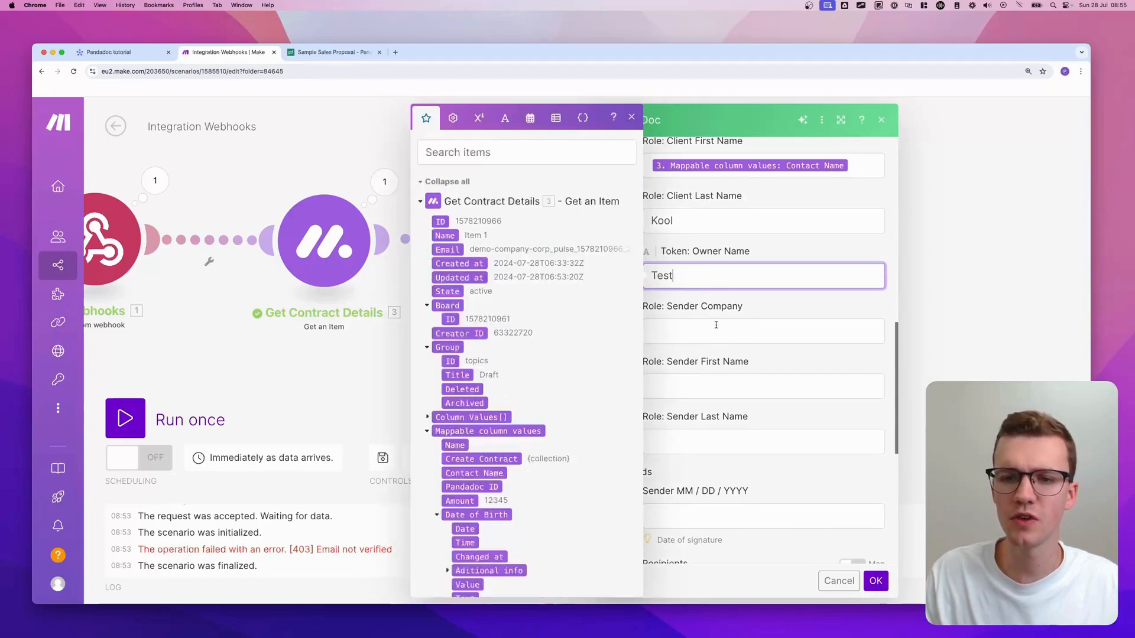
{"action": "left_click", "coordinate": [733, 330]}
{"action": "type", "text": "Test"}
{"action": "left_click", "coordinate": [717, 385]}
{"action": "type", "text": "Test"}
{"action": "key", "text": "Tab"}
{"action": "type", "text": "Test"}
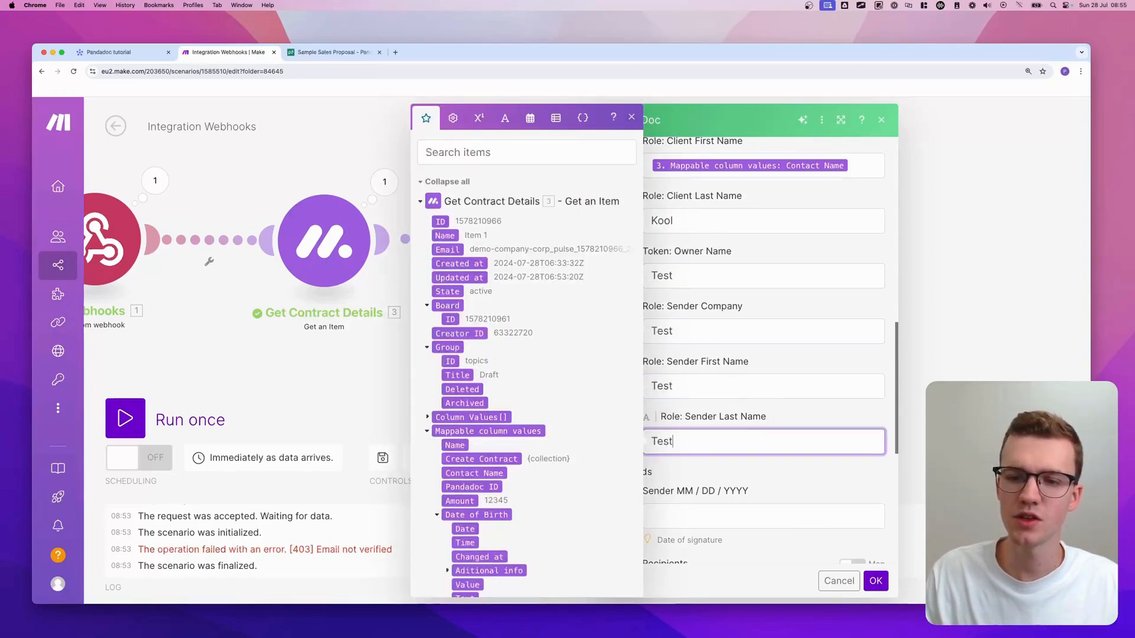
{"action": "left_click", "coordinate": [773, 405]}
{"action": "scroll", "coordinate": [772, 406], "scroll_direction": "down", "scroll_amount": 3}
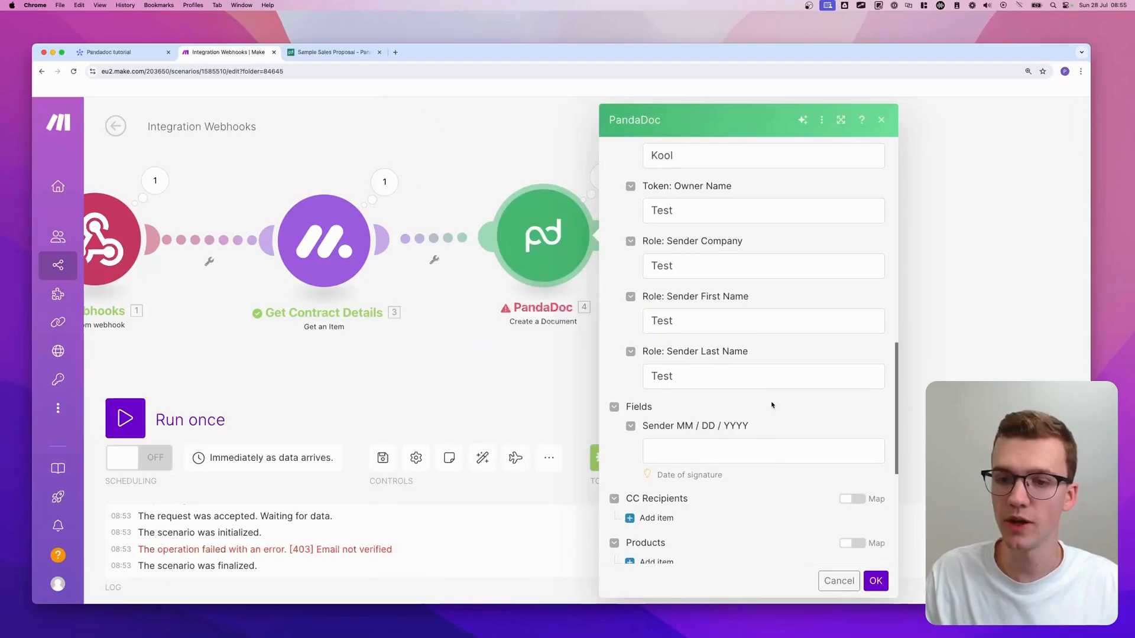
{"action": "scroll", "coordinate": [772, 405], "scroll_direction": "down", "scroll_amount": 3}
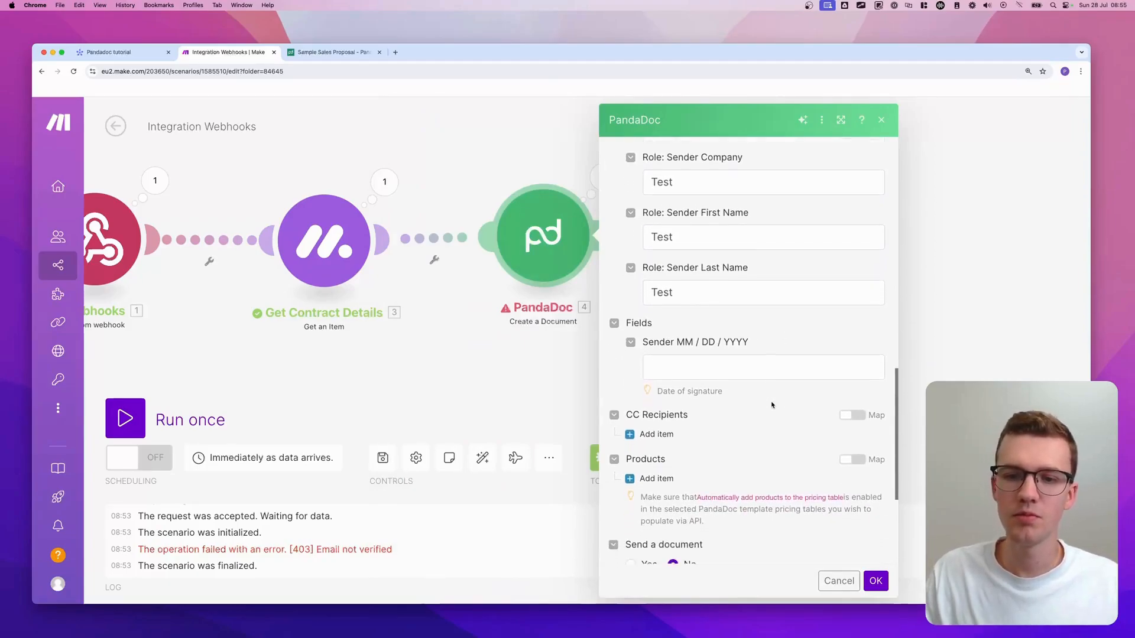
{"action": "scroll", "coordinate": [755, 394], "scroll_direction": "down", "scroll_amount": 2}
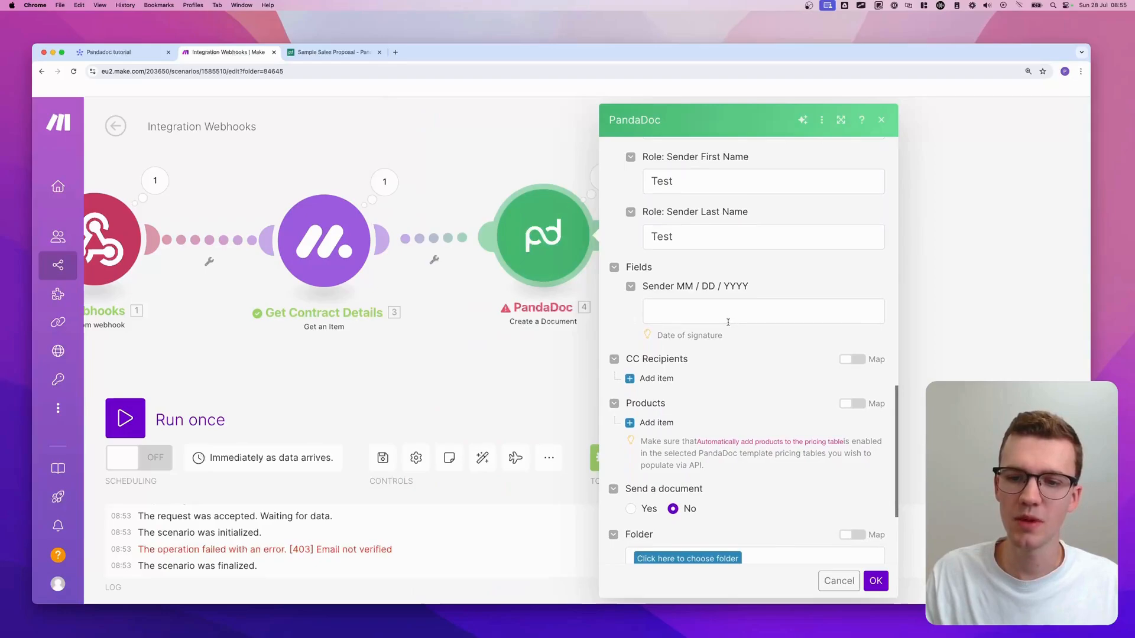
{"action": "scroll", "coordinate": [725, 335], "scroll_direction": "down", "scroll_amount": 1}
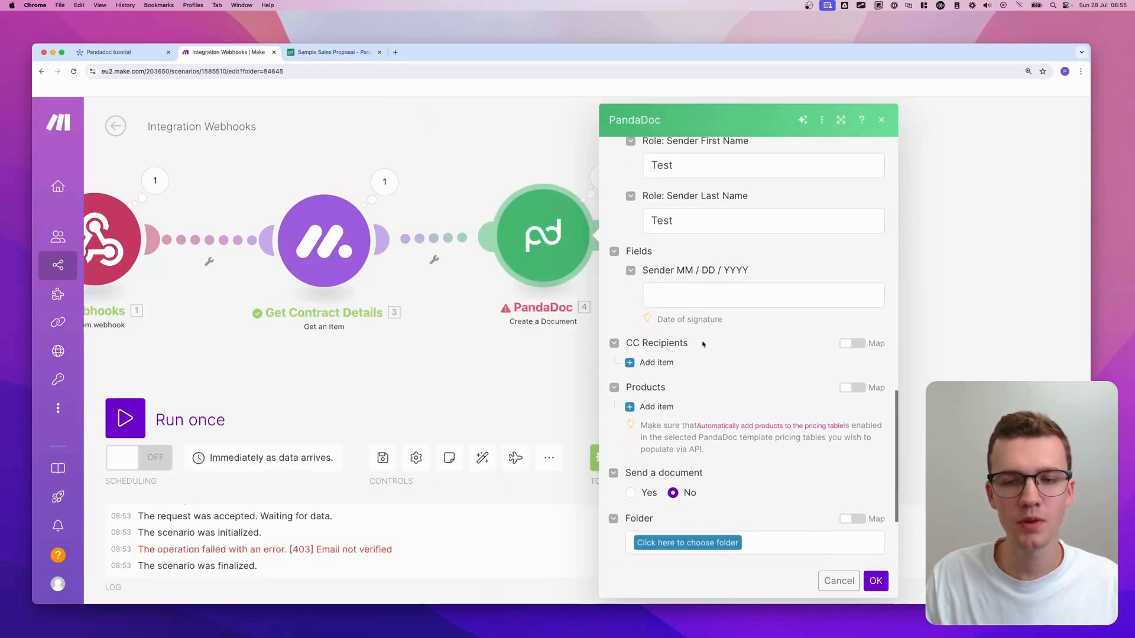
{"action": "scroll", "coordinate": [698, 348], "scroll_direction": "down", "scroll_amount": 1}
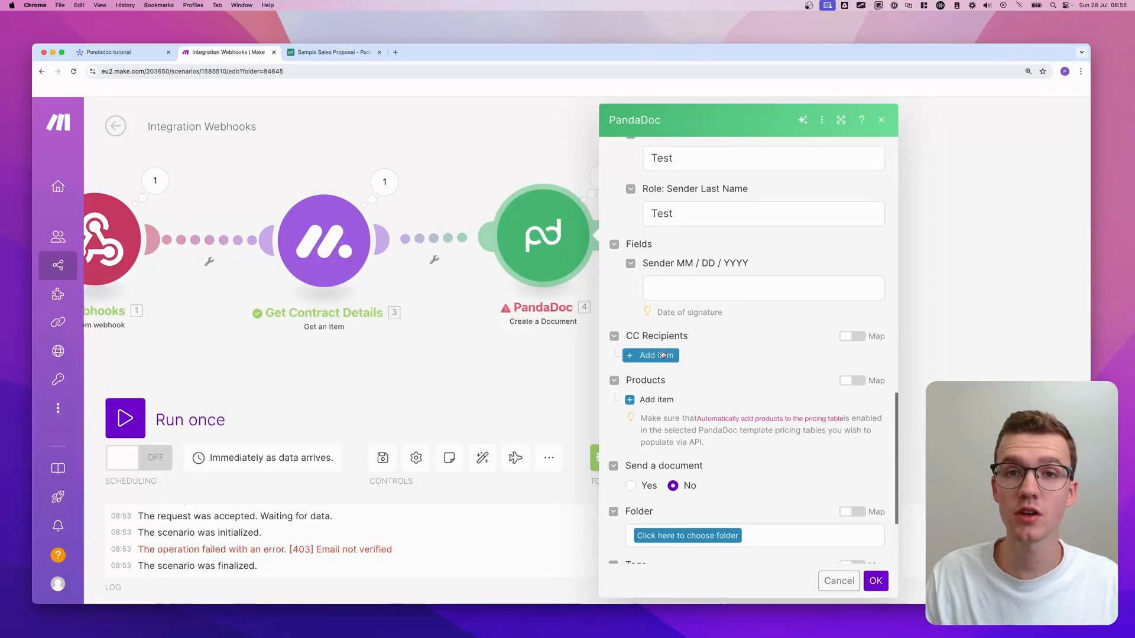
{"action": "left_click", "coordinate": [663, 354]}
{"action": "scroll", "coordinate": [704, 386], "scroll_direction": "down", "scroll_amount": 1}
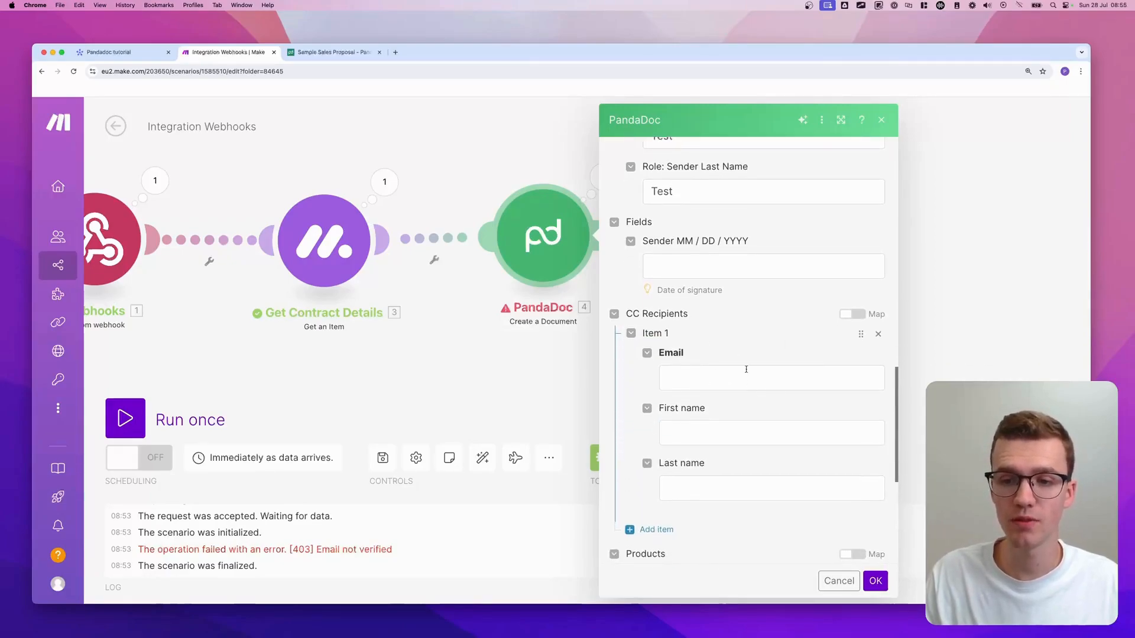
{"action": "left_click", "coordinate": [879, 333]}
{"action": "scroll", "coordinate": [784, 335], "scroll_direction": "down", "scroll_amount": 3}
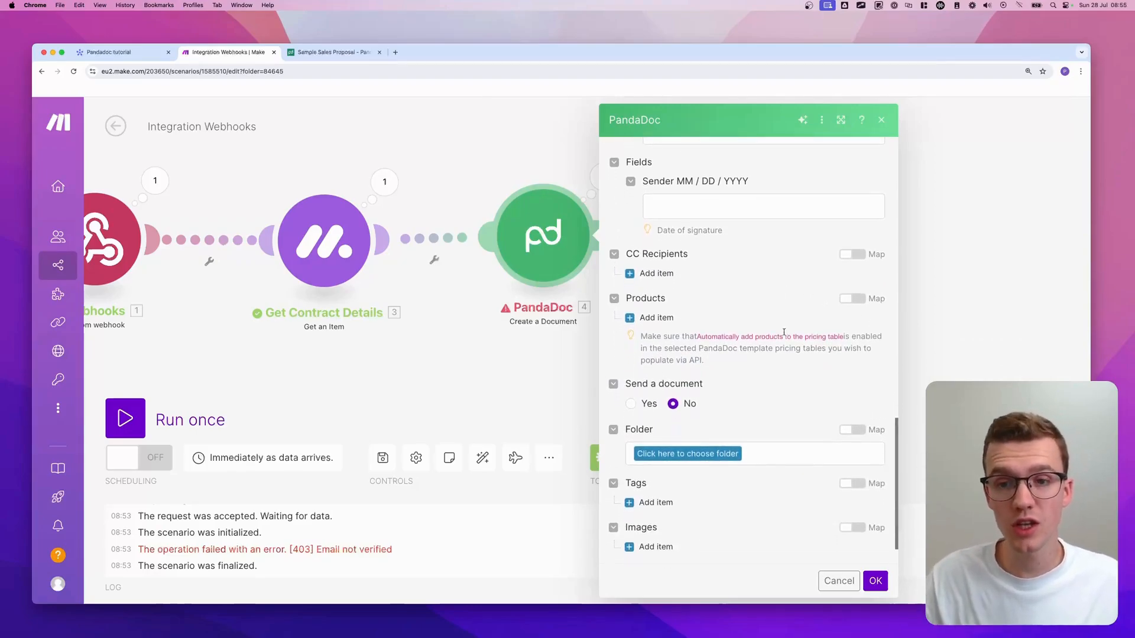
{"action": "left_click", "coordinate": [649, 320]}
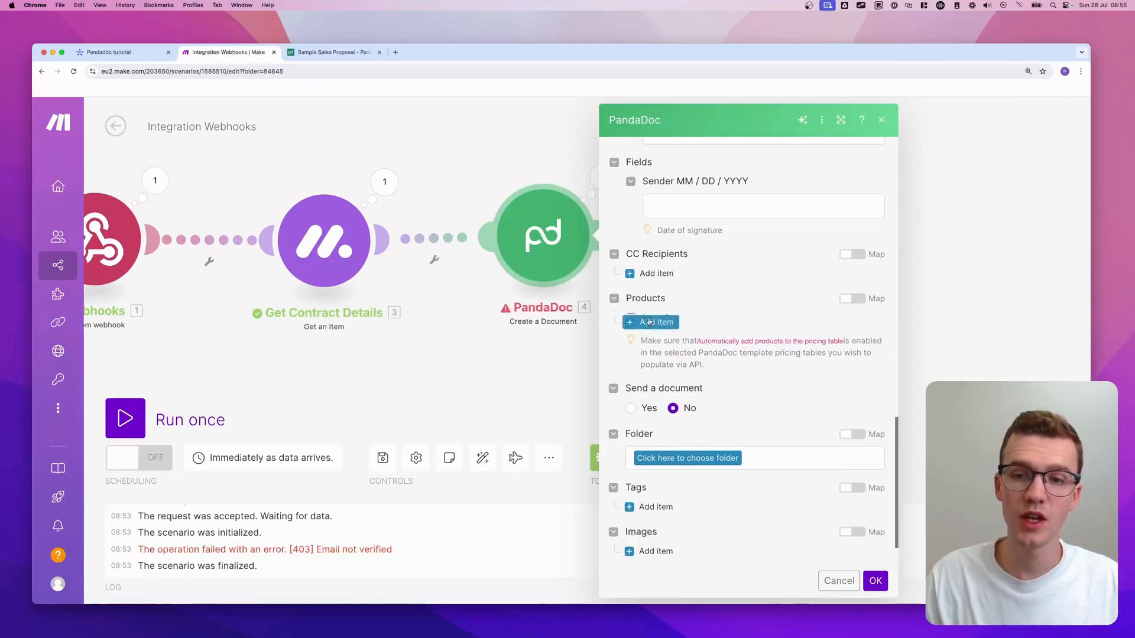
{"action": "scroll", "coordinate": [730, 248], "scroll_direction": "down", "scroll_amount": 4}
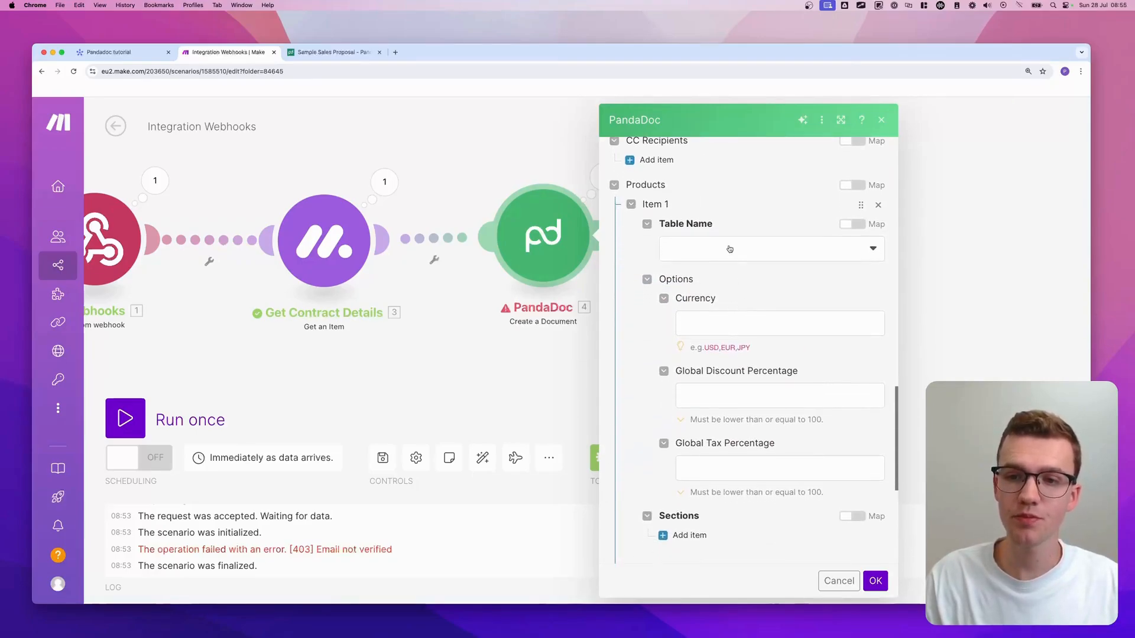
{"action": "left_click", "coordinate": [733, 249]}
{"action": "scroll", "coordinate": [737, 249], "scroll_direction": "down", "scroll_amount": 4}
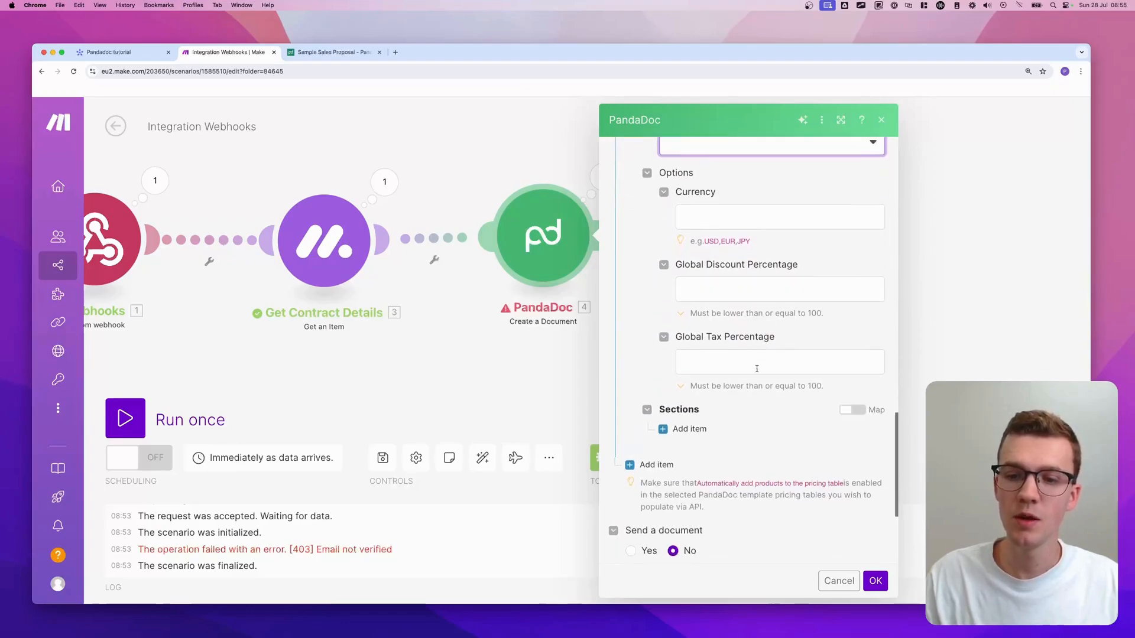
{"action": "scroll", "coordinate": [737, 249], "scroll_direction": "up", "scroll_amount": 5}
{"action": "left_click", "coordinate": [878, 224]}
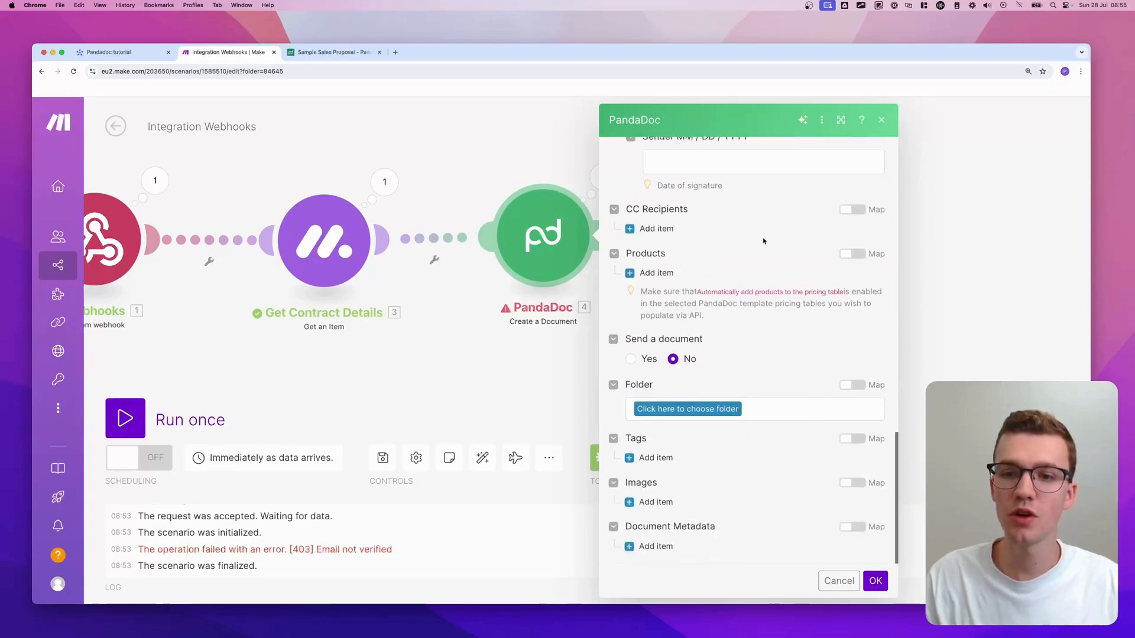
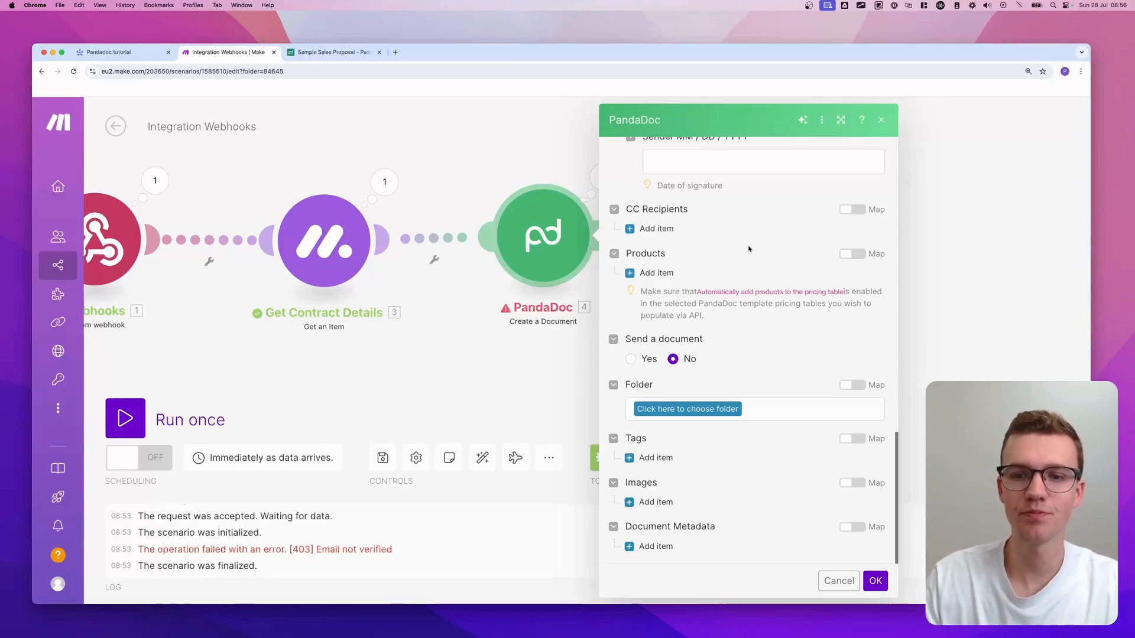
- Set the PandaDoc step's Send a document option to Yes
{"action": "scroll", "coordinate": [712, 277], "scroll_direction": "up", "scroll_amount": 1}
{"action": "scroll", "coordinate": [703, 287], "scroll_direction": "down", "scroll_amount": 1}
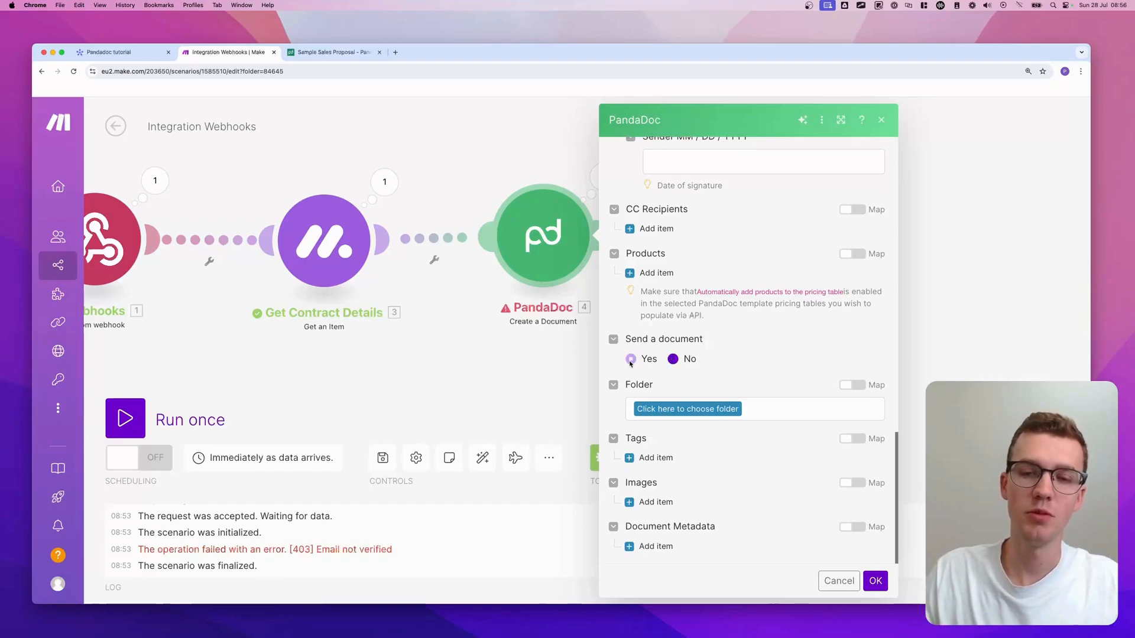
{"action": "left_click", "coordinate": [631, 359]}
{"action": "scroll", "coordinate": [790, 359], "scroll_direction": "down", "scroll_amount": 1}
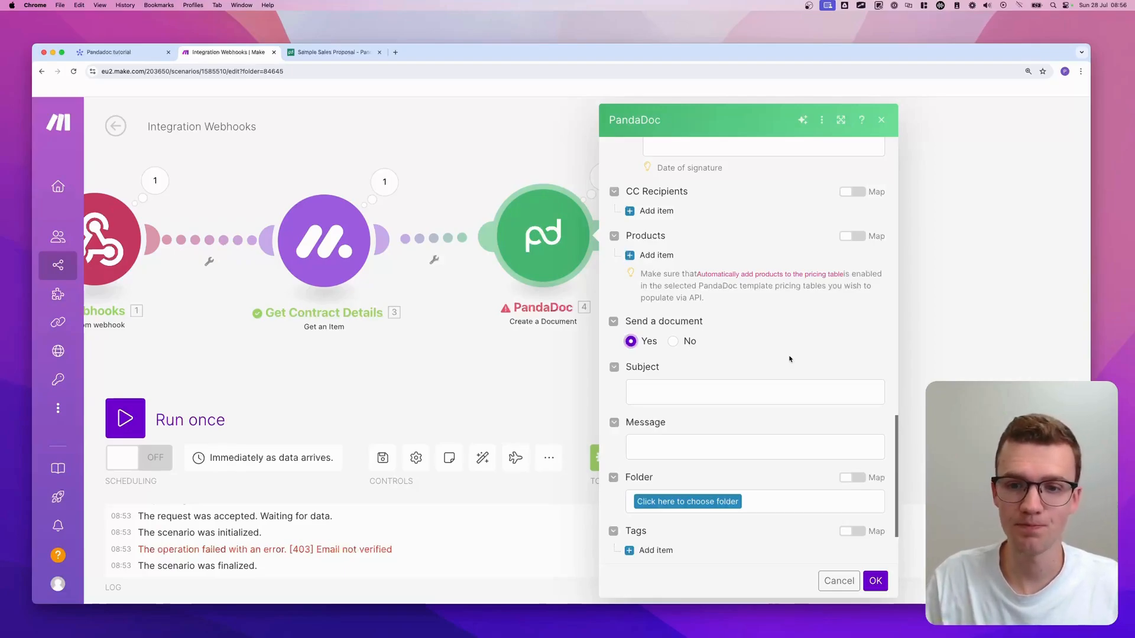
{"action": "scroll", "coordinate": [789, 358], "scroll_direction": "down", "scroll_amount": 3}
- Set the email subject to 'New Contract for ' followed by the mapped Contact Name
{"action": "left_click", "coordinate": [694, 324]}
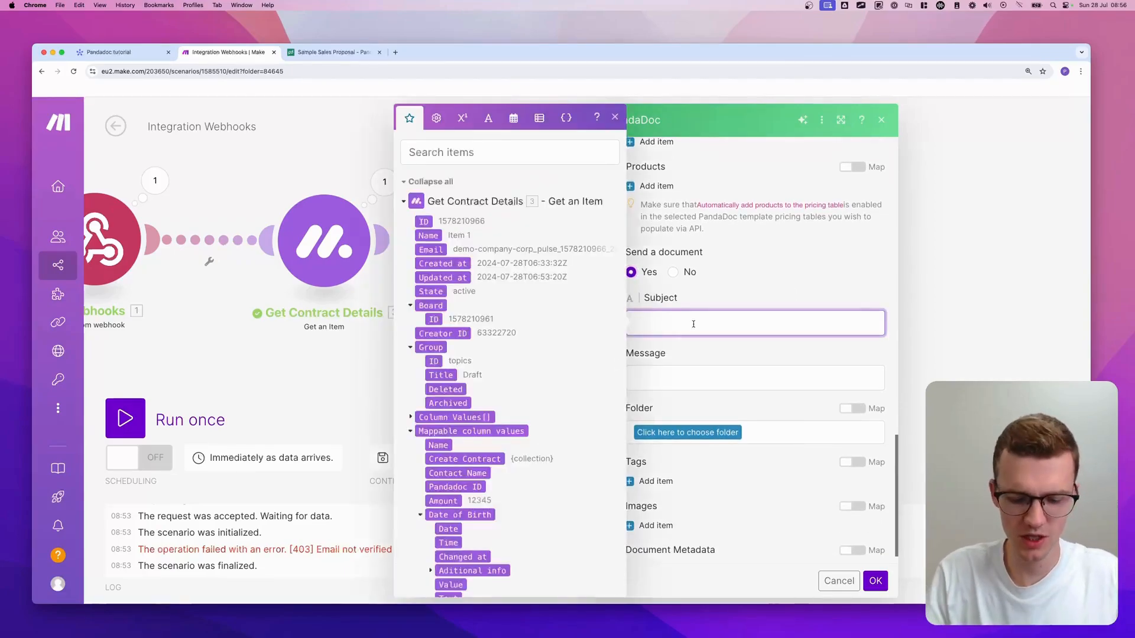
{"action": "type", "text": "New Contract for"}
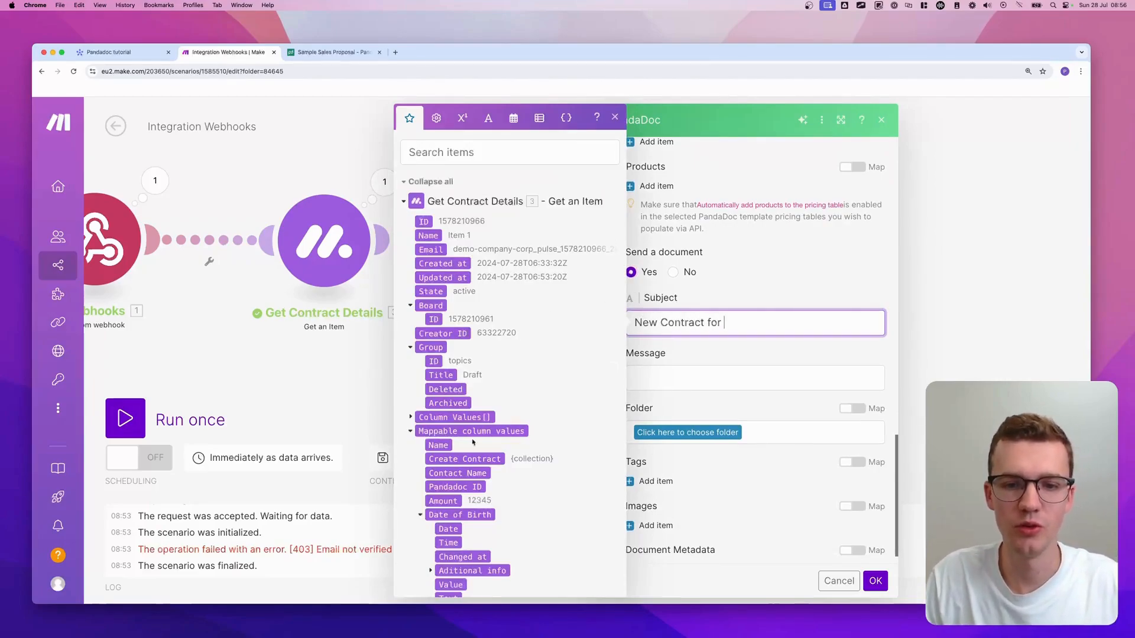
{"action": "scroll", "coordinate": [472, 443], "scroll_direction": "down", "scroll_amount": 1}
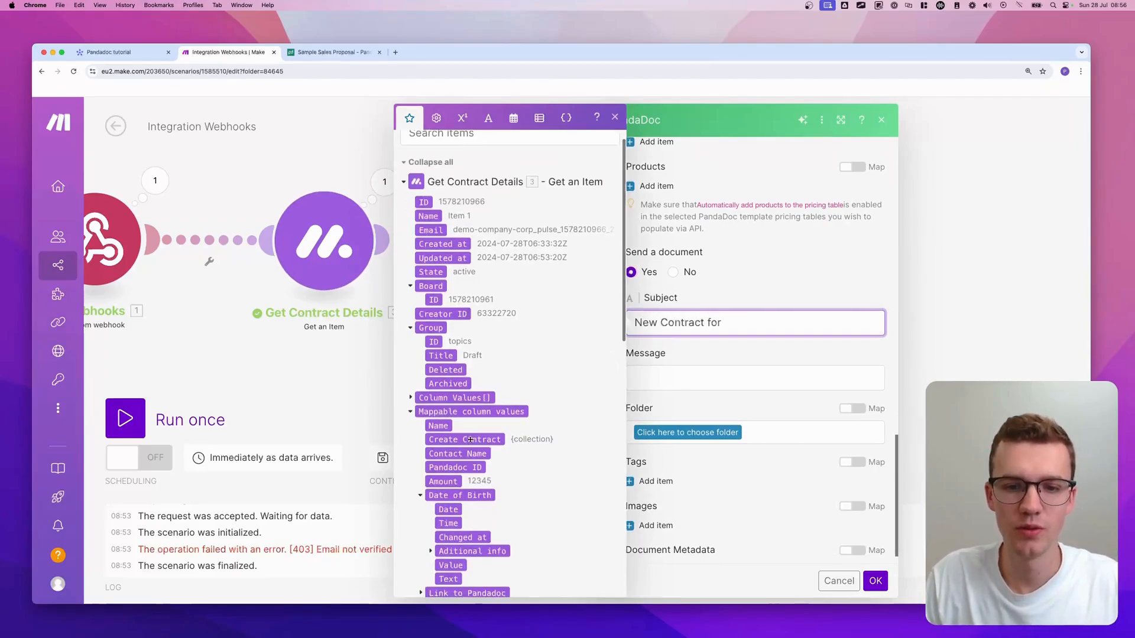
{"action": "left_click_drag", "start_coordinate": [457, 453], "coordinate": [750, 329]}
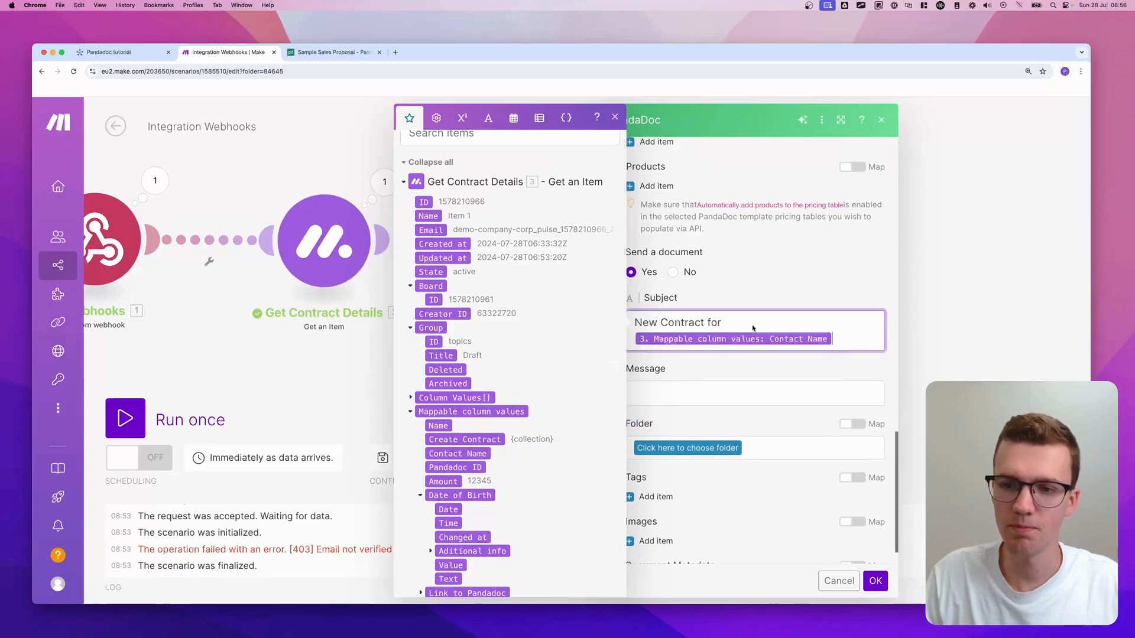
{"action": "scroll", "coordinate": [693, 349], "scroll_direction": "down", "scroll_amount": 2}
- Enter 'Hi, this is a test!' as the message, then check the folder list and go to PandaDoc
{"action": "left_click", "coordinate": [694, 347]}
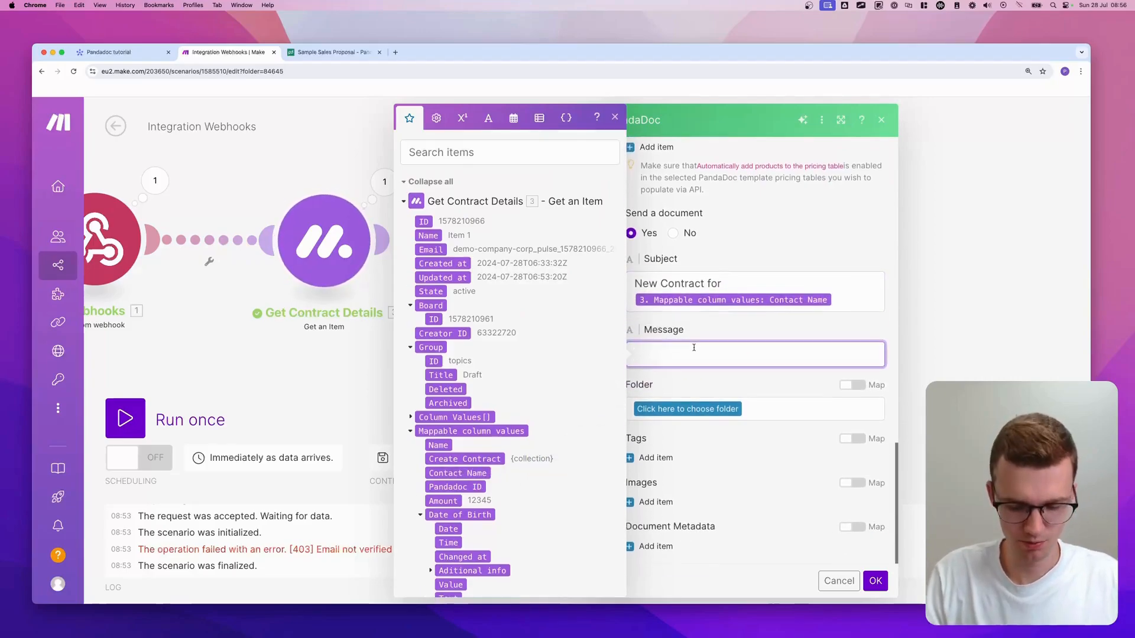
{"action": "type", "text": "Hi, this is"}
{"action": "type", "text": " a test!"}
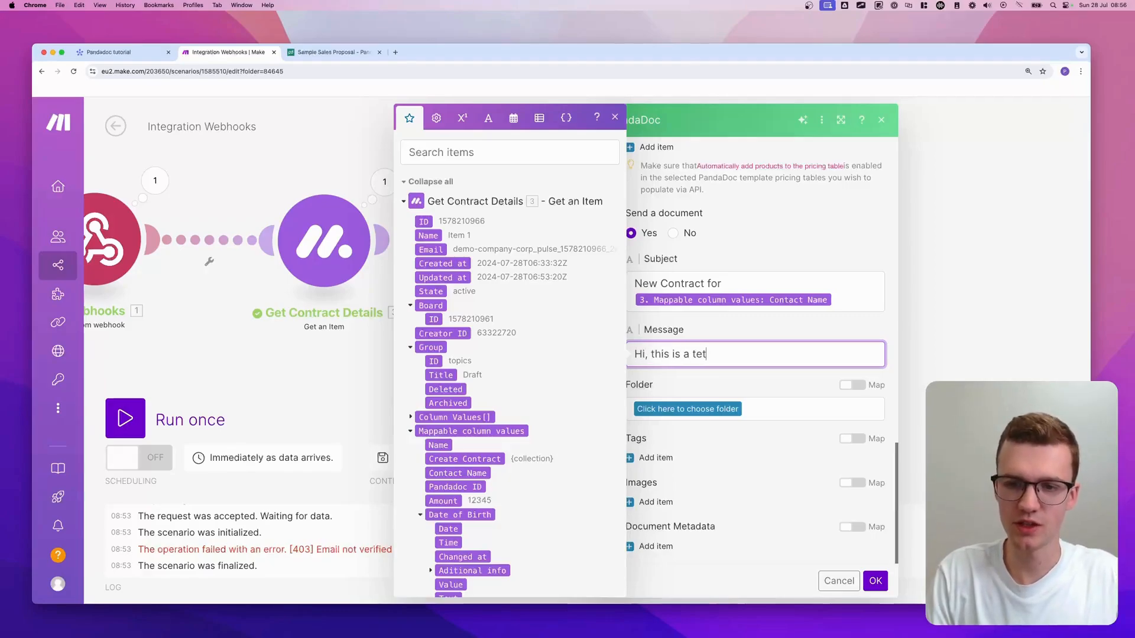
{"action": "left_click", "coordinate": [746, 326]}
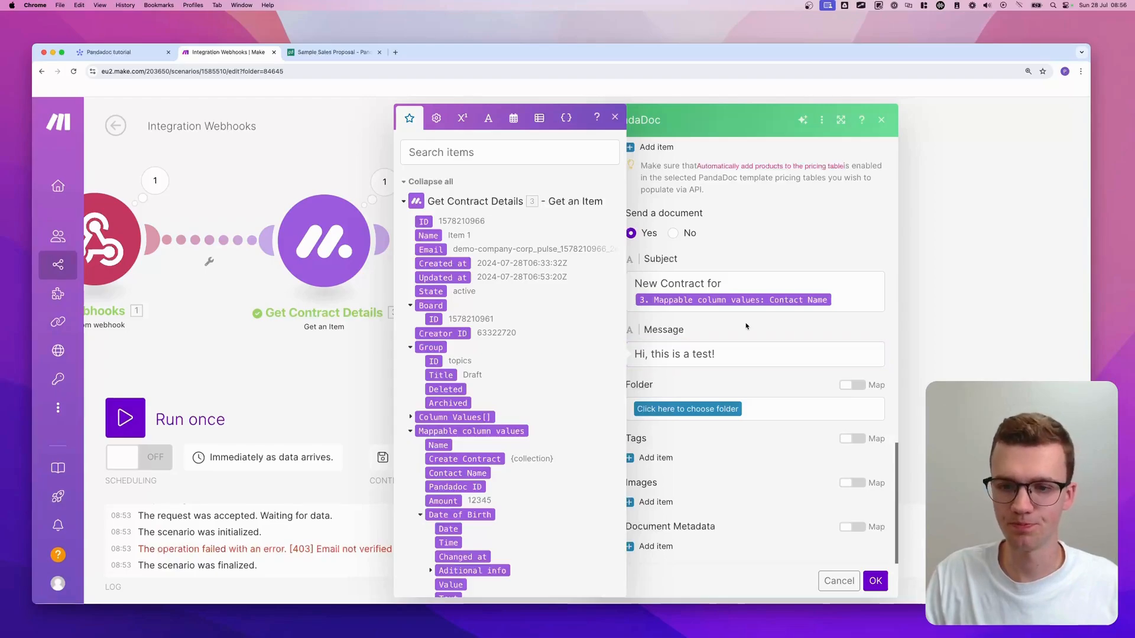
{"action": "left_click", "coordinate": [614, 118]}
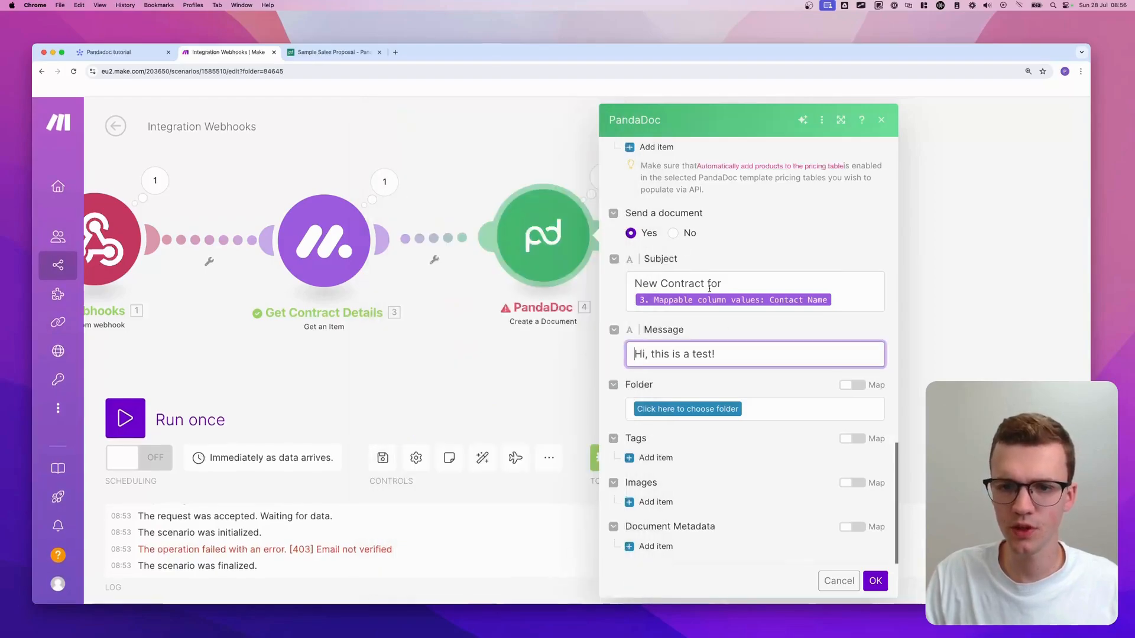
{"action": "left_click", "coordinate": [702, 413]}
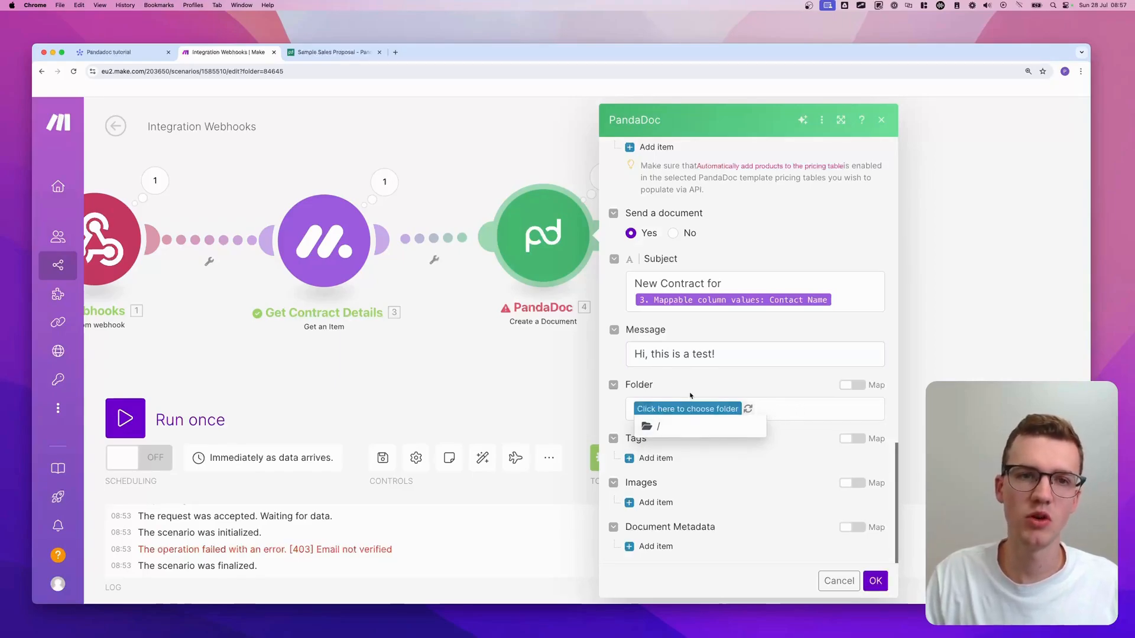
{"action": "left_click", "coordinate": [331, 52]}
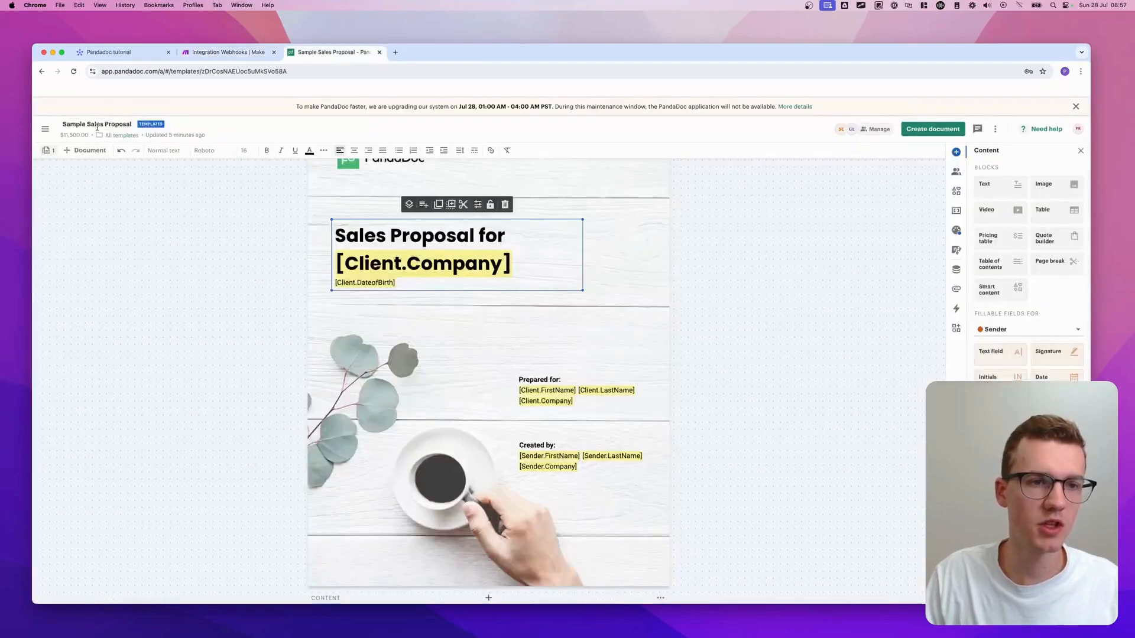
- Create a PandaDoc folder named 'Test Folder' under My documents, then return to Make
{"action": "left_click", "coordinate": [45, 129]}
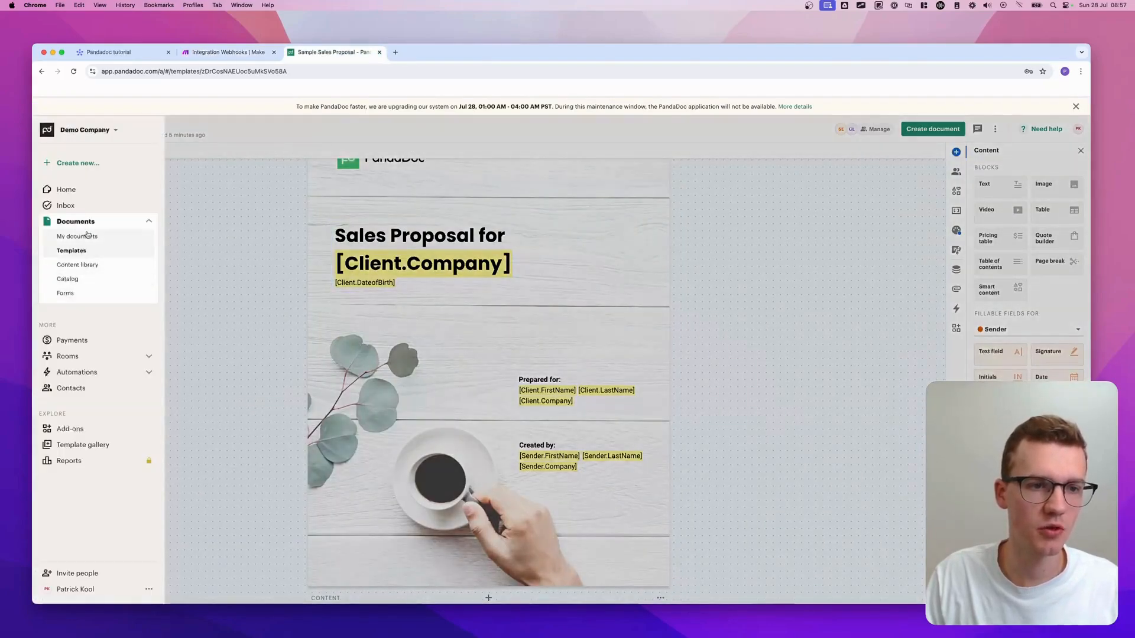
{"action": "left_click", "coordinate": [77, 236]}
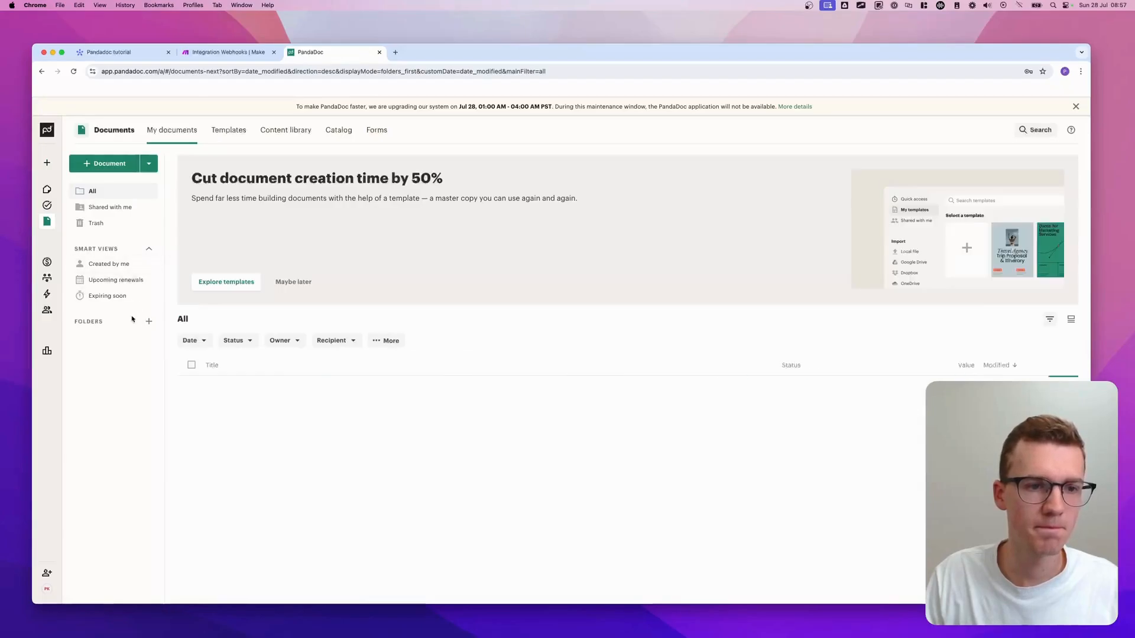
{"action": "left_click", "coordinate": [149, 321]}
{"action": "type", "text": "Test Fol"}
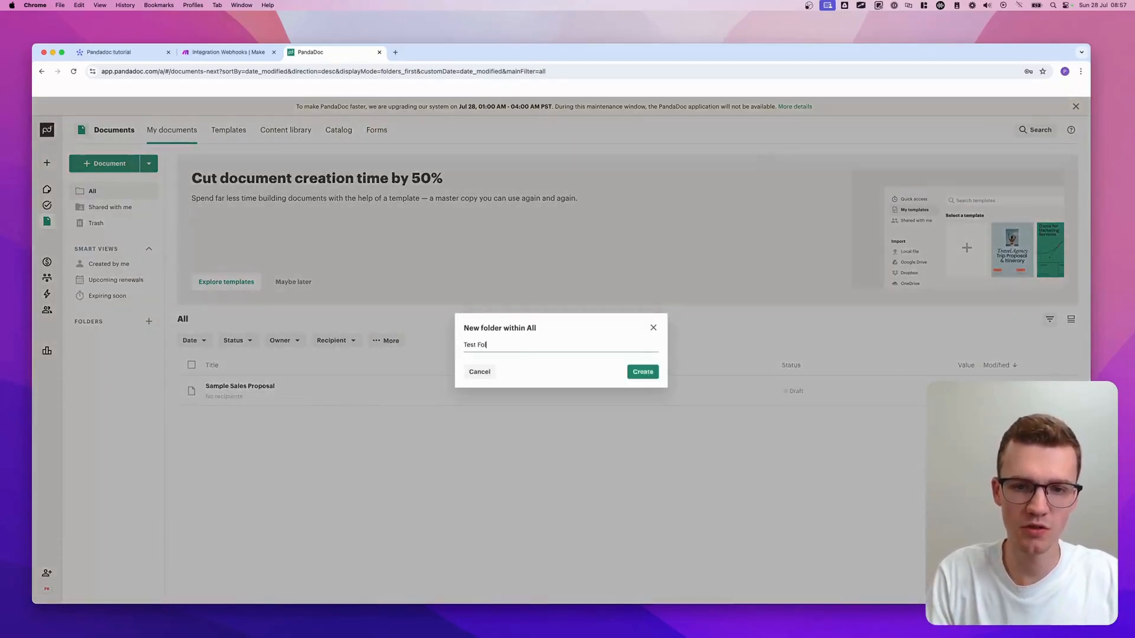
{"action": "type", "text": "der"}
{"action": "key", "text": "Return"}
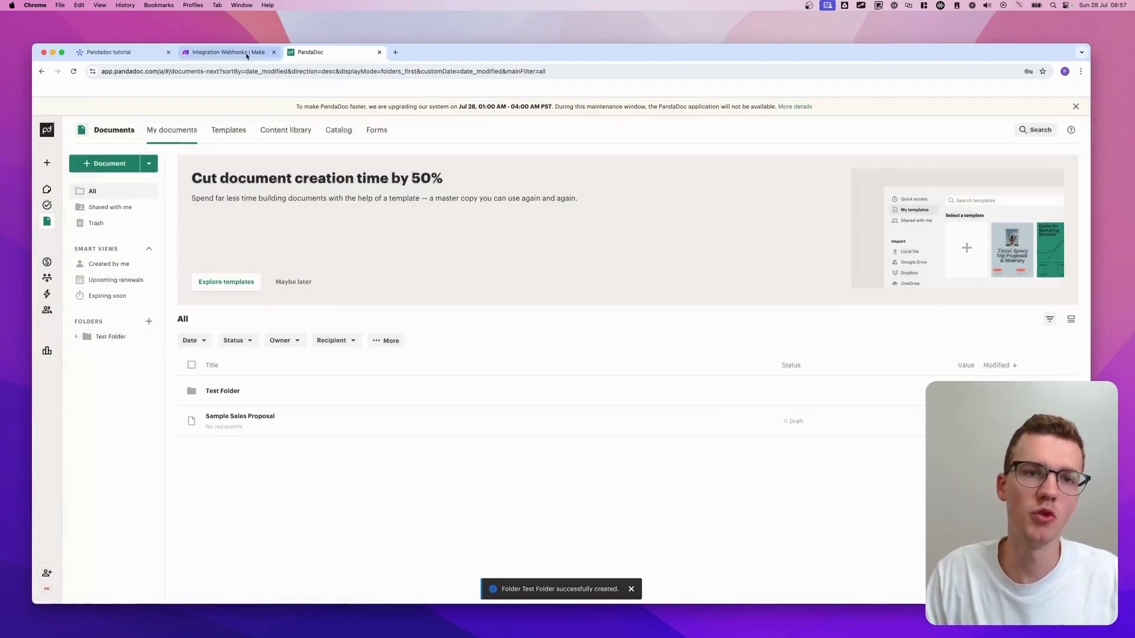
{"action": "left_click", "coordinate": [247, 57]}
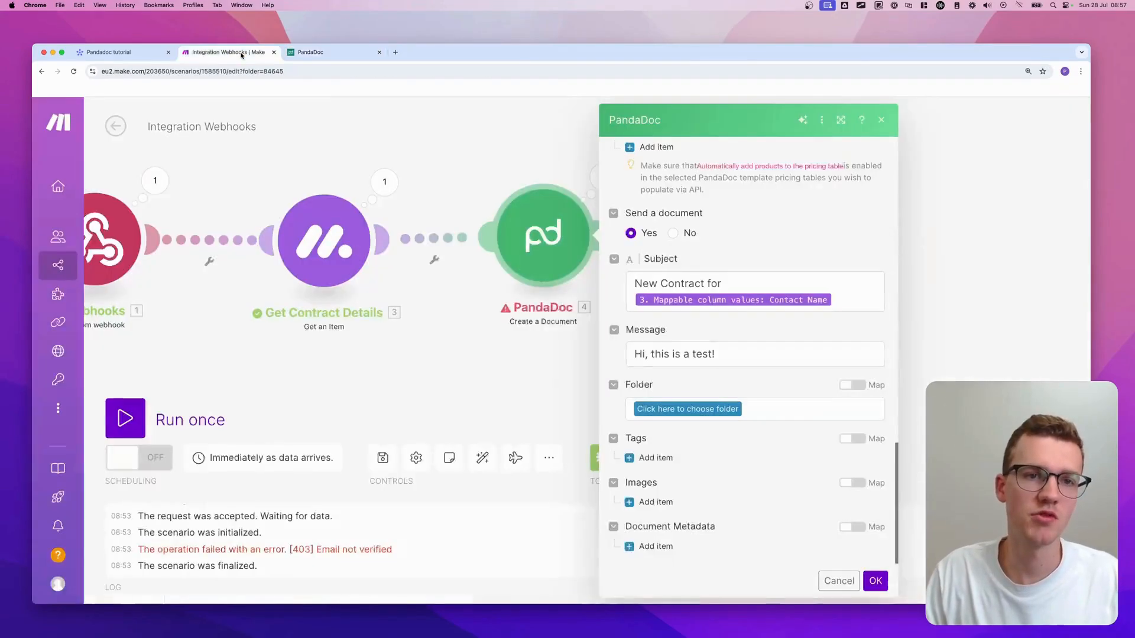
- Refresh the folder list and choose Test Folder, then add and remove an empty tag entry
{"action": "left_click", "coordinate": [718, 409]}
{"action": "left_click", "coordinate": [749, 409]}
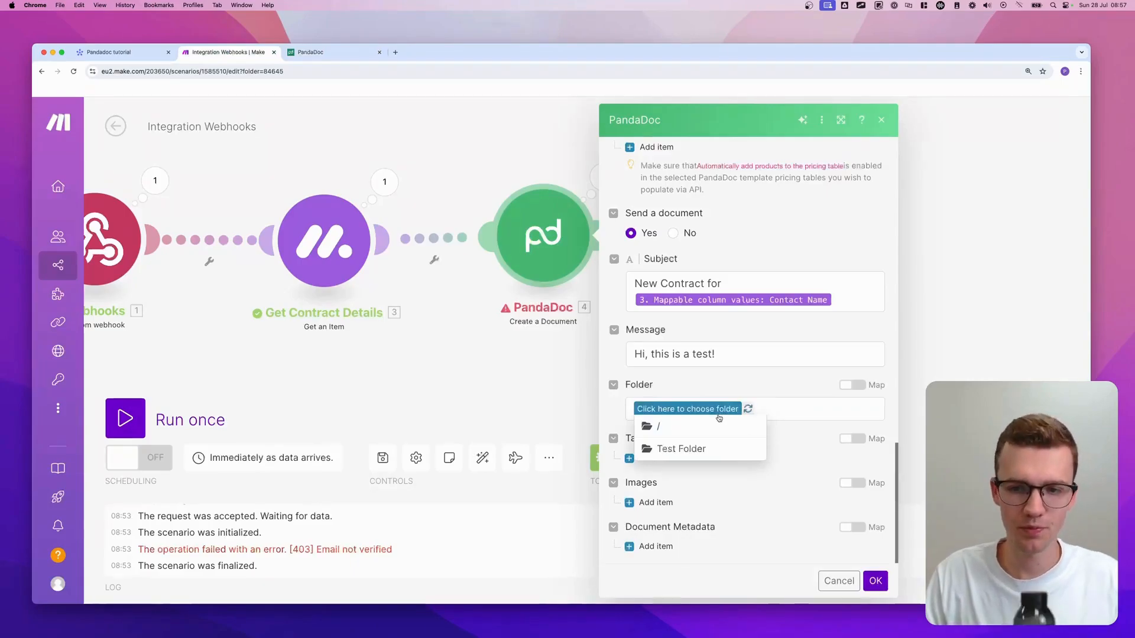
{"action": "left_click", "coordinate": [690, 444]}
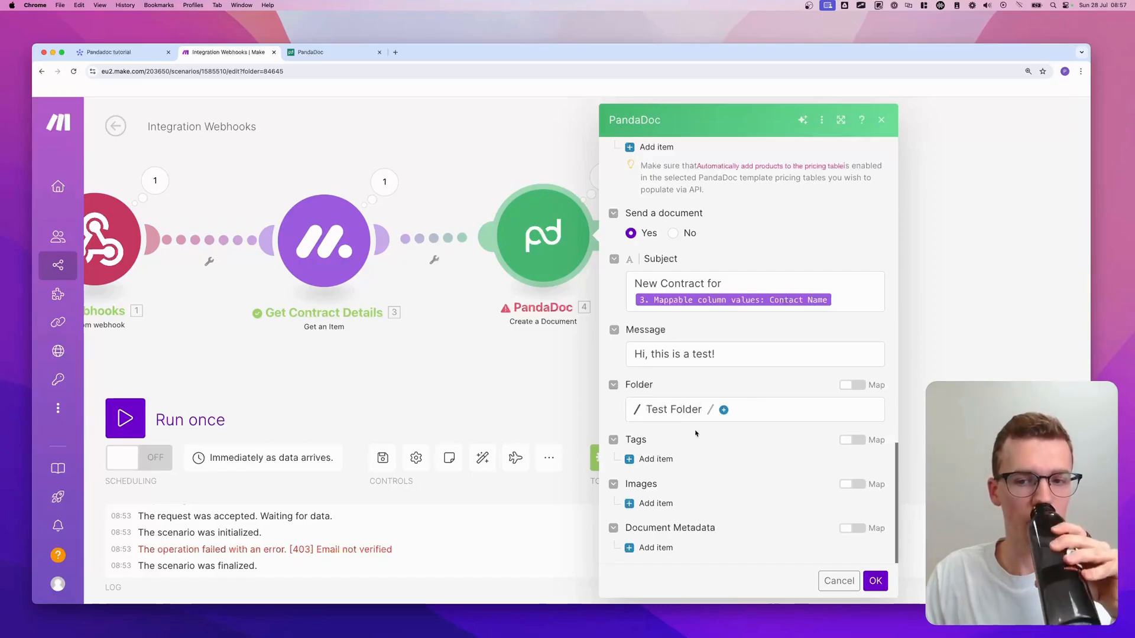
{"action": "left_click", "coordinate": [722, 410]}
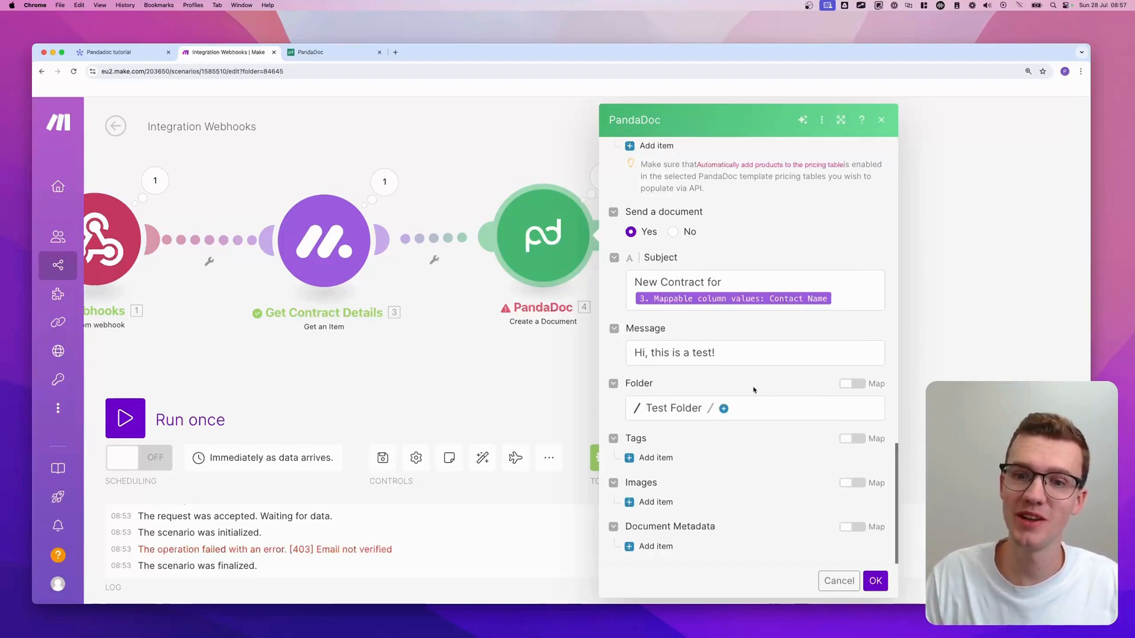
{"action": "left_click", "coordinate": [659, 461]}
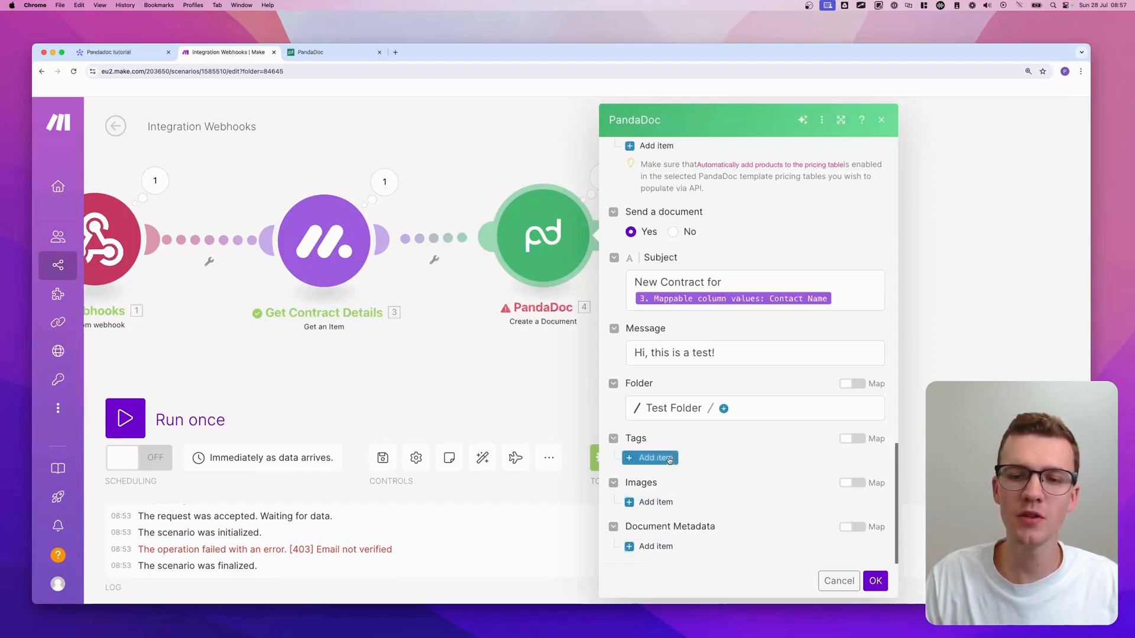
{"action": "left_click", "coordinate": [878, 426]}
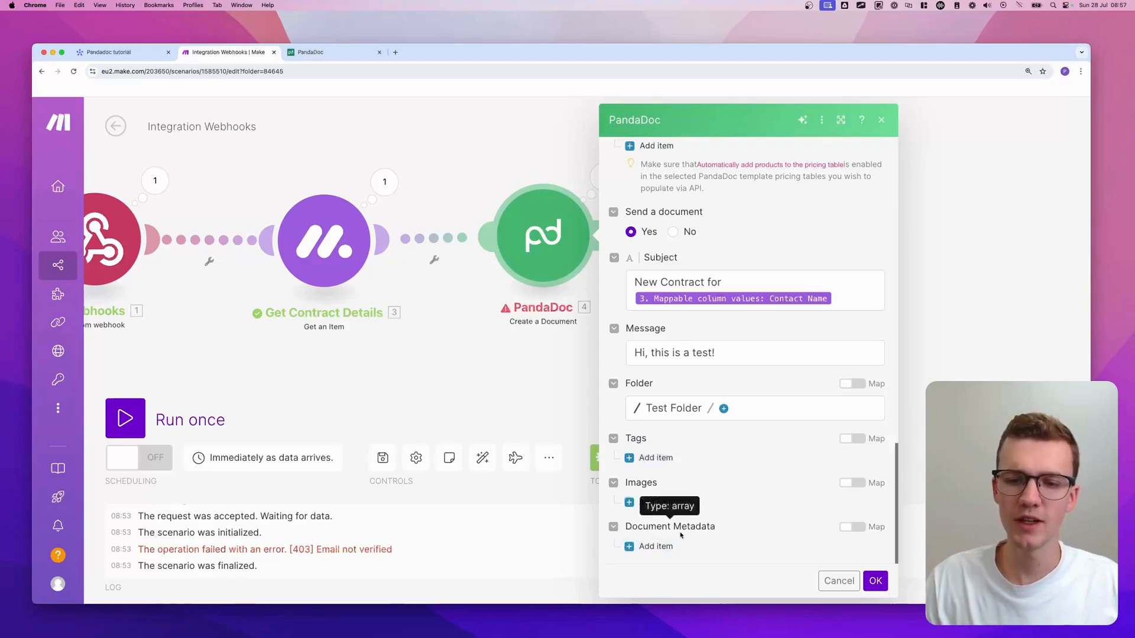
- Add document metadata with key monday_item_id mapped to the webhook's pulseId, and confirm the settings
{"action": "left_click", "coordinate": [656, 546]}
{"action": "scroll", "coordinate": [680, 503], "scroll_direction": "down", "scroll_amount": 5}
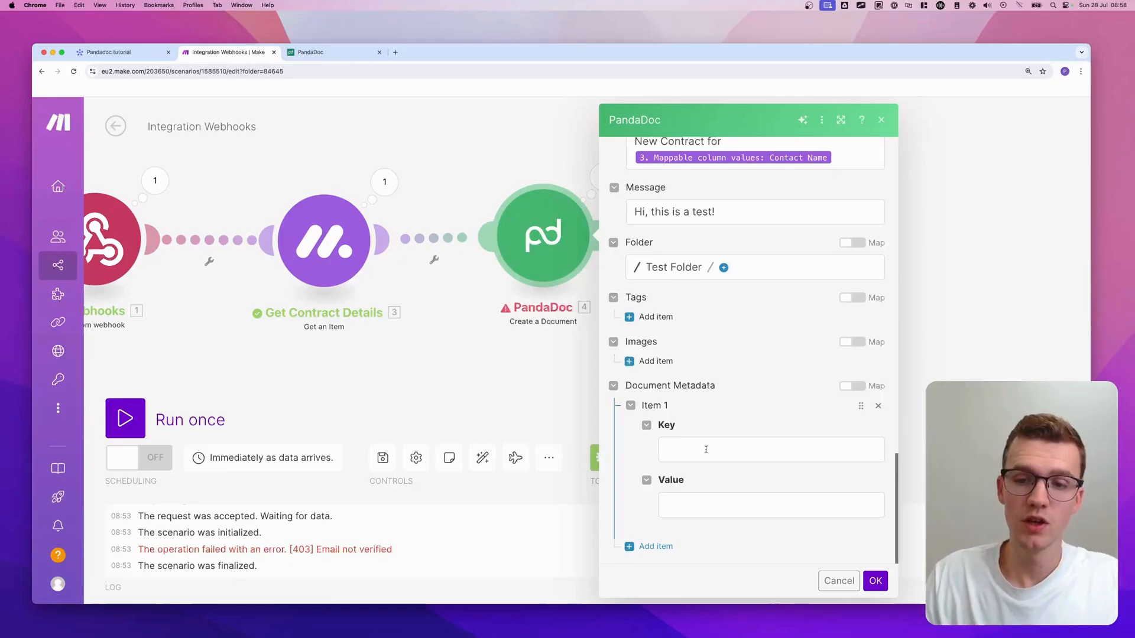
{"action": "left_click", "coordinate": [705, 449]}
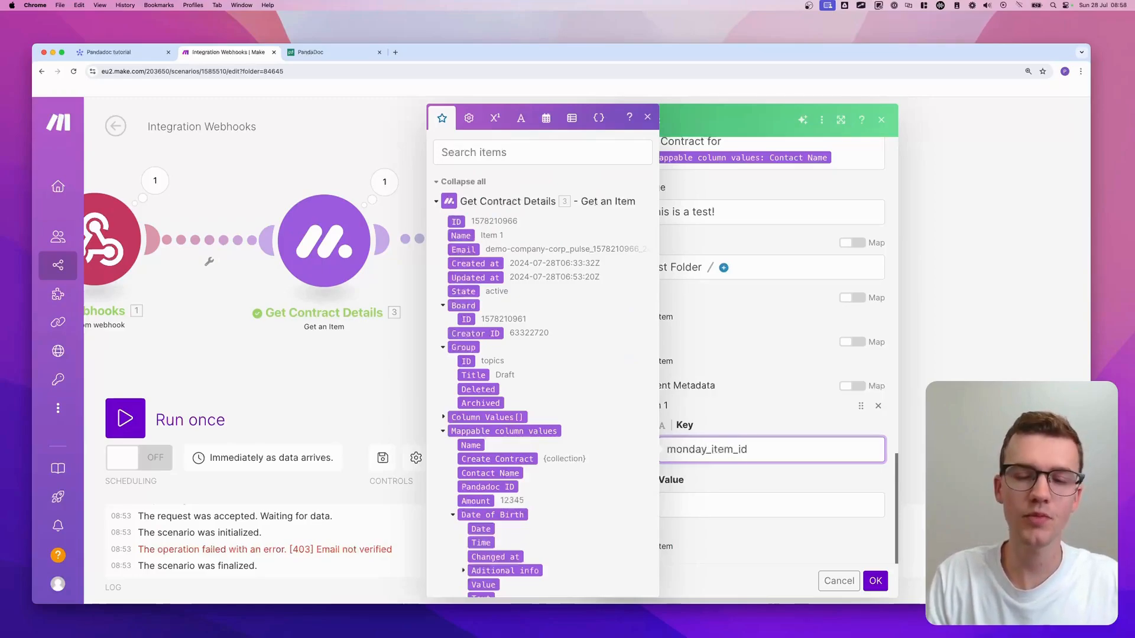
{"action": "key", "text": "Tab"}
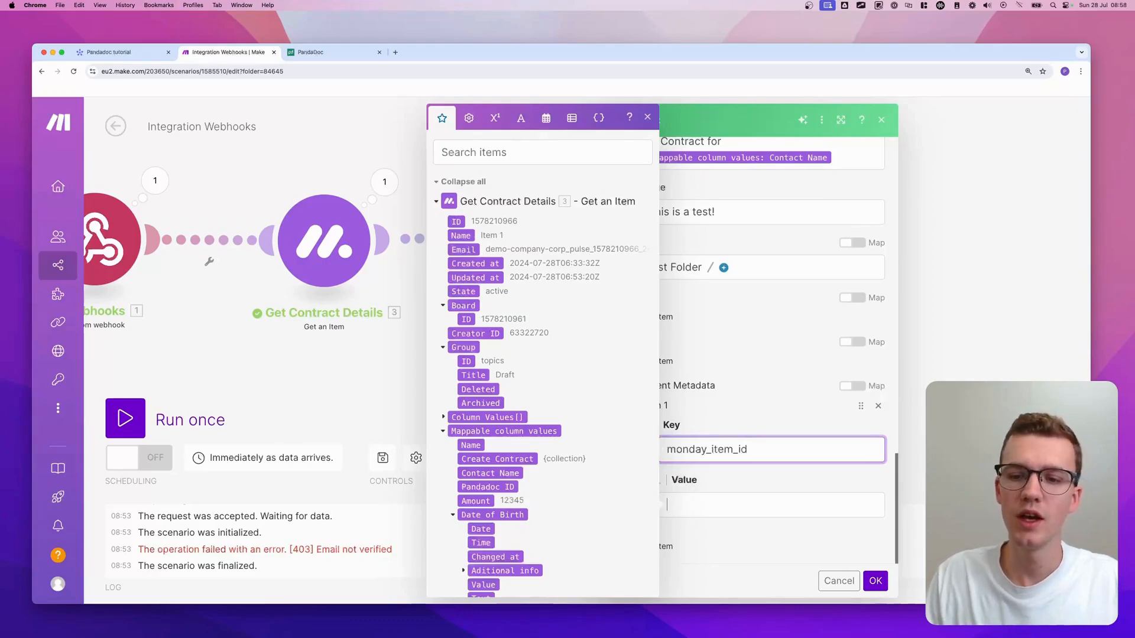
{"action": "scroll", "coordinate": [577, 371], "scroll_direction": "down", "scroll_amount": 3}
{"action": "scroll", "coordinate": [577, 370], "scroll_direction": "down", "scroll_amount": 7}
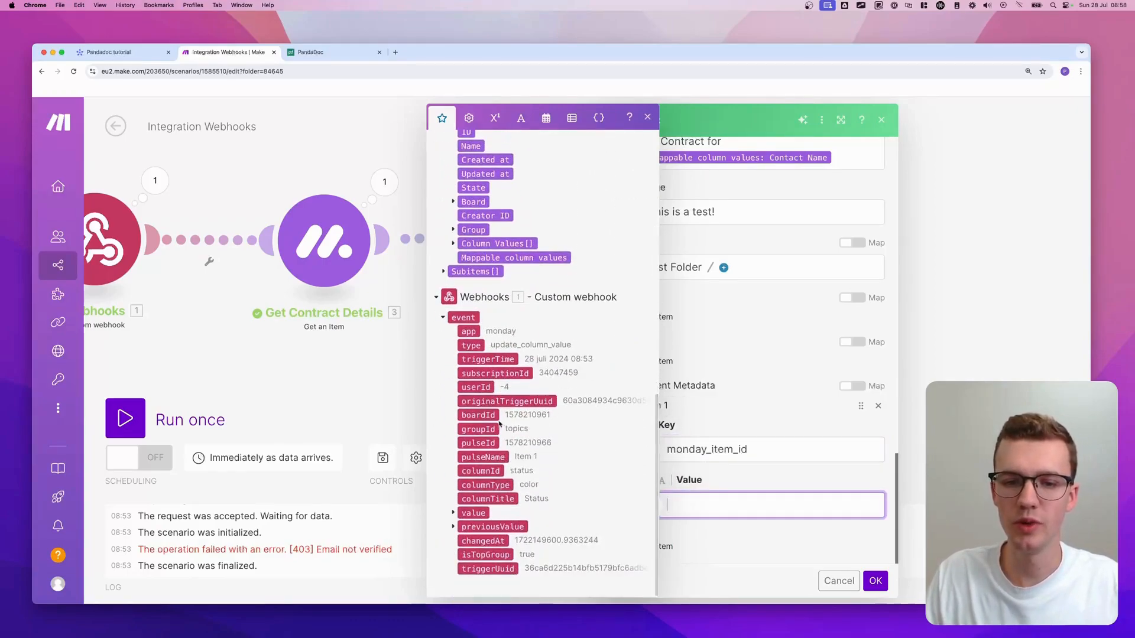
{"action": "left_click_drag", "start_coordinate": [479, 442], "coordinate": [709, 504]}
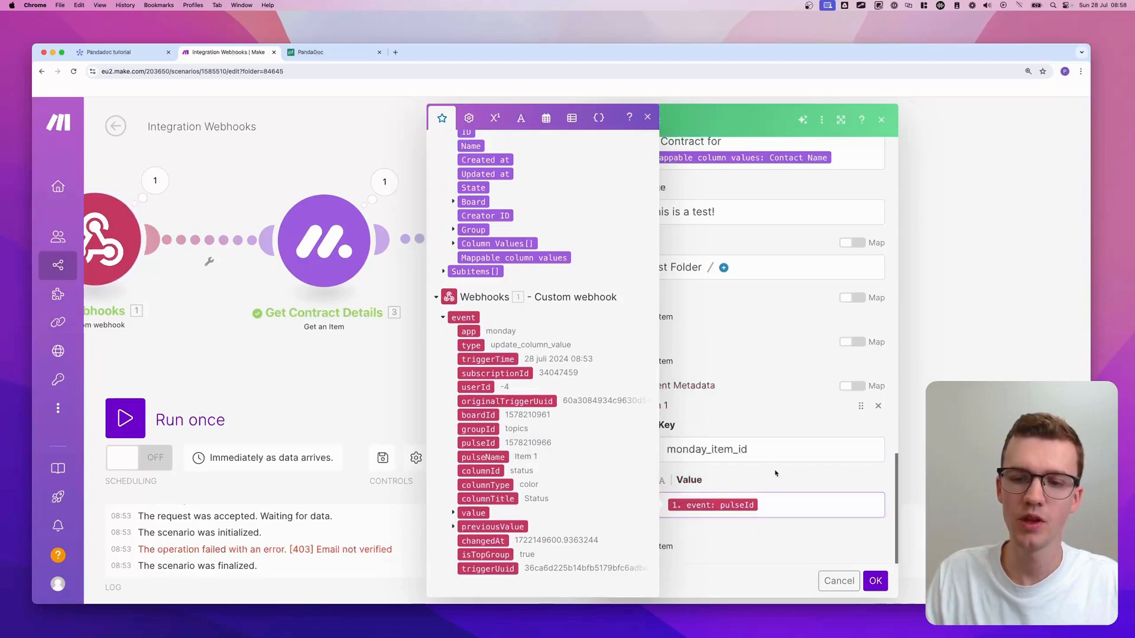
{"action": "left_click", "coordinate": [647, 120]}
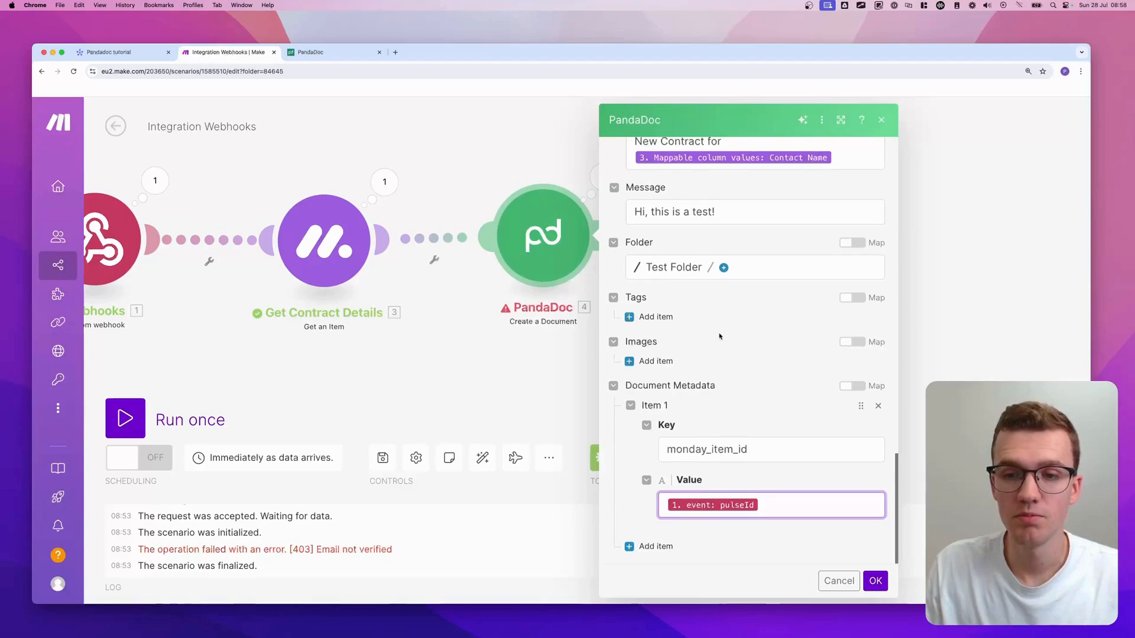
{"action": "scroll", "coordinate": [738, 319], "scroll_direction": "up", "scroll_amount": 15}
{"action": "scroll", "coordinate": [719, 334], "scroll_direction": "up", "scroll_amount": 5}
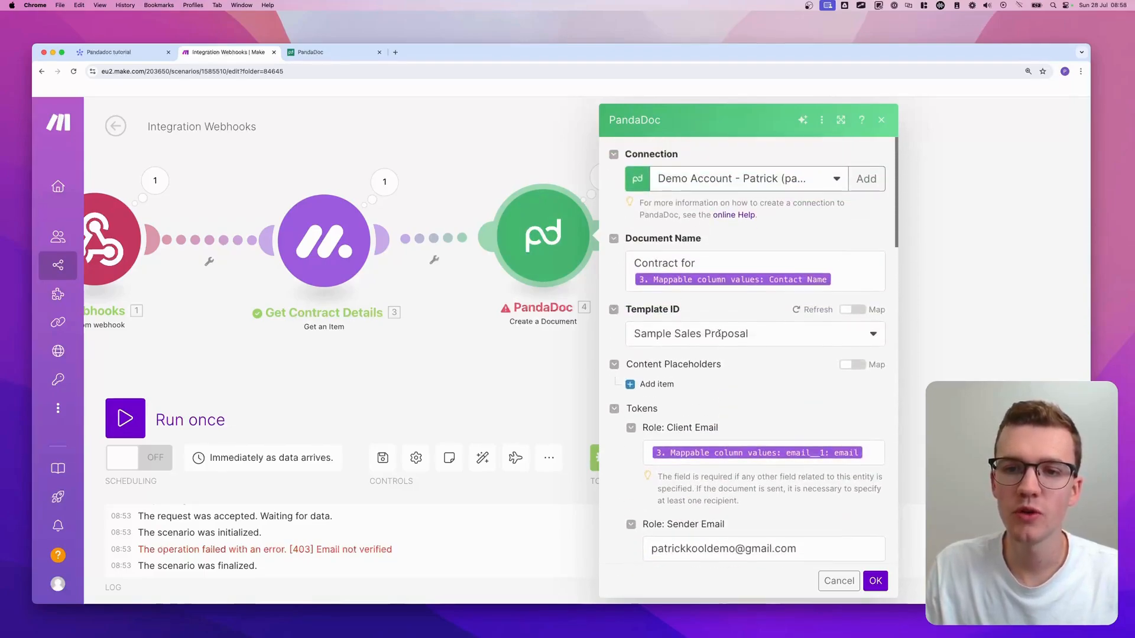
{"action": "scroll", "coordinate": [719, 335], "scroll_direction": "down", "scroll_amount": 15}
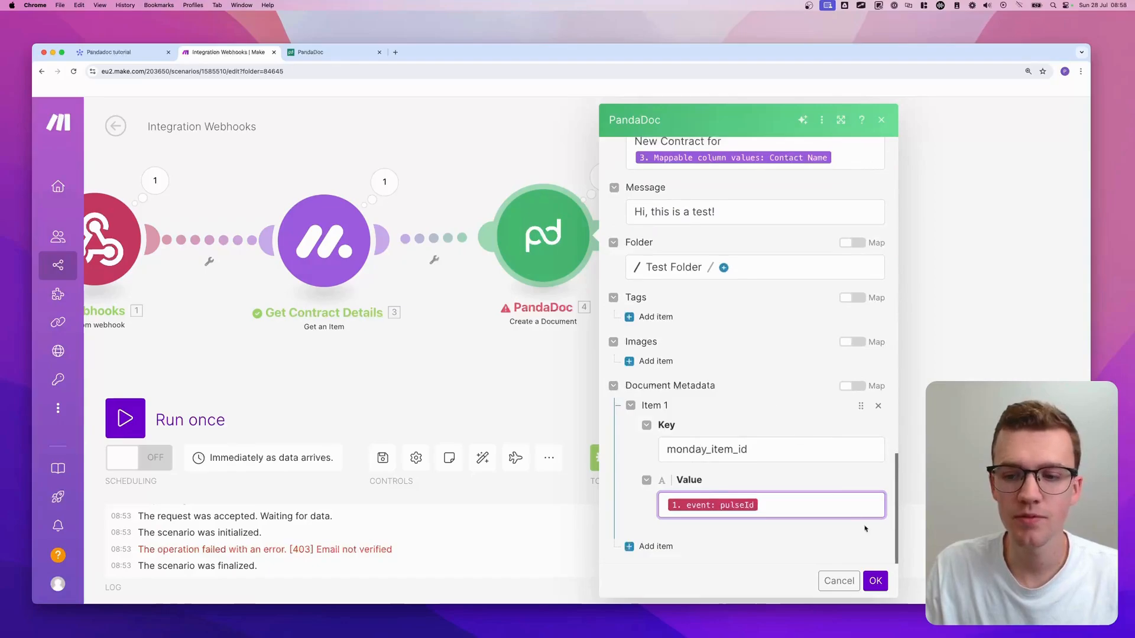
{"action": "left_click", "coordinate": [874, 582]}
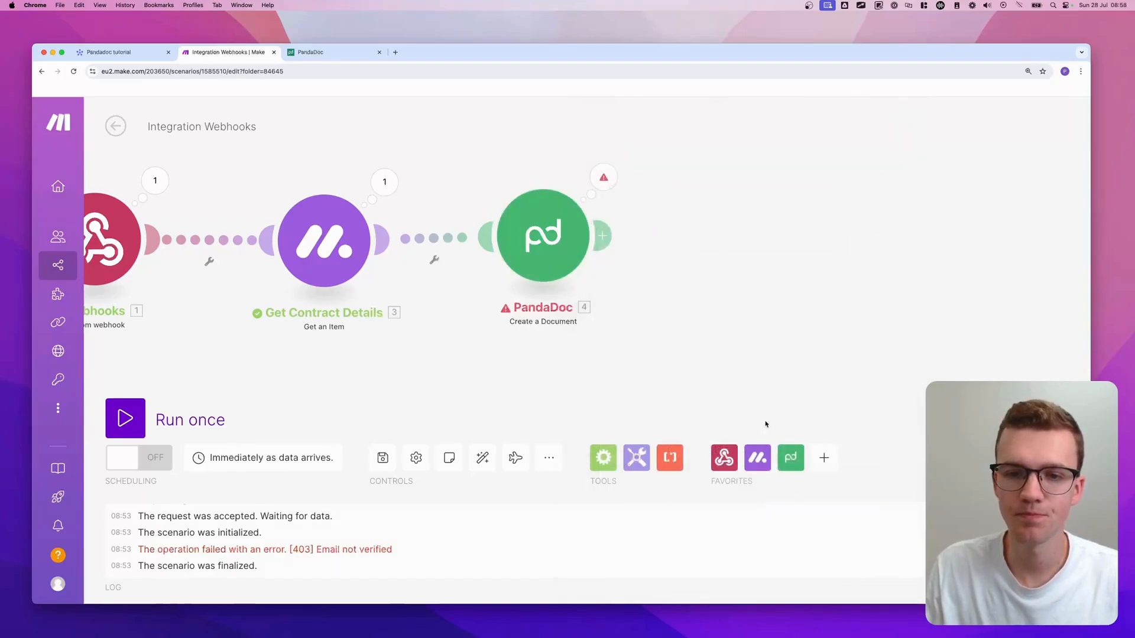
- Add a PandaDoc Download a Document step after Create a Document
{"action": "left_click_drag", "start_coordinate": [696, 284], "coordinate": [643, 287]}
{"action": "scroll", "coordinate": [642, 288], "scroll_direction": "down", "scroll_amount": 1}
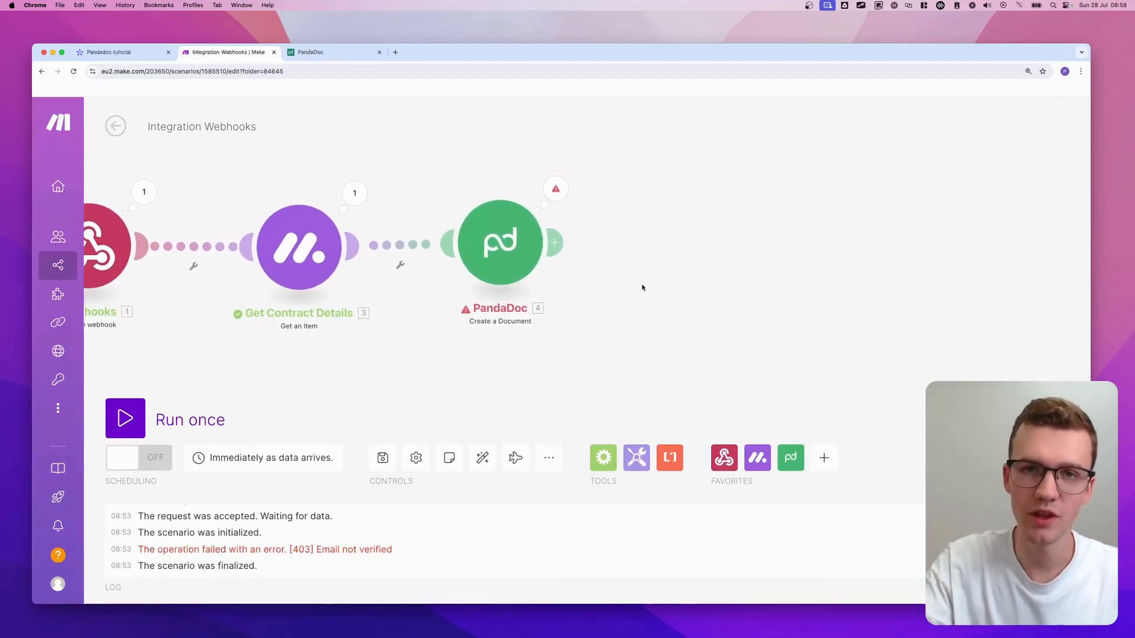
{"action": "left_click", "coordinate": [667, 245]}
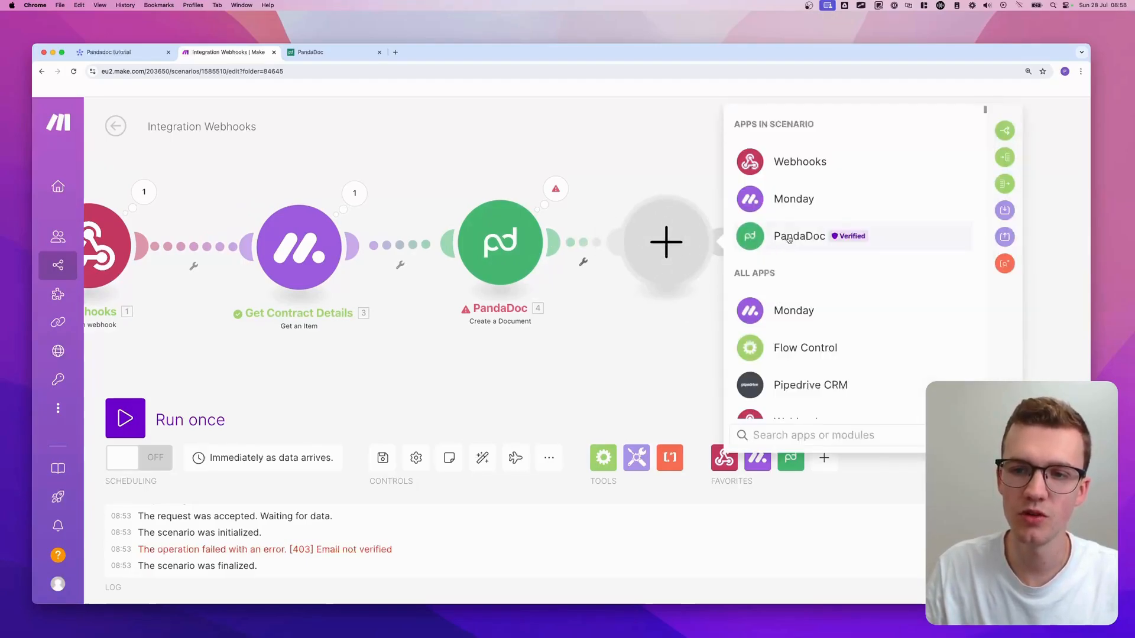
{"action": "left_click", "coordinate": [790, 238]}
{"action": "scroll", "coordinate": [827, 313], "scroll_direction": "down", "scroll_amount": 1}
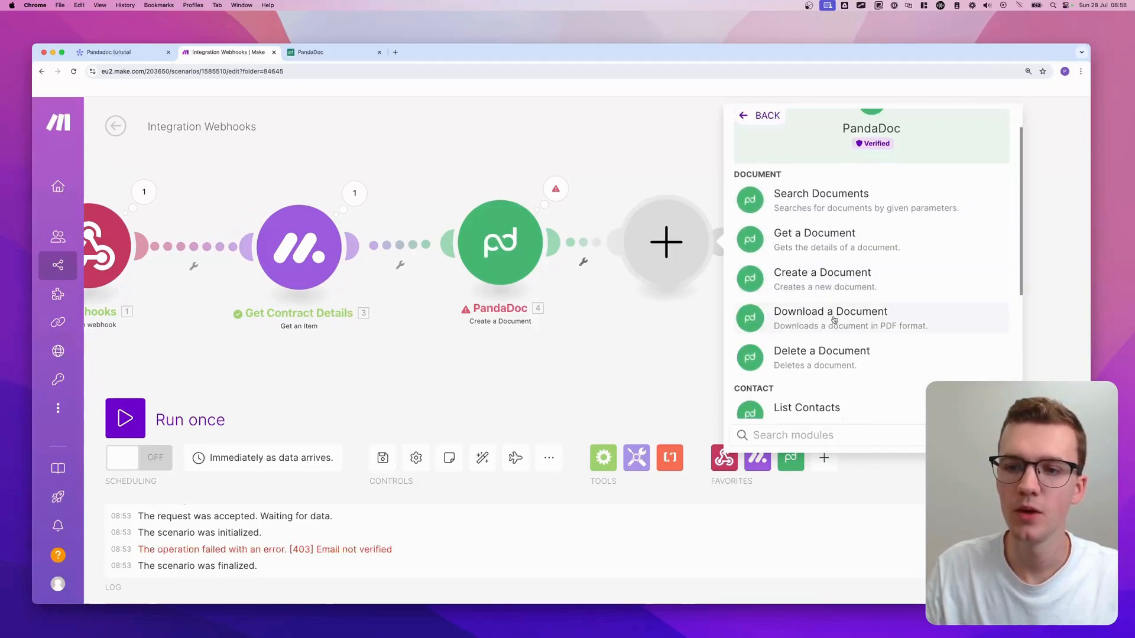
{"action": "left_click", "coordinate": [834, 320]}
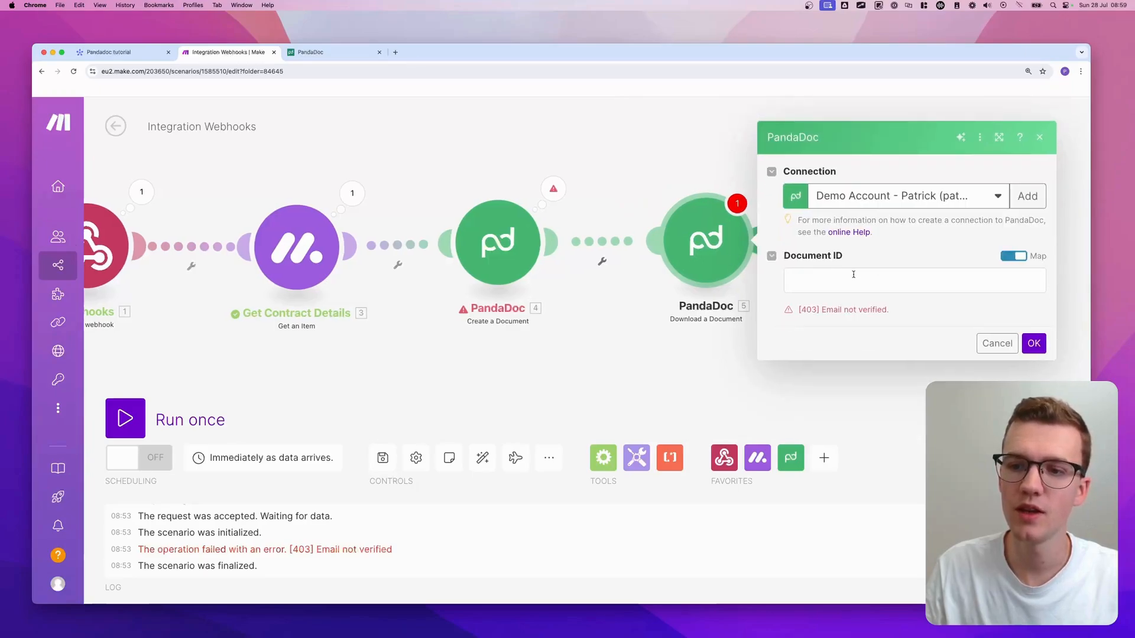
- Map the created document's Document ID into the download step and confirm it
{"action": "left_click", "coordinate": [853, 275]}
{"action": "left_click", "coordinate": [814, 313]}
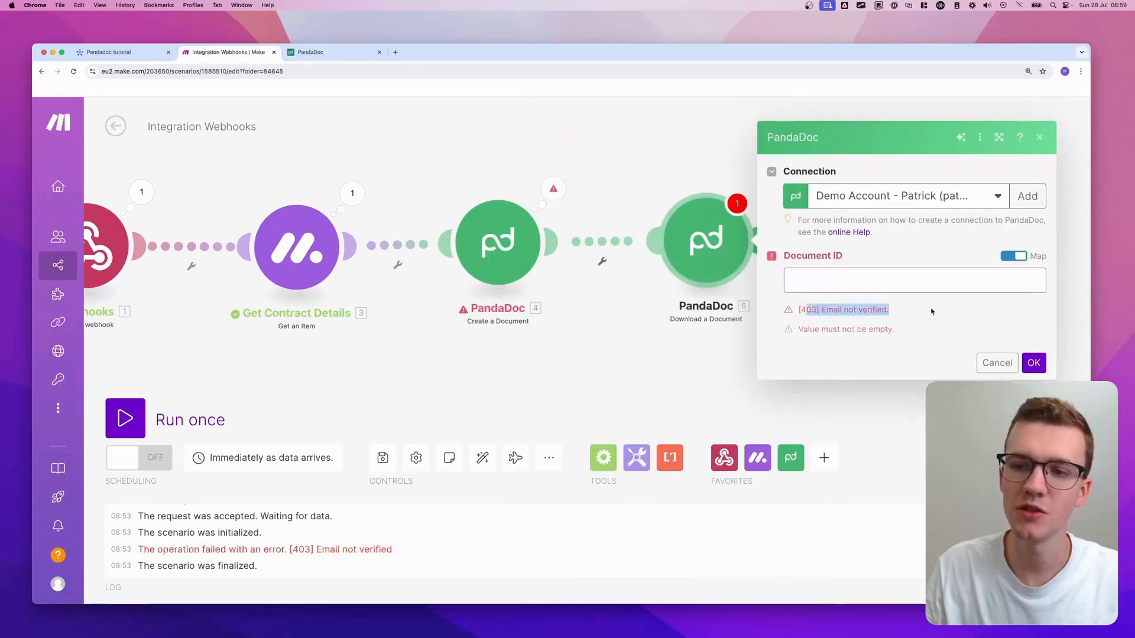
{"action": "left_click", "coordinate": [873, 269]}
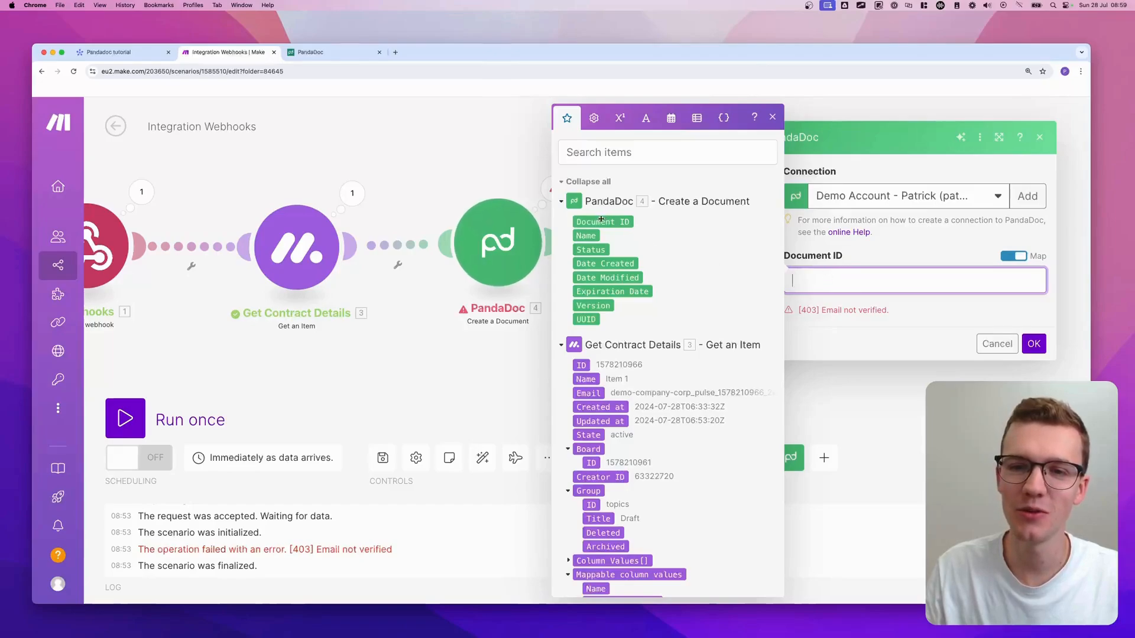
{"action": "left_click_drag", "start_coordinate": [603, 220], "coordinate": [916, 284]}
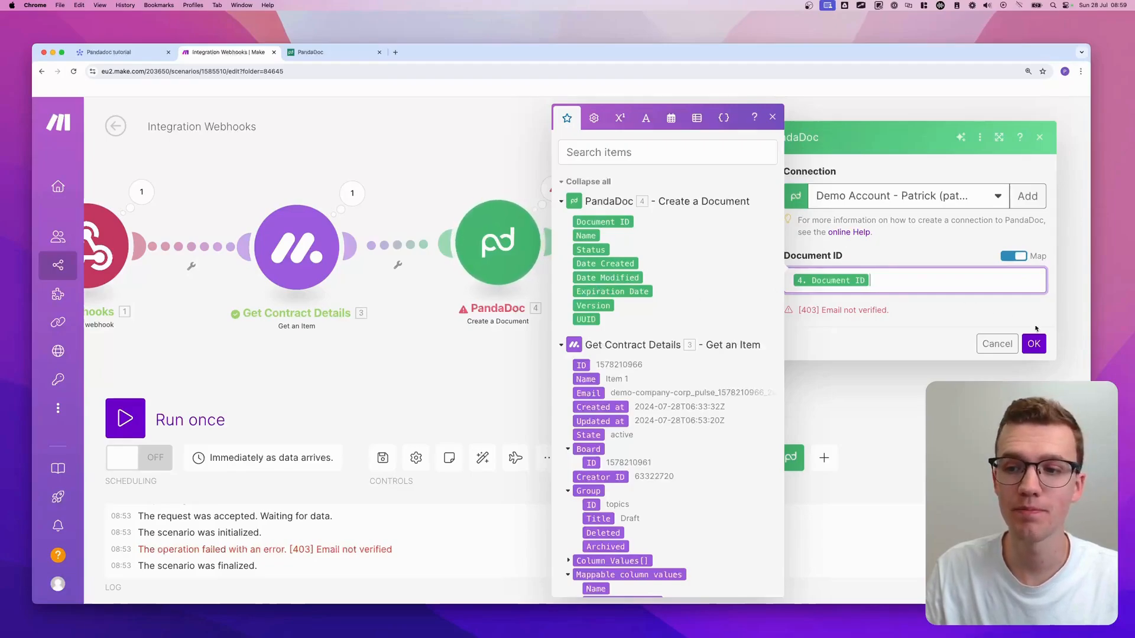
{"action": "left_click", "coordinate": [1036, 344]}
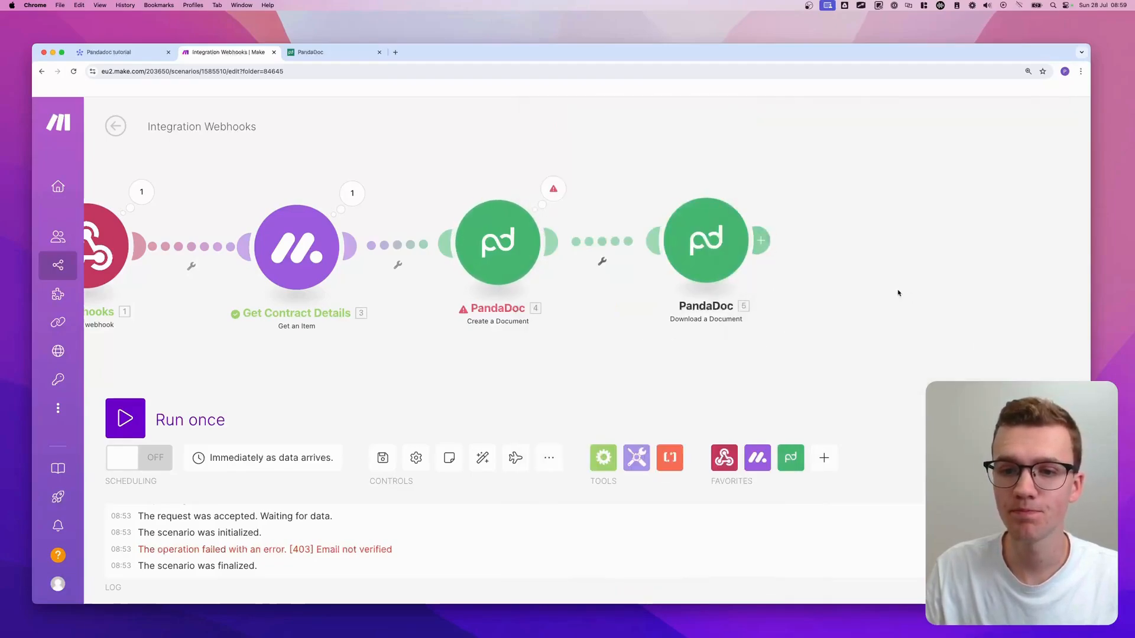
{"action": "left_click_drag", "start_coordinate": [889, 289], "coordinate": [615, 282]}
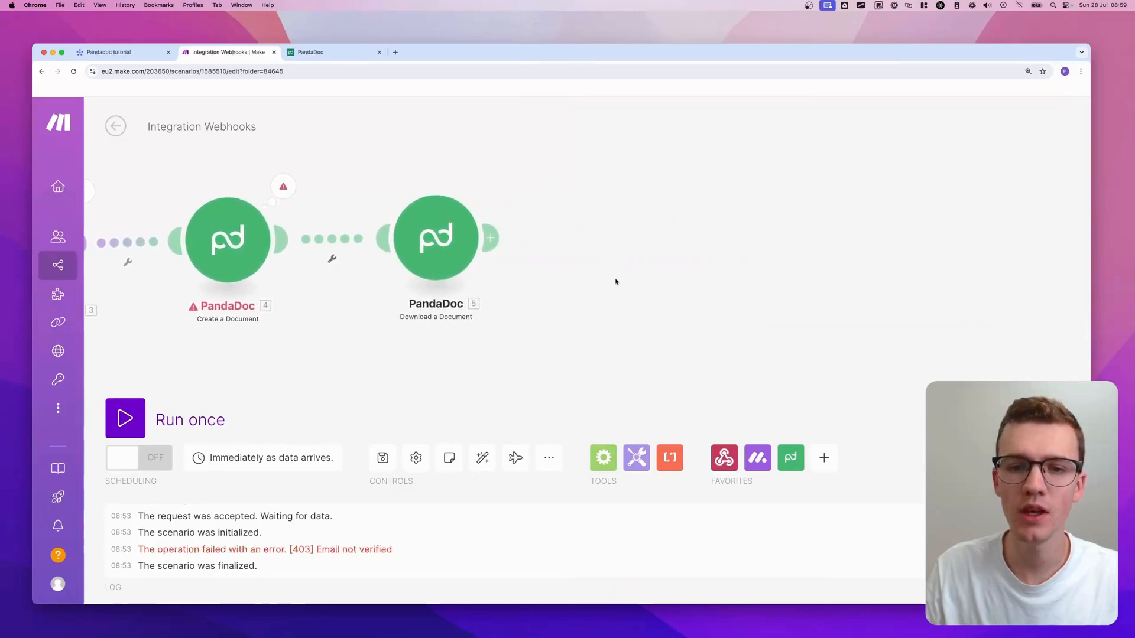
{"action": "left_click", "coordinate": [627, 237]}
- Add a Monday 'Add a File to a File Column Value' step after the download step
{"action": "type", "text": "monday"}
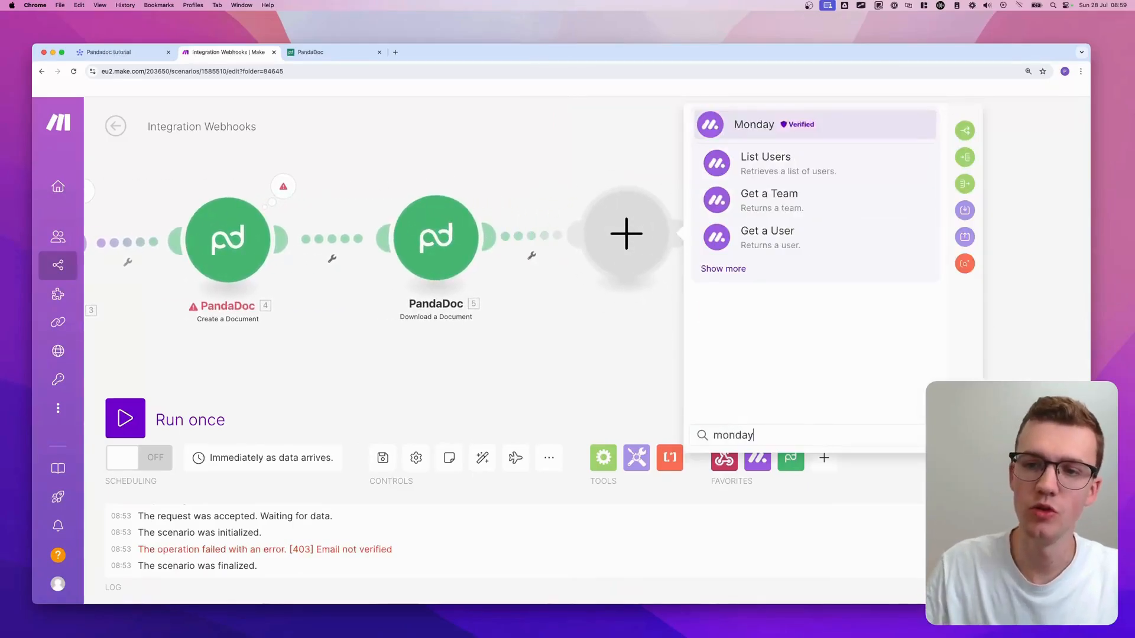
{"action": "left_click", "coordinate": [716, 270]}
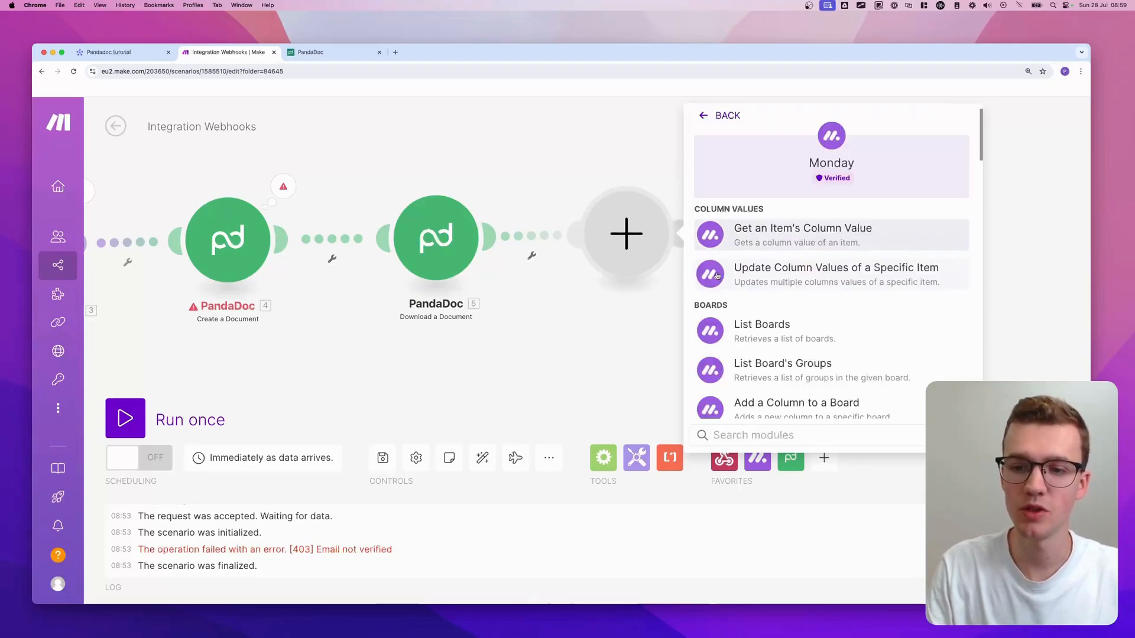
{"action": "type", "text": "file"}
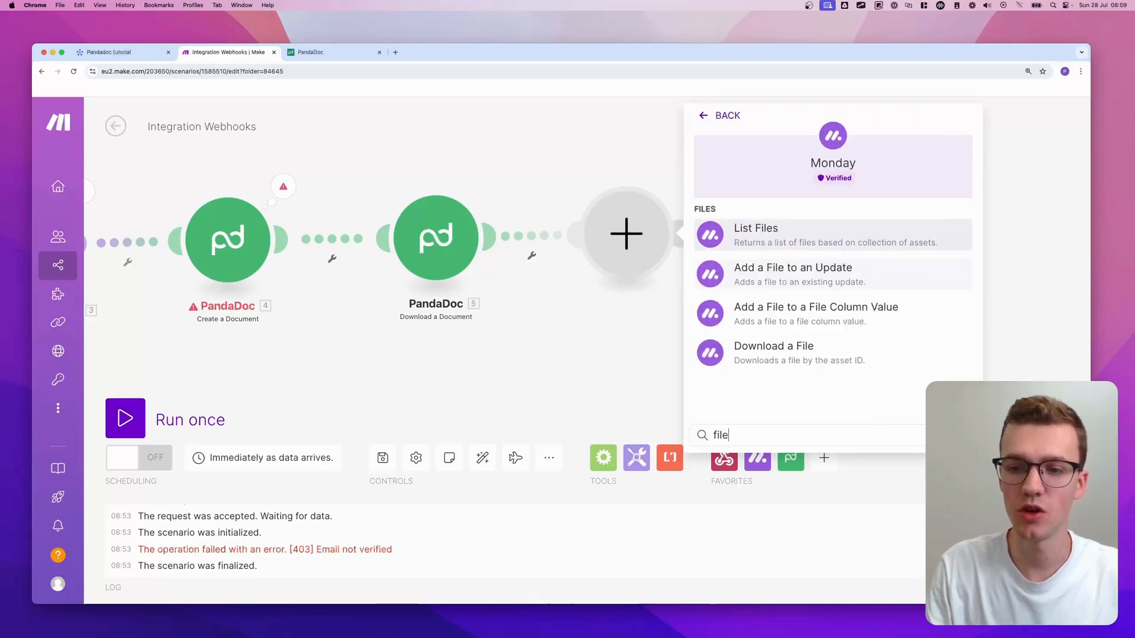
{"action": "left_click", "coordinate": [801, 314]}
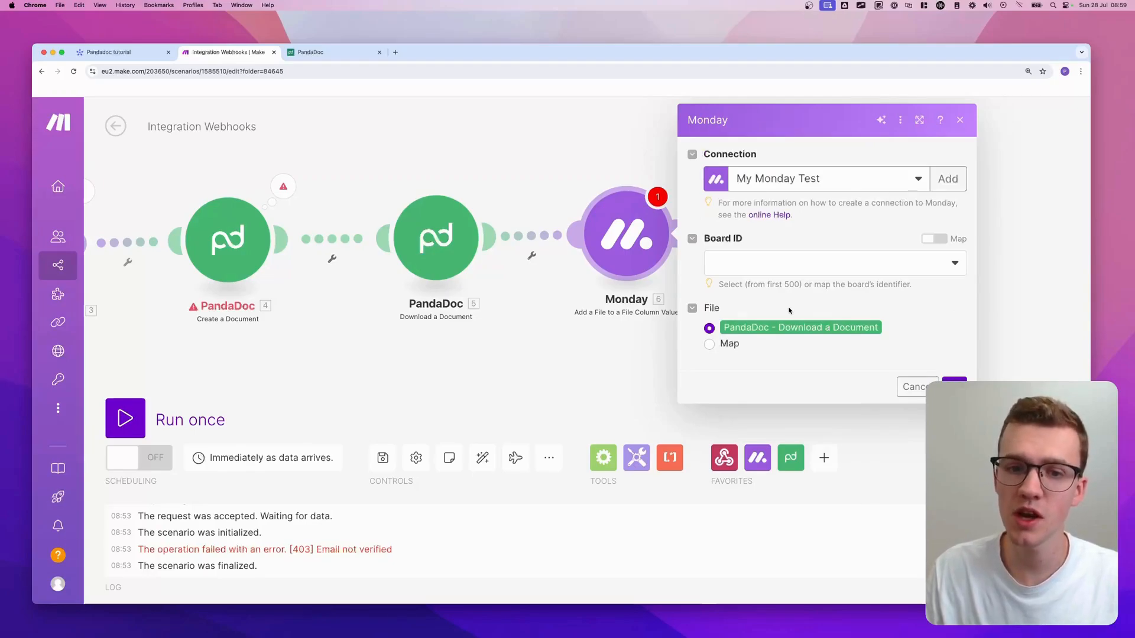
{"action": "left_click", "coordinate": [438, 165]}
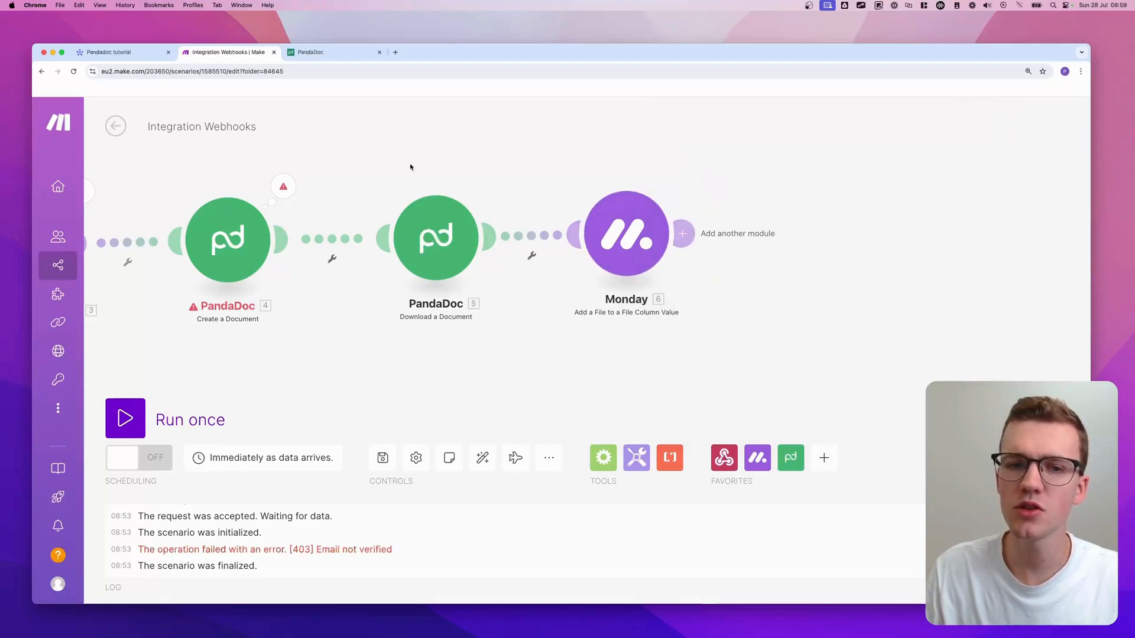
{"action": "left_click_drag", "start_coordinate": [410, 167], "coordinate": [664, 307]}
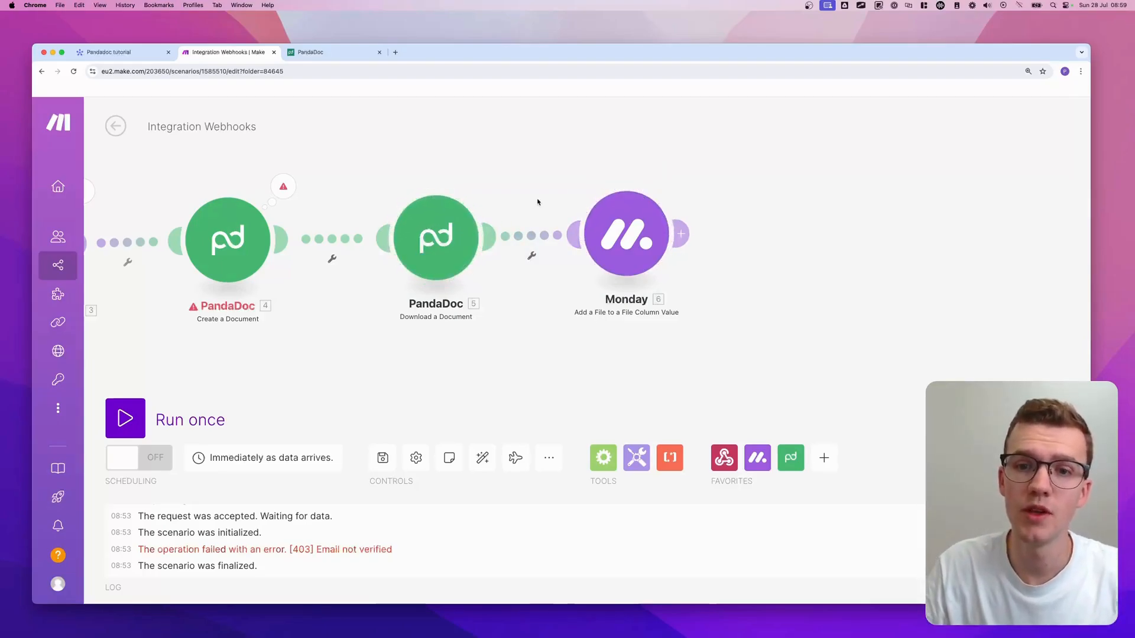
{"action": "left_click", "coordinate": [638, 233]}
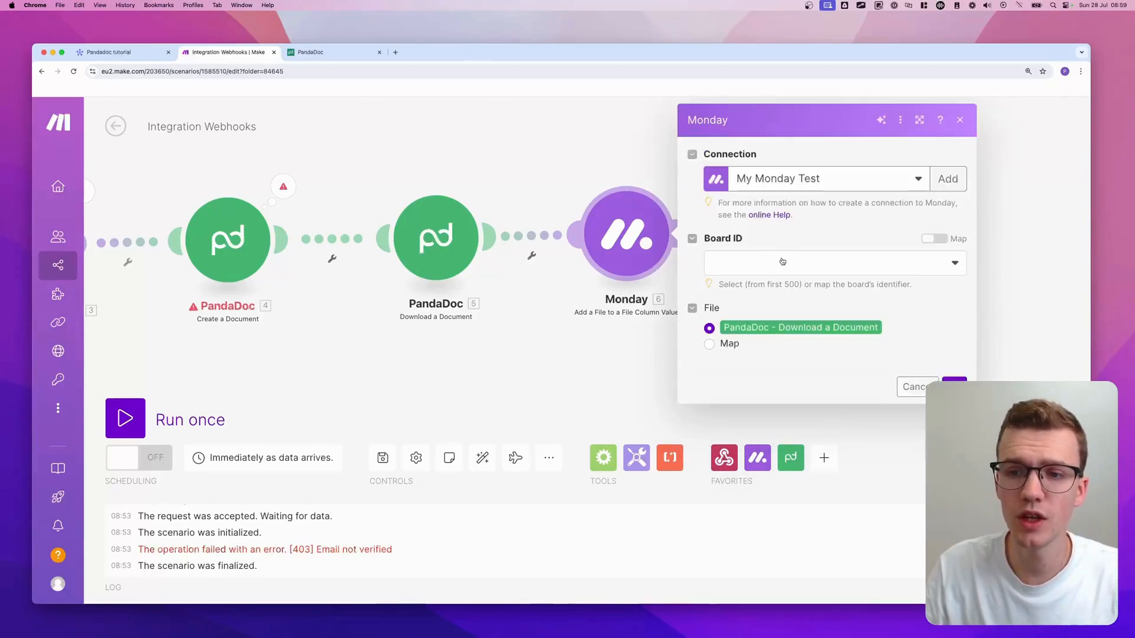
- Choose the Pandadoc tutorial :: public board and map the webhook's pulseId as Item ID
{"action": "left_click", "coordinate": [782, 261]}
{"action": "type", "text": "pandado"}
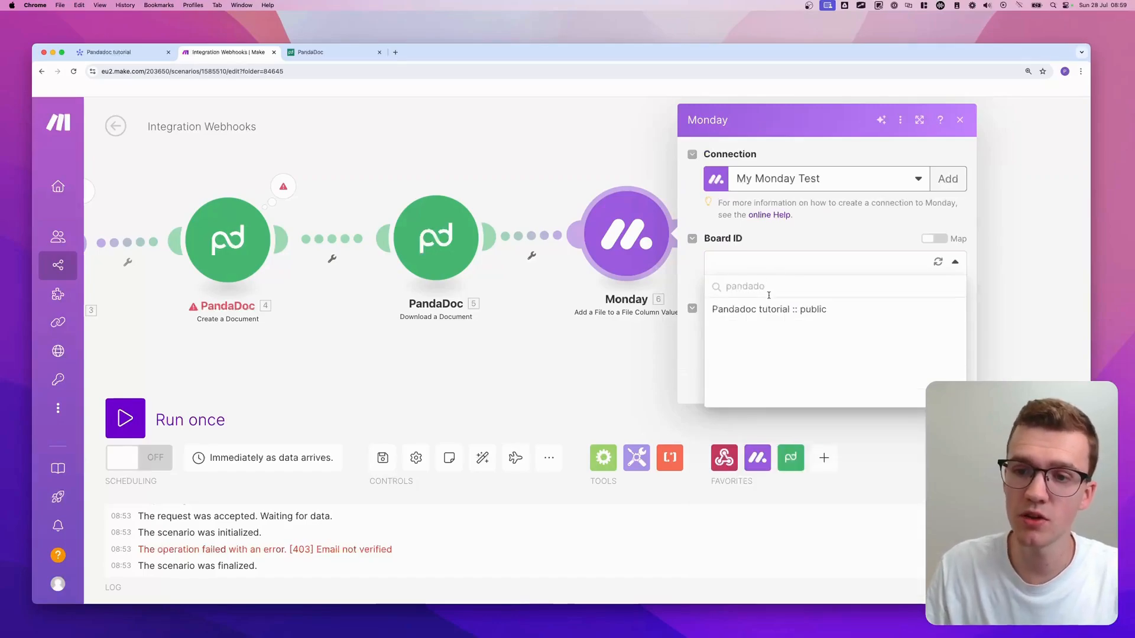
{"action": "left_click", "coordinate": [770, 310]}
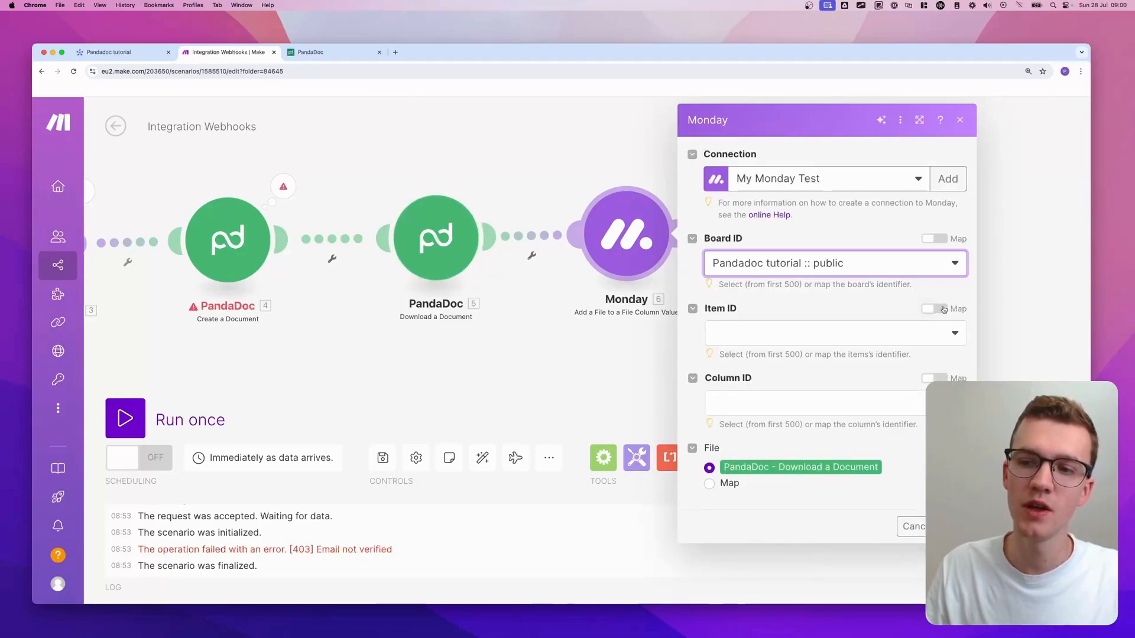
{"action": "left_click", "coordinate": [931, 309]}
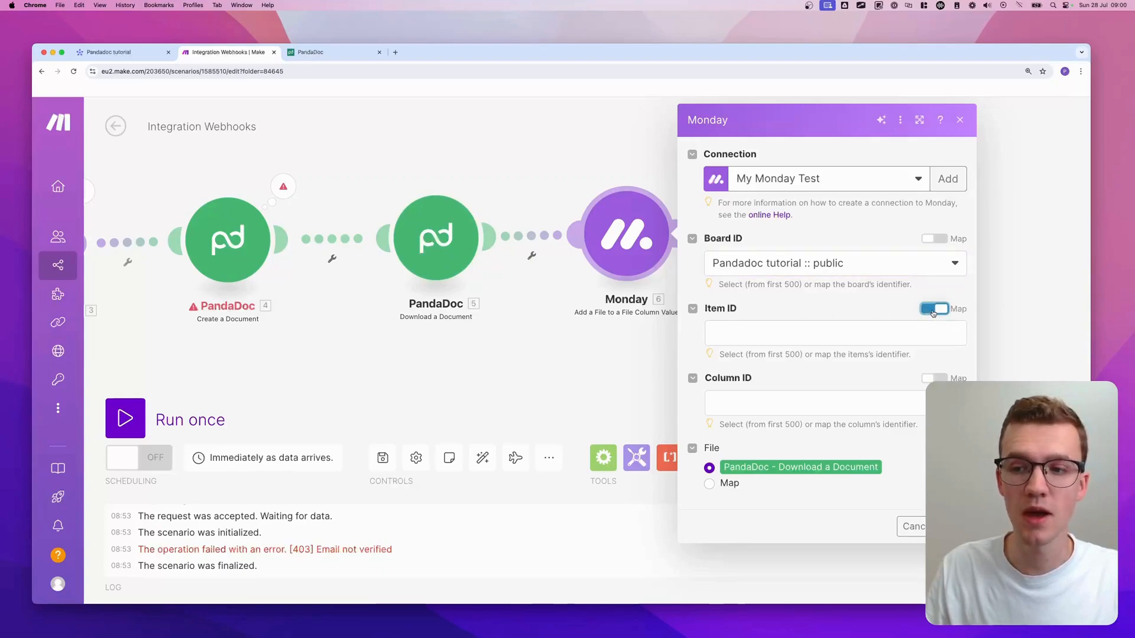
{"action": "left_click", "coordinate": [907, 331]}
{"action": "left_click", "coordinate": [489, 182]}
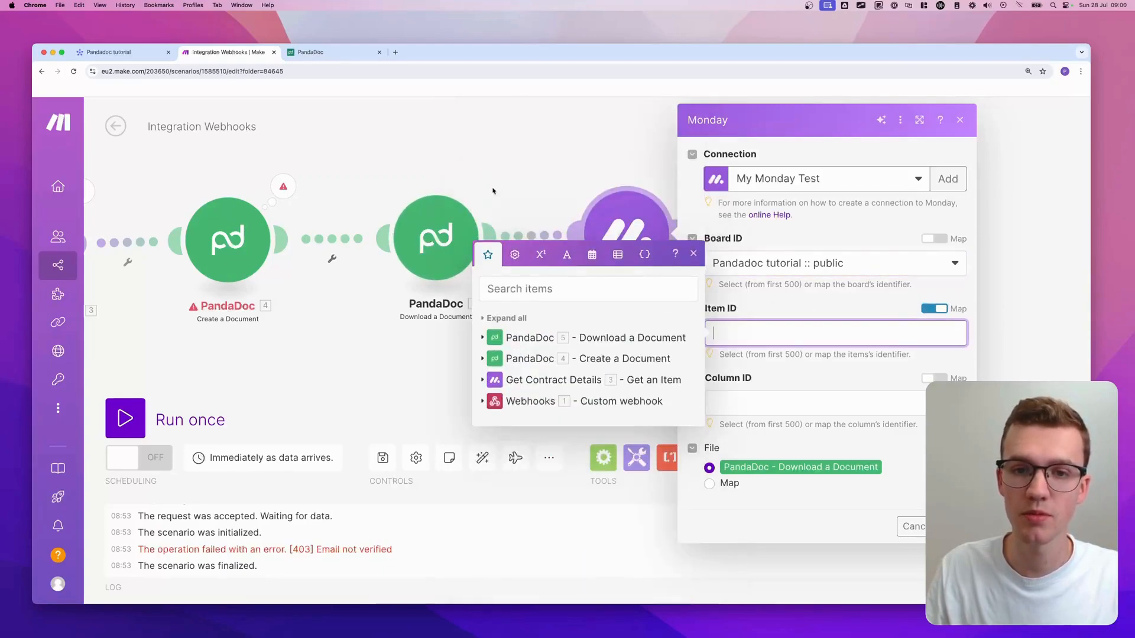
{"action": "left_click", "coordinate": [482, 403]}
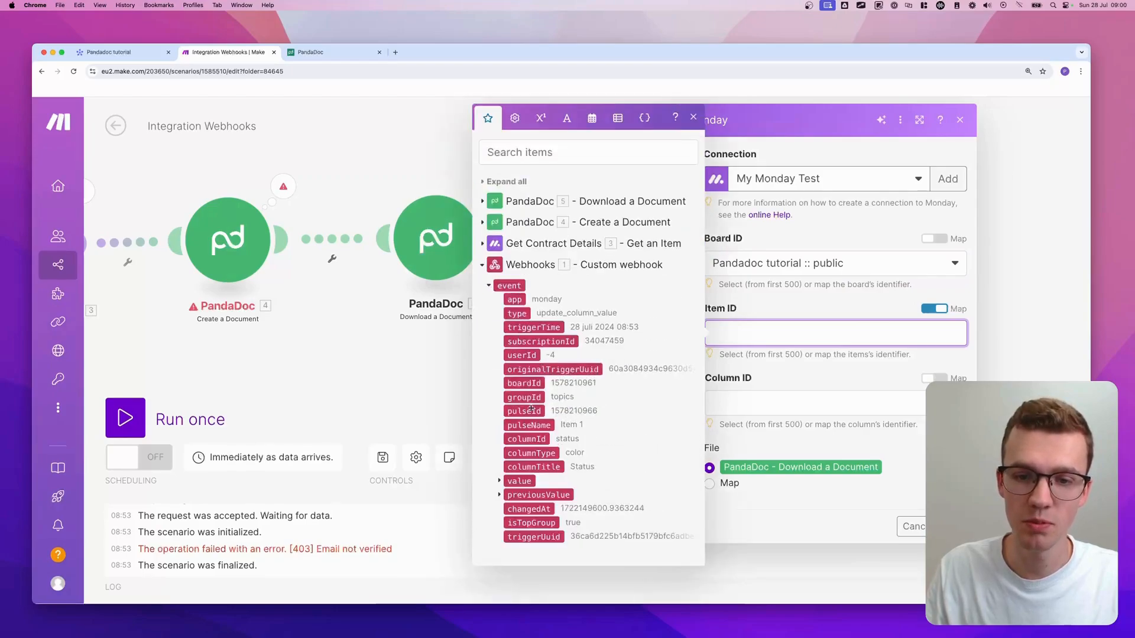
{"action": "left_click", "coordinate": [524, 411]}
- Select the Signed Contract column and confirm the Monday step's settings
{"action": "left_click", "coordinate": [802, 406]}
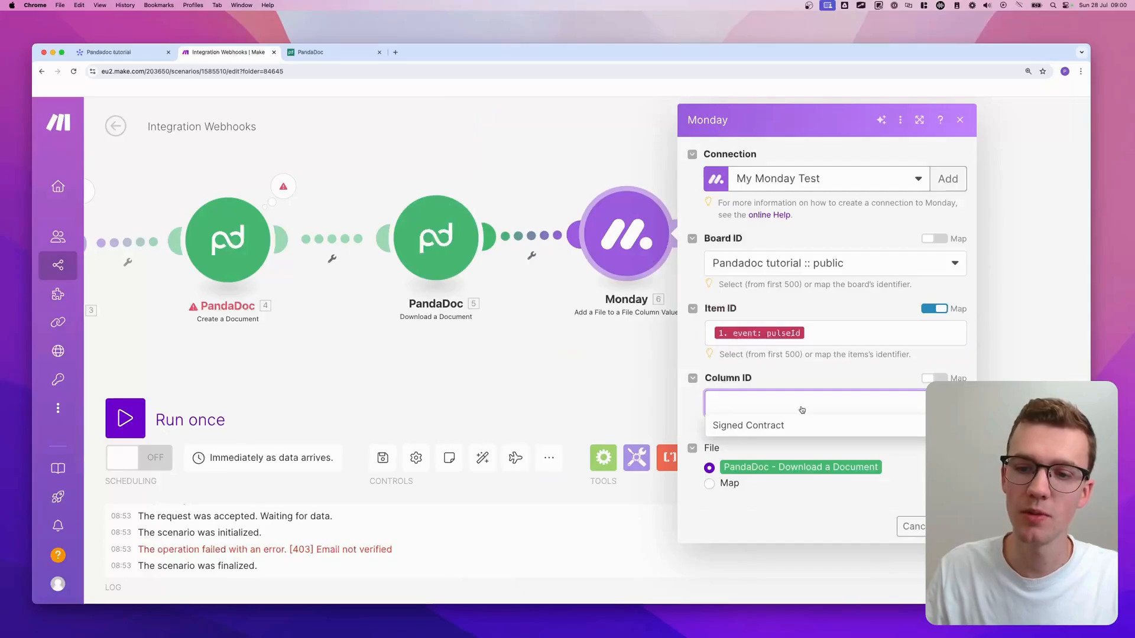
{"action": "left_click", "coordinate": [756, 426]}
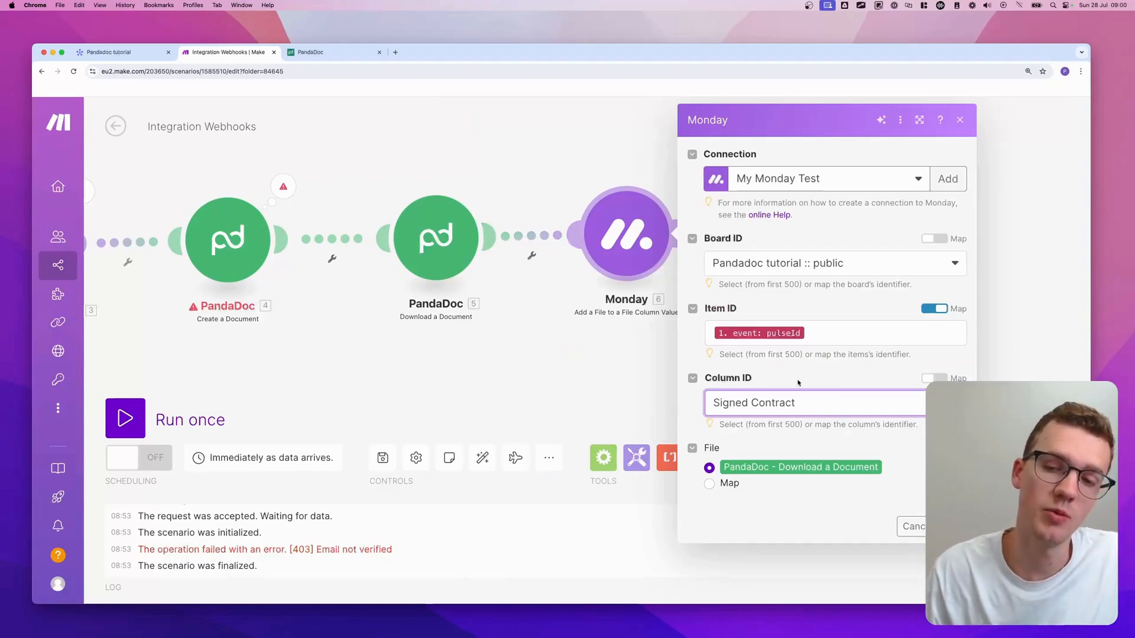
{"action": "left_click", "coordinate": [952, 527]}
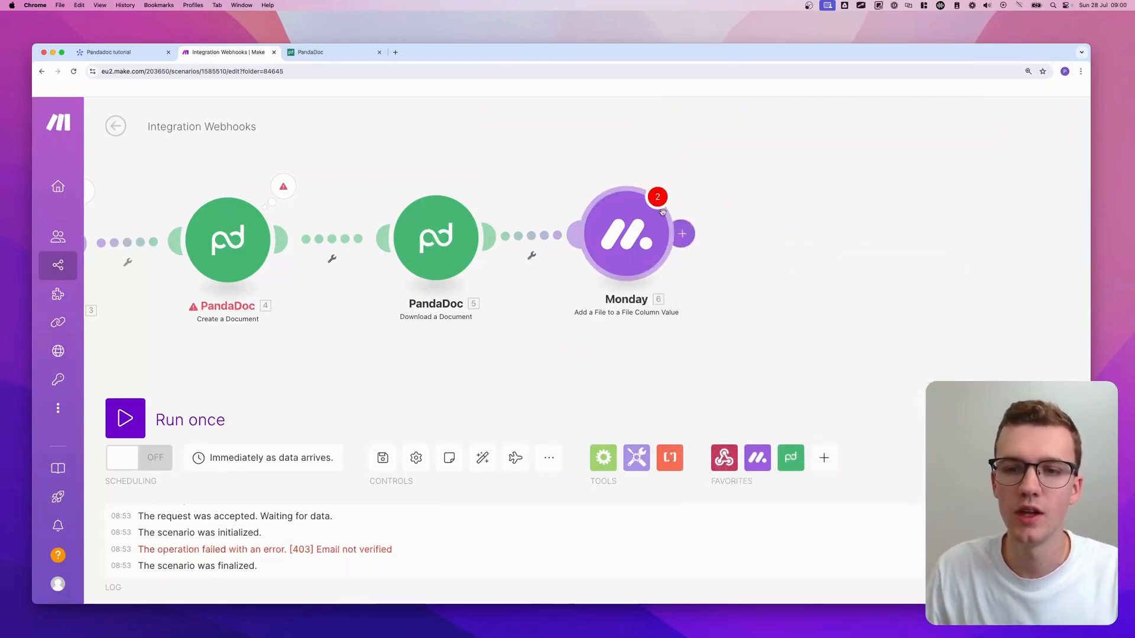
{"action": "left_click", "coordinate": [634, 219]}
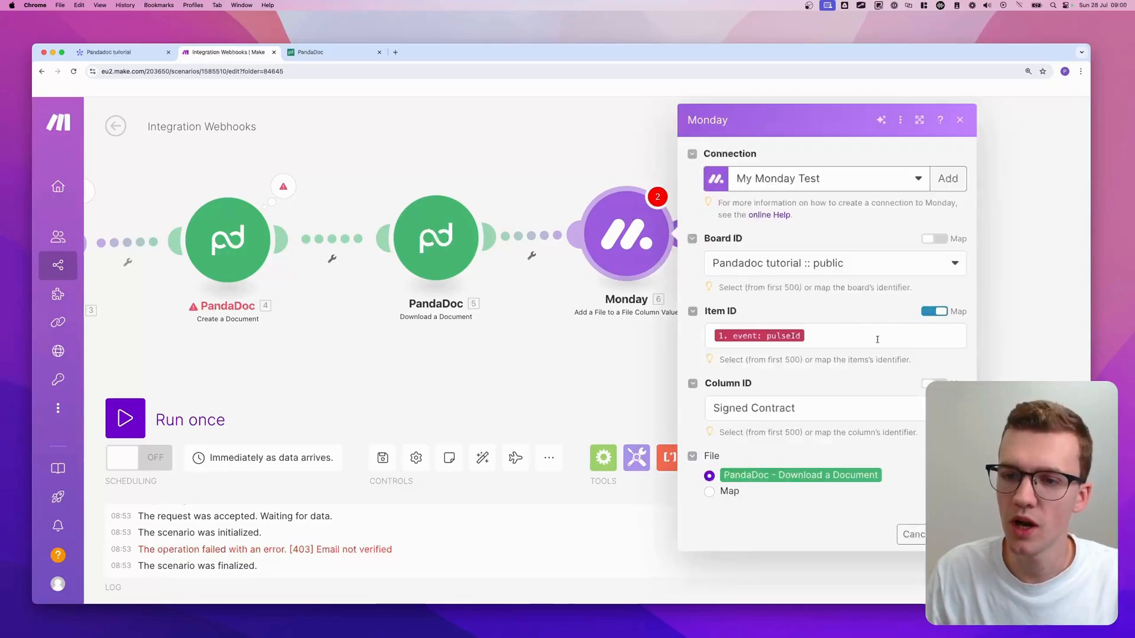
{"action": "left_click", "coordinate": [945, 535]}
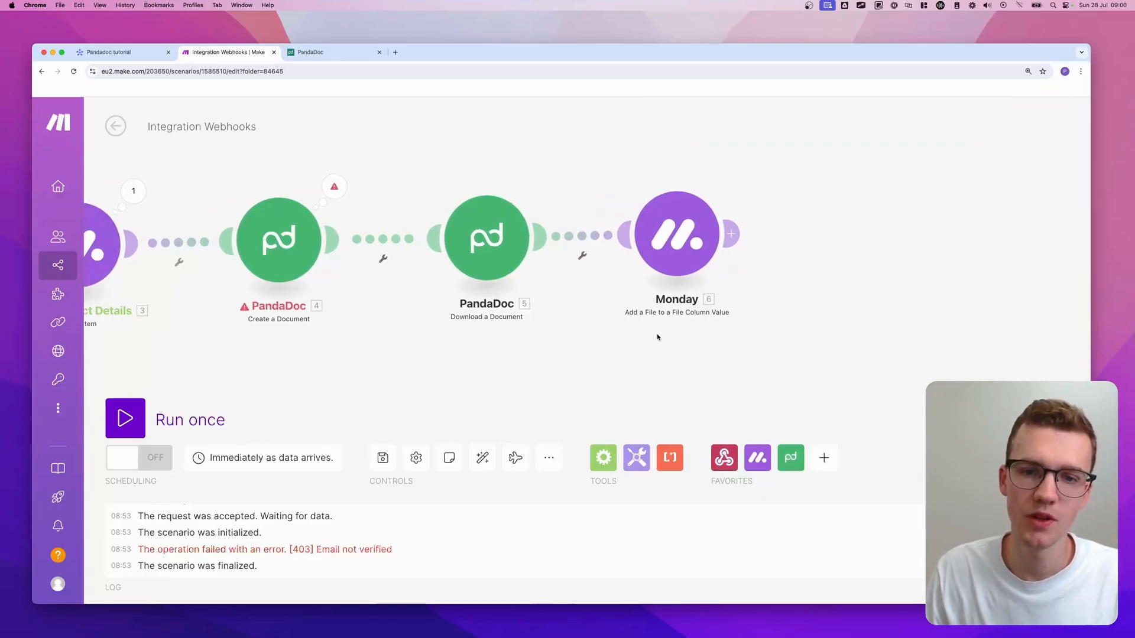
- Delete the Download a Document and Monday file steps, then view the Pandadoc tutorial board
{"action": "left_click_drag", "start_coordinate": [759, 347], "coordinate": [443, 173]}
{"action": "right_click", "coordinate": [494, 244]}
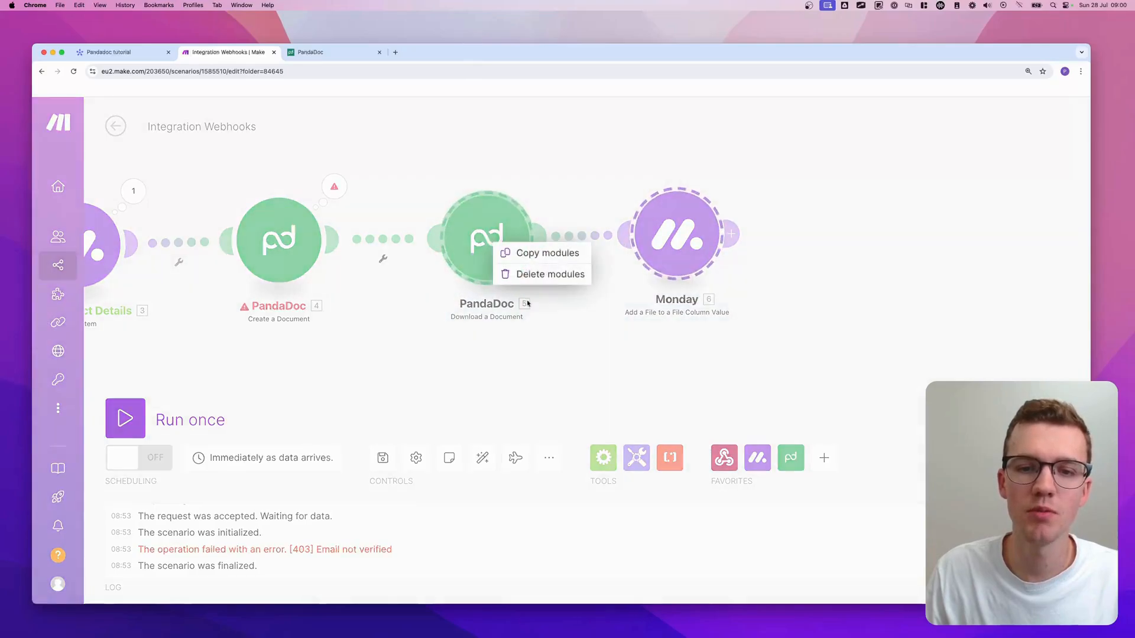
{"action": "left_click", "coordinate": [519, 275]}
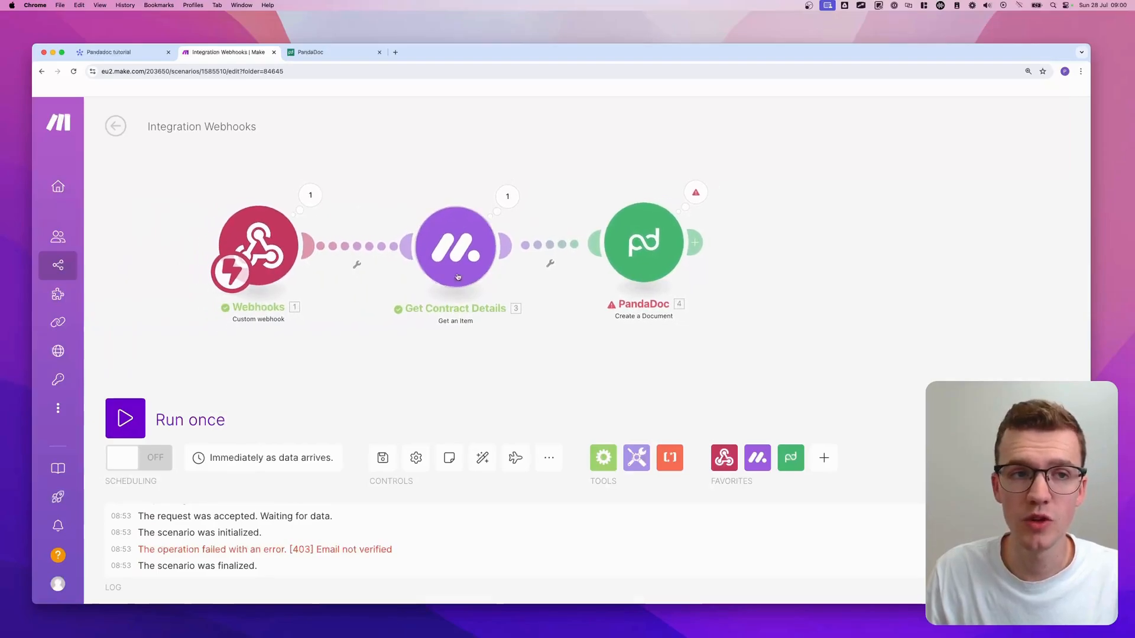
{"action": "left_click", "coordinate": [142, 58]}
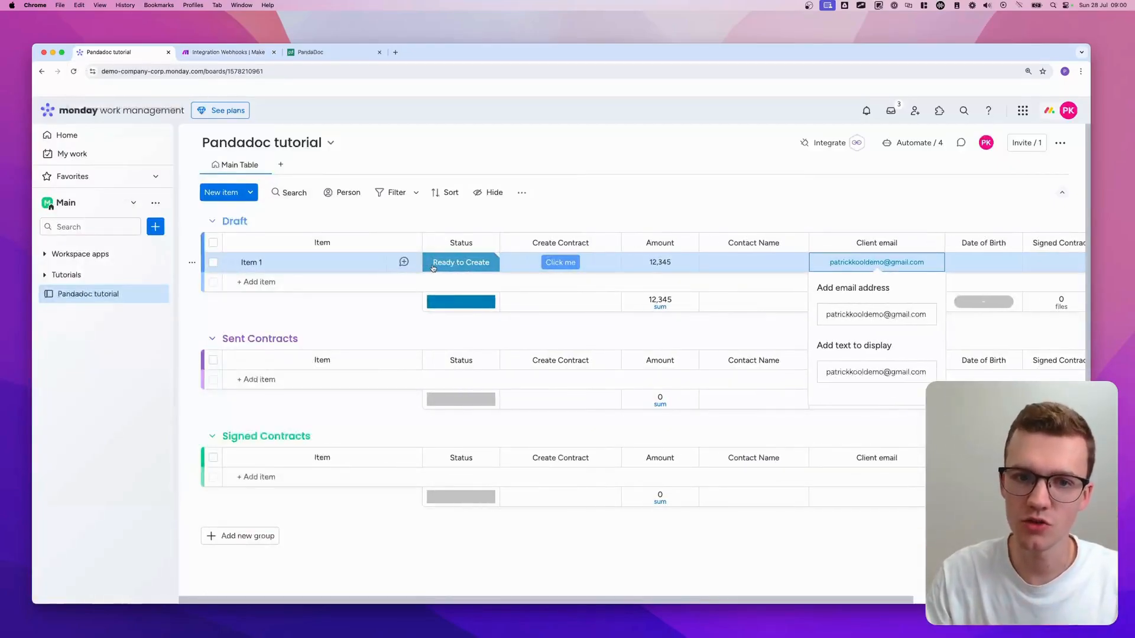
- Check the item's status labels on the monday.com board, then return to the Make scenario
{"action": "left_click", "coordinate": [462, 264]}
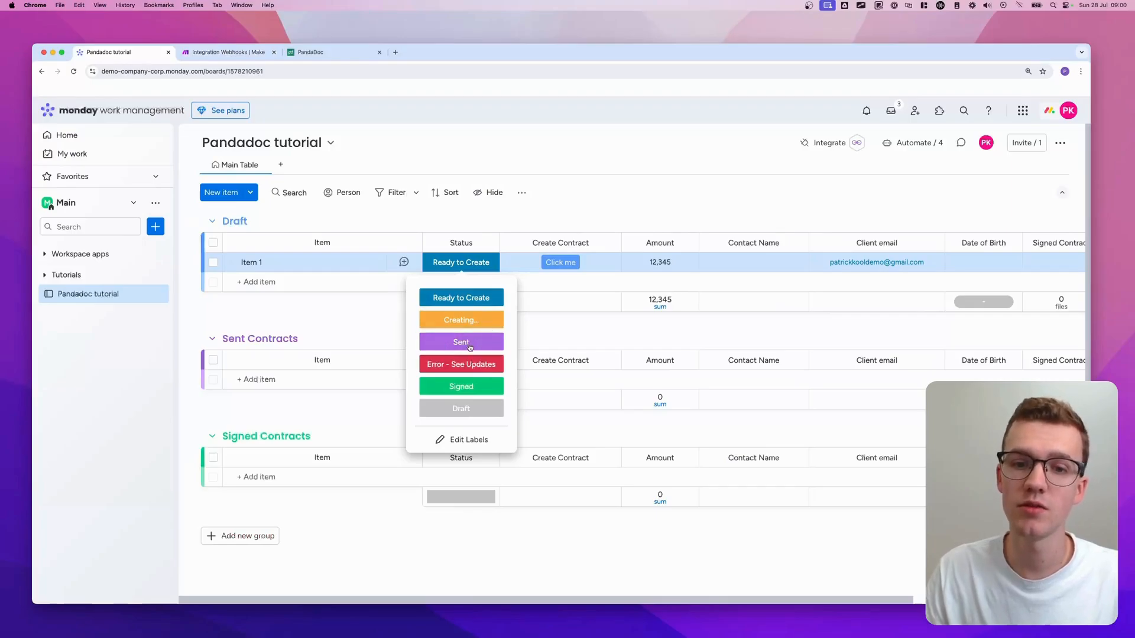
{"action": "left_click", "coordinate": [221, 54]}
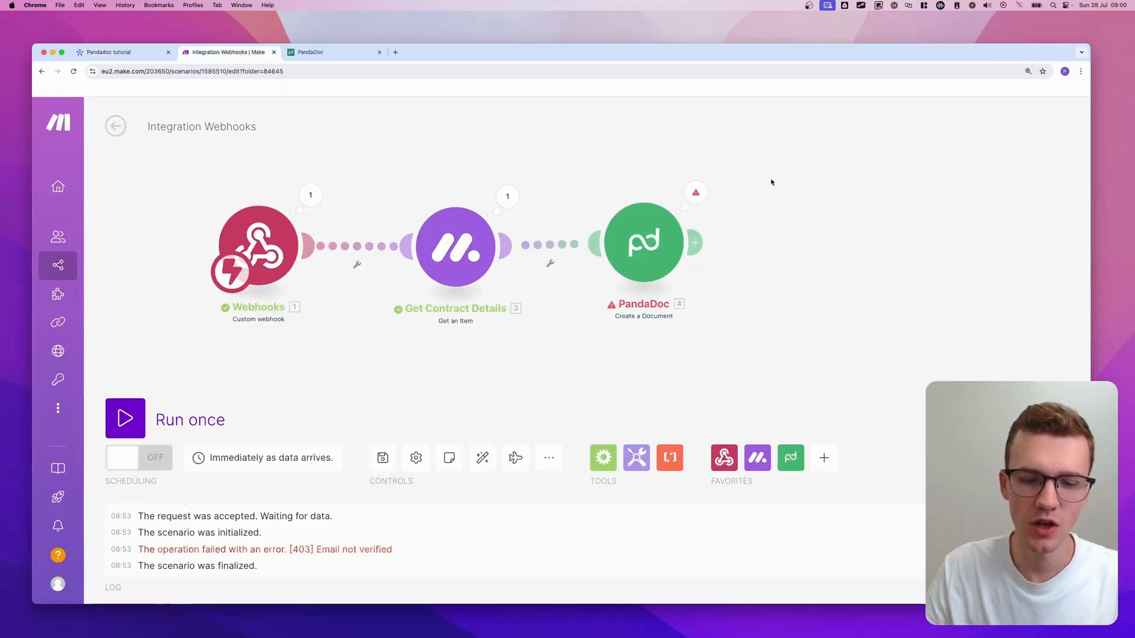
- Shift Get Contract Details and PandaDoc right and unlink them from Webhooks
{"action": "left_click_drag", "start_coordinate": [777, 182], "coordinate": [351, 350]}
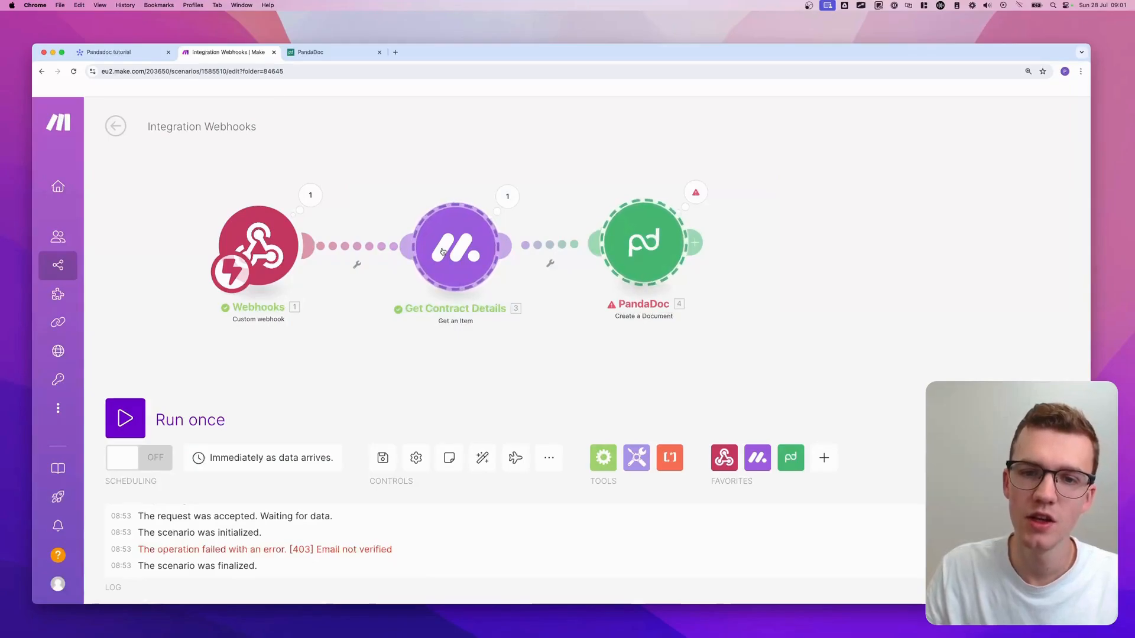
{"action": "left_click_drag", "start_coordinate": [442, 252], "coordinate": [616, 253]}
{"action": "left_click", "coordinate": [515, 307]}
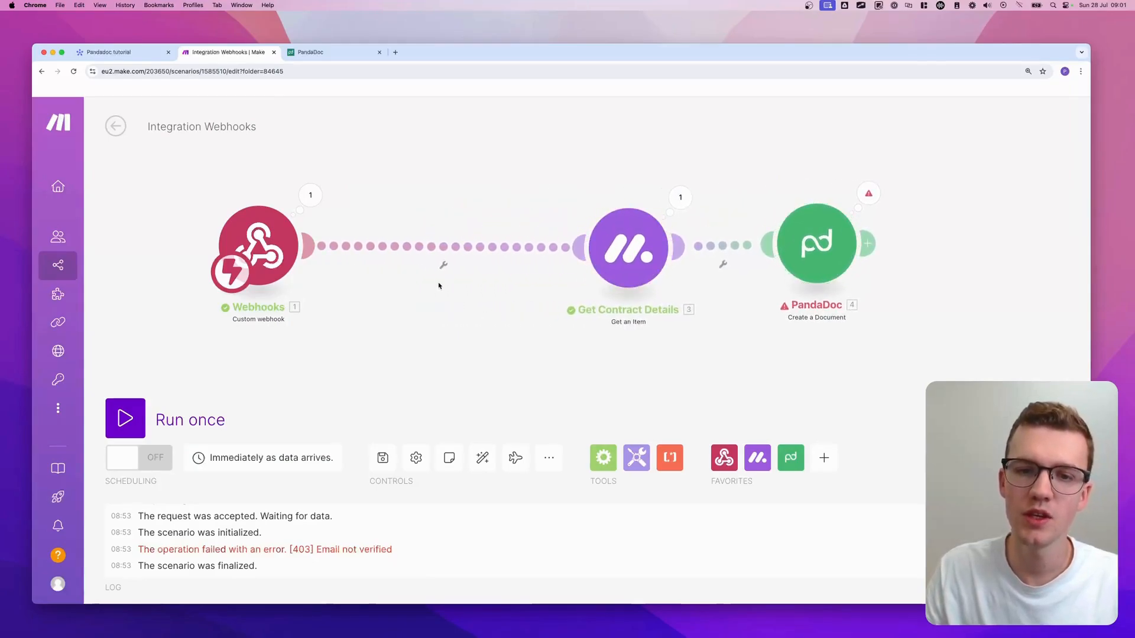
{"action": "right_click", "coordinate": [449, 246]}
{"action": "left_click", "coordinate": [482, 276]}
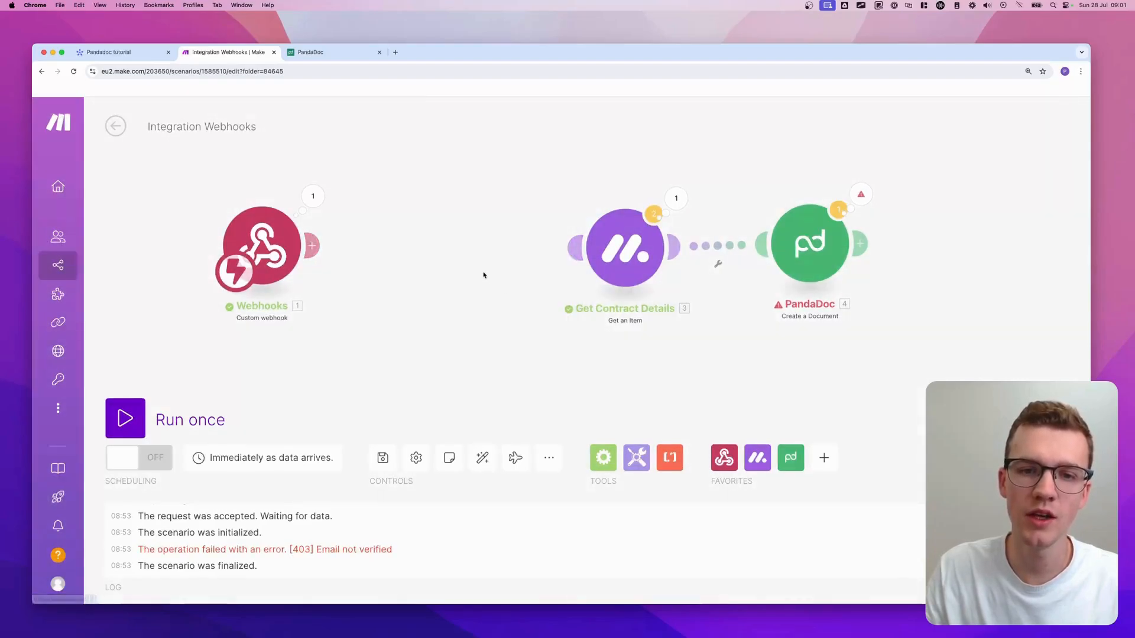
- Add a Monday 'Update Column Values of a Specific Item' module after Webhooks
{"action": "double_click", "coordinate": [432, 245]}
{"action": "type", "text": "mon"}
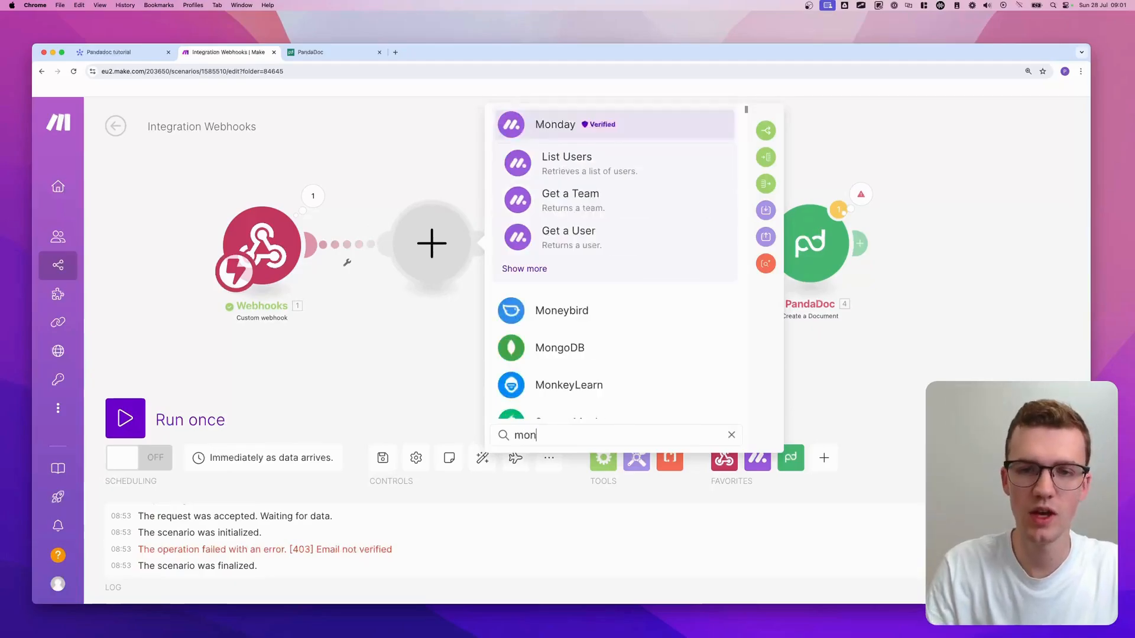
{"action": "type", "text": "day update colu"}
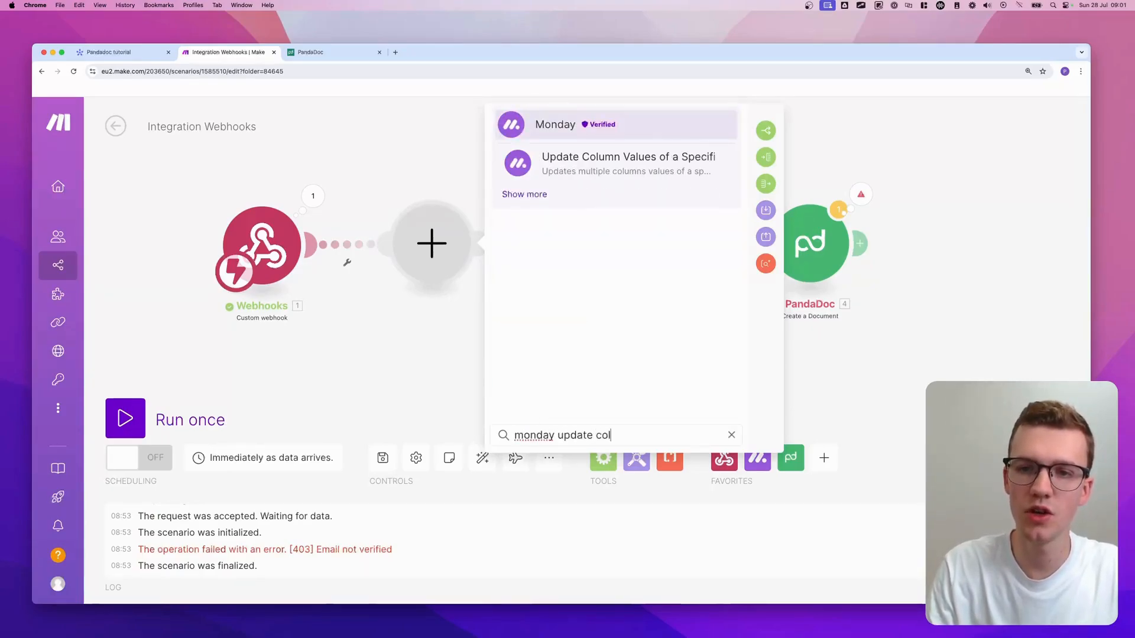
{"action": "left_click", "coordinate": [628, 167]}
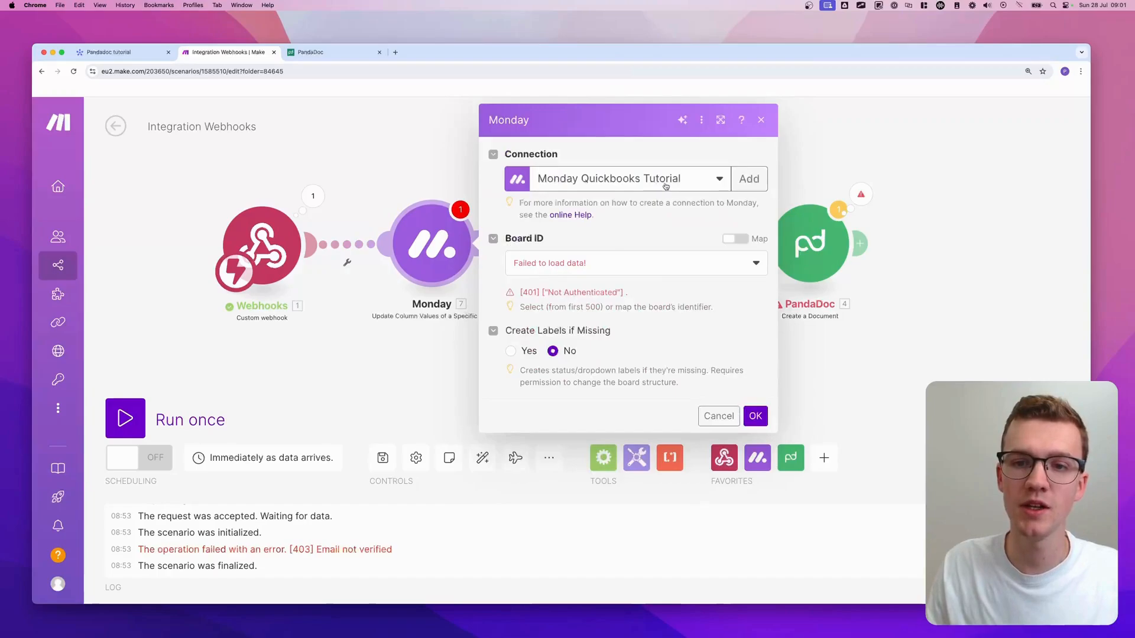
- Link the new Monday module so it follows Get Contract Details
{"action": "left_click", "coordinate": [665, 186]}
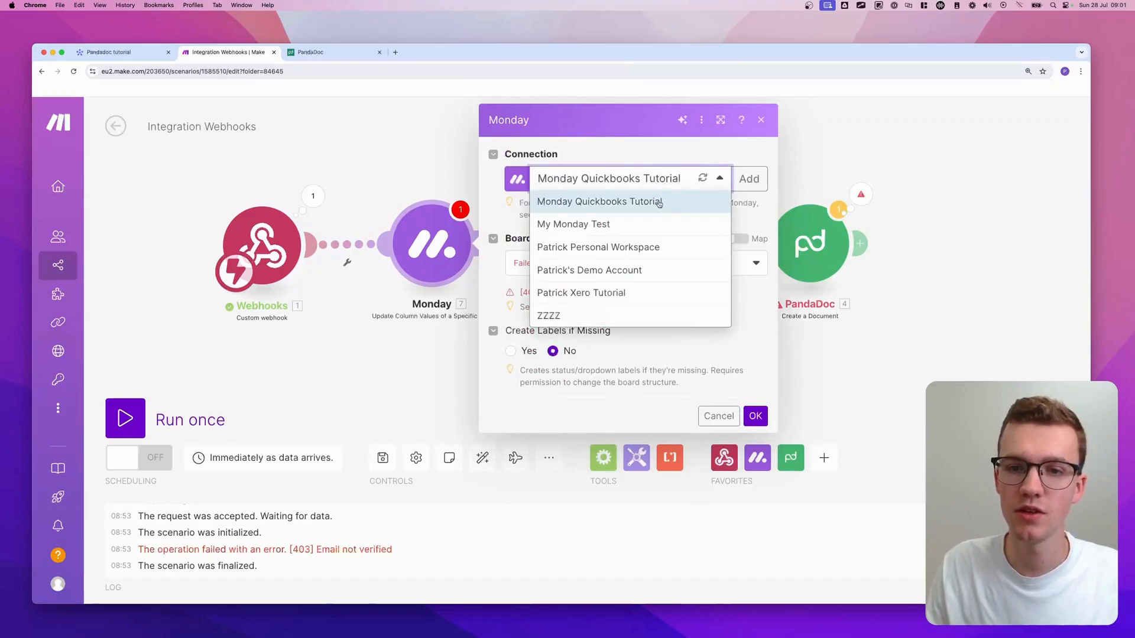
{"action": "left_click", "coordinate": [471, 194]}
{"action": "left_click", "coordinate": [614, 234]}
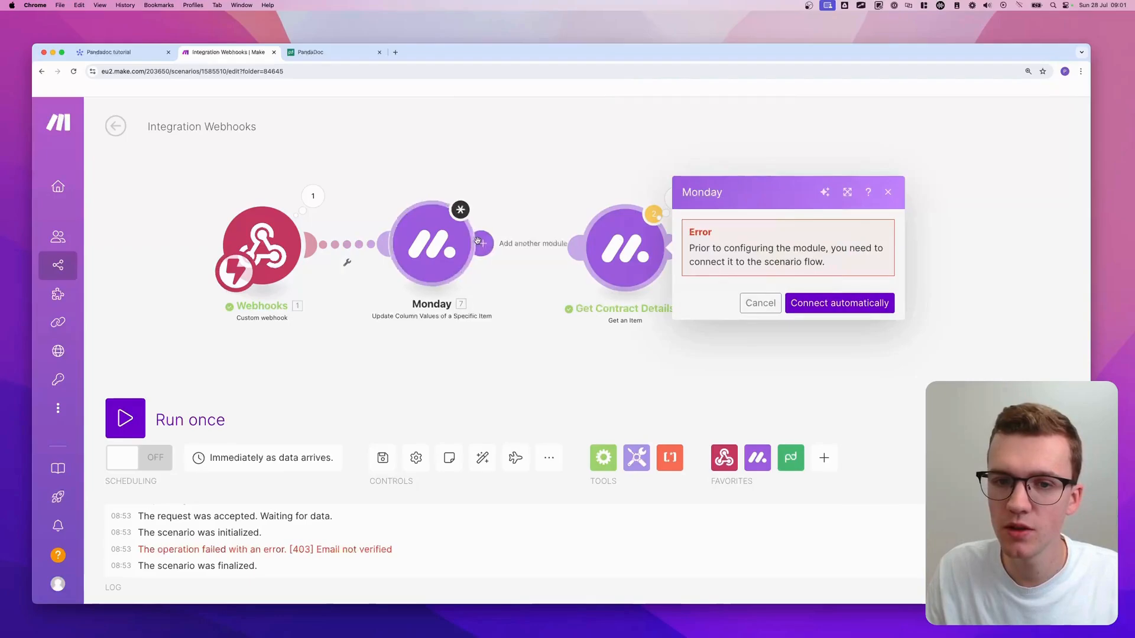
{"action": "left_click_drag", "start_coordinate": [481, 243], "coordinate": [613, 254]}
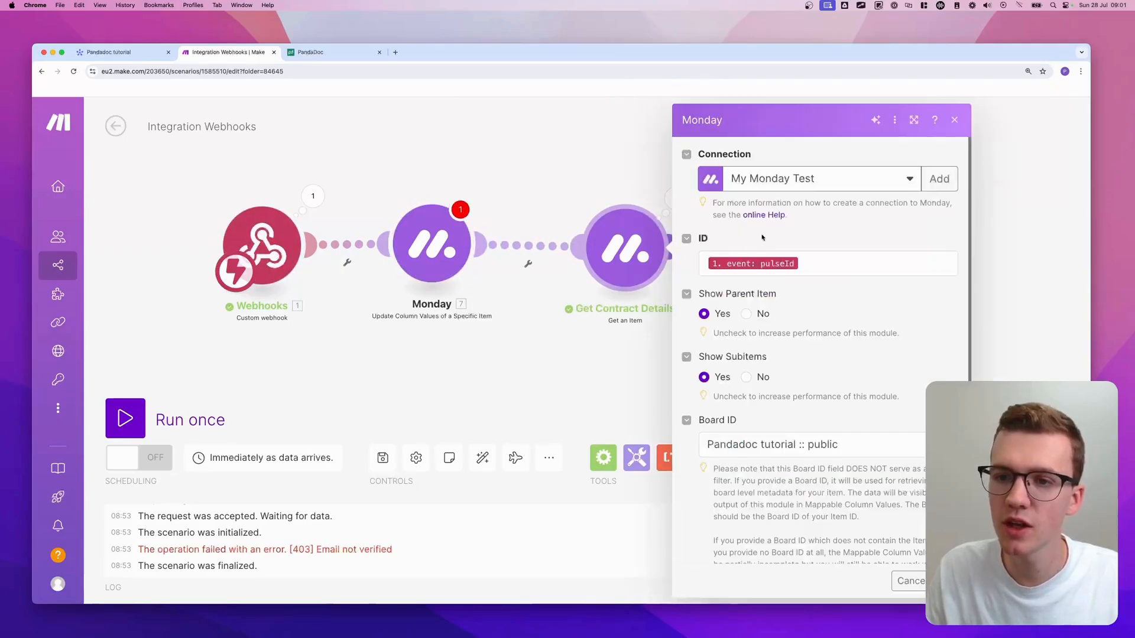
- Set the Monday module to the My Monday Test connection and the Pandadoc tutorial :: public board
{"action": "left_click", "coordinate": [449, 231]}
{"action": "left_click", "coordinate": [673, 186]}
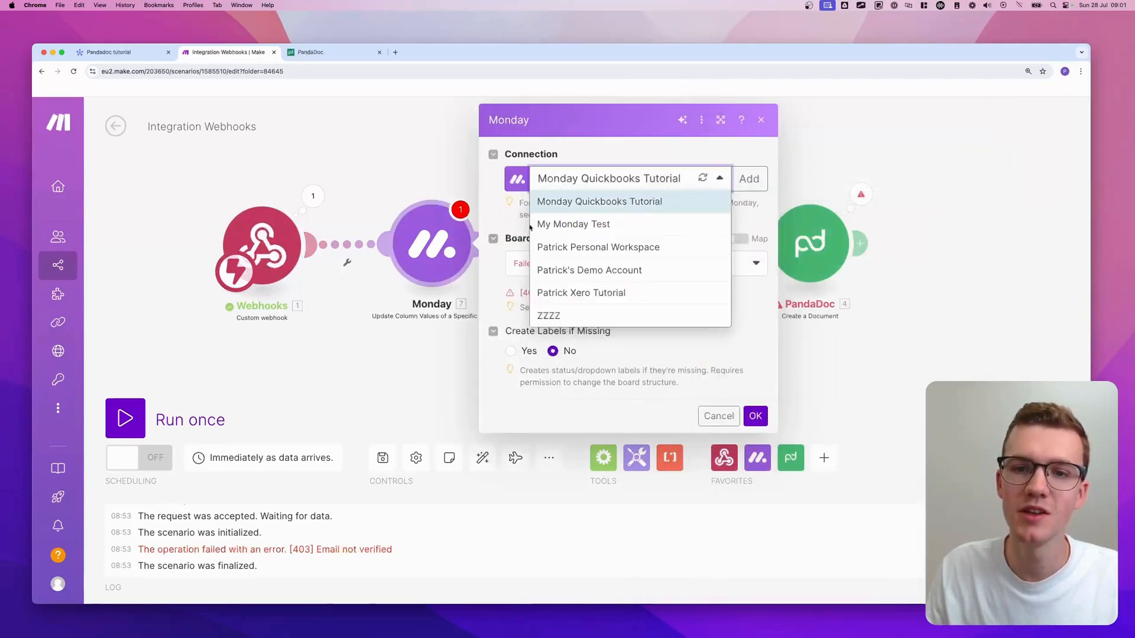
{"action": "left_click", "coordinate": [610, 227]}
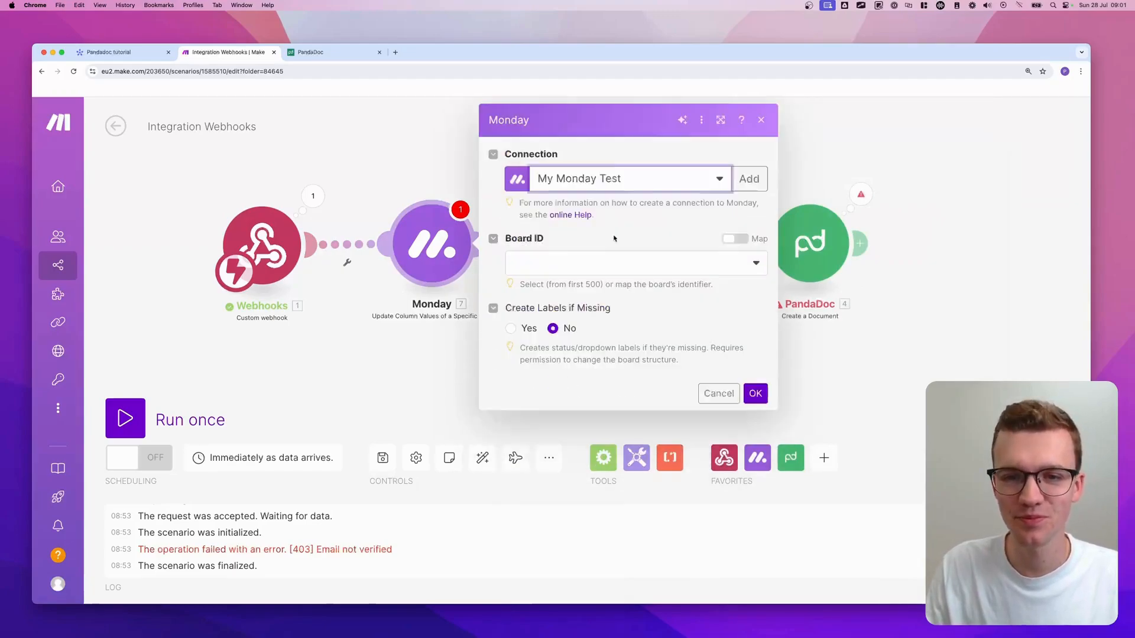
{"action": "left_click", "coordinate": [613, 260]}
{"action": "type", "text": "pand"}
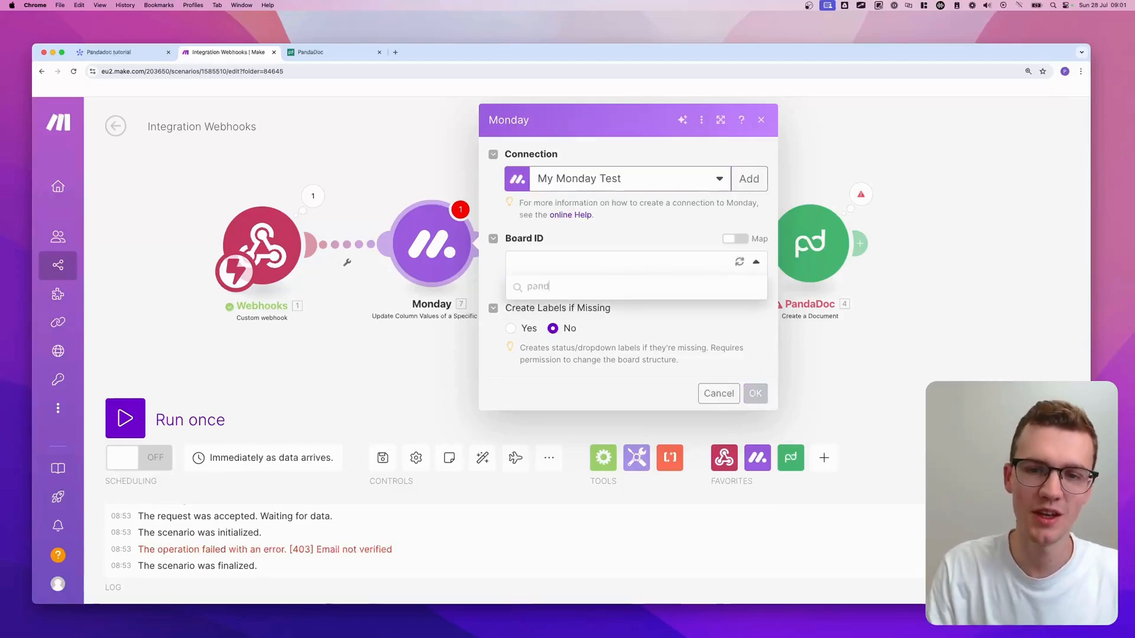
{"action": "type", "text": "ad"}
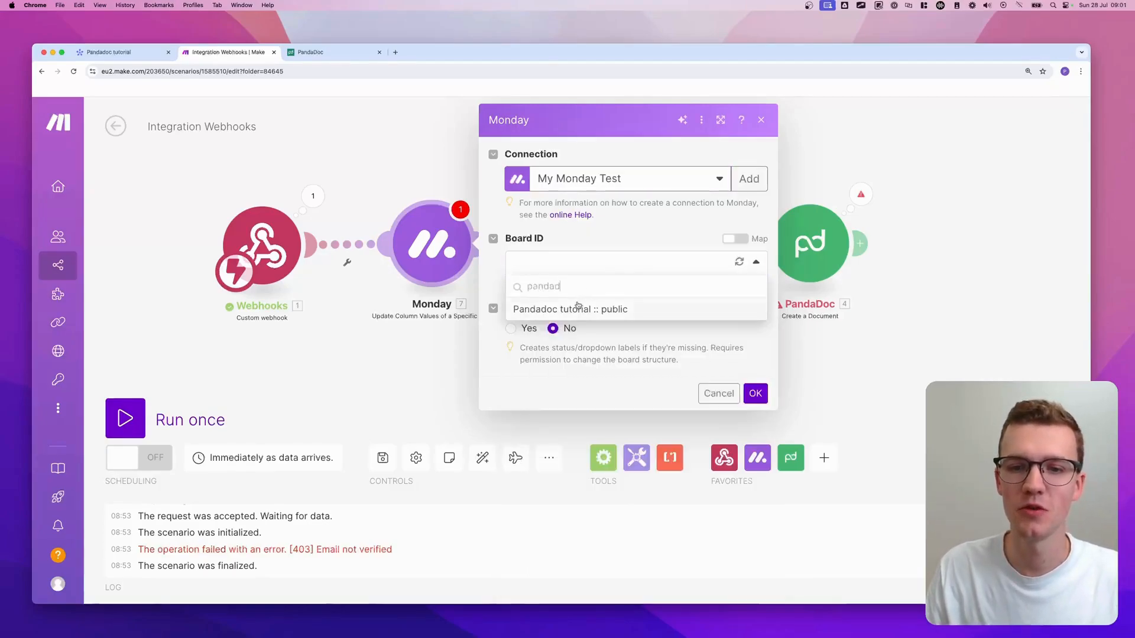
{"action": "left_click", "coordinate": [578, 308]}
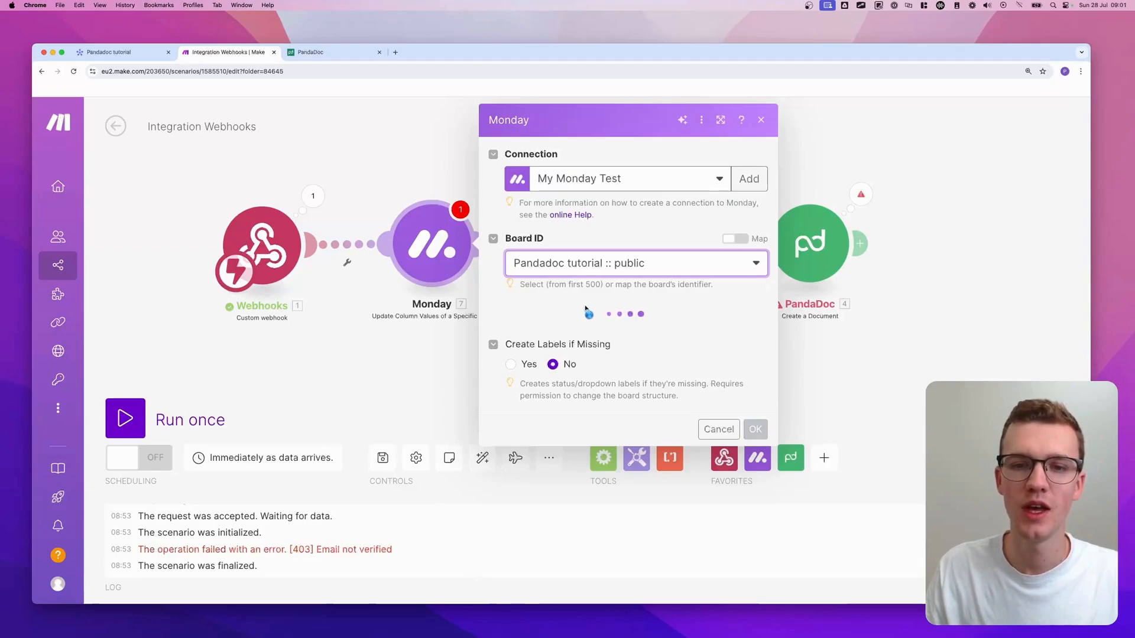
- Map the Item ID to the webhook's pulseId instead of a fixed item
{"action": "left_click", "coordinate": [735, 309]}
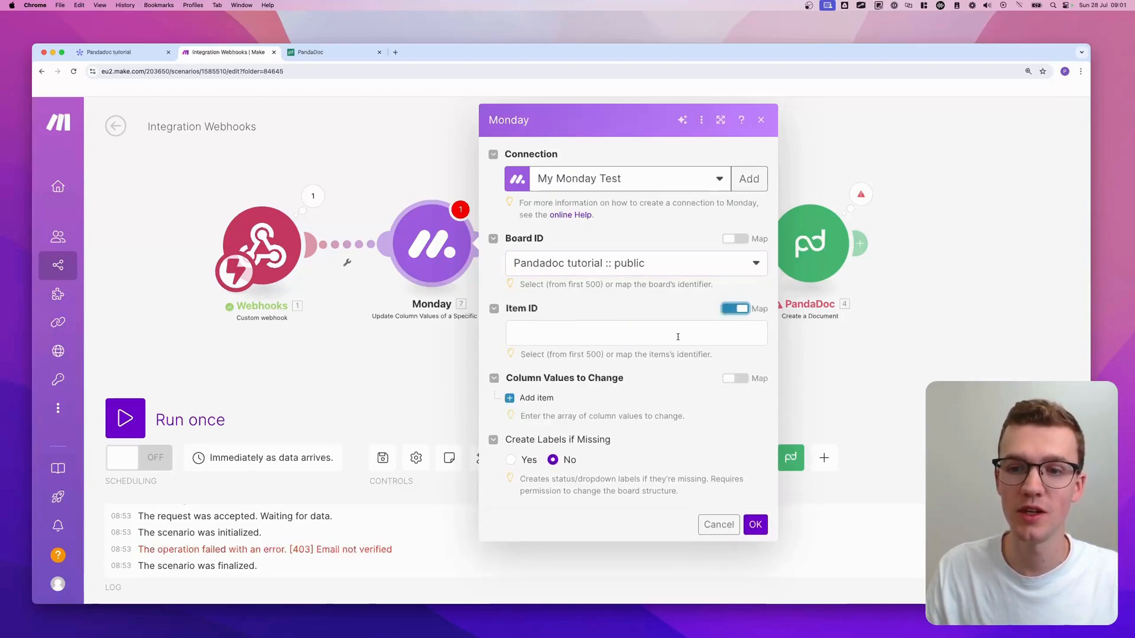
{"action": "left_click", "coordinate": [703, 333]}
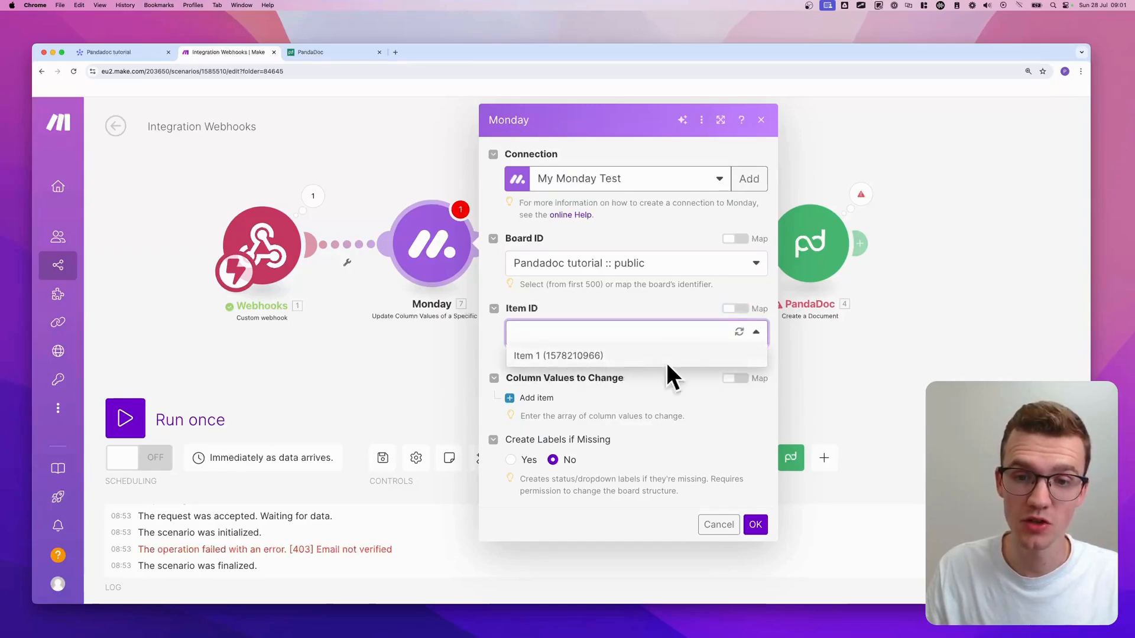
{"action": "left_click", "coordinate": [661, 353]}
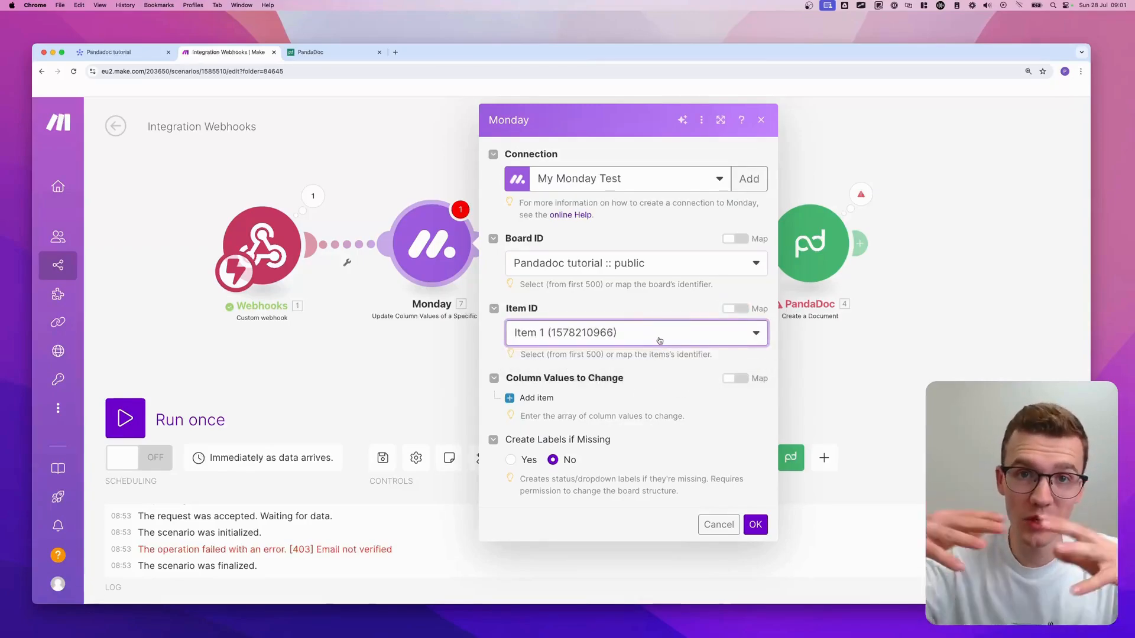
{"action": "left_click", "coordinate": [735, 309]}
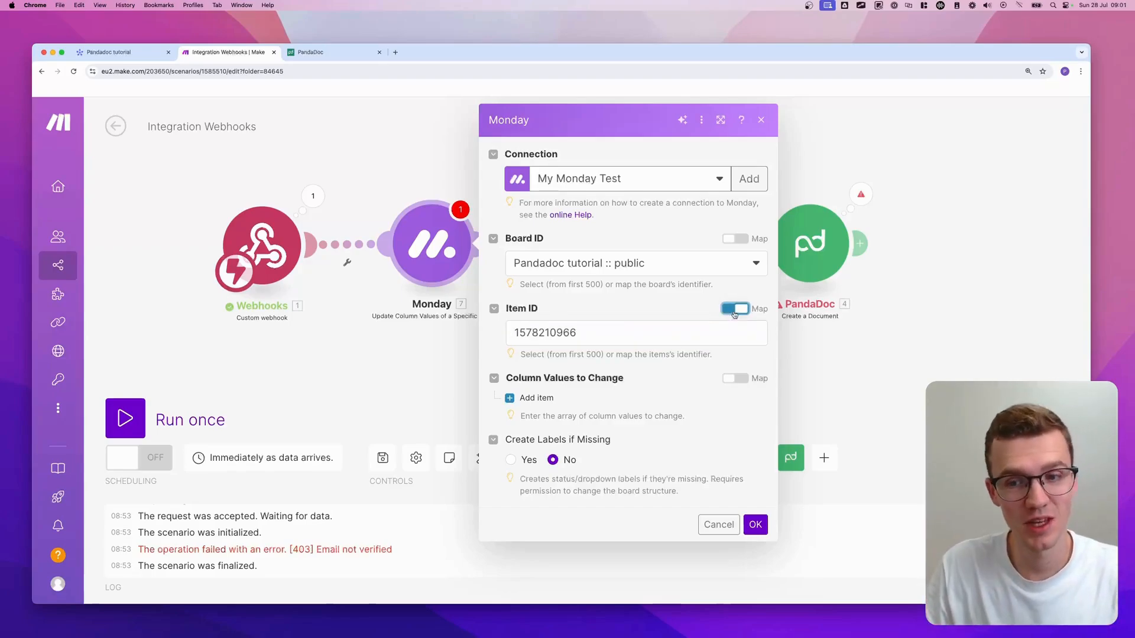
{"action": "left_click", "coordinate": [702, 333]}
{"action": "double_click", "coordinate": [703, 334]}
{"action": "key", "text": "BackSpace"}
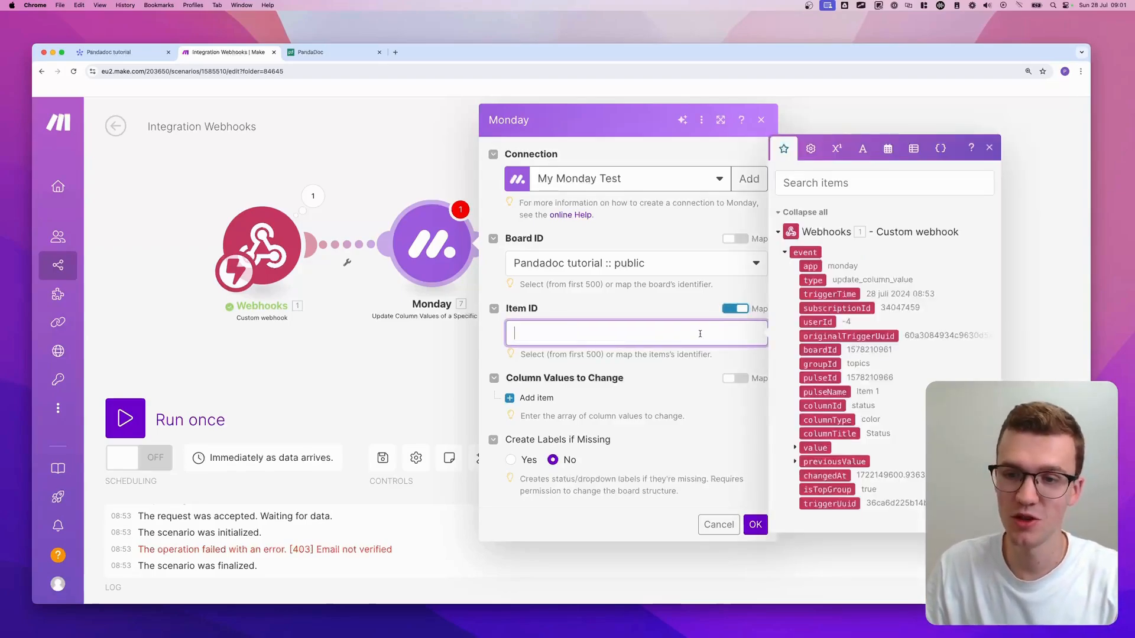
{"action": "left_click_drag", "start_coordinate": [820, 377], "coordinate": [562, 331]}
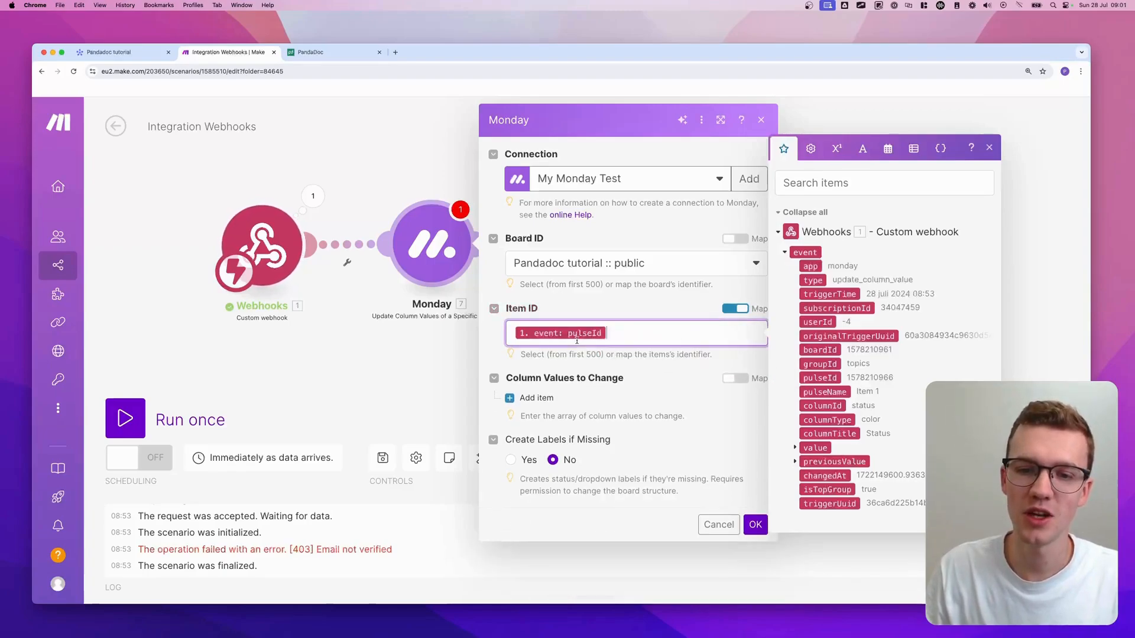
- Add a Status column value set by label to Creating..., and save the module
{"action": "left_click", "coordinate": [536, 397]}
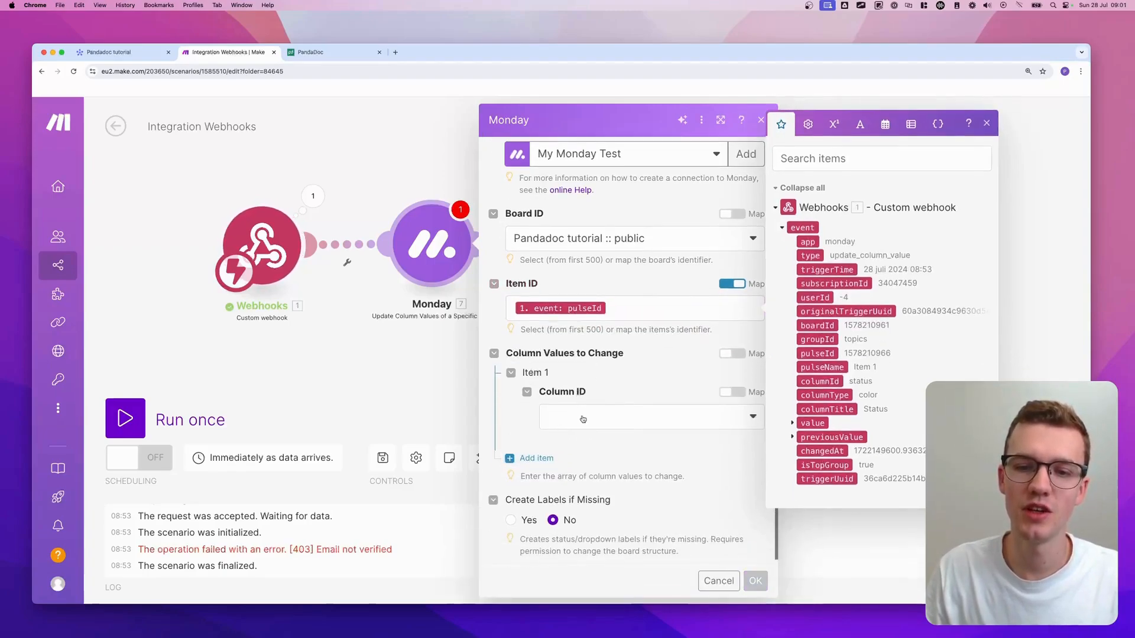
{"action": "scroll", "coordinate": [589, 402], "scroll_direction": "down", "scroll_amount": 1}
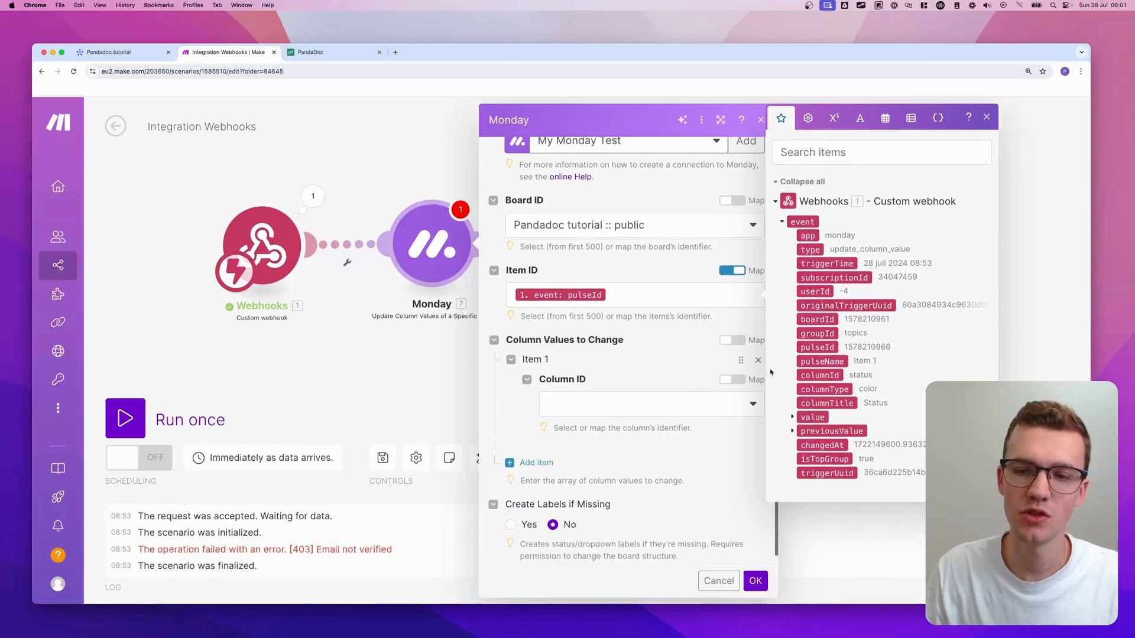
{"action": "scroll", "coordinate": [540, 400], "scroll_direction": "up", "scroll_amount": 1}
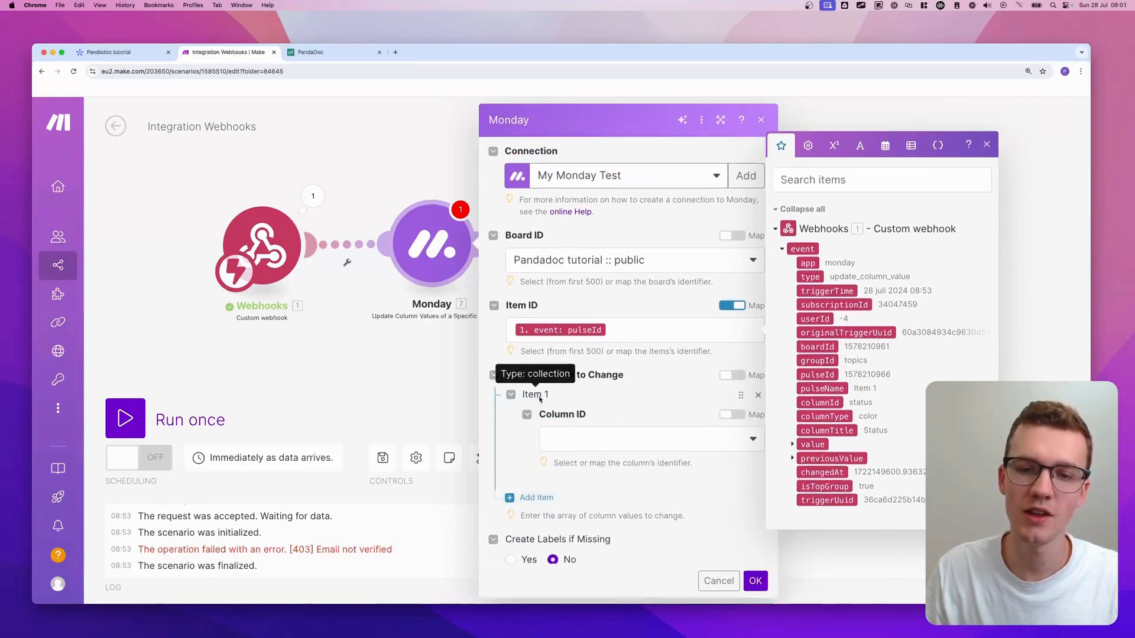
{"action": "scroll", "coordinate": [539, 400], "scroll_direction": "down", "scroll_amount": 1}
{"action": "left_click", "coordinate": [586, 408]}
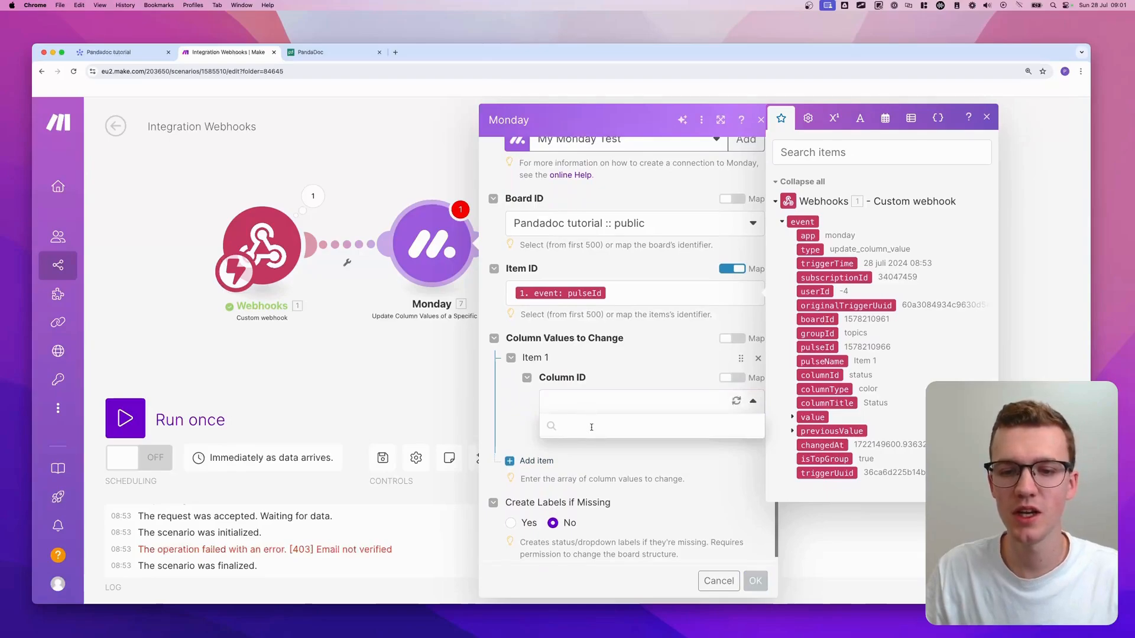
{"action": "scroll", "coordinate": [585, 520], "scroll_direction": "down", "scroll_amount": 2}
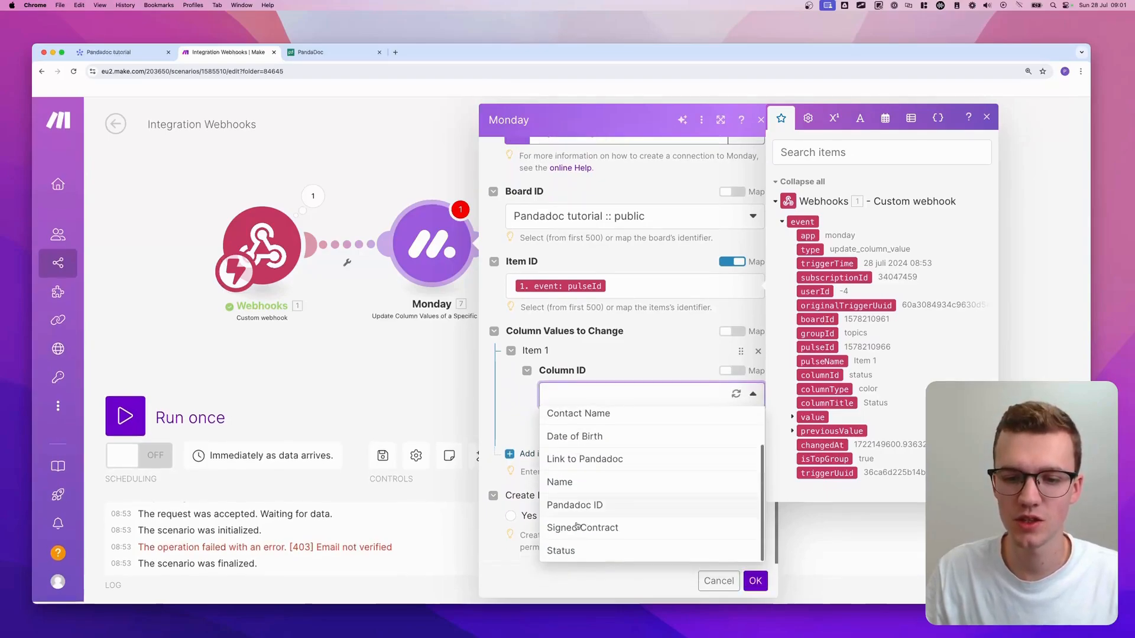
{"action": "left_click", "coordinate": [569, 550]}
{"action": "scroll", "coordinate": [606, 422], "scroll_direction": "down", "scroll_amount": 1}
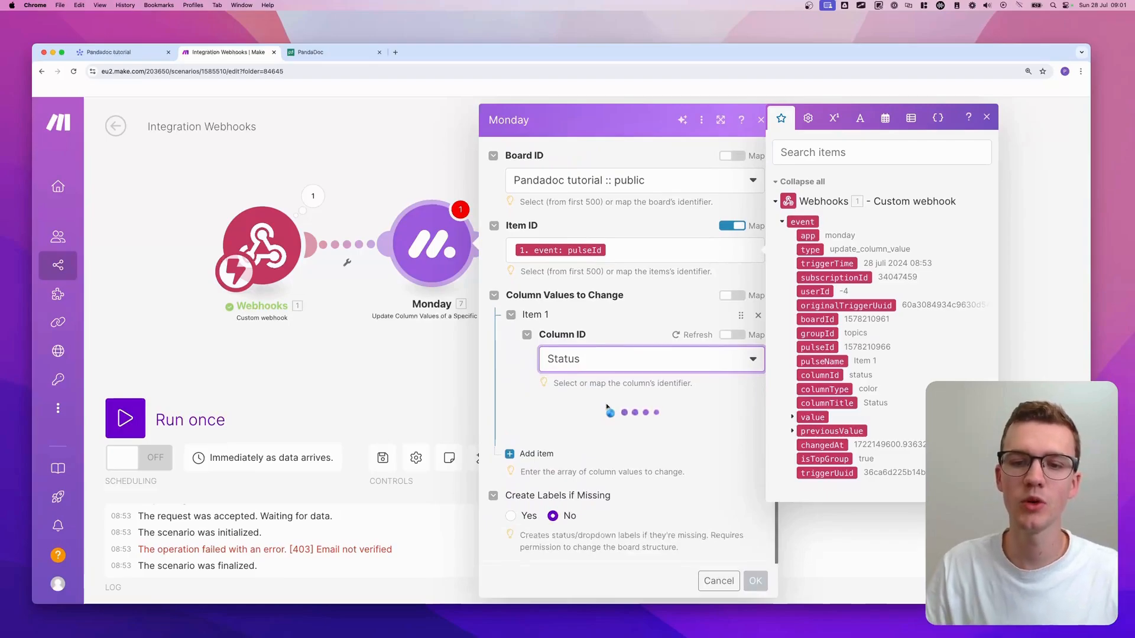
{"action": "left_click", "coordinate": [603, 458]}
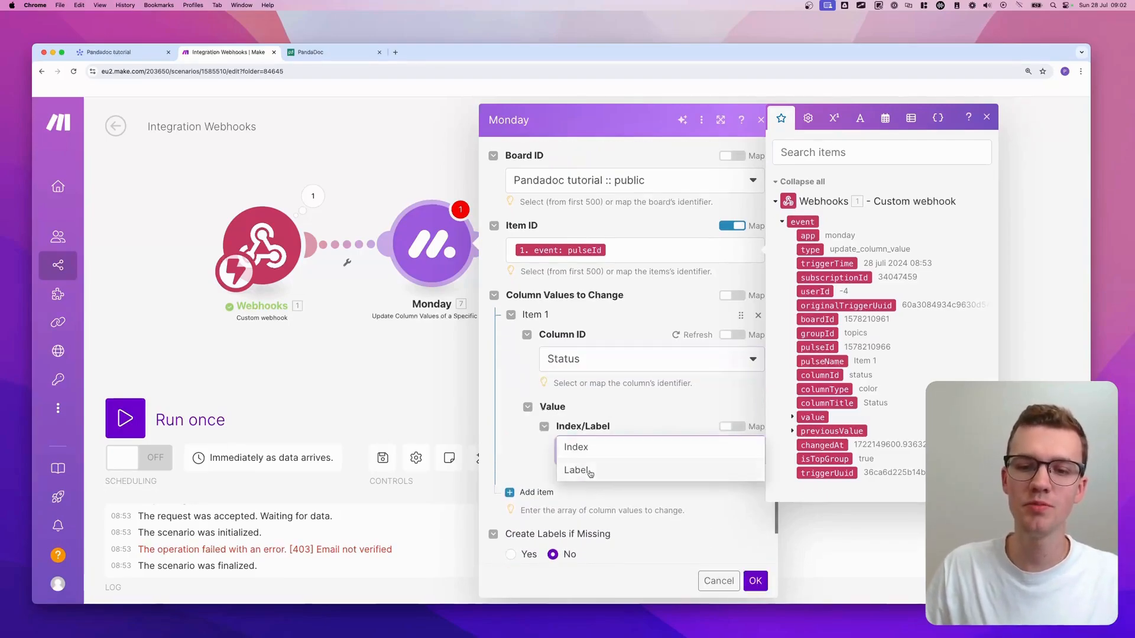
{"action": "left_click", "coordinate": [579, 470]}
{"action": "scroll", "coordinate": [600, 450], "scroll_direction": "down", "scroll_amount": 3}
{"action": "left_click", "coordinate": [600, 420]}
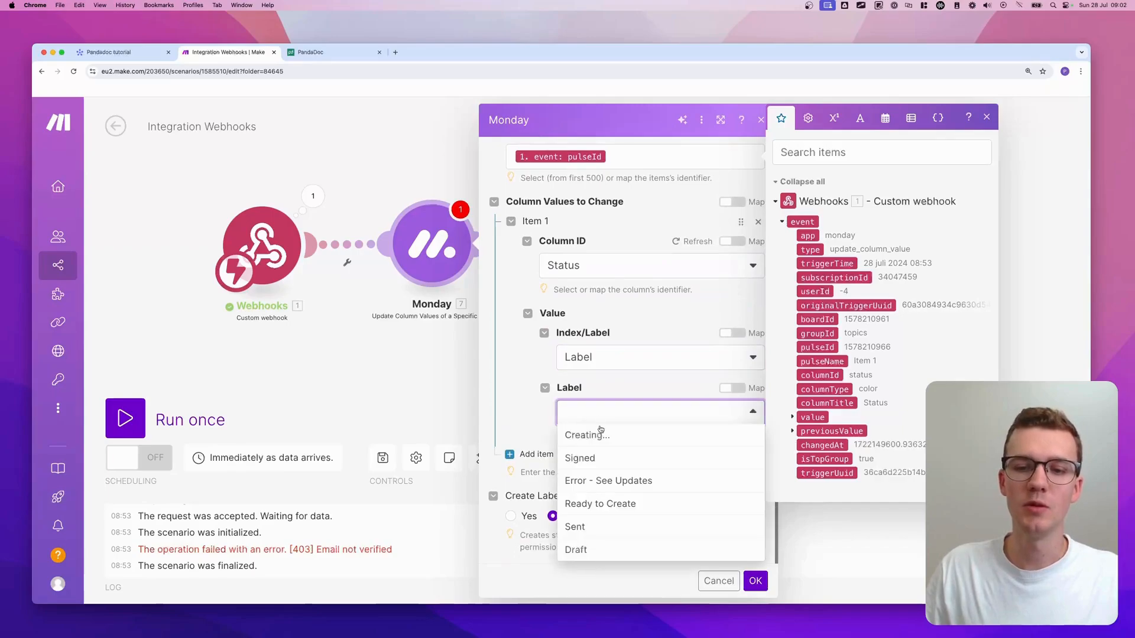
{"action": "left_click", "coordinate": [601, 438]}
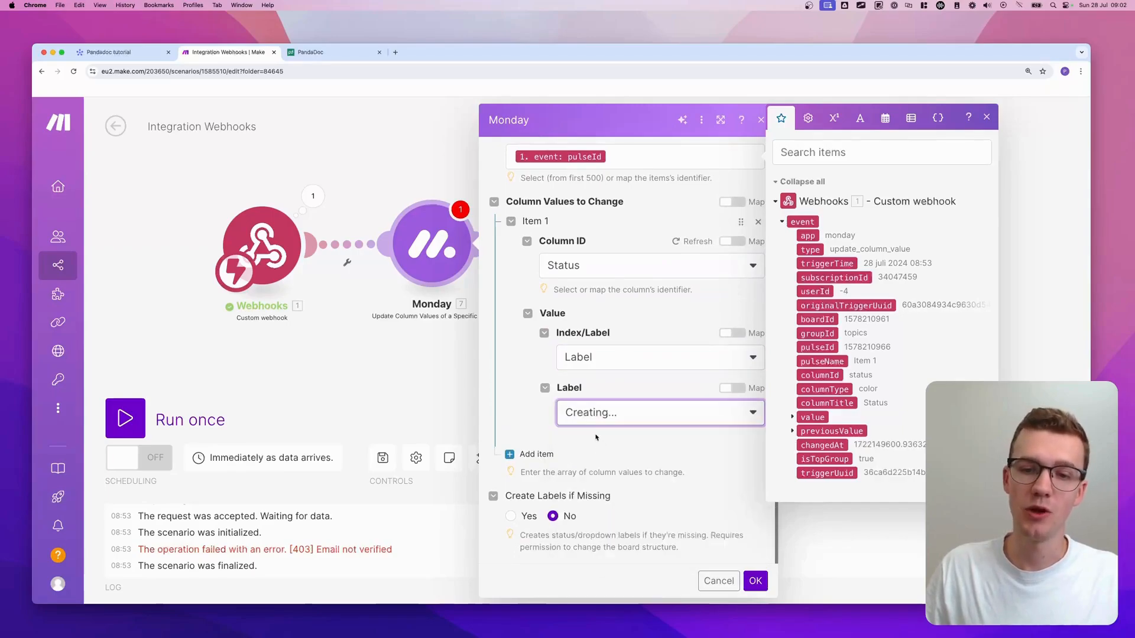
{"action": "left_click", "coordinate": [759, 582]}
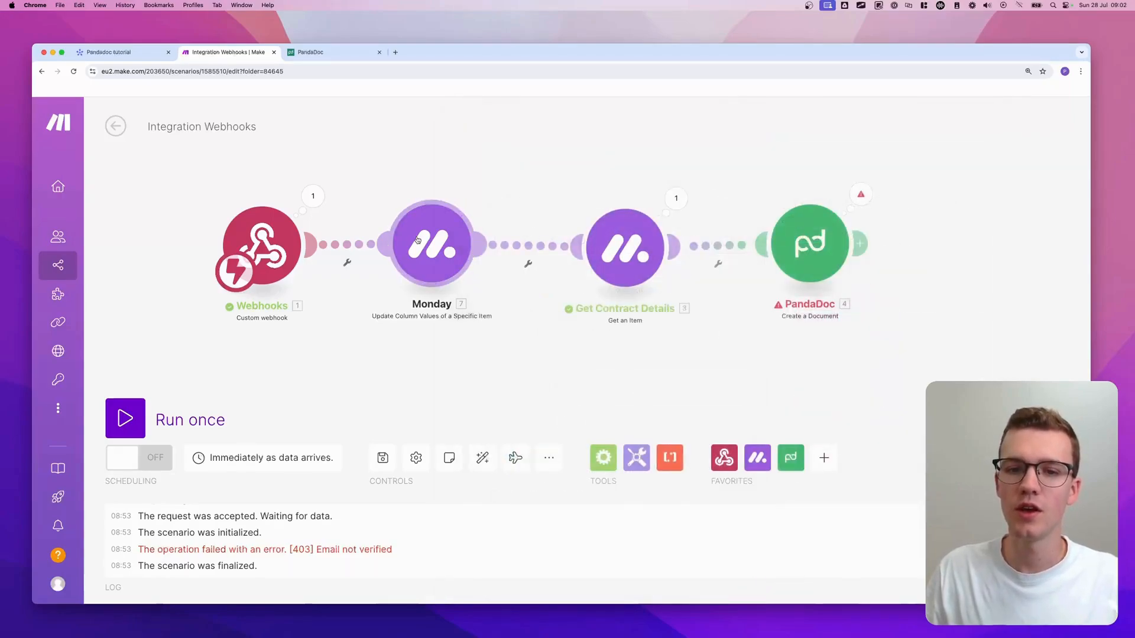
- Clone the Creating... Monday module, attach the copy after PandaDoc, and change its Status label to Sent
{"action": "right_click", "coordinate": [426, 244]}
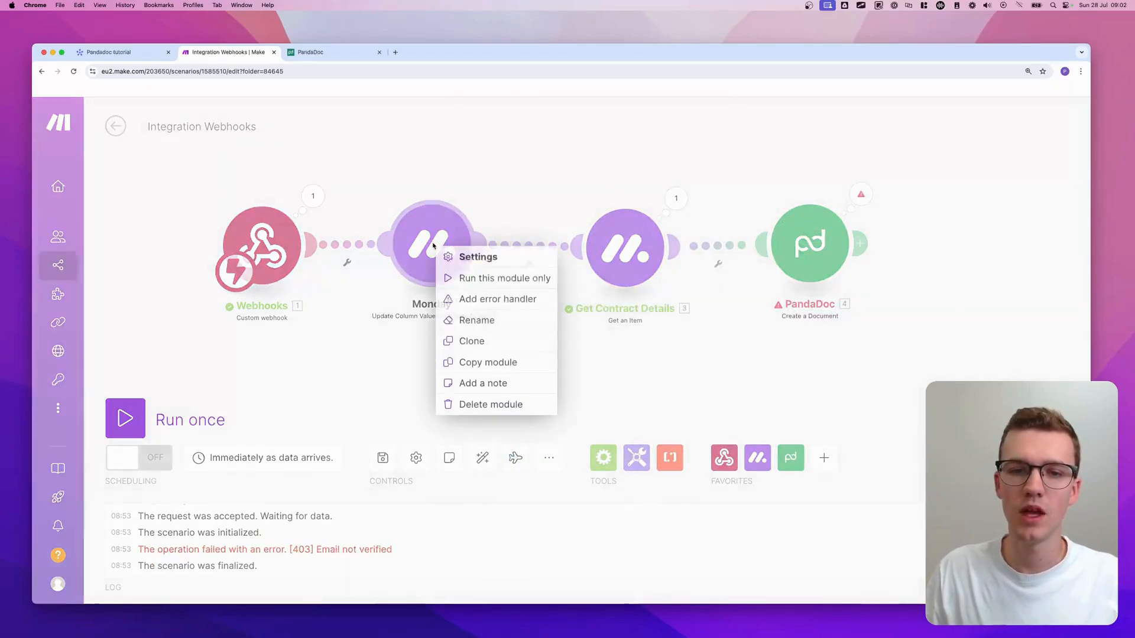
{"action": "left_click", "coordinate": [475, 341]}
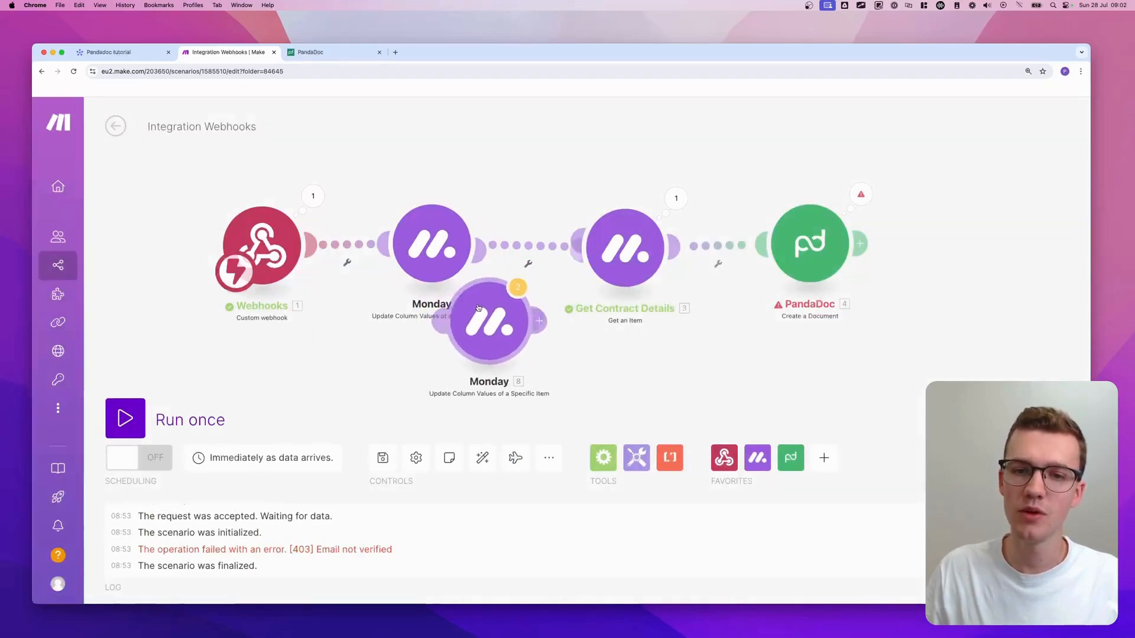
{"action": "left_click", "coordinate": [986, 281]}
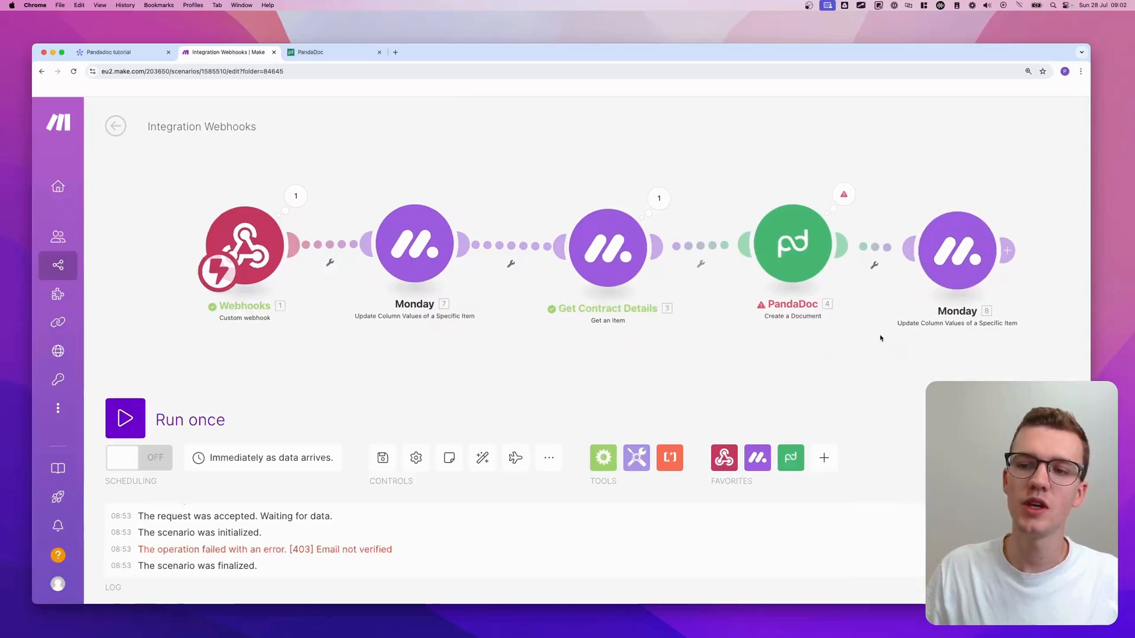
{"action": "left_click", "coordinate": [868, 250]}
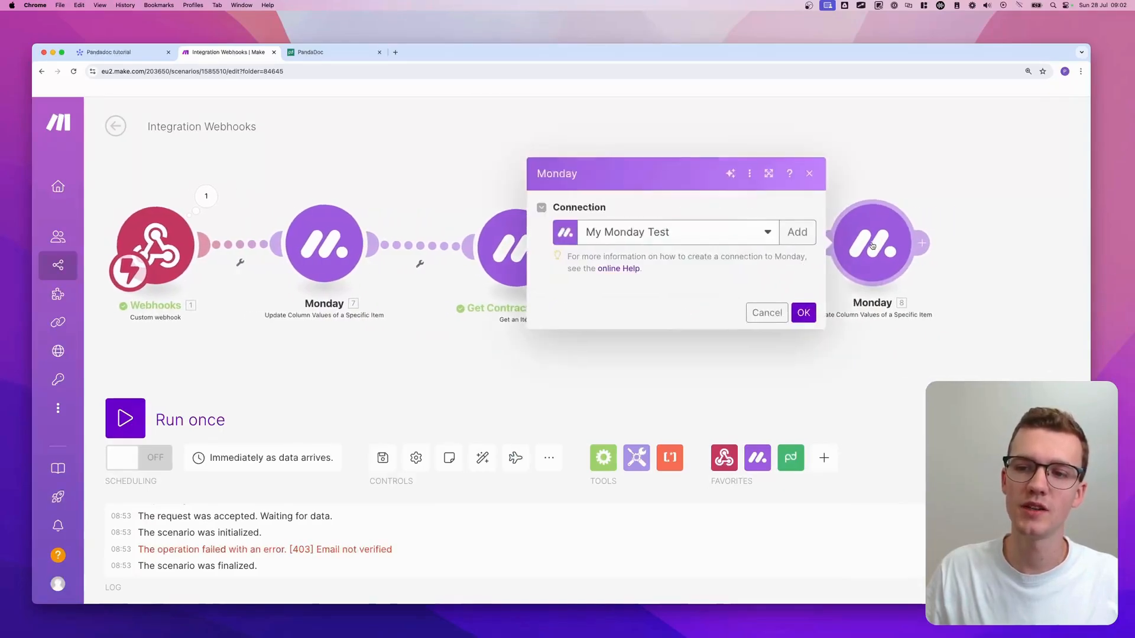
{"action": "scroll", "coordinate": [667, 467], "scroll_direction": "down", "scroll_amount": 4}
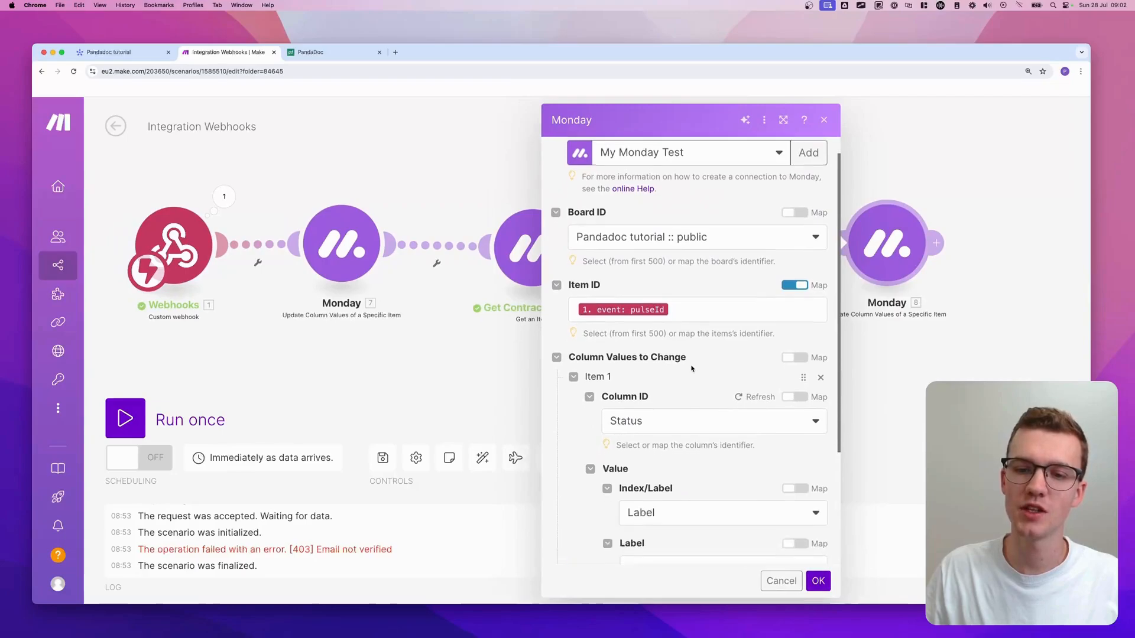
{"action": "left_click", "coordinate": [664, 487]}
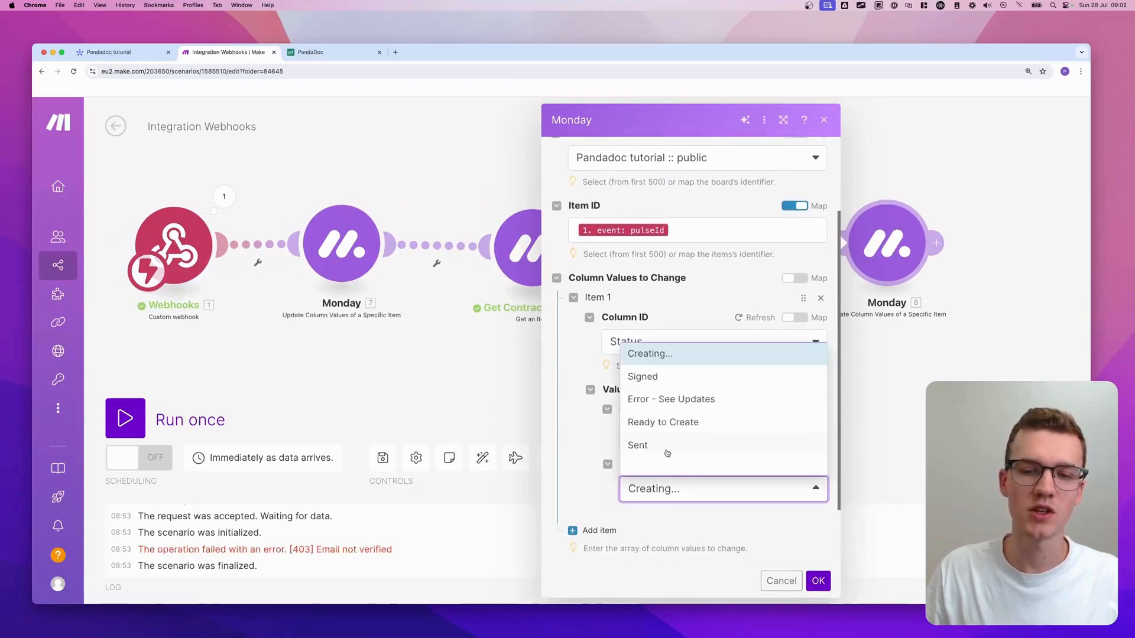
{"action": "left_click", "coordinate": [671, 449]}
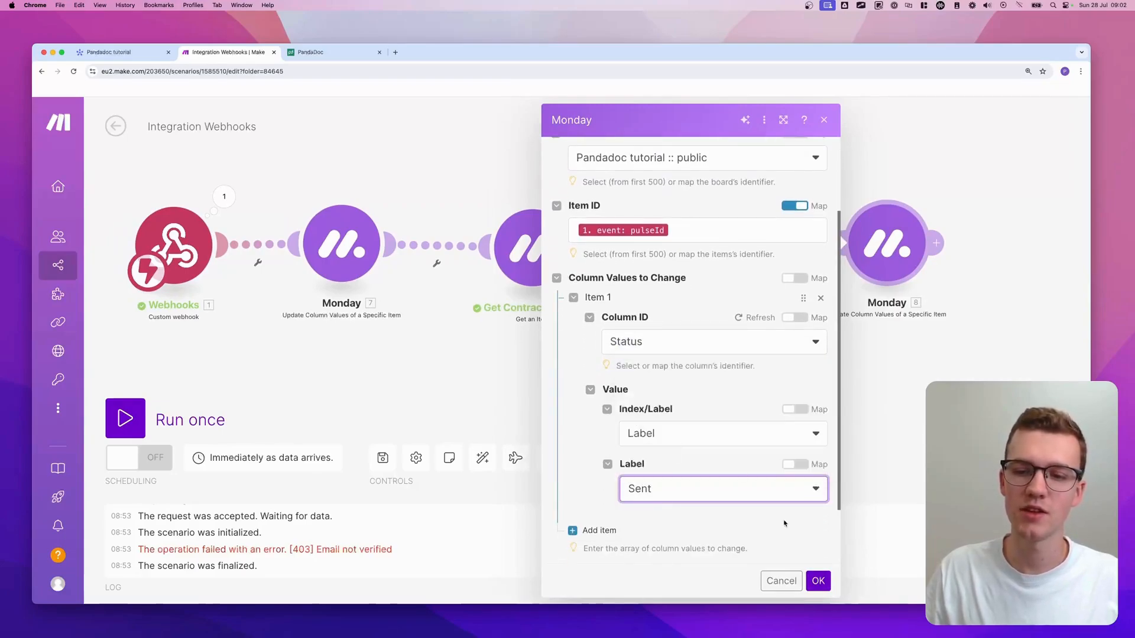
{"action": "left_click", "coordinate": [818, 577]}
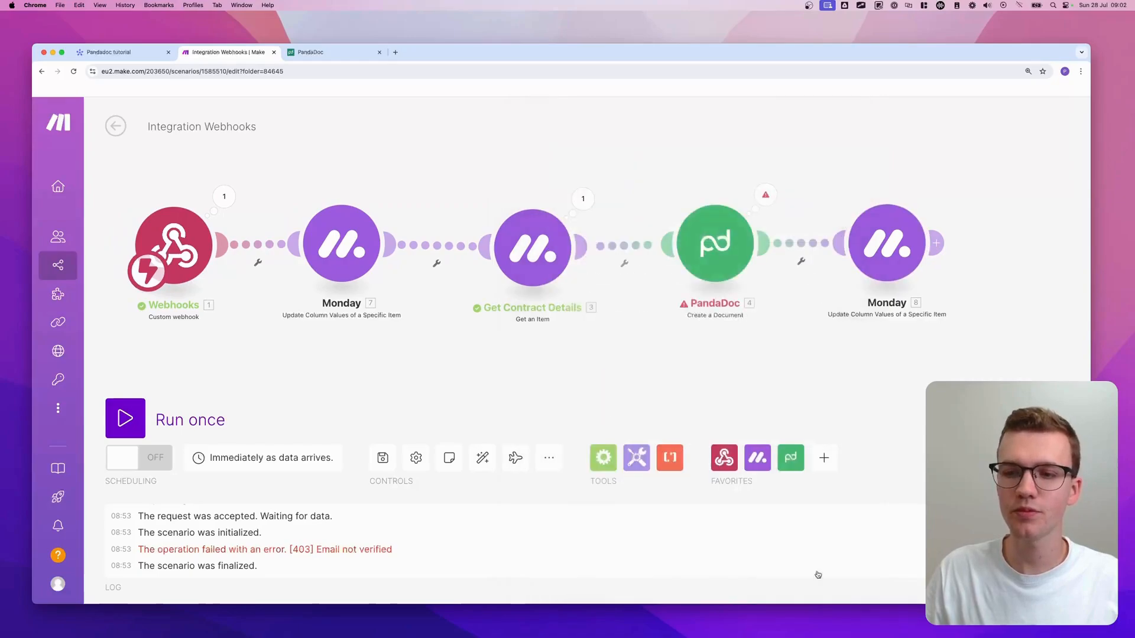
- Replace PandaDoc's link so it connects to the last Monday module
{"action": "left_click", "coordinate": [802, 247]}
{"action": "left_click", "coordinate": [833, 277]}
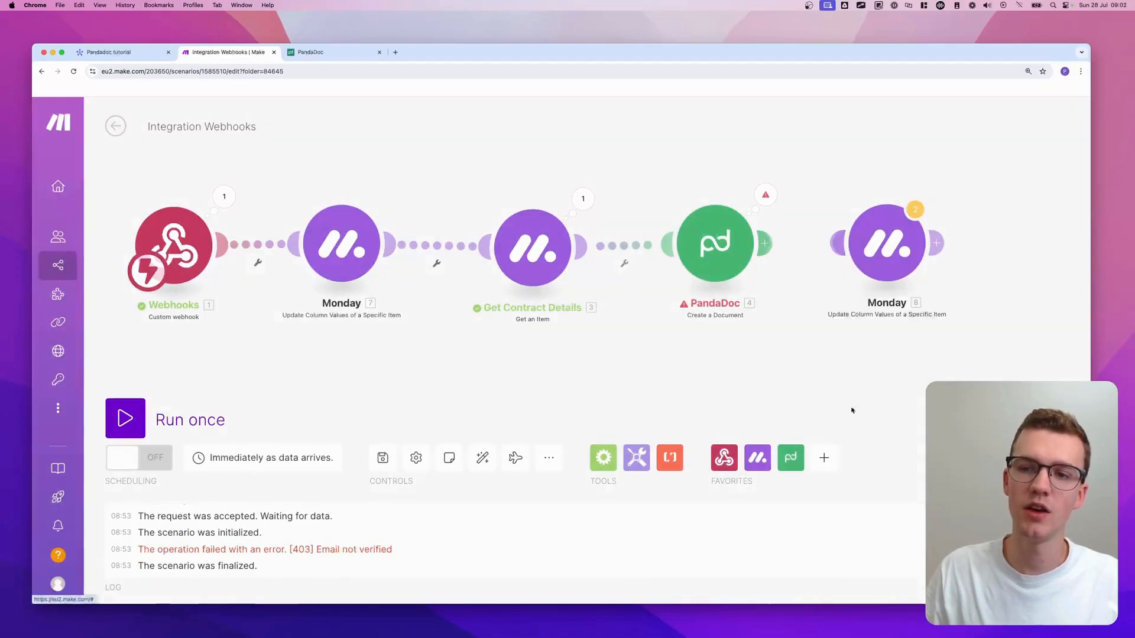
{"action": "left_click_drag", "start_coordinate": [764, 243], "coordinate": [881, 243]}
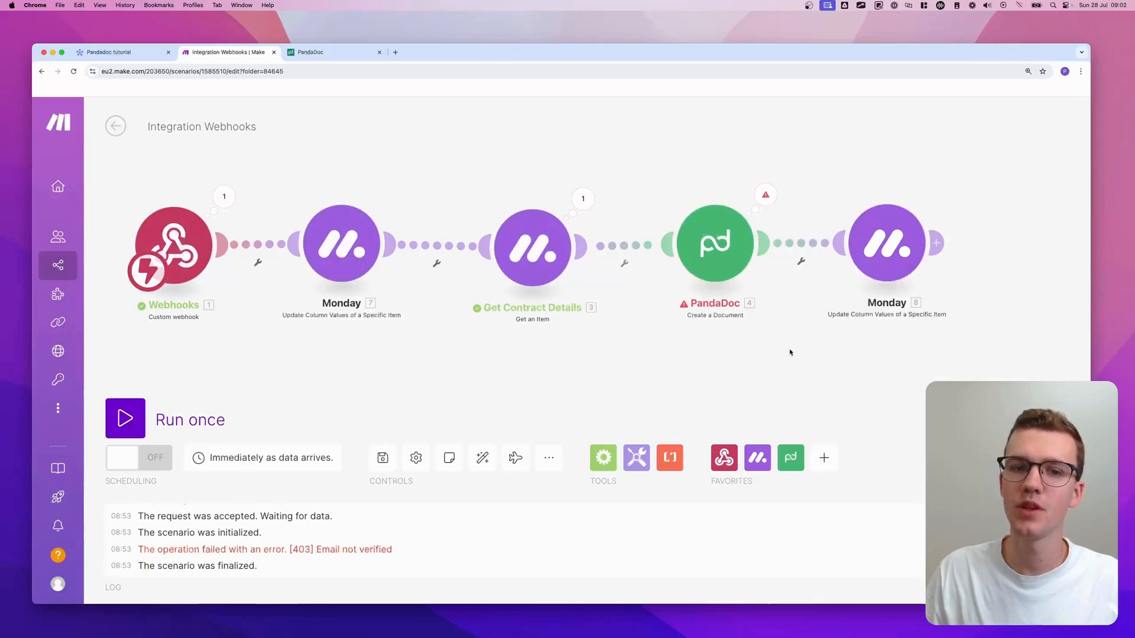
- Save the Integration Webhooks scenario and start a single run waiting for data
{"action": "scroll", "coordinate": [652, 365], "scroll_direction": "down", "scroll_amount": 3}
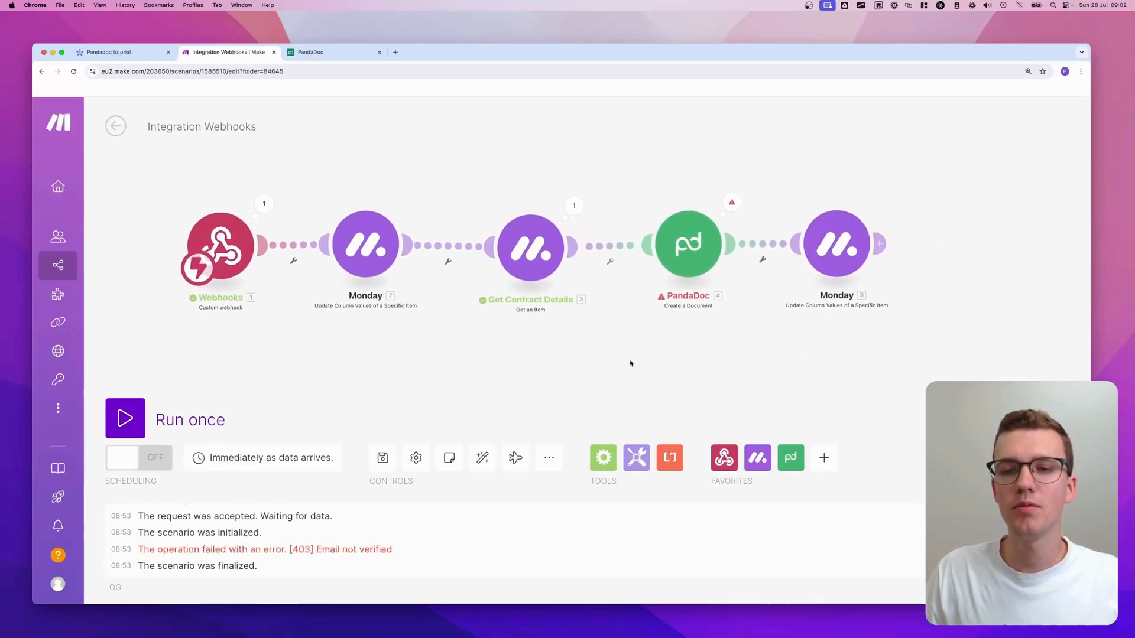
{"action": "left_click_drag", "start_coordinate": [631, 363], "coordinate": [623, 353]}
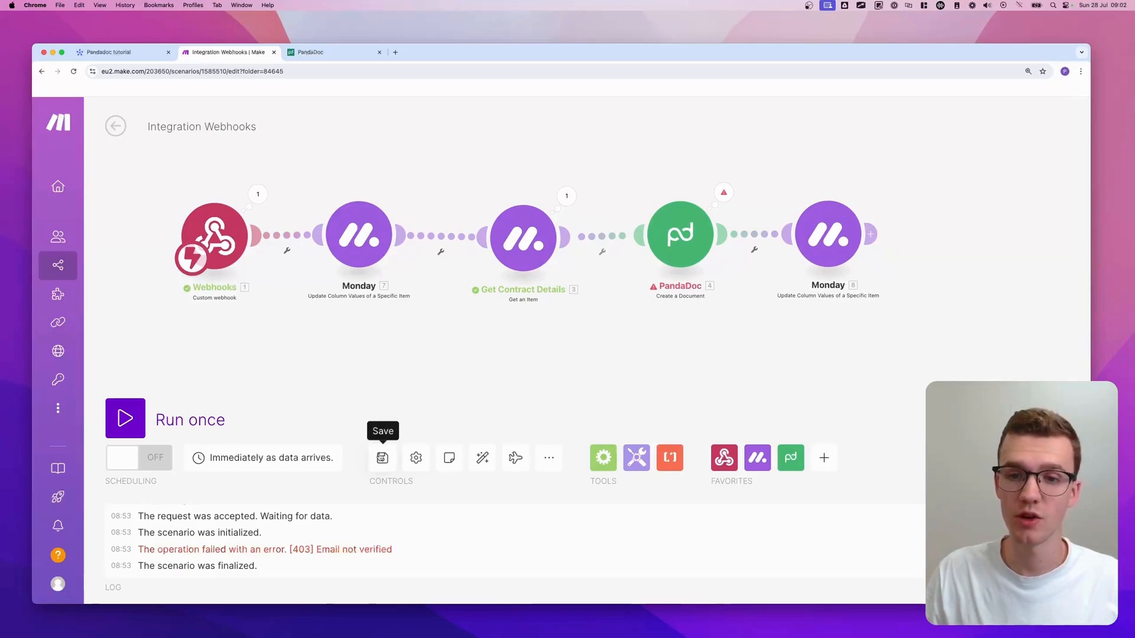
{"action": "left_click", "coordinate": [382, 457]}
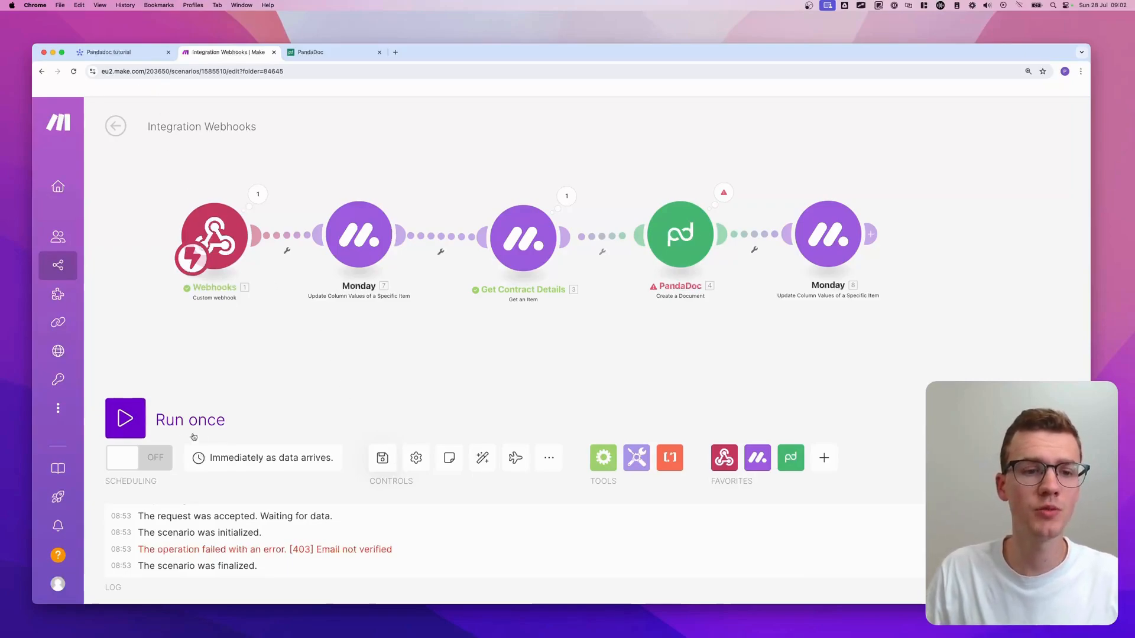
{"action": "left_click", "coordinate": [124, 421]}
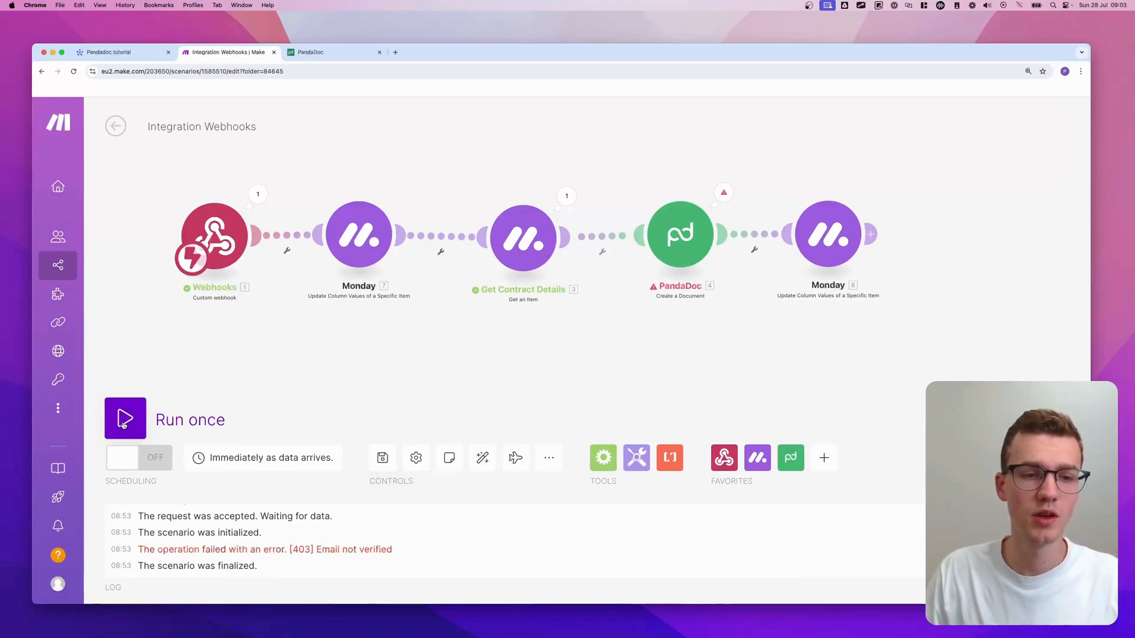
- On the Pandadoc tutorial board, set Item 1 to Draft and rename it as the contact's contract
{"action": "left_click", "coordinate": [116, 56]}
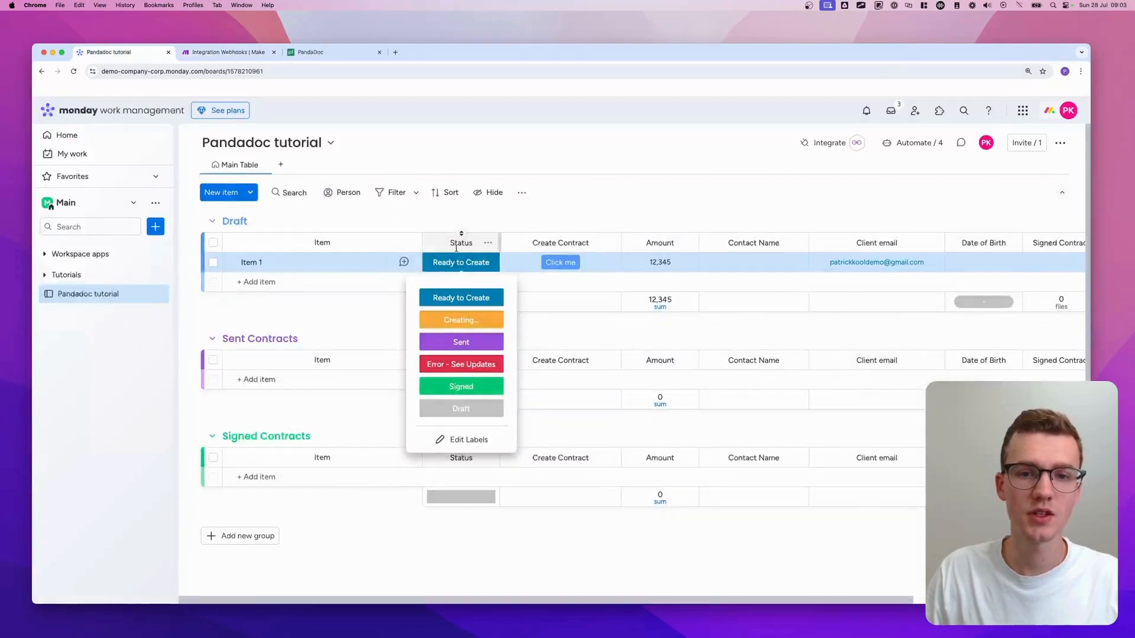
{"action": "left_click", "coordinate": [461, 407]}
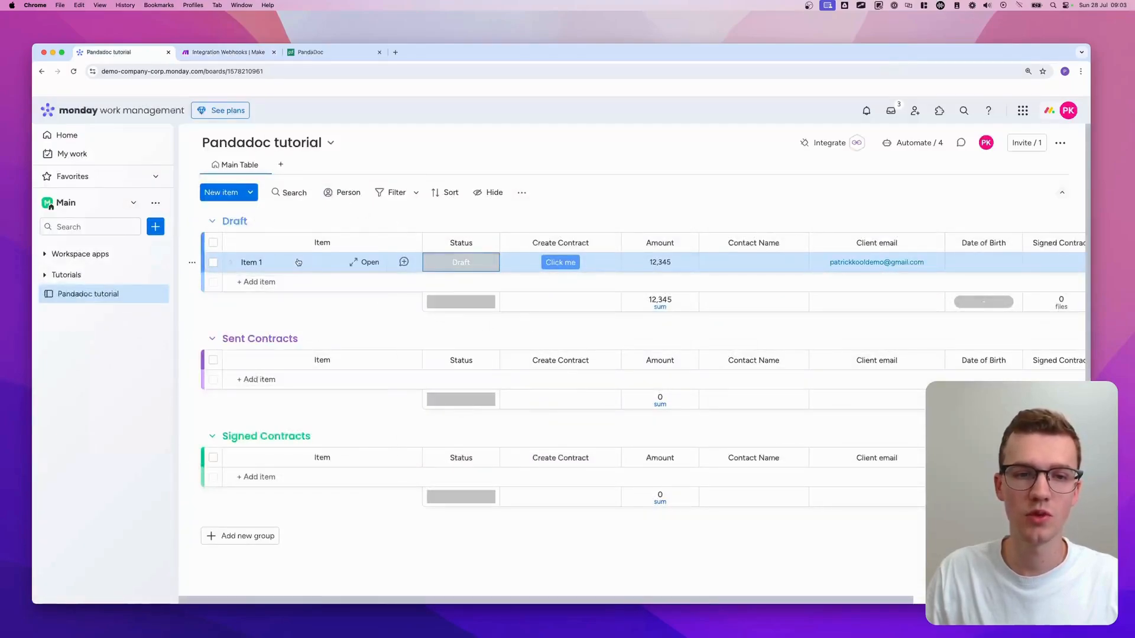
{"action": "left_click", "coordinate": [261, 260]}
{"action": "key", "text": "ctrl+a"}
{"action": "type", "text": "P"}
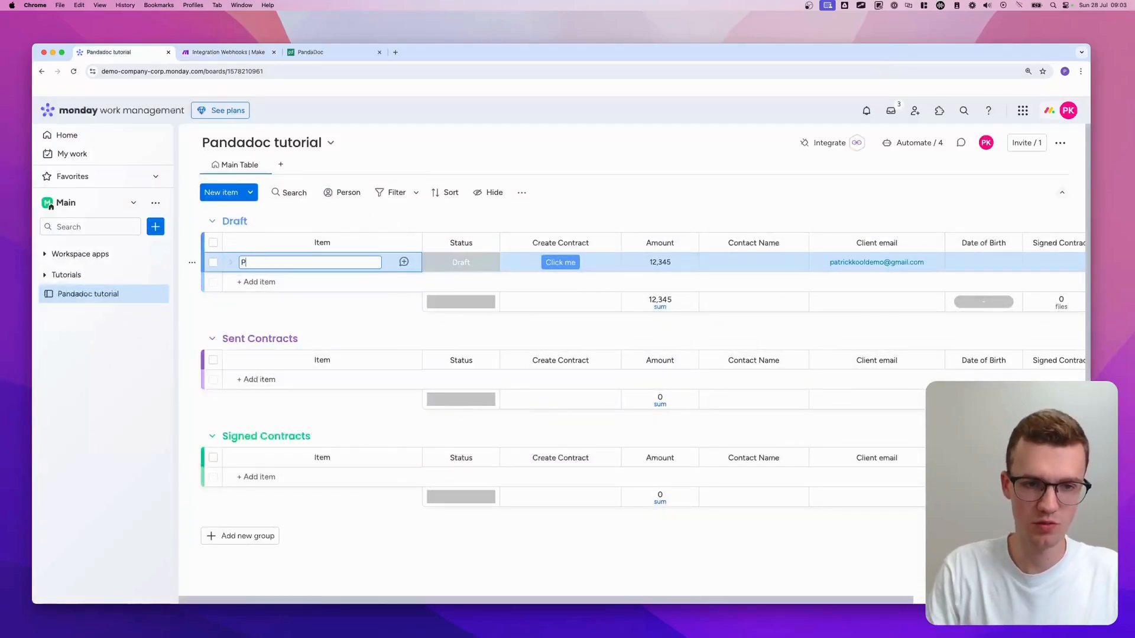
{"action": "type", "text": "atricks Contract"}
{"action": "key", "text": "Return"}
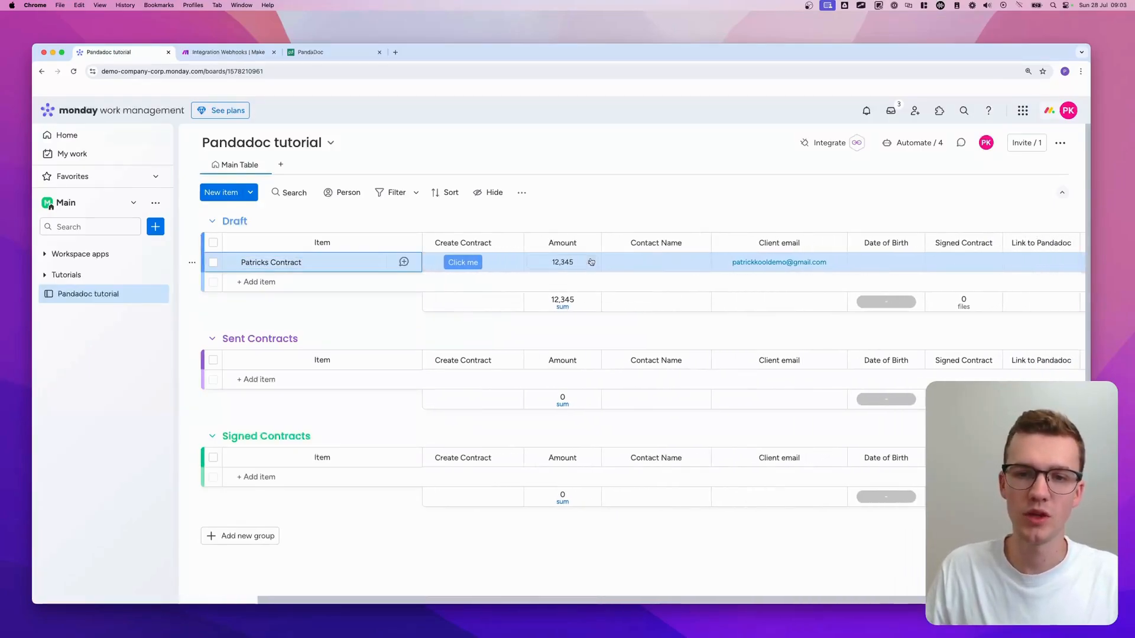
- Enter the contact's name in Contact Name and set Date of Birth to 10 July
{"action": "left_click", "coordinate": [651, 262]}
{"action": "type", "text": "Patrick"}
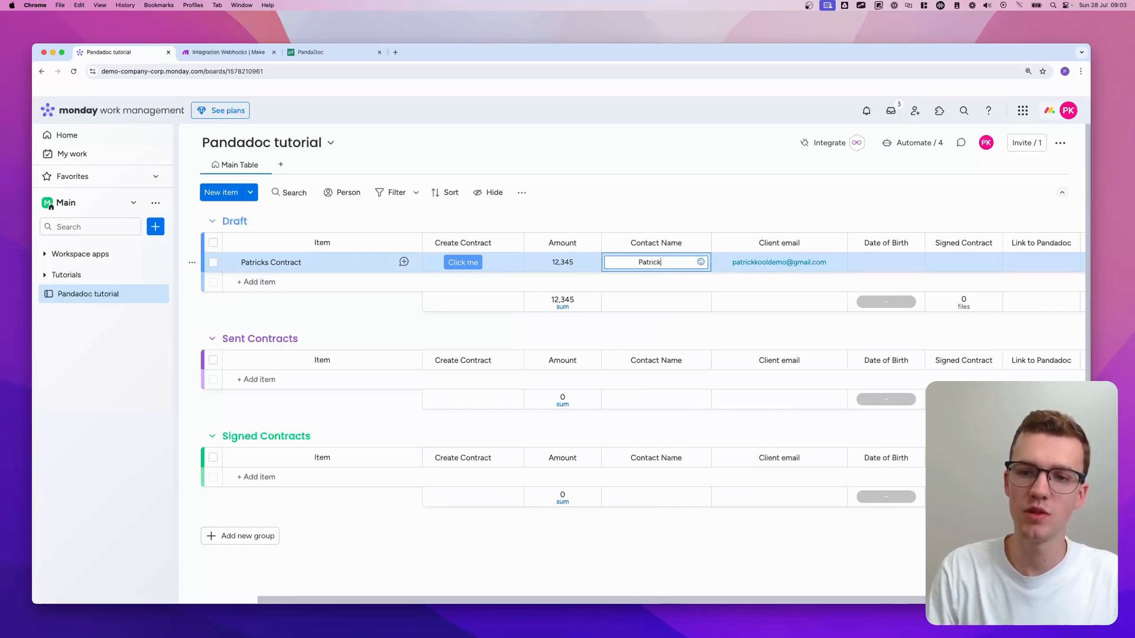
{"action": "left_click", "coordinate": [774, 262]}
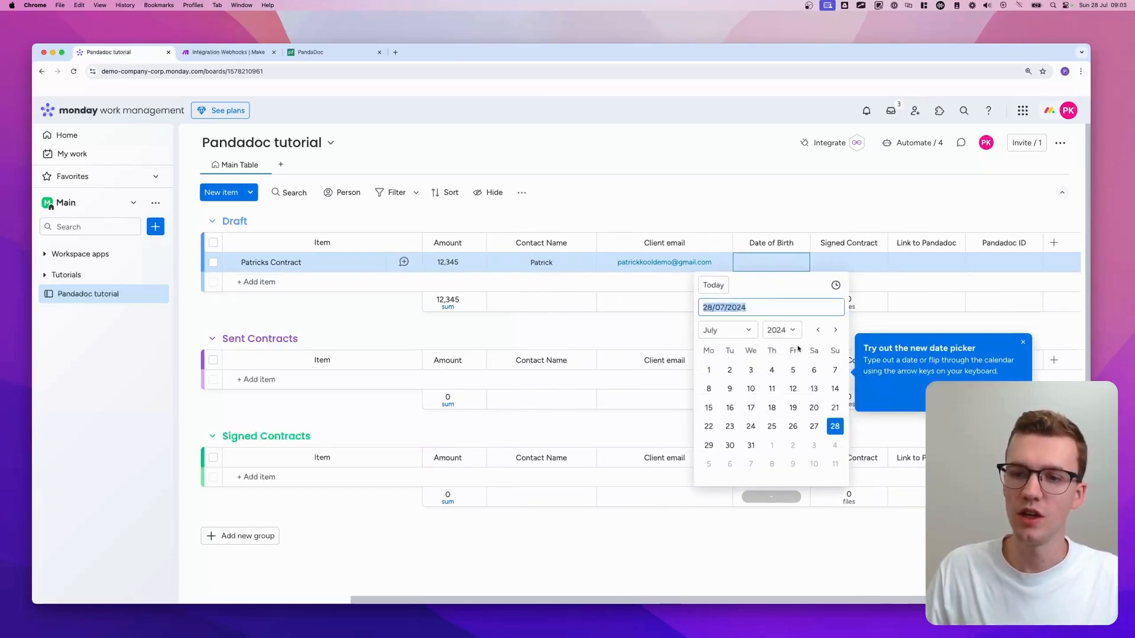
{"action": "left_click", "coordinate": [750, 388]}
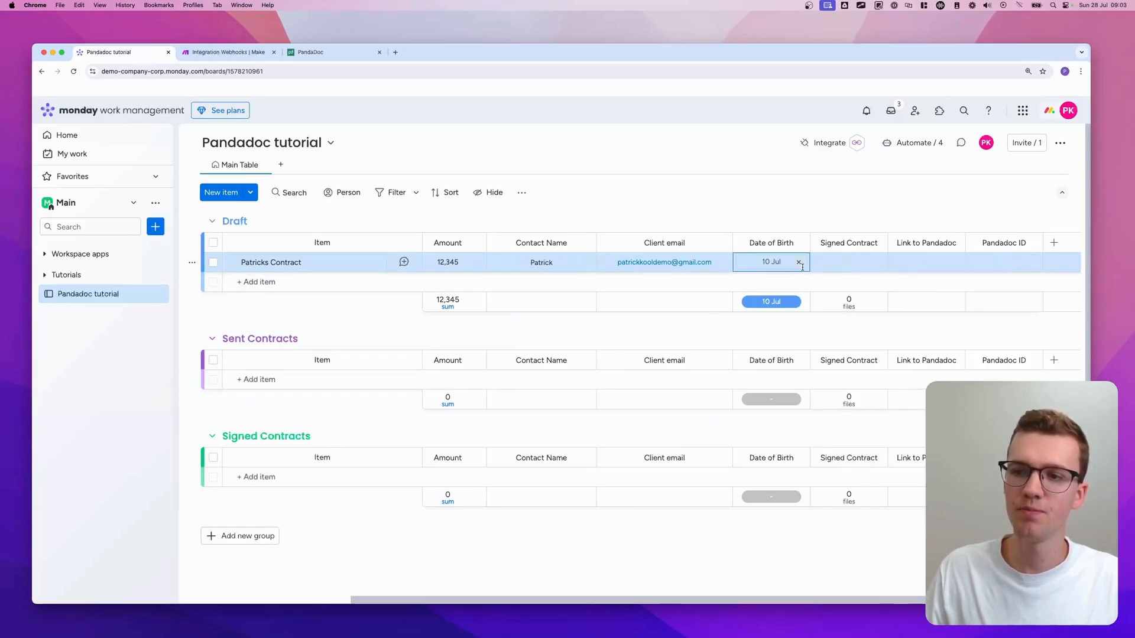
{"action": "scroll", "coordinate": [802, 267], "scroll_direction": "left", "scroll_amount": 5}
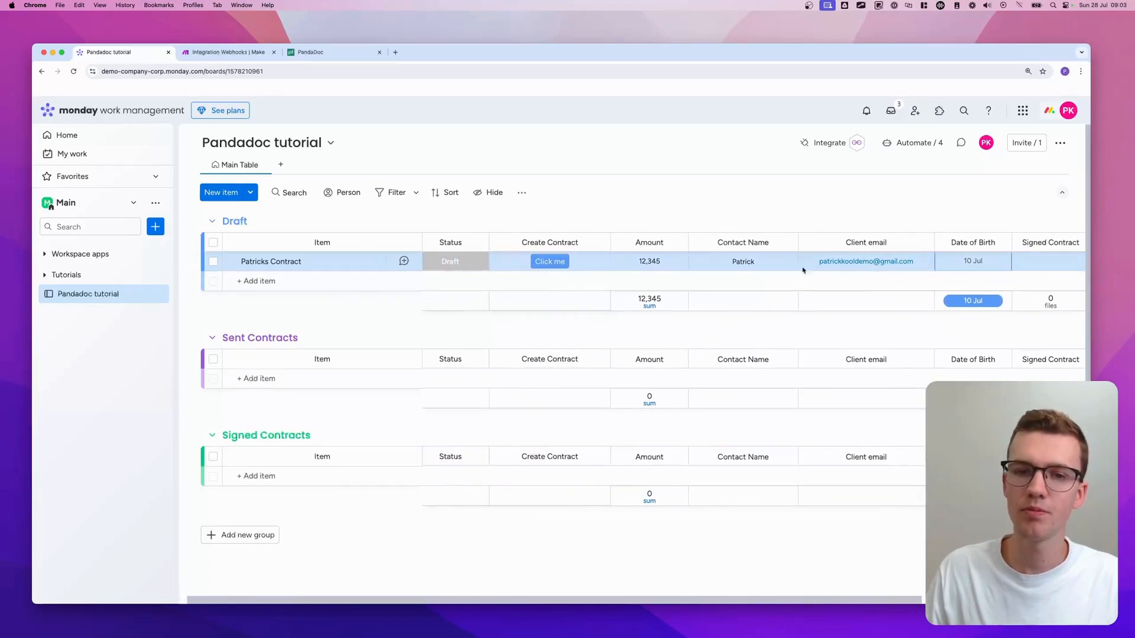
{"action": "left_click", "coordinate": [240, 54]}
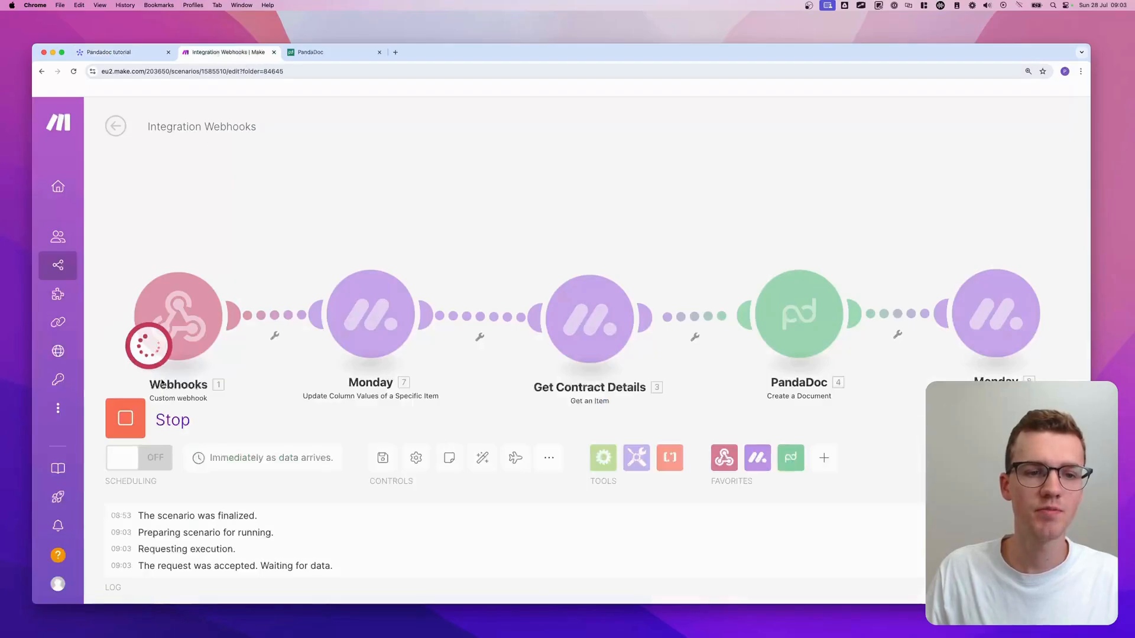
- Trigger the item's Create Contract button so its status becomes Creating..., then check the Make run
{"action": "left_click", "coordinate": [109, 52]}
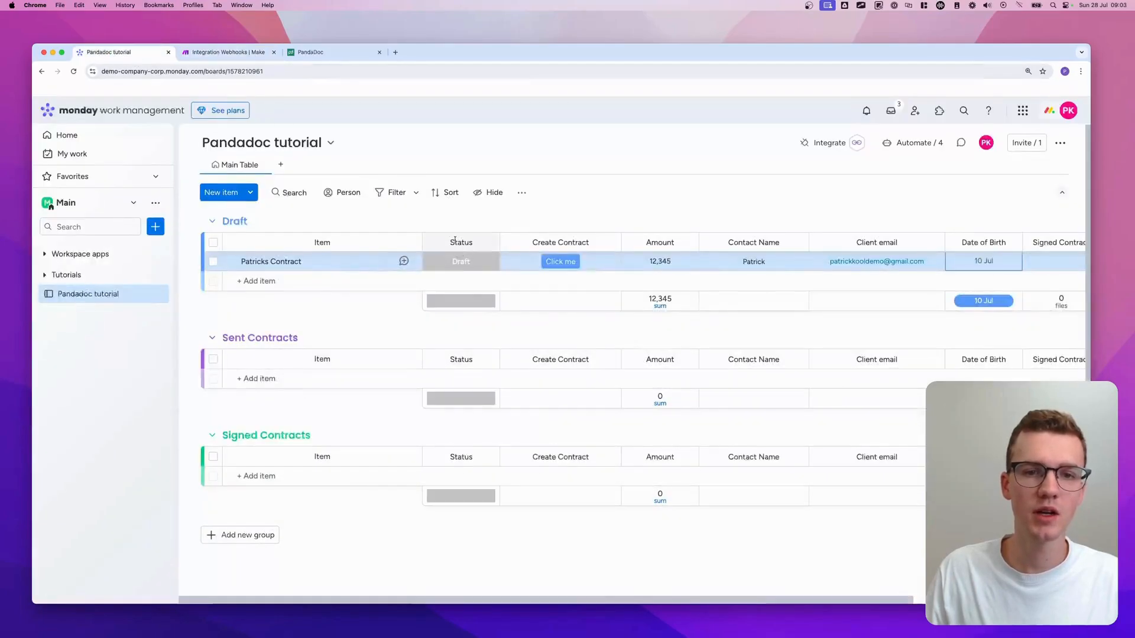
{"action": "left_click", "coordinate": [573, 264]}
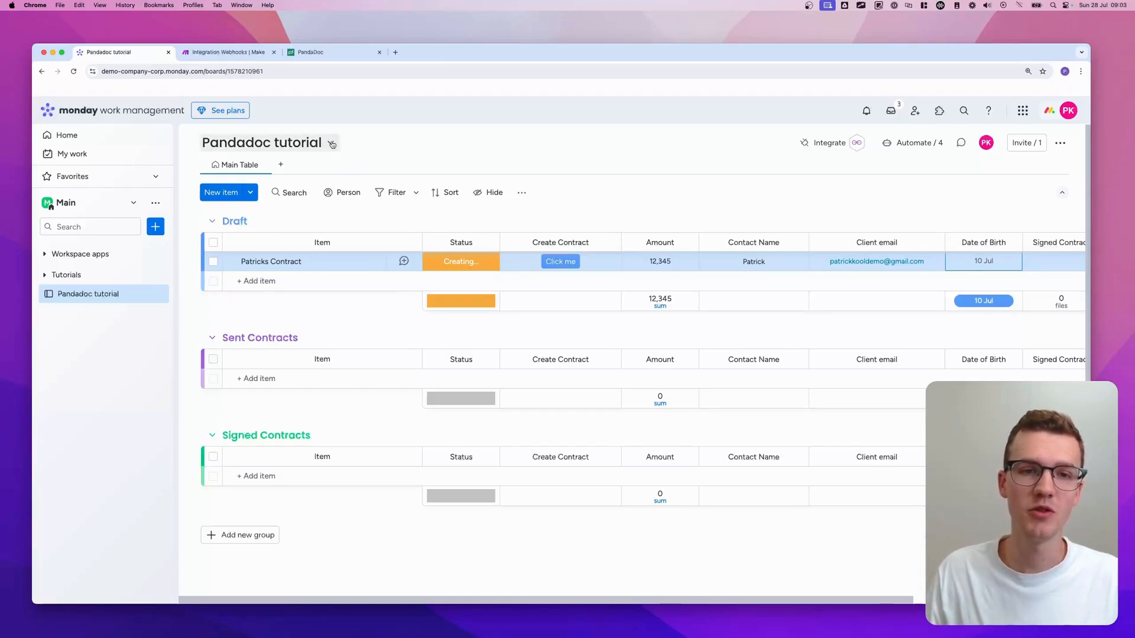
{"action": "left_click", "coordinate": [223, 55]}
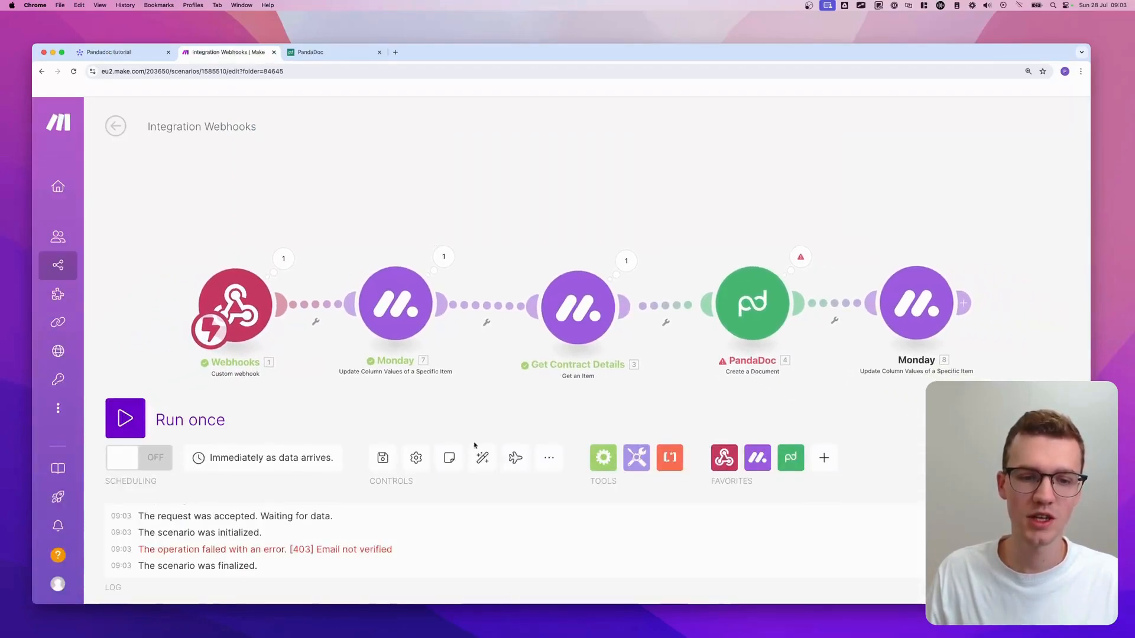
- Review the 403 'Email not verified' PandaDoc error and start another single run
{"action": "left_click_drag", "start_coordinate": [270, 551], "coordinate": [544, 547]}
{"action": "left_click", "coordinate": [543, 549]}
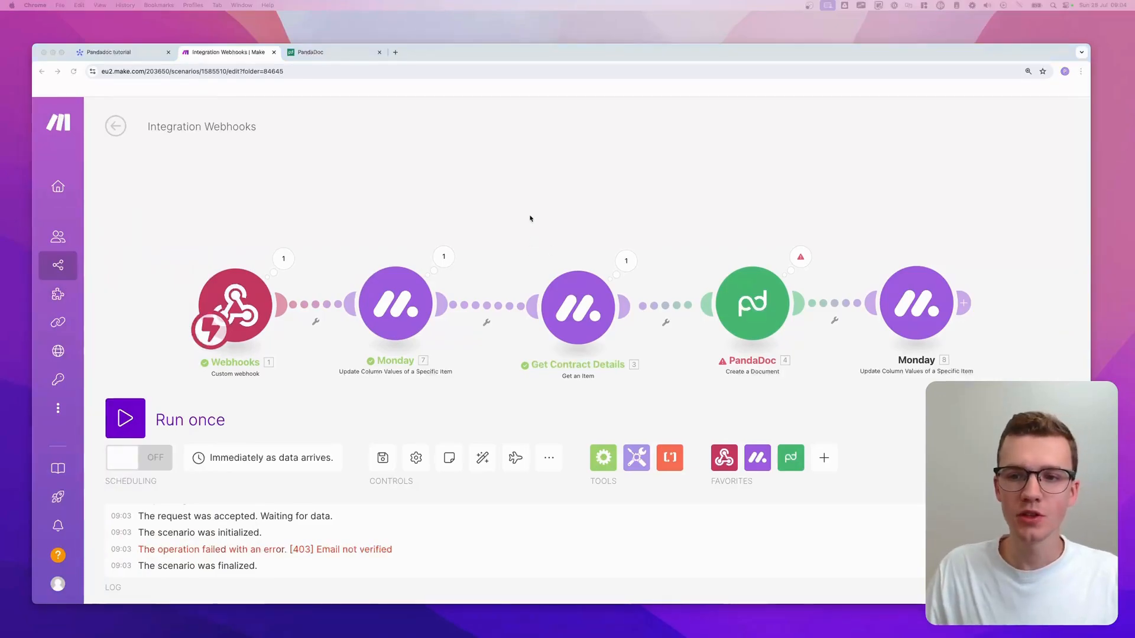
{"action": "left_click", "coordinate": [125, 418]}
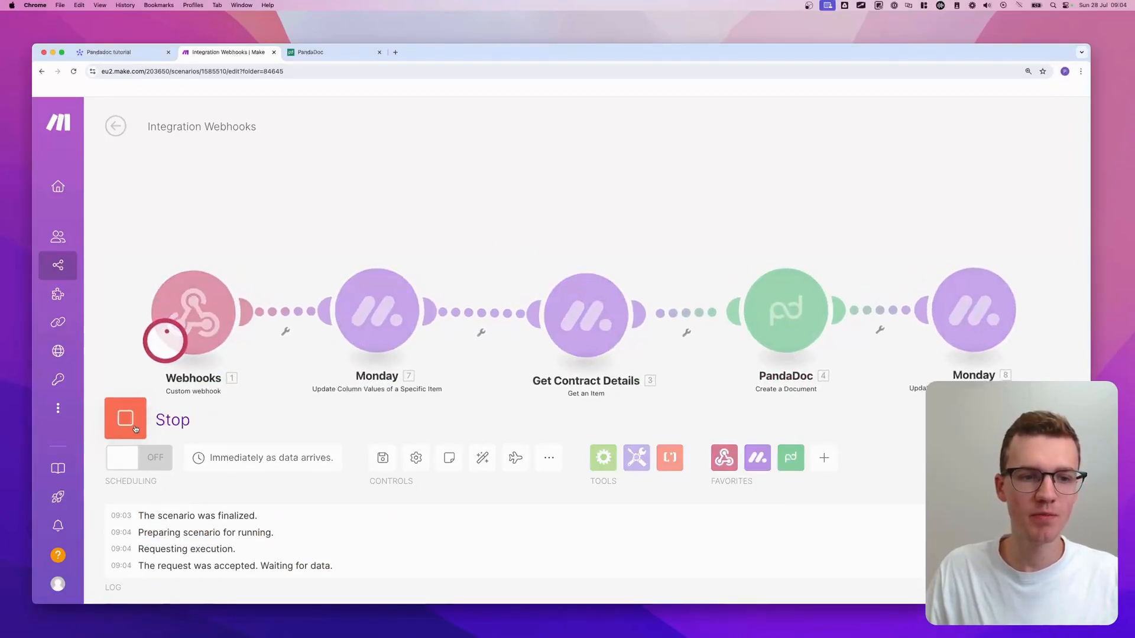
- Retrigger contract creation on monday.com, watch the run finish, and view the item now marked Sent
{"action": "key", "text": "super+1"}
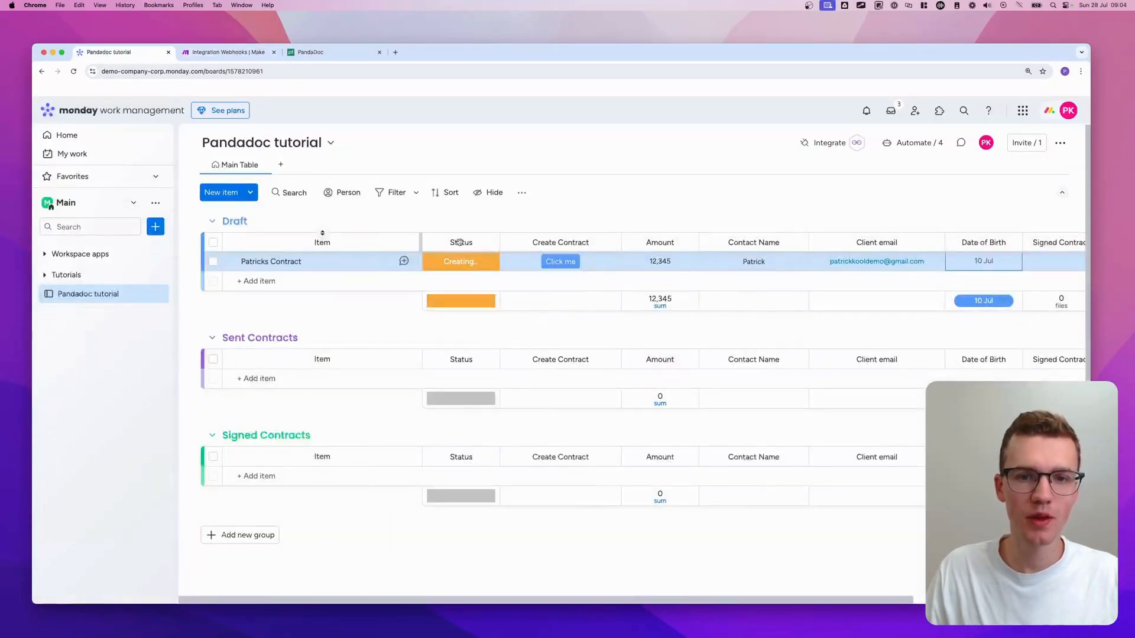
{"action": "left_click", "coordinate": [568, 262]}
{"action": "left_click", "coordinate": [227, 52]}
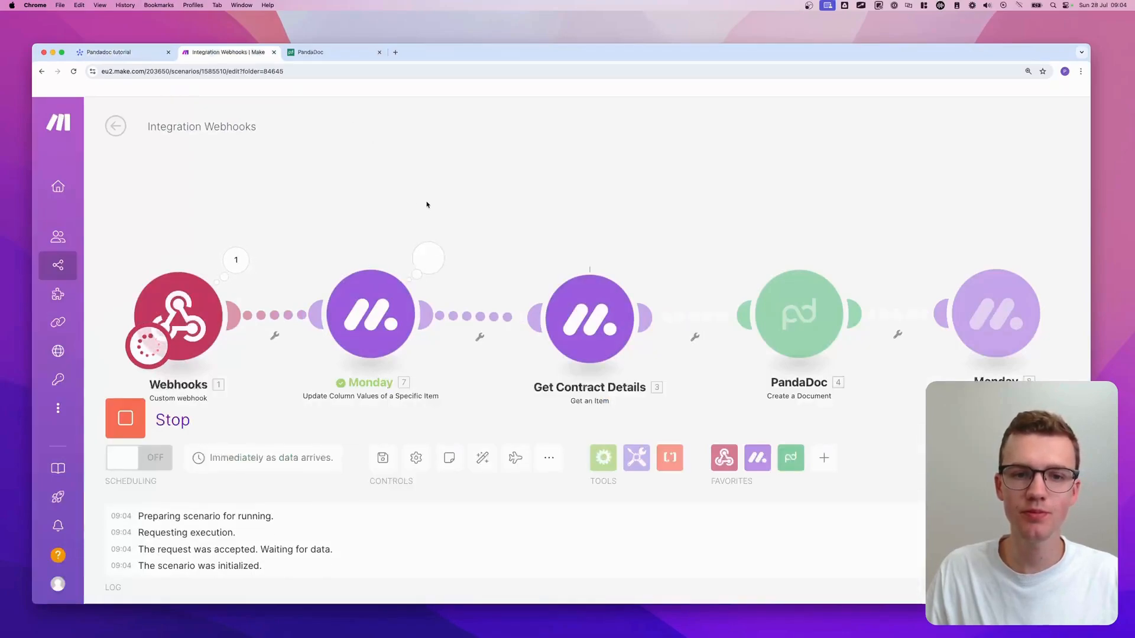
{"action": "scroll", "coordinate": [426, 204], "scroll_direction": "down", "scroll_amount": 3}
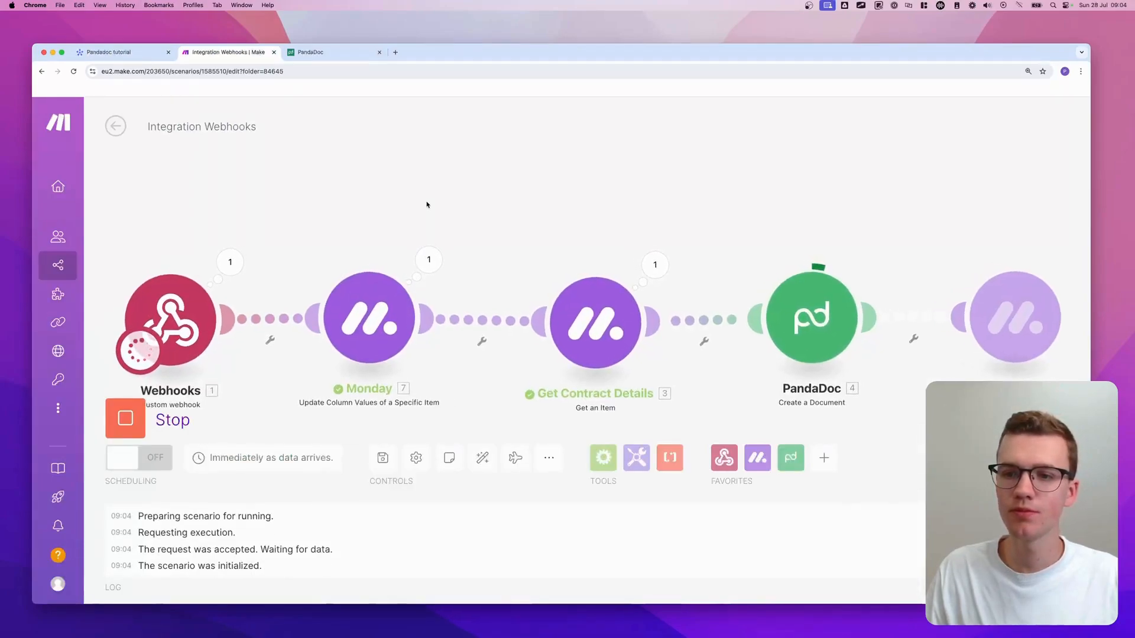
{"action": "scroll", "coordinate": [426, 205], "scroll_direction": "down", "scroll_amount": 1}
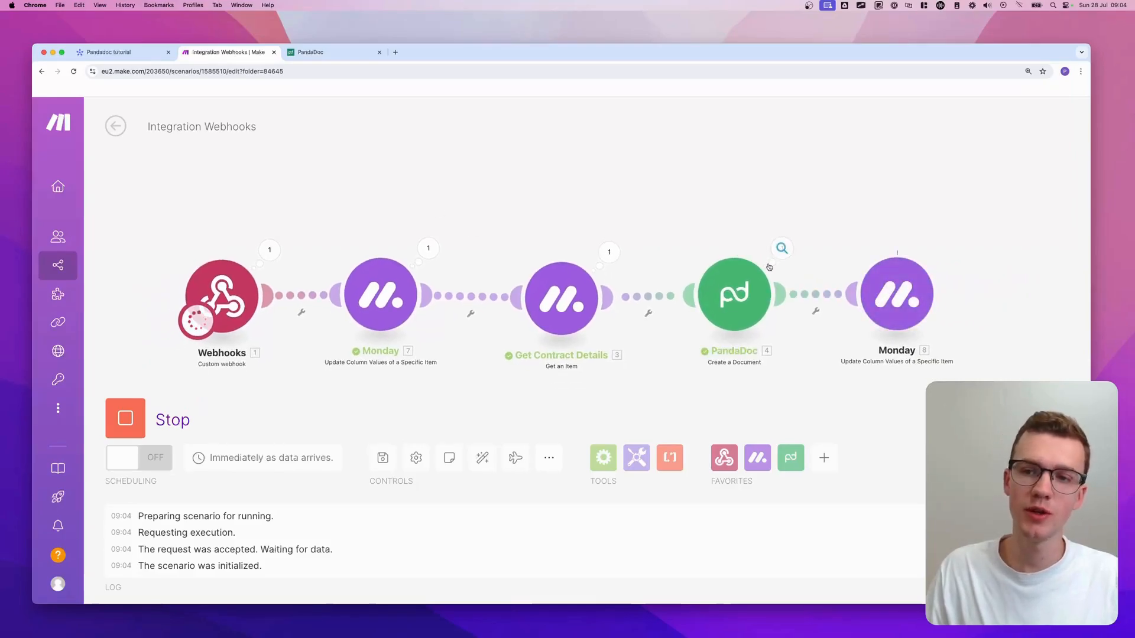
{"action": "left_click", "coordinate": [171, 54]}
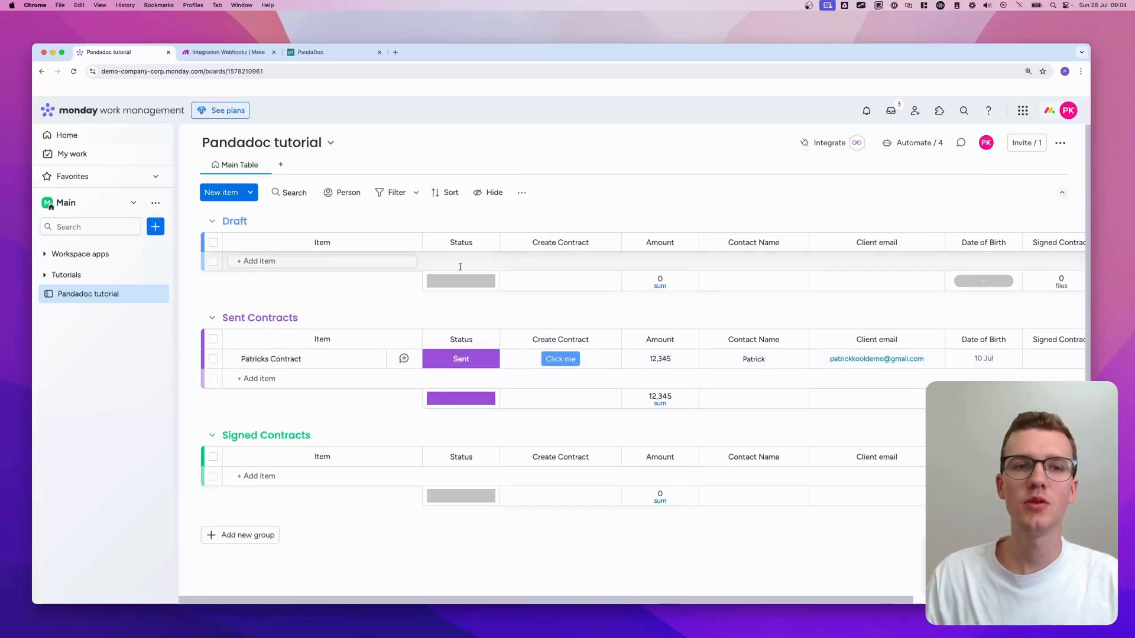
- Open the Gmail inbox in a new browser tab
{"action": "left_click", "coordinate": [395, 52]}
{"action": "type", "text": "mail"}
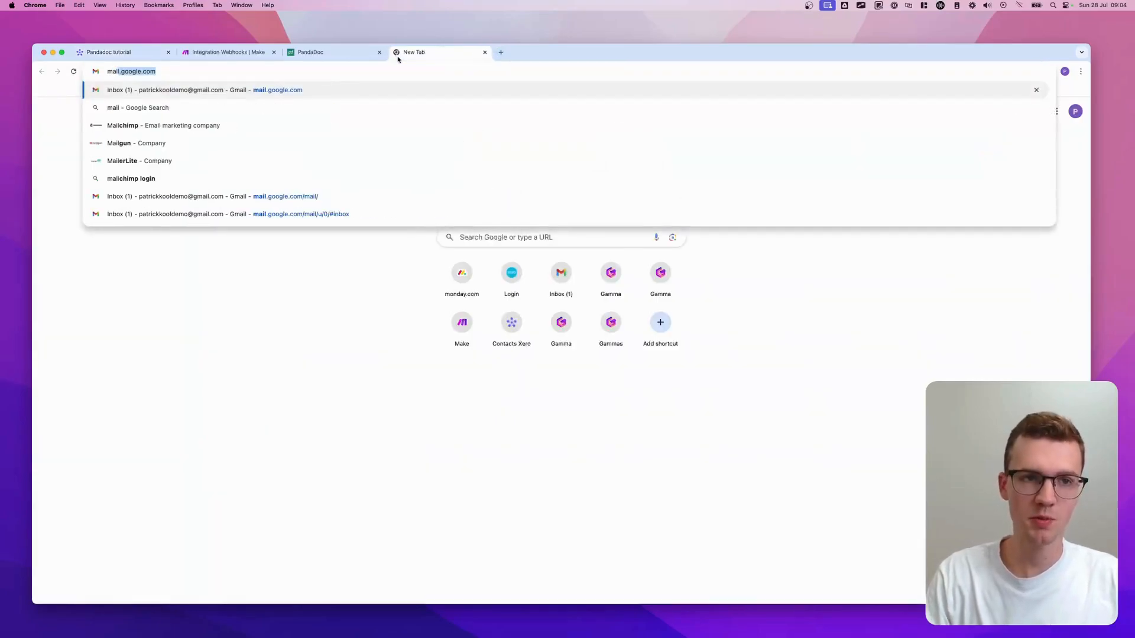
{"action": "key", "text": "Return"}
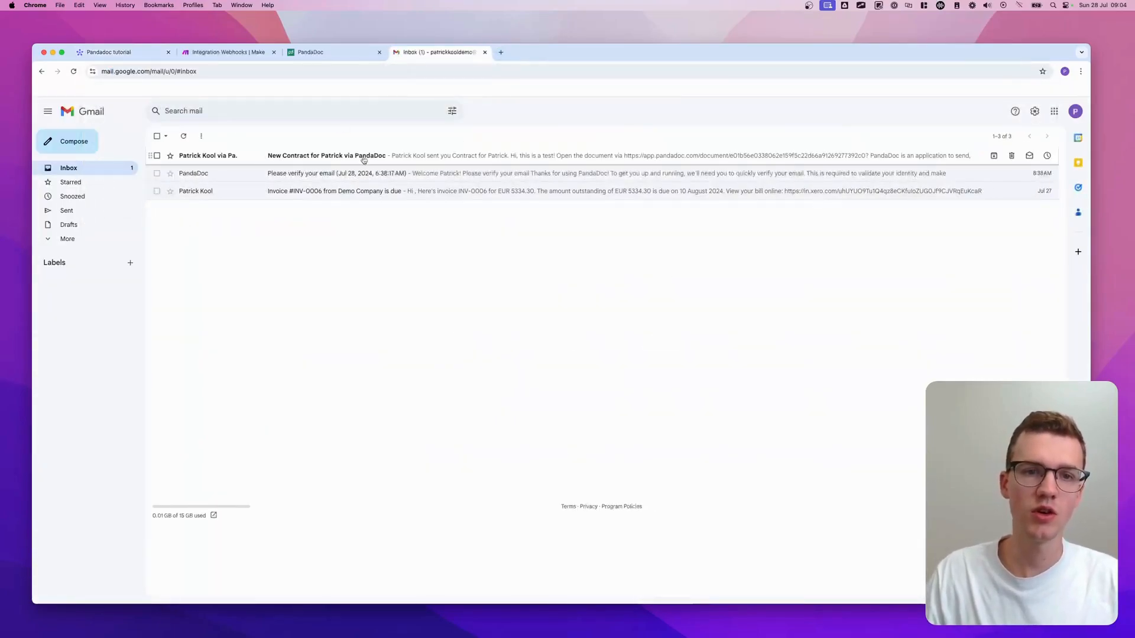
- Open the 'New Contract … via PandaDoc' email and its linked document
{"action": "left_click", "coordinate": [353, 156]}
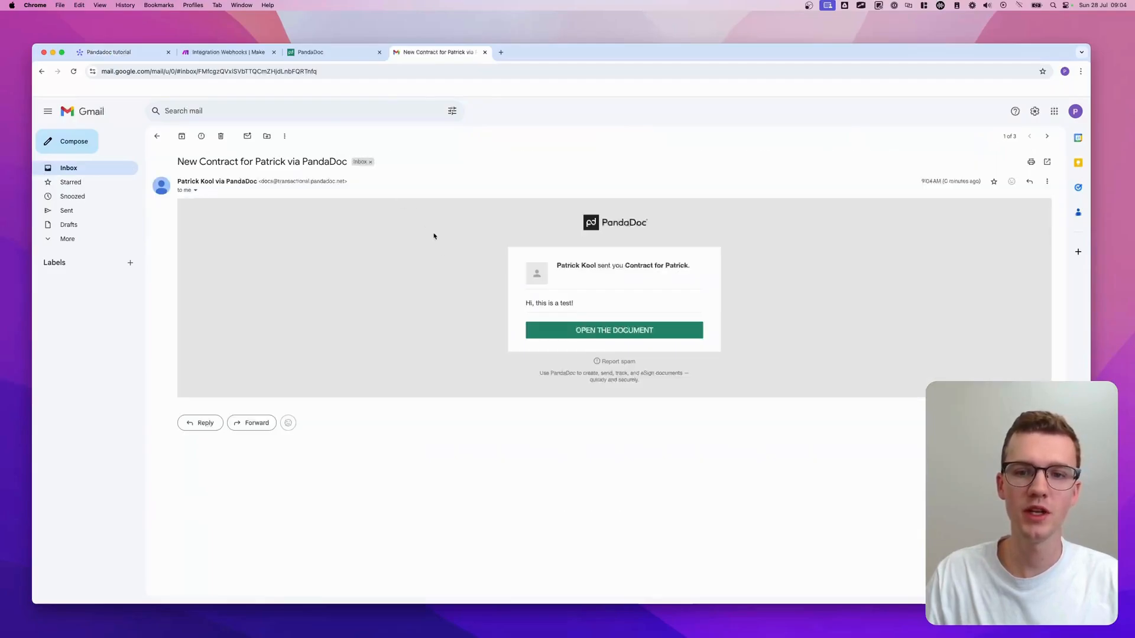
{"action": "left_click_drag", "start_coordinate": [517, 307], "coordinate": [600, 307]}
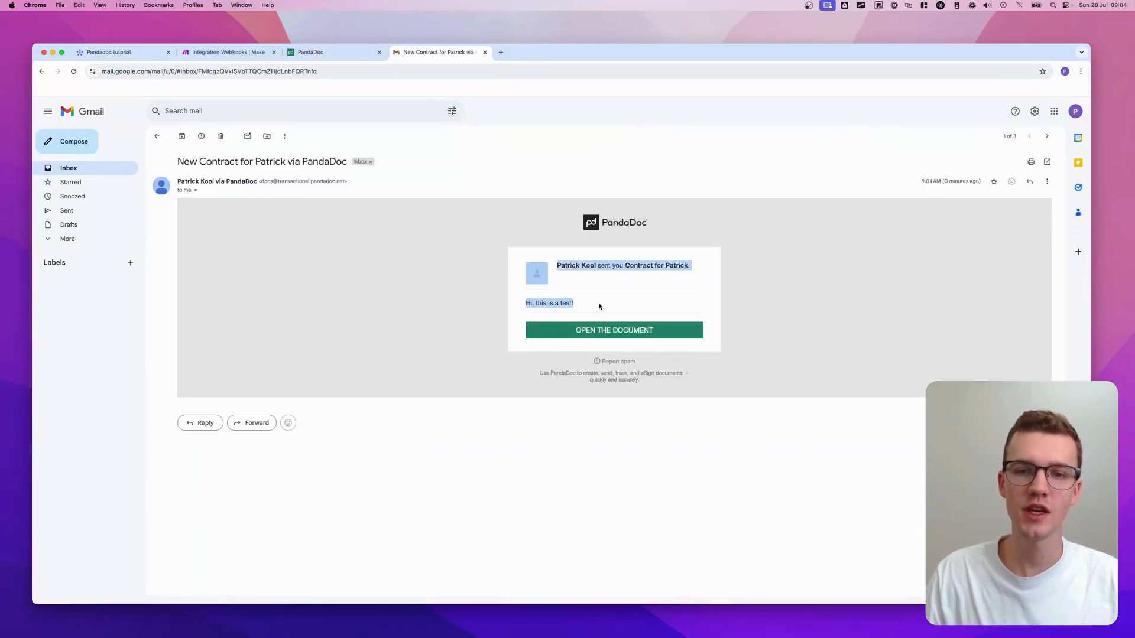
{"action": "left_click", "coordinate": [599, 307]}
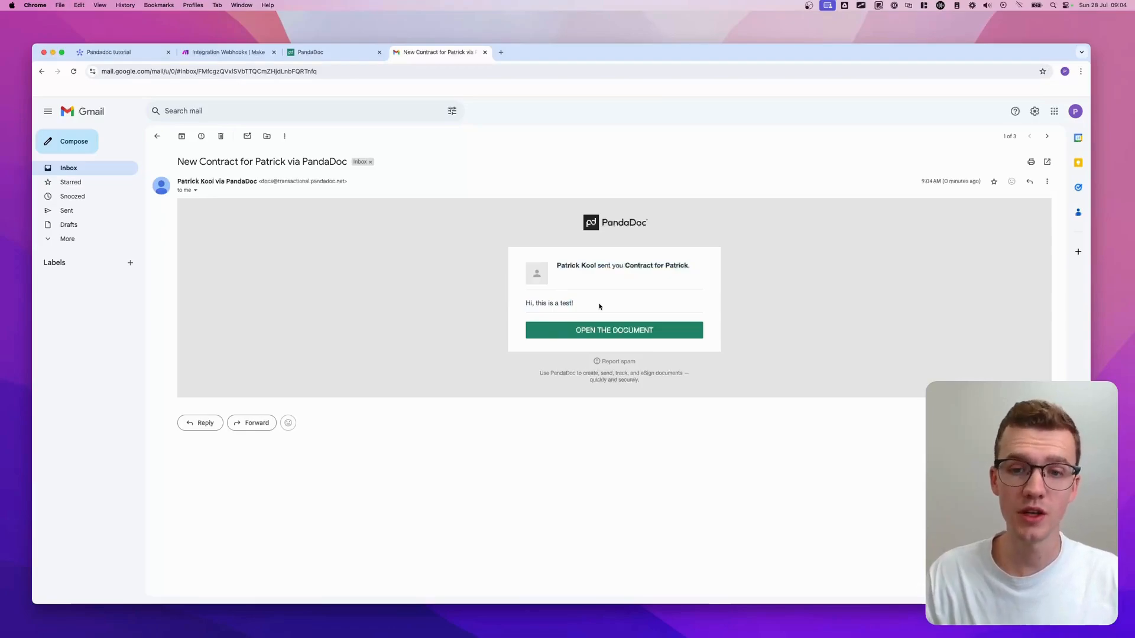
{"action": "left_click", "coordinate": [613, 331]}
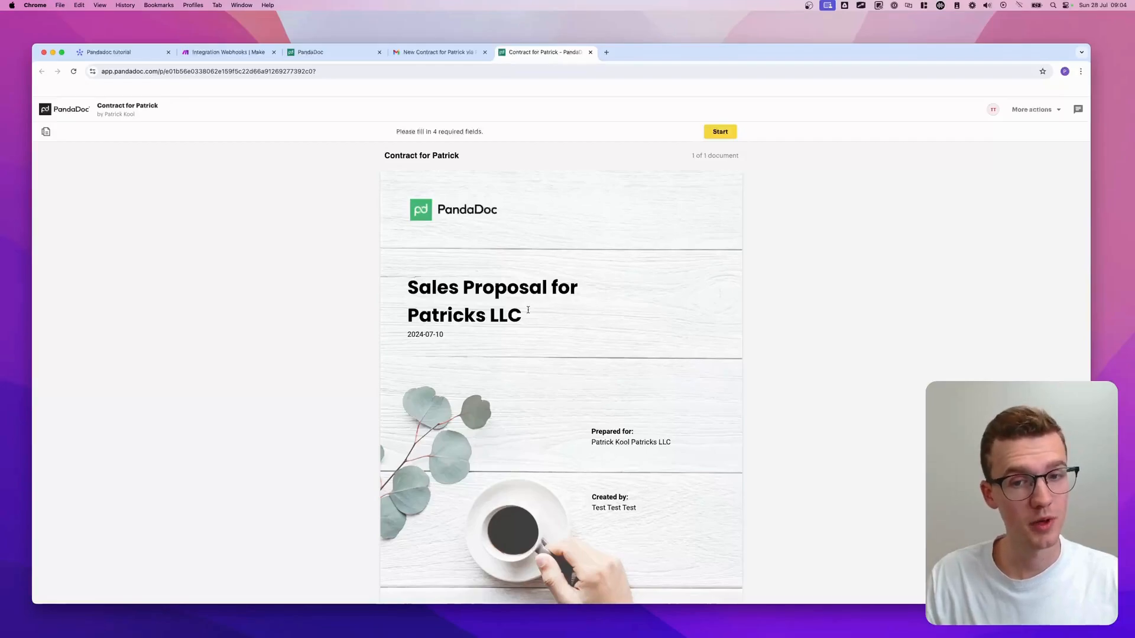
- Scroll through the generated Sales Proposal, then view the board's Link to Pandadoc and Pandadoc ID columns
{"action": "scroll", "coordinate": [528, 310], "scroll_direction": "down", "scroll_amount": 2}
{"action": "scroll", "coordinate": [528, 310], "scroll_direction": "down", "scroll_amount": 1}
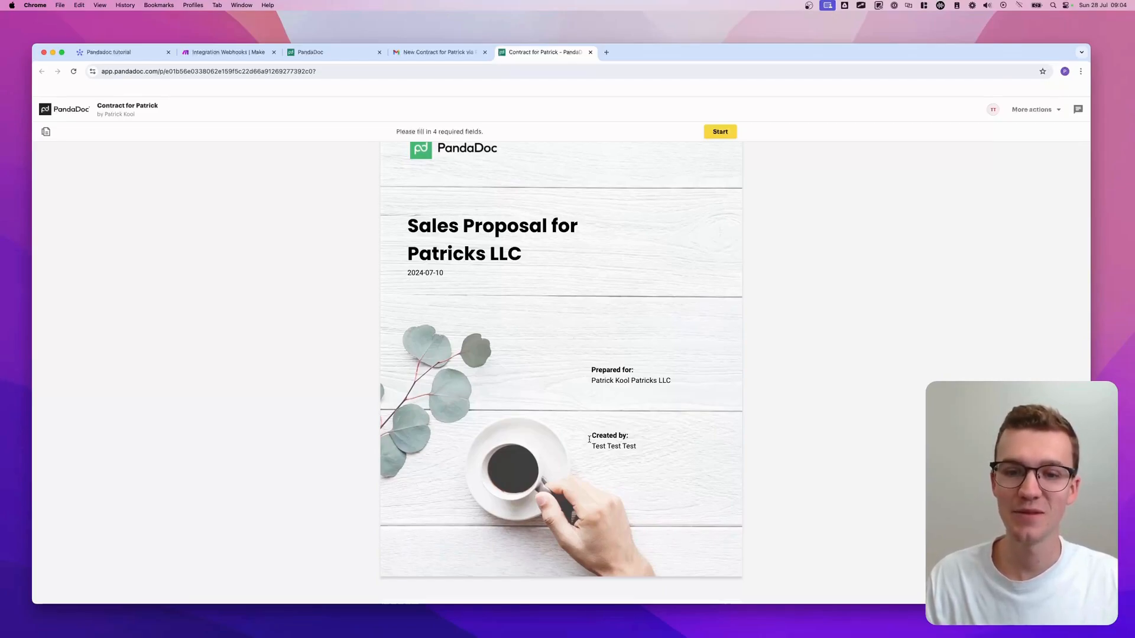
{"action": "scroll", "coordinate": [589, 440], "scroll_direction": "down", "scroll_amount": 6}
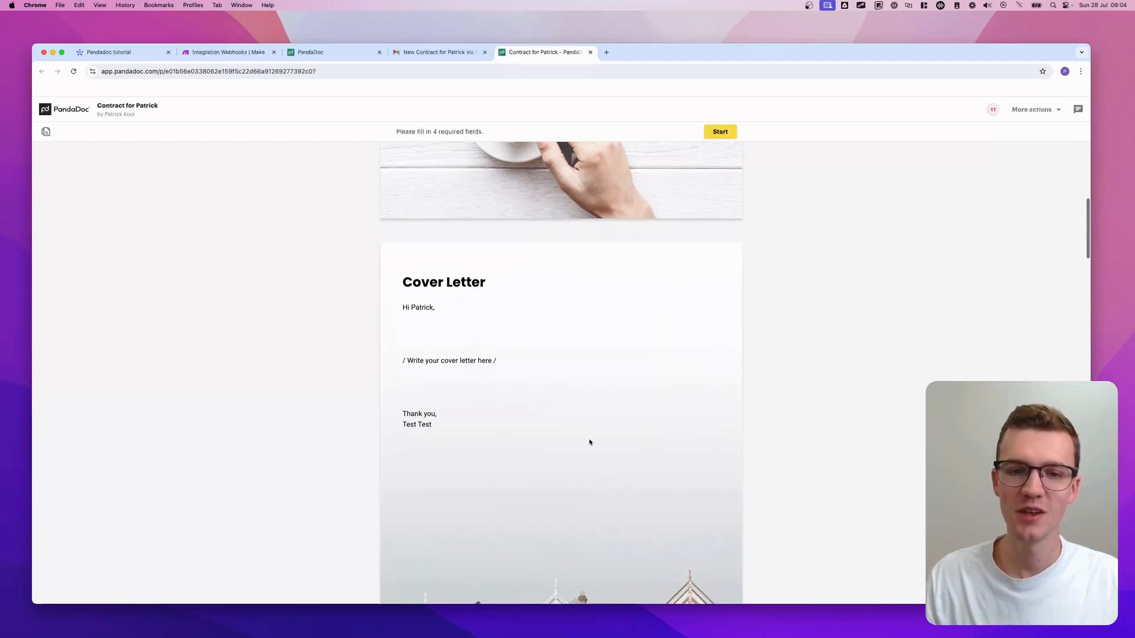
{"action": "scroll", "coordinate": [508, 355], "scroll_direction": "down", "scroll_amount": 20}
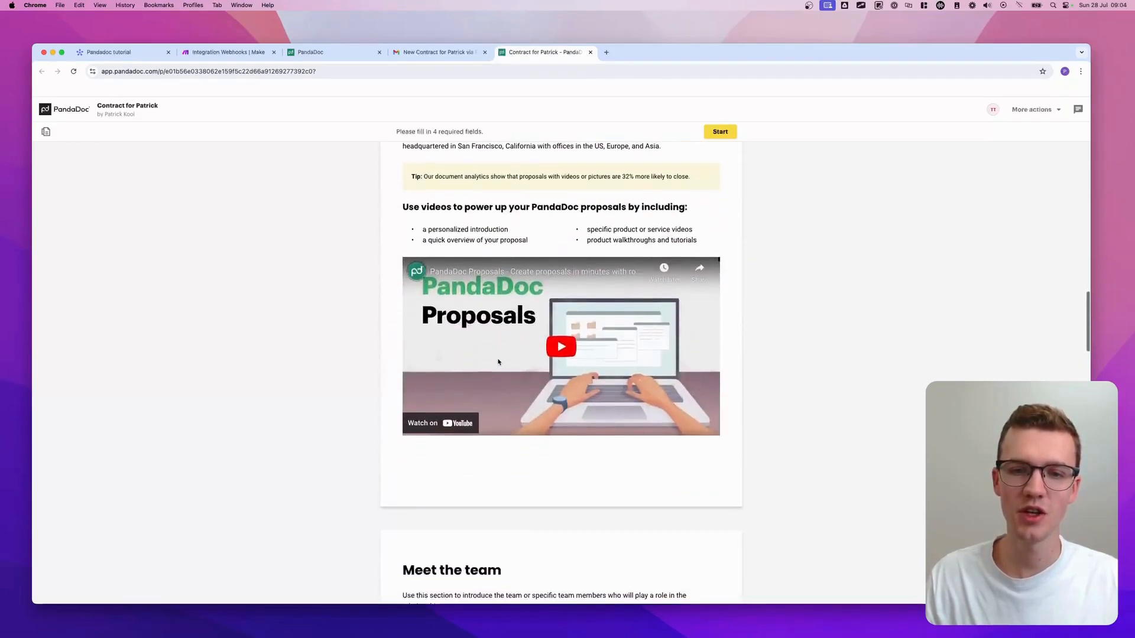
{"action": "scroll", "coordinate": [498, 362], "scroll_direction": "down", "scroll_amount": 20}
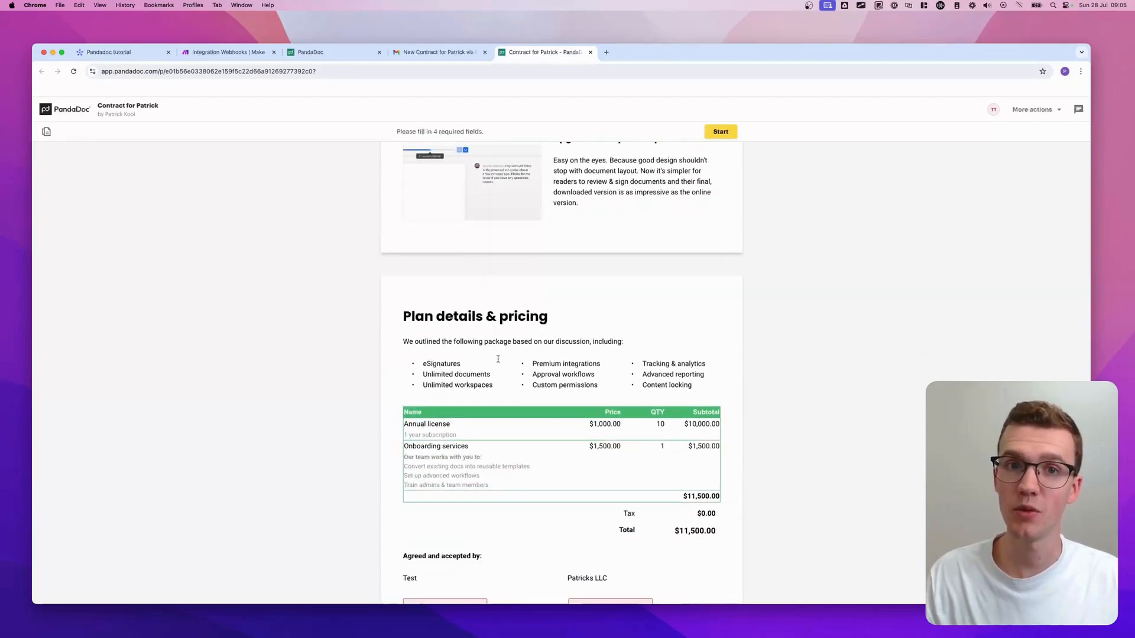
{"action": "scroll", "coordinate": [508, 343], "scroll_direction": "up", "scroll_amount": 20}
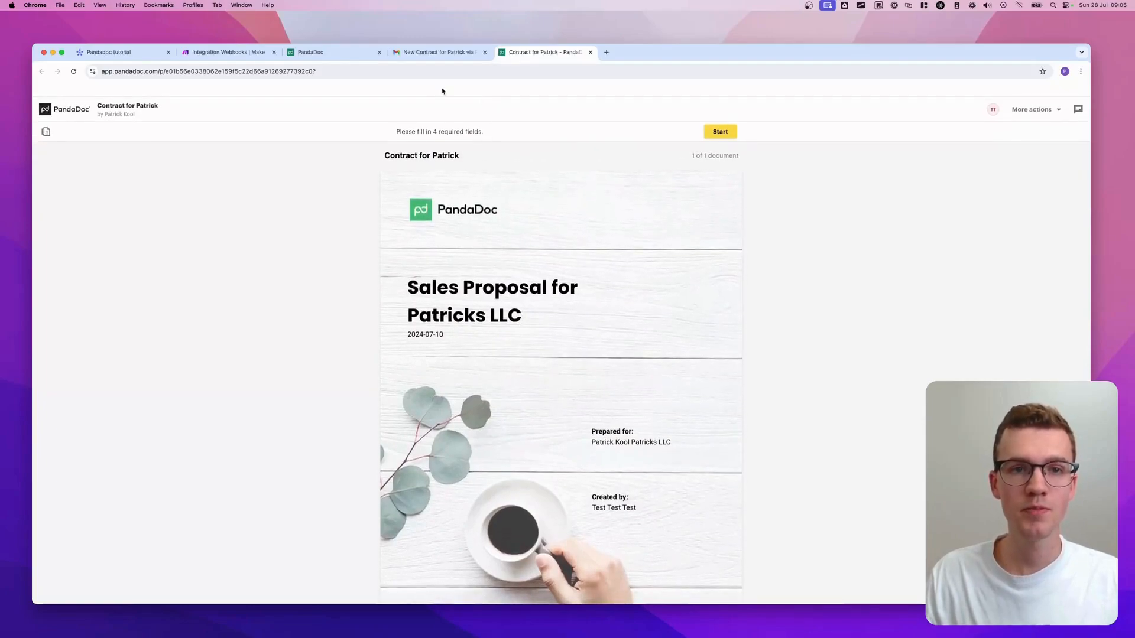
{"action": "left_click", "coordinate": [124, 54]}
{"action": "scroll", "coordinate": [644, 302], "scroll_direction": "right", "scroll_amount": 5}
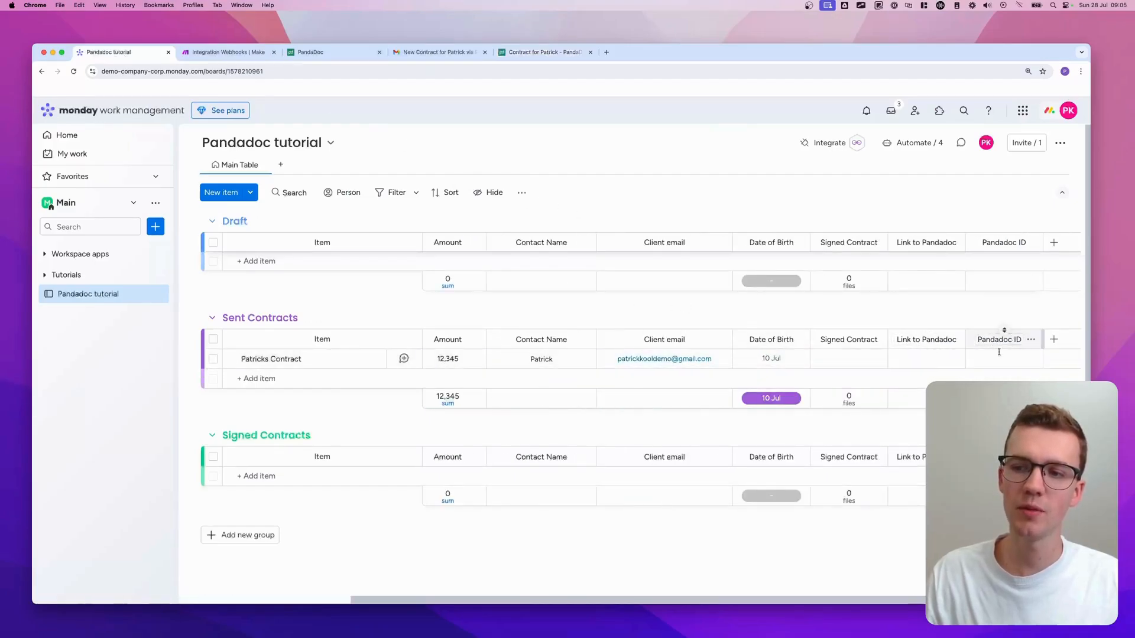
- In the final Monday module, add a Pandadoc ID column value mapped to PandaDoc's Document ID
{"action": "left_click", "coordinate": [233, 53]}
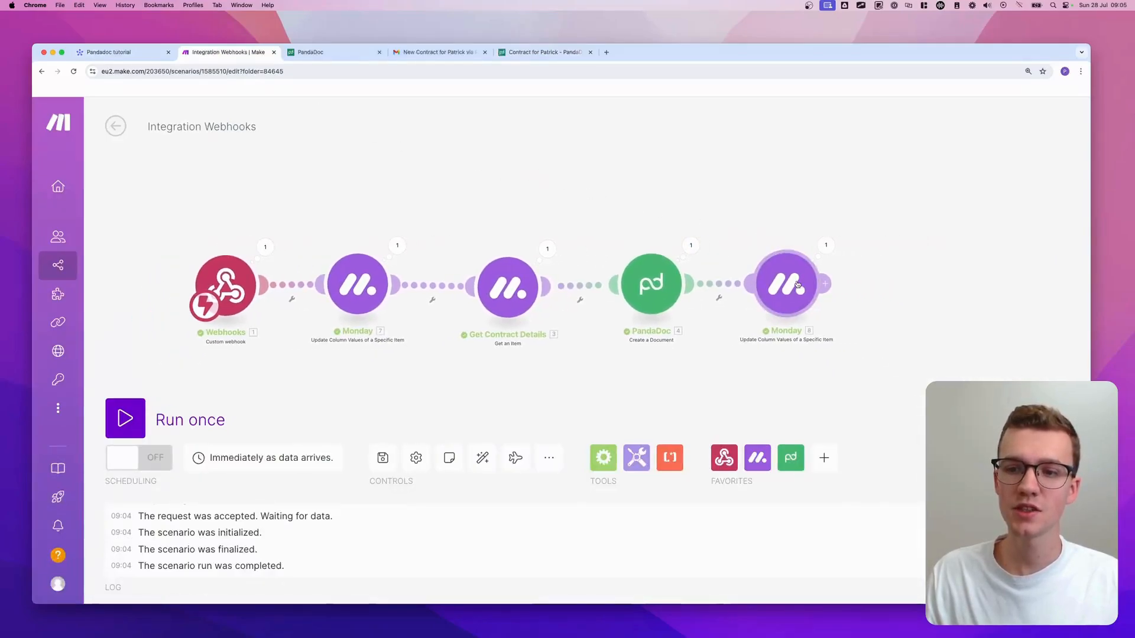
{"action": "left_click", "coordinate": [796, 281]}
{"action": "scroll", "coordinate": [864, 347], "scroll_direction": "down", "scroll_amount": 5}
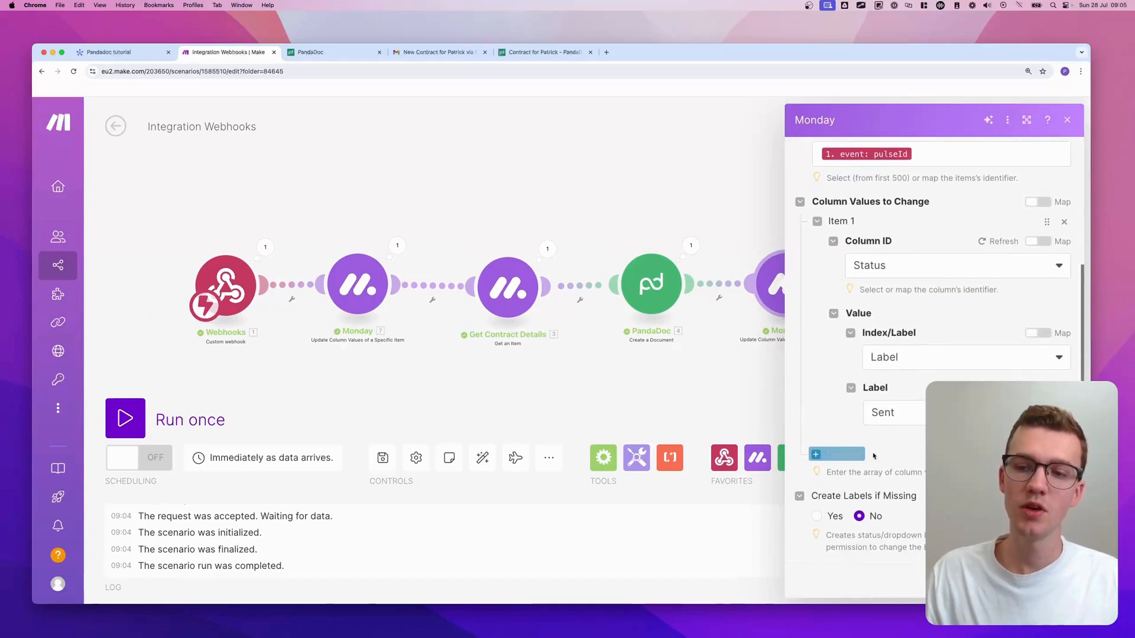
{"action": "left_click", "coordinate": [826, 455]}
{"action": "scroll", "coordinate": [834, 425], "scroll_direction": "down", "scroll_amount": 2}
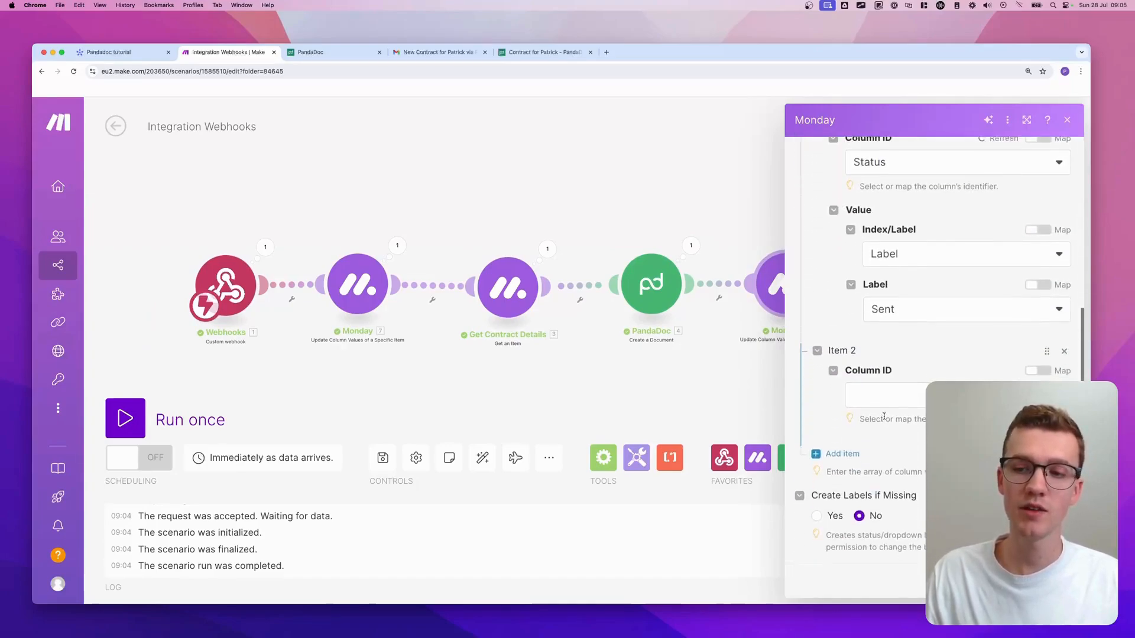
{"action": "left_click", "coordinate": [886, 392]}
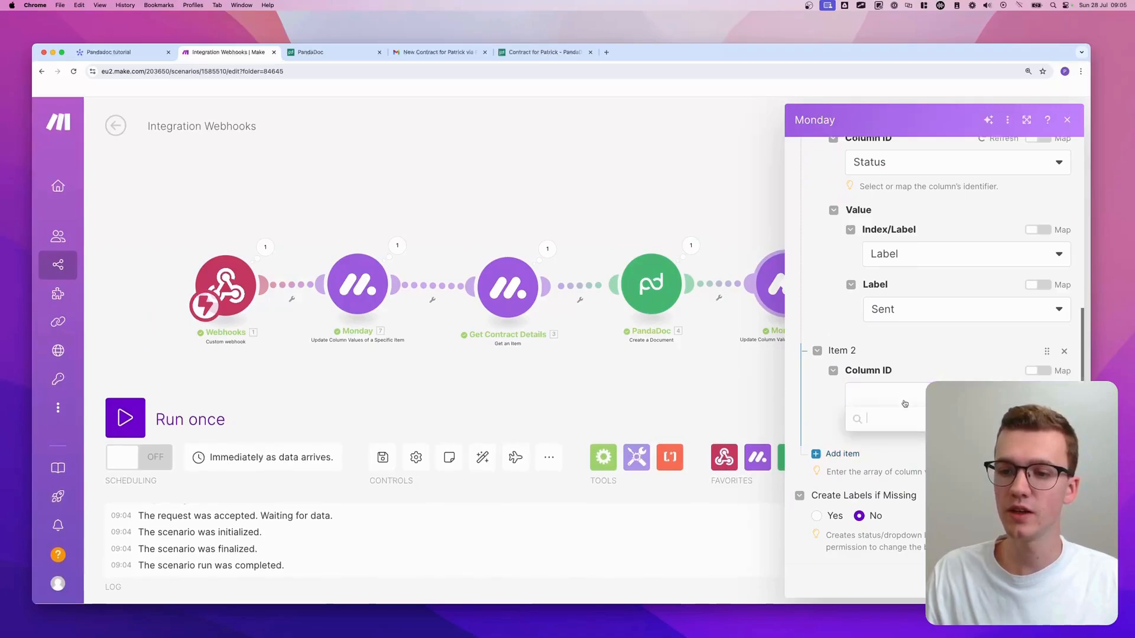
{"action": "left_click", "coordinate": [896, 557]}
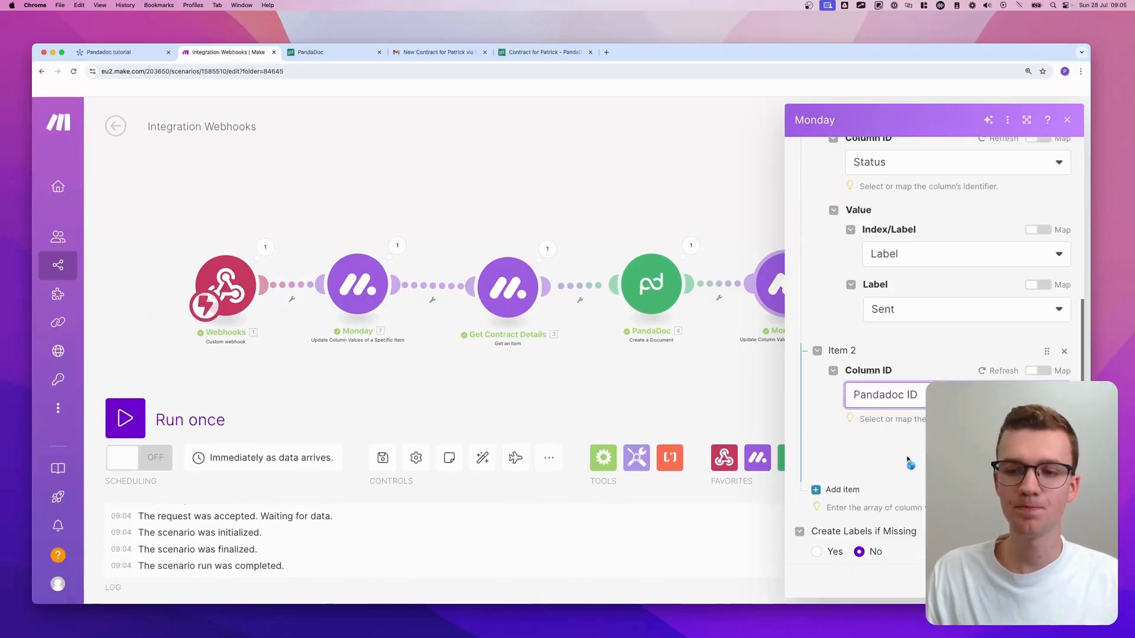
{"action": "scroll", "coordinate": [920, 423], "scroll_direction": "down", "scroll_amount": 1}
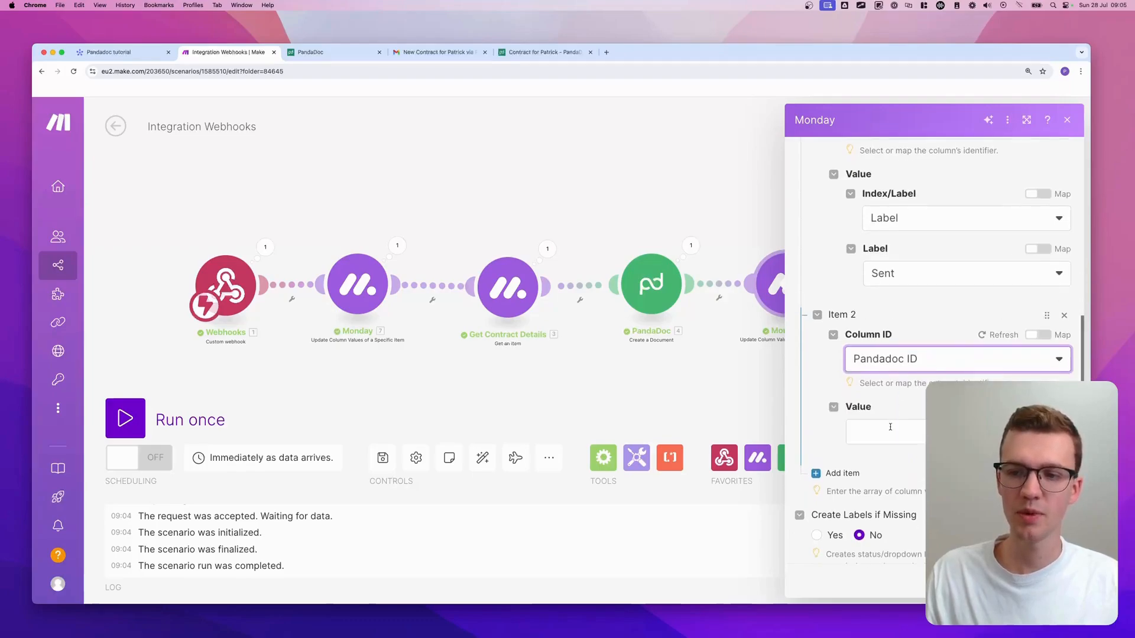
{"action": "left_click", "coordinate": [887, 431]}
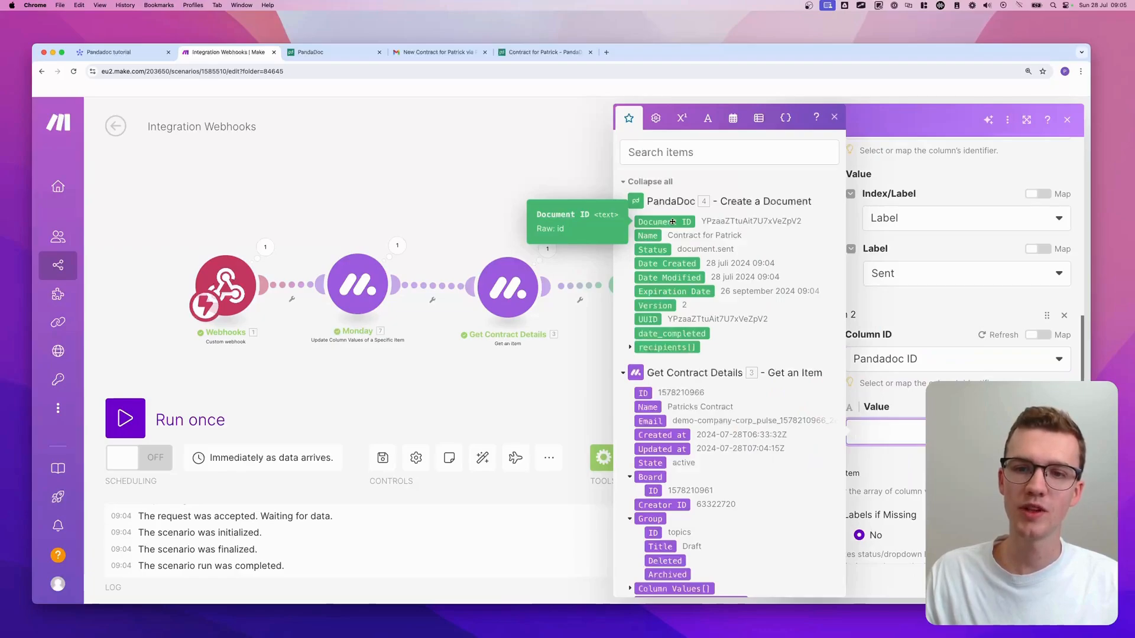
{"action": "left_click", "coordinate": [673, 222]}
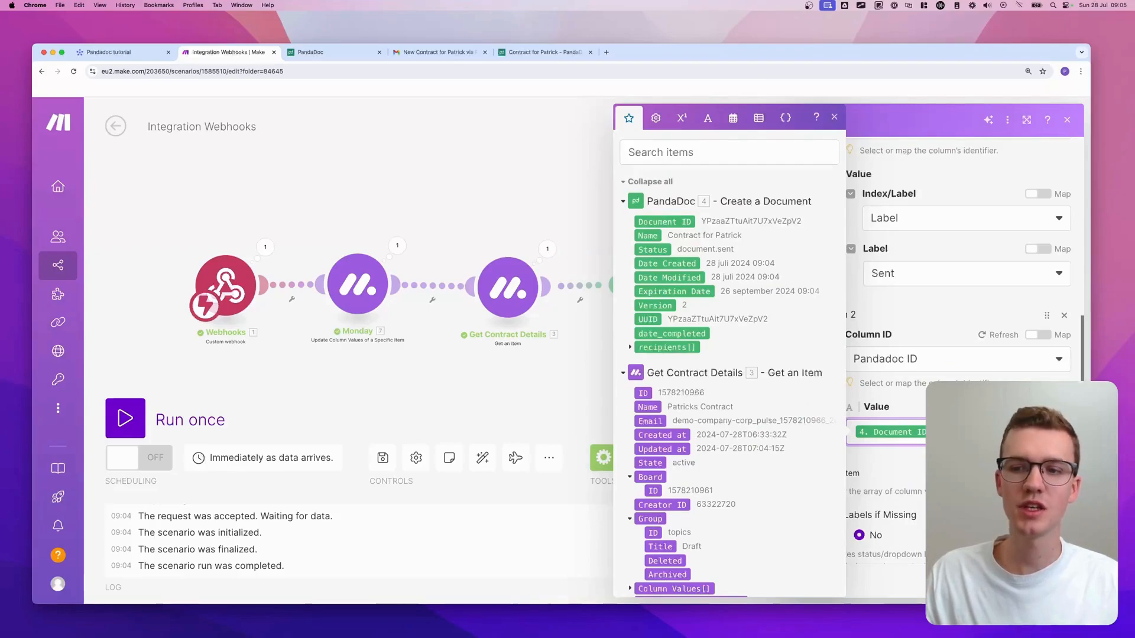
{"action": "left_click", "coordinate": [922, 467]}
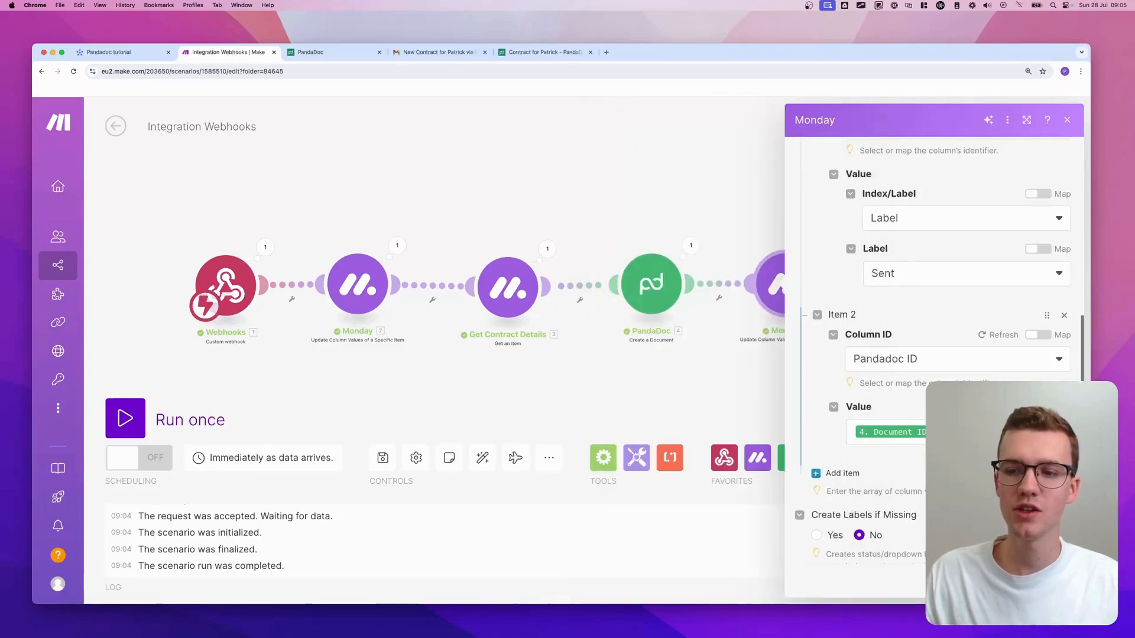
- Add a third column value entry for the Link to Pandadoc column
{"action": "left_click", "coordinate": [848, 473]}
{"action": "scroll", "coordinate": [904, 425], "scroll_direction": "down", "scroll_amount": 2}
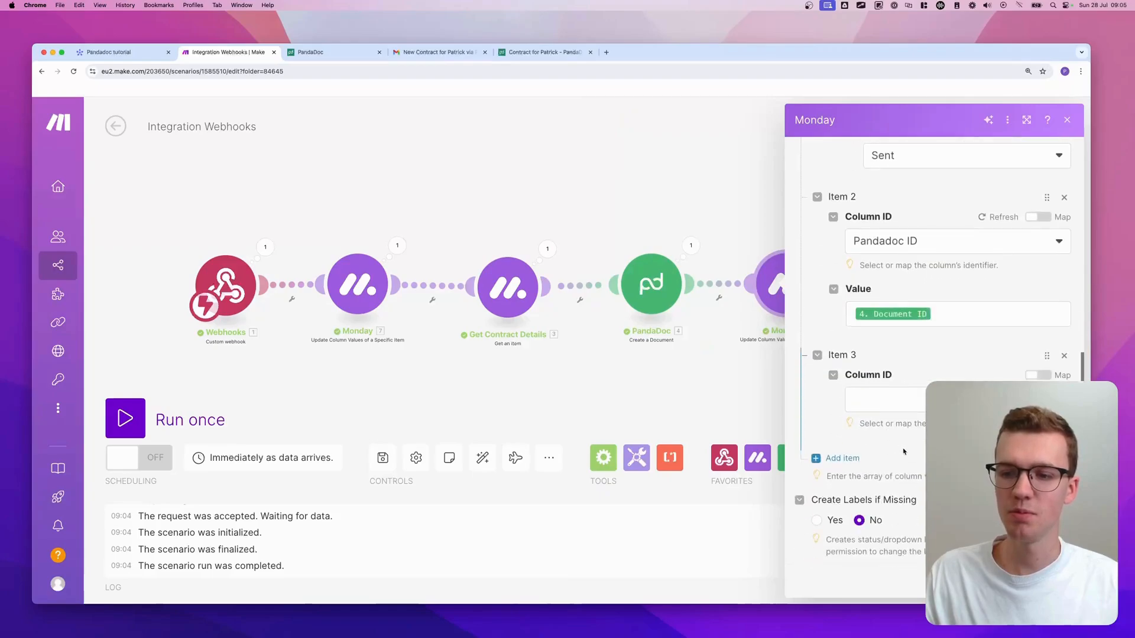
{"action": "left_click", "coordinate": [908, 407]}
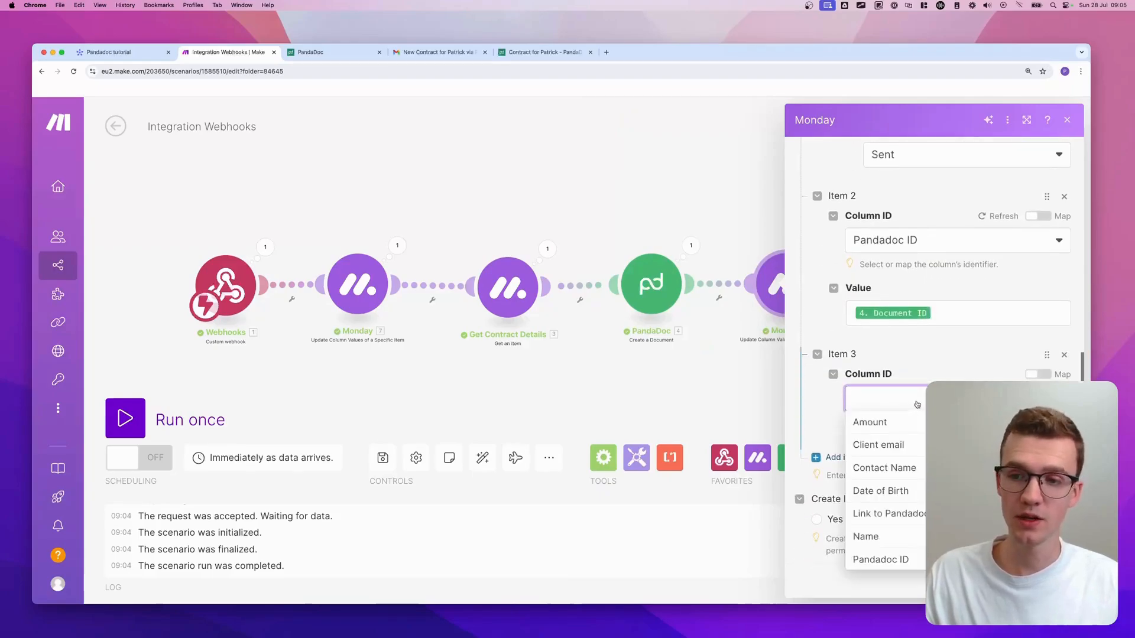
{"action": "left_click", "coordinate": [877, 512]}
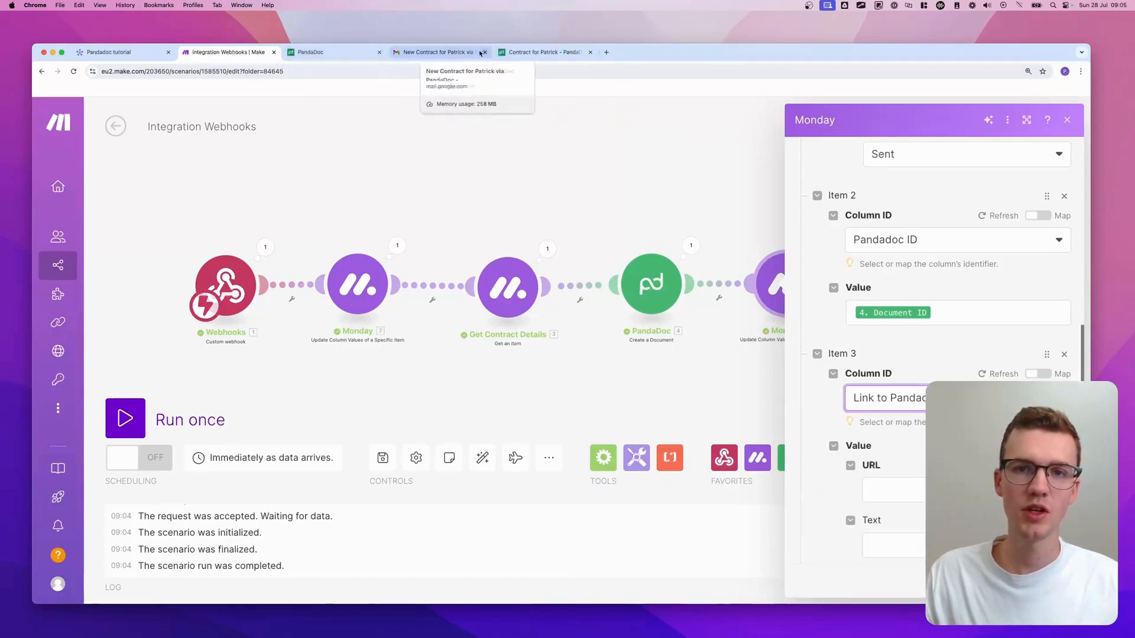
{"action": "left_click", "coordinate": [334, 53]}
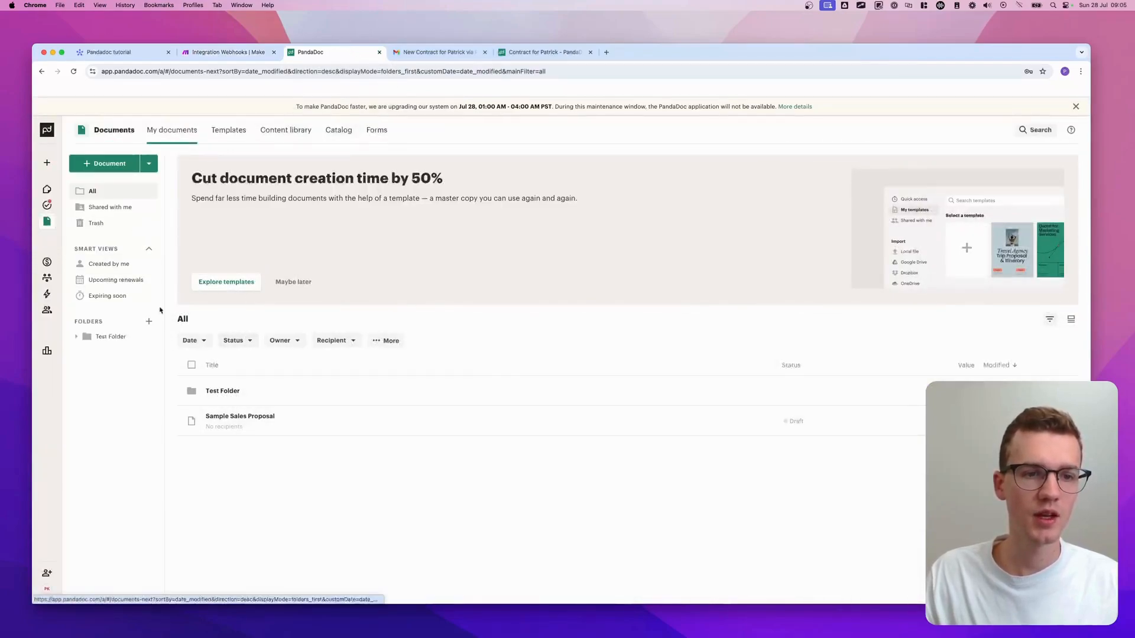
- Open the contract in PandaDoc's Test Folder and copy its full web address
{"action": "left_click", "coordinate": [222, 390]}
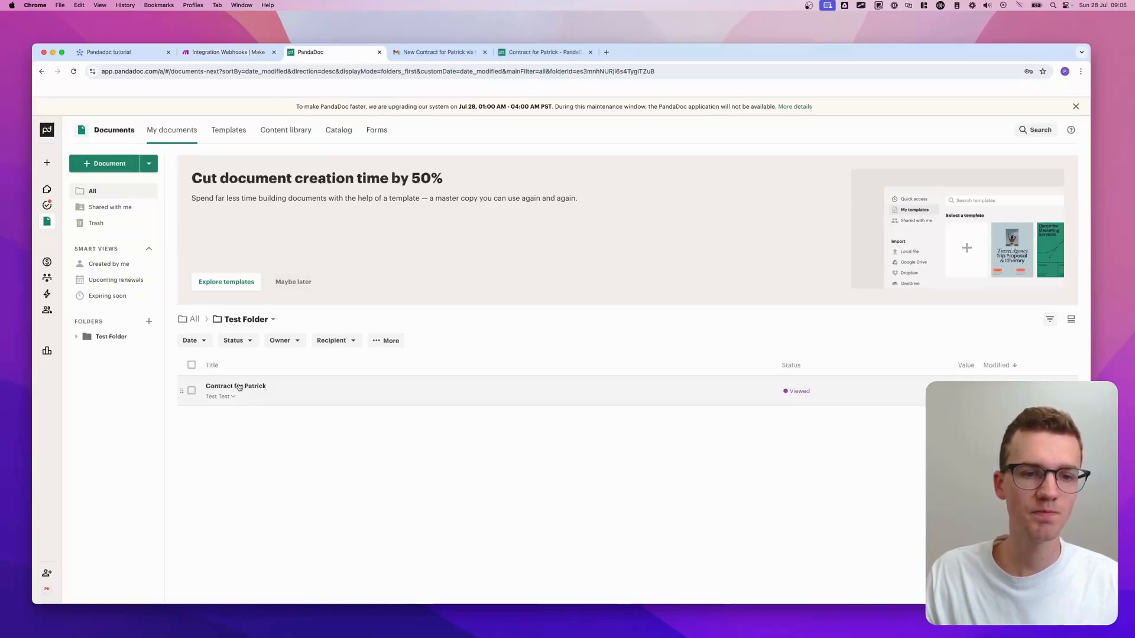
{"action": "left_click", "coordinate": [239, 387]}
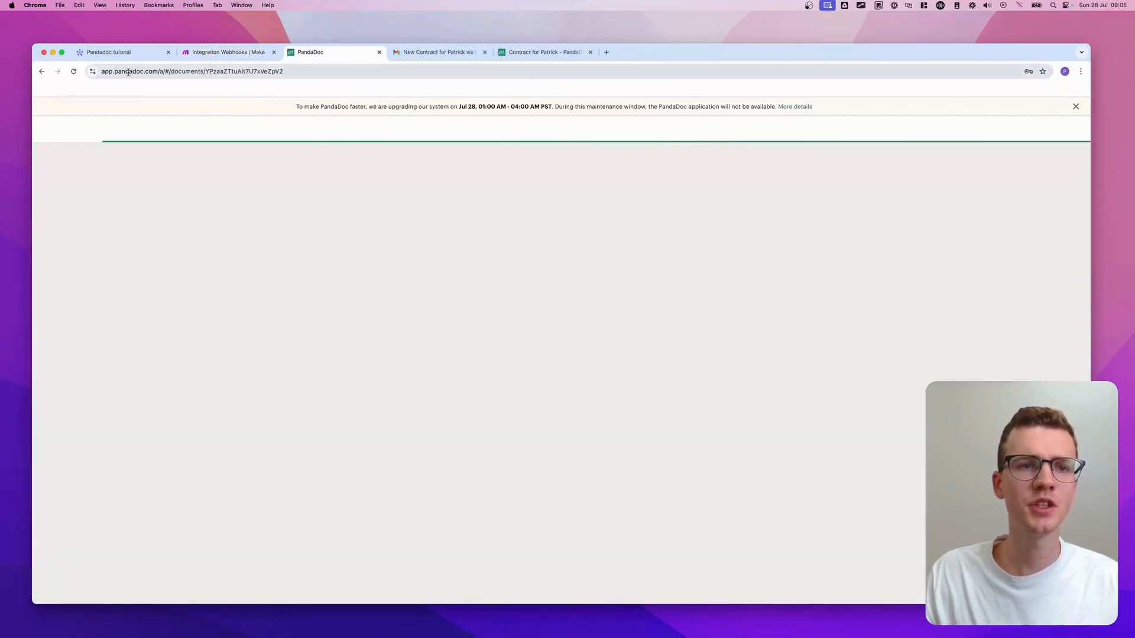
{"action": "left_click", "coordinate": [271, 72]}
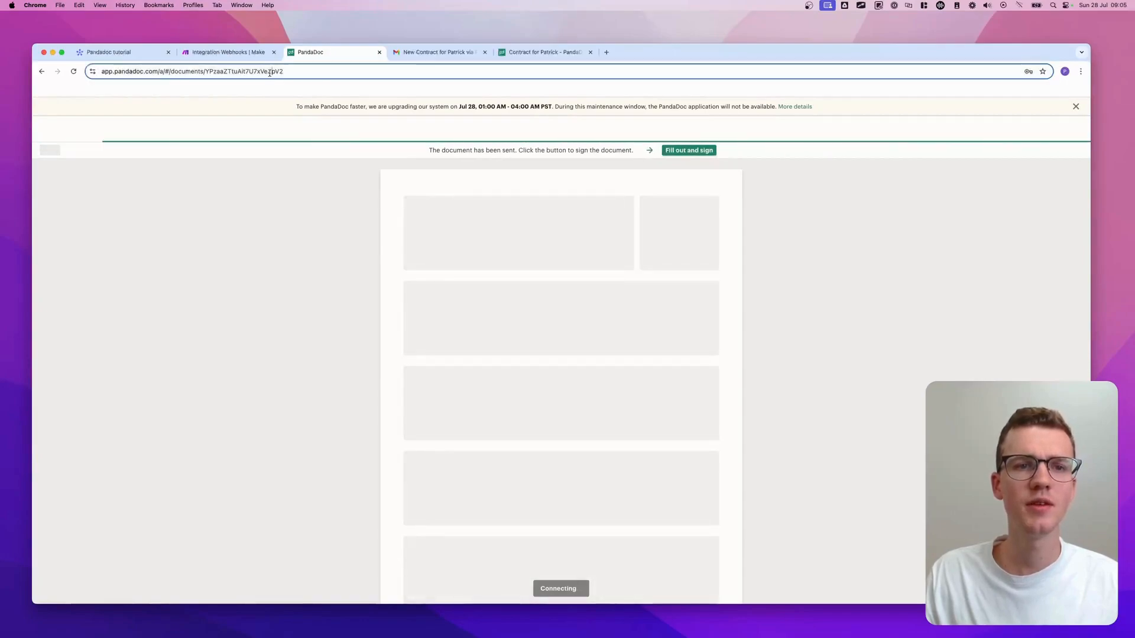
{"action": "key", "text": "super+a"}
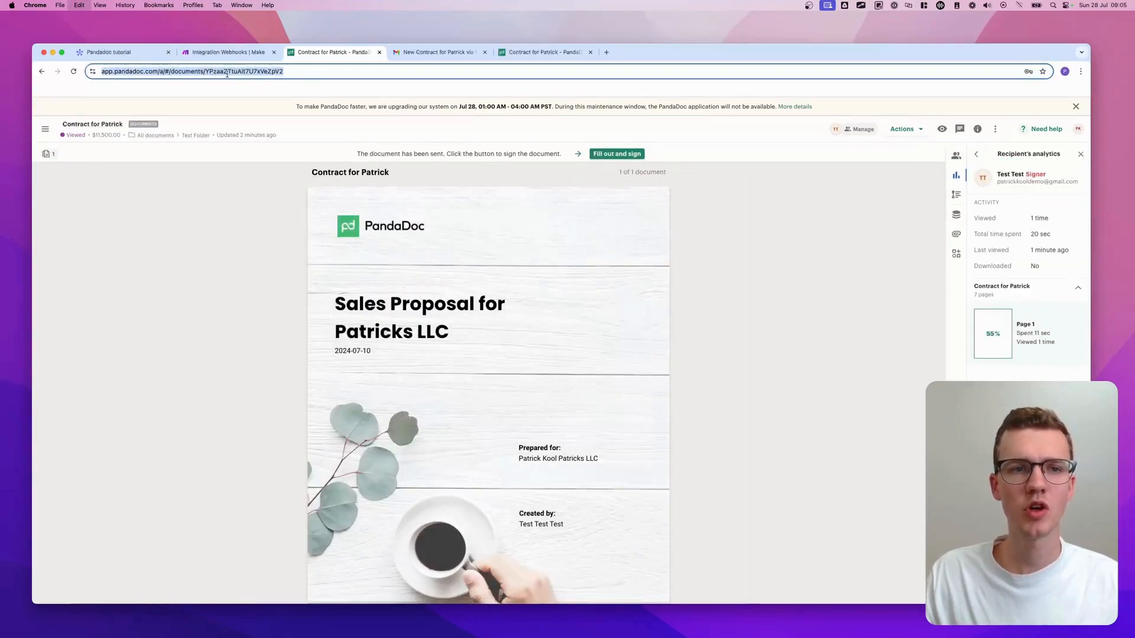
{"action": "key", "text": "super+c"}
{"action": "left_click", "coordinate": [234, 52]}
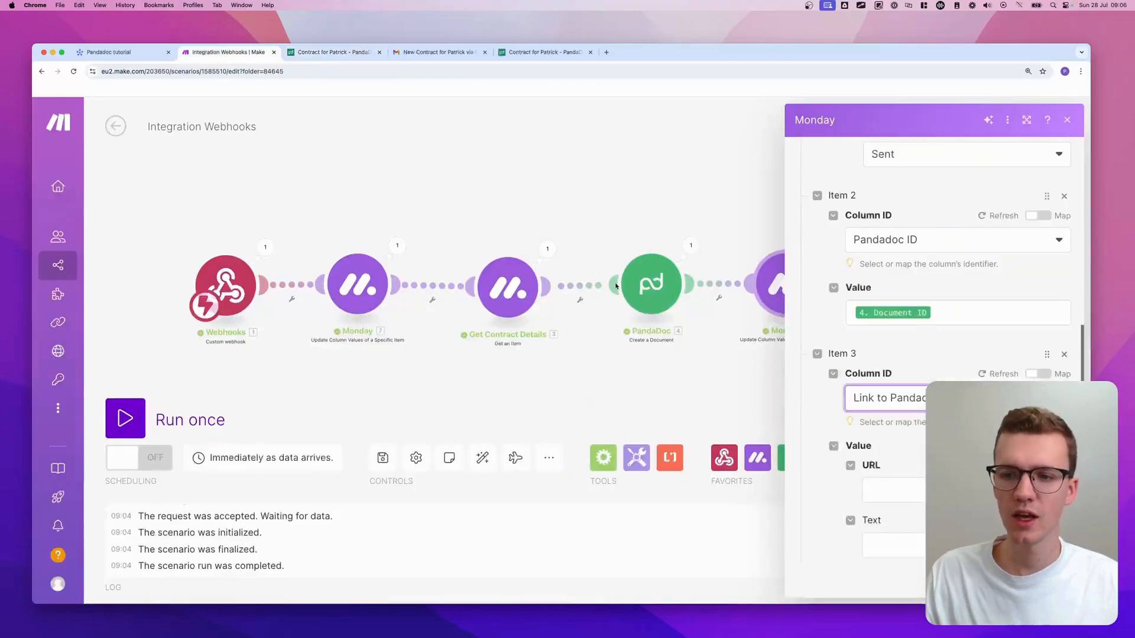
- Paste the PandaDoc document link into Item 3's URL, replacing its ID with the mapped Document ID
{"action": "left_click", "coordinate": [907, 497]}
{"action": "key", "text": "super+v"}
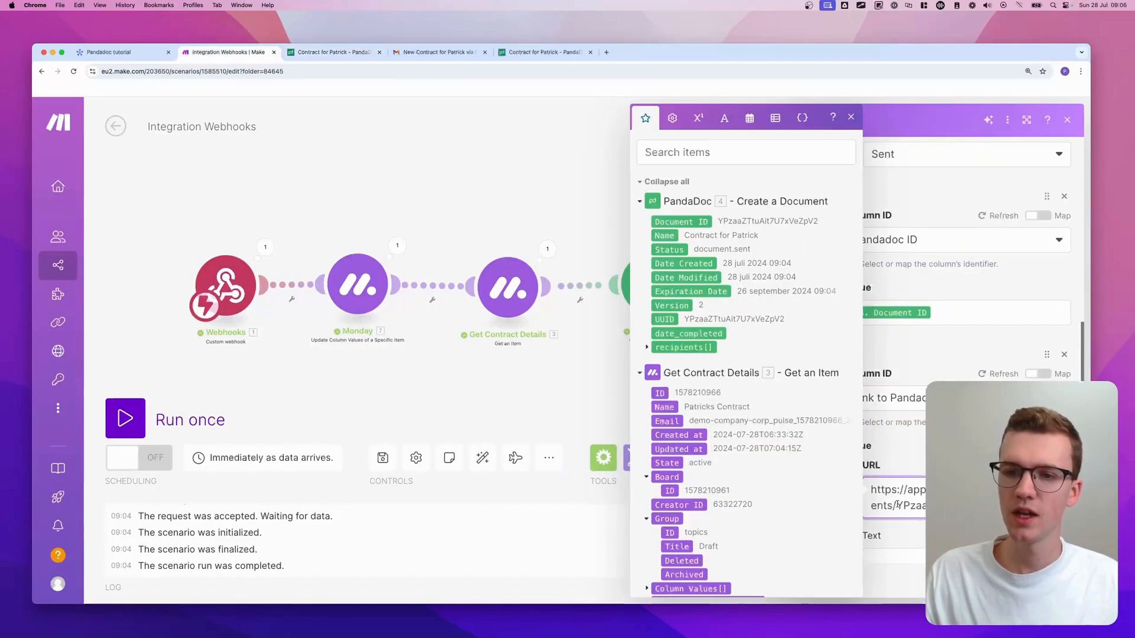
{"action": "left_click_drag", "start_coordinate": [897, 506], "coordinate": [1026, 507]}
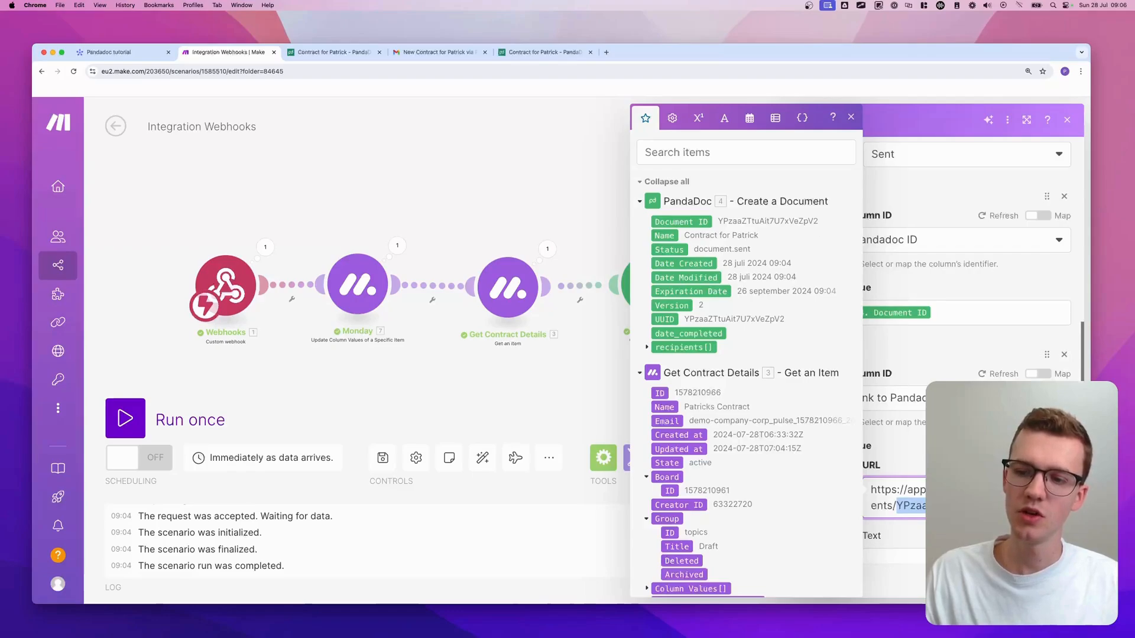
{"action": "key", "text": "BackSpace"}
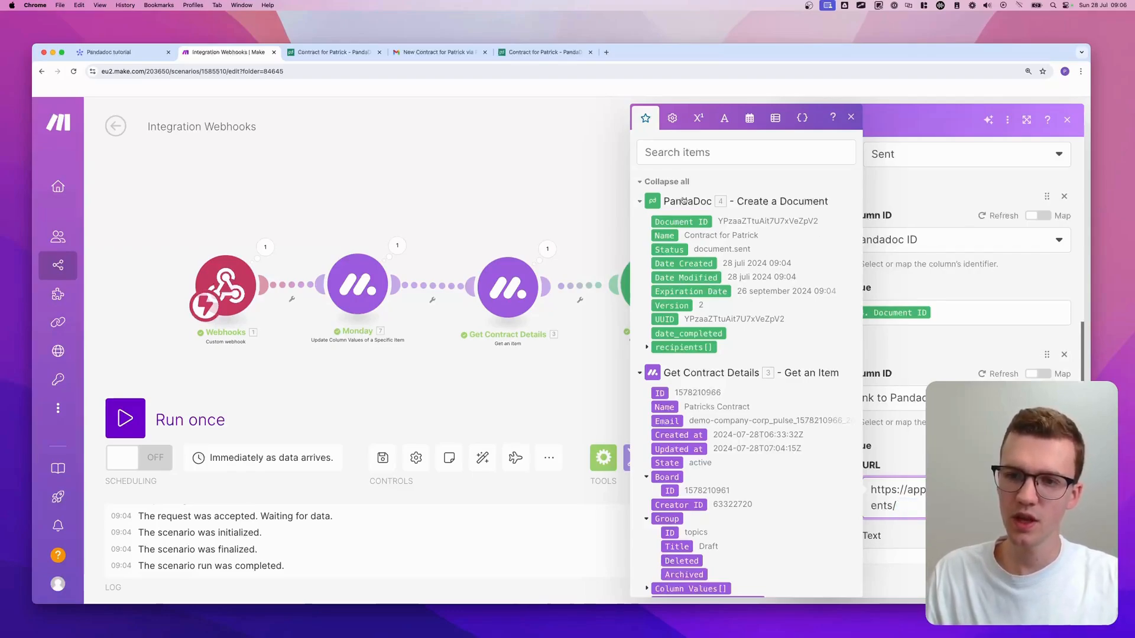
{"action": "left_click_drag", "start_coordinate": [679, 222], "coordinate": [909, 513]}
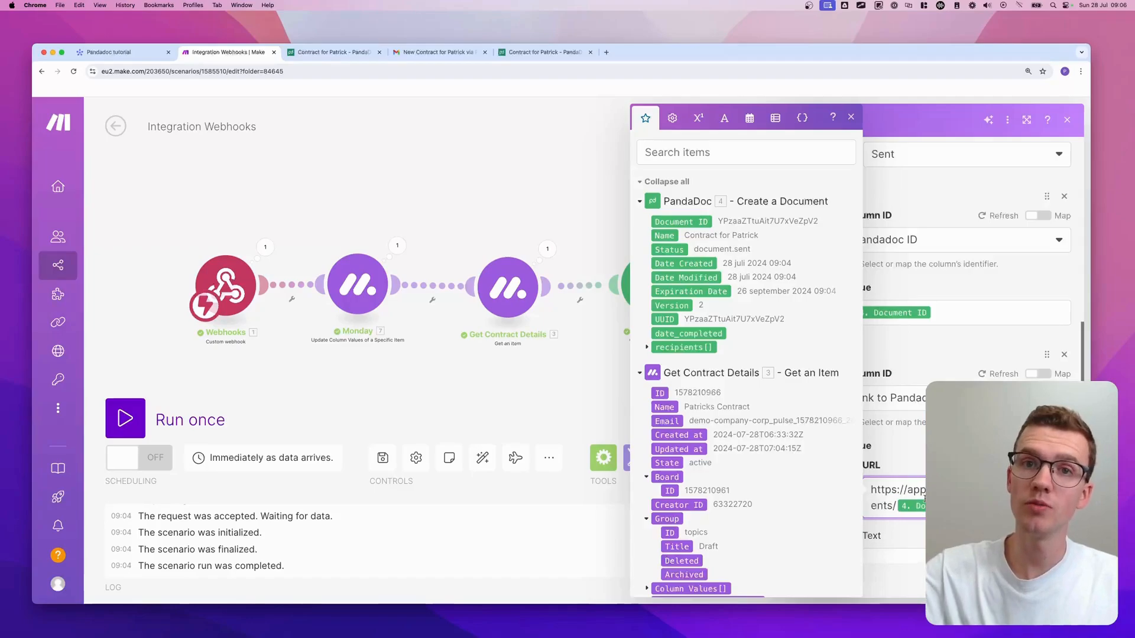
{"action": "scroll", "coordinate": [924, 498], "scroll_direction": "down", "scroll_amount": 4}
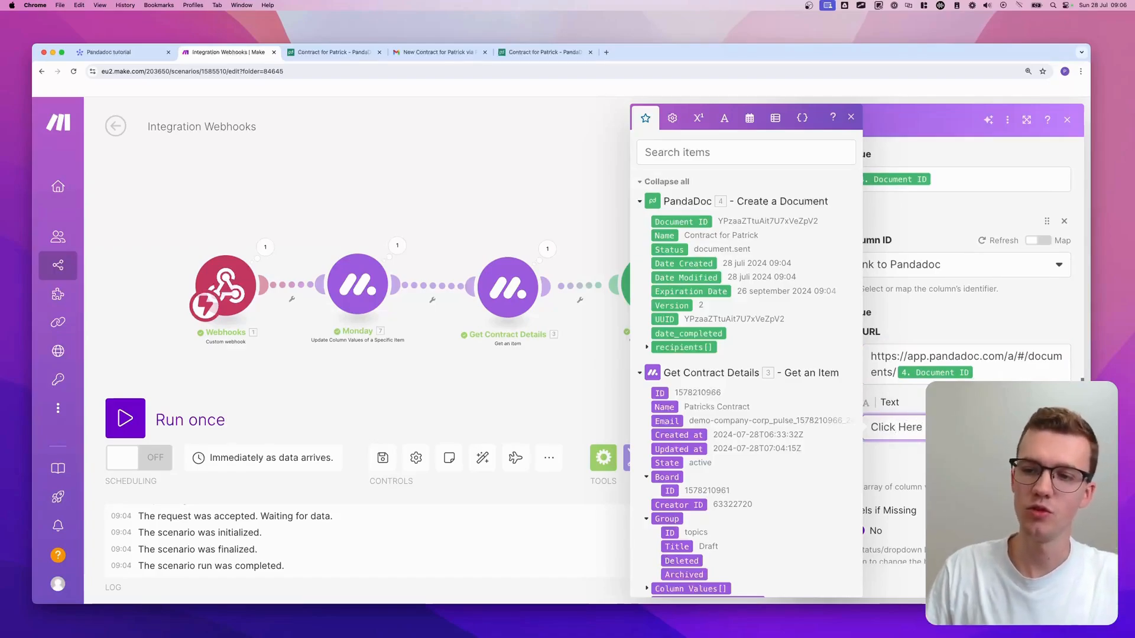
{"action": "left_click", "coordinate": [851, 118]}
- Close the Monday module settings and save the scenario
{"action": "scroll", "coordinate": [921, 335], "scroll_direction": "down", "scroll_amount": 1}
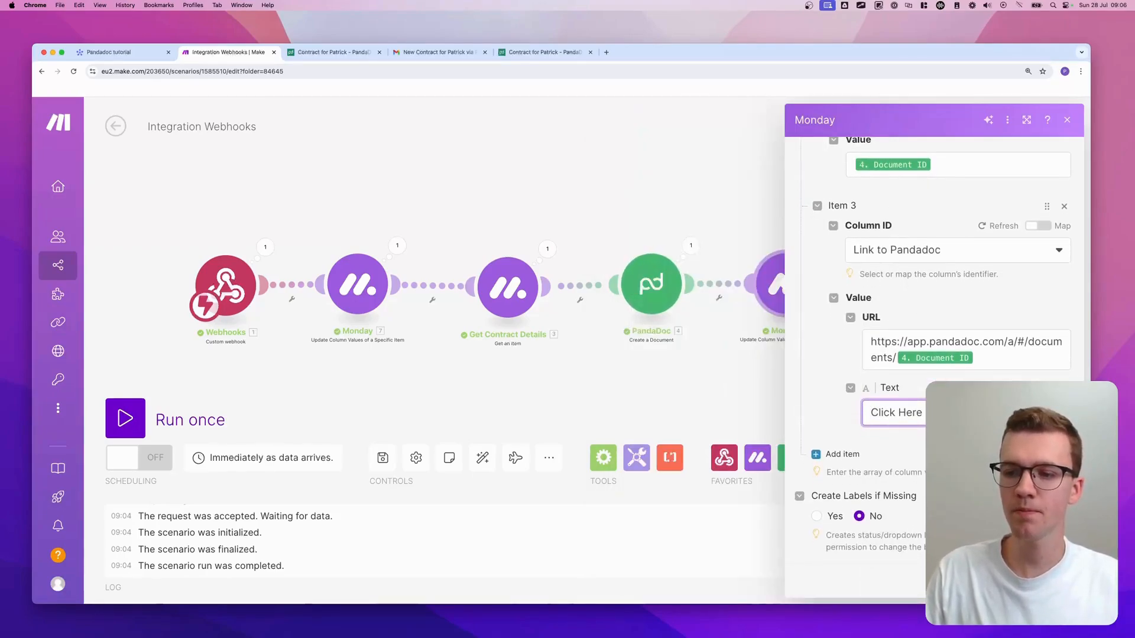
{"action": "left_click", "coordinate": [1059, 579]}
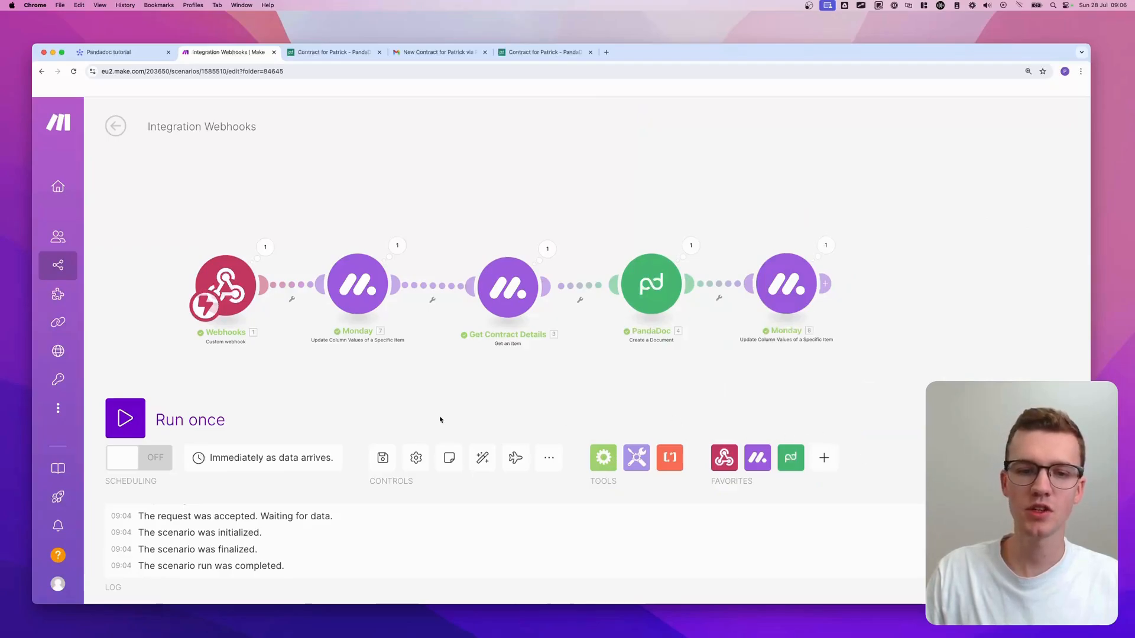
{"action": "left_click", "coordinate": [383, 457]}
{"action": "scroll", "coordinate": [488, 384], "scroll_direction": "down", "scroll_amount": 2}
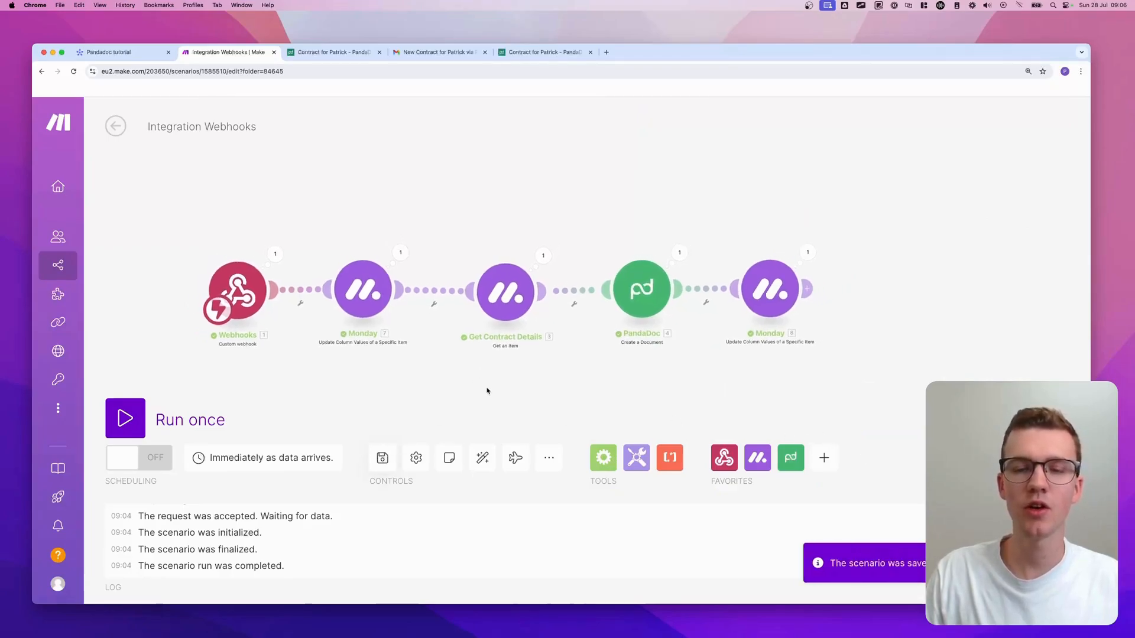
{"action": "left_click_drag", "start_coordinate": [488, 387], "coordinate": [487, 349]}
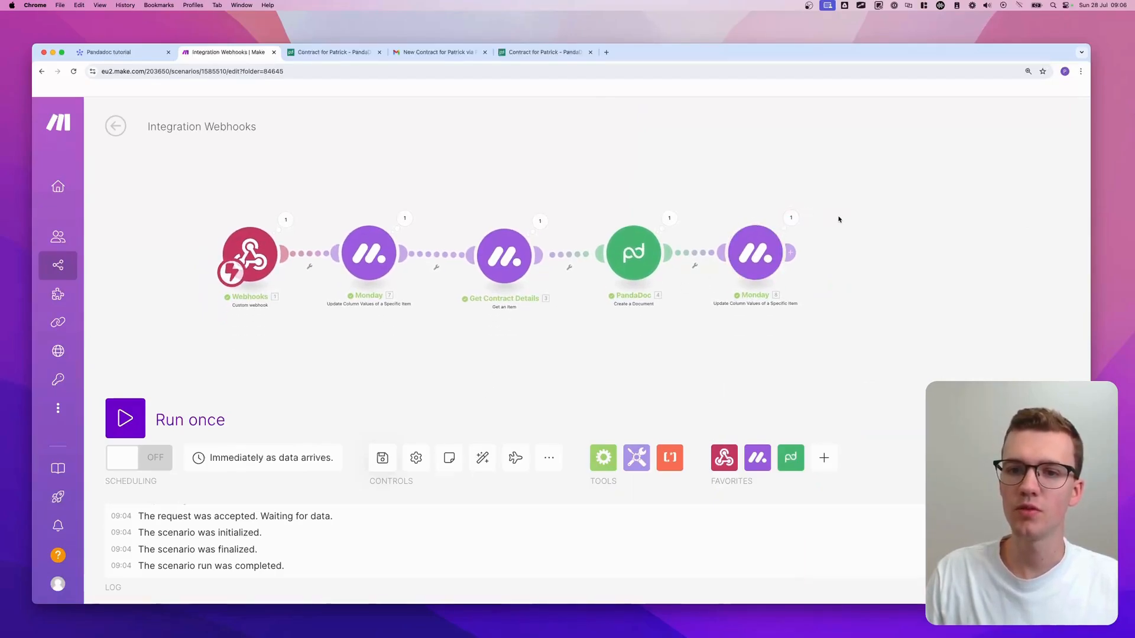
- Run the scenario once and add a 'Test' item to the board's Draft group
{"action": "scroll", "coordinate": [833, 192], "scroll_direction": "down", "scroll_amount": 1}
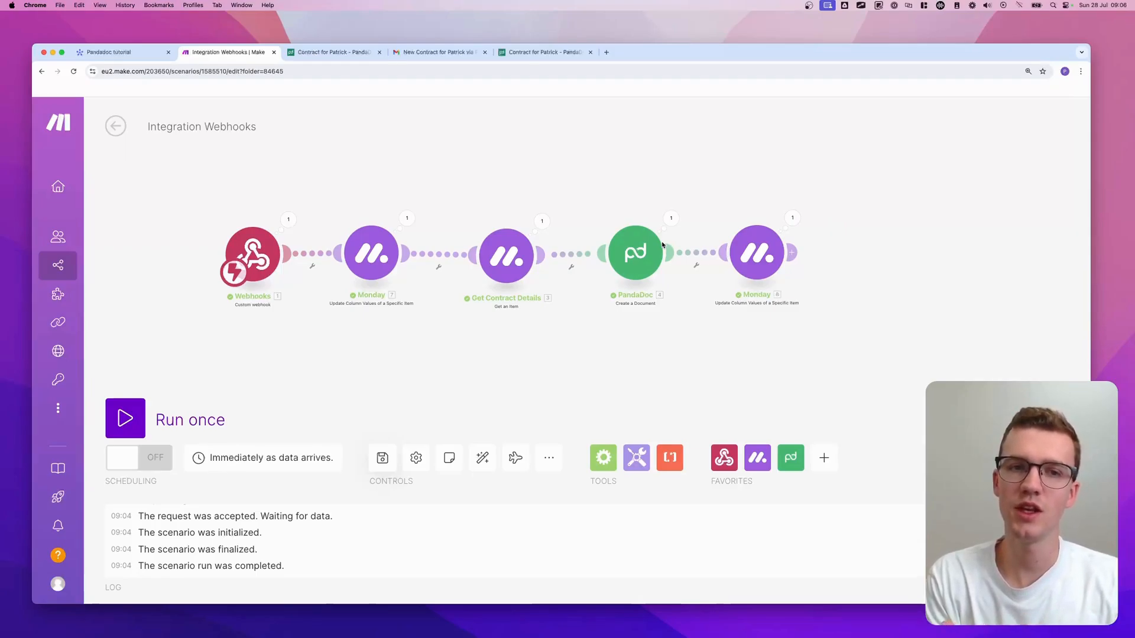
{"action": "left_click", "coordinate": [124, 418]}
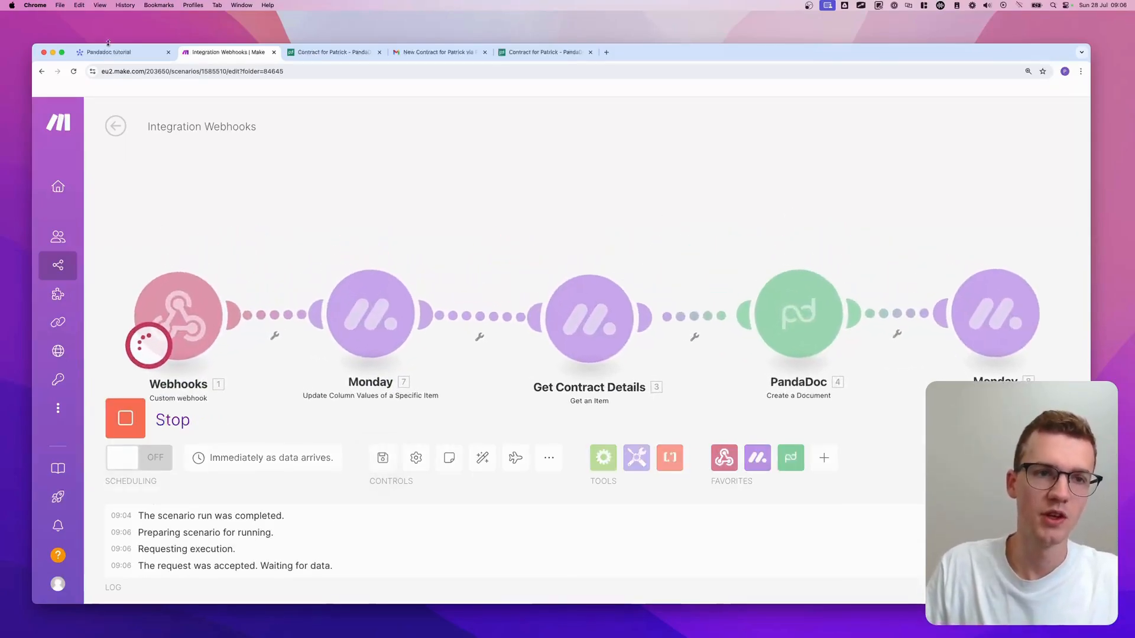
{"action": "left_click", "coordinate": [109, 51]}
{"action": "left_click", "coordinate": [284, 262]}
{"action": "type", "text": "Test"}
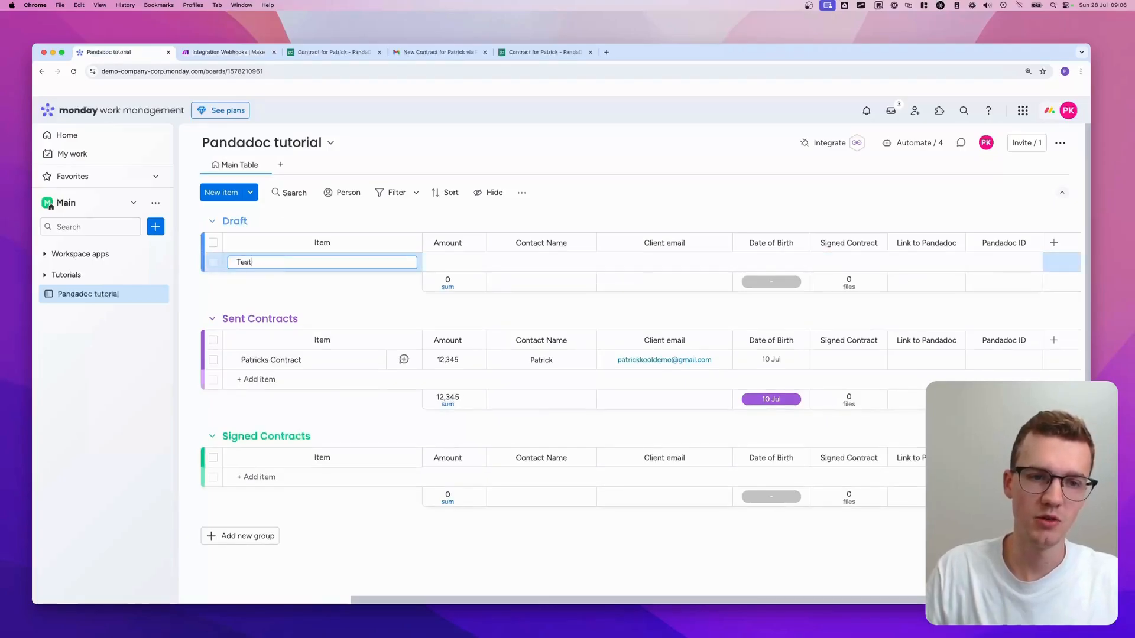
{"action": "key", "text": "Return"}
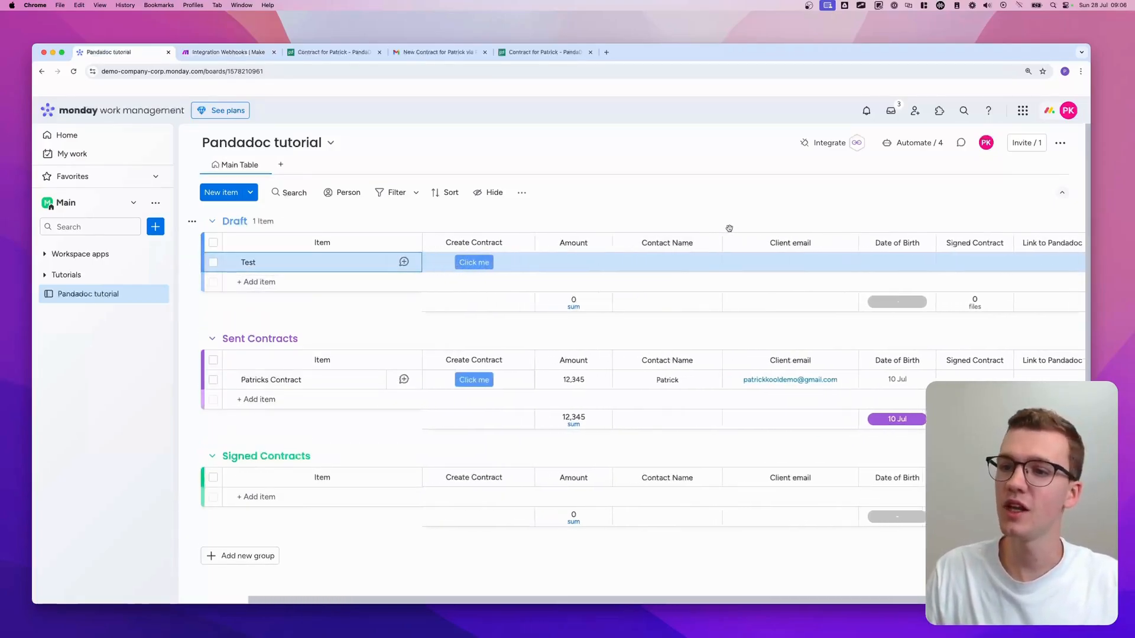
{"action": "left_click", "coordinate": [235, 53]}
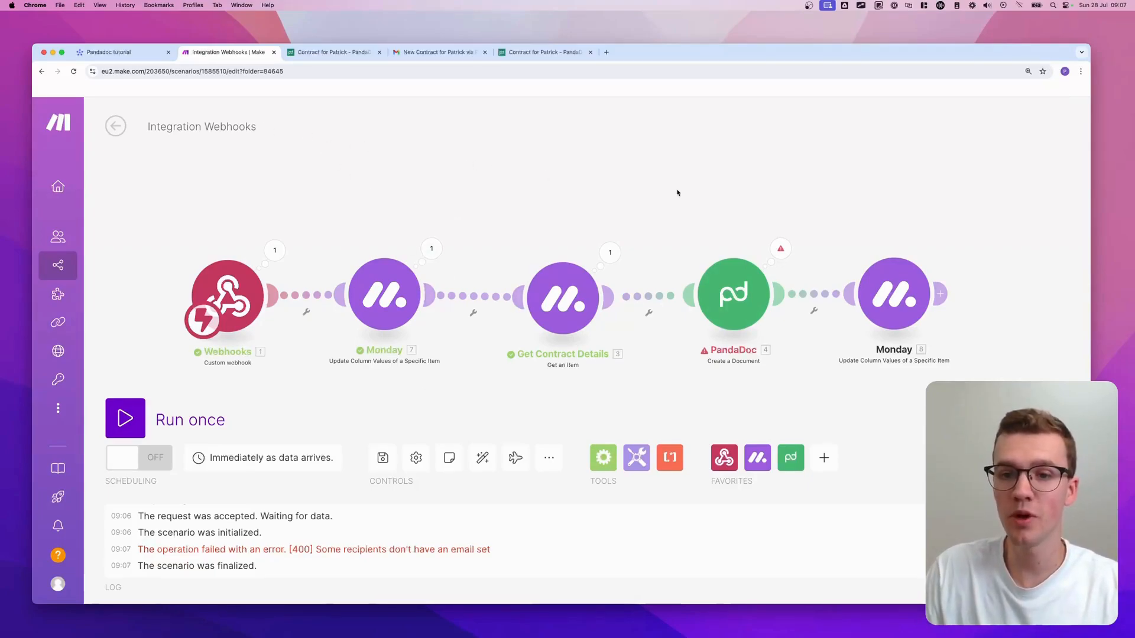
- Select the PandaDoc and last Monday modules together and shift them right on the canvas
{"action": "scroll", "coordinate": [678, 193], "scroll_direction": "down", "scroll_amount": 4}
{"action": "scroll", "coordinate": [678, 193], "scroll_direction": "up", "scroll_amount": 2}
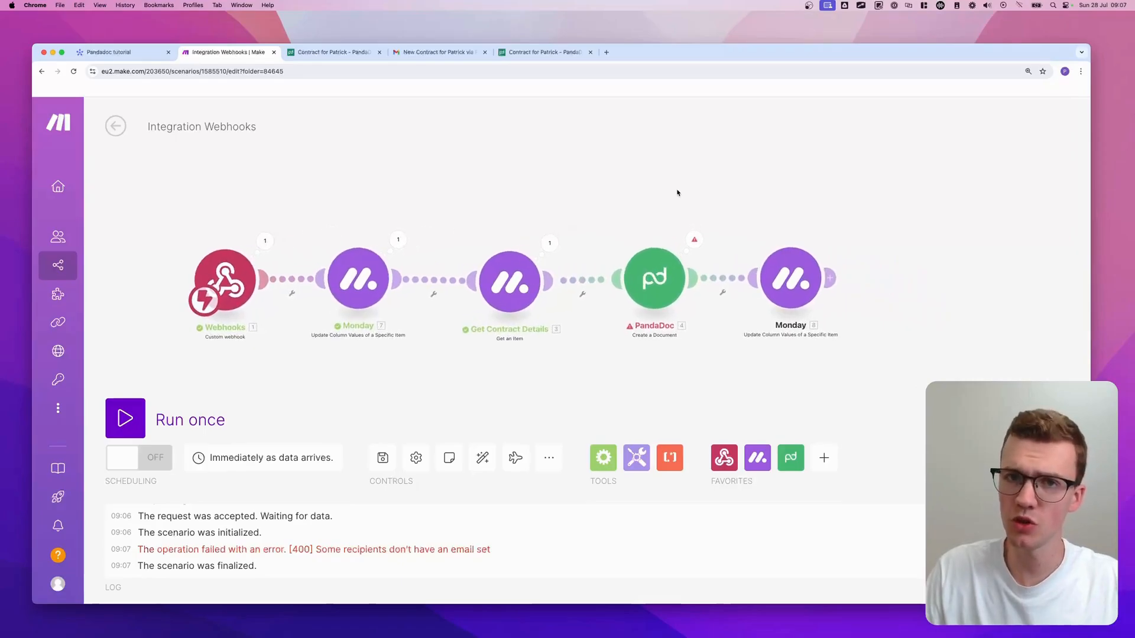
{"action": "scroll", "coordinate": [683, 192], "scroll_direction": "right", "scroll_amount": 3}
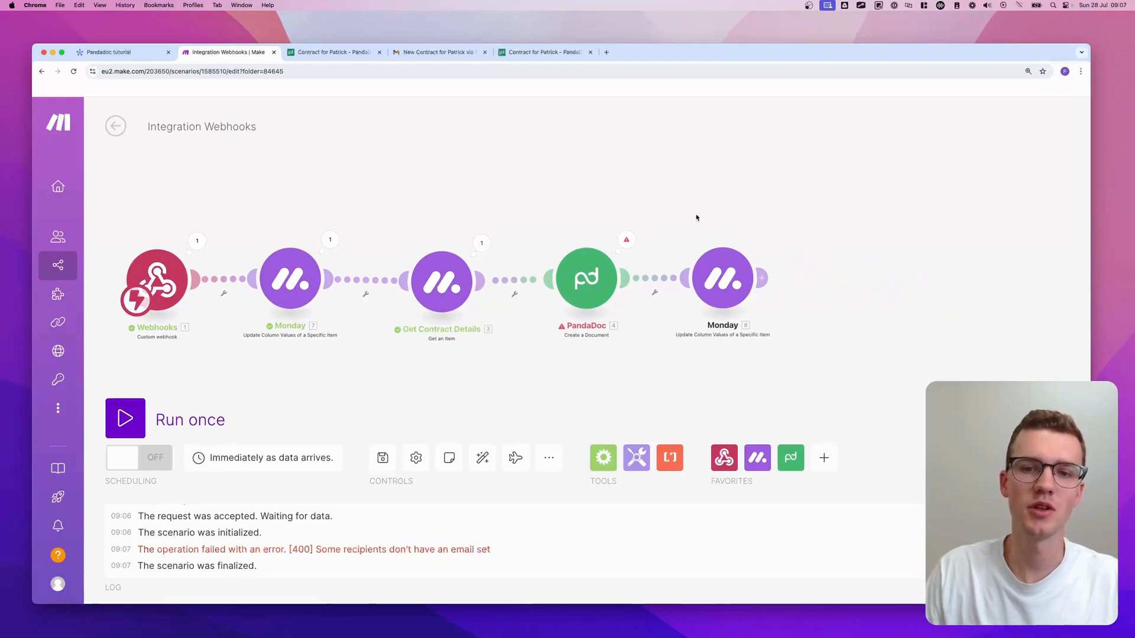
{"action": "left_click_drag", "start_coordinate": [828, 230], "coordinate": [555, 373]}
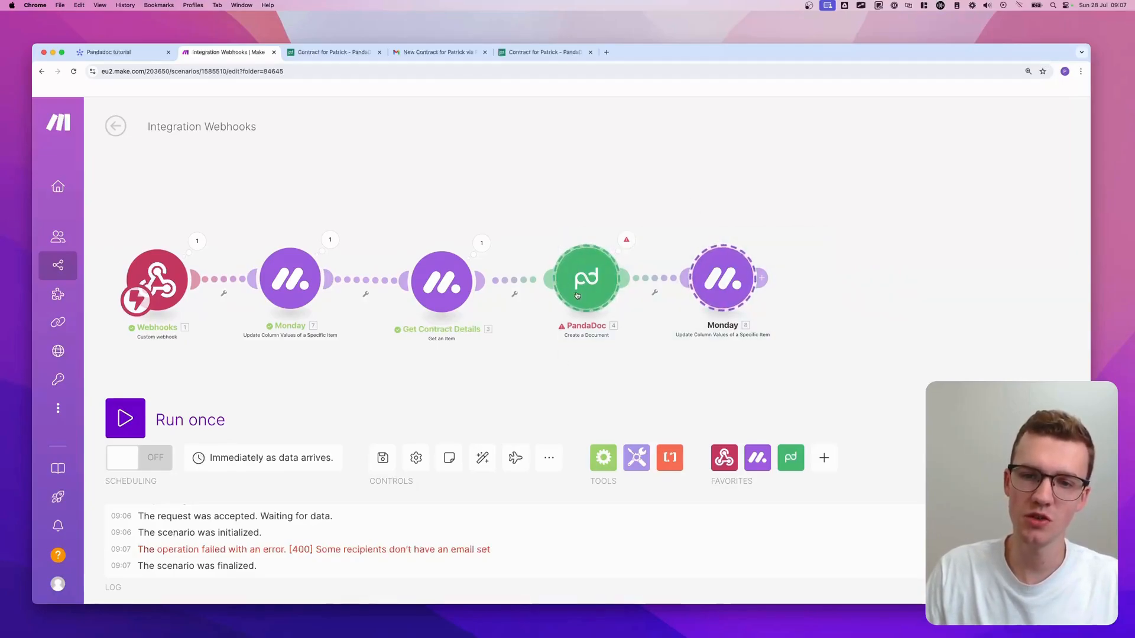
{"action": "left_click_drag", "start_coordinate": [575, 296], "coordinate": [808, 300]}
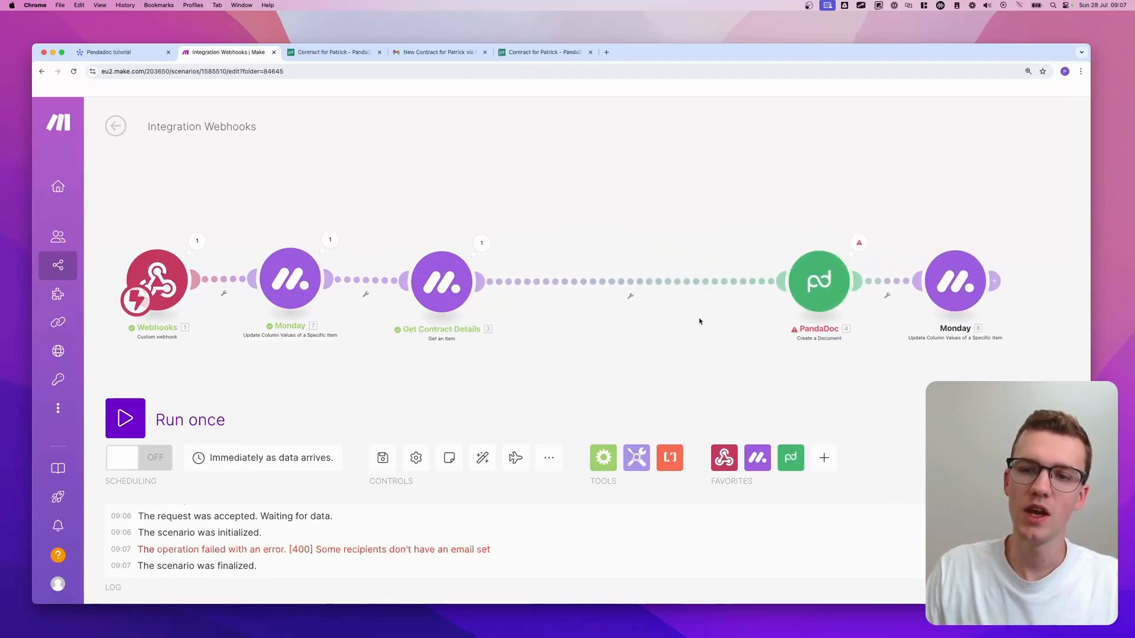
- Unlink Get Contract Details from PandaDoc and add a Router after Get Contract Details
{"action": "left_click", "coordinate": [629, 295]}
{"action": "left_click", "coordinate": [649, 312]}
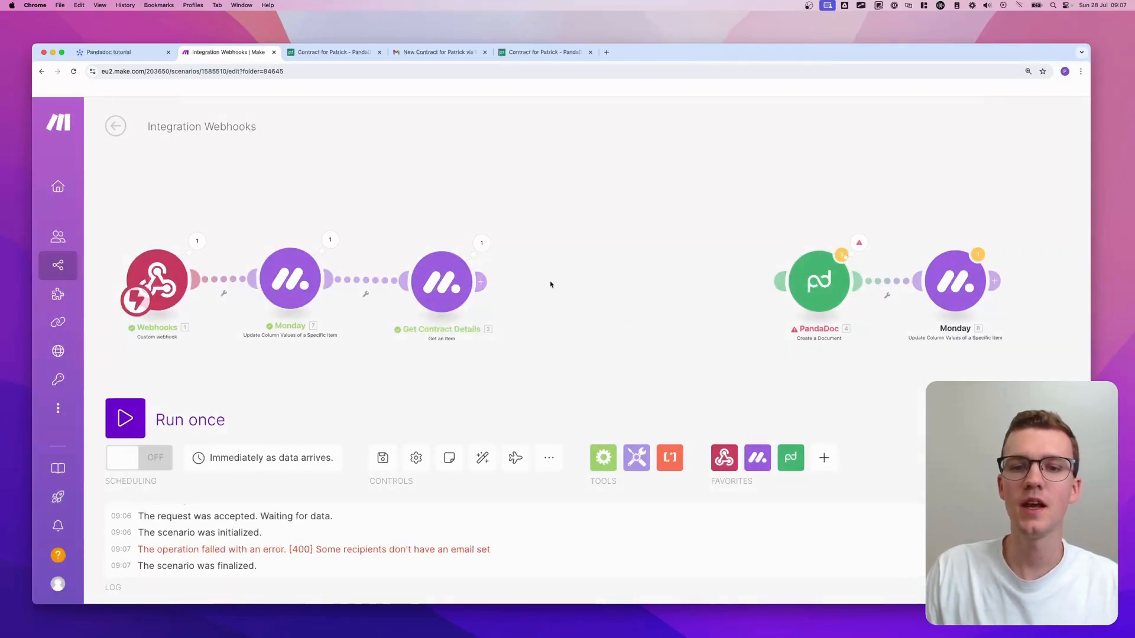
{"action": "left_click", "coordinate": [550, 282]}
{"action": "type", "text": "router"}
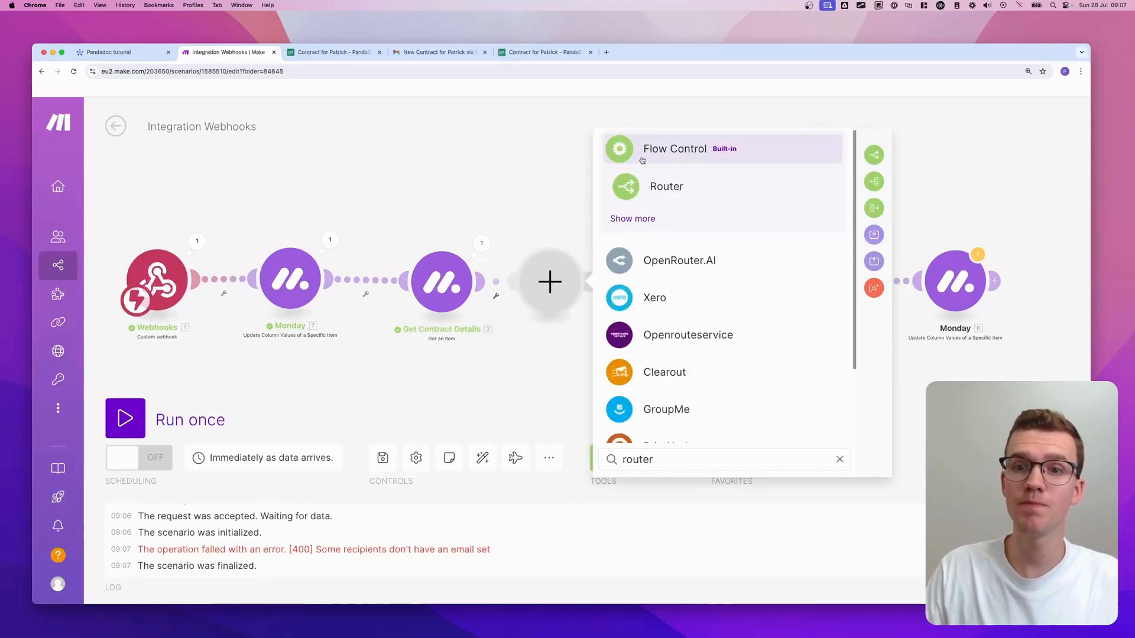
{"action": "left_click", "coordinate": [657, 184]}
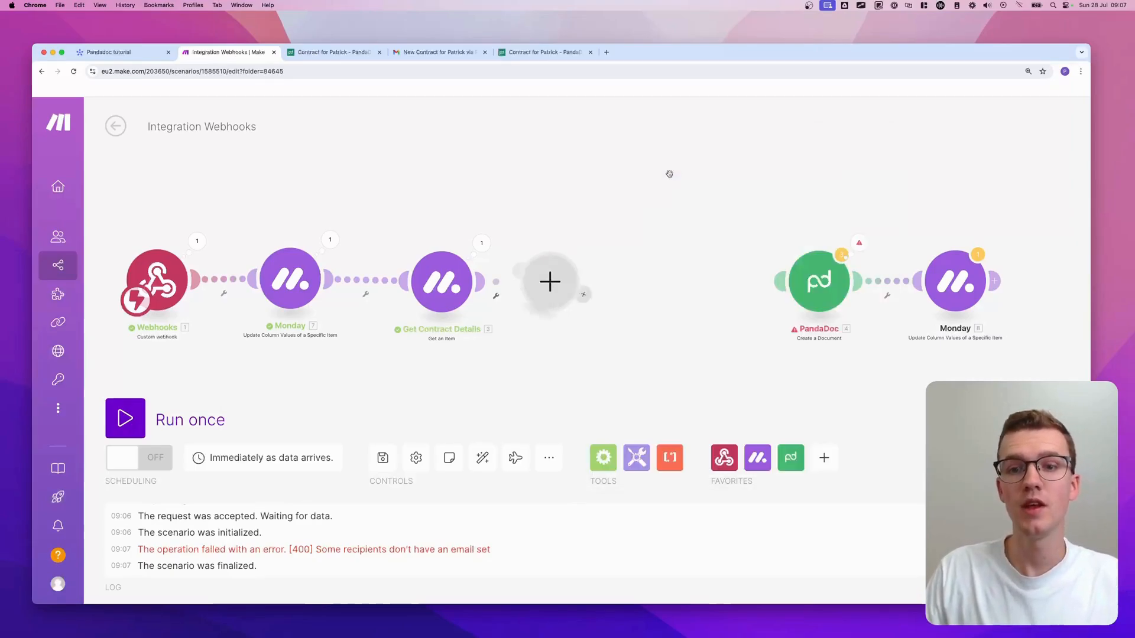
- Rearrange the branches and delete the empty upper module so the Router's first route reaches PandaDoc
{"action": "scroll", "coordinate": [561, 278], "scroll_direction": "down", "scroll_amount": 3}
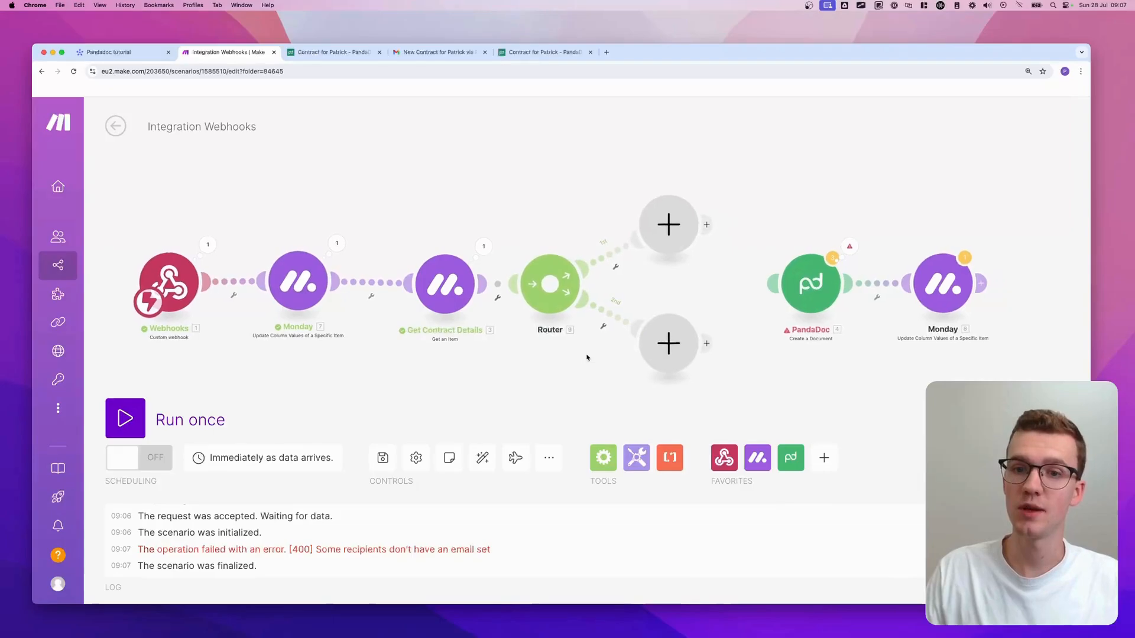
{"action": "left_click_drag", "start_coordinate": [521, 281], "coordinate": [470, 304]}
{"action": "left_click_drag", "start_coordinate": [646, 254], "coordinate": [629, 365]}
{"action": "left_click_drag", "start_coordinate": [641, 151], "coordinate": [735, 199]}
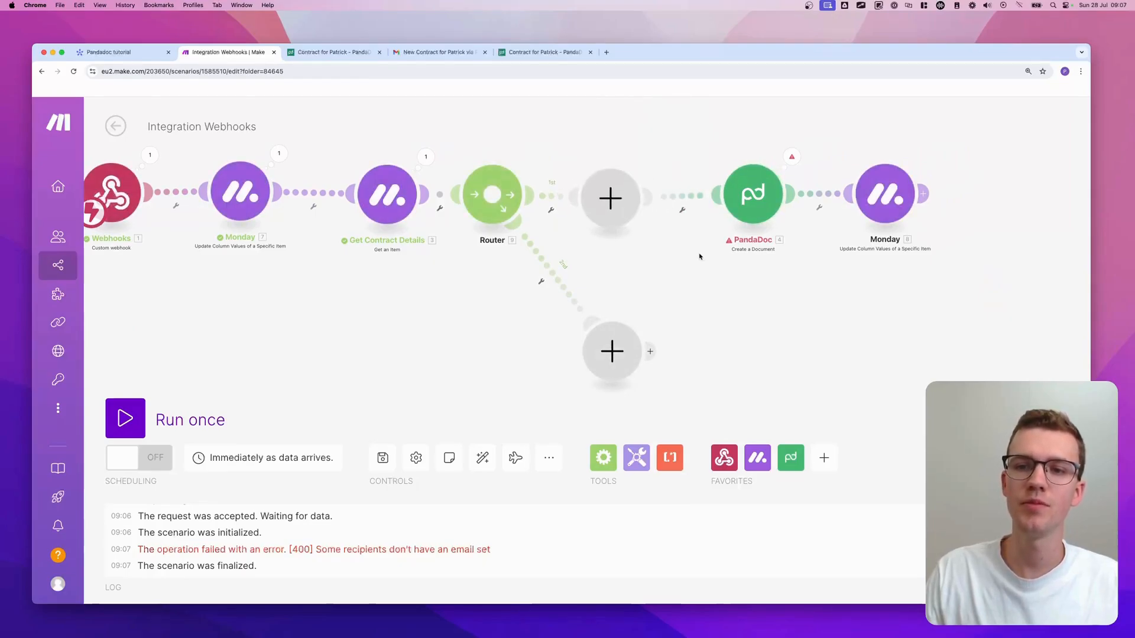
{"action": "right_click", "coordinate": [621, 207]}
{"action": "left_click", "coordinate": [645, 233]}
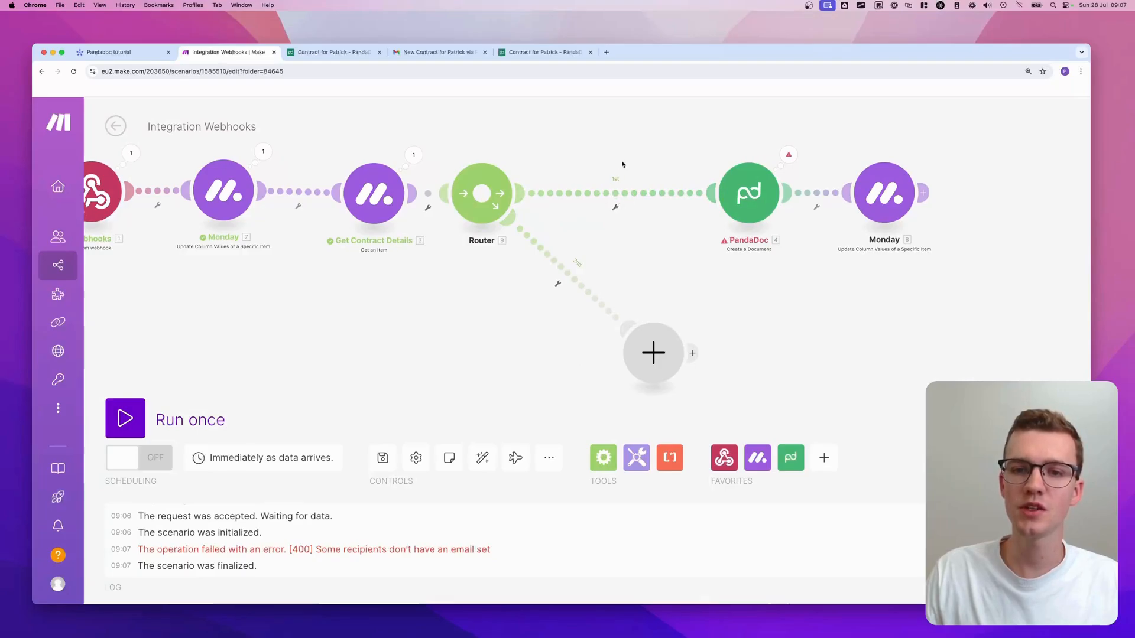
- Add a filter on the Router-to-PandaDoc route labelled 'All data exists'
{"action": "left_click", "coordinate": [616, 209]}
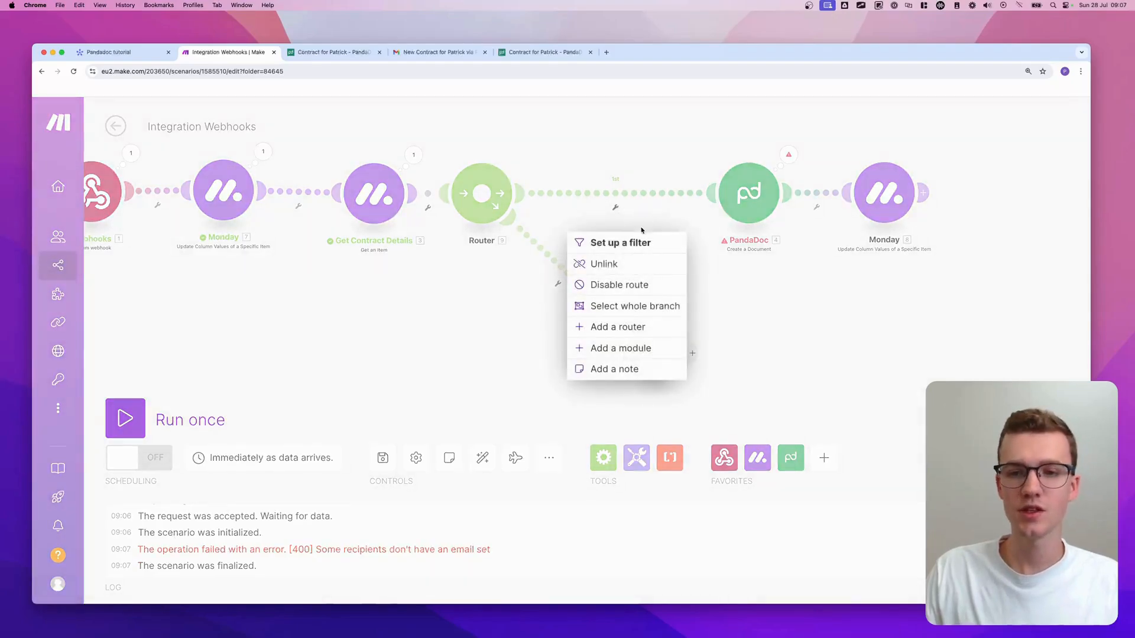
{"action": "left_click", "coordinate": [632, 243]}
{"action": "left_click", "coordinate": [688, 184]}
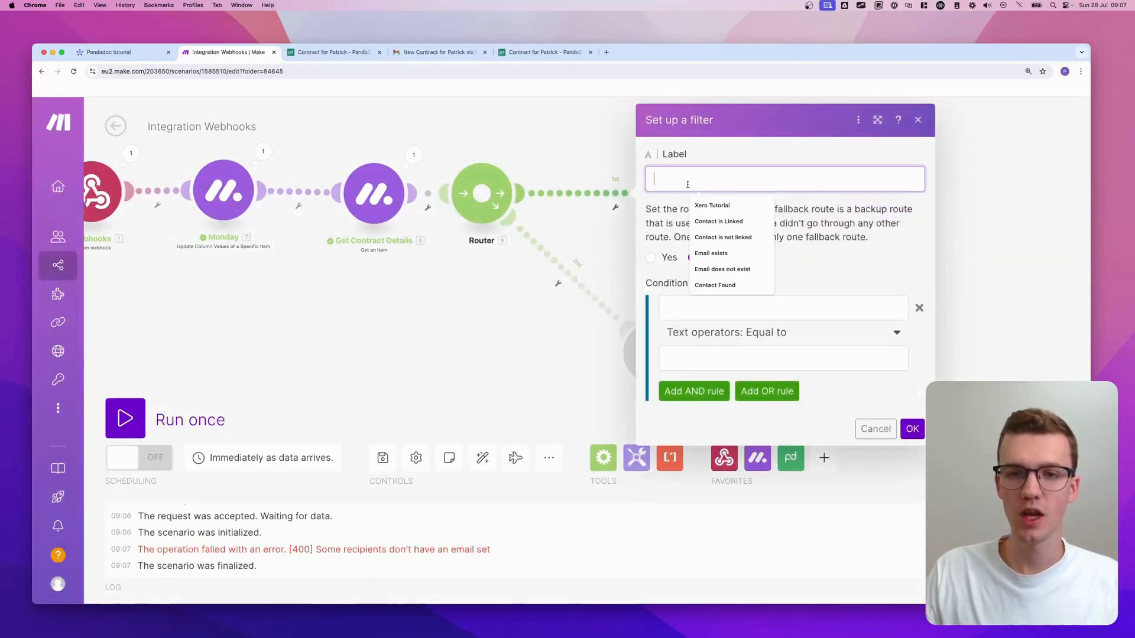
{"action": "type", "text": "A"}
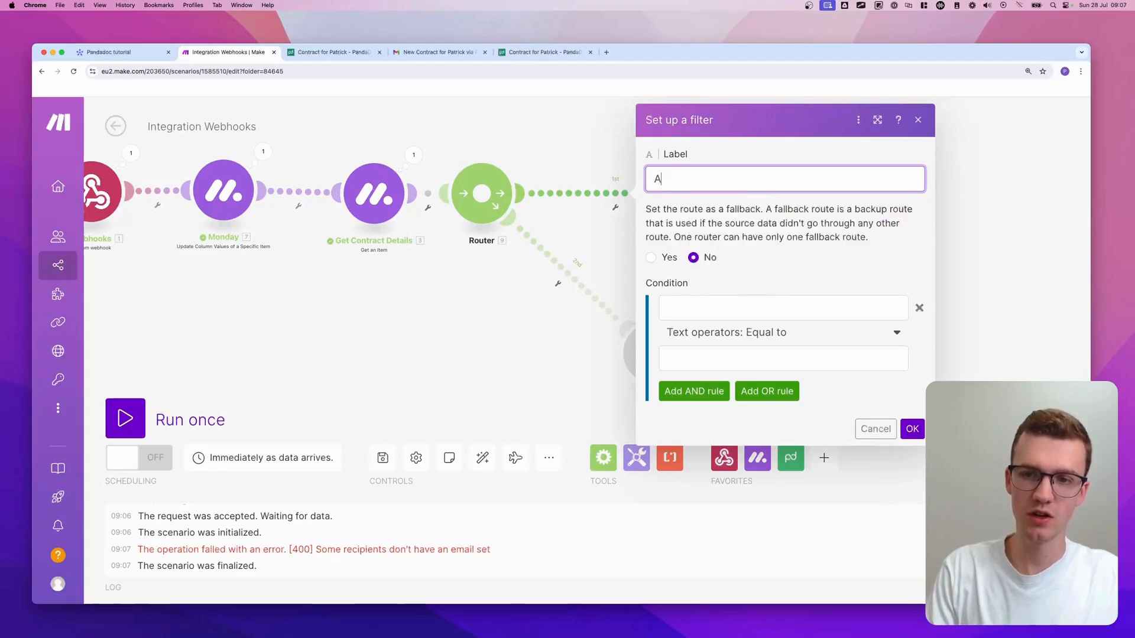
{"action": "type", "text": "ll data is"}
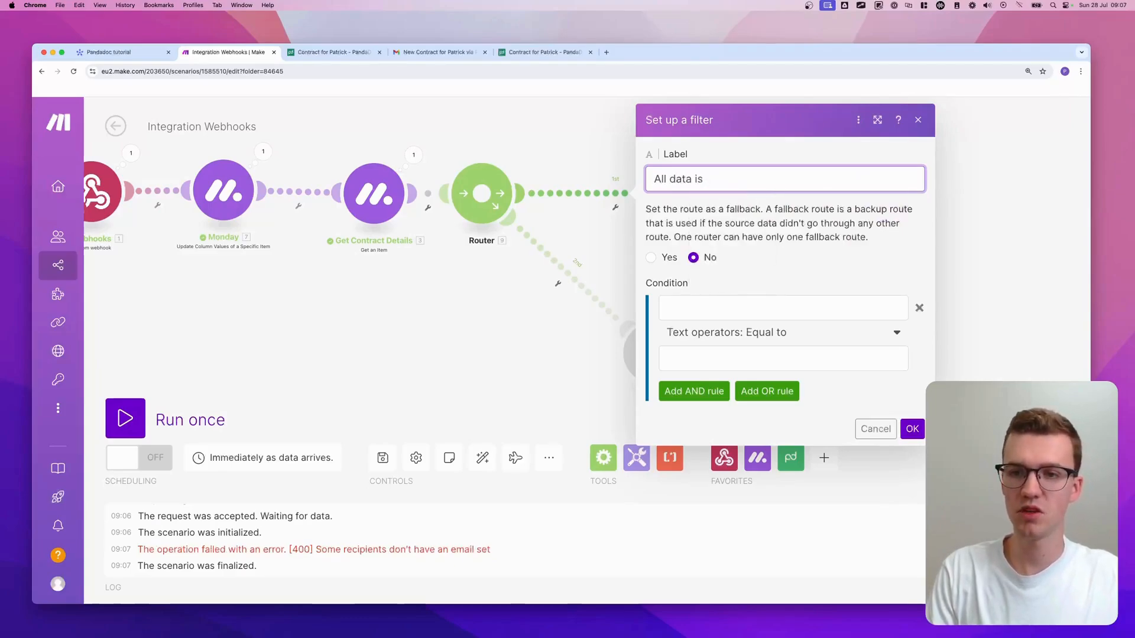
{"action": "key", "text": "BackSpace"}
{"action": "key", "text": "BackSpace"}
{"action": "type", "text": "exists"}
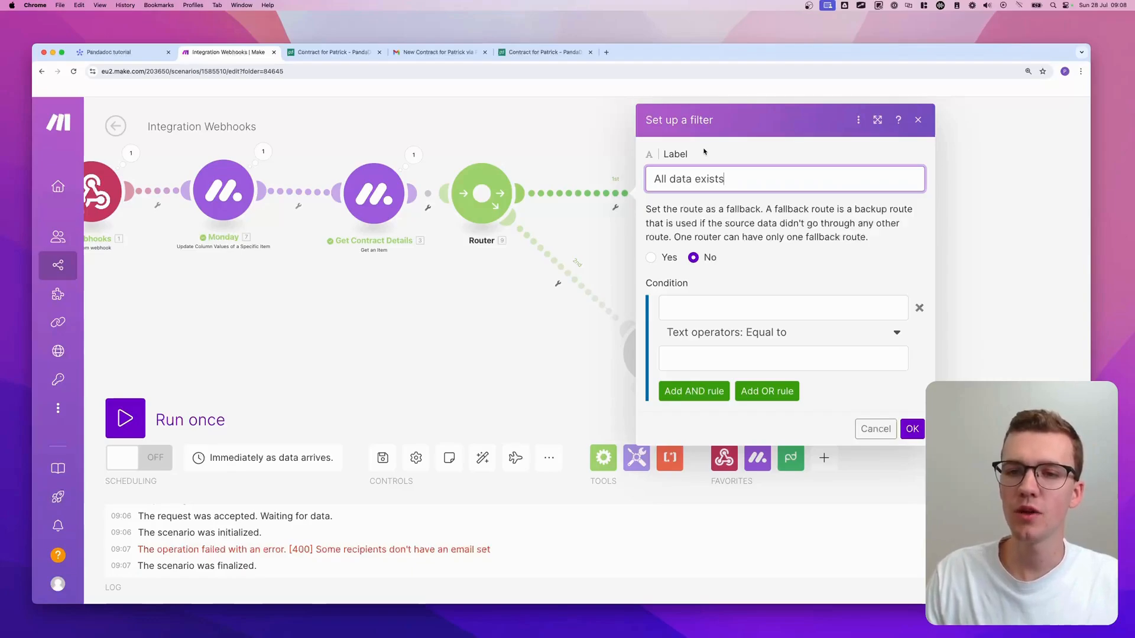
- Set the filter condition to email__1 with Basic operators: Exists, and save it
{"action": "left_click", "coordinate": [710, 306]}
{"action": "scroll", "coordinate": [572, 357], "scroll_direction": "down", "scroll_amount": 3}
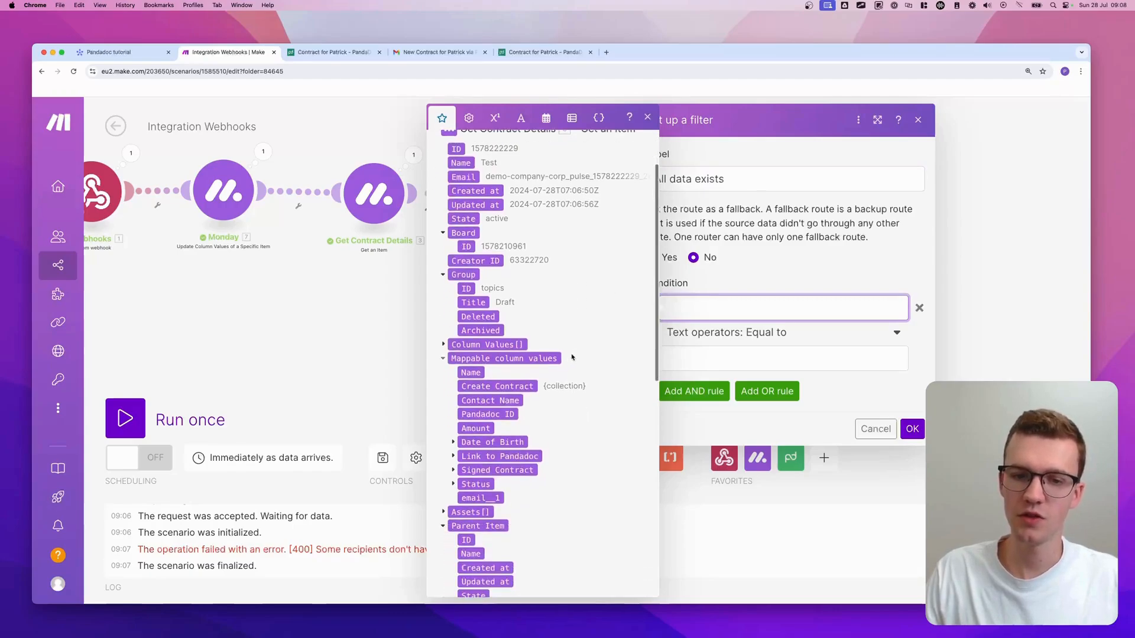
{"action": "scroll", "coordinate": [572, 357], "scroll_direction": "down", "scroll_amount": 2}
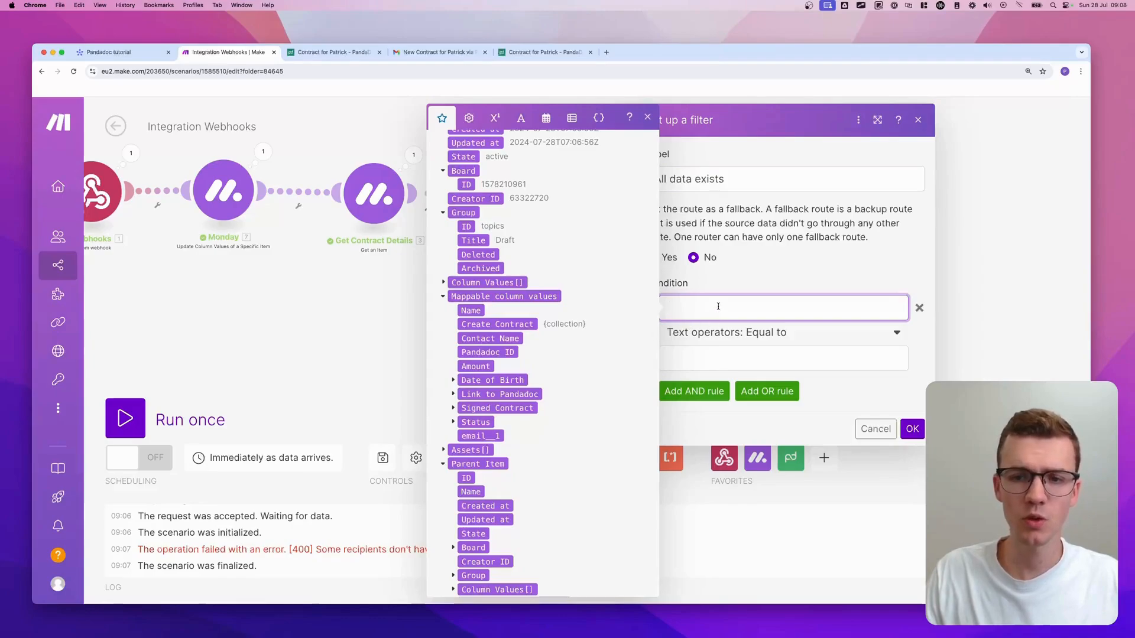
{"action": "scroll", "coordinate": [532, 355], "scroll_direction": "down", "scroll_amount": 1}
{"action": "left_click", "coordinate": [480, 432]}
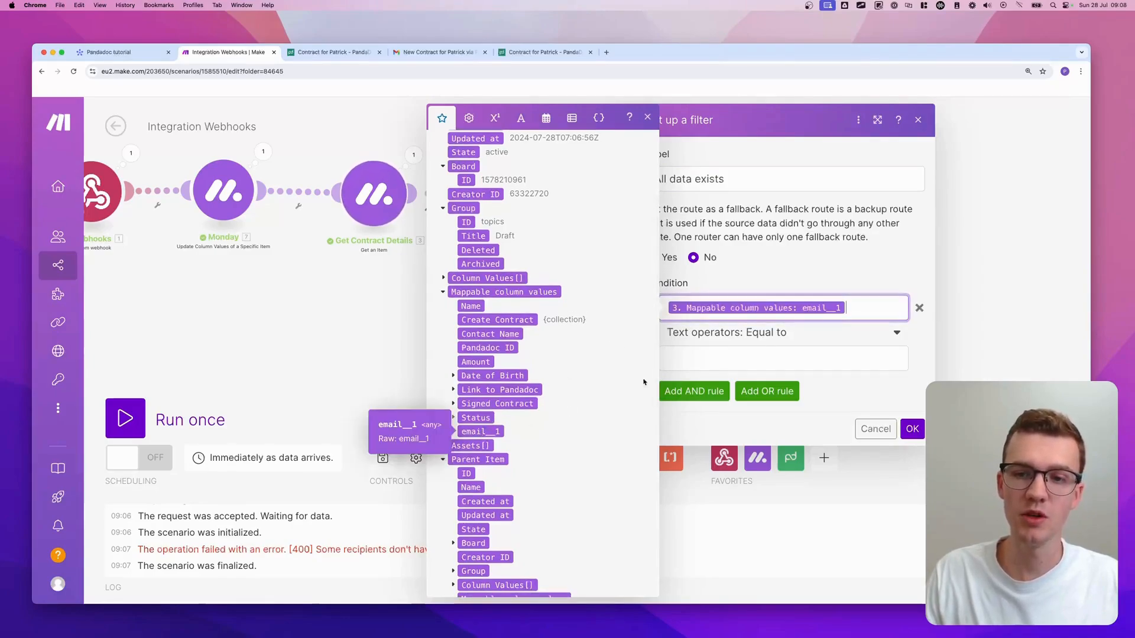
{"action": "left_click", "coordinate": [781, 332]}
{"action": "left_click", "coordinate": [689, 393]}
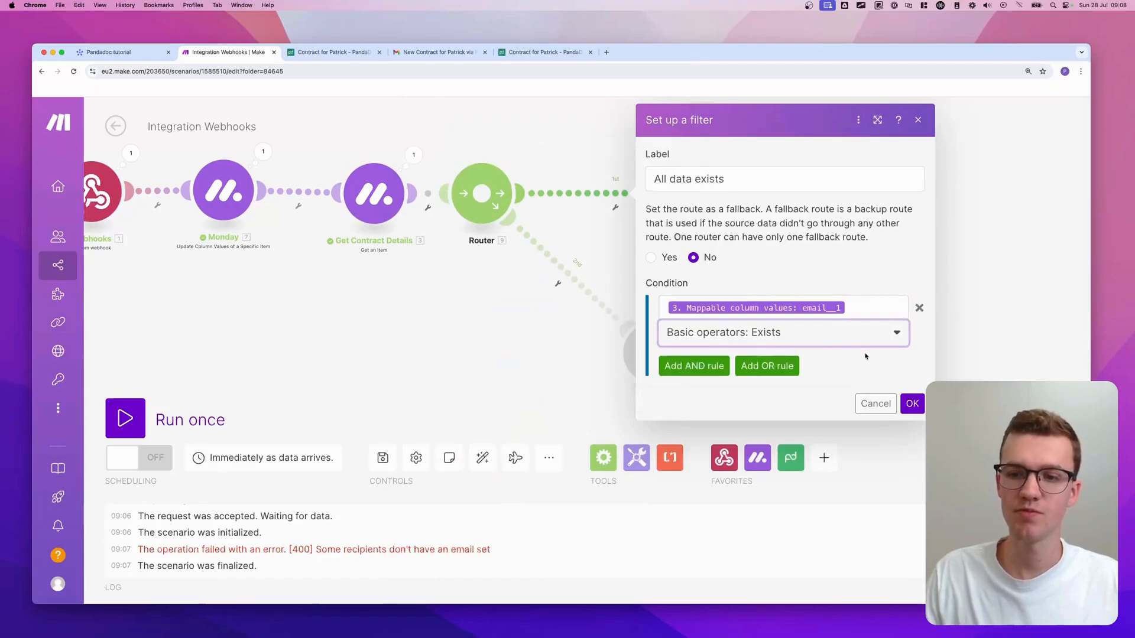
{"action": "left_click", "coordinate": [912, 404]}
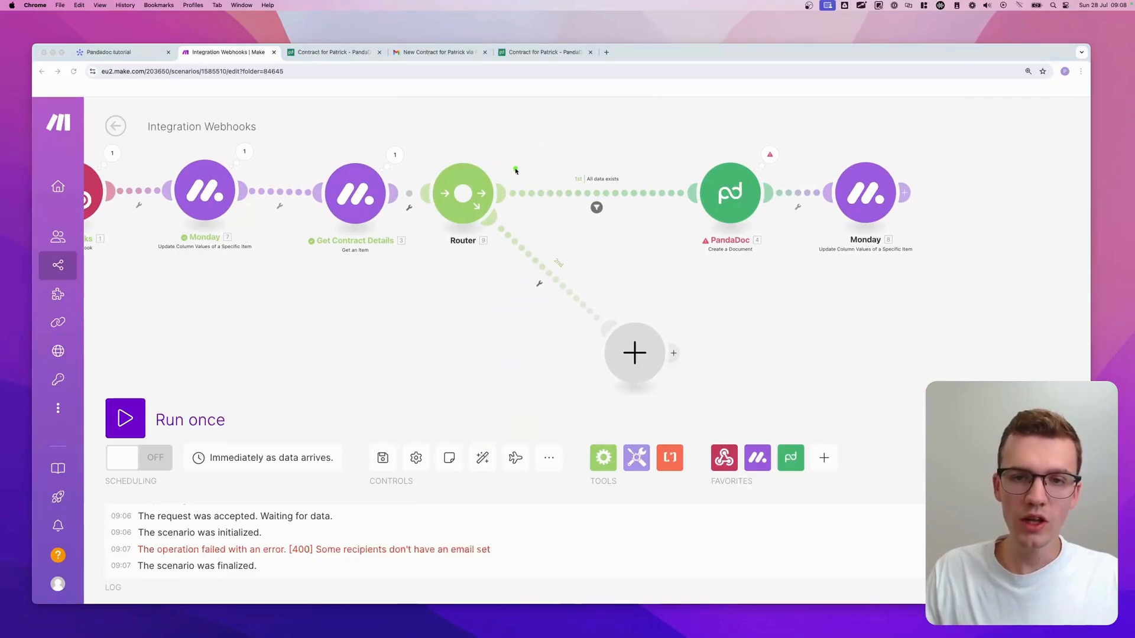
- Set up the second route's filter as fallback with the label 'Not all data exists'
{"action": "left_click_drag", "start_coordinate": [511, 179], "coordinate": [780, 184]}
{"action": "mouse_move", "coordinate": [510, 236]}
{"action": "left_mouse_down"}
{"action": "mouse_move", "coordinate": [627, 334]}
{"action": "mouse_move", "coordinate": [544, 317]}
{"action": "left_mouse_up"}
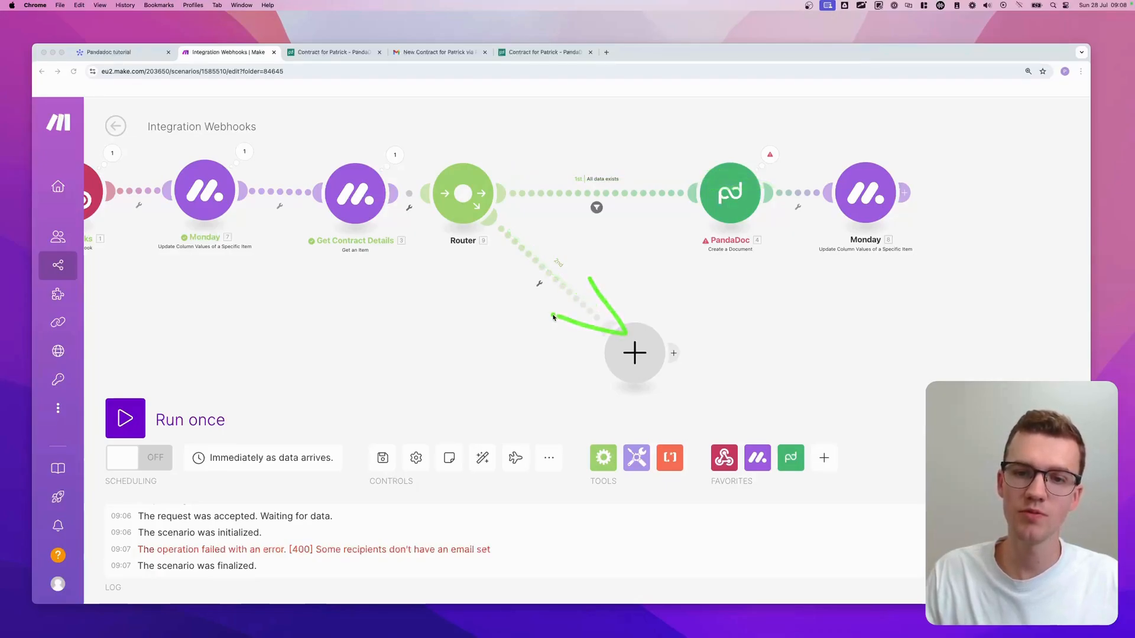
{"action": "left_click", "coordinate": [539, 285]}
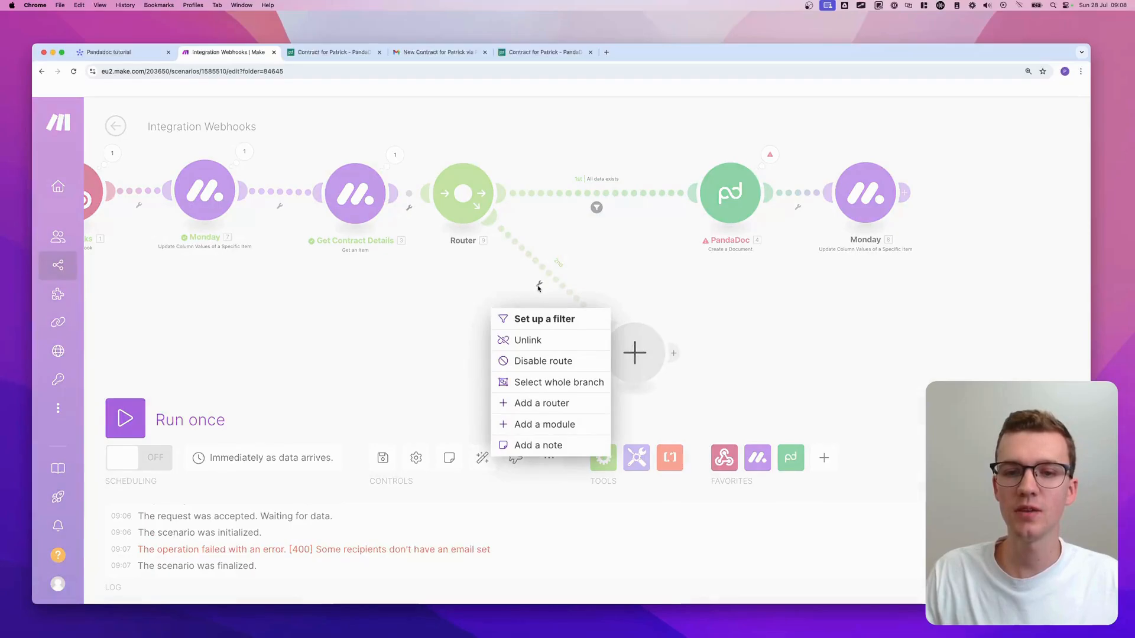
{"action": "left_click", "coordinate": [539, 317]}
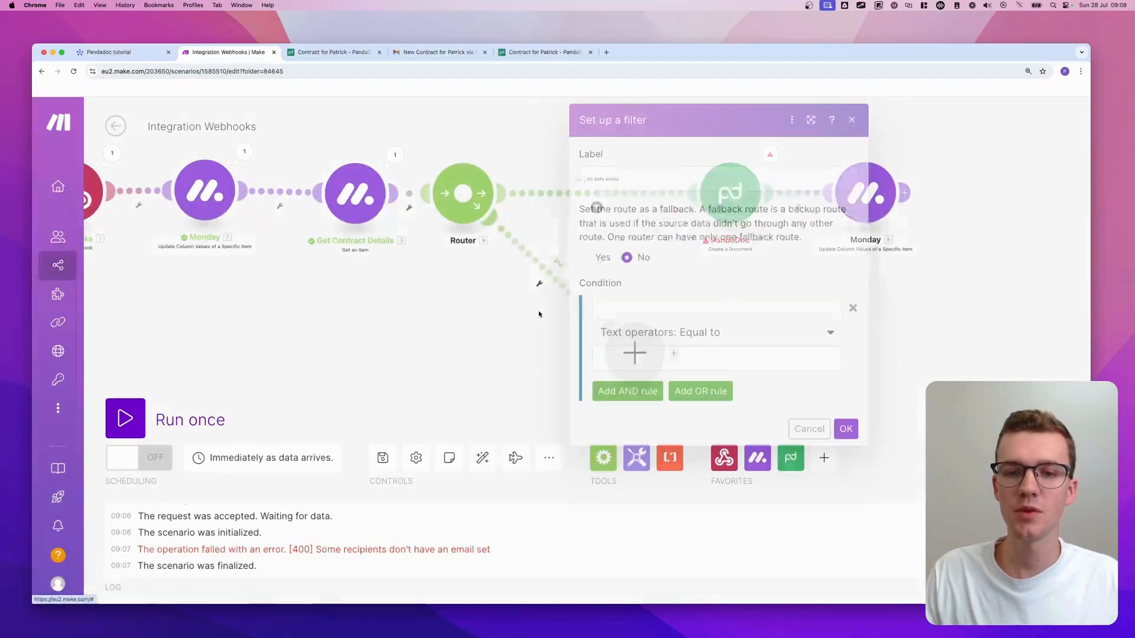
{"action": "left_click", "coordinate": [584, 257]}
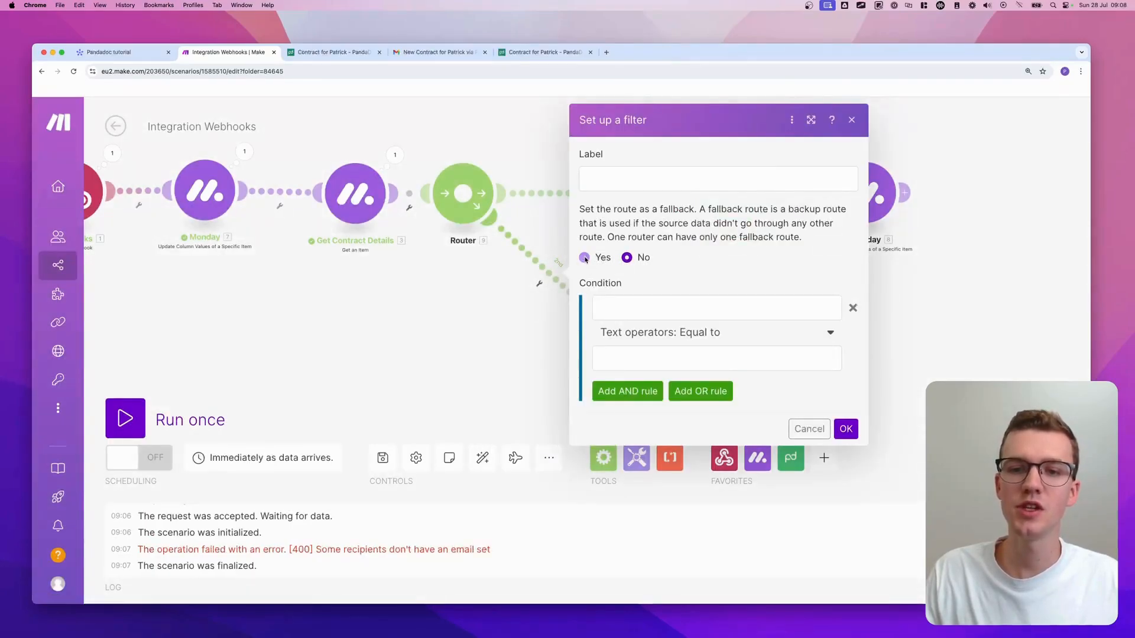
{"action": "left_click", "coordinate": [613, 172]}
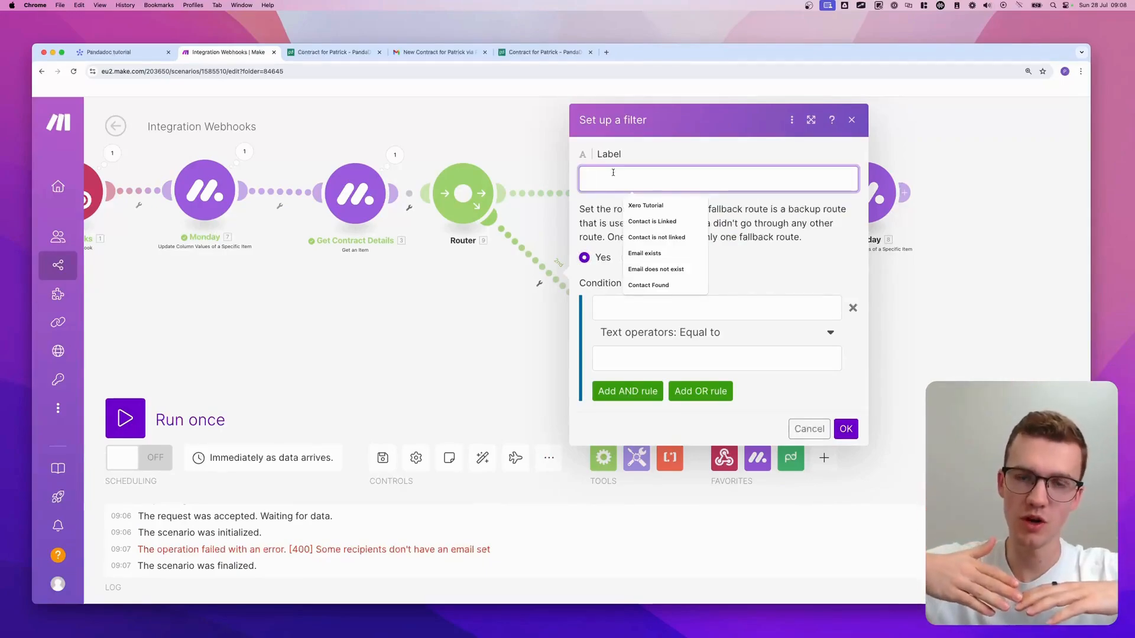
{"action": "type", "text": "Not all data exists"}
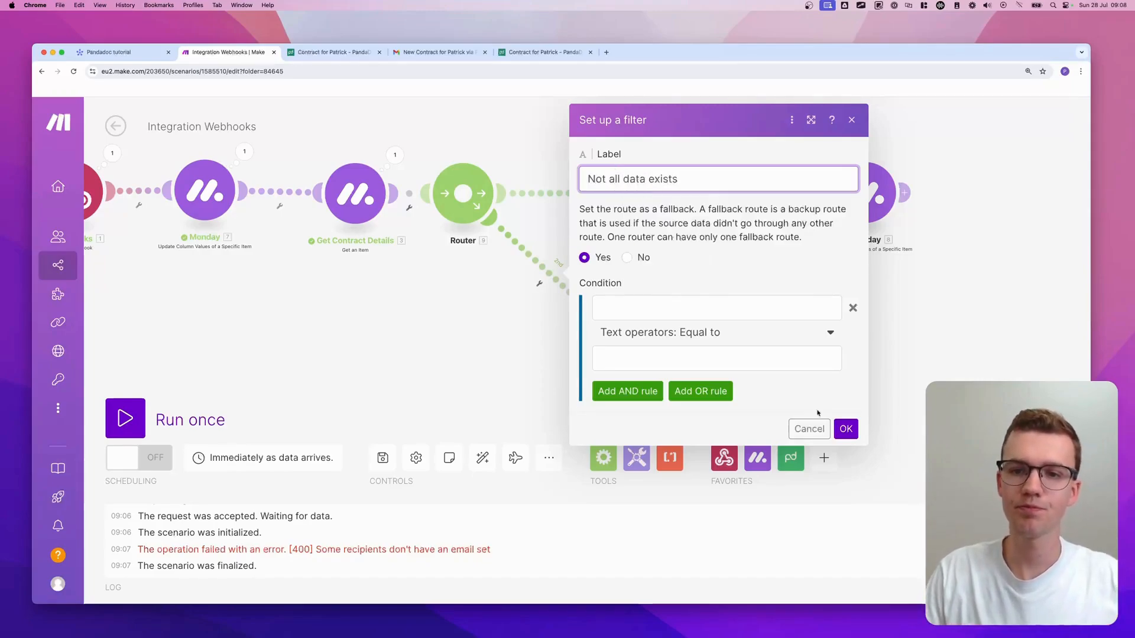
{"action": "left_click", "coordinate": [846, 428]}
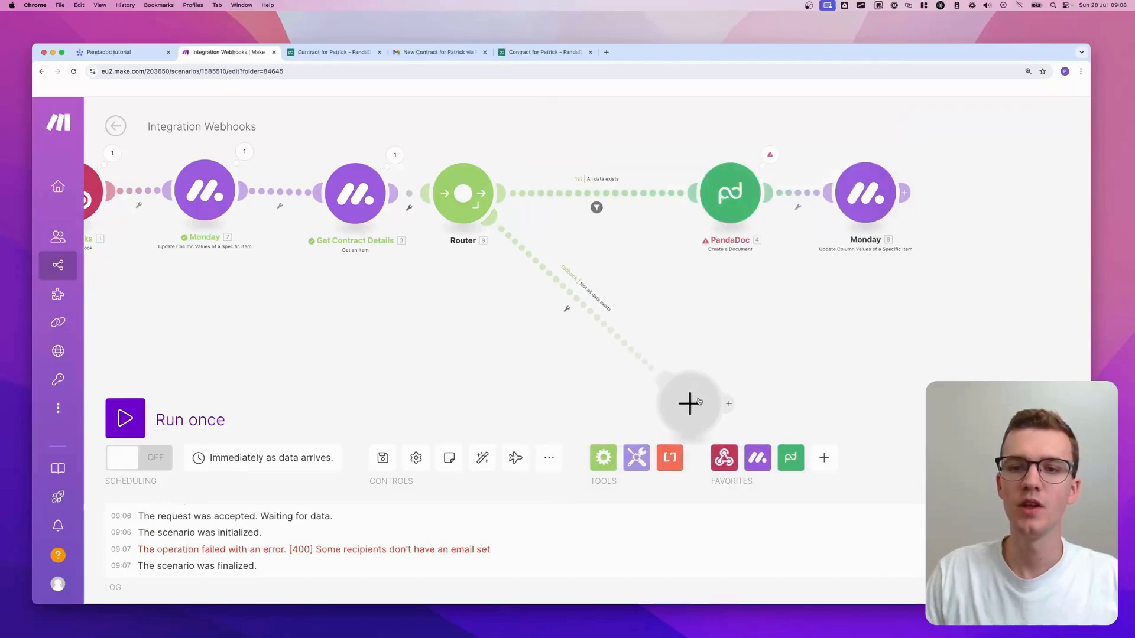
{"action": "left_click", "coordinate": [597, 207]}
- Open the PandaDoc Create a Document settings and scroll through its mapped contract fields
{"action": "left_click", "coordinate": [578, 174]}
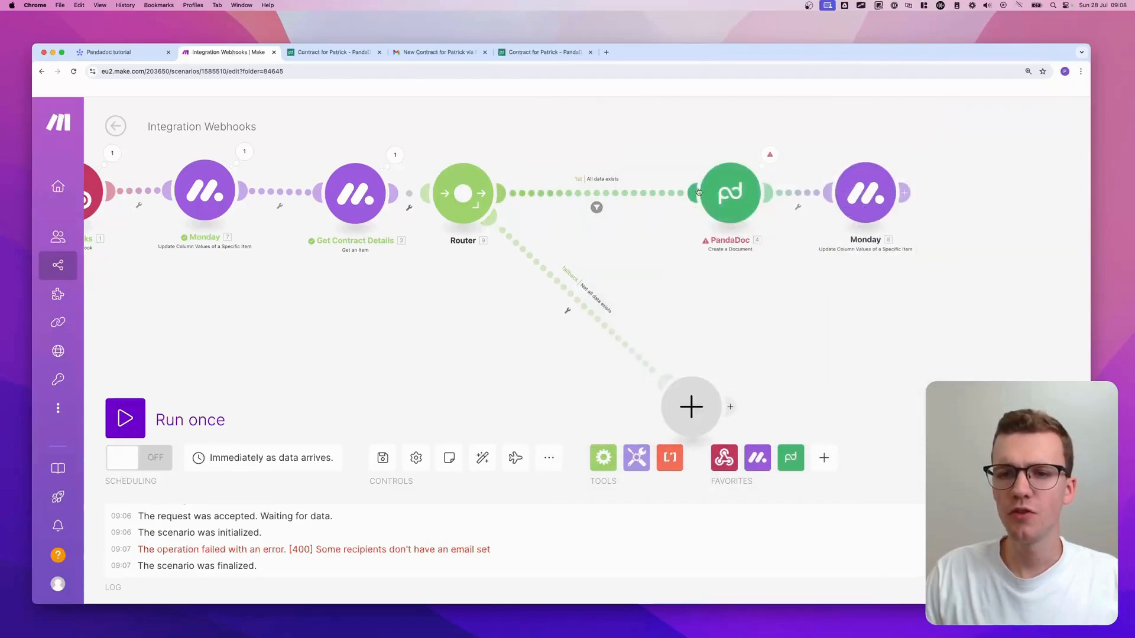
{"action": "left_click", "coordinate": [733, 198]}
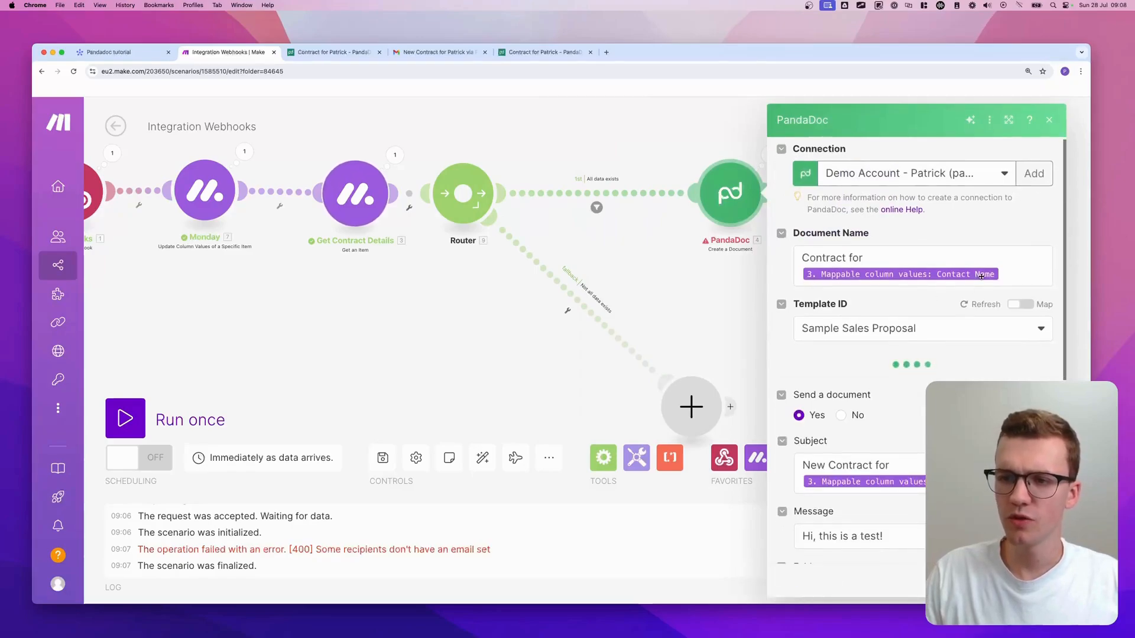
{"action": "scroll", "coordinate": [945, 305], "scroll_direction": "down", "scroll_amount": 5}
{"action": "scroll", "coordinate": [945, 301], "scroll_direction": "down", "scroll_amount": 6}
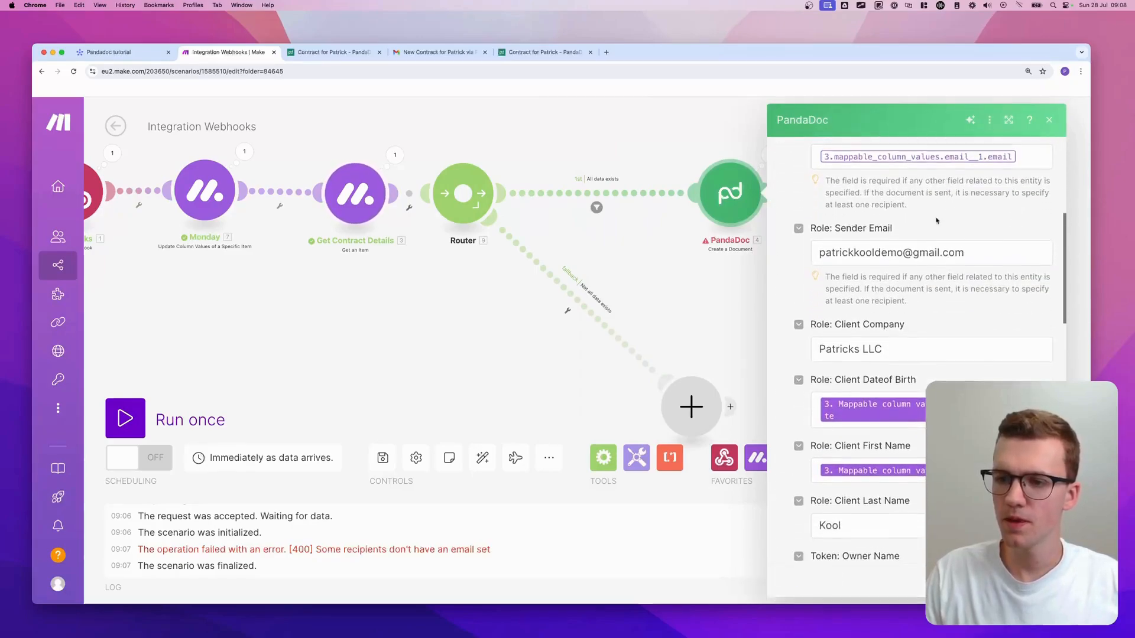
{"action": "scroll", "coordinate": [936, 297], "scroll_direction": "down", "scroll_amount": 6}
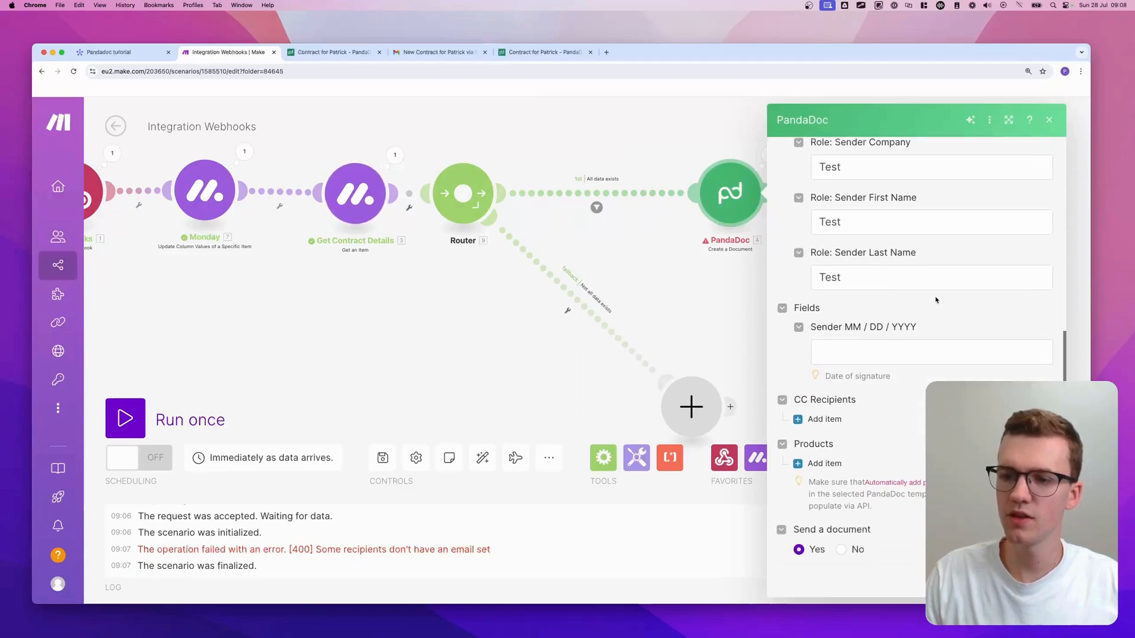
{"action": "scroll", "coordinate": [919, 303], "scroll_direction": "down", "scroll_amount": 3}
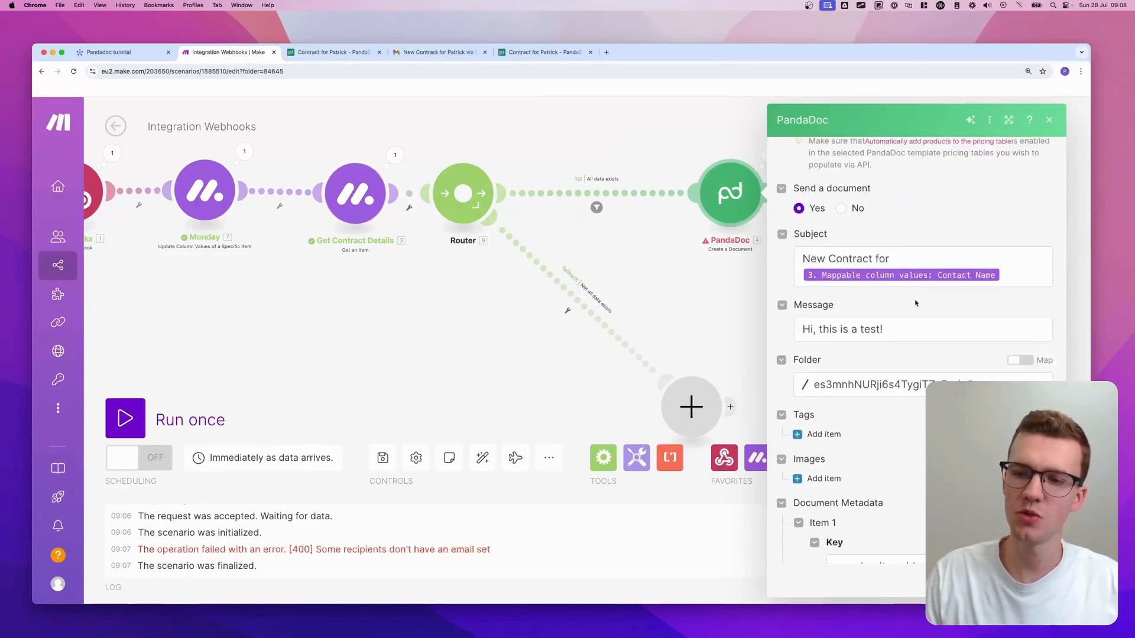
- Add an AND condition to the All data exists filter requiring Contact Name to exist
{"action": "left_click", "coordinate": [597, 207]}
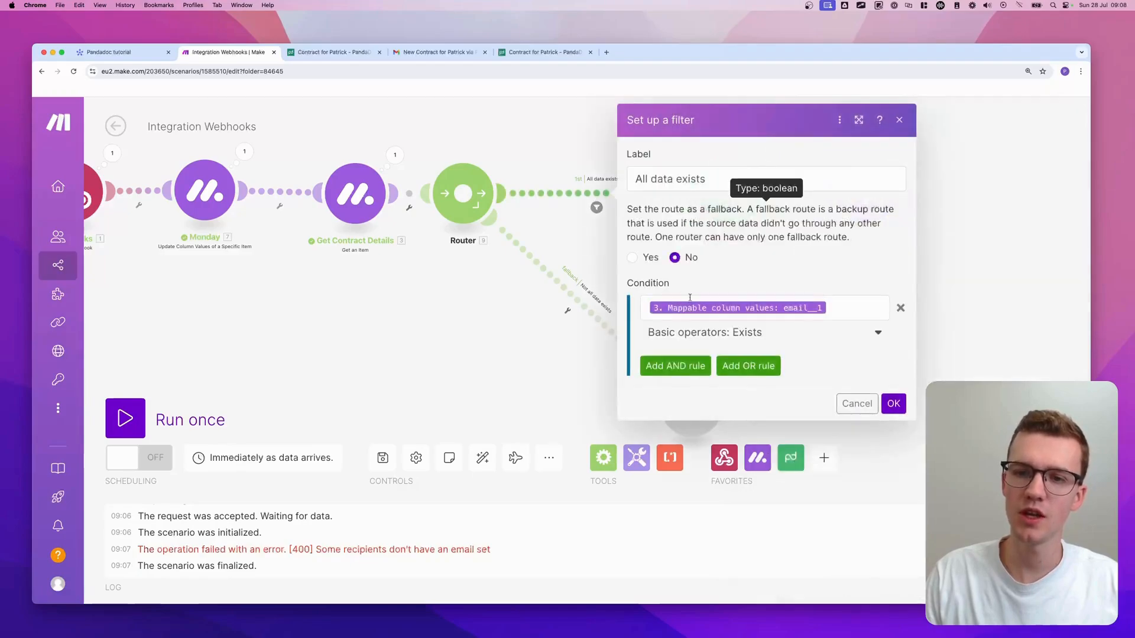
{"action": "left_click", "coordinate": [693, 365]}
{"action": "left_click", "coordinate": [693, 390]}
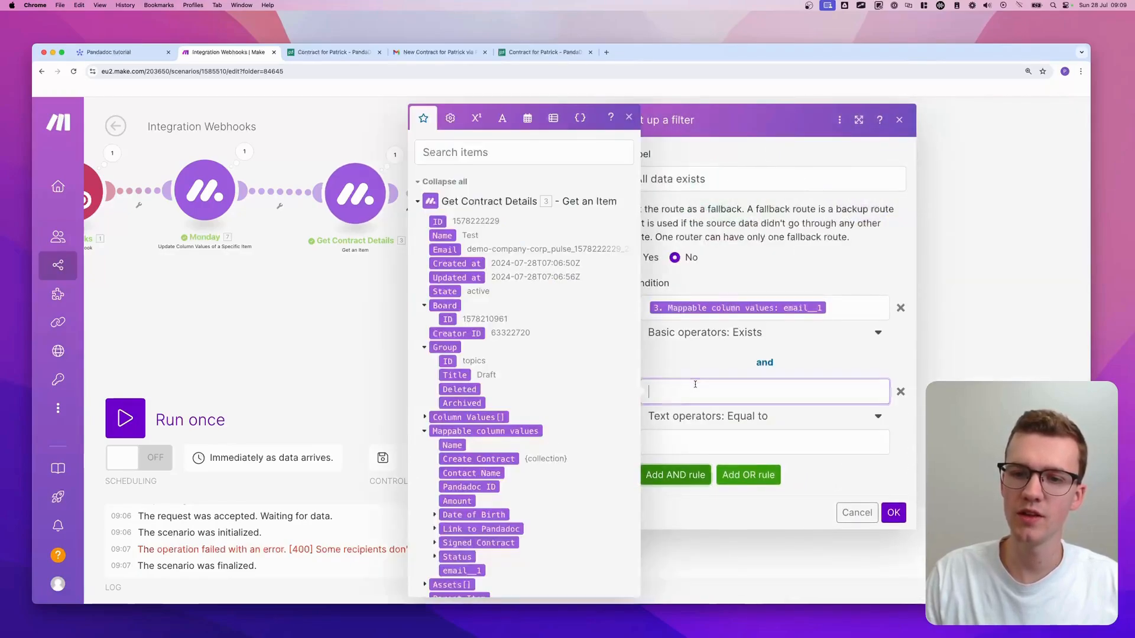
{"action": "left_click", "coordinate": [485, 469]}
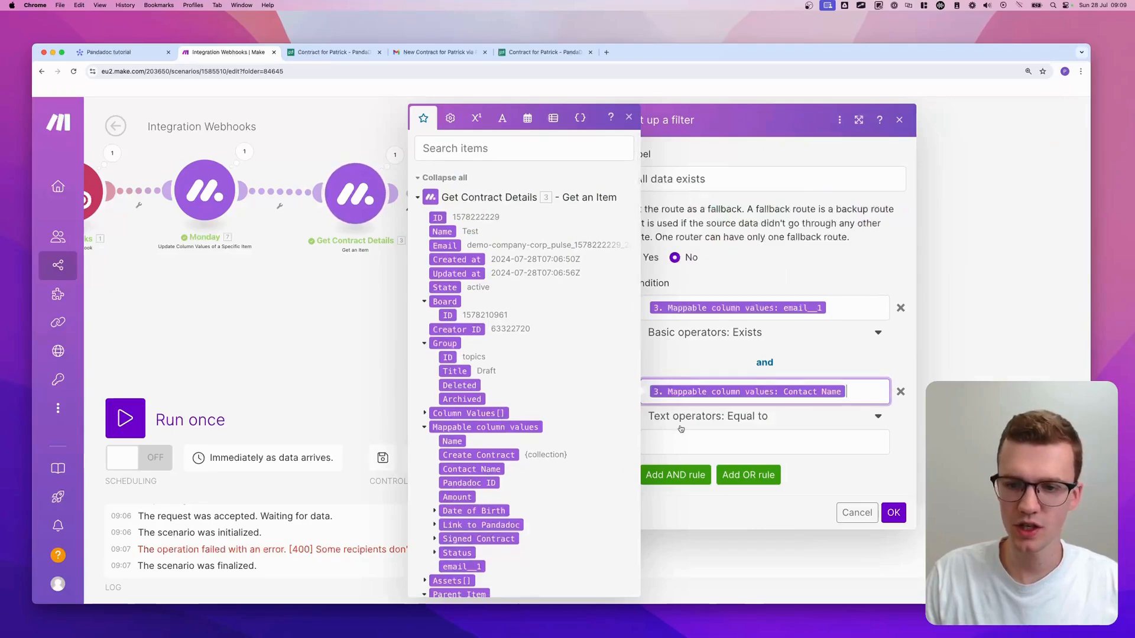
{"action": "left_click", "coordinate": [682, 427]}
{"action": "type", "text": "ex"}
{"action": "left_click", "coordinate": [682, 476]}
- Add a third AND condition requiring the Date of Birth date to exist, and save
{"action": "left_click", "coordinate": [676, 450]}
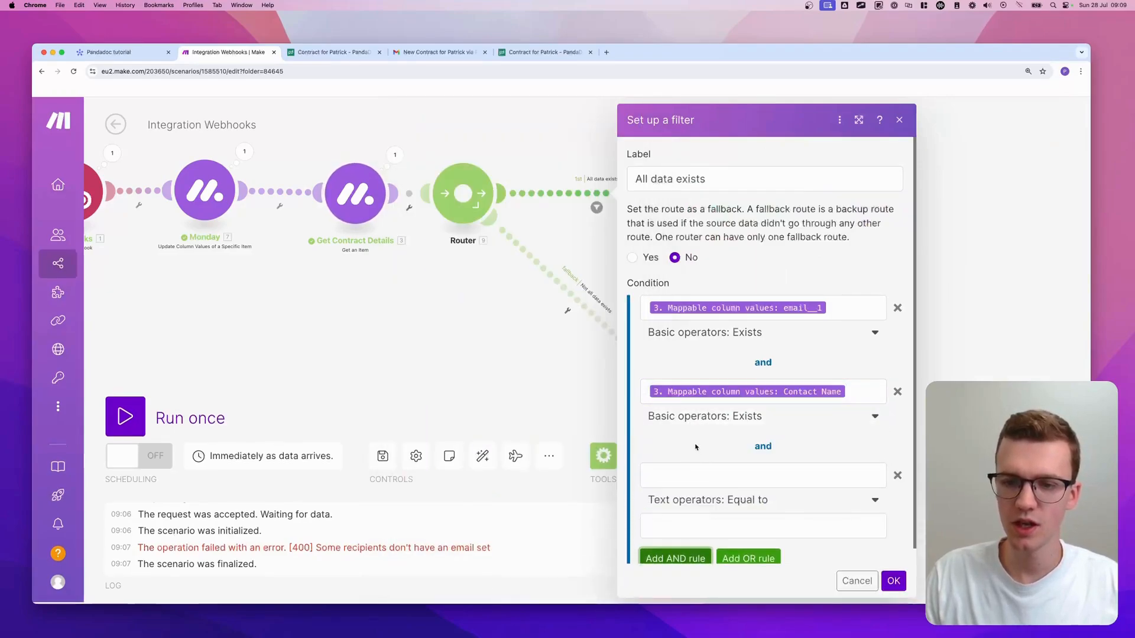
{"action": "left_click", "coordinate": [691, 473]}
{"action": "scroll", "coordinate": [501, 413], "scroll_direction": "down", "scroll_amount": 1}
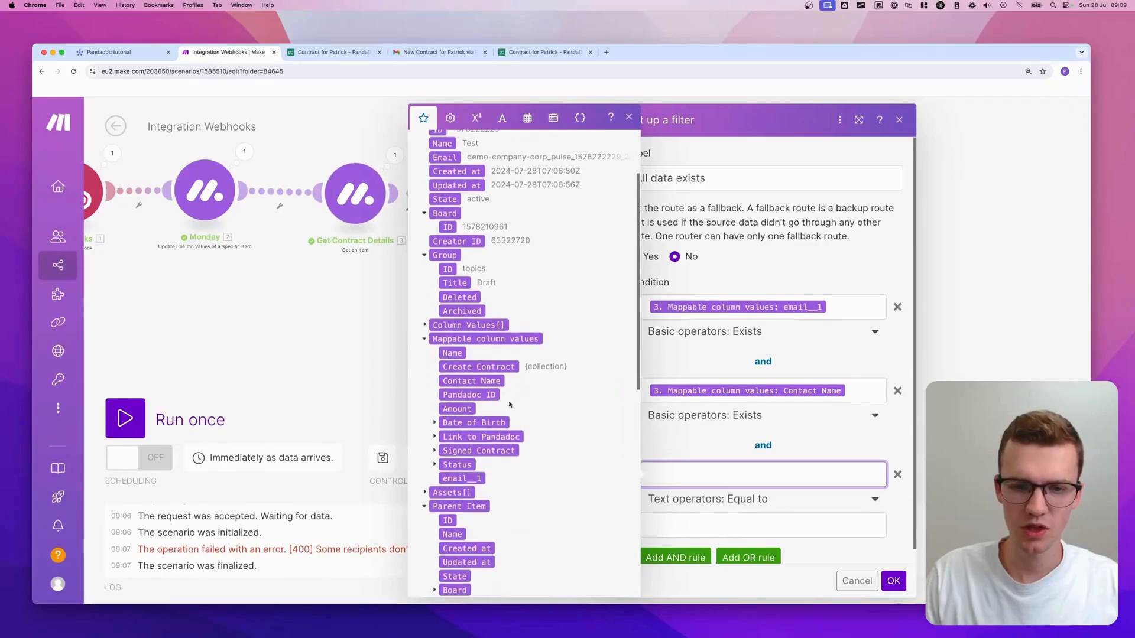
{"action": "left_click", "coordinate": [445, 424]}
{"action": "left_click", "coordinate": [463, 437]}
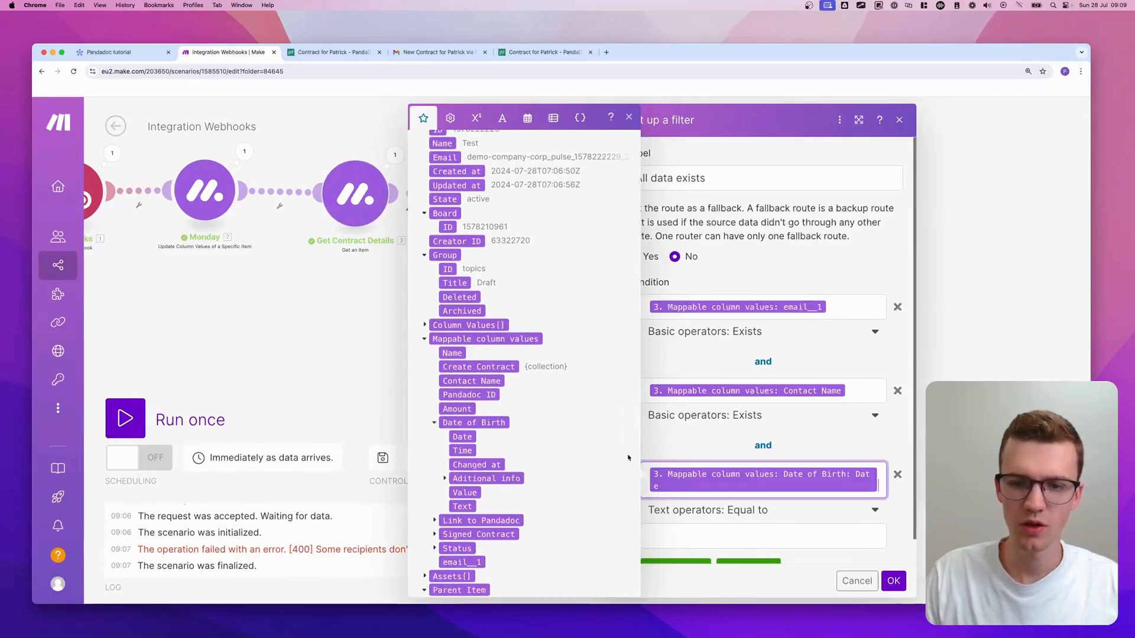
{"action": "left_click", "coordinate": [707, 511]}
{"action": "left_click", "coordinate": [686, 414]}
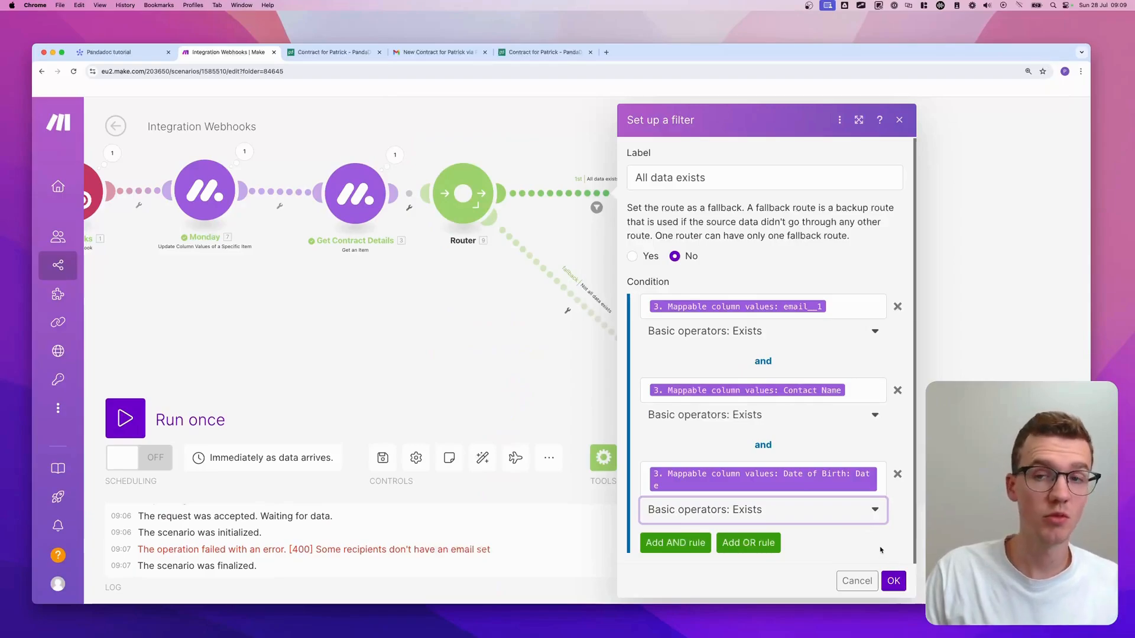
{"action": "left_click", "coordinate": [893, 580]}
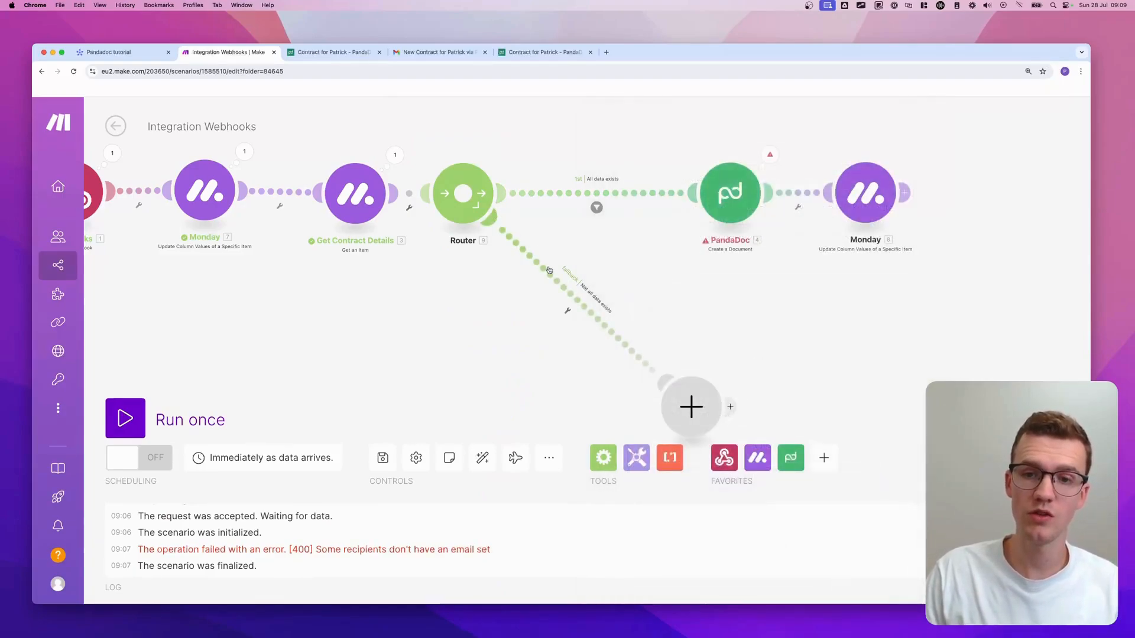
- Check the Test item's status labels on the monday.com board, then bring up the first Monday module's options
{"action": "scroll", "coordinate": [676, 367], "scroll_direction": "down", "scroll_amount": 3}
{"action": "scroll", "coordinate": [675, 367], "scroll_direction": "right", "scroll_amount": 3}
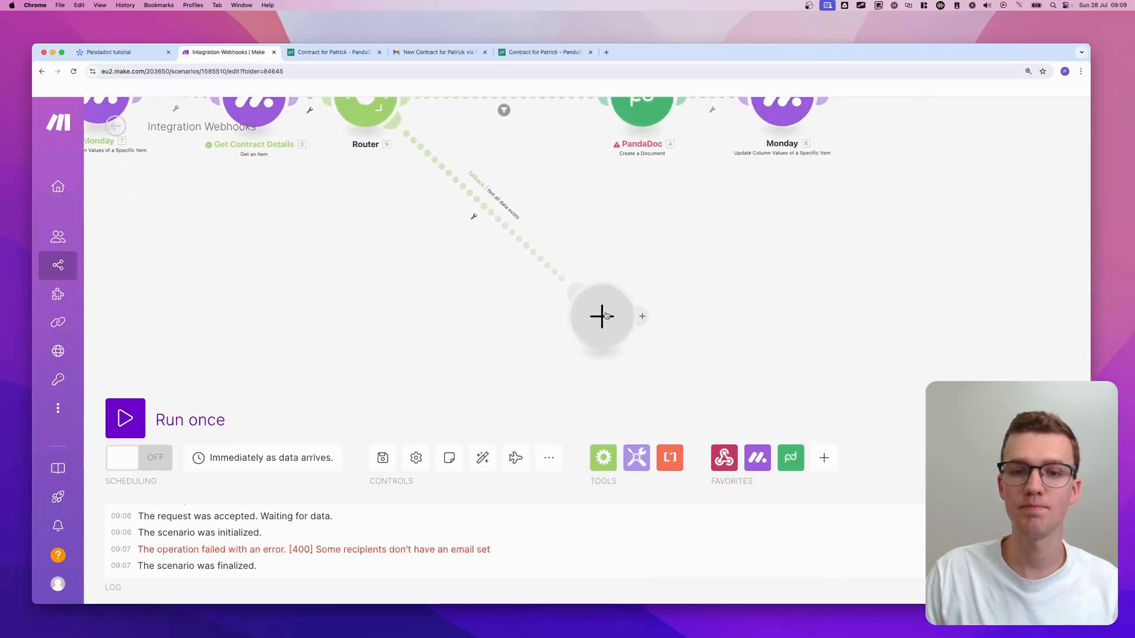
{"action": "left_click", "coordinate": [607, 317]}
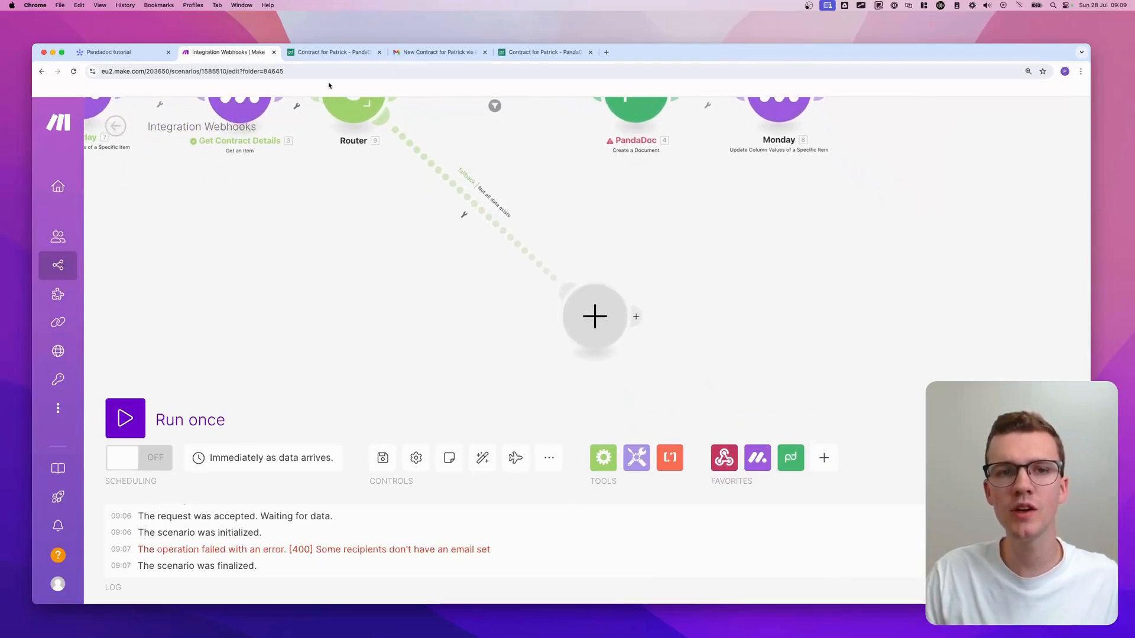
{"action": "left_click", "coordinate": [119, 52]}
{"action": "left_click", "coordinate": [461, 262]}
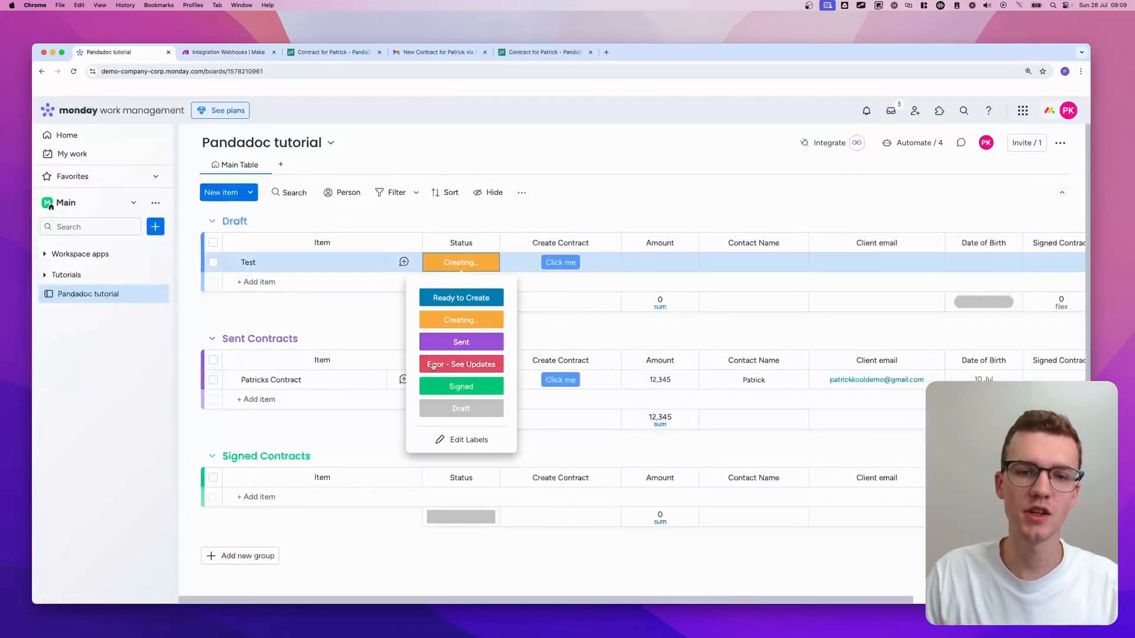
{"action": "left_click", "coordinate": [253, 55]}
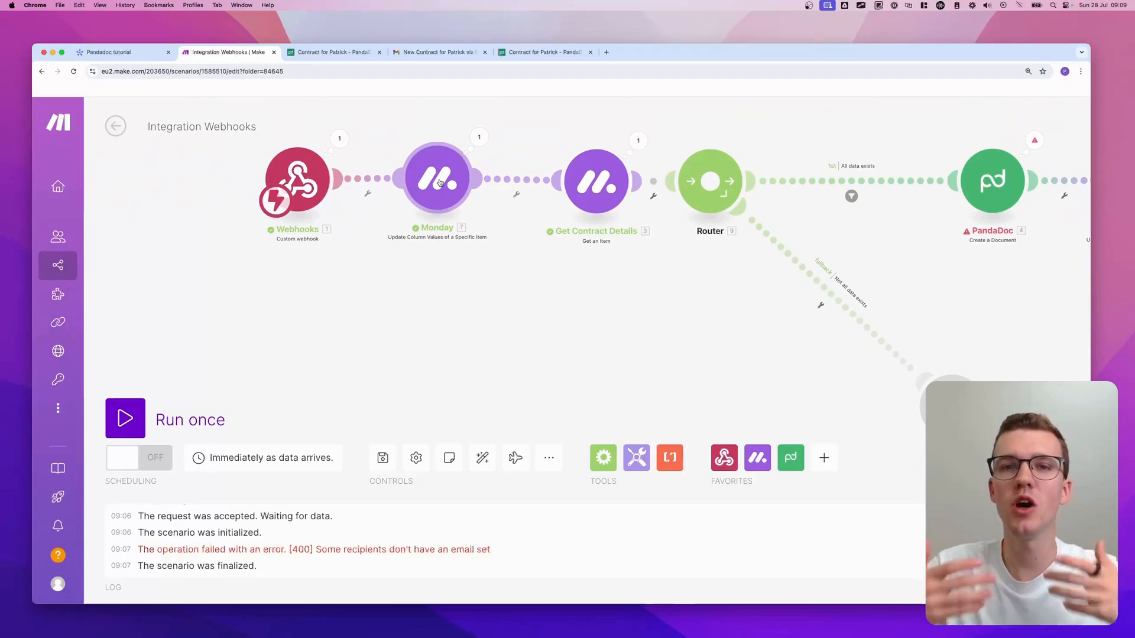
{"action": "right_click", "coordinate": [439, 182]}
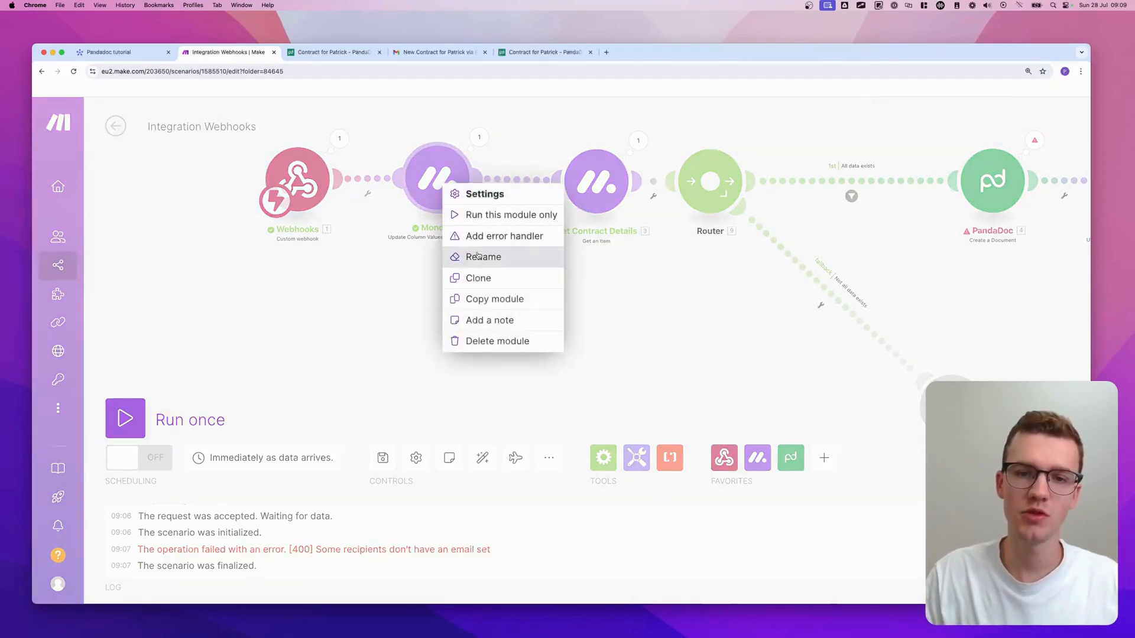
- Clone the first Monday module onto the fallback route, replacing the empty placeholder
{"action": "left_click", "coordinate": [486, 279]}
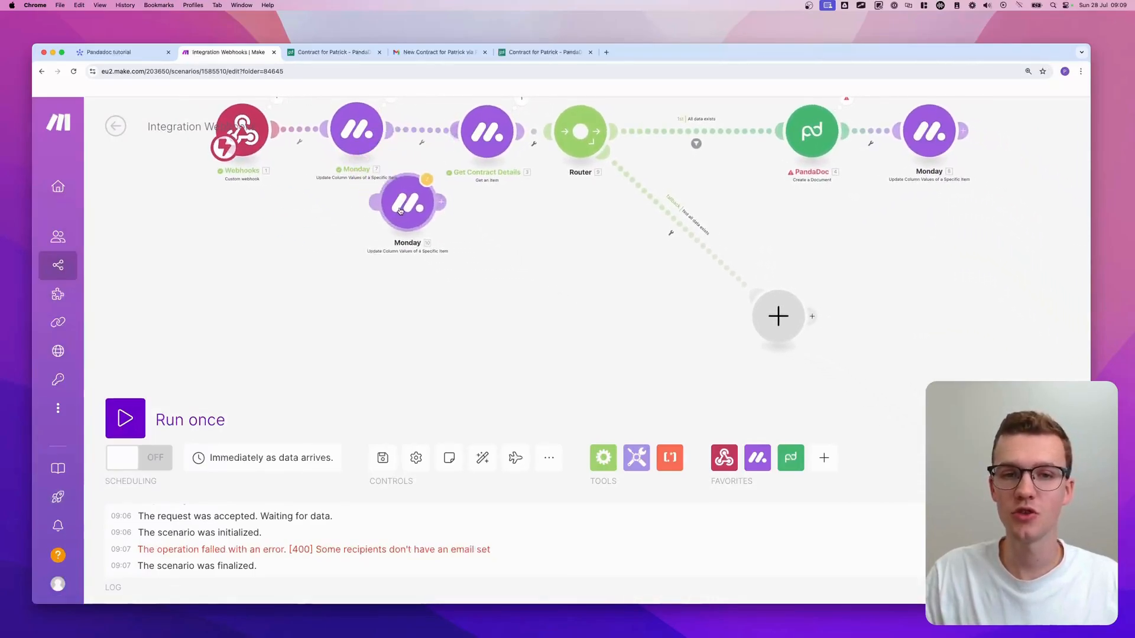
{"action": "left_click", "coordinate": [859, 354]}
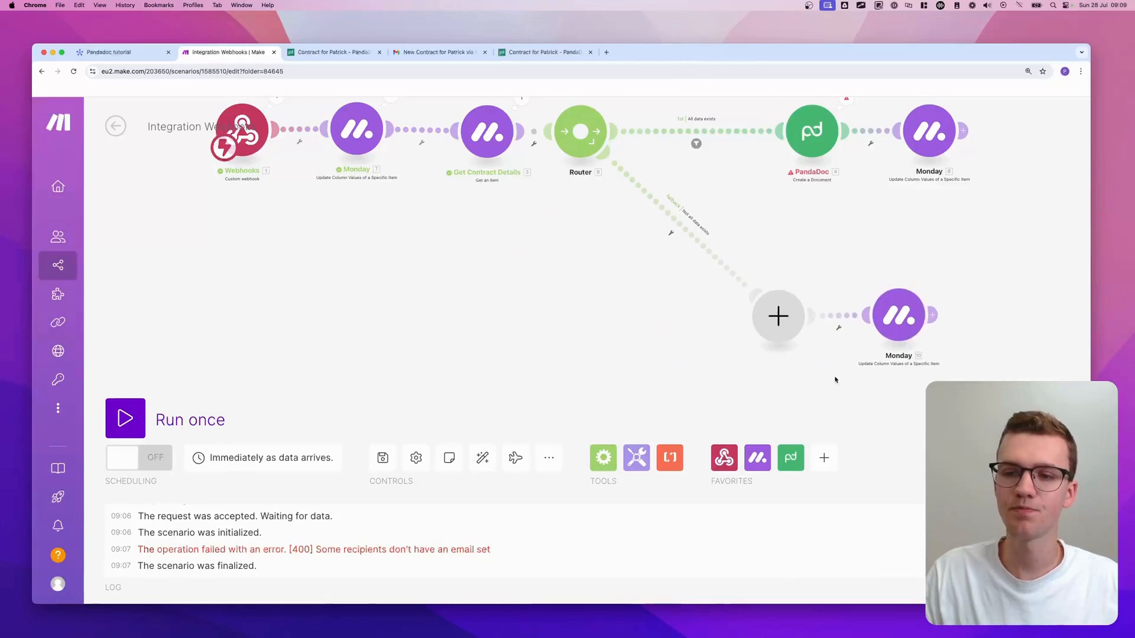
{"action": "left_click_drag", "start_coordinate": [836, 377], "coordinate": [613, 363]}
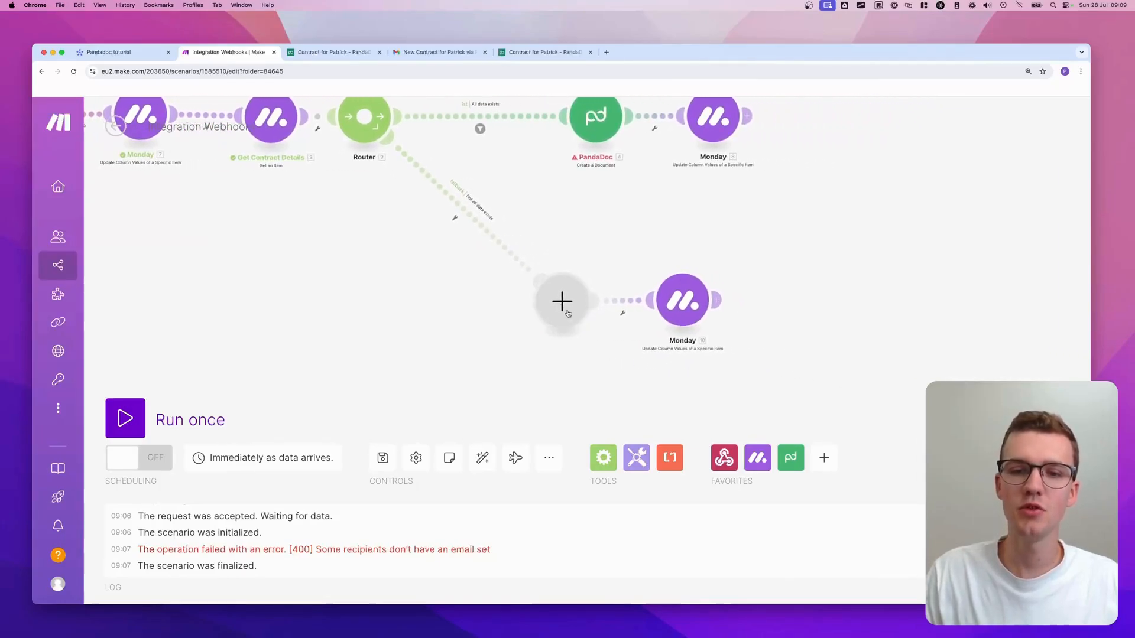
{"action": "right_click", "coordinate": [549, 301]}
{"action": "left_click", "coordinate": [608, 332]}
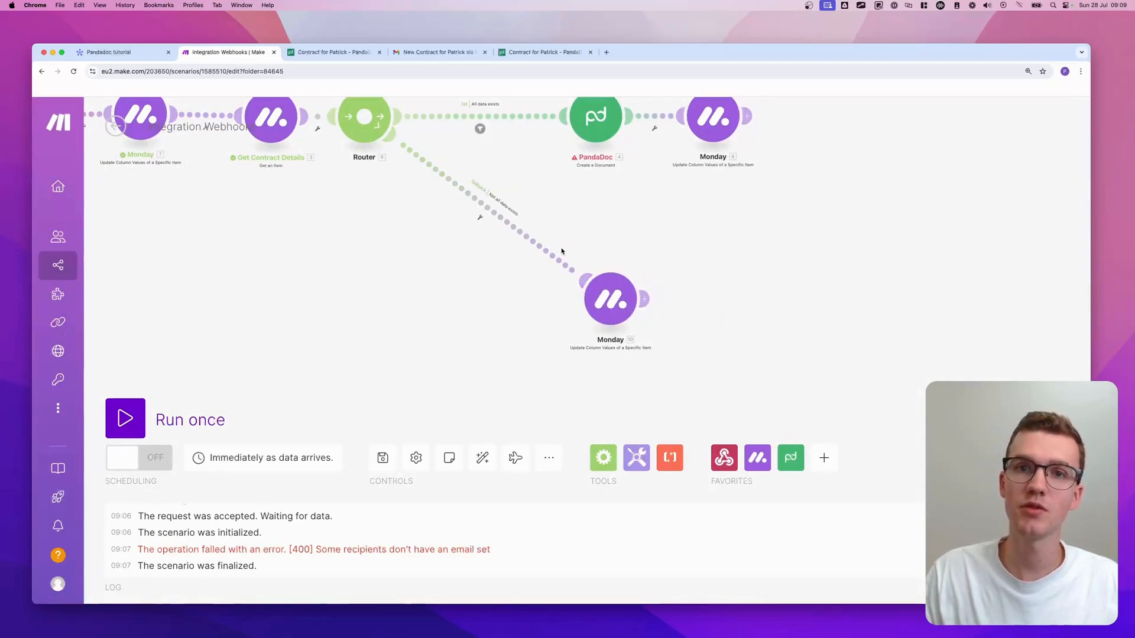
- Confirm the lower route's Not all data exists fallback filter
{"action": "right_click", "coordinate": [490, 226]}
{"action": "left_click", "coordinate": [483, 253]}
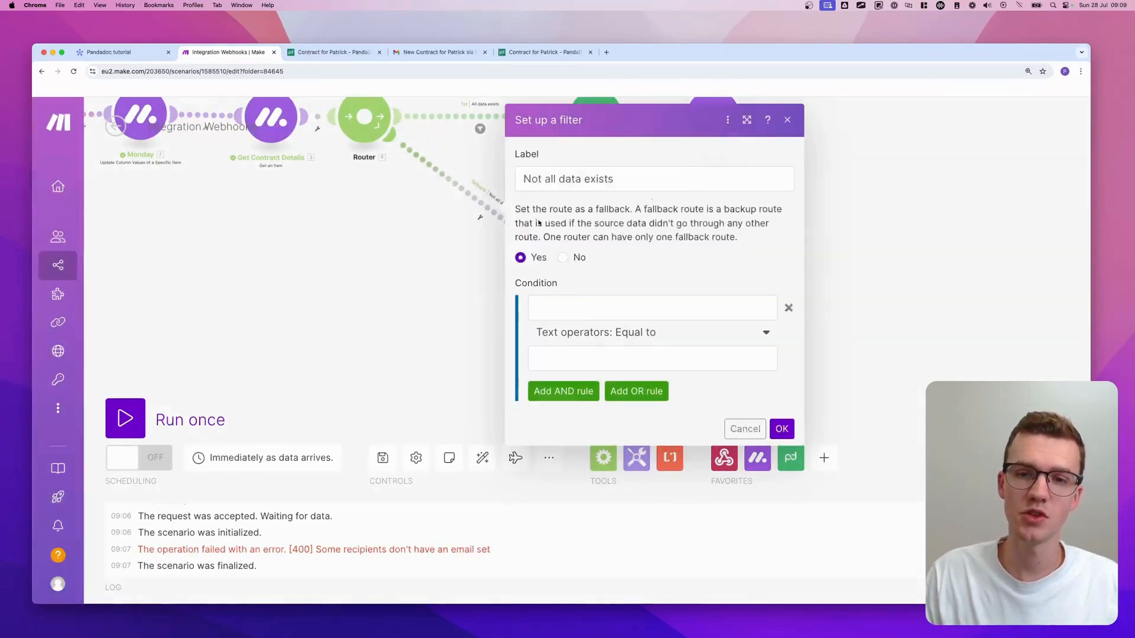
{"action": "left_click", "coordinate": [390, 263]}
- Set the lower Monday module's Status label to Error - See Updates
{"action": "left_click_drag", "start_coordinate": [616, 298], "coordinate": [602, 294]}
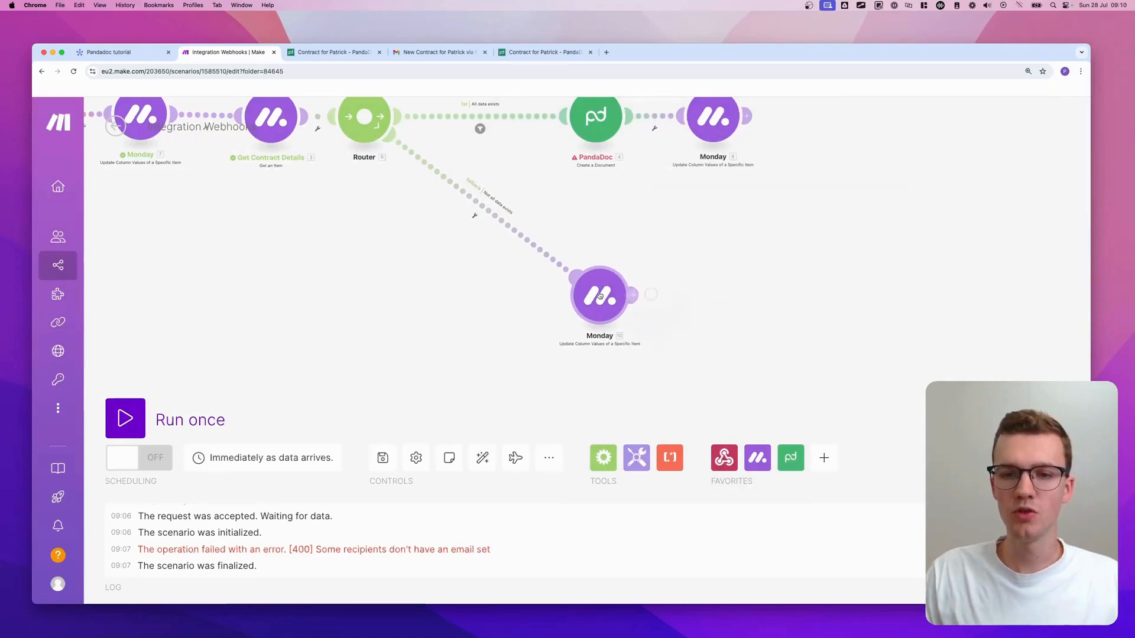
{"action": "left_click", "coordinate": [600, 296]}
{"action": "scroll", "coordinate": [739, 378], "scroll_direction": "down", "scroll_amount": 3}
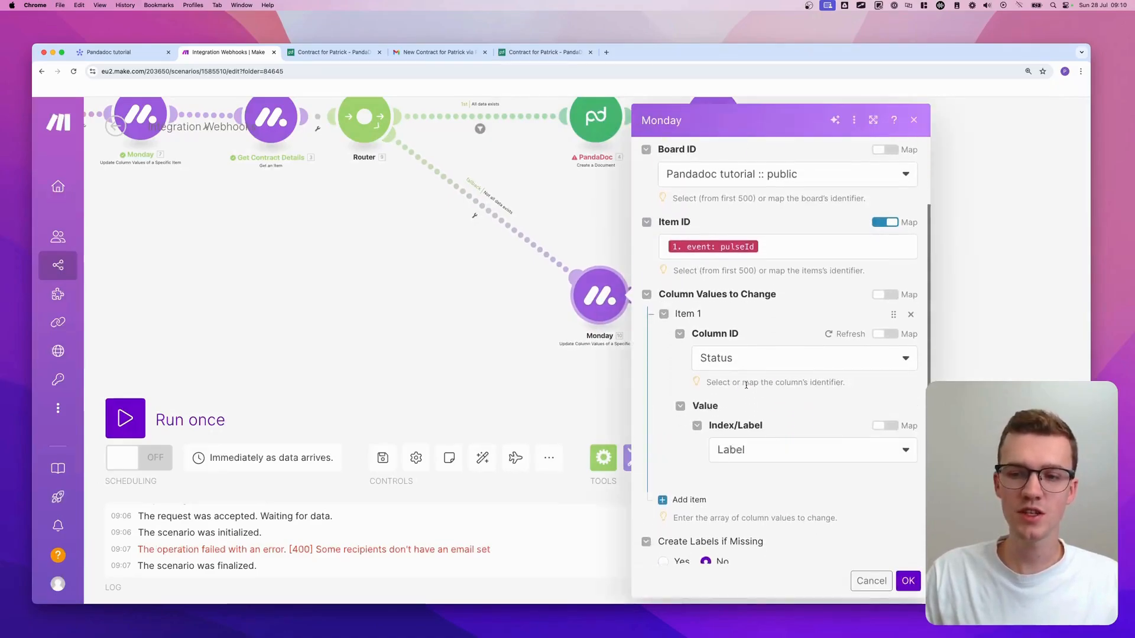
{"action": "scroll", "coordinate": [751, 408], "scroll_direction": "down", "scroll_amount": 2}
{"action": "left_click", "coordinate": [760, 436]}
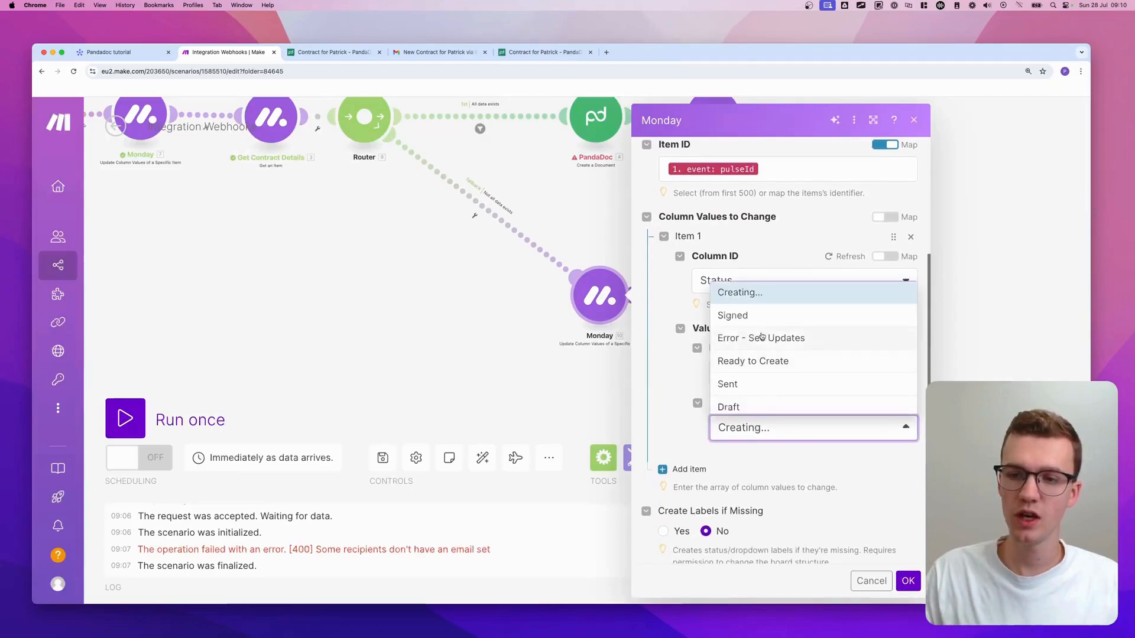
{"action": "left_click", "coordinate": [761, 337]}
{"action": "left_click", "coordinate": [909, 582]}
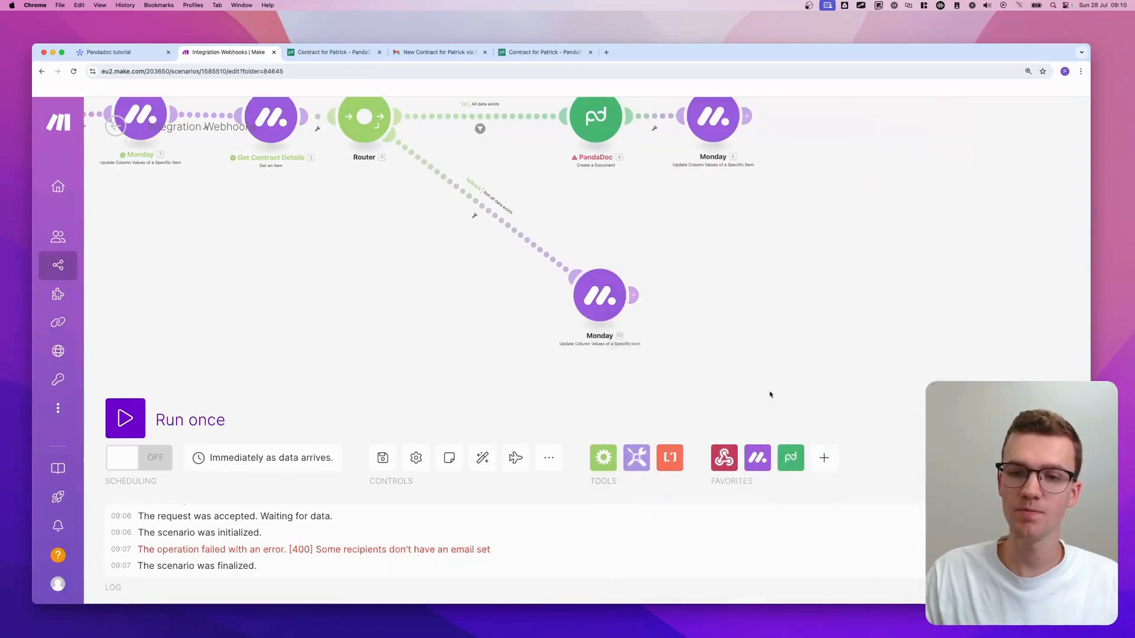
{"action": "left_click", "coordinate": [716, 297]}
- Add a Monday Create an Update module and map the event's pulseId into Item ID
{"action": "type", "text": "monday update"}
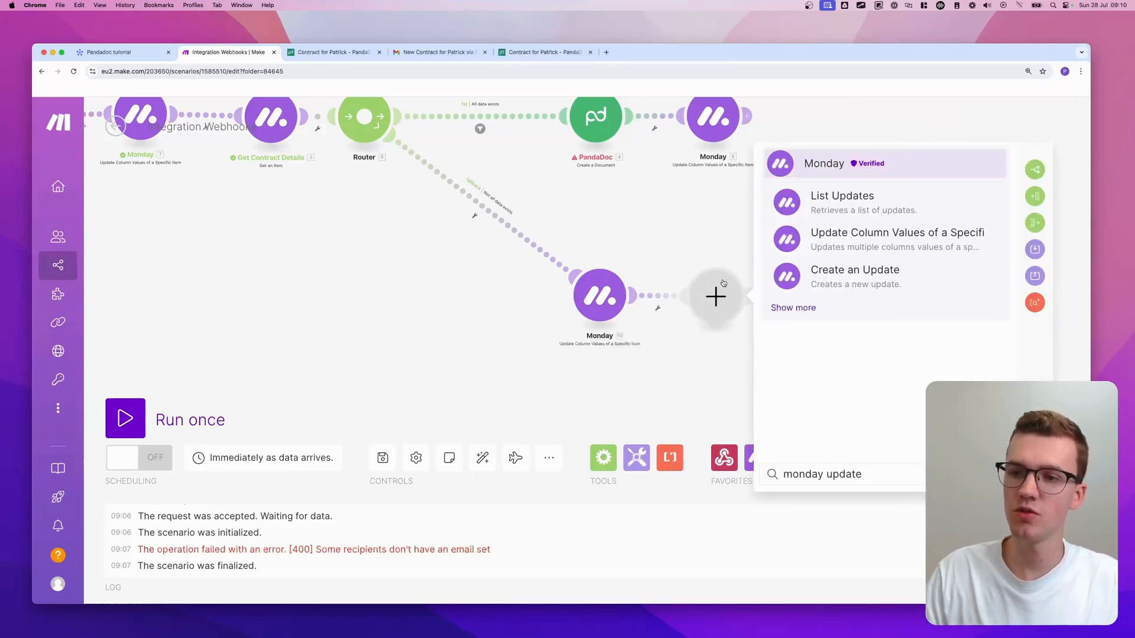
{"action": "left_click", "coordinate": [870, 284]}
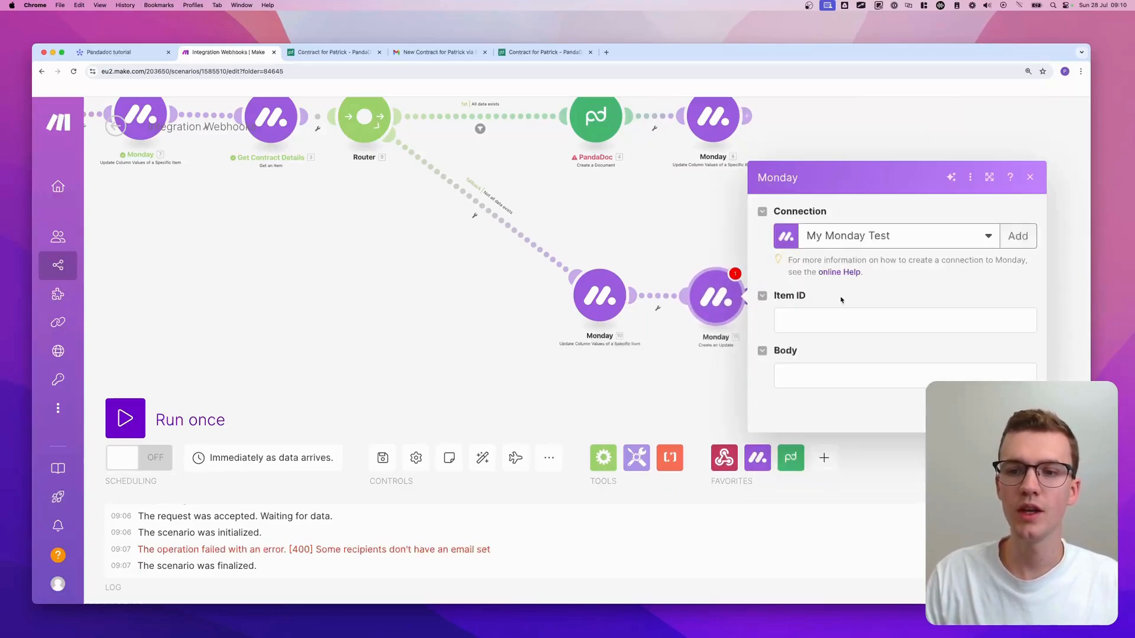
{"action": "left_click", "coordinate": [824, 320]}
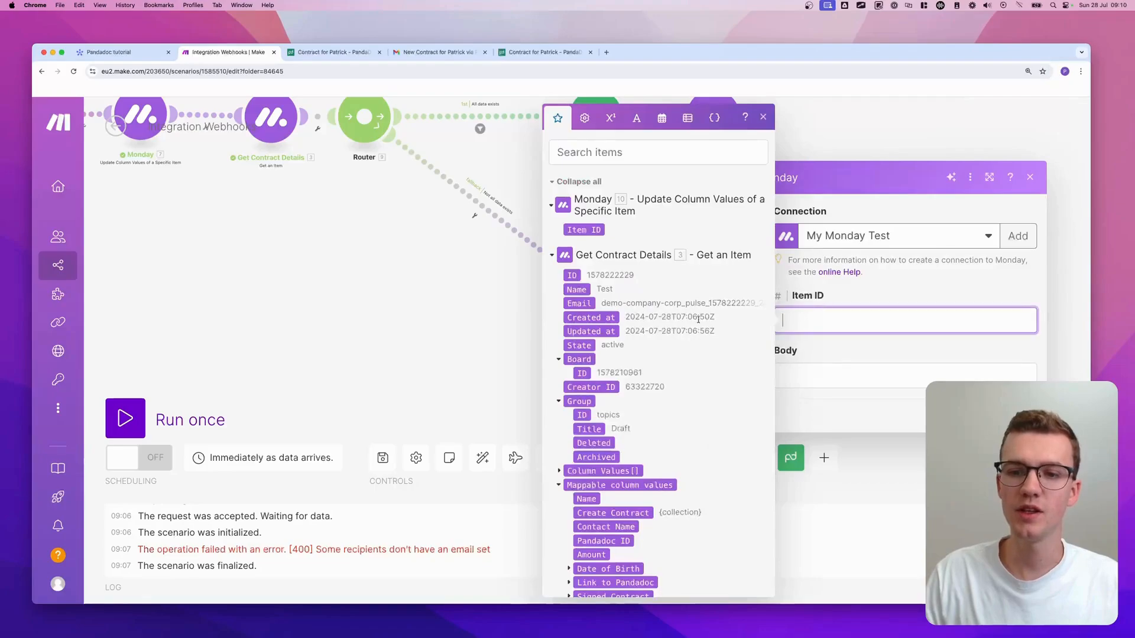
{"action": "left_click", "coordinate": [554, 184]}
{"action": "left_click", "coordinate": [577, 391]}
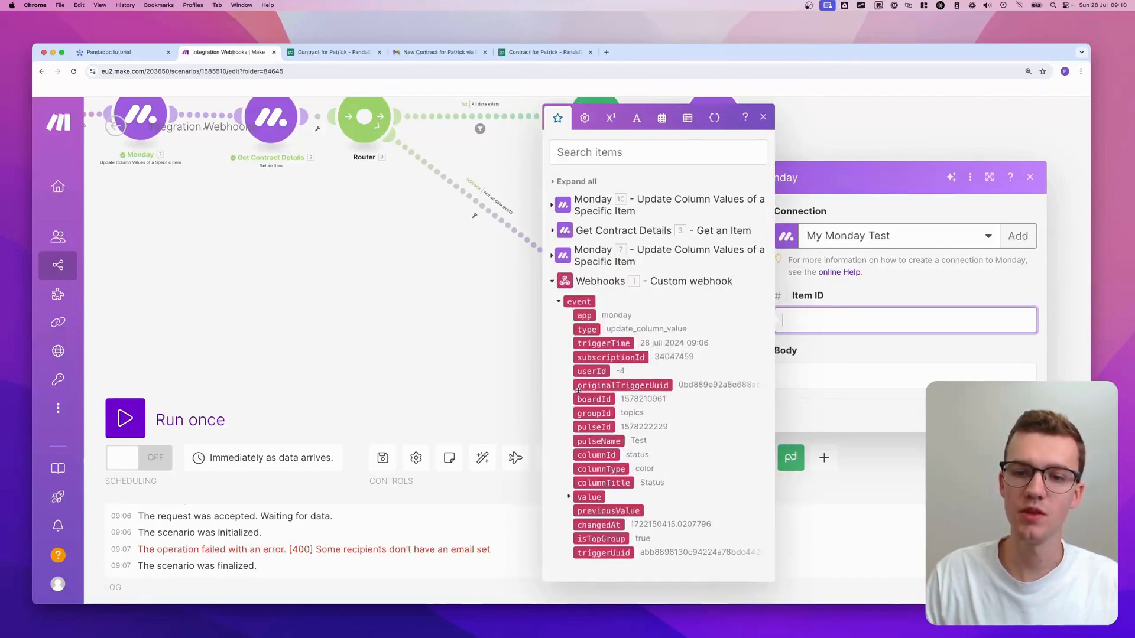
{"action": "left_click", "coordinate": [592, 428]}
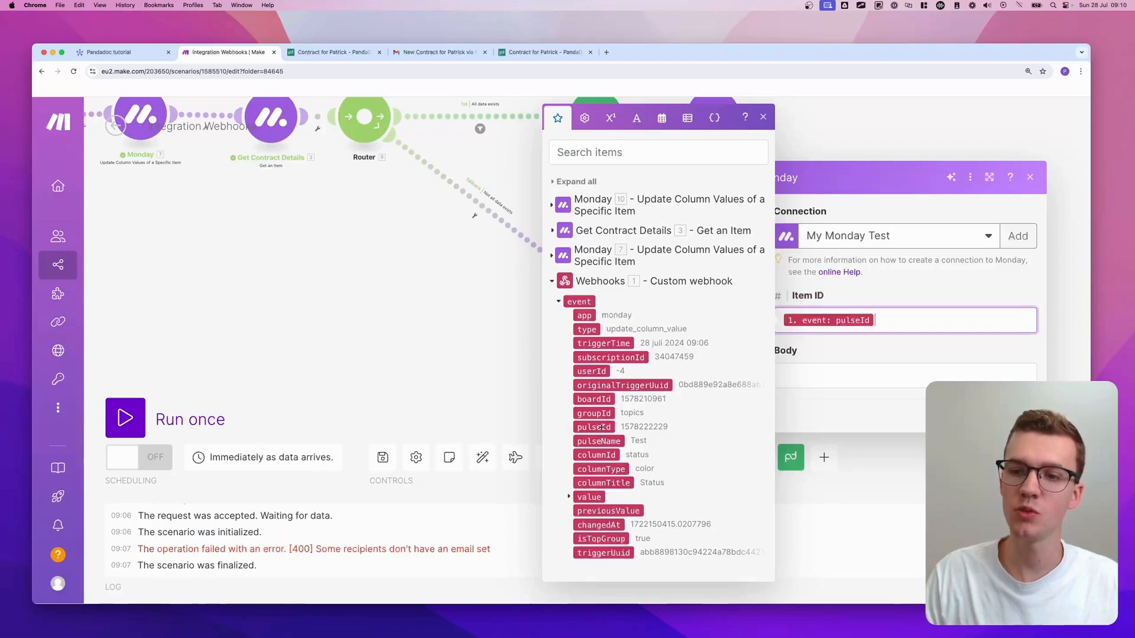
- Start the Body with 'Error. One or more of the following data fields are missing. Please'
{"action": "left_click", "coordinate": [816, 374]}
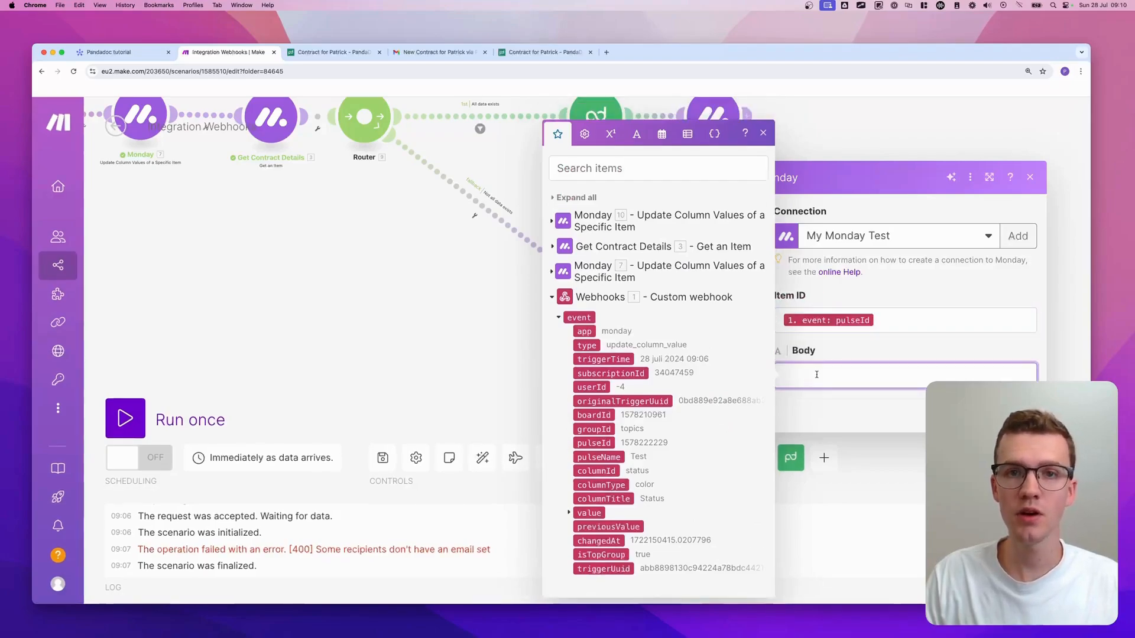
{"action": "type", "text": "Error. "}
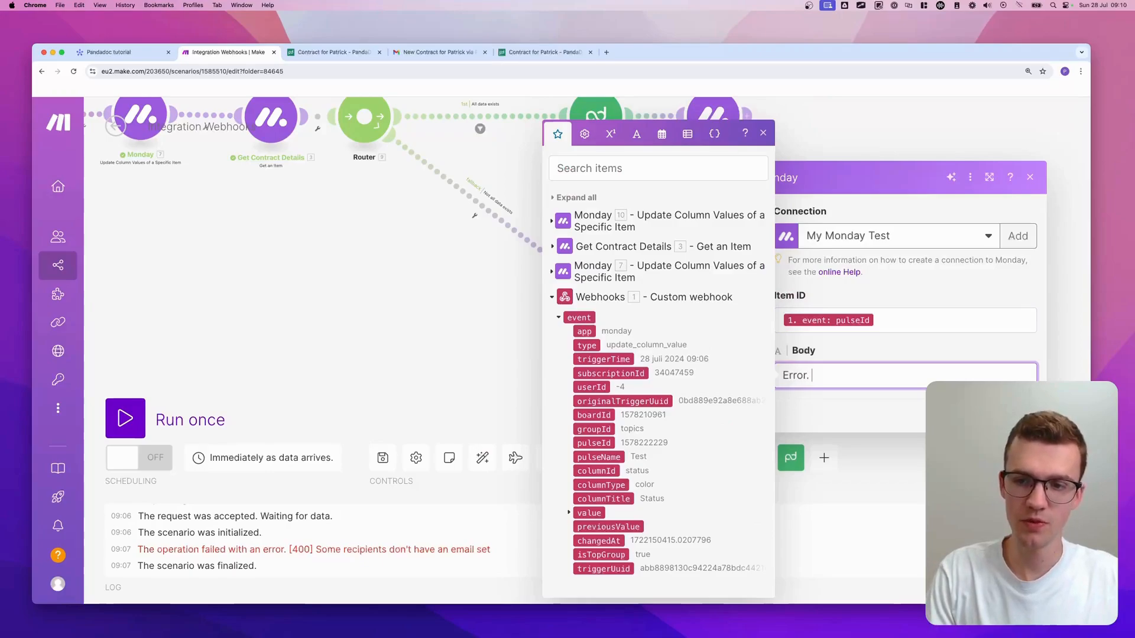
{"action": "type", "text": "One are more"}
{"action": "key", "text": "alt+BackSpace"}
{"action": "key", "text": "alt+BackSpace"}
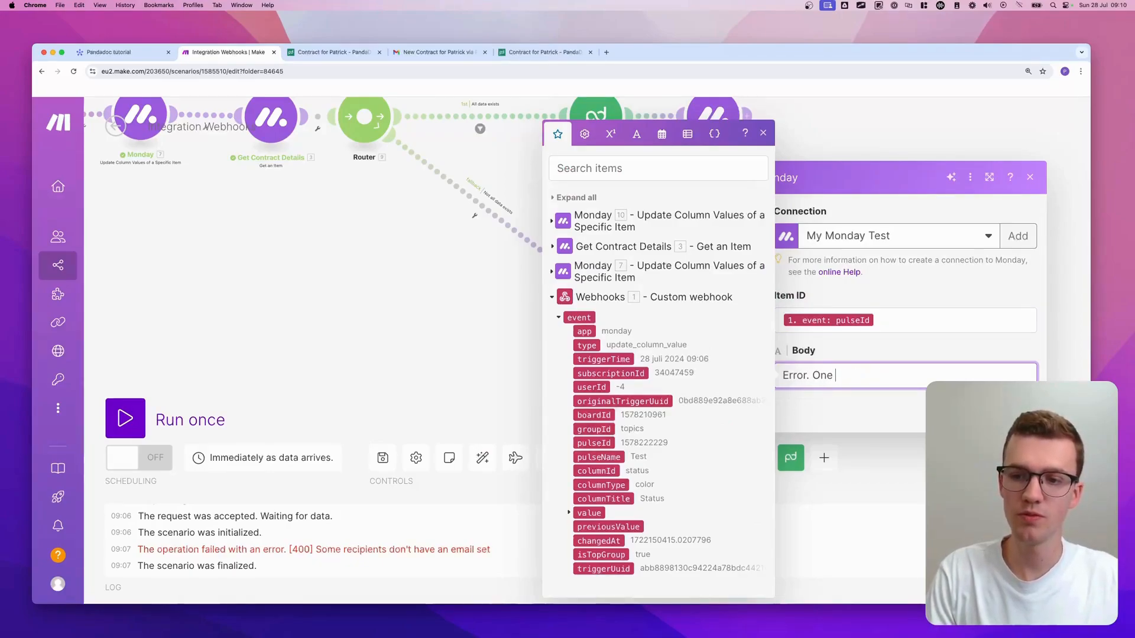
{"action": "type", "text": "or more of the following data fields"}
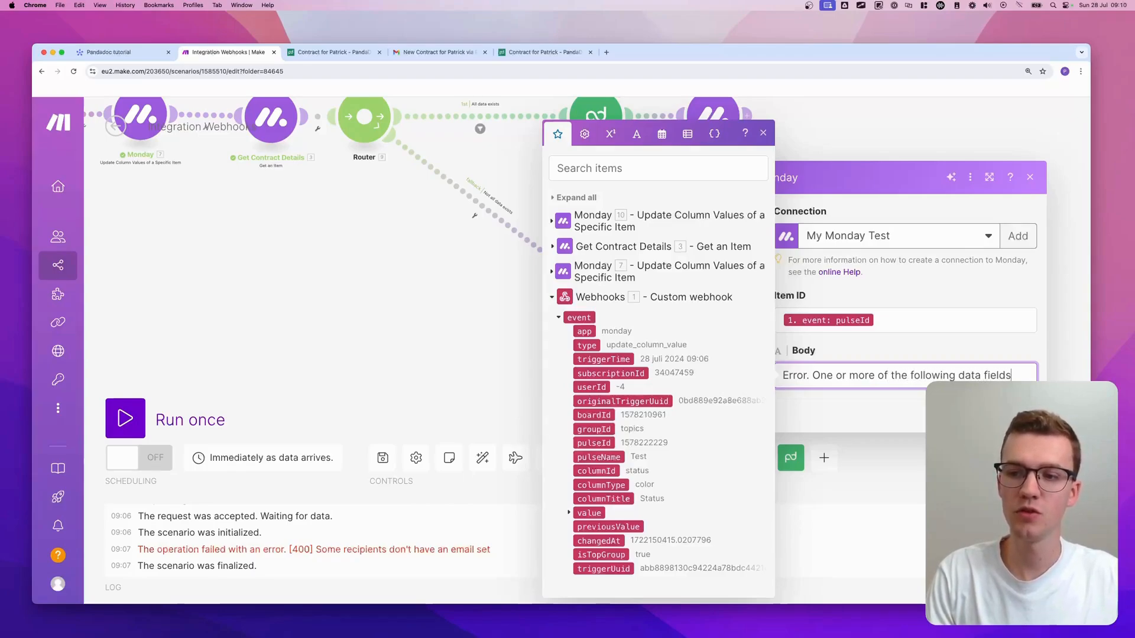
{"action": "type", "text": " are msi"}
{"action": "key", "text": "BackSpace"}
{"action": "key", "text": "BackSpace"}
{"action": "type", "text": "issing."}
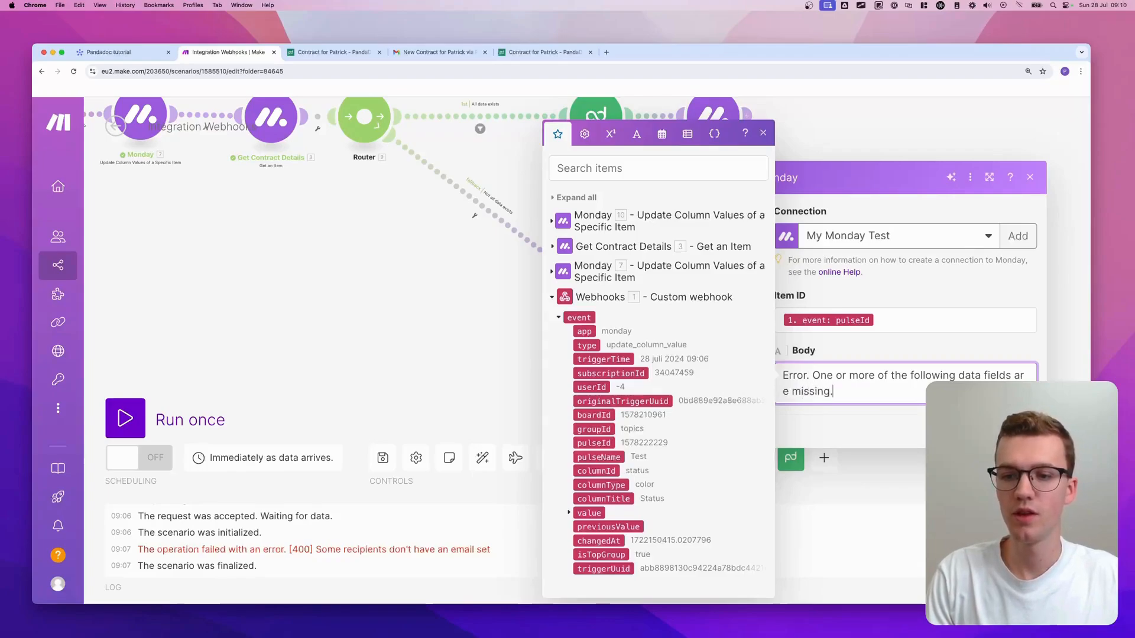
{"action": "key", "text": "Return"}
{"action": "key", "text": "BackSpace"}
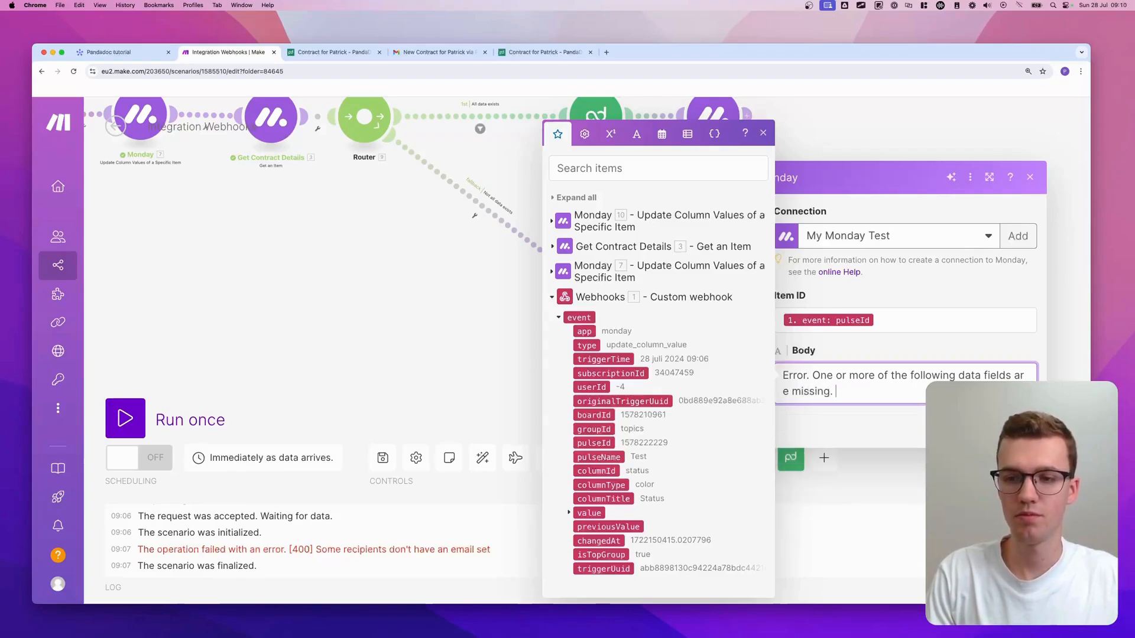
{"action": "type", "text": "Please enter data"}
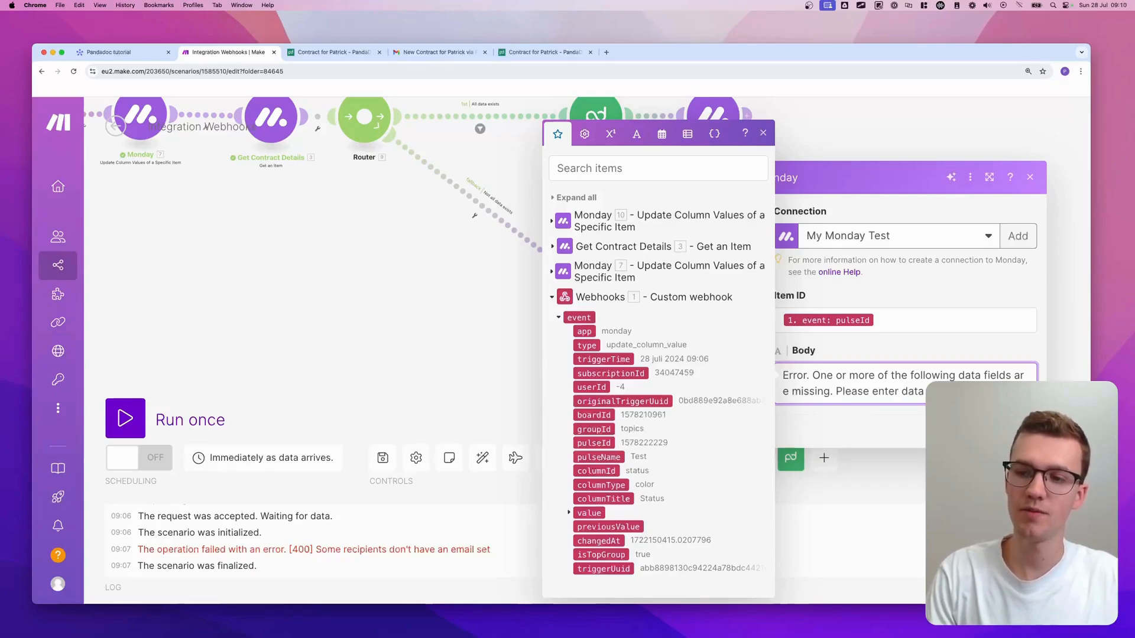
{"action": "key", "text": "Return"}
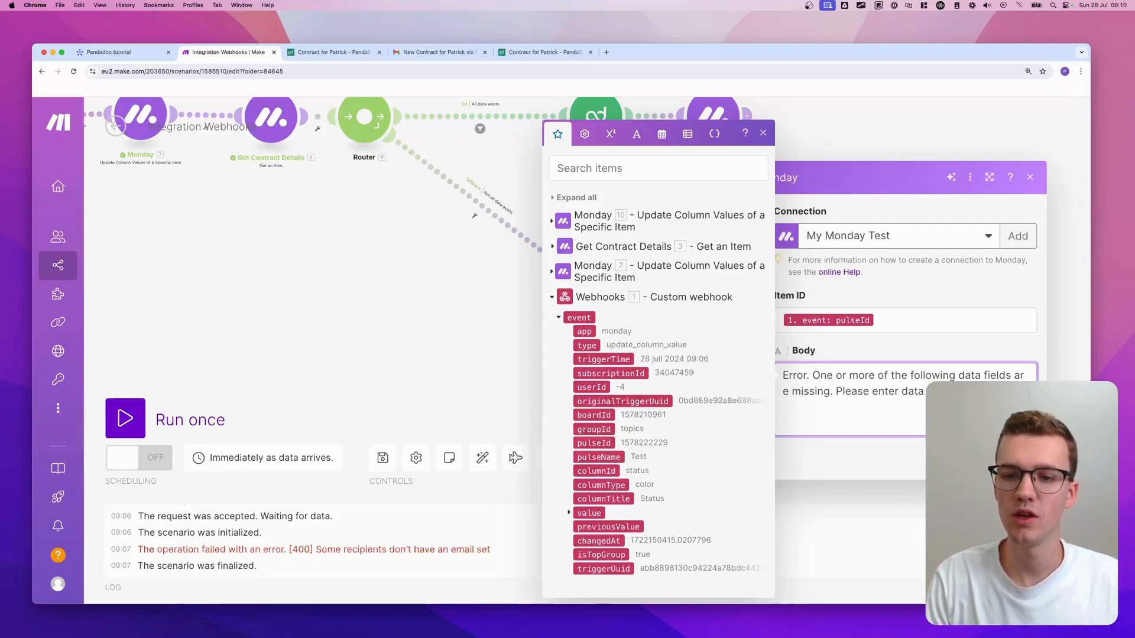
- List the missing fields in the Body: 1. Contact Email, 2. Contact Name, 3. a date-of-birth entry
{"action": "type", "text": "1. Contact E"}
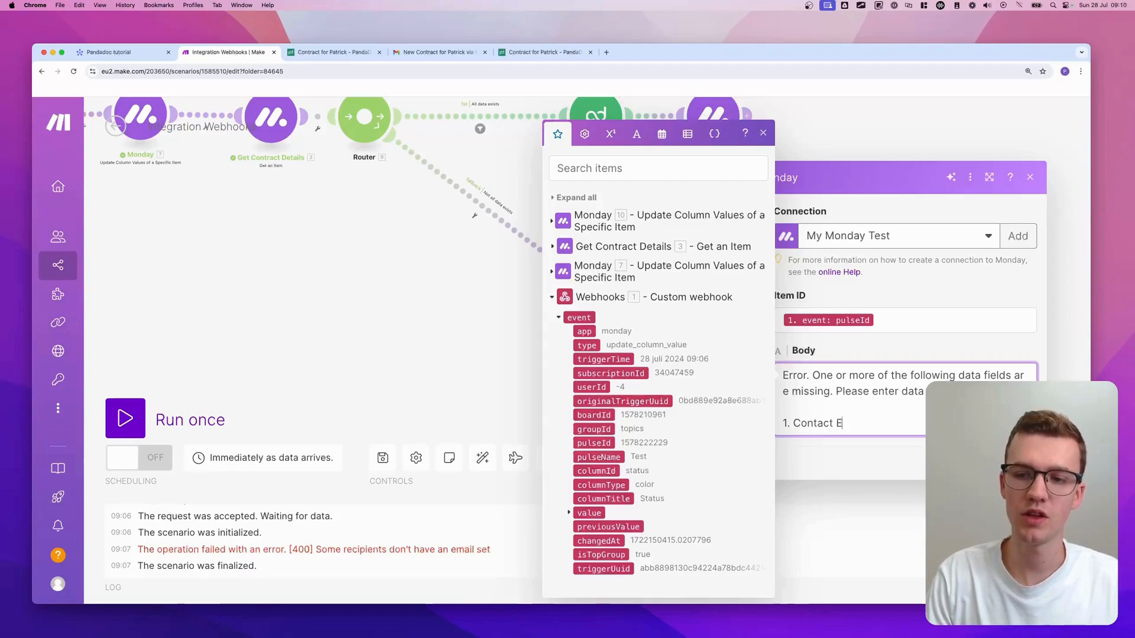
{"action": "type", "text": "mail"}
{"action": "key", "text": "Return"}
{"action": "type", "text": "2. C"}
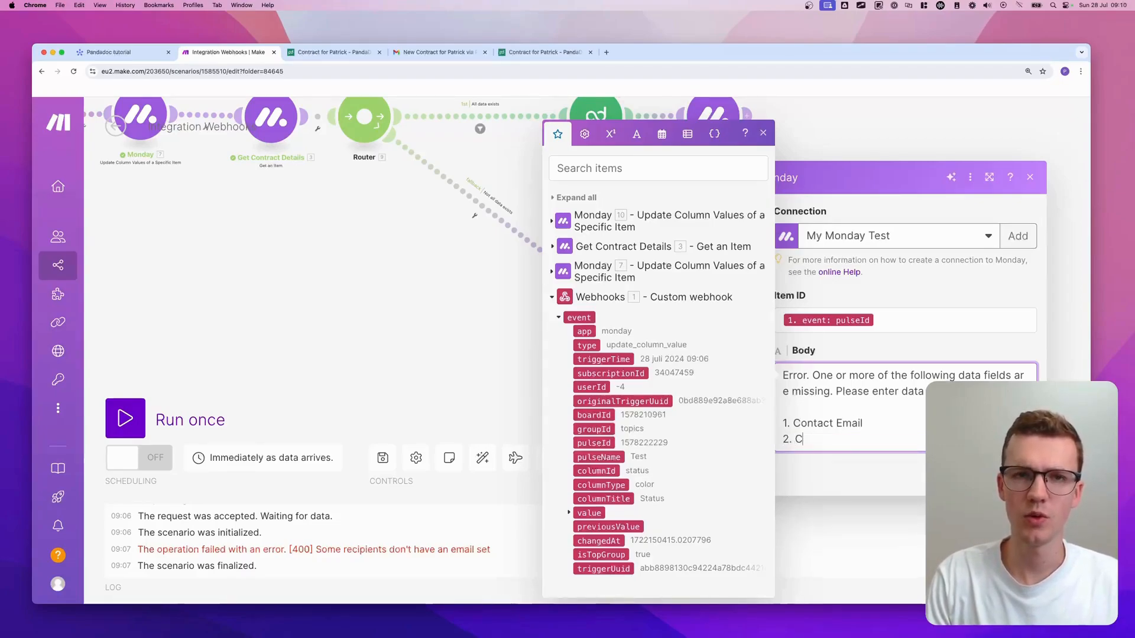
{"action": "type", "text": "ontact Name"}
{"action": "key", "text": "Return"}
{"action": "type", "text": "3. "}
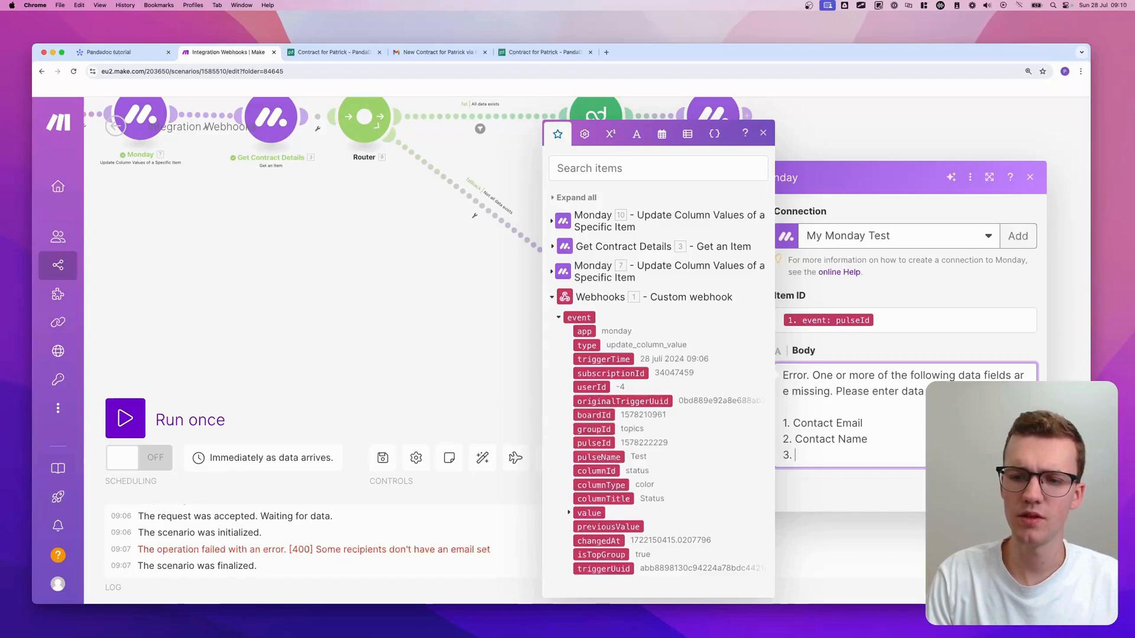
{"action": "type", "text": "Date of Brith"}
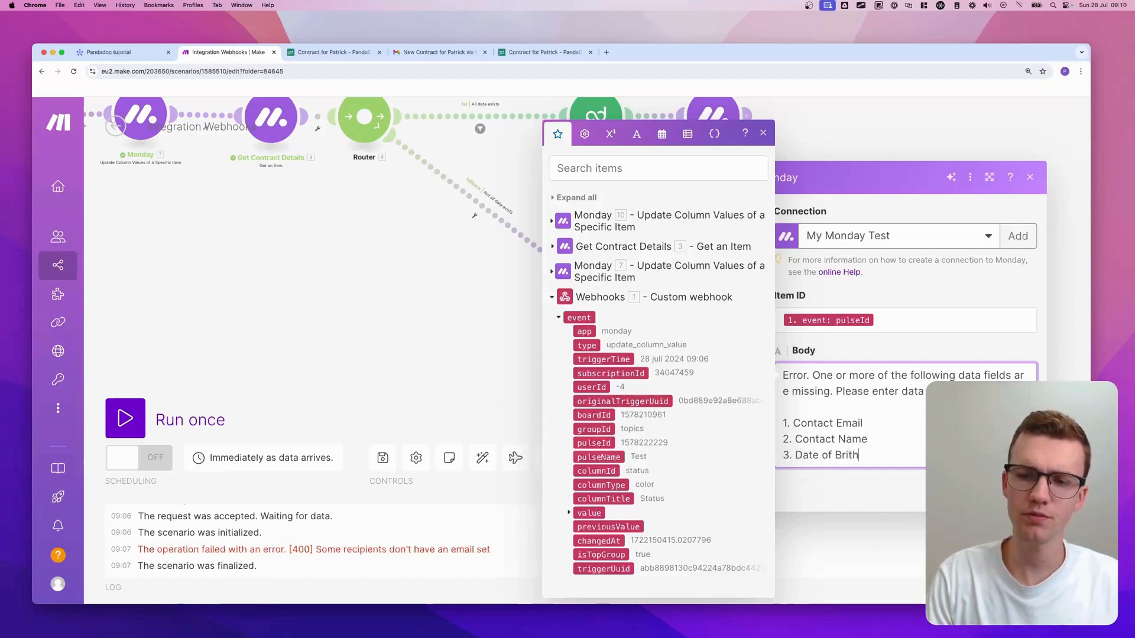
{"action": "key", "text": "BackSpace"}
{"action": "key", "text": "BackSpace"}
{"action": "key", "text": "BackSpace"}
{"action": "key", "text": "BackSpace"}
{"action": "key", "text": "BackSpace"}
{"action": "type", "text": "bi"}
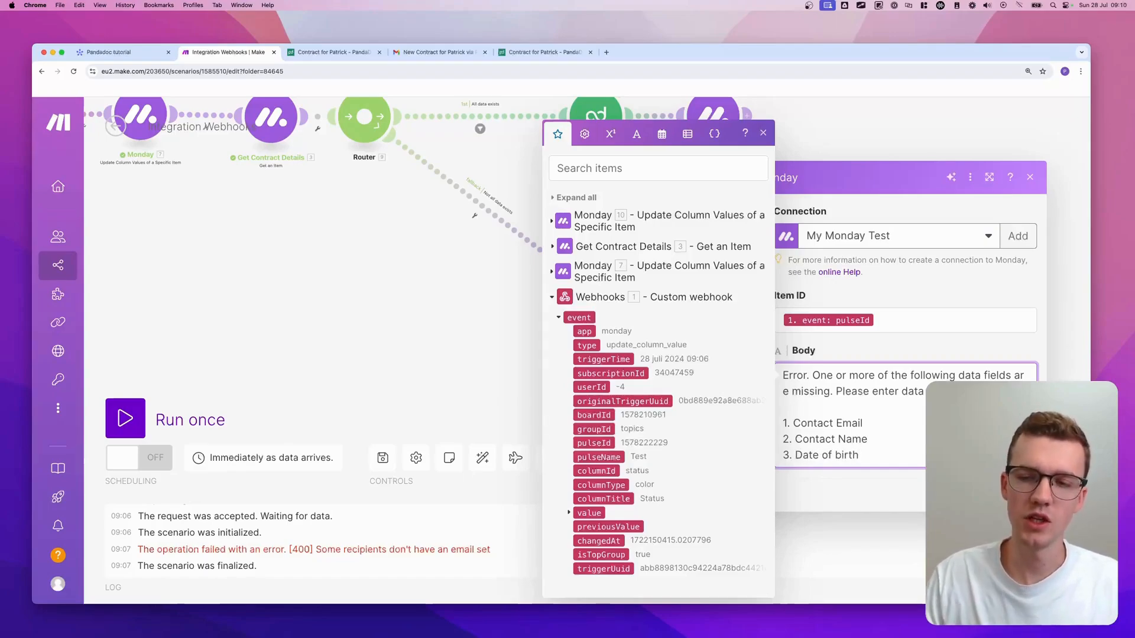
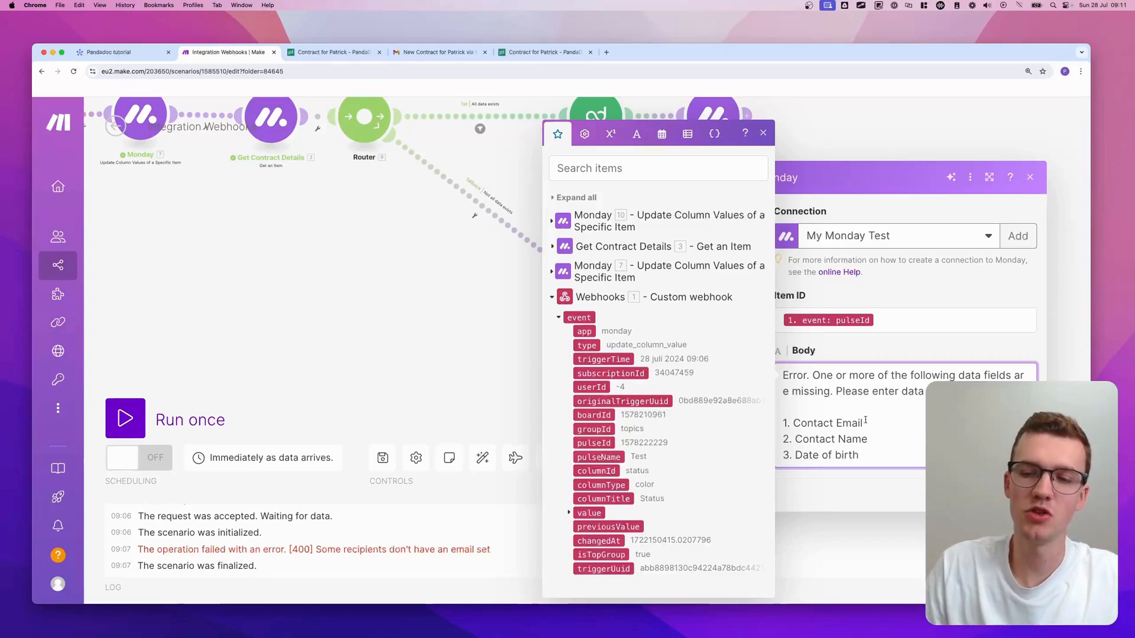
- Insert 'These fields are missing (ddasf)' and 'It's good to kno…' lines above the numbered list in the Body
{"action": "scroll", "coordinate": [863, 408], "scroll_direction": "down", "scroll_amount": 2}
{"action": "key", "text": "Return"}
{"action": "key", "text": "Return"}
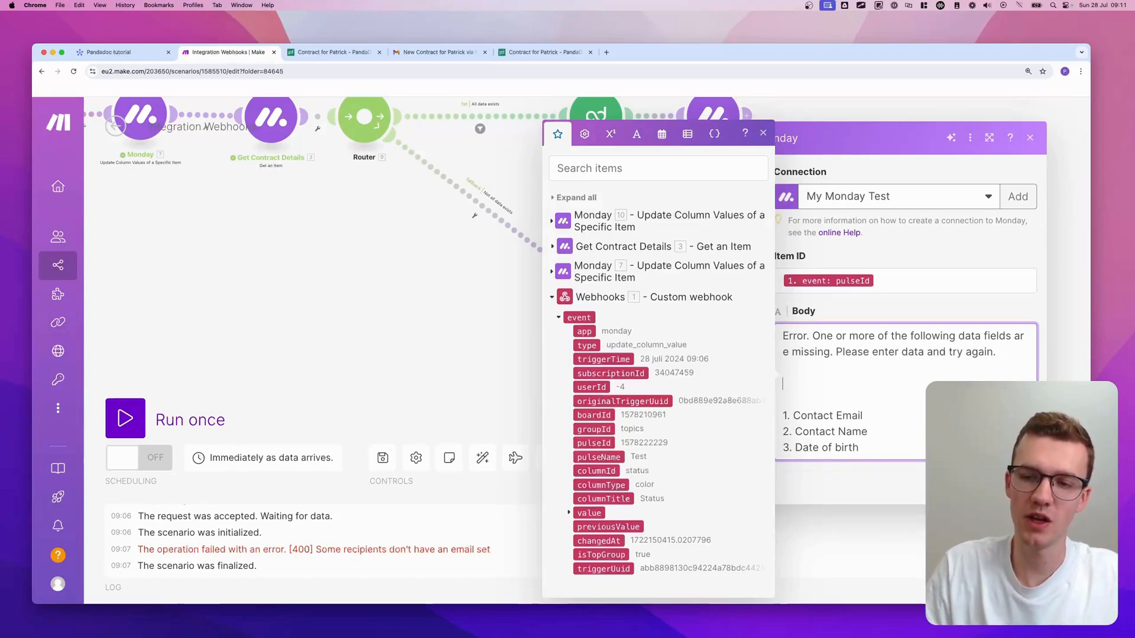
{"action": "type", "text": "fields"}
{"action": "key", "text": "super+BackSpace"}
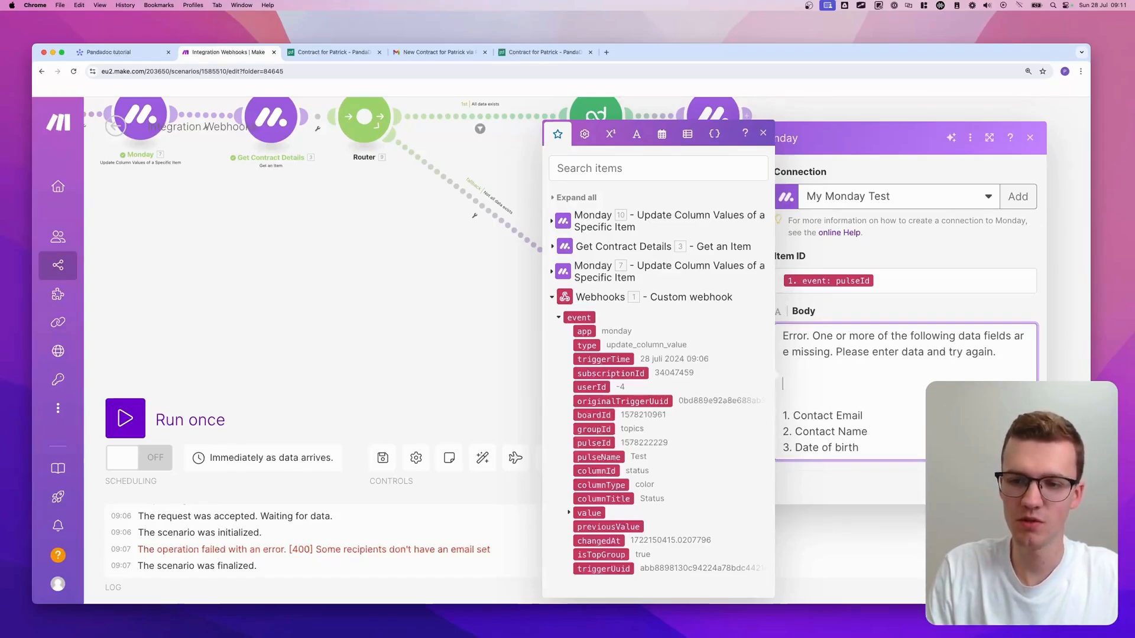
{"action": "type", "text": "These fields are missing ("}
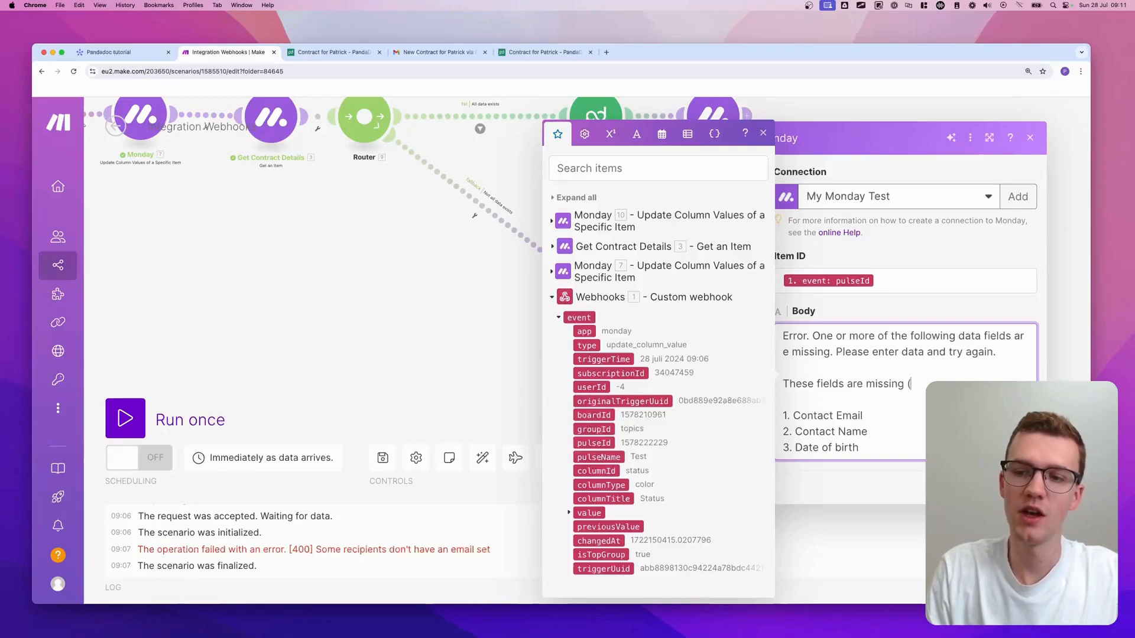
{"action": "type", "text": "ddasf"}
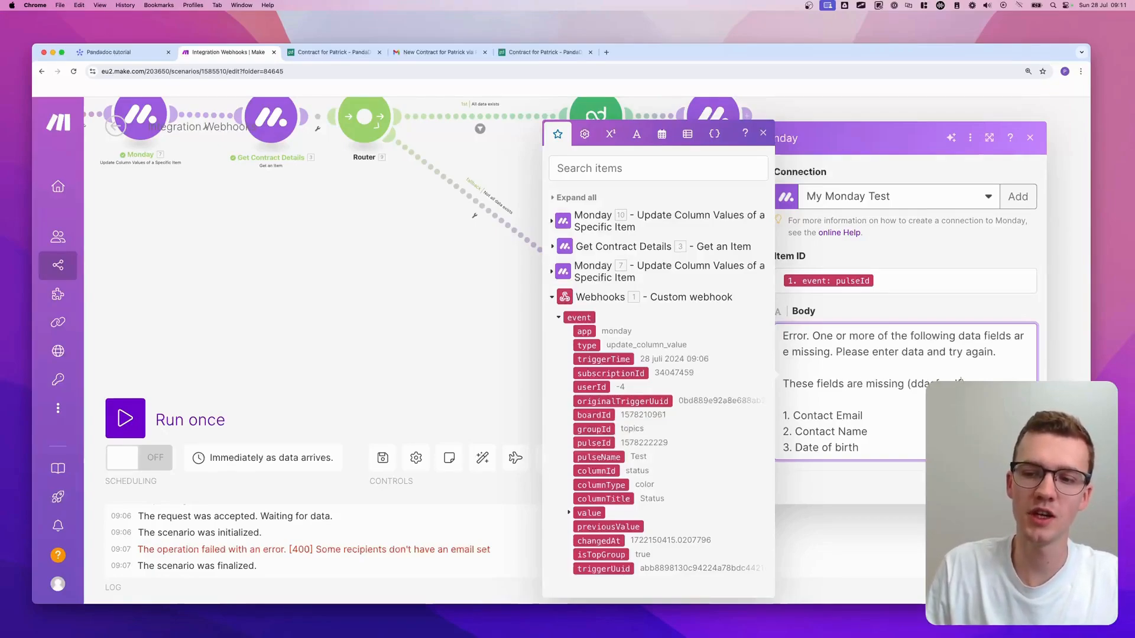
{"action": "key", "text": "Return"}
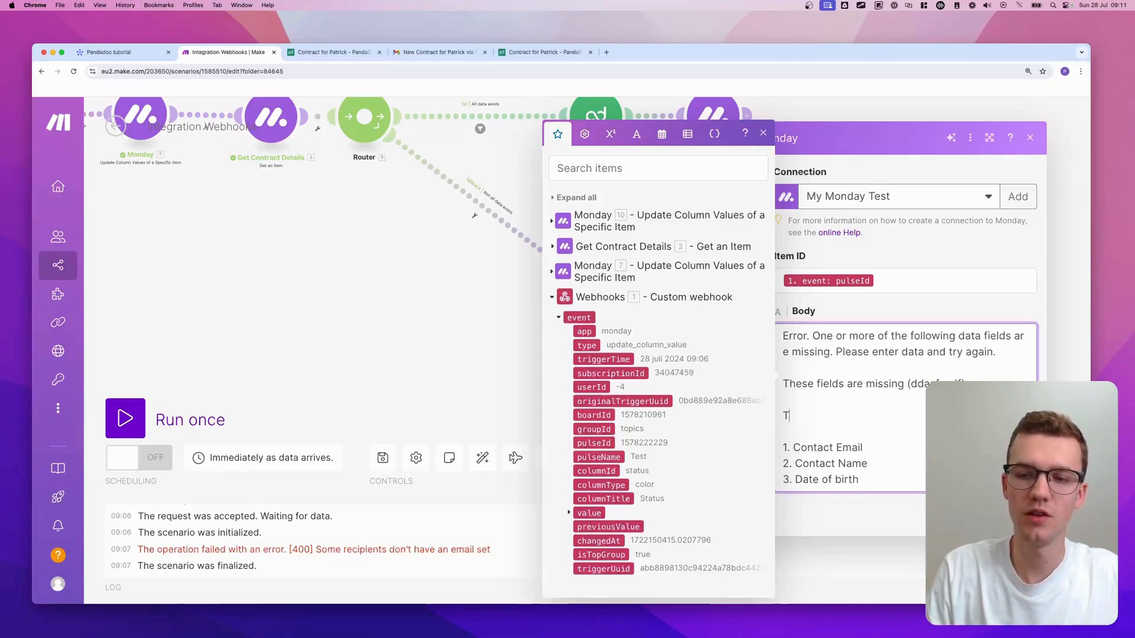
{"action": "key", "text": "BackSpace"}
{"action": "type", "text": "It's good to know that these"}
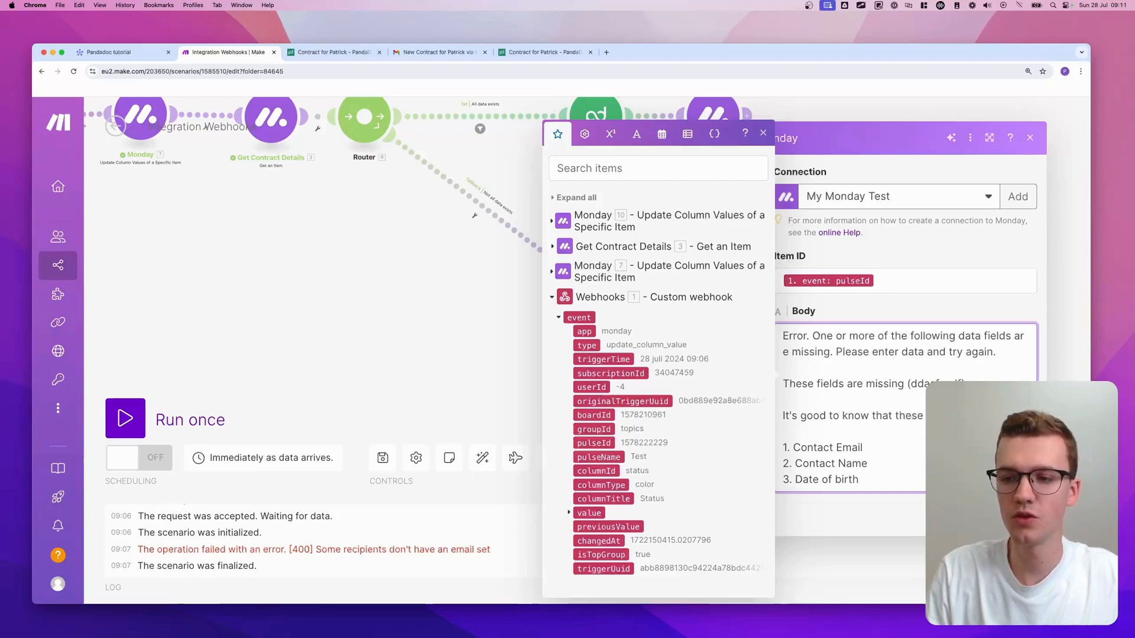
{"action": "key", "text": "Delete"}
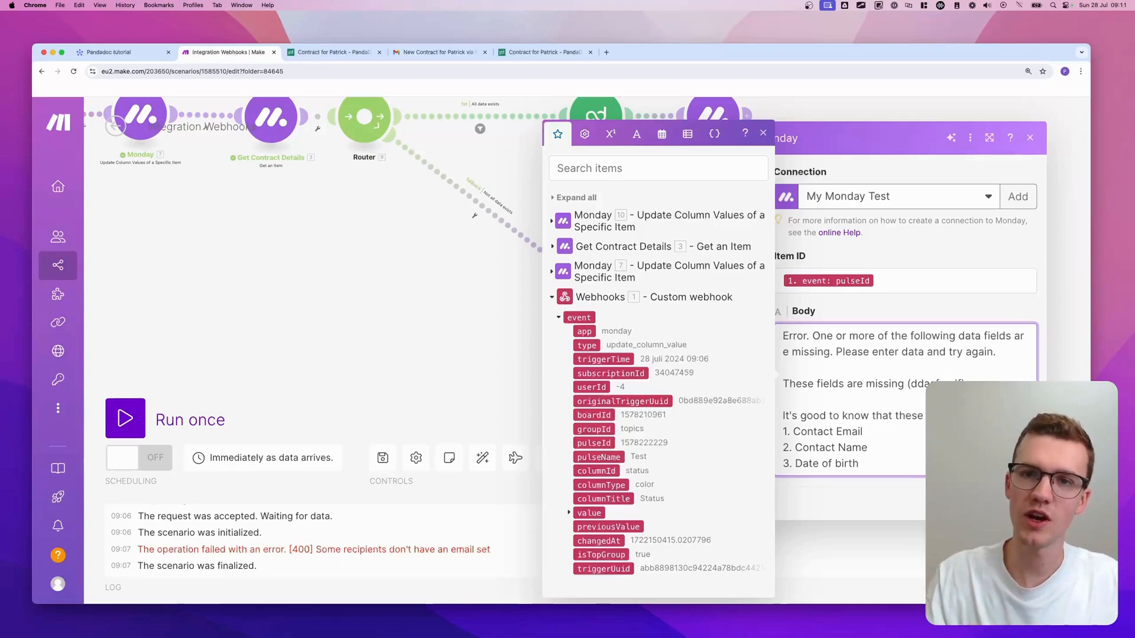
- Close the Monday module, save the scenario and start a single run waiting for data
{"action": "left_click", "coordinate": [1018, 503]}
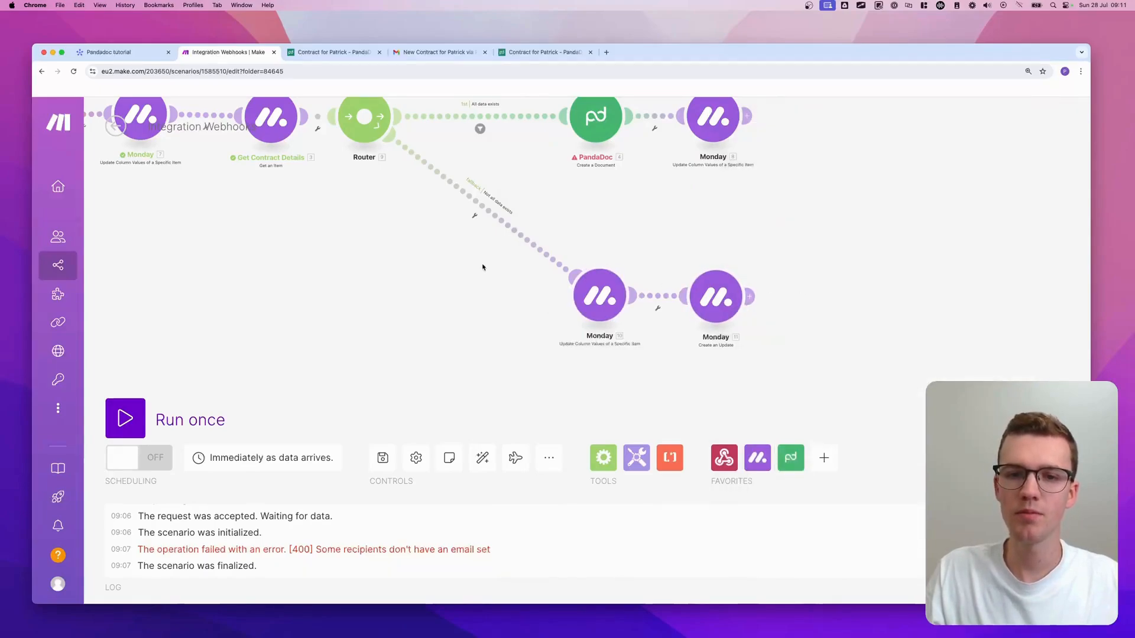
{"action": "left_click_drag", "start_coordinate": [504, 288], "coordinate": [504, 351]}
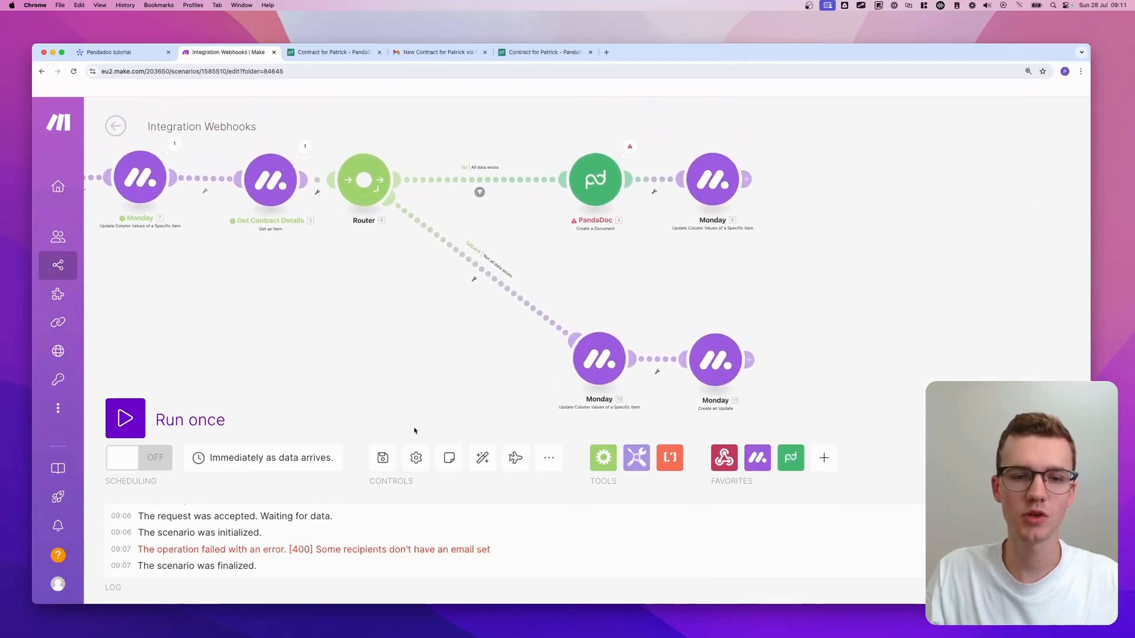
{"action": "left_click", "coordinate": [382, 458]}
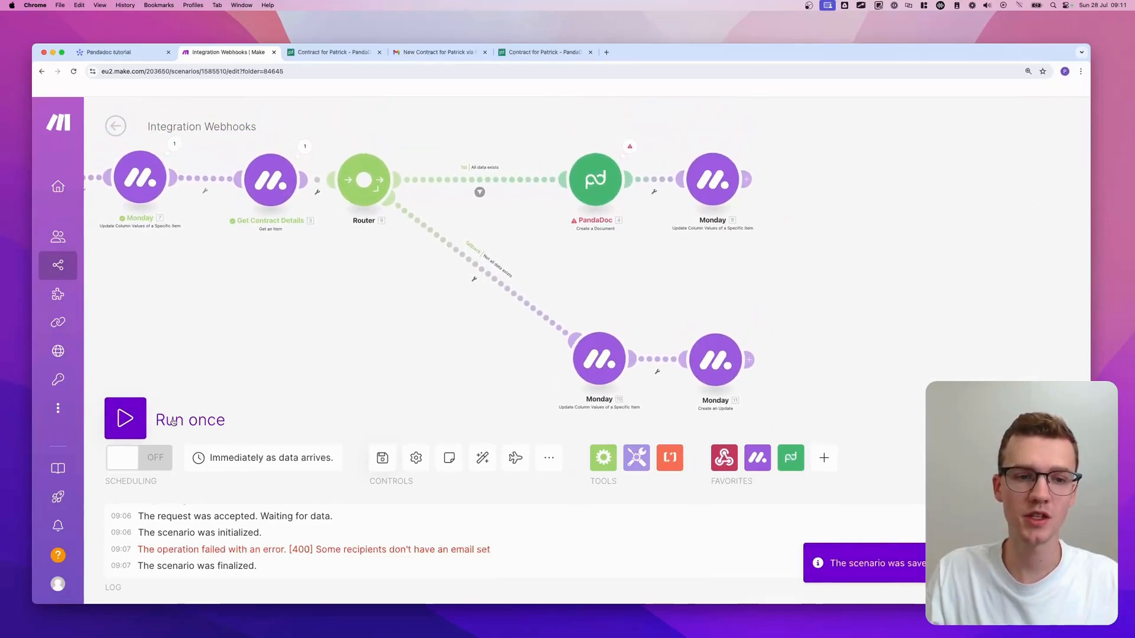
{"action": "left_click", "coordinate": [132, 419]}
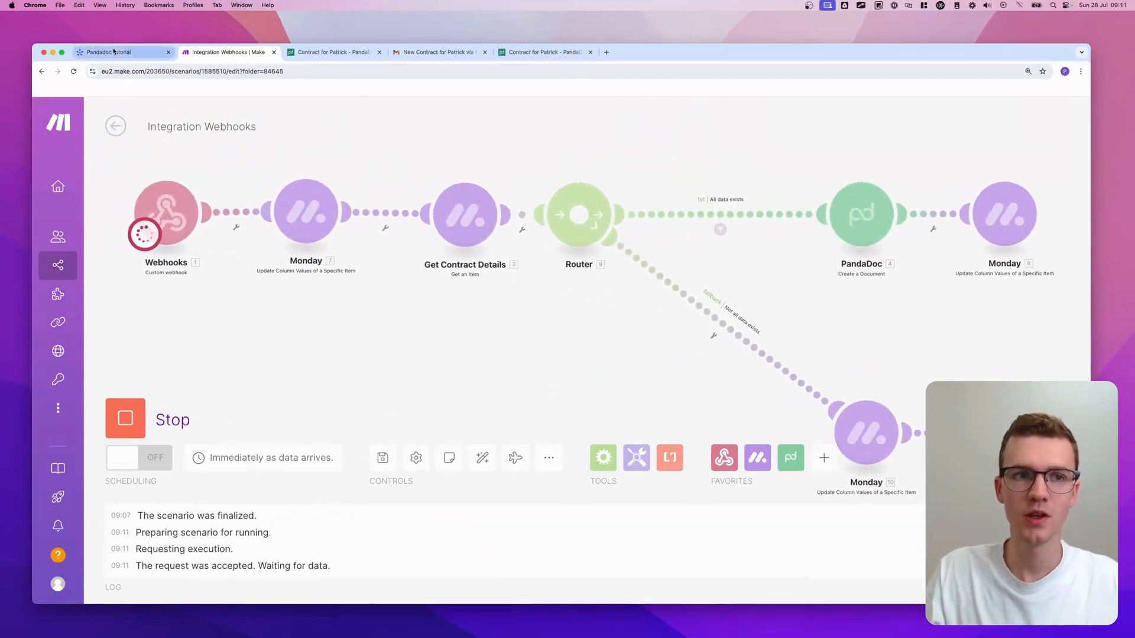
{"action": "left_click", "coordinate": [114, 51]}
- Trigger Create Contract on the Test item and check the scenario's run results
{"action": "left_click", "coordinate": [560, 262]}
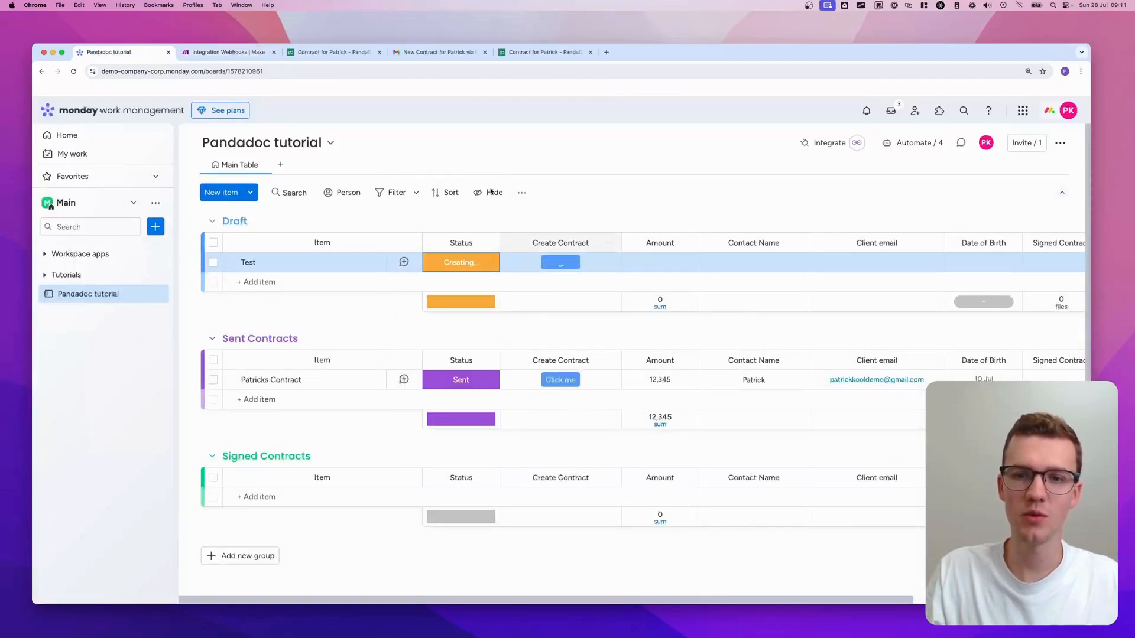
{"action": "left_click", "coordinate": [238, 53]}
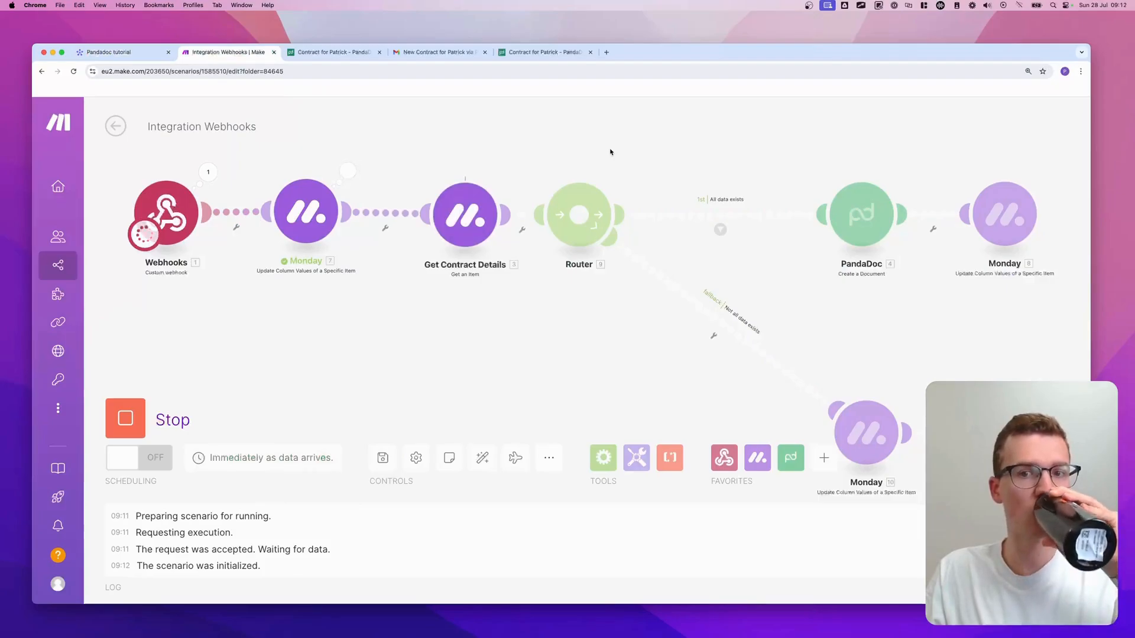
{"action": "left_click_drag", "start_coordinate": [886, 353], "coordinate": [733, 299]}
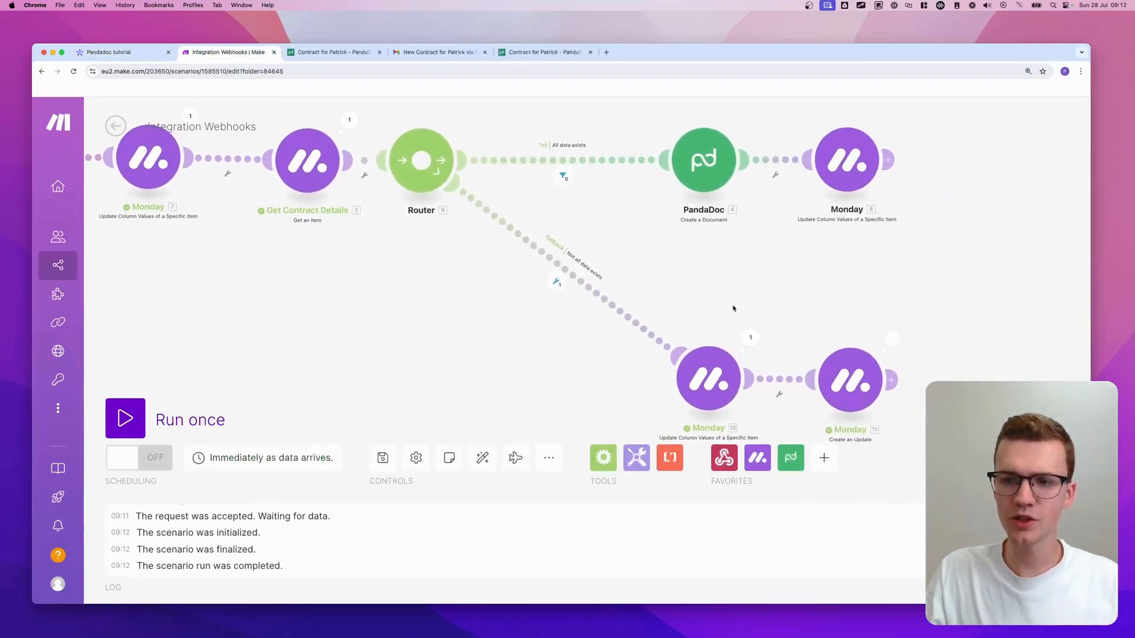
- Read the missing-fields error update posted on the Test item
{"action": "left_click", "coordinate": [108, 53]}
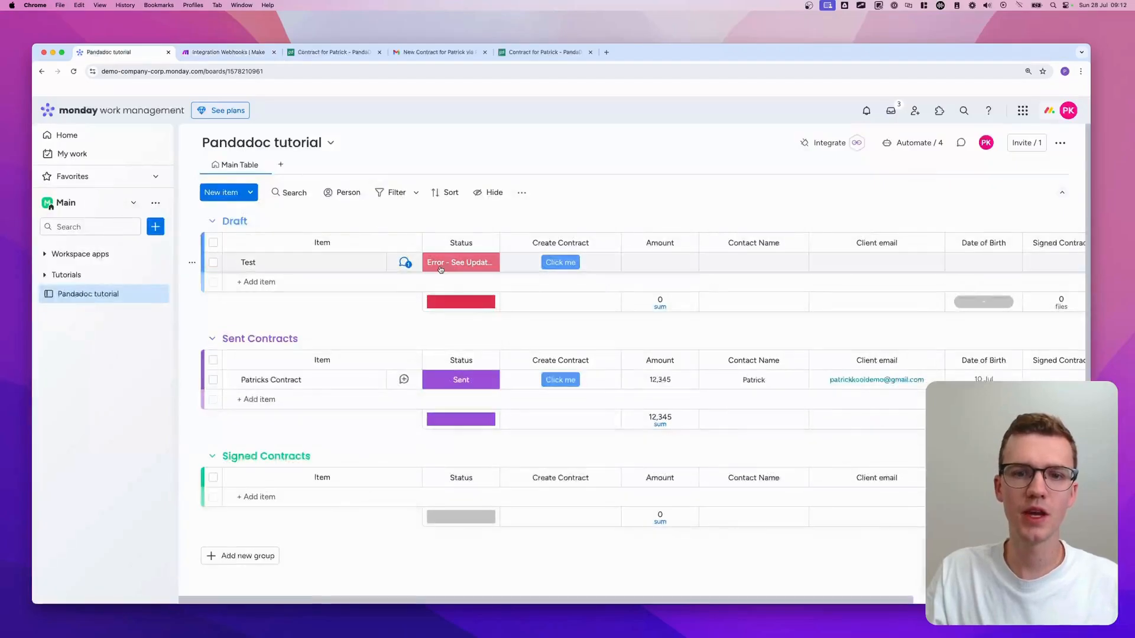
{"action": "left_click", "coordinate": [413, 262]}
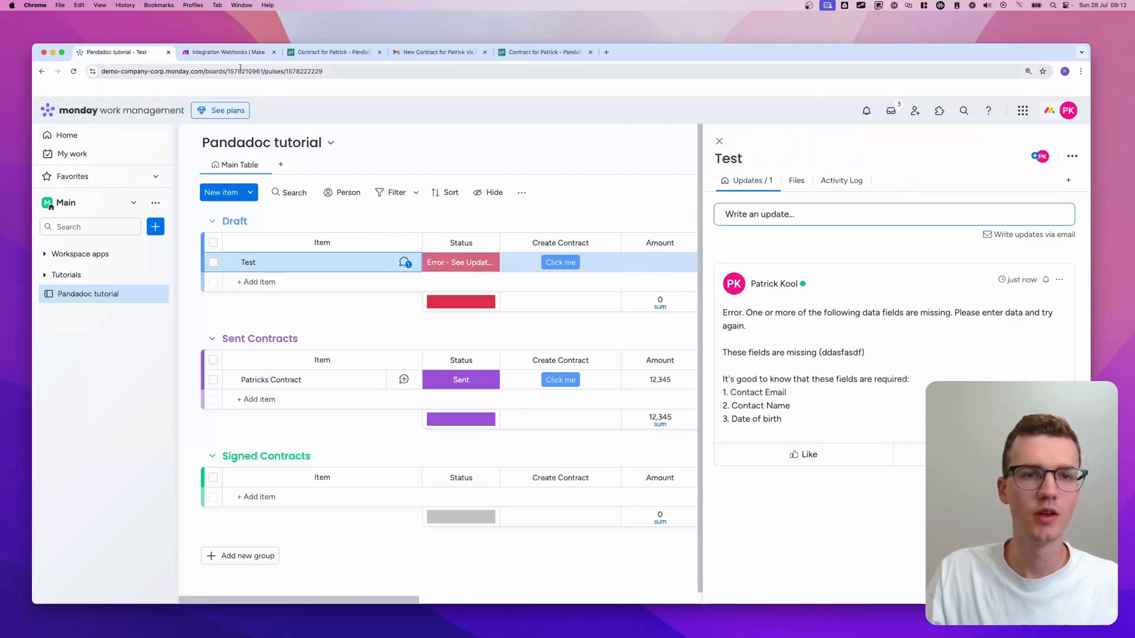
{"action": "left_click", "coordinate": [719, 141]}
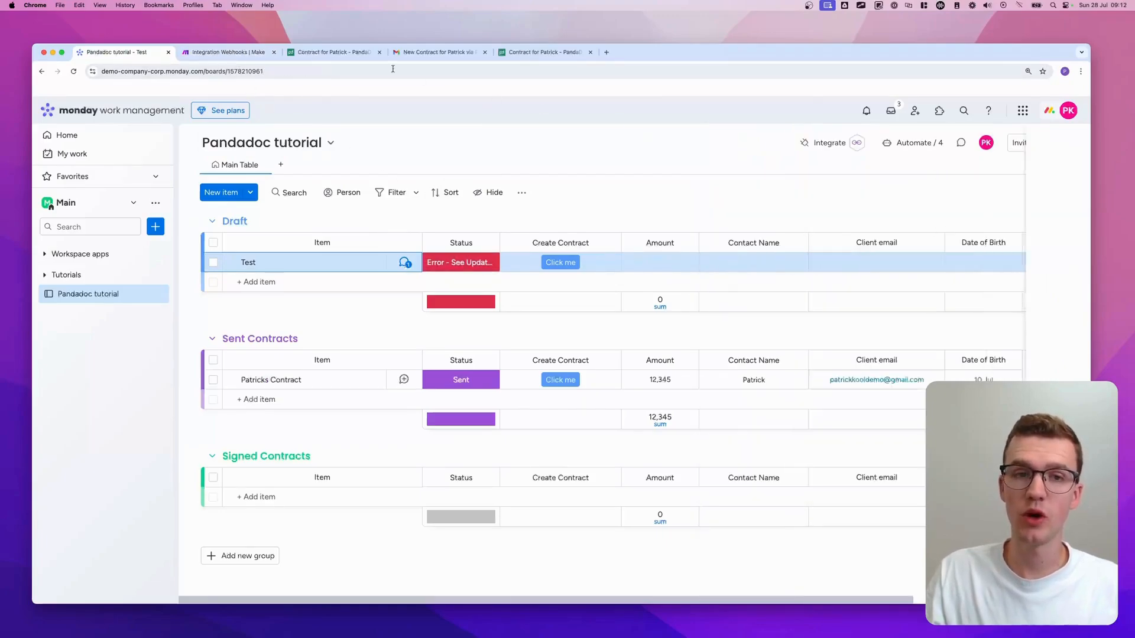
{"action": "left_click", "coordinate": [227, 52]}
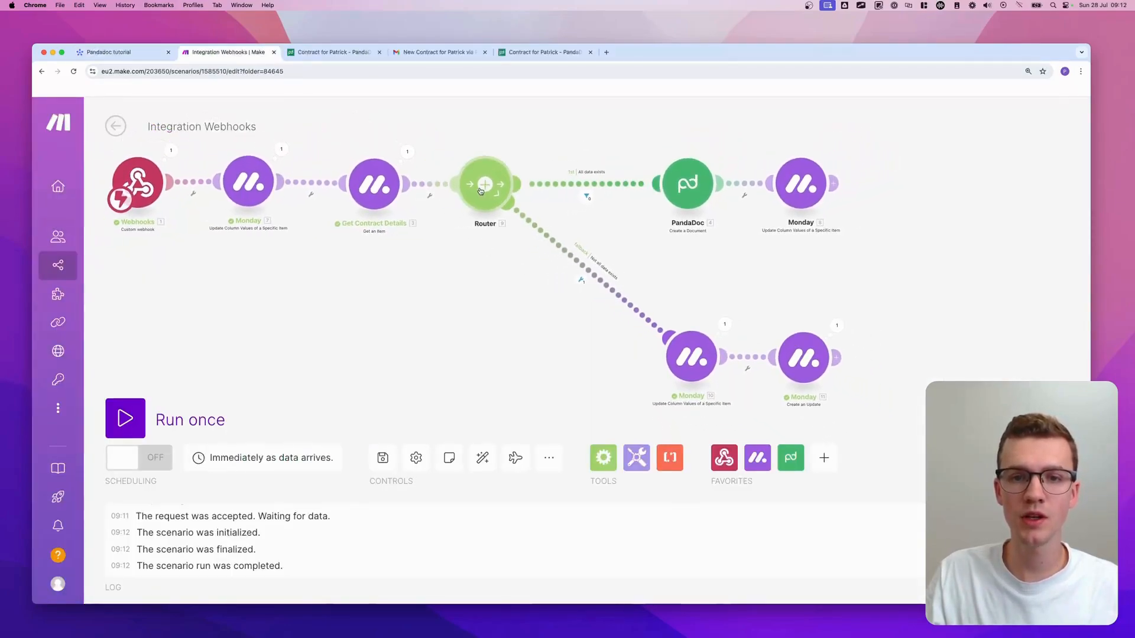
- Save the scenario and retitle it 'Pandadoc Tutorial - Create & Send Contract'
{"action": "left_click", "coordinate": [382, 456]}
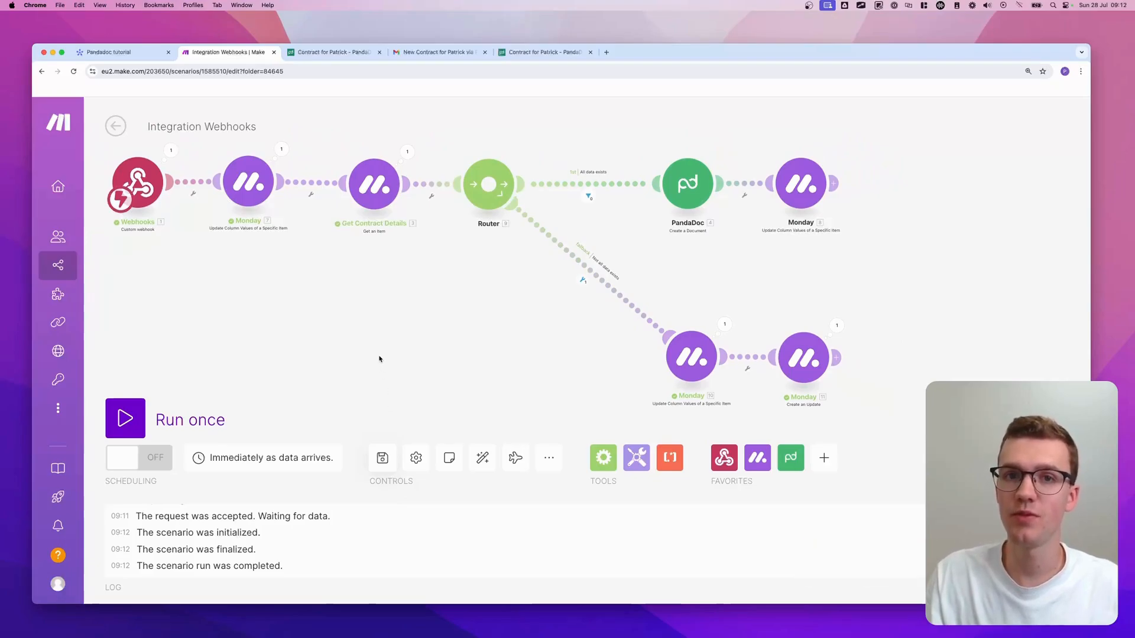
{"action": "scroll", "coordinate": [380, 359], "scroll_direction": "down", "scroll_amount": 2}
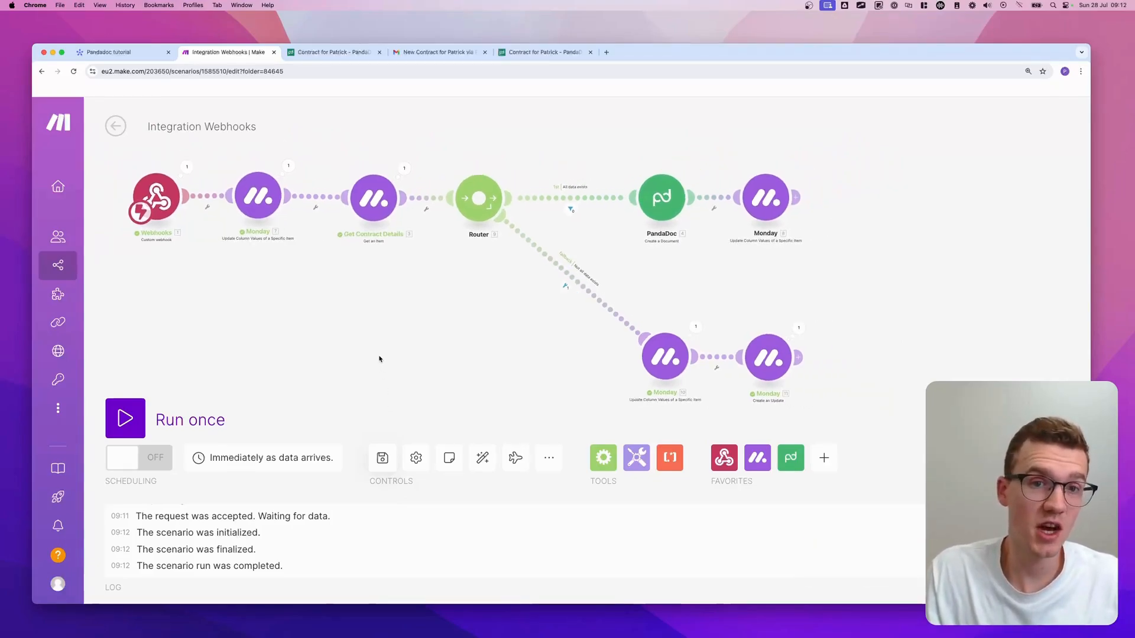
{"action": "left_click", "coordinate": [208, 126]}
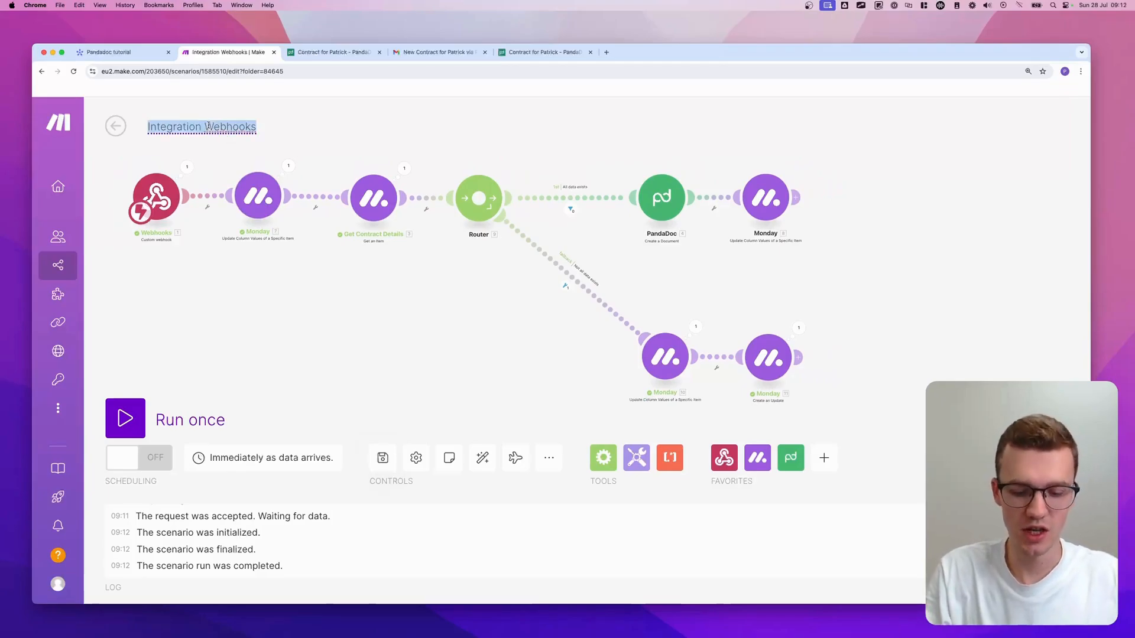
{"action": "type", "text": "Pandado"}
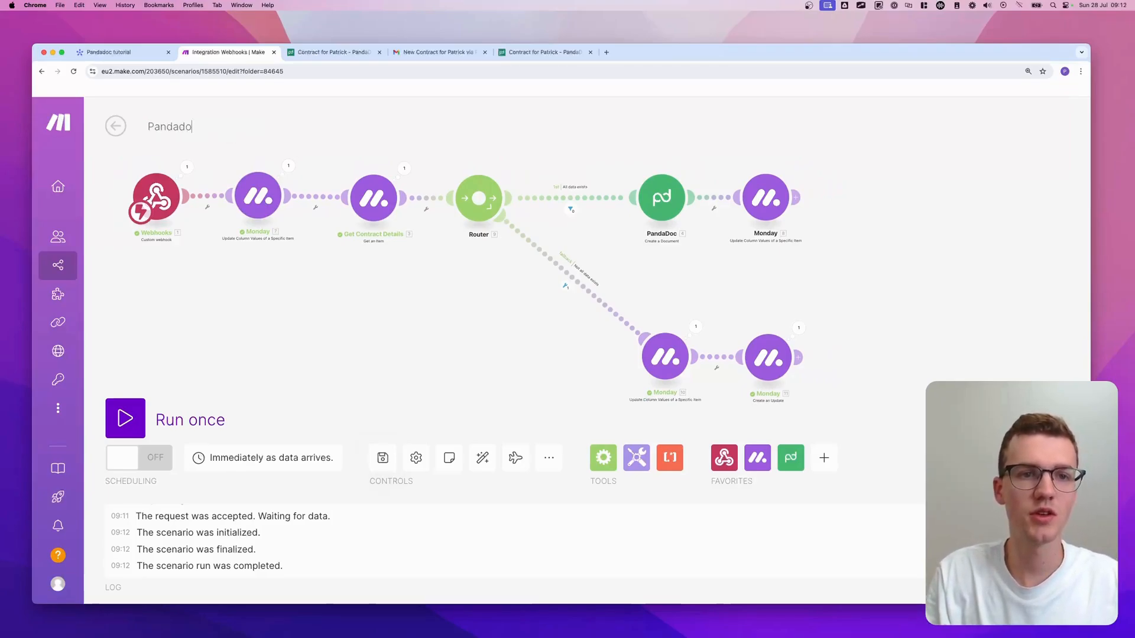
{"action": "type", "text": "c Tutorial -"}
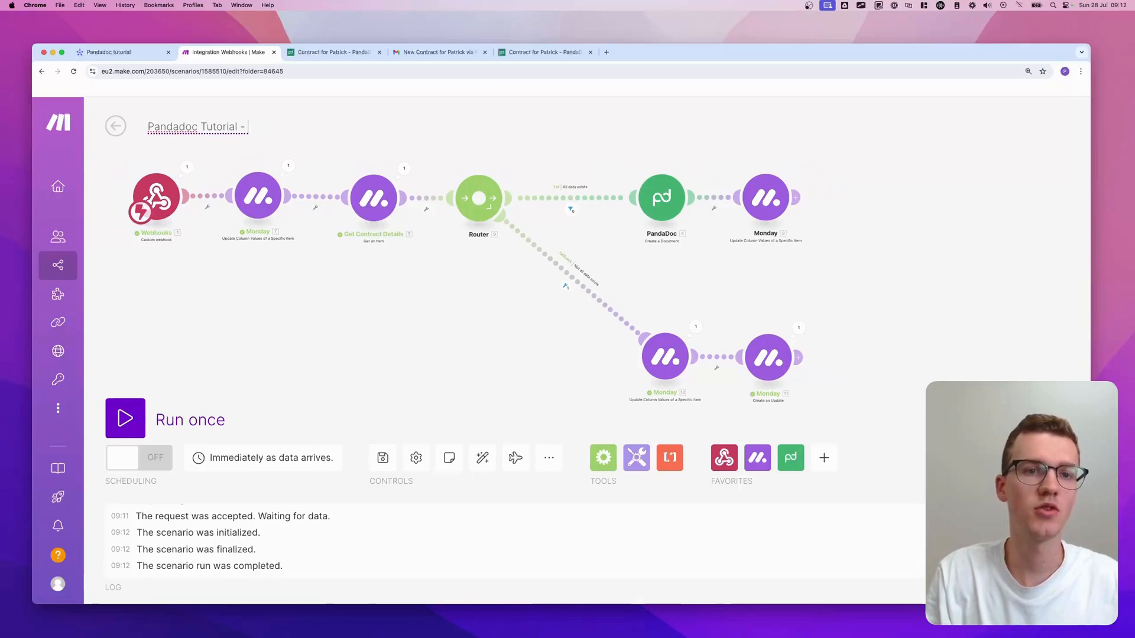
{"action": "type", "text": " Create & Se"}
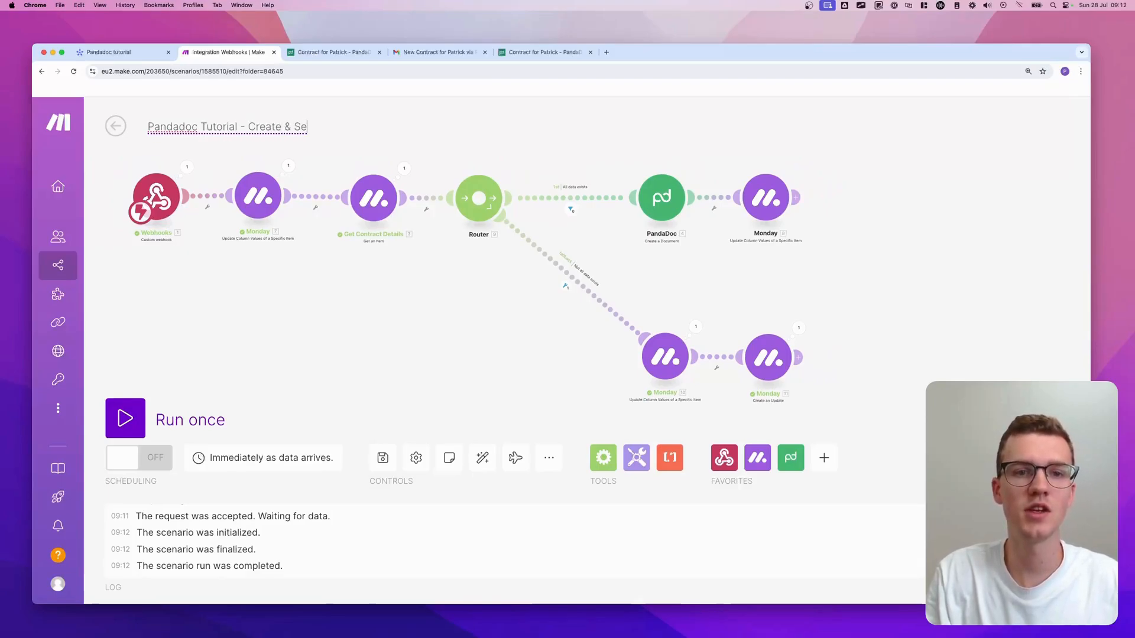
{"action": "type", "text": "nd Contract"}
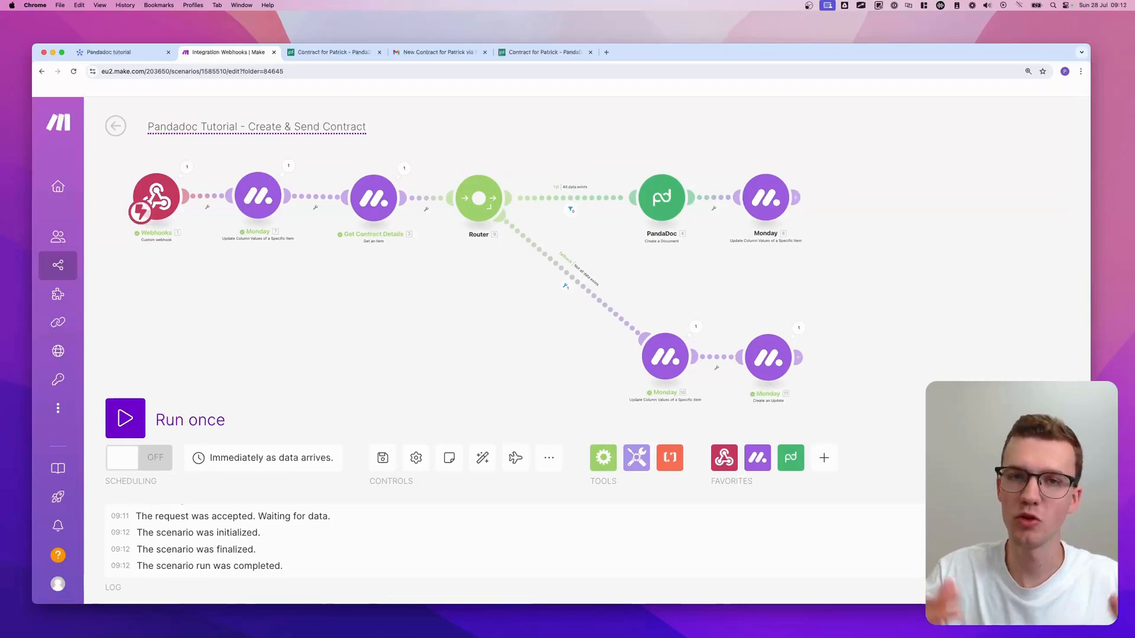
{"action": "key", "text": "Return"}
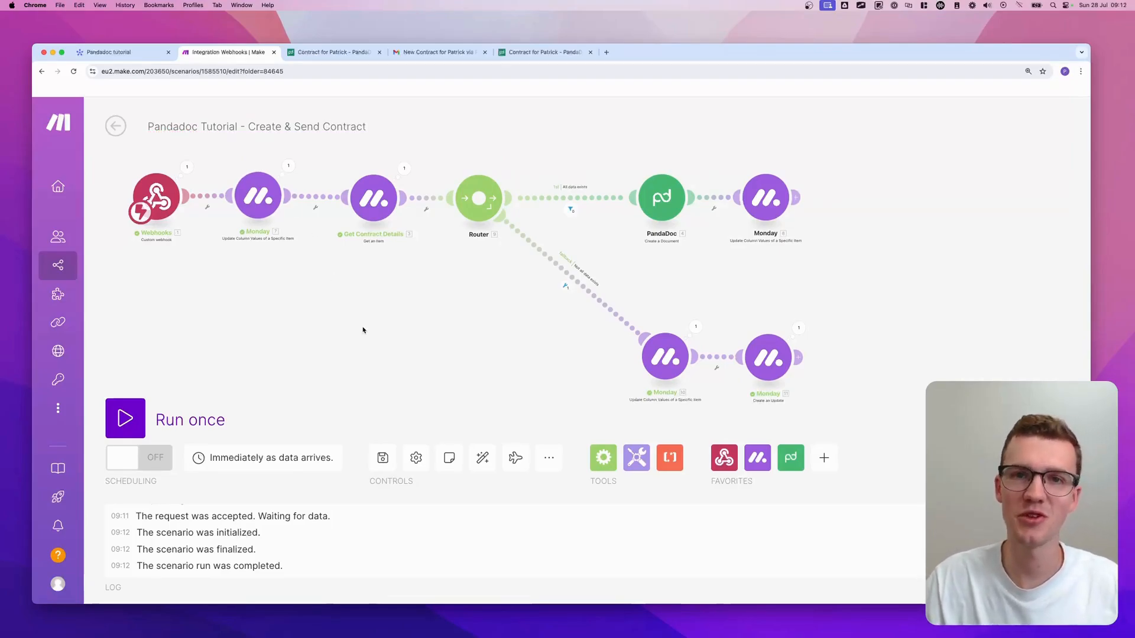
- Save the renamed scenario with scheduling switched on, then go back to All scenarios
{"action": "left_click", "coordinate": [382, 458]}
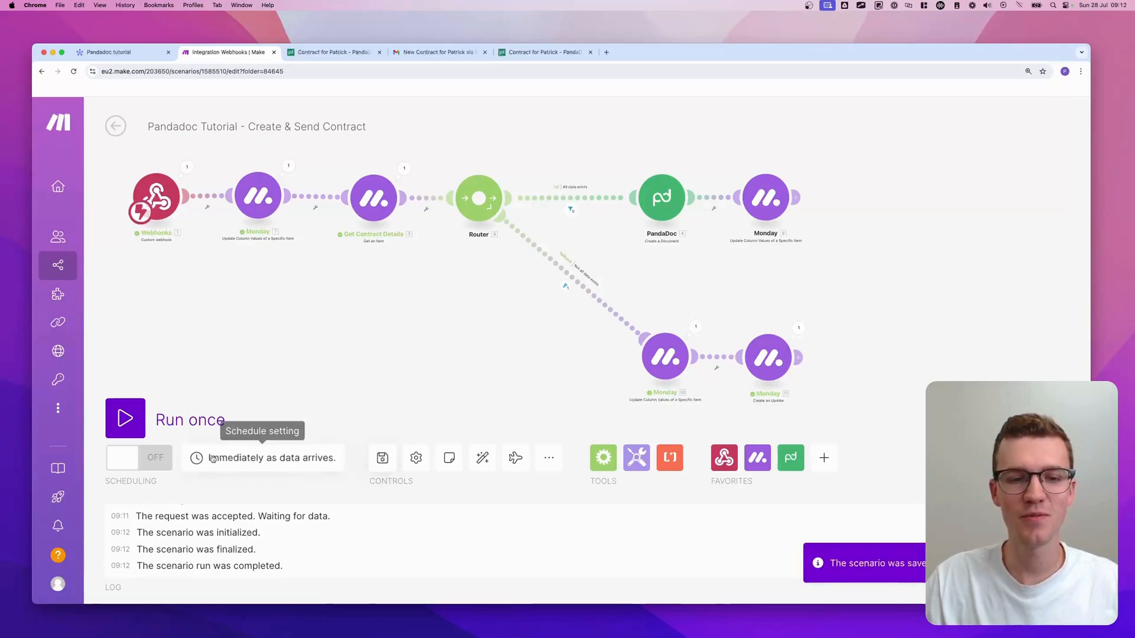
{"action": "left_click", "coordinate": [140, 458]}
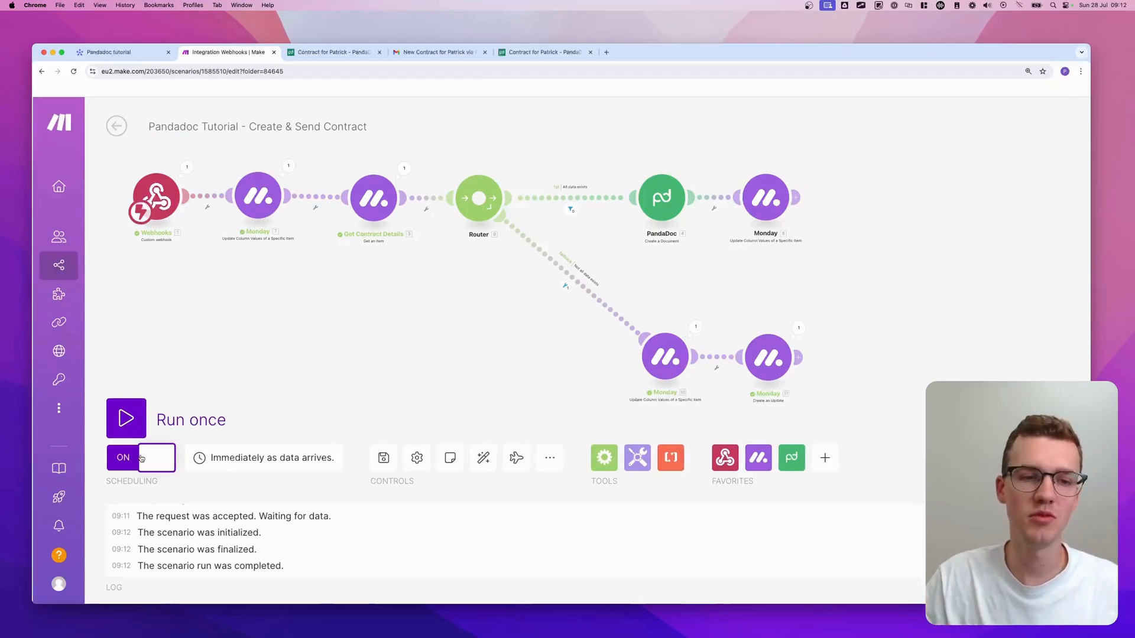
{"action": "left_click", "coordinate": [125, 419]}
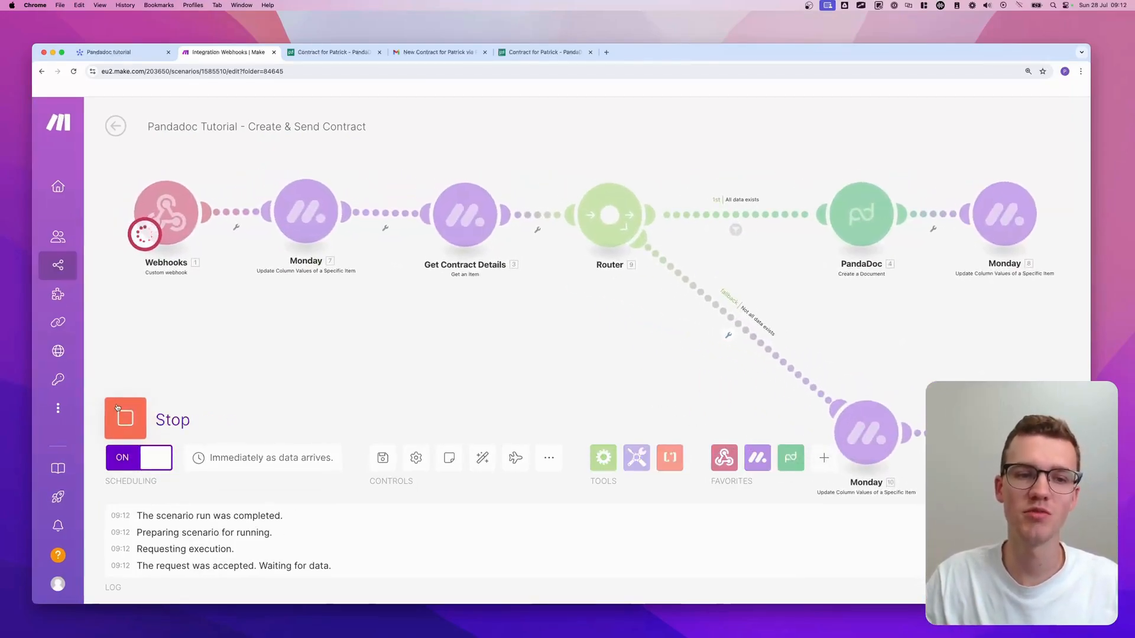
{"action": "left_click", "coordinate": [127, 418]}
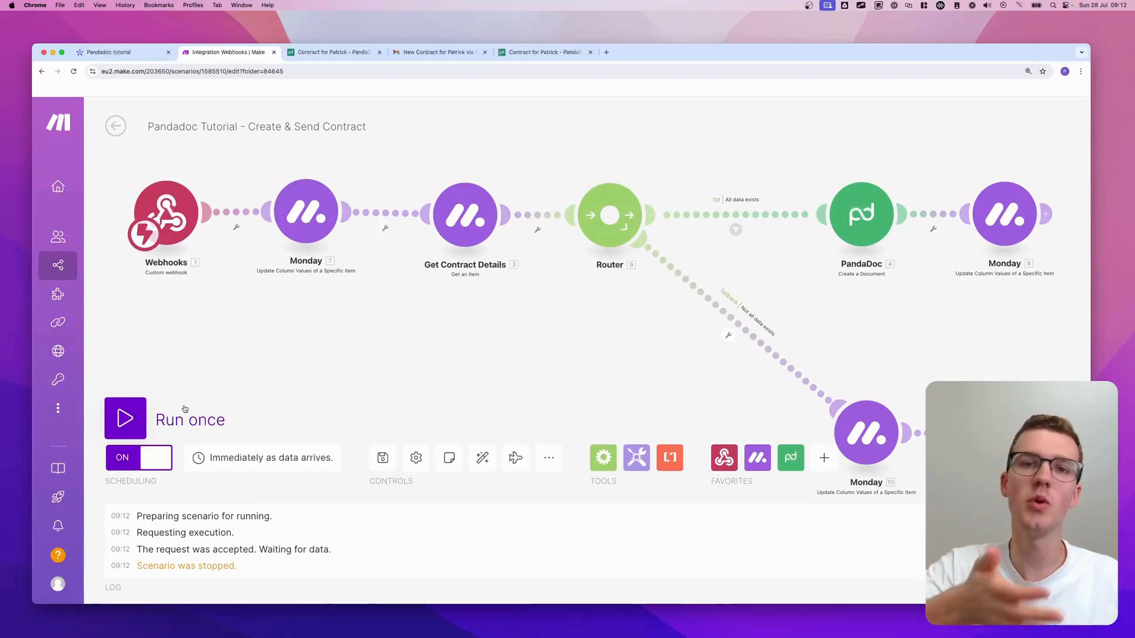
{"action": "left_click", "coordinate": [382, 459]}
{"action": "left_click", "coordinate": [116, 126]}
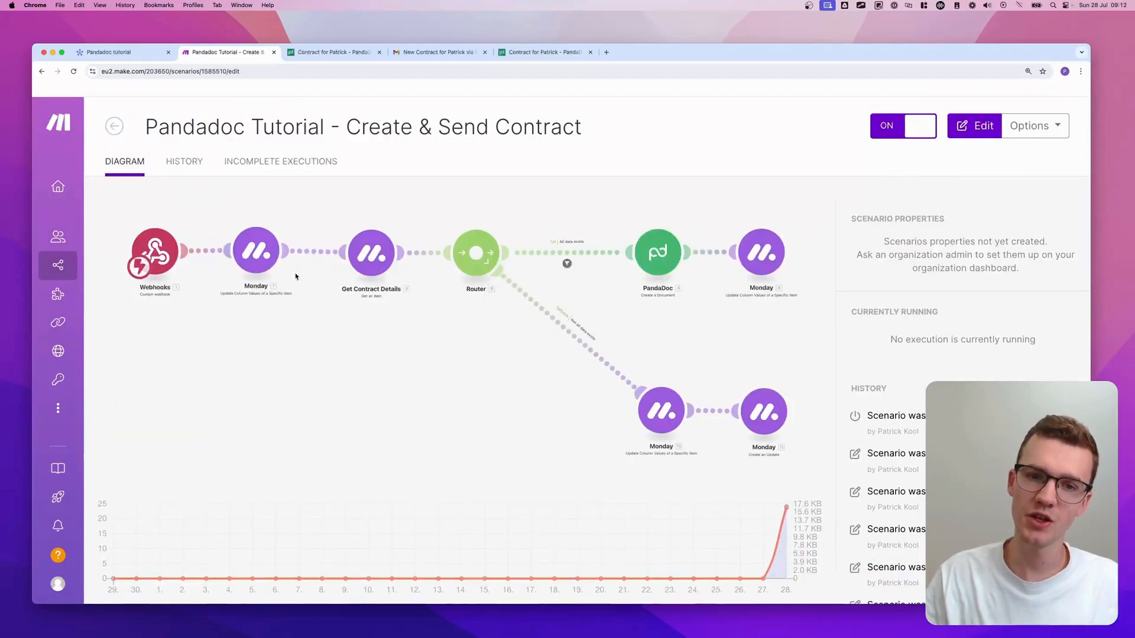
{"action": "left_click", "coordinate": [114, 126]}
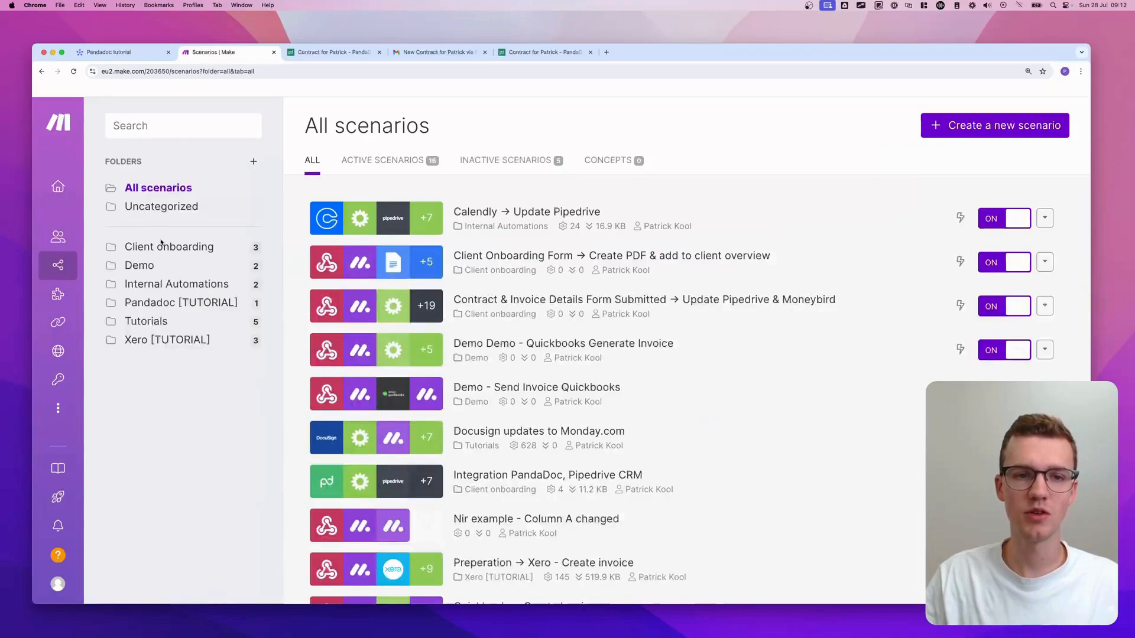
- In Pandadoc [TUTORIAL], create 'Pandadoc Tutorial - Contract Signed: Update Monday.com' and search apps for 'pandadoc'
{"action": "left_click", "coordinate": [163, 304]}
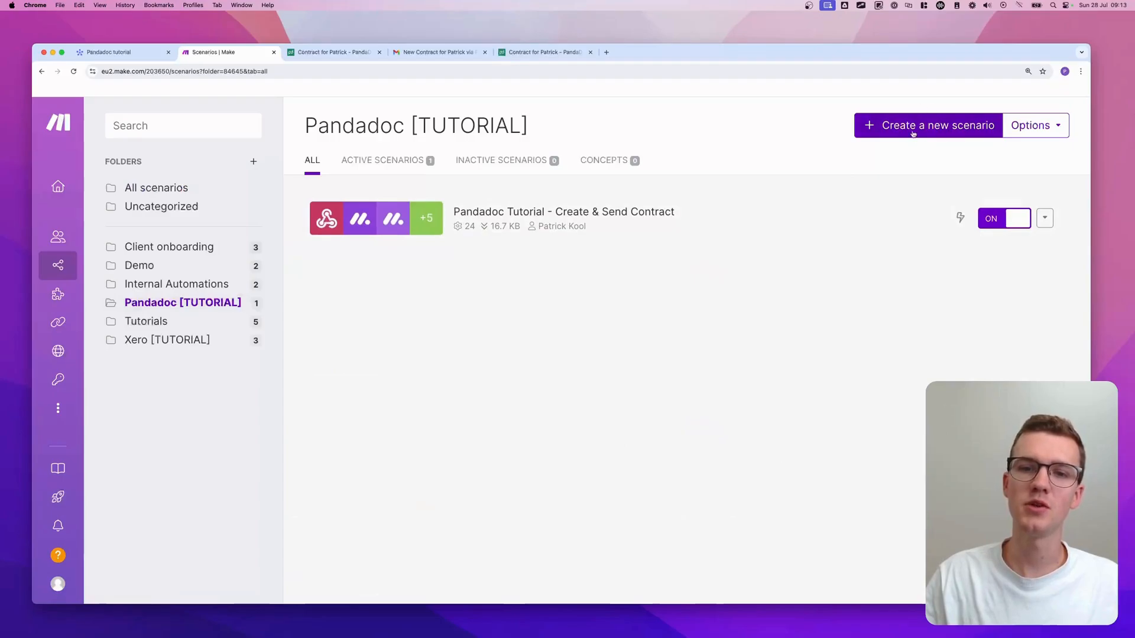
{"action": "left_click", "coordinate": [936, 132]}
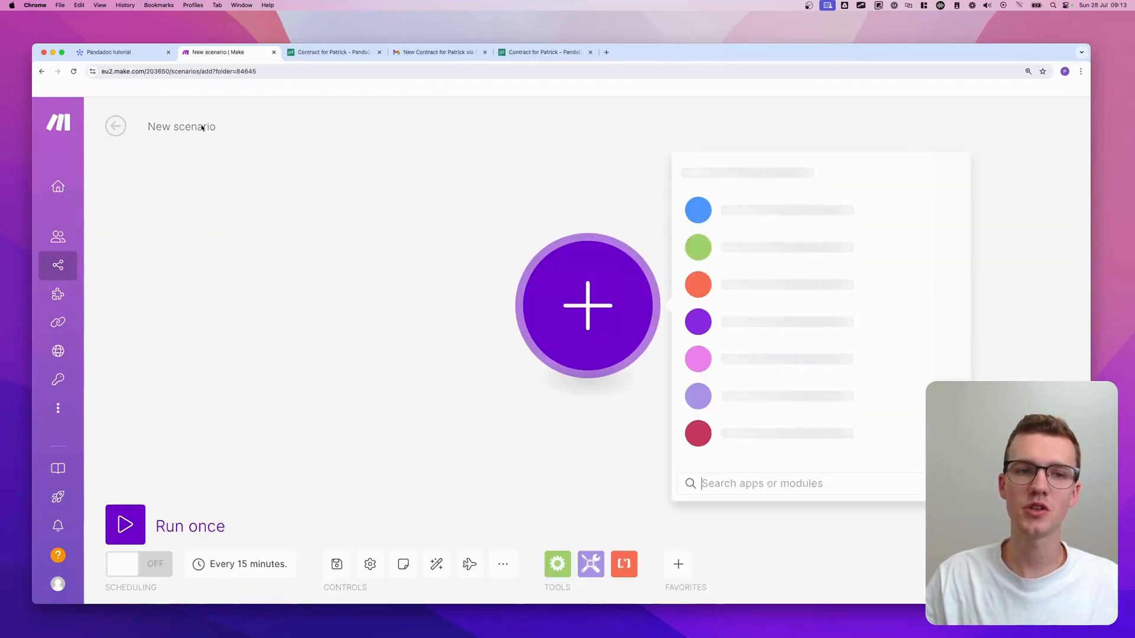
{"action": "left_click", "coordinate": [201, 126]}
{"action": "type", "text": "Pand"}
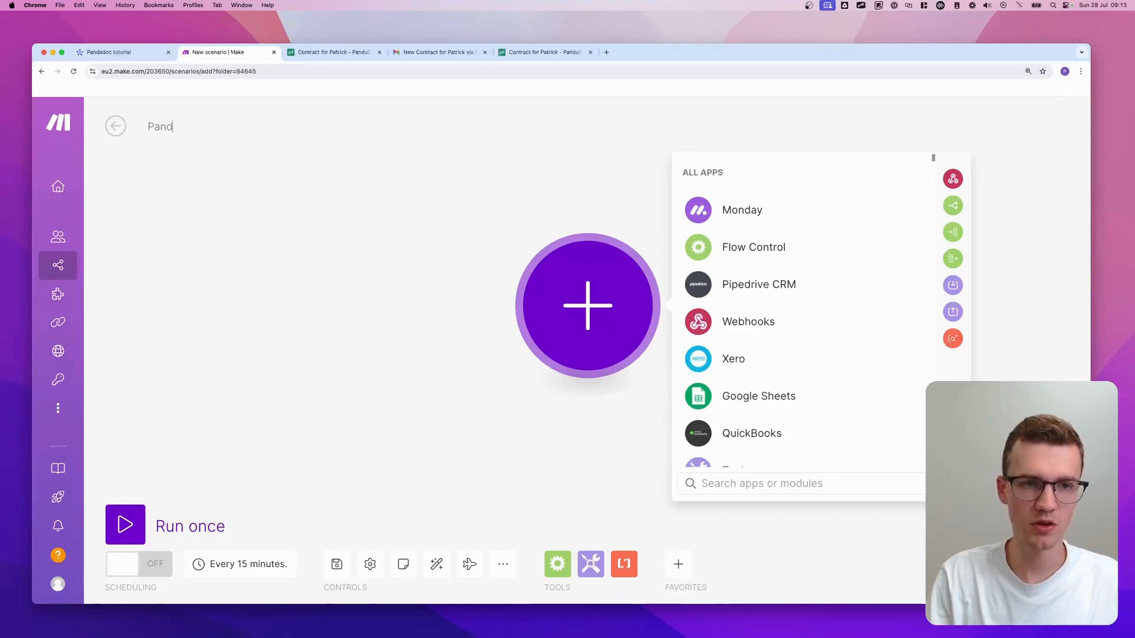
{"action": "type", "text": "adoc Tutorial -"}
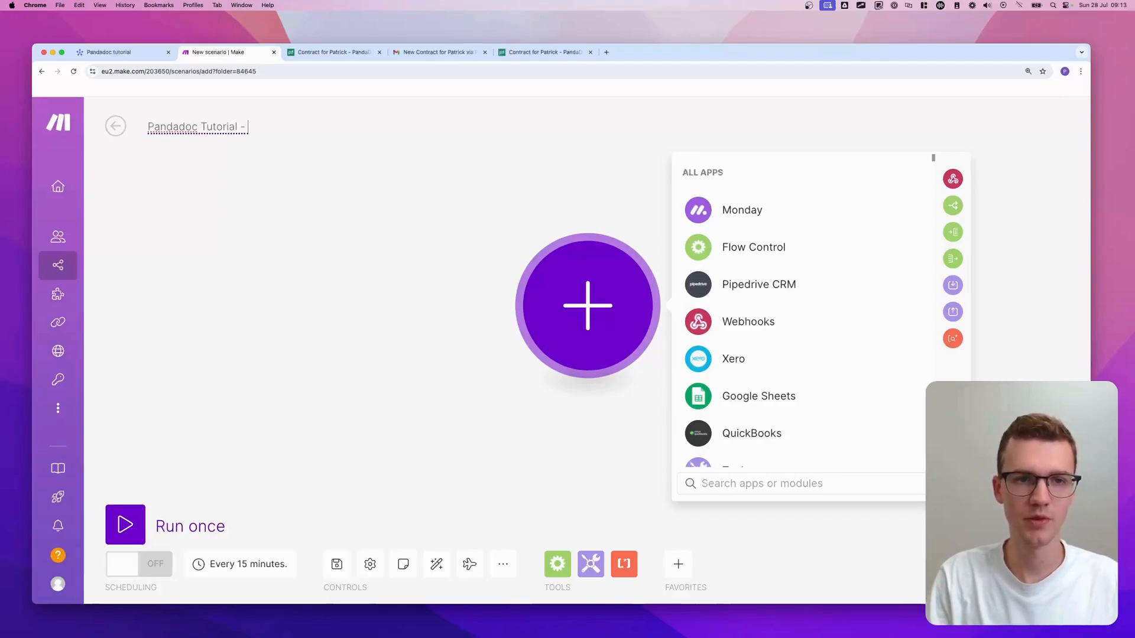
{"action": "type", "text": " Cont"}
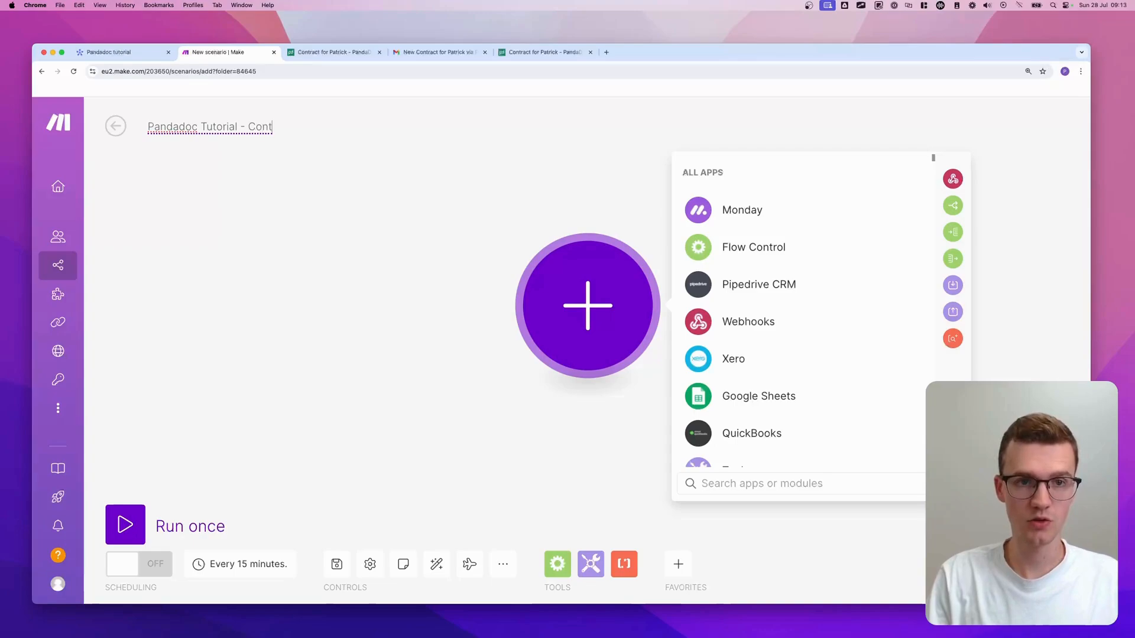
{"action": "type", "text": "ract Signed: Update Monday.com"}
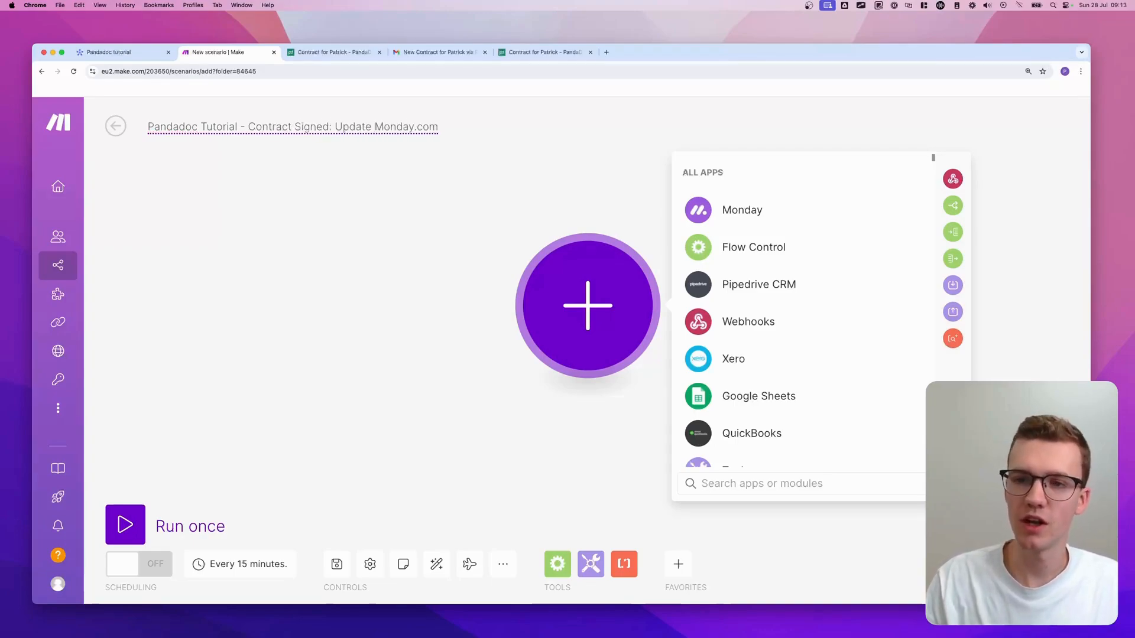
{"action": "left_click", "coordinate": [764, 480]}
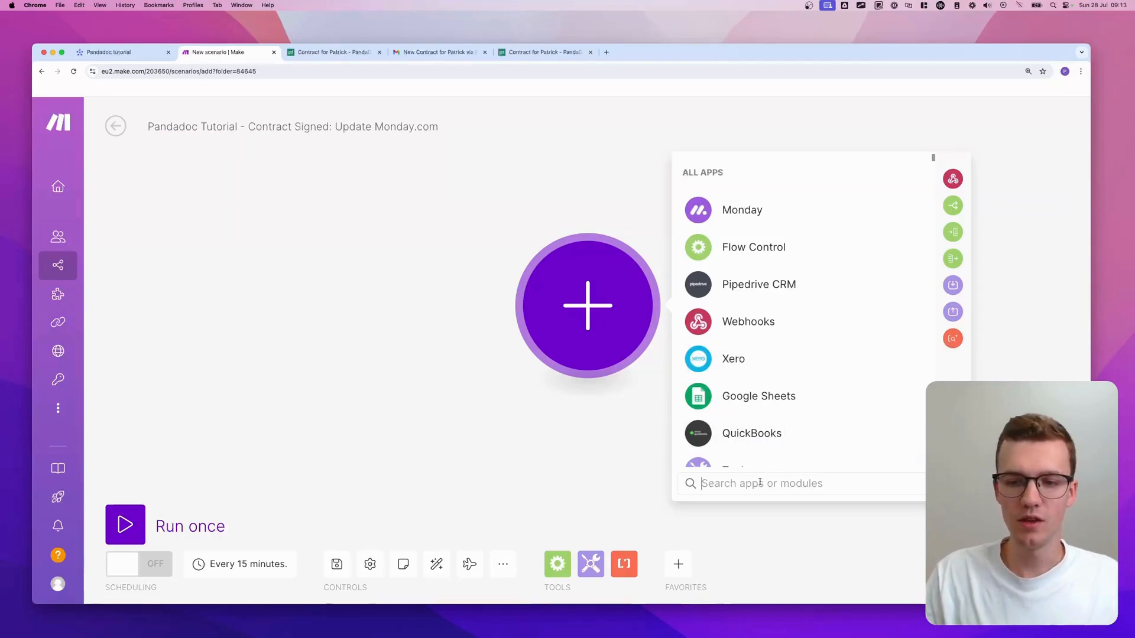
{"action": "type", "text": "pandadoc"}
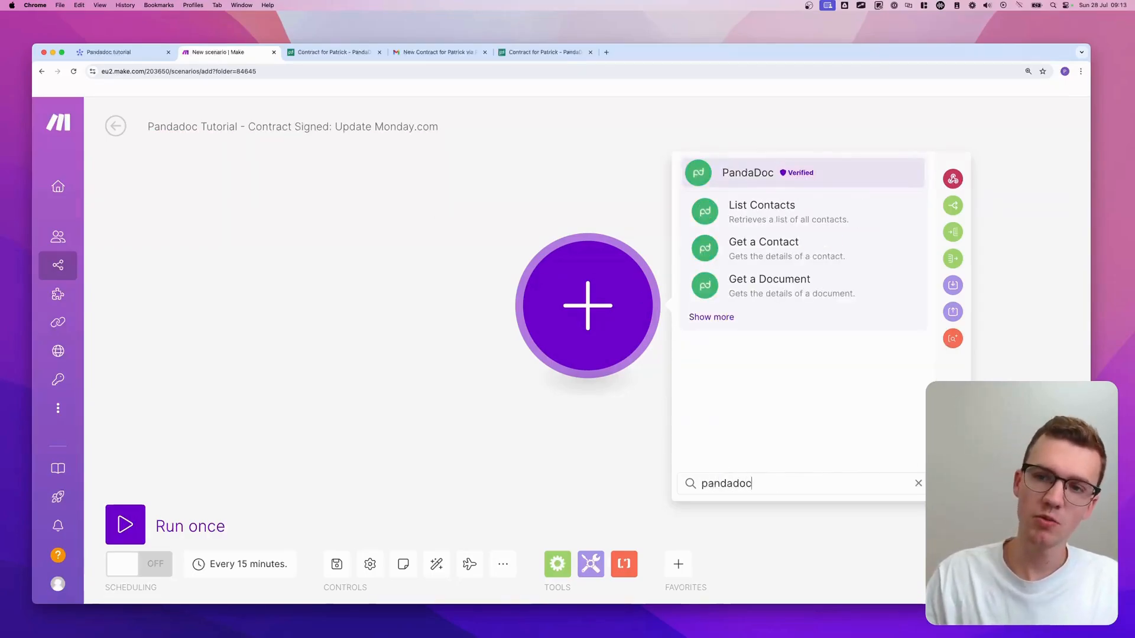
- Add PandaDoc Watch Documents as the trigger with a new webhook named 'Pandadoc Tutorial'
{"action": "left_click", "coordinate": [720, 318]}
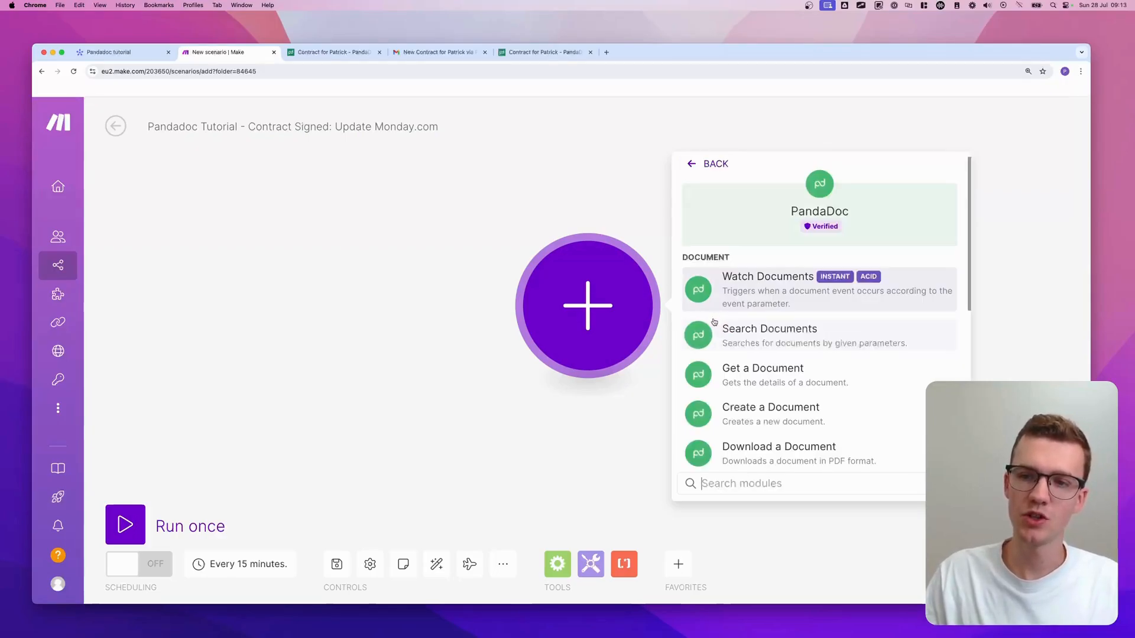
{"action": "left_click", "coordinate": [793, 283]}
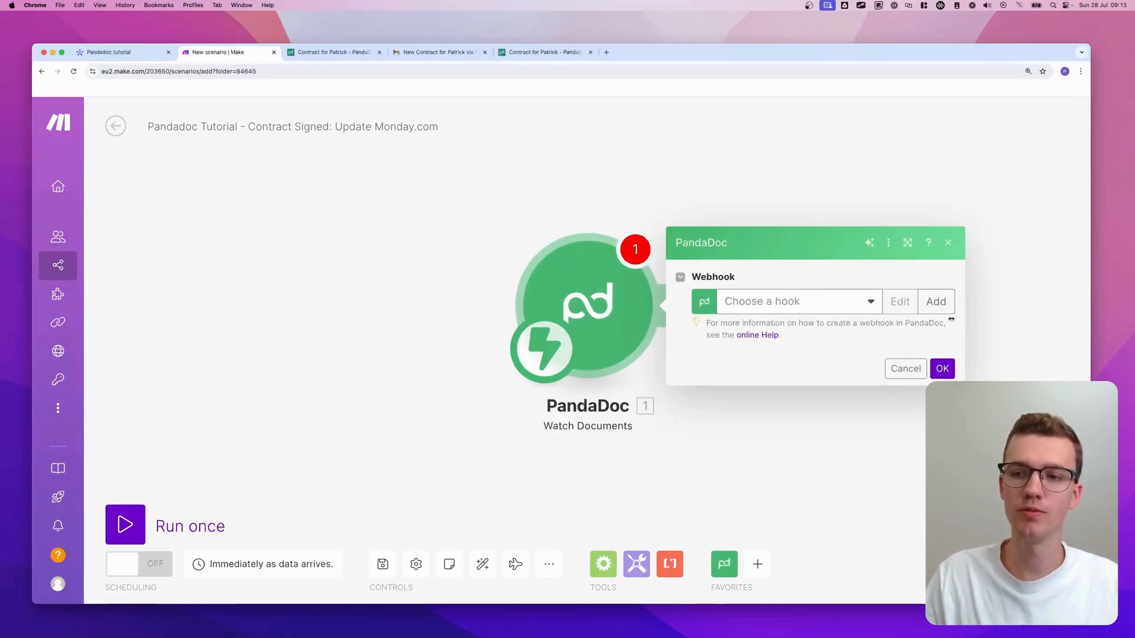
{"action": "left_click", "coordinate": [936, 302]}
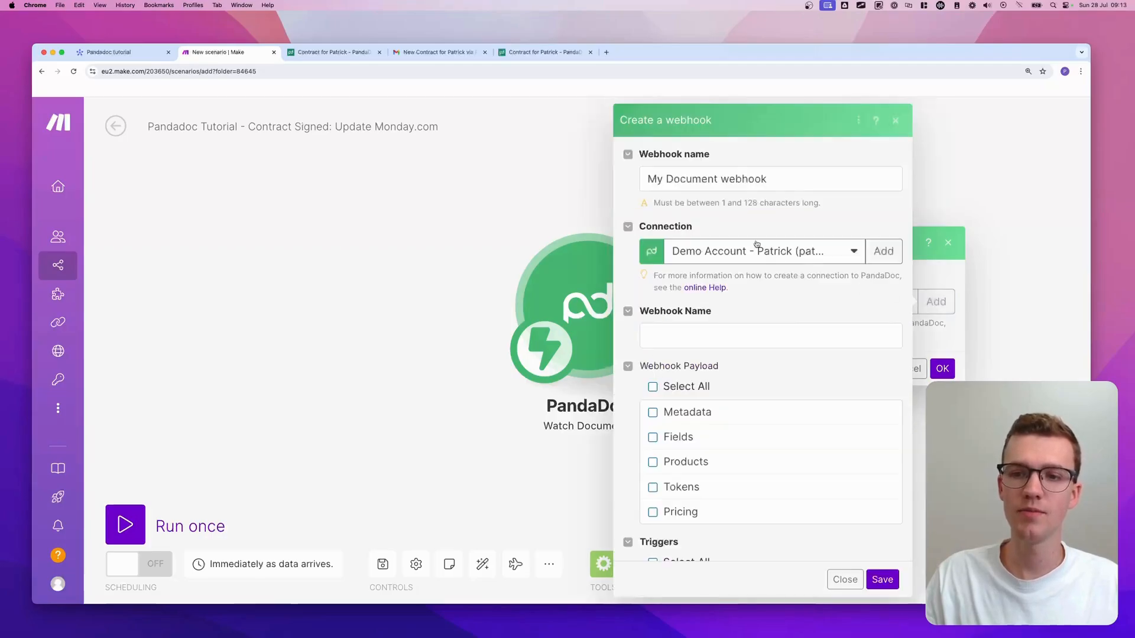
{"action": "triple_click", "coordinate": [742, 180]}
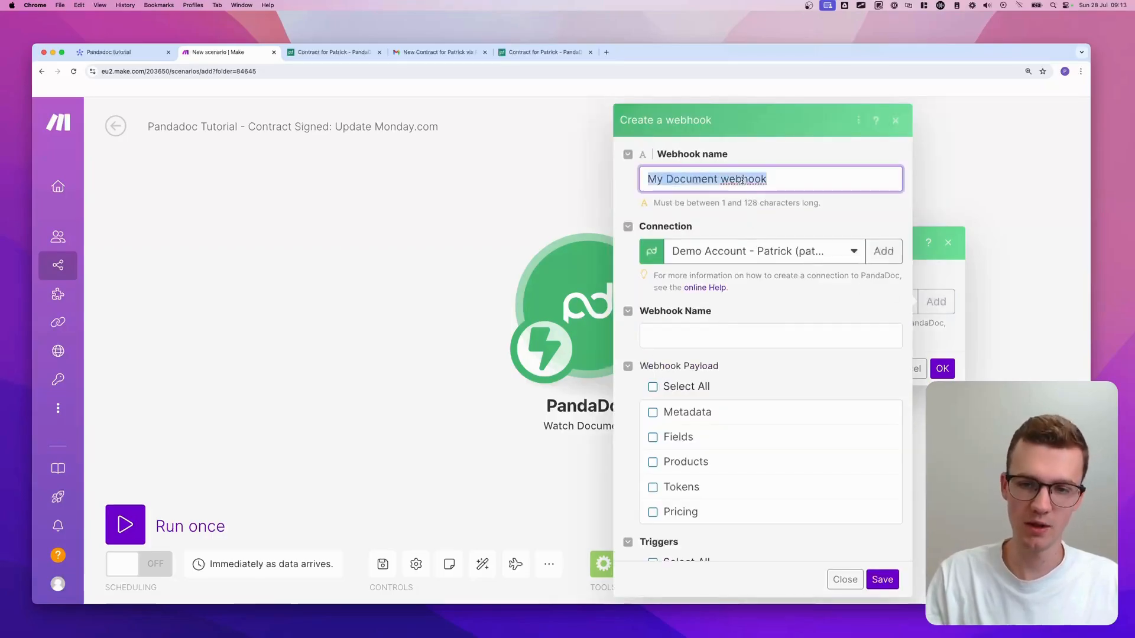
{"action": "type", "text": "Pandadoc Tutorial"}
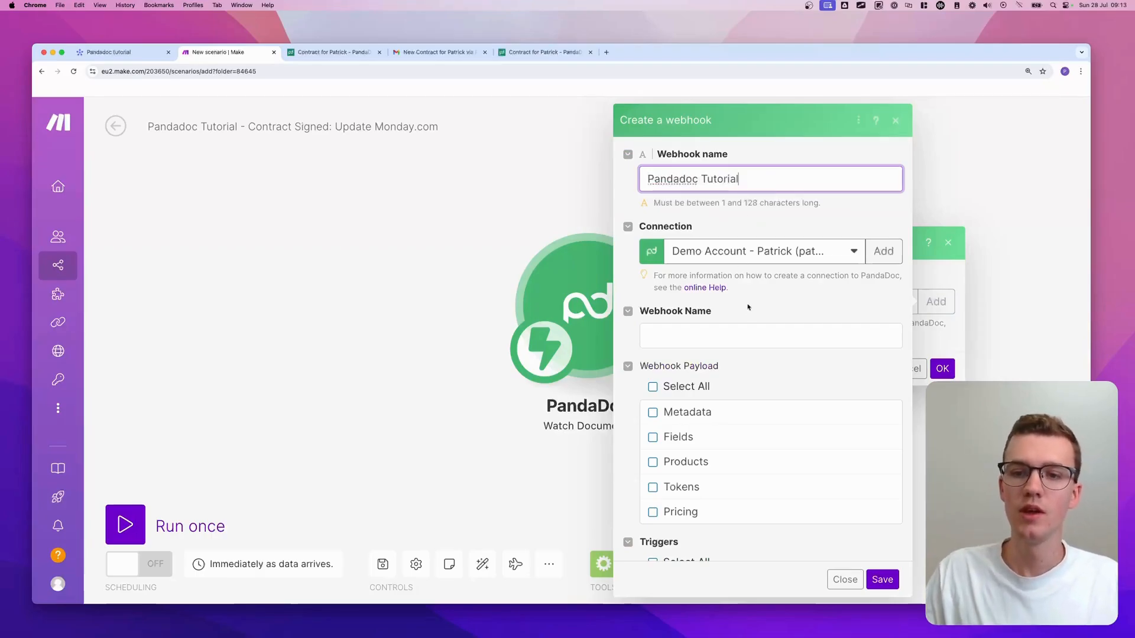
{"action": "scroll", "coordinate": [748, 307], "scroll_direction": "down", "scroll_amount": 1}
{"action": "left_click", "coordinate": [729, 309]}
{"action": "type", "text": "Pandad"}
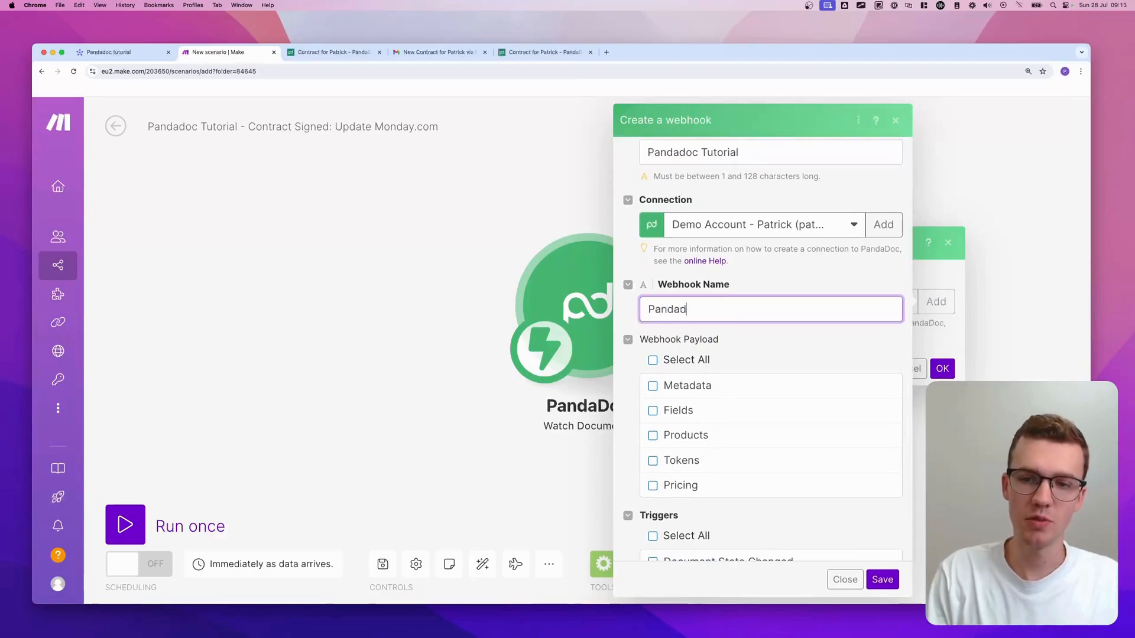
{"action": "type", "text": "oc utorial"}
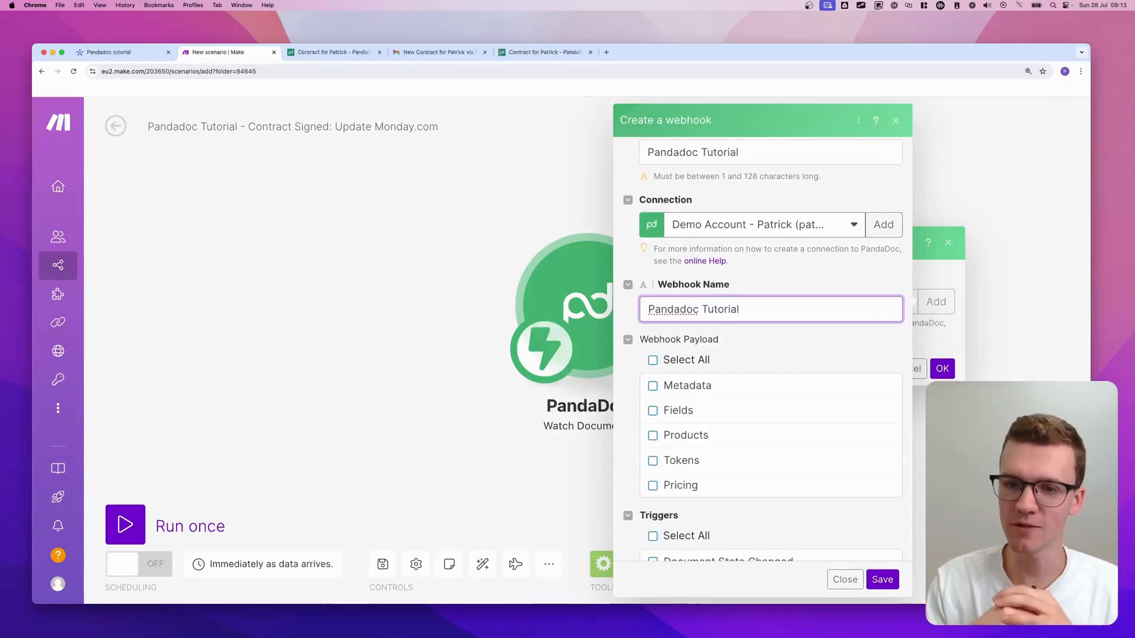
- Set the webhook to send all payload data for all five triggers, then save and confirm
{"action": "scroll", "coordinate": [682, 295], "scroll_direction": "down", "scroll_amount": 3}
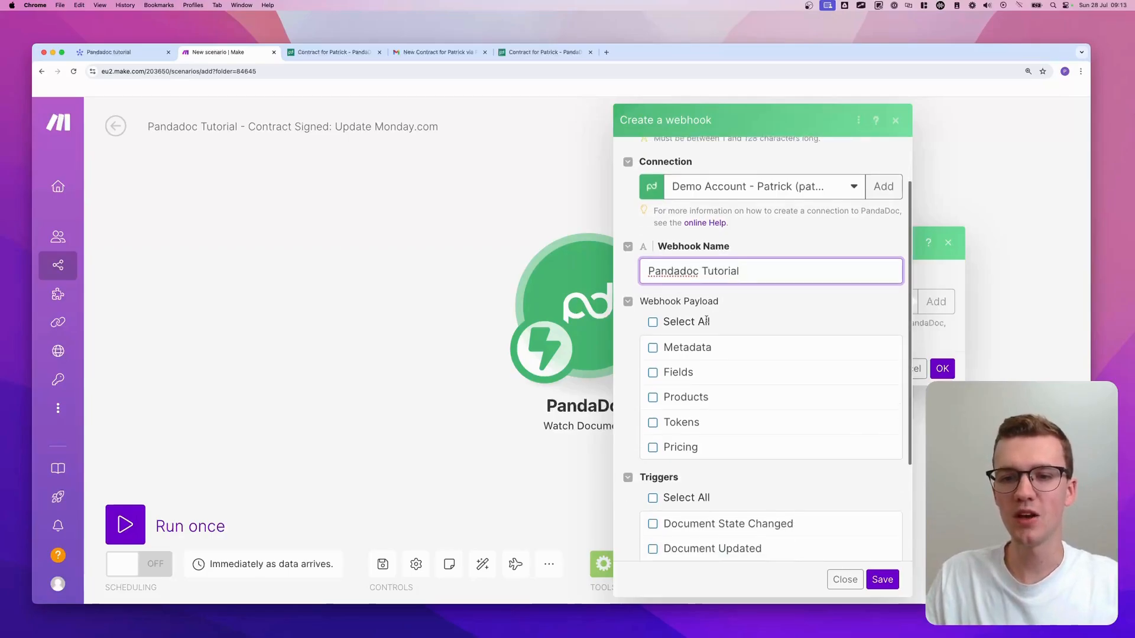
{"action": "left_click", "coordinate": [660, 295]}
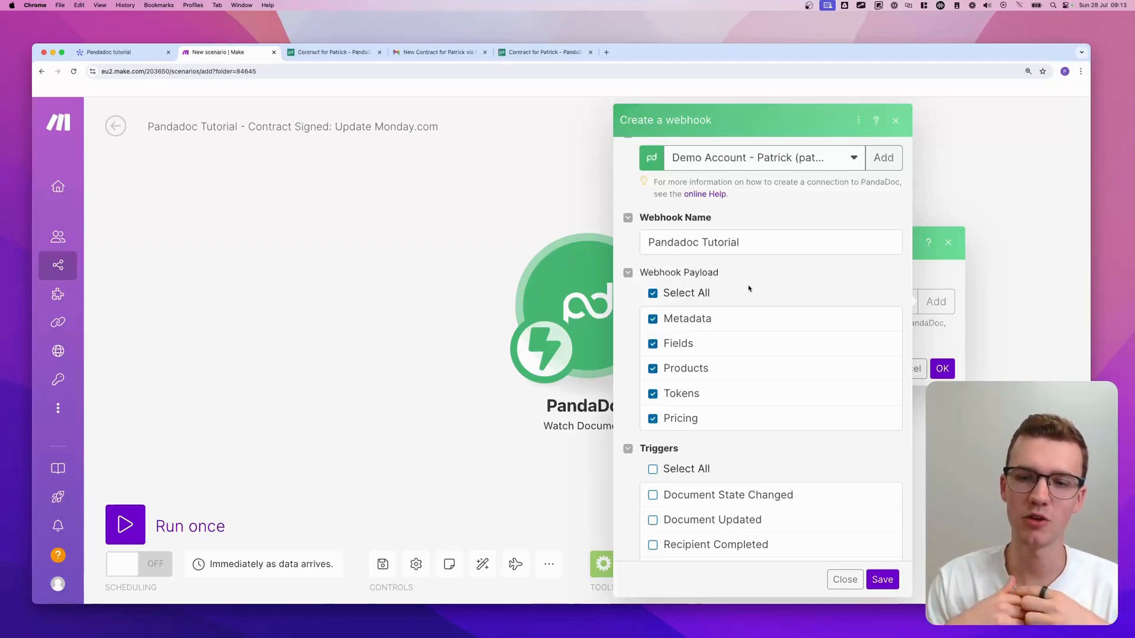
{"action": "scroll", "coordinate": [748, 288], "scroll_direction": "down", "scroll_amount": 2}
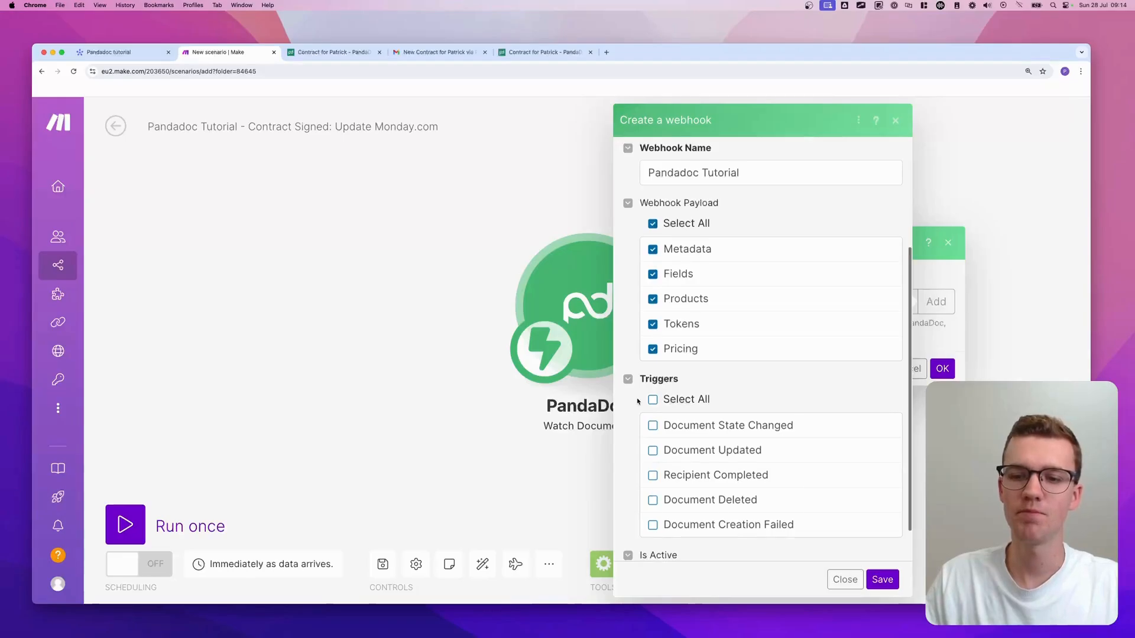
{"action": "left_click", "coordinate": [651, 400]}
{"action": "scroll", "coordinate": [636, 407], "scroll_direction": "down", "scroll_amount": 2}
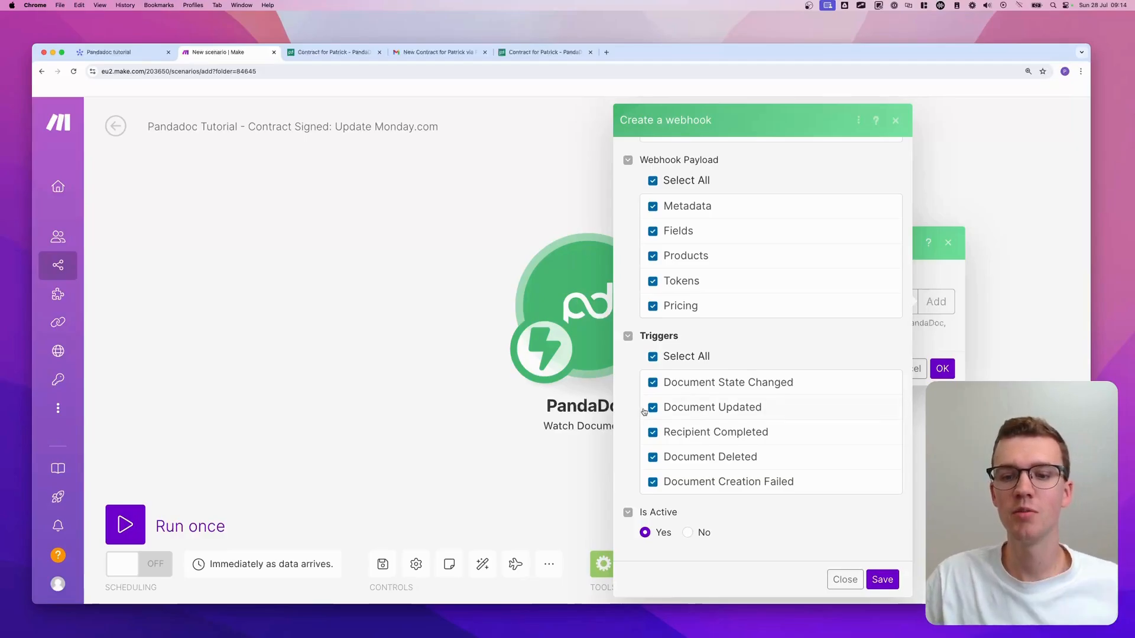
{"action": "left_click", "coordinate": [652, 357]}
{"action": "left_click", "coordinate": [653, 433]}
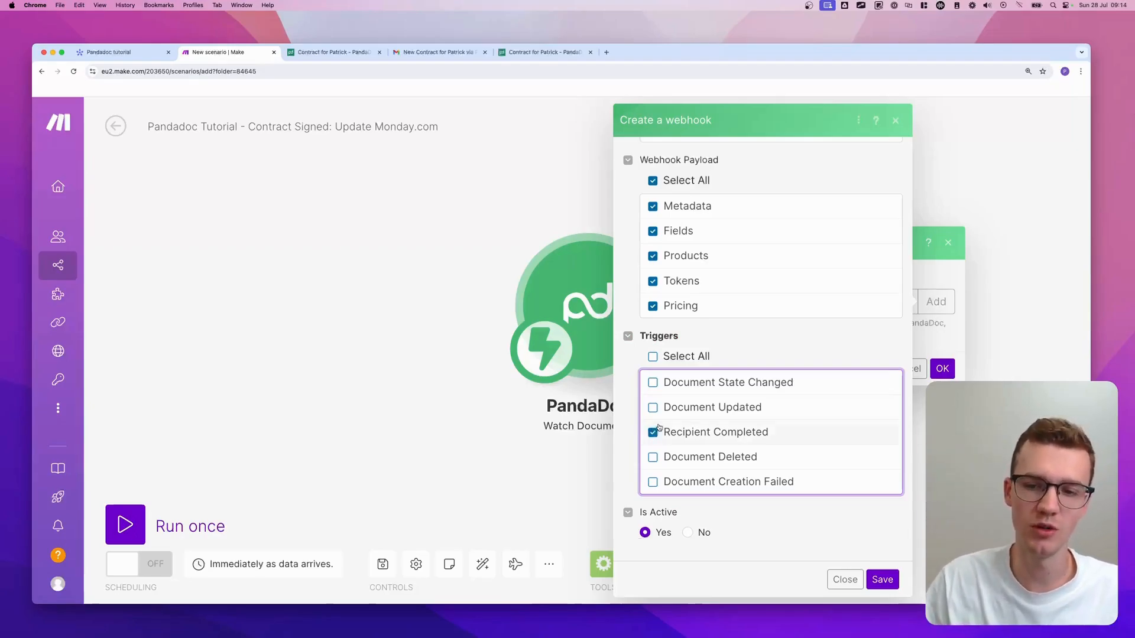
{"action": "left_click", "coordinate": [654, 357]}
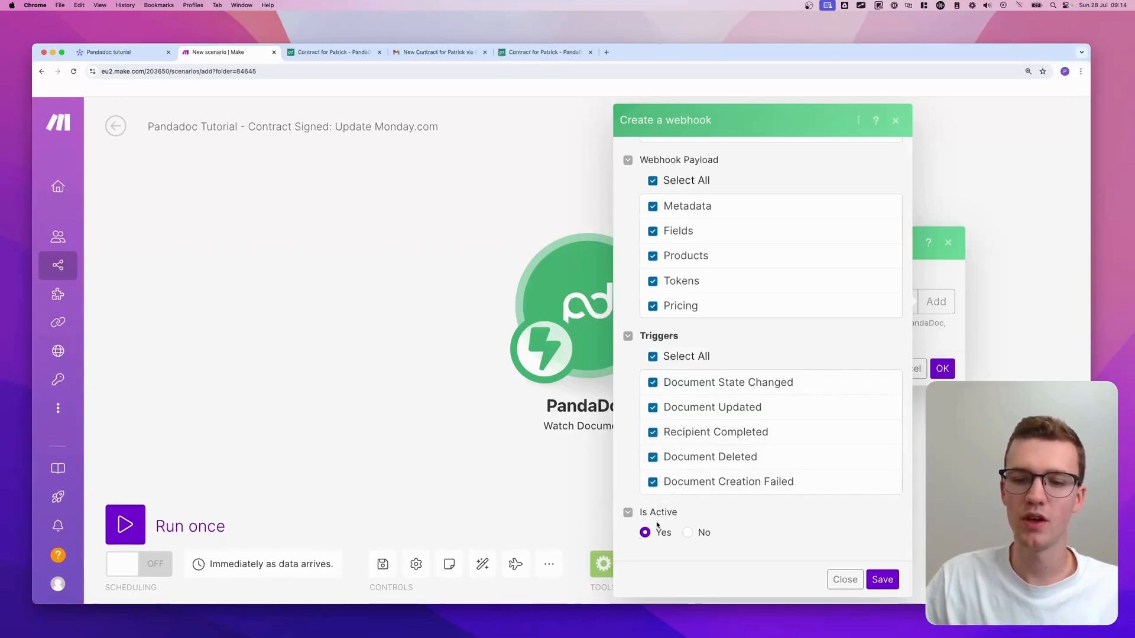
{"action": "left_click", "coordinate": [881, 580]}
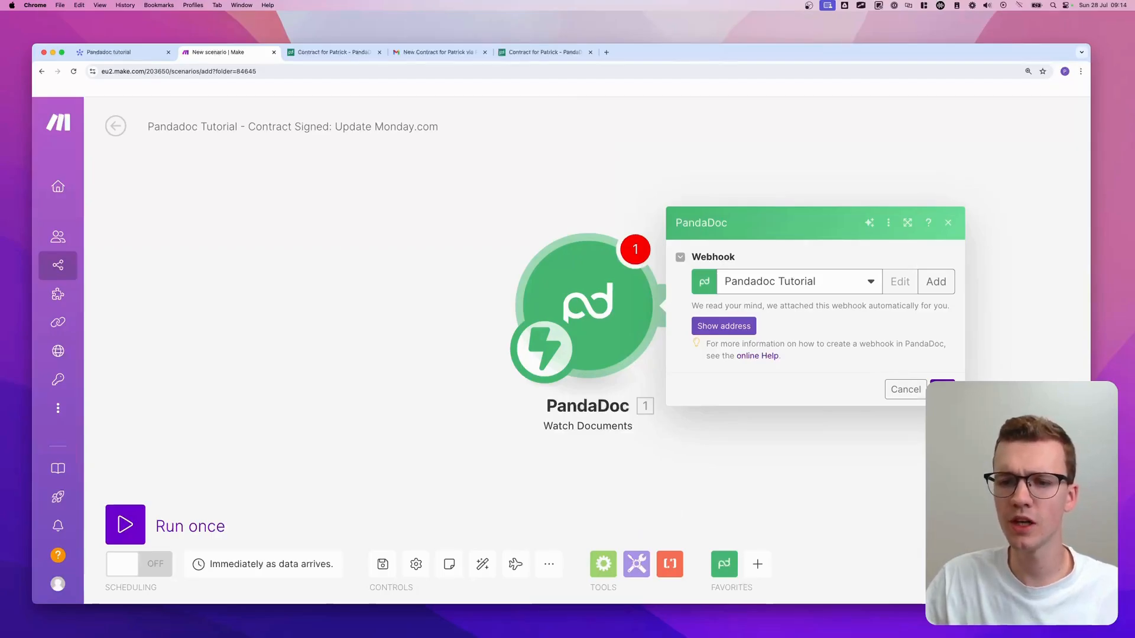
{"action": "left_click", "coordinate": [941, 389]}
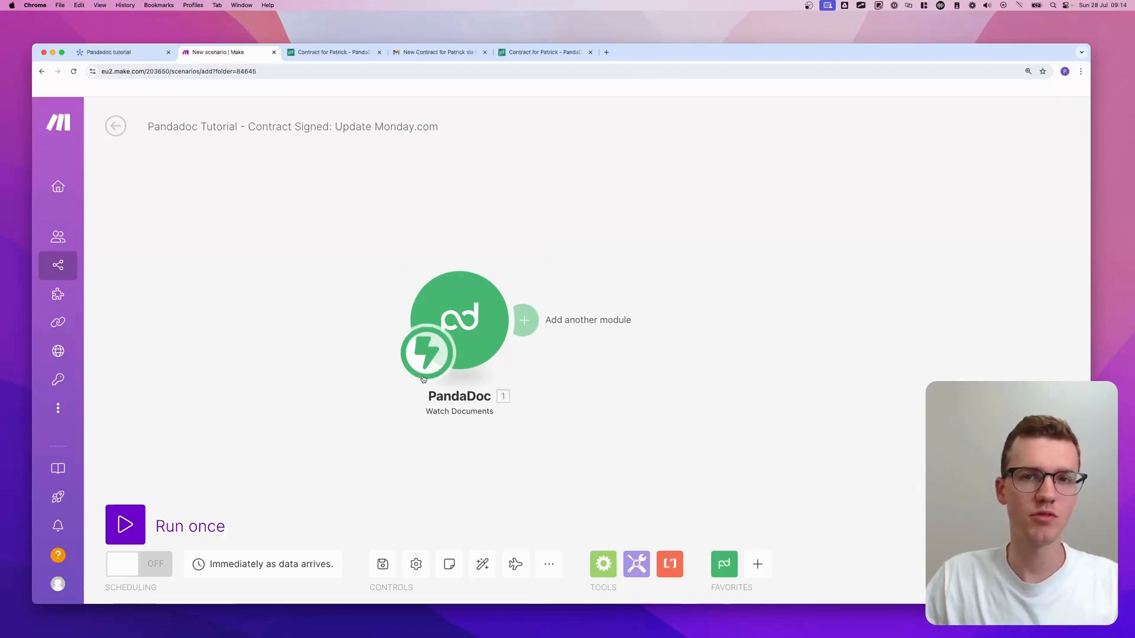
- Run the new scenario once so it waits for data, then bring up the PandaDoc contract
{"action": "left_click", "coordinate": [125, 524]}
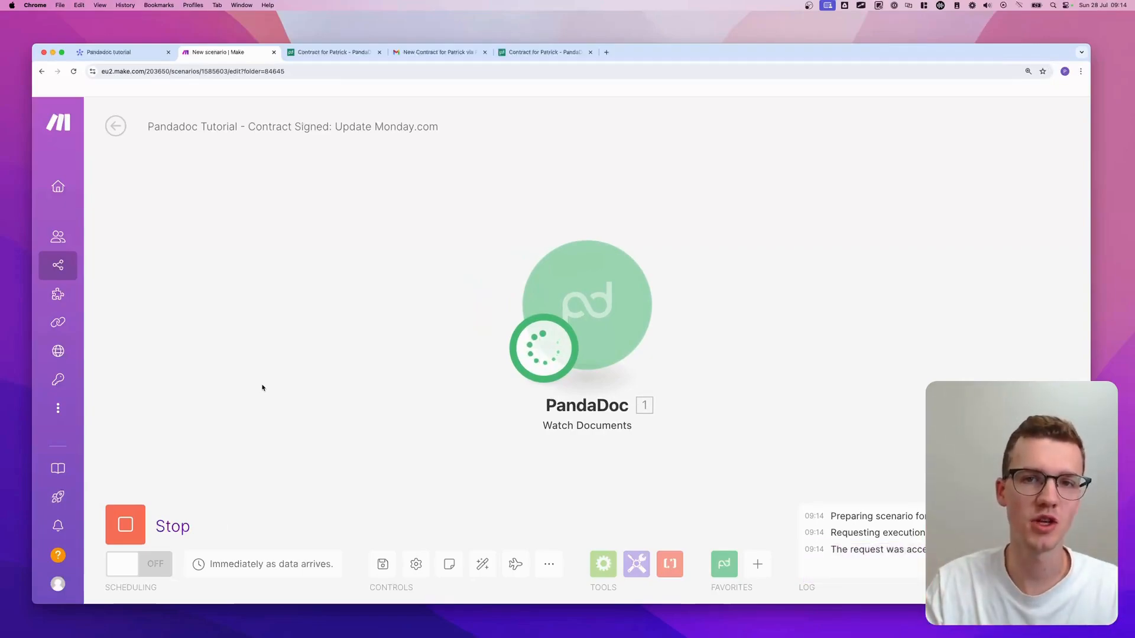
{"action": "left_click", "coordinate": [544, 52]}
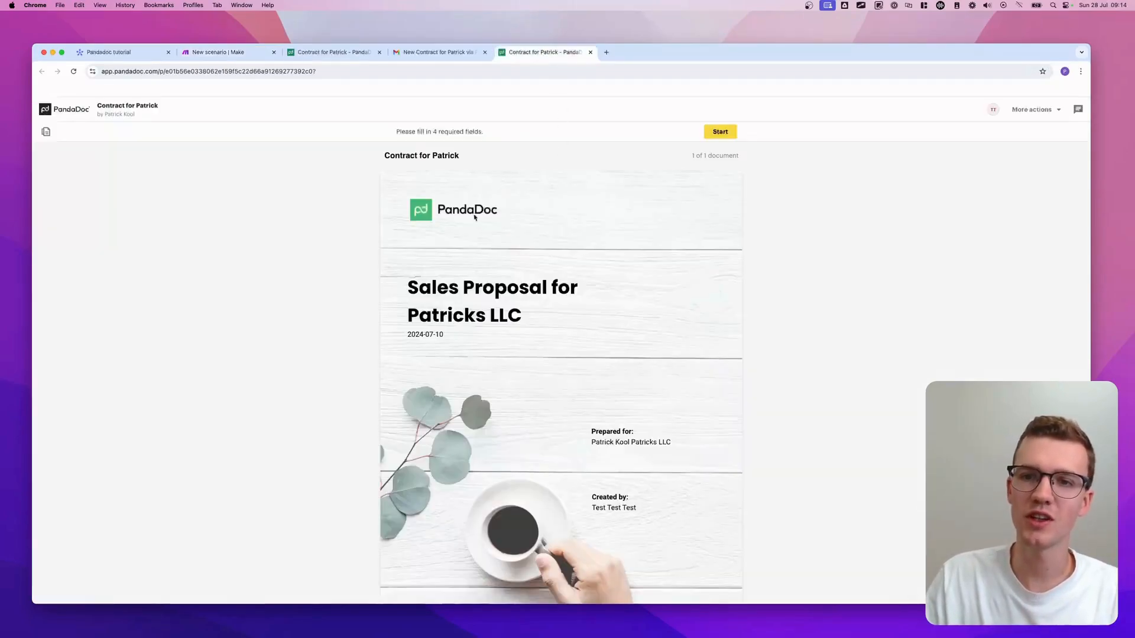
- Sign both signature fields on the contract and date each one July 28
{"action": "left_click", "coordinate": [730, 135]}
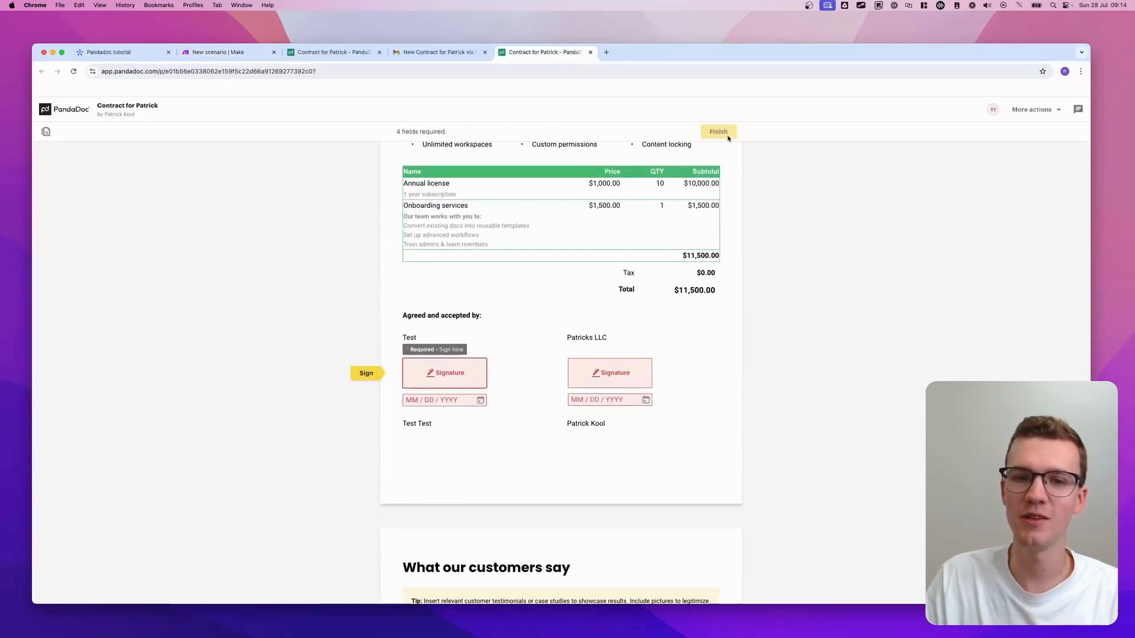
{"action": "left_click", "coordinate": [445, 373]}
{"action": "left_click", "coordinate": [655, 447]}
{"action": "left_click", "coordinate": [421, 402]}
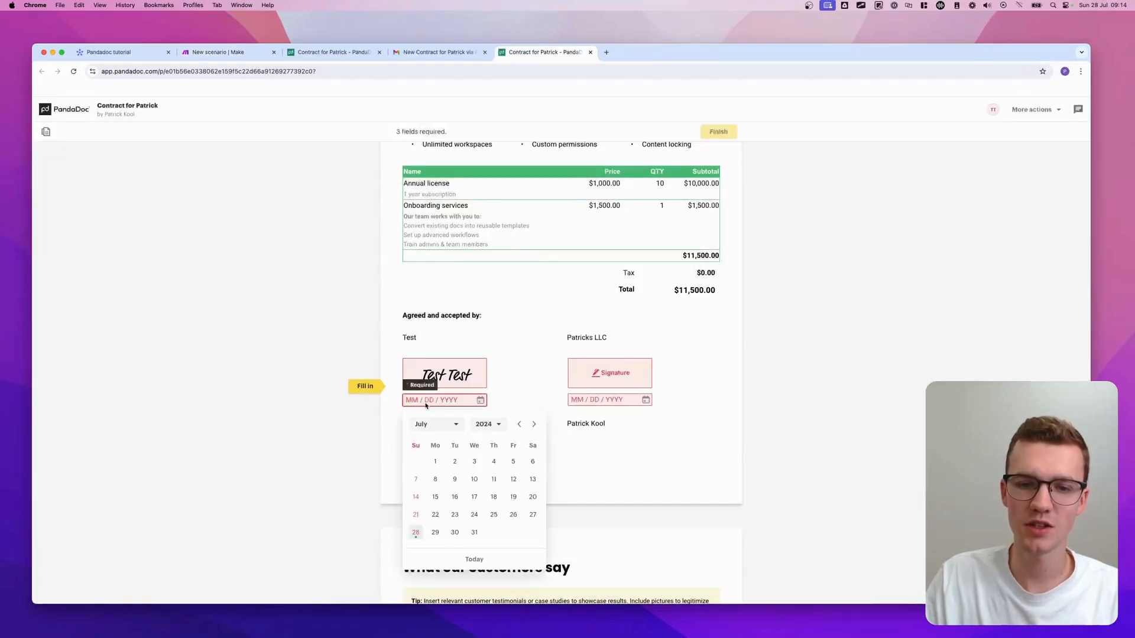
{"action": "left_click", "coordinate": [416, 532]}
{"action": "left_click", "coordinate": [607, 379]}
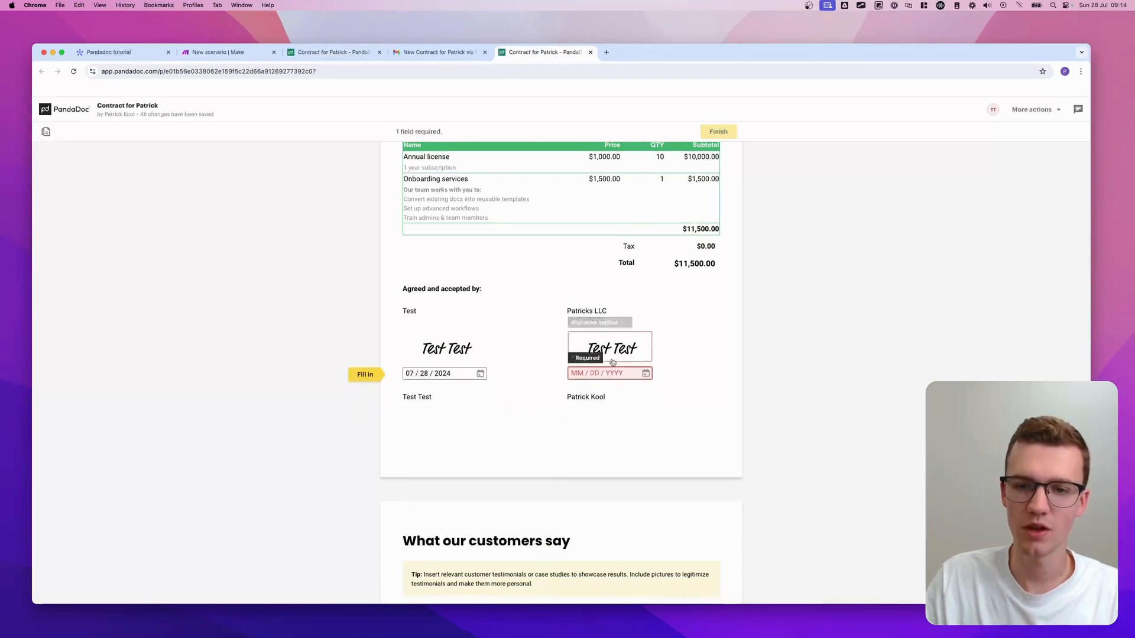
{"action": "left_click", "coordinate": [597, 376]}
{"action": "left_click", "coordinate": [582, 507]}
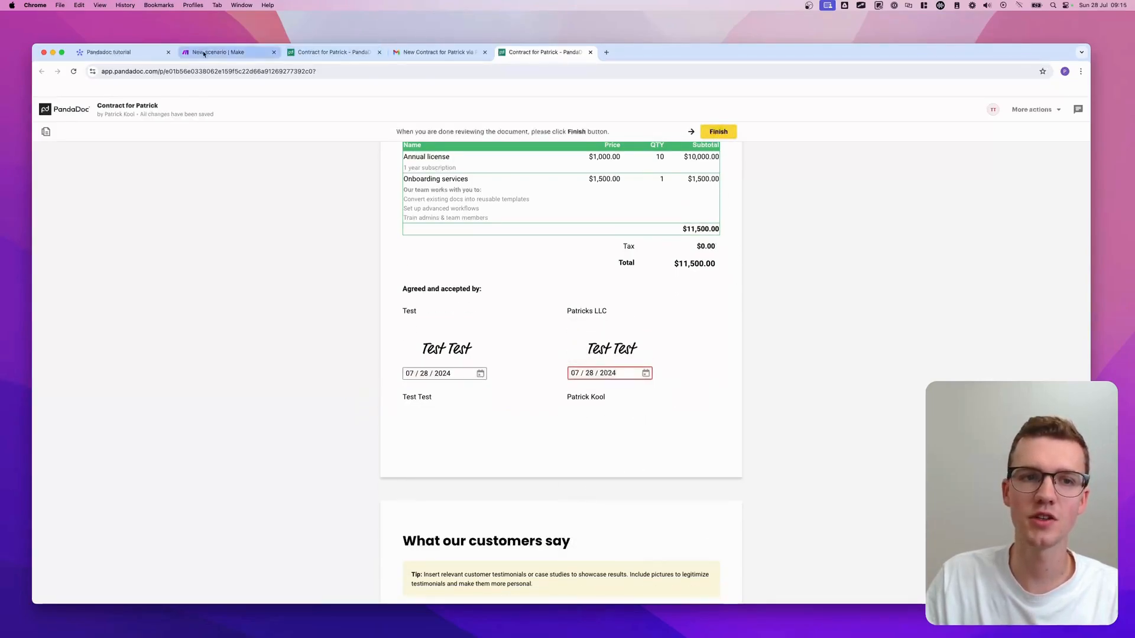
- Finish the fully signed contract in PandaDoc
{"action": "left_click_drag", "start_coordinate": [203, 52], "coordinate": [440, 52]}
{"action": "left_click", "coordinate": [533, 53]}
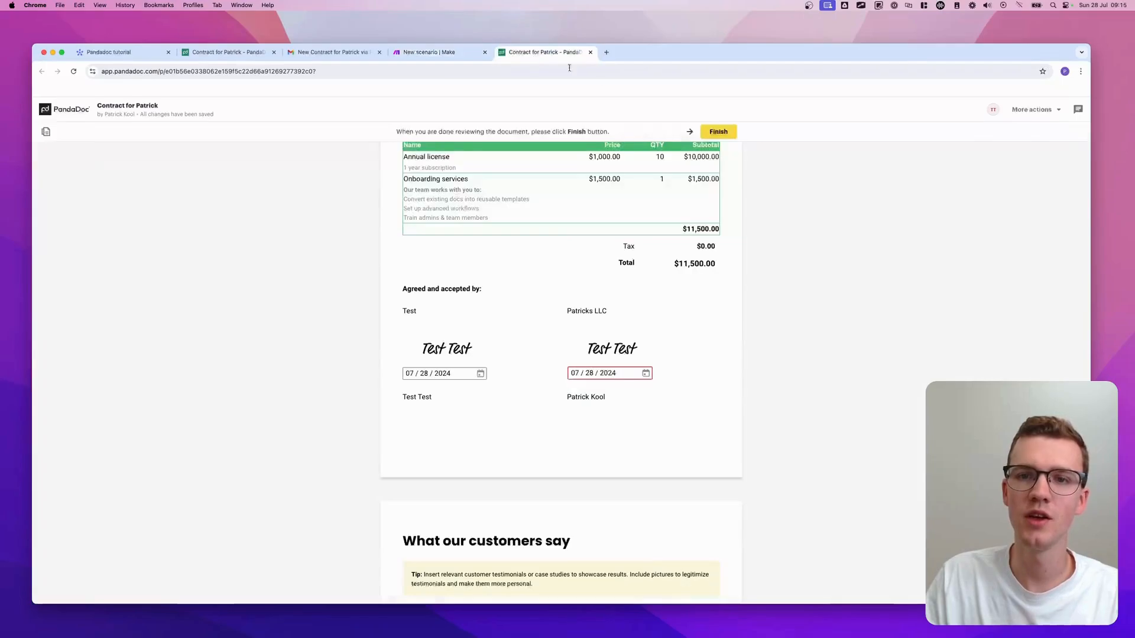
{"action": "left_click", "coordinate": [719, 133]}
- Check the Watch Documents output bundle's document.completed status in Make, then close the output
{"action": "left_click", "coordinate": [458, 54]}
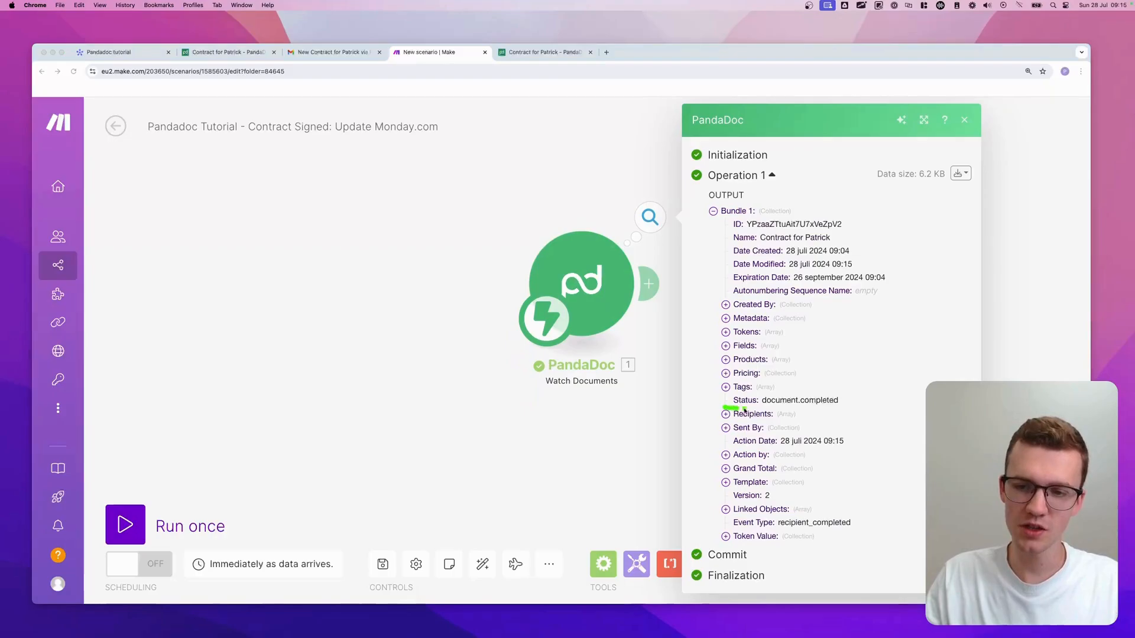
{"action": "mouse_move", "coordinate": [743, 409]}
{"action": "left_mouse_down"}
{"action": "mouse_move", "coordinate": [848, 411]}
{"action": "mouse_move", "coordinate": [831, 392]}
{"action": "mouse_move", "coordinate": [753, 393]}
{"action": "left_mouse_up"}
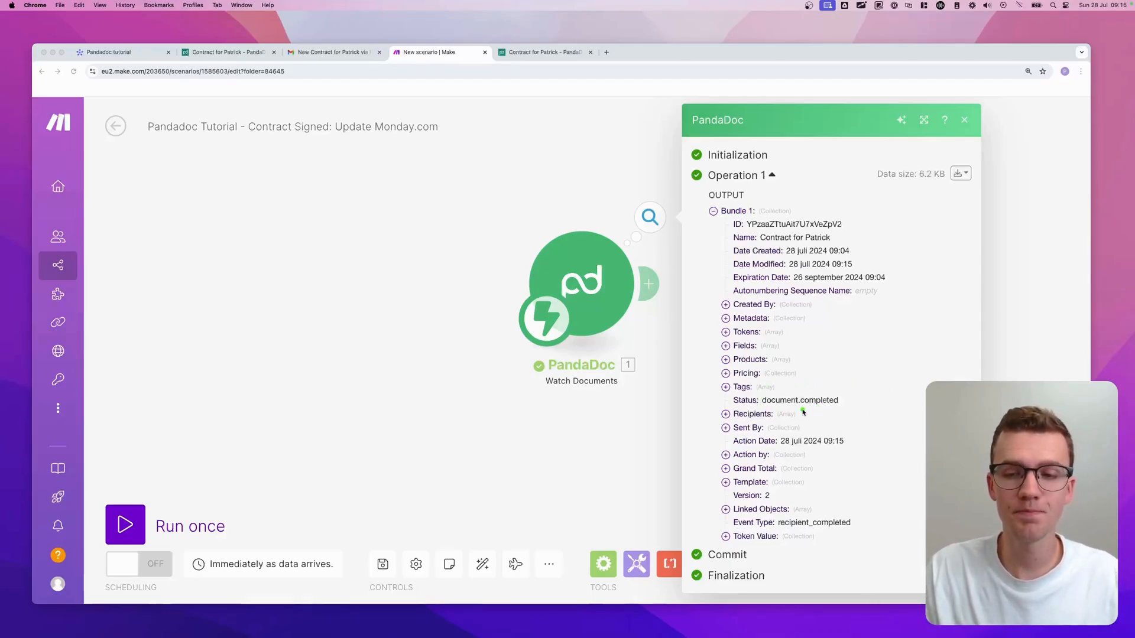
{"action": "left_click", "coordinate": [965, 122]}
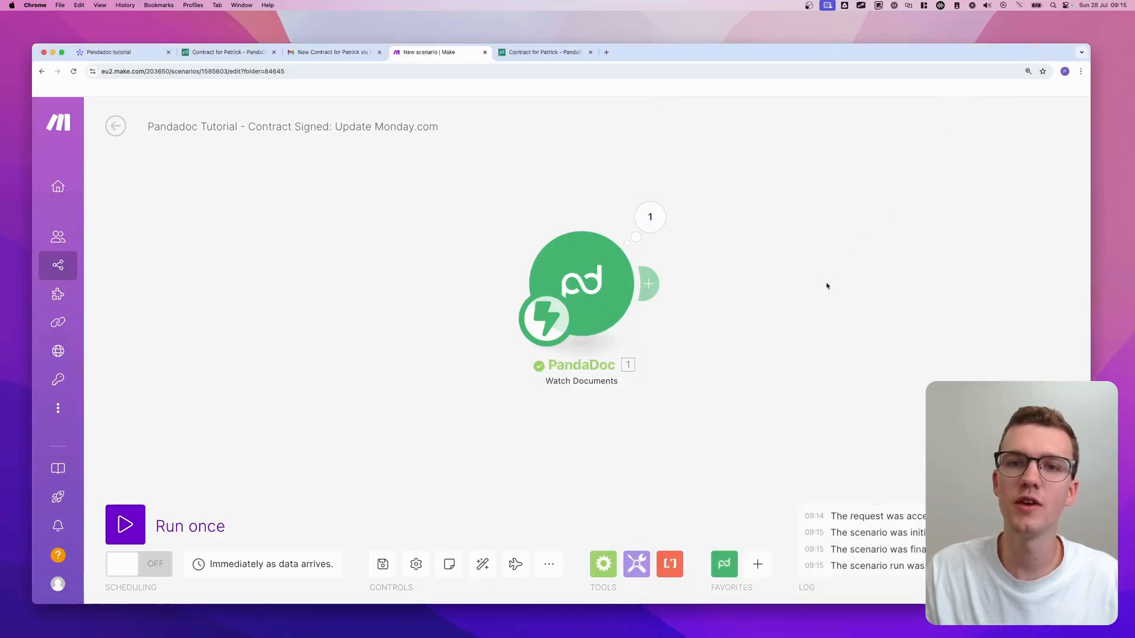
- Insert a Router after the PandaDoc trigger and arrange its two branch modules
{"action": "left_click_drag", "start_coordinate": [836, 291], "coordinate": [678, 283]}
{"action": "left_click", "coordinate": [505, 274]}
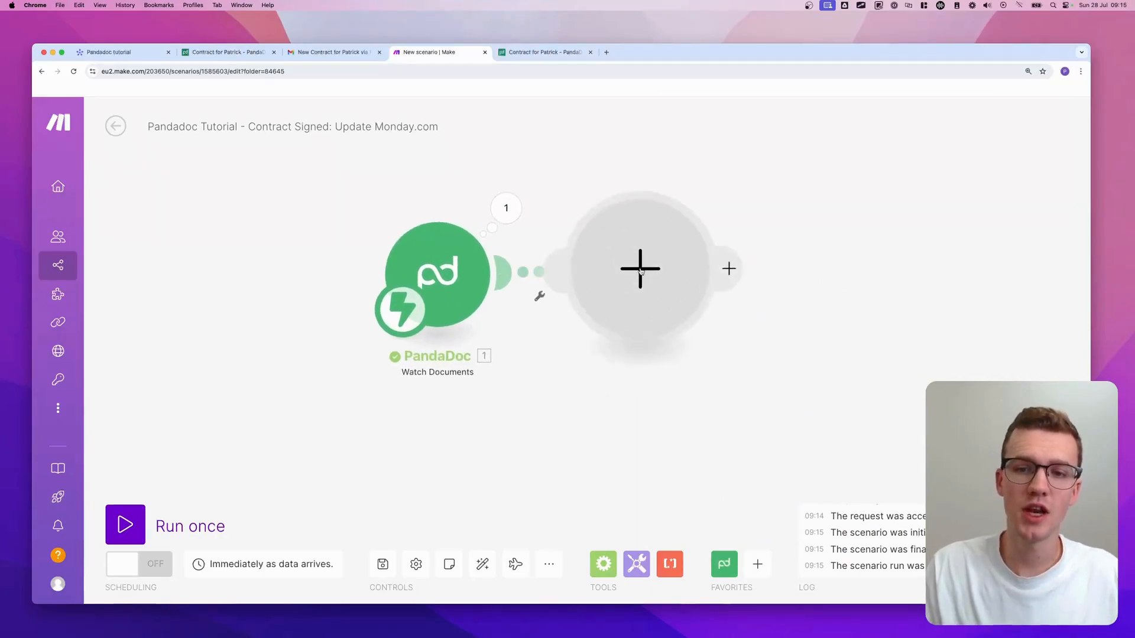
{"action": "type", "text": "router"}
{"action": "left_click", "coordinate": [794, 178]}
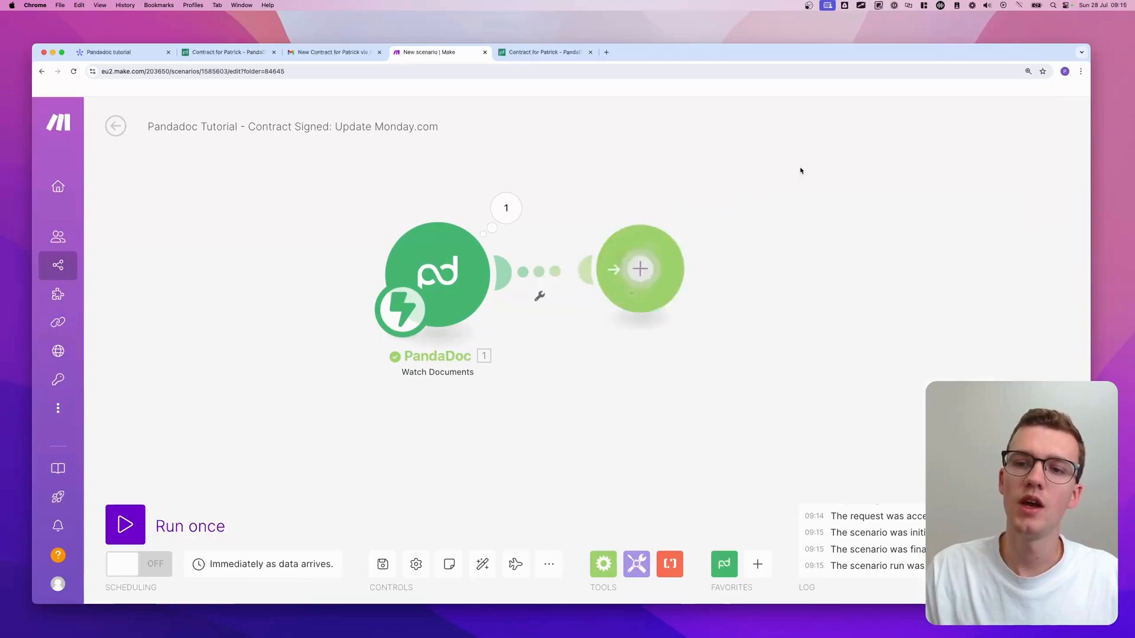
{"action": "left_click_drag", "start_coordinate": [914, 136], "coordinate": [920, 131]}
{"action": "scroll", "coordinate": [876, 204], "scroll_direction": "down", "scroll_amount": 1}
{"action": "left_click_drag", "start_coordinate": [875, 208], "coordinate": [697, 289]}
{"action": "left_click_drag", "start_coordinate": [656, 376], "coordinate": [635, 287]}
{"action": "left_click_drag", "start_coordinate": [636, 339], "coordinate": [754, 439]}
{"action": "scroll", "coordinate": [697, 437], "scroll_direction": "down", "scroll_amount": 1}
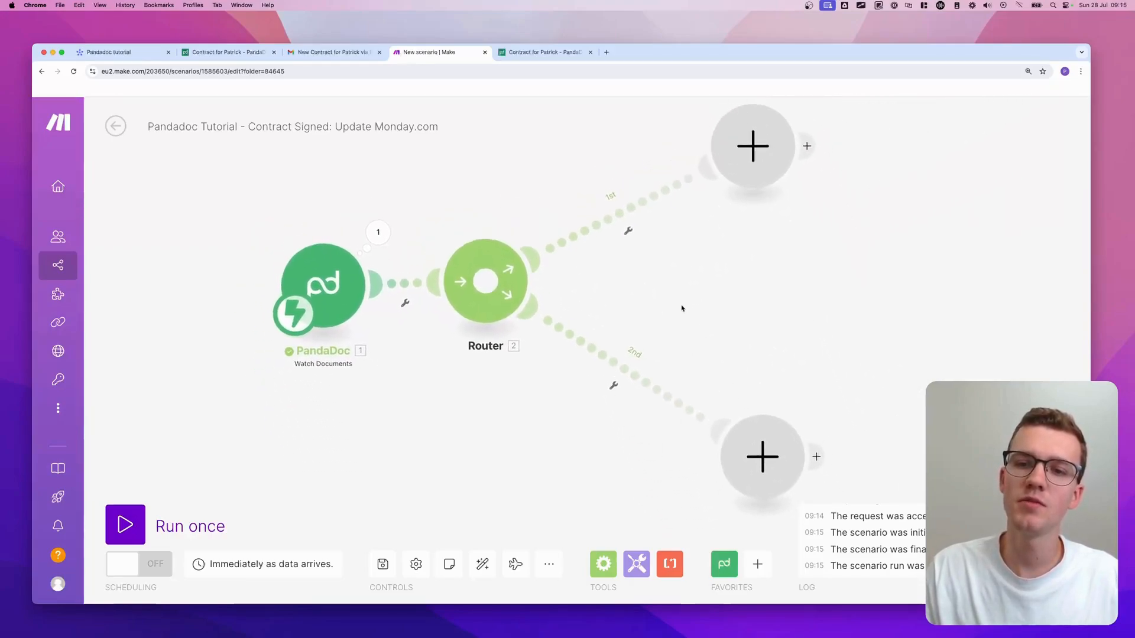
- Filter route 1 to Status equal to document.completed, labelled 'Document Completed'
{"action": "left_click", "coordinate": [626, 234]}
{"action": "left_click", "coordinate": [637, 270]}
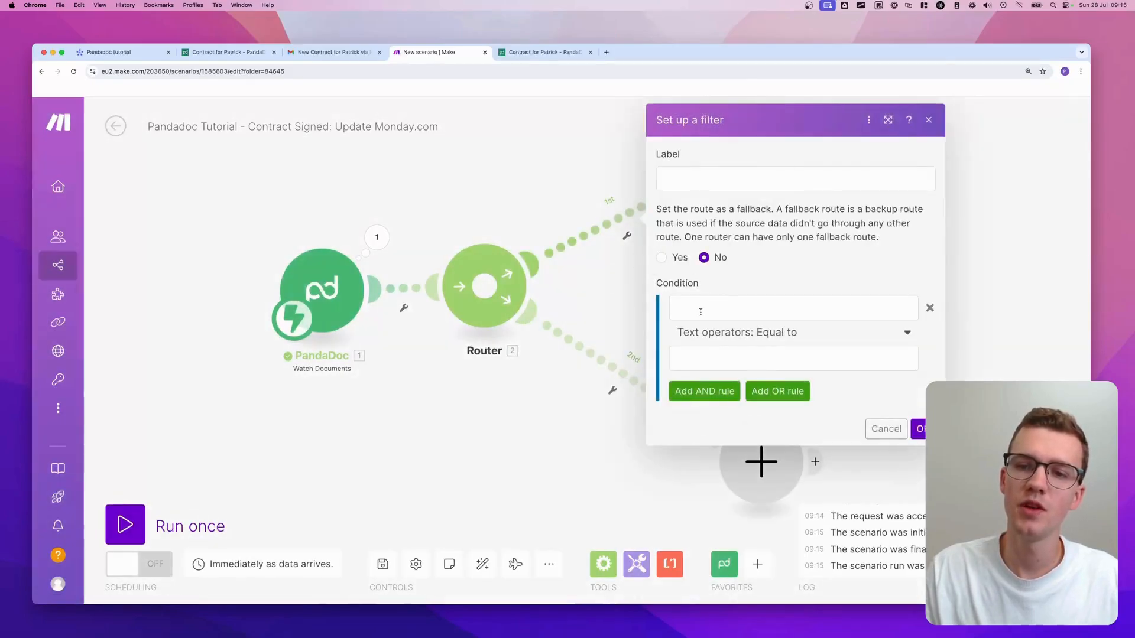
{"action": "left_click", "coordinate": [769, 308]}
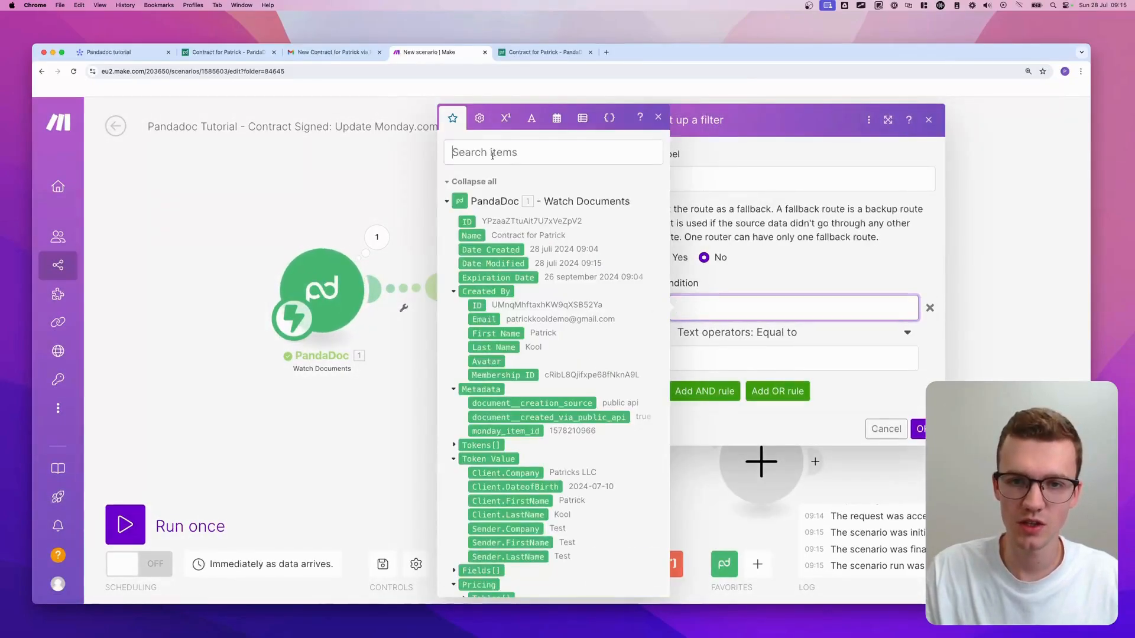
{"action": "left_click", "coordinate": [553, 152]}
{"action": "type", "text": "stat"}
{"action": "left_click", "coordinate": [477, 353]}
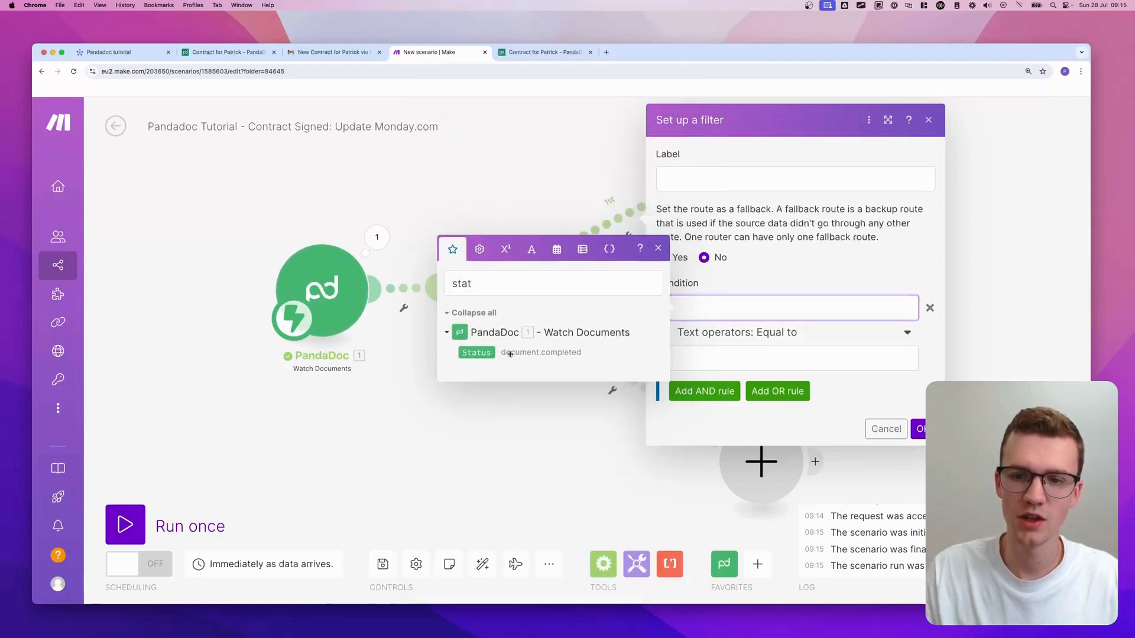
{"action": "left_click", "coordinate": [792, 358]}
{"action": "type", "text": "dp"}
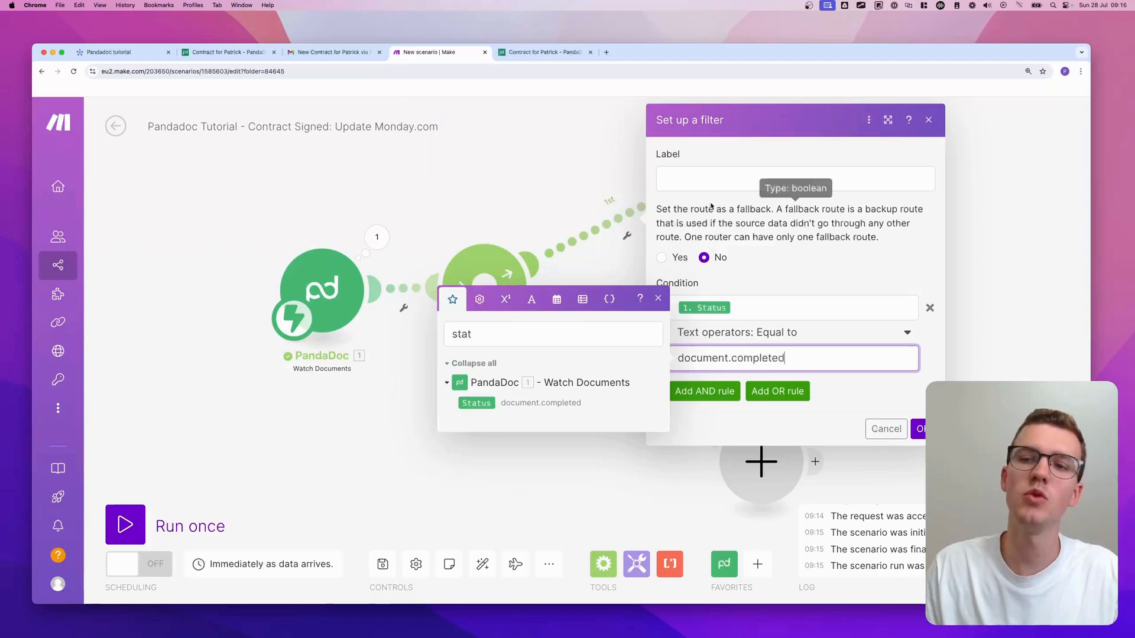
{"action": "left_click", "coordinate": [739, 182]}
{"action": "type", "text": "Documet"}
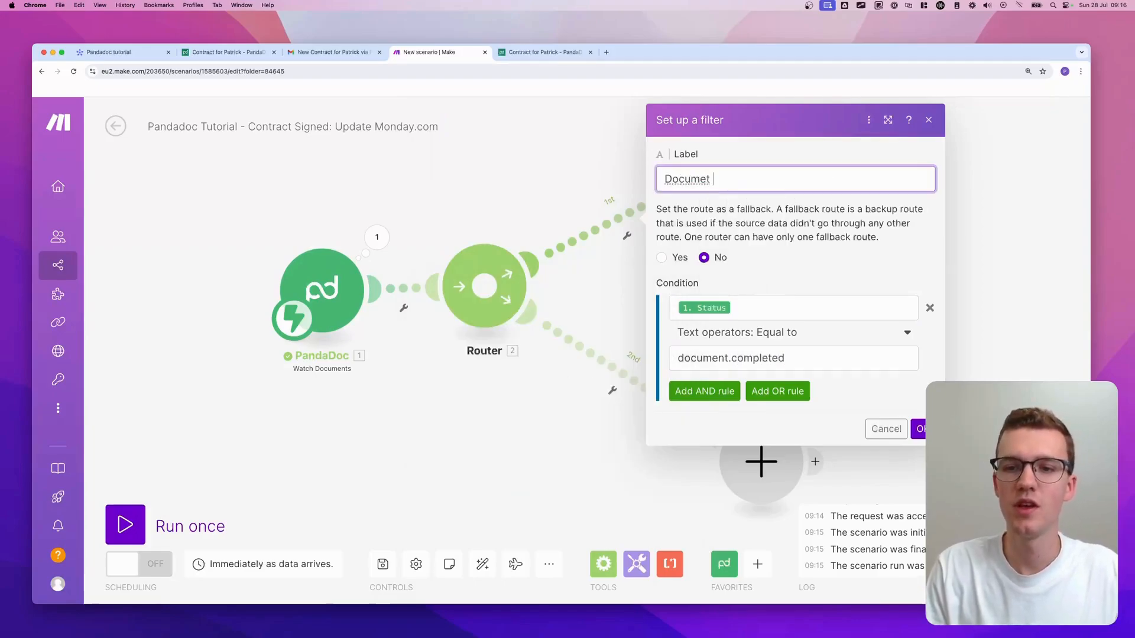
{"action": "key", "text": "BackSpace"}
{"action": "key", "text": "BackSpace"}
{"action": "type", "text": "nt Completed"}
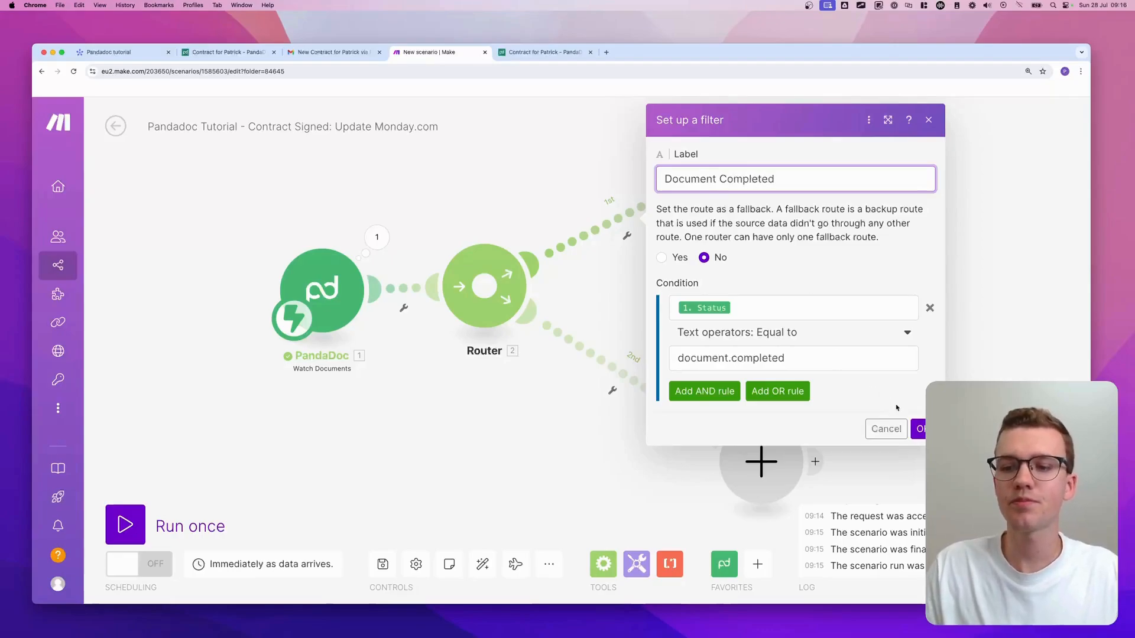
{"action": "left_click", "coordinate": [914, 430]}
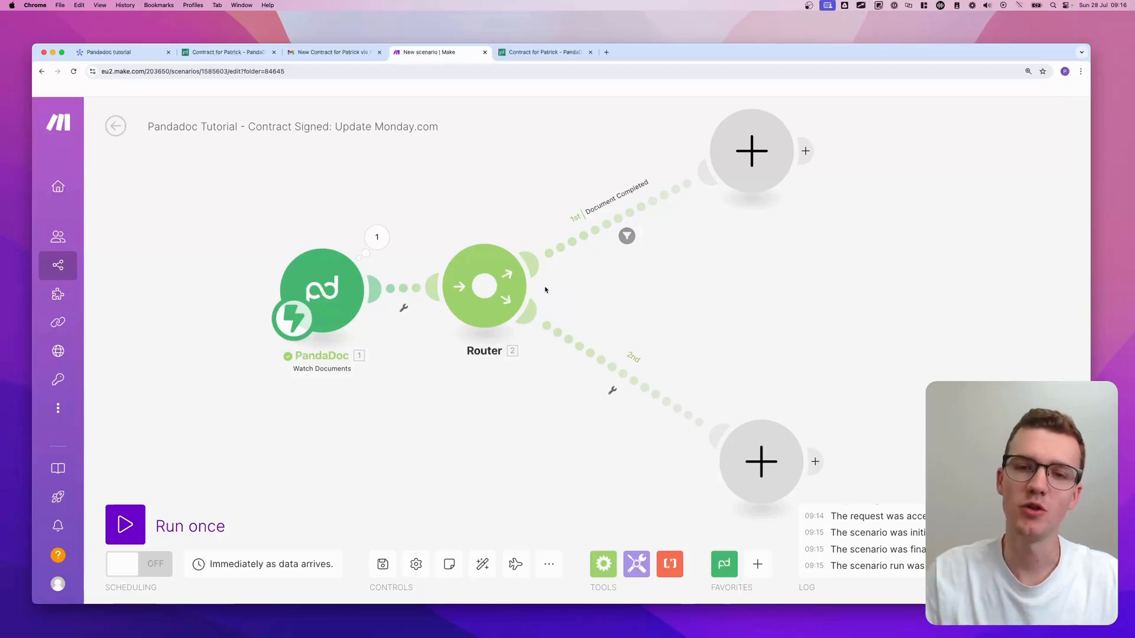
- Delete the router and both leftover empty modules
{"action": "right_click", "coordinate": [489, 289]}
{"action": "left_click", "coordinate": [533, 405]}
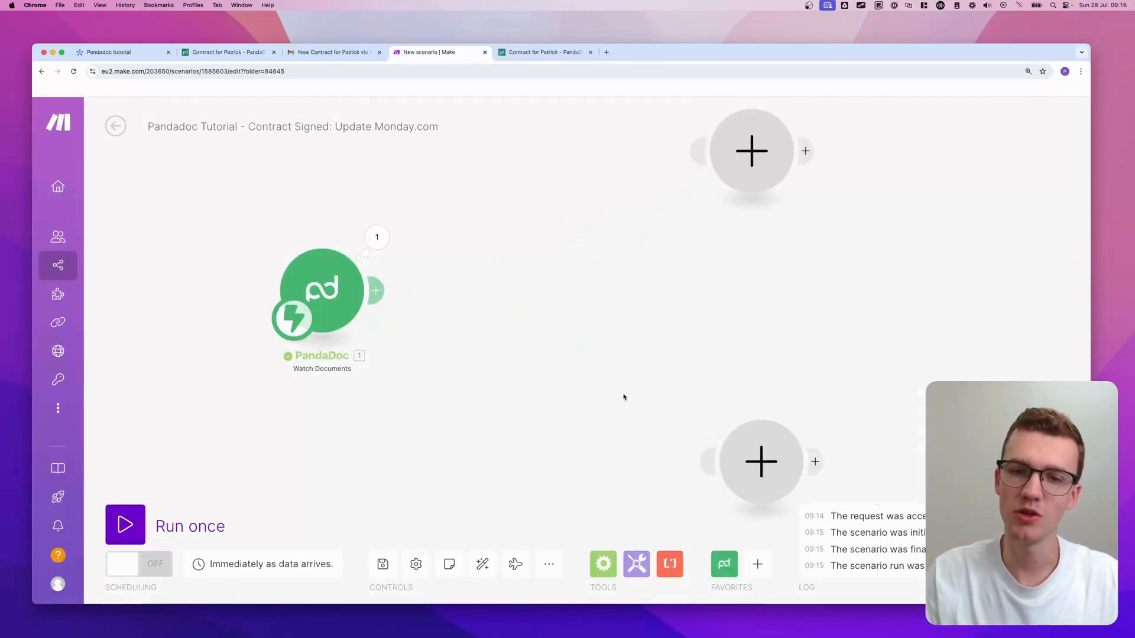
{"action": "left_click_drag", "start_coordinate": [736, 189], "coordinate": [725, 212]}
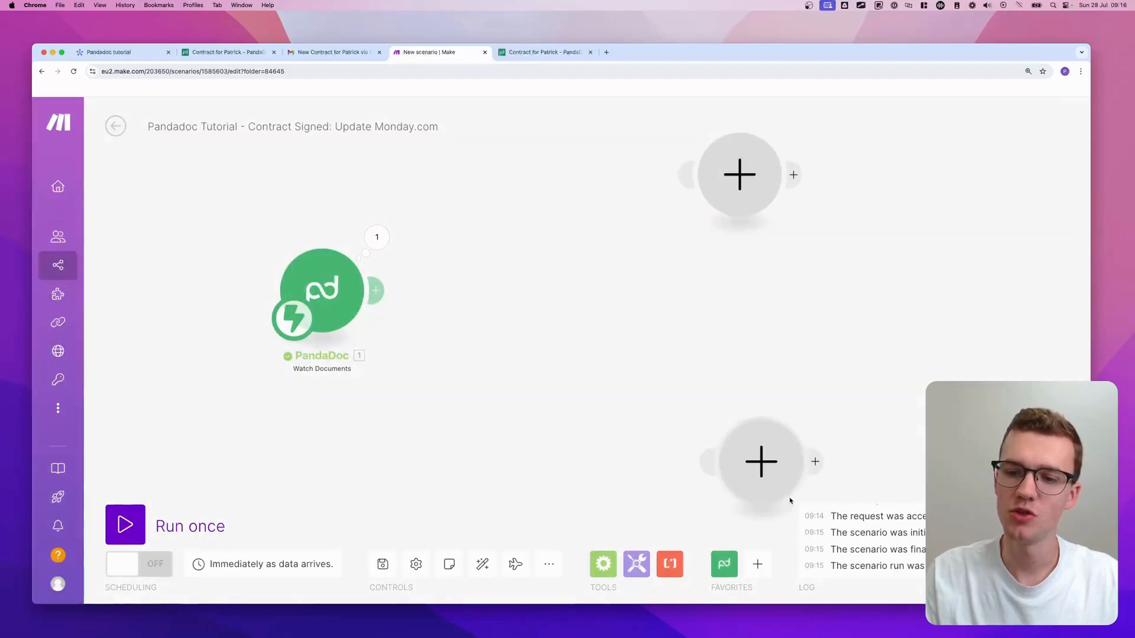
{"action": "right_click", "coordinate": [733, 202]}
{"action": "left_click", "coordinate": [768, 233]}
{"action": "right_click", "coordinate": [762, 453]}
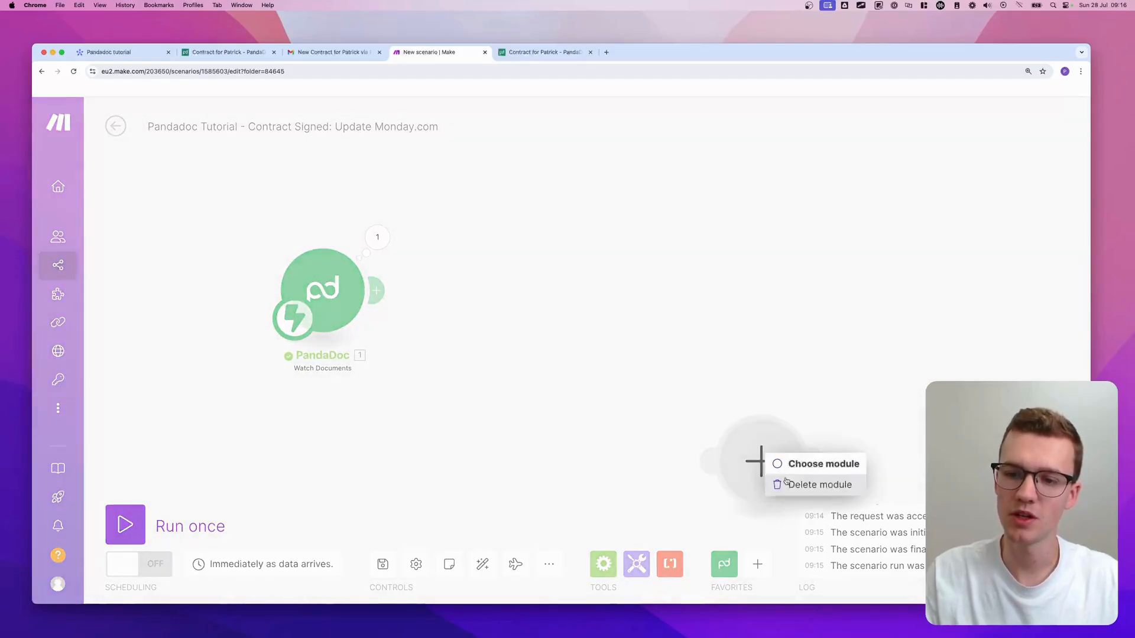
{"action": "left_click", "coordinate": [790, 482]}
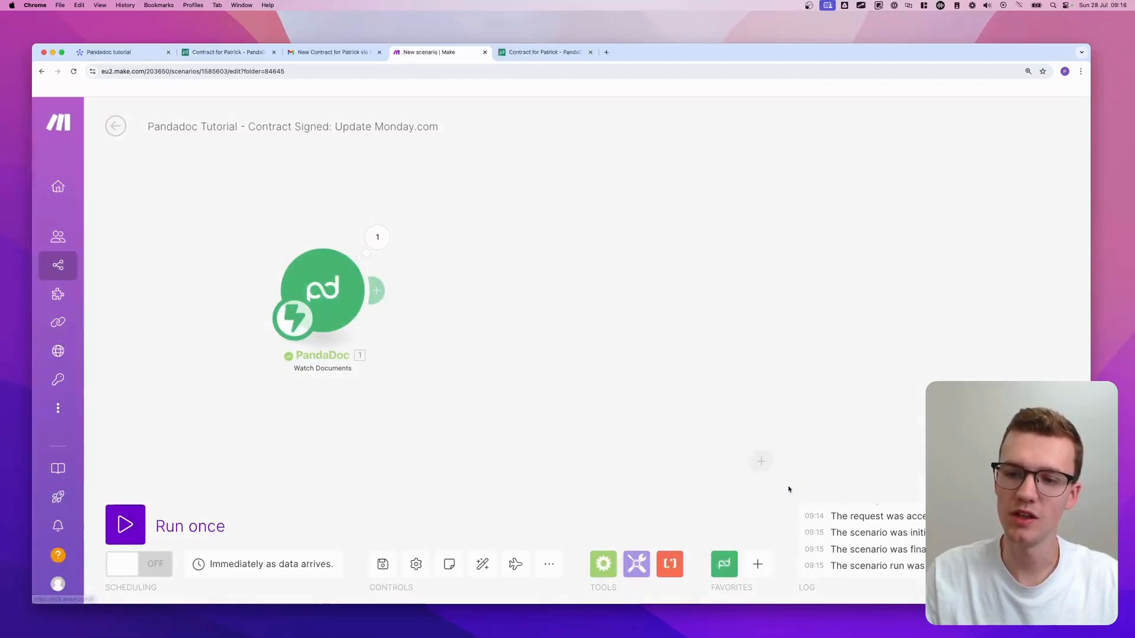
- Add a Monday 'Update Column Values of a Specific Item' module directly after PandaDoc
{"action": "left_click", "coordinate": [560, 292]}
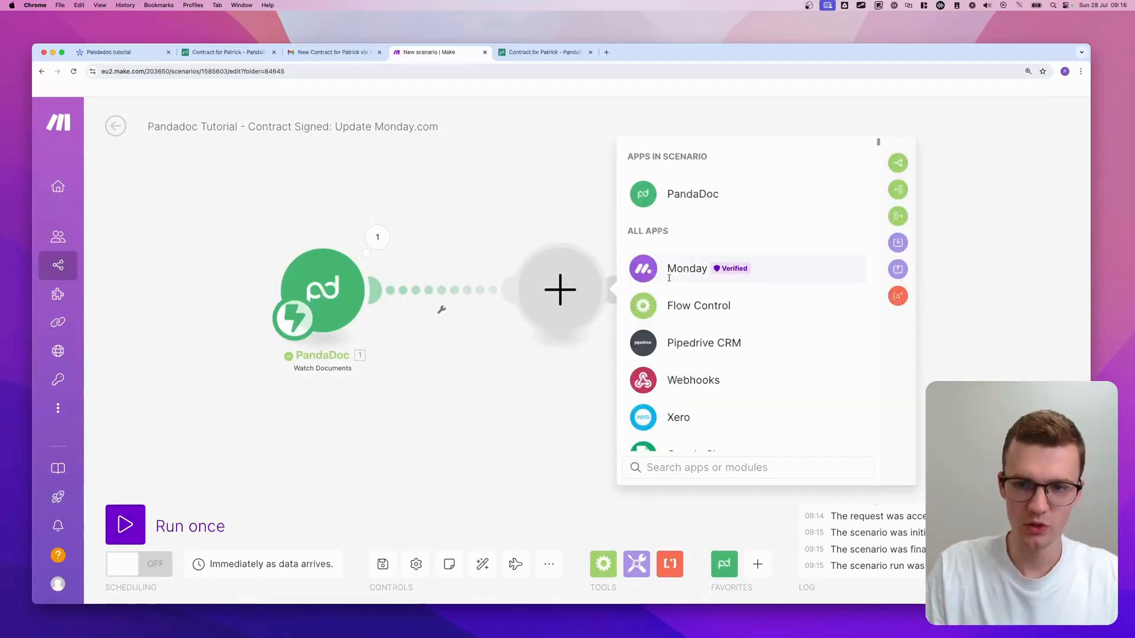
{"action": "left_click", "coordinate": [687, 268]}
{"action": "type", "text": "g"}
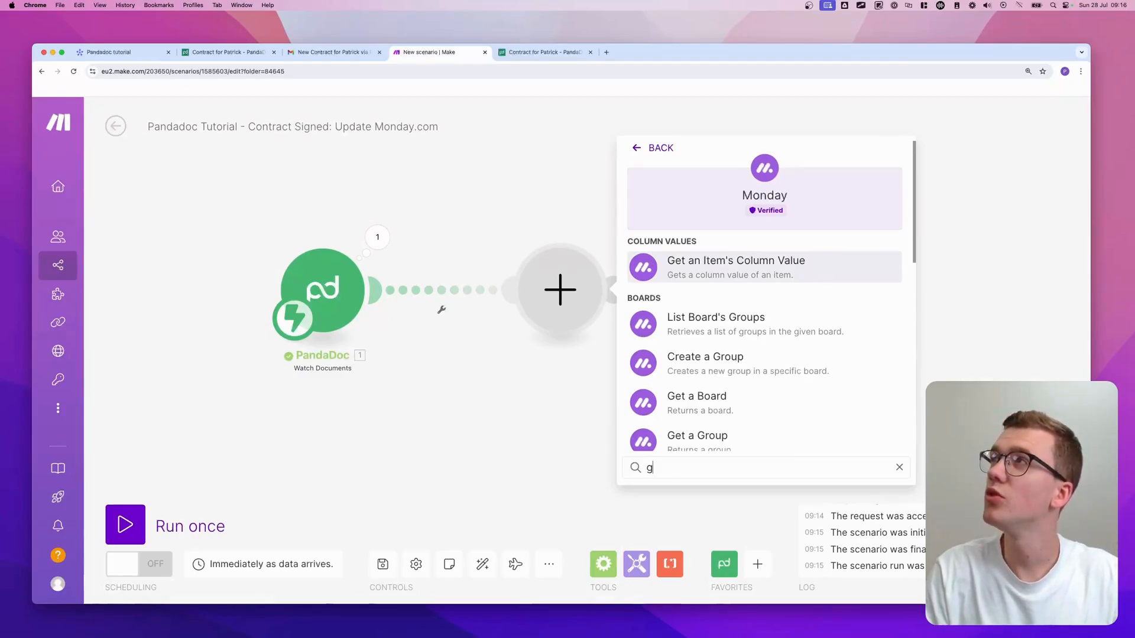
{"action": "key", "text": "BackSpace"}
{"action": "type", "text": "update col"}
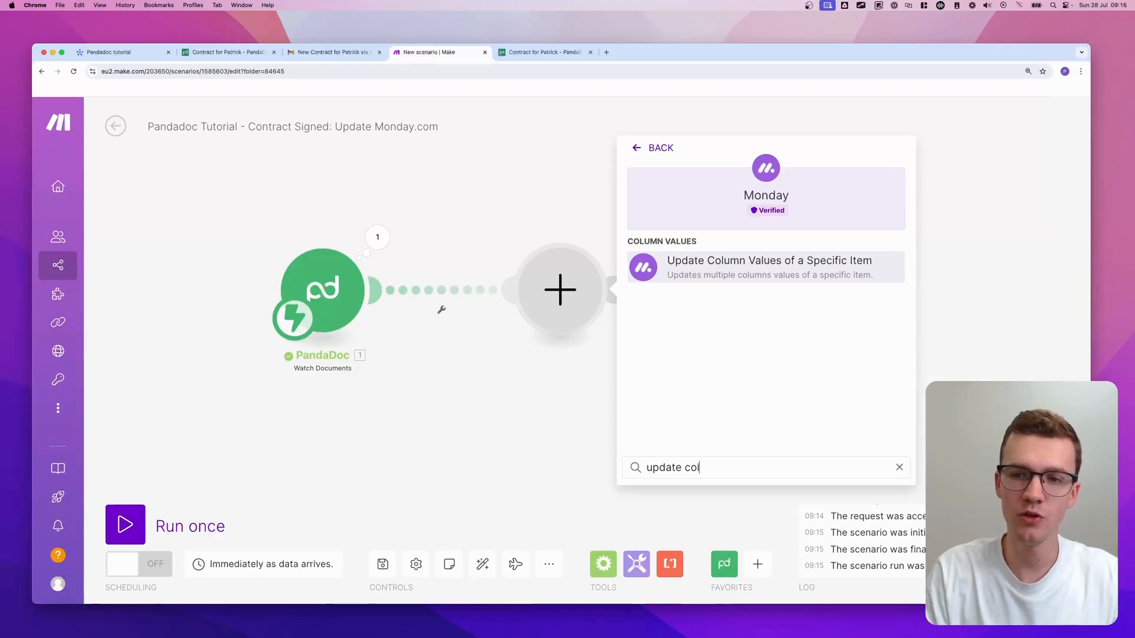
{"action": "left_click", "coordinate": [800, 256]}
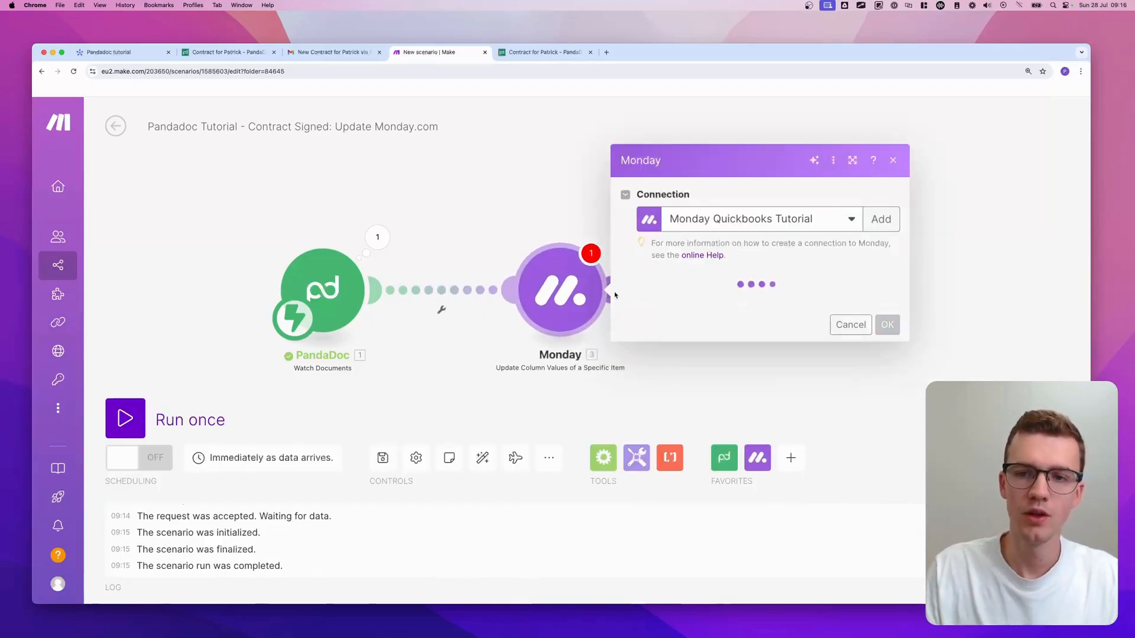
{"action": "left_click_drag", "start_coordinate": [547, 294], "coordinate": [673, 291]}
{"action": "left_click", "coordinate": [513, 318]}
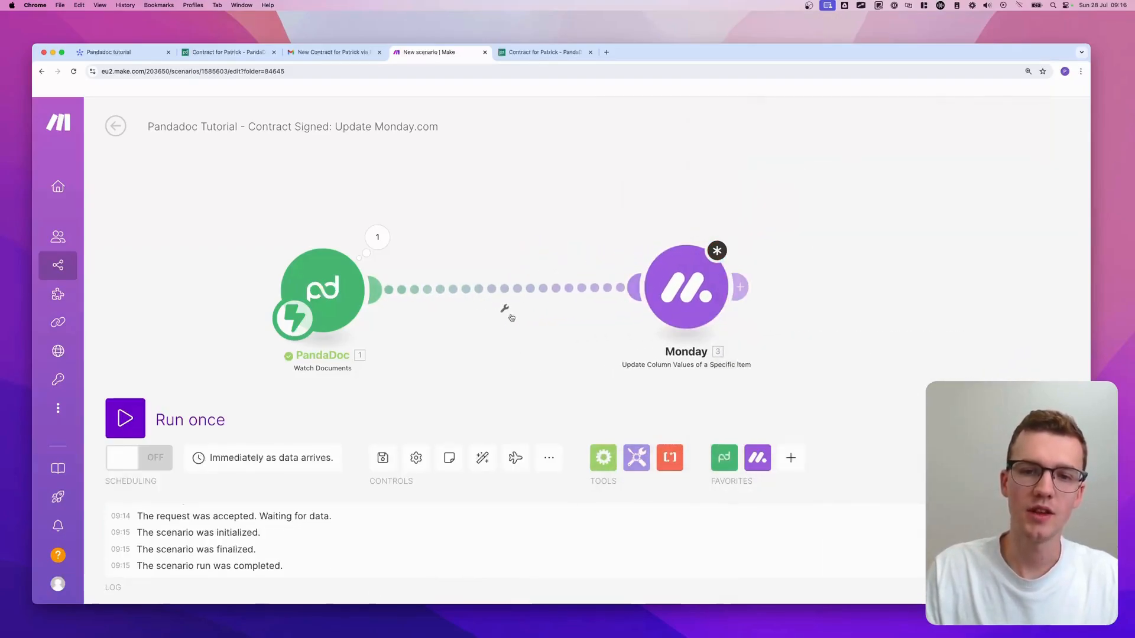
{"action": "left_click", "coordinate": [504, 309]}
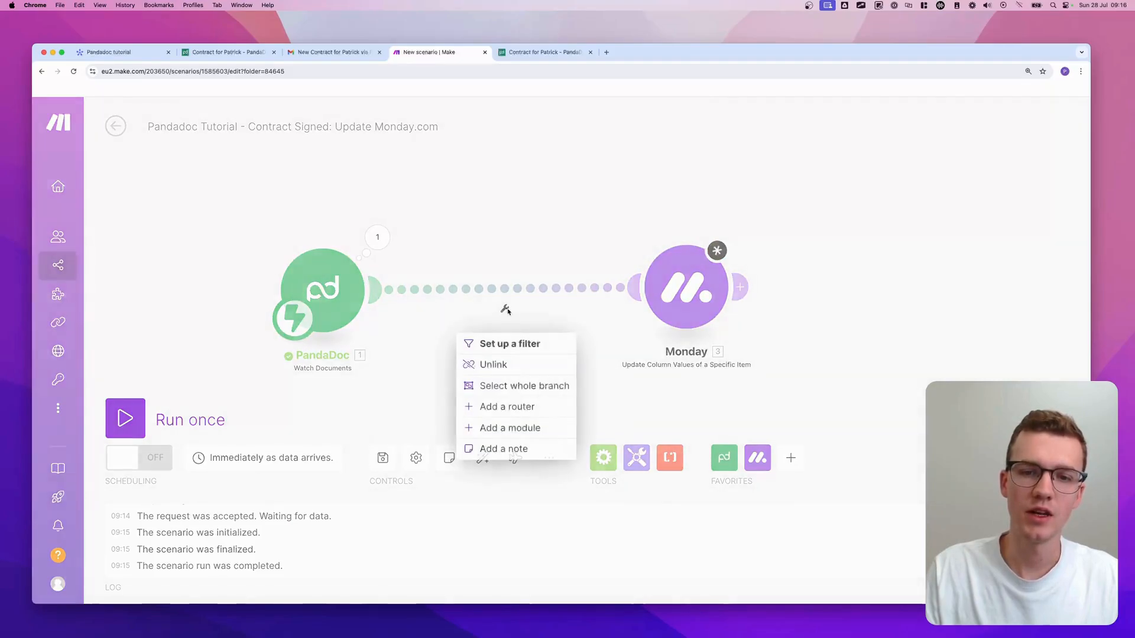
- Set the link filter condition to PandaDoc Status equal to document.completed
{"action": "left_click", "coordinate": [502, 344]}
{"action": "left_click", "coordinate": [603, 285]}
{"action": "type", "text": "st"}
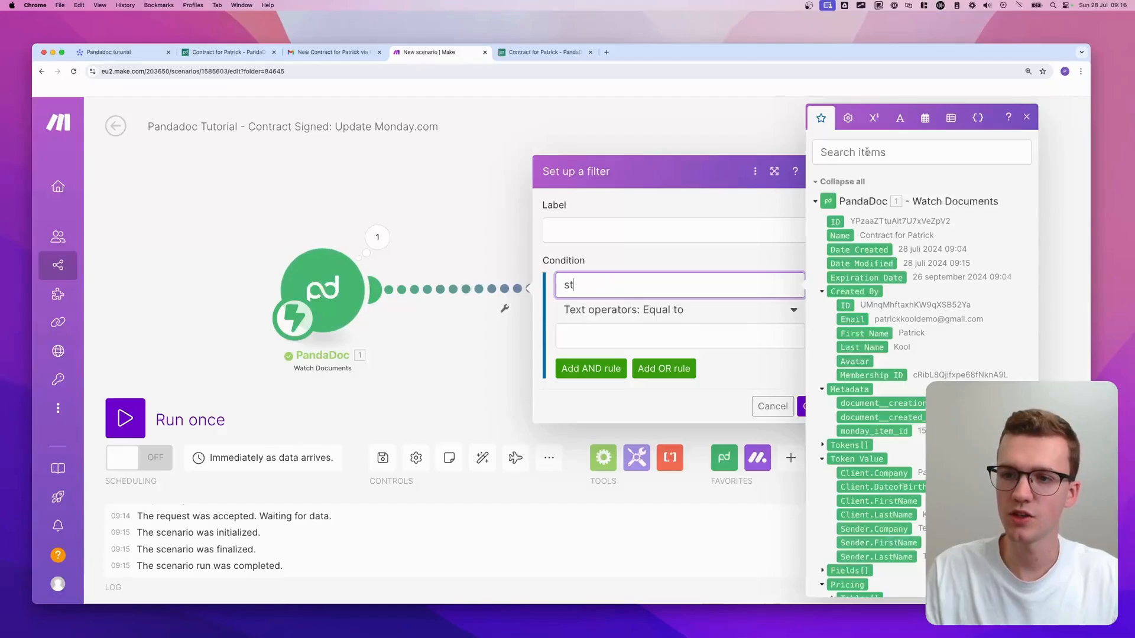
{"action": "left_click", "coordinate": [866, 152]}
{"action": "type", "text": "stat"}
{"action": "left_click", "coordinate": [844, 330]}
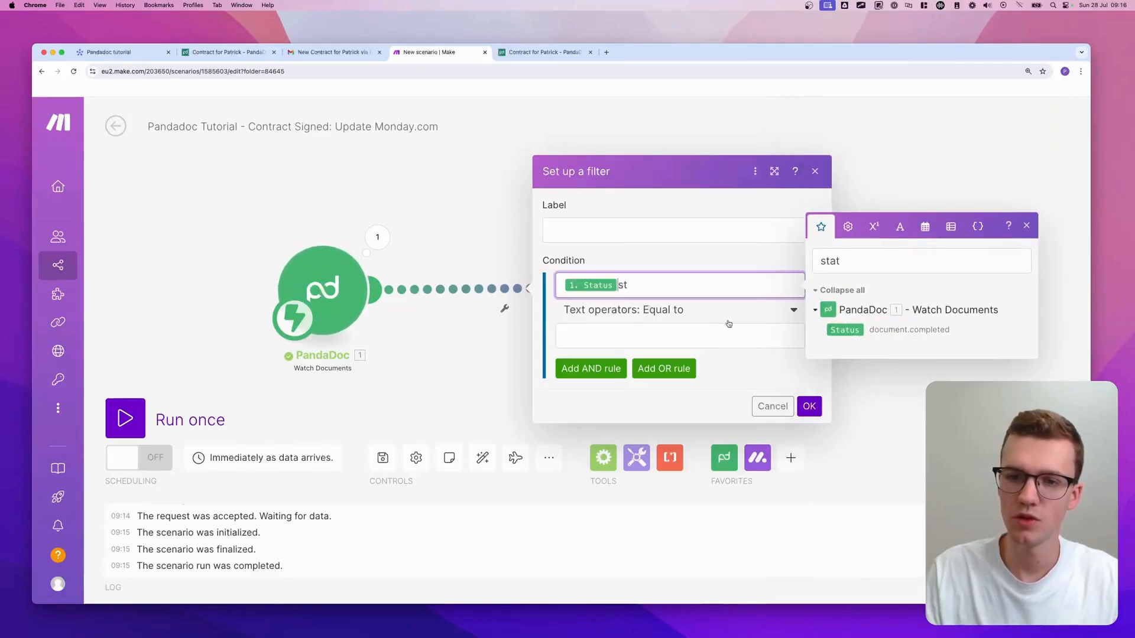
{"action": "key", "text": "BackSpace"}
{"action": "key", "text": "BackSpace"}
{"action": "key", "text": "BackSpace"}
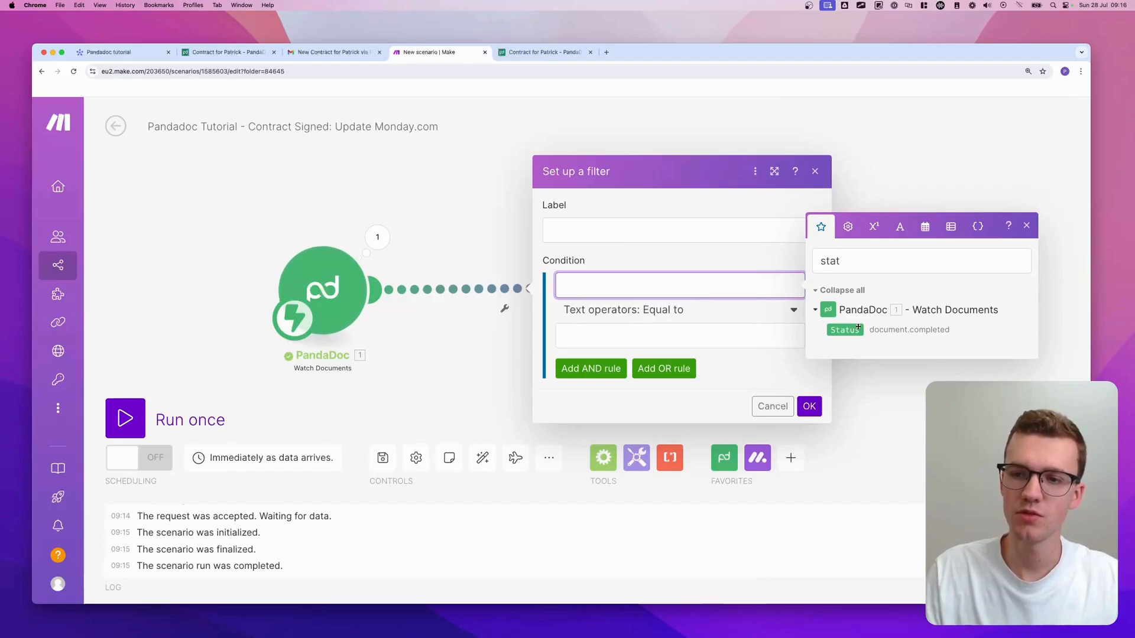
{"action": "left_click_drag", "start_coordinate": [858, 326], "coordinate": [650, 285]}
{"action": "left_click", "coordinate": [680, 336]}
{"action": "type", "text": "document.completed"}
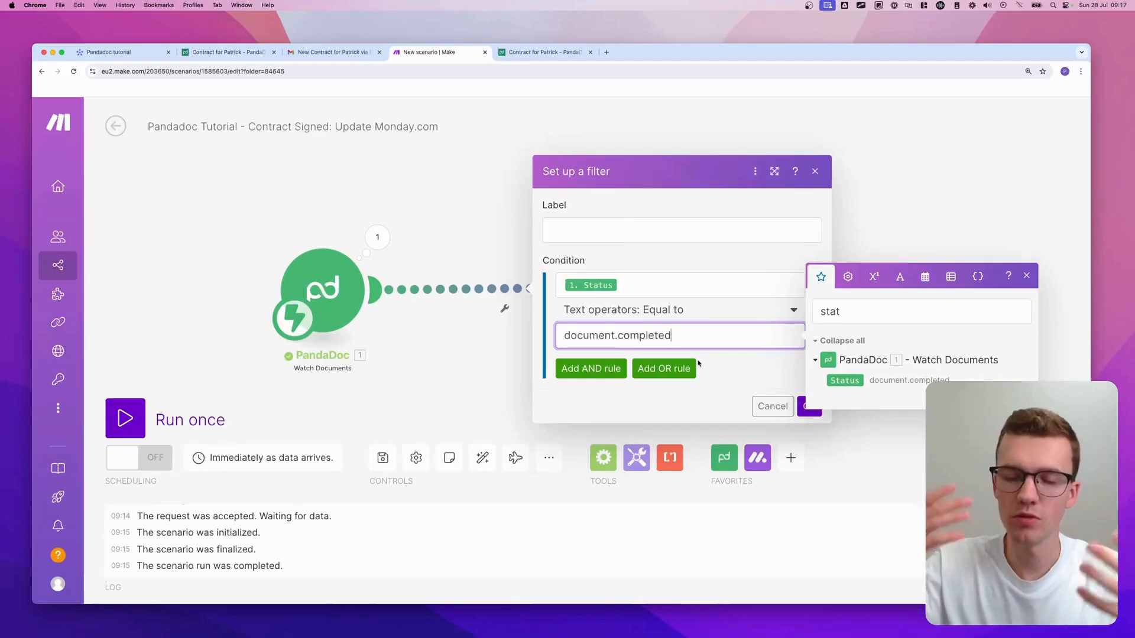
- Label the filter 'Document Completed', save it, and move the Monday module closer to PandaDoc
{"action": "left_click", "coordinate": [683, 237]}
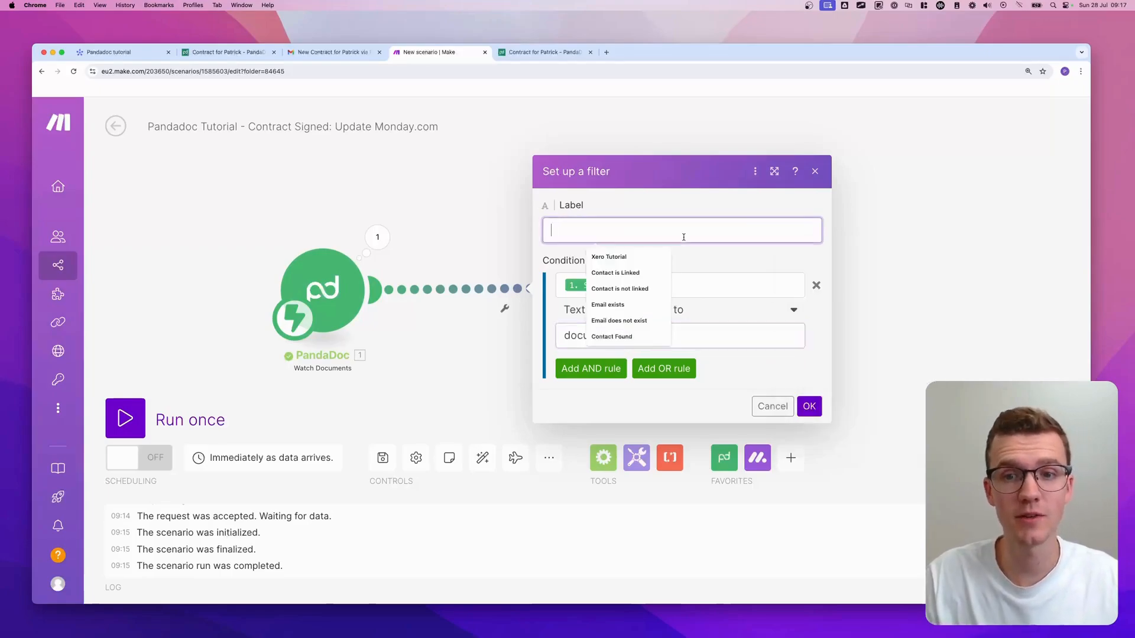
{"action": "type", "text": "Documet C"}
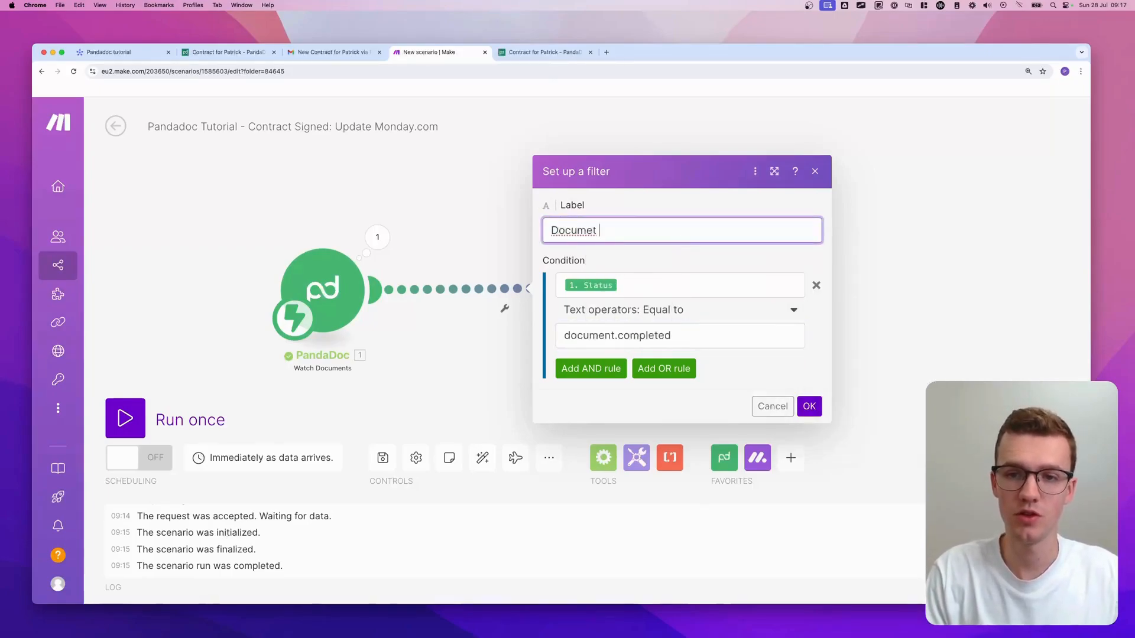
{"action": "key", "text": "BackSpace"}
{"action": "key", "text": "BackSpace"}
{"action": "type", "text": "nt Completed"}
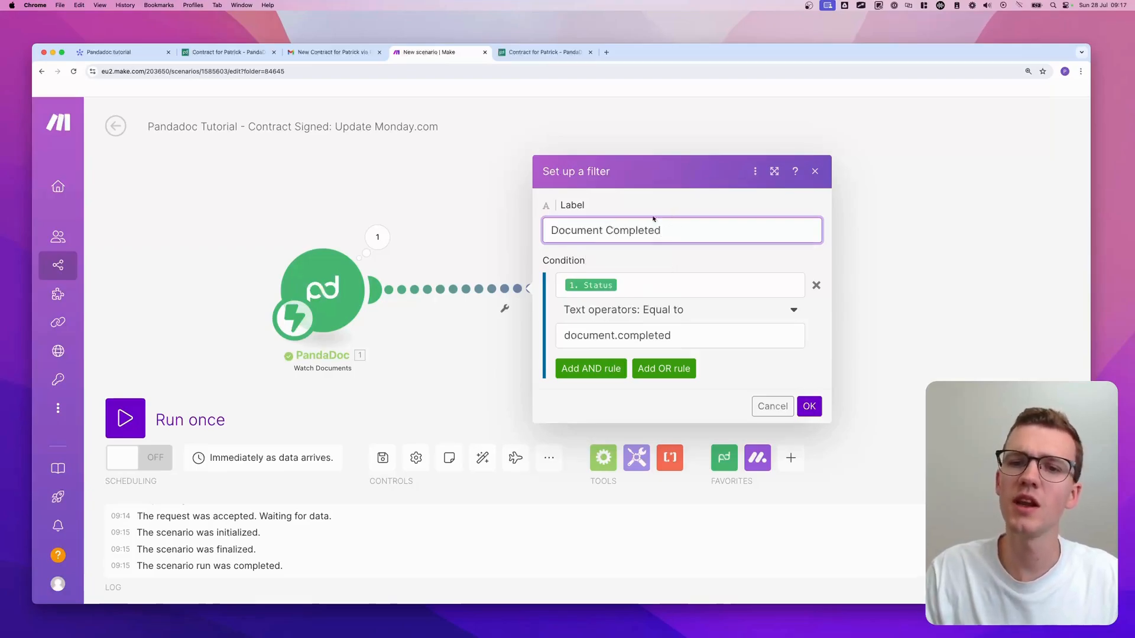
{"action": "left_click", "coordinate": [807, 407]}
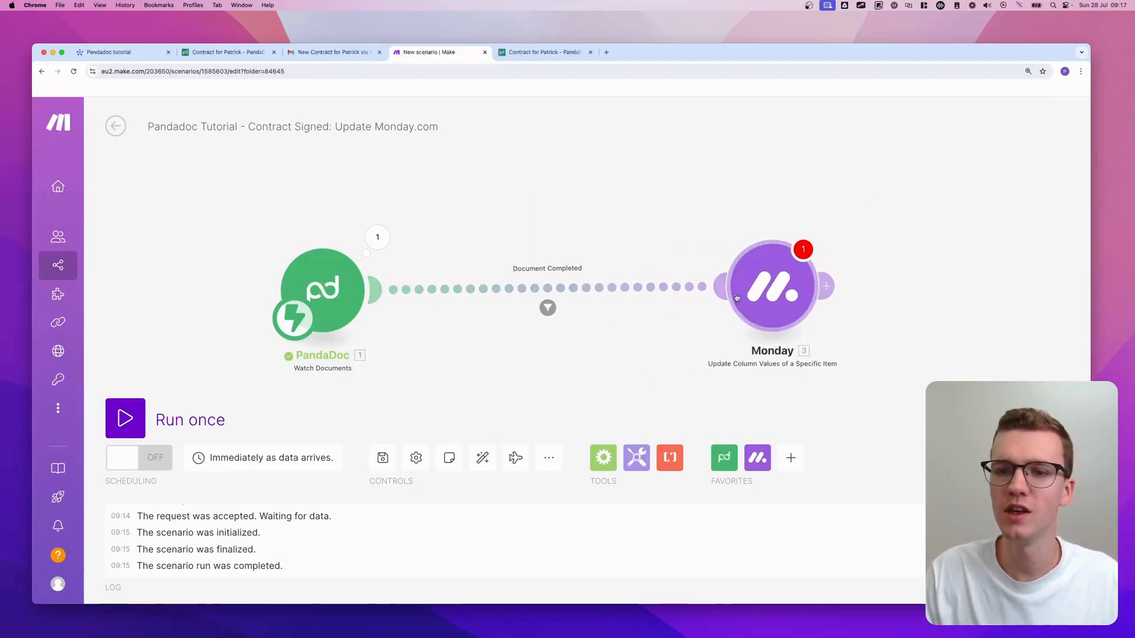
{"action": "left_click_drag", "start_coordinate": [792, 295], "coordinate": [716, 289]}
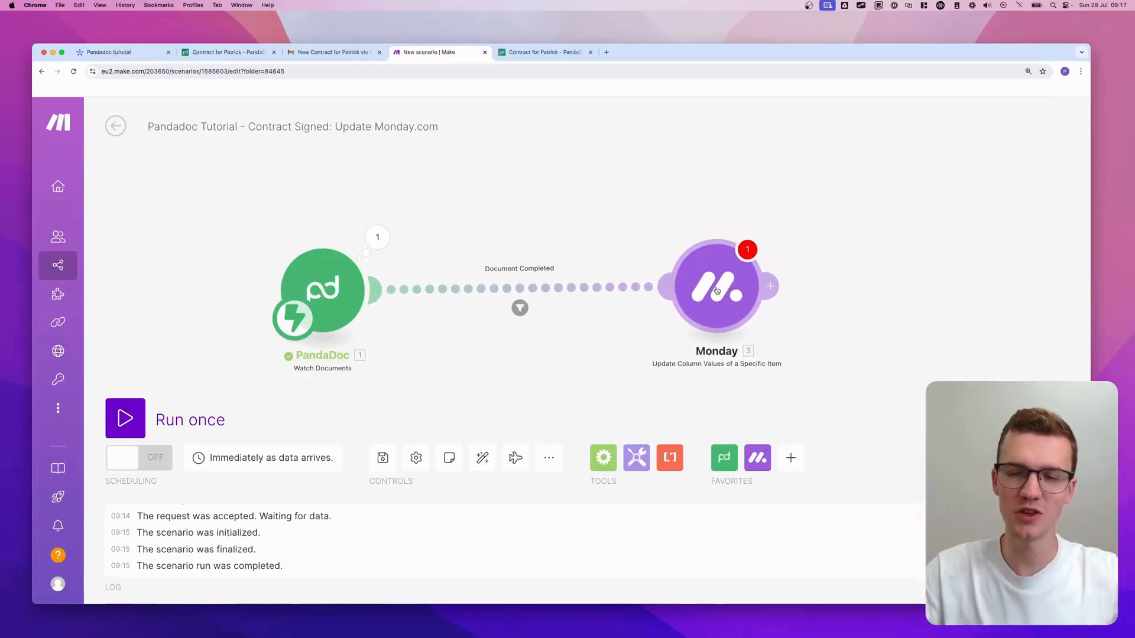
- Set the Monday module to the My Monday Test connection and Pandadoc tutorial board
{"action": "scroll", "coordinate": [716, 290], "scroll_direction": "down", "scroll_amount": 2}
{"action": "scroll", "coordinate": [716, 290], "scroll_direction": "down", "scroll_amount": 2}
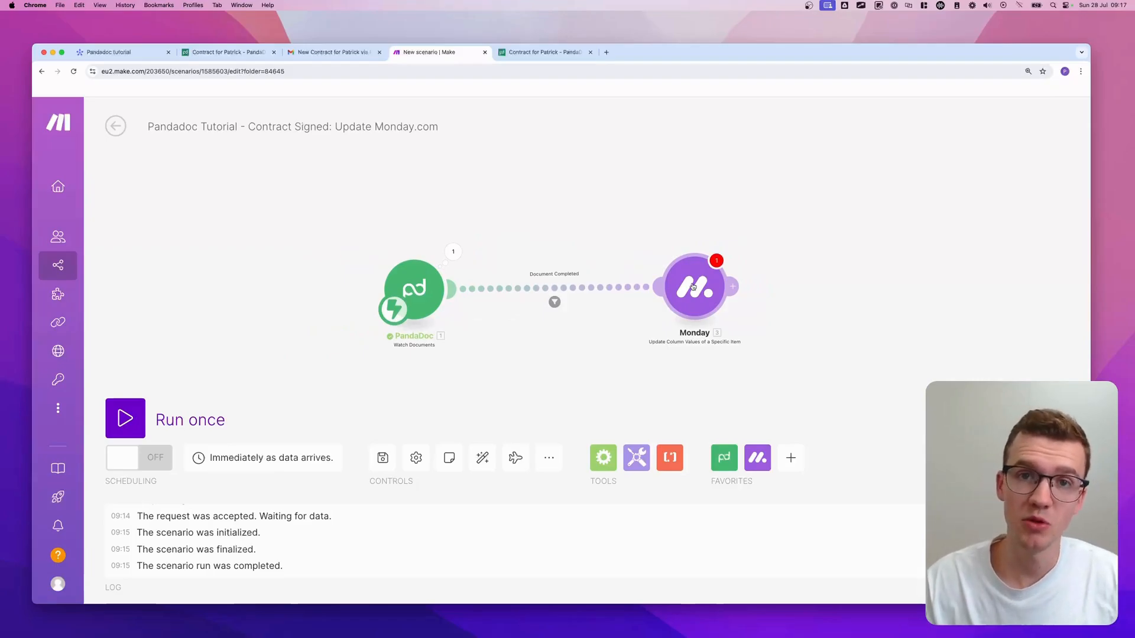
{"action": "left_click", "coordinate": [693, 288]}
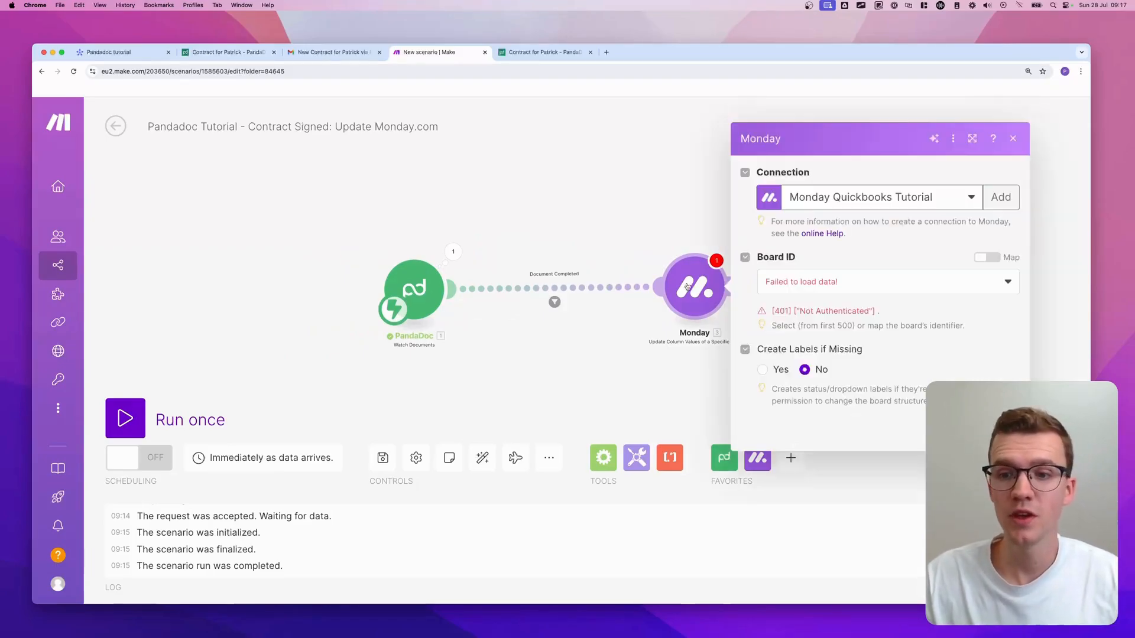
{"action": "left_click", "coordinate": [895, 208]}
{"action": "left_click", "coordinate": [853, 242]}
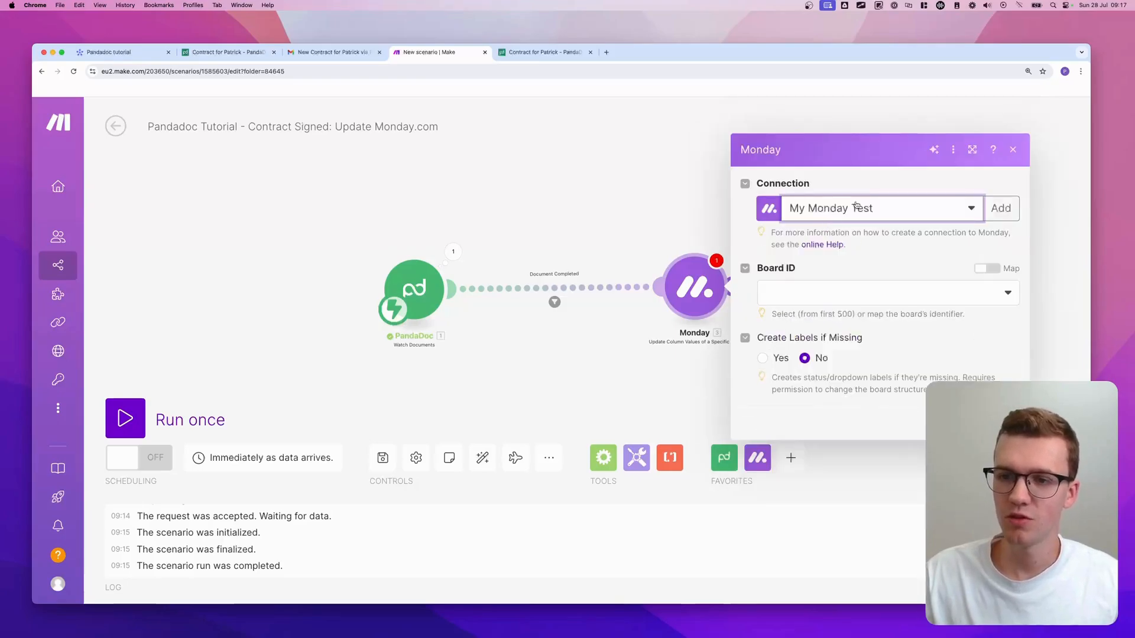
{"action": "left_click", "coordinate": [904, 289]}
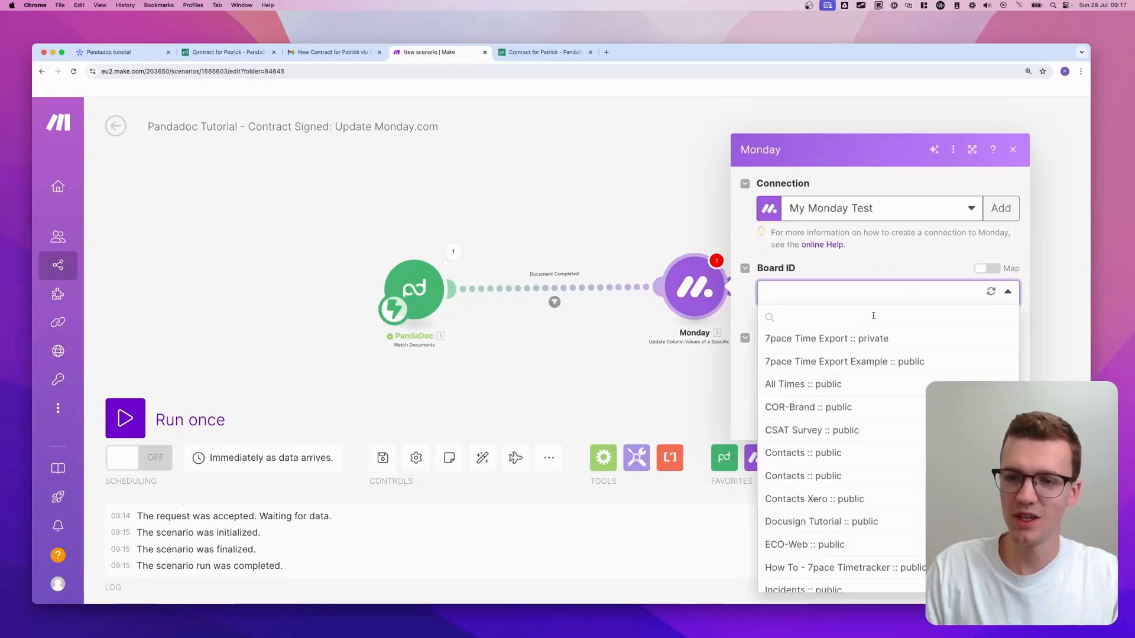
{"action": "type", "text": "pandadoc"}
{"action": "left_click", "coordinate": [869, 339]}
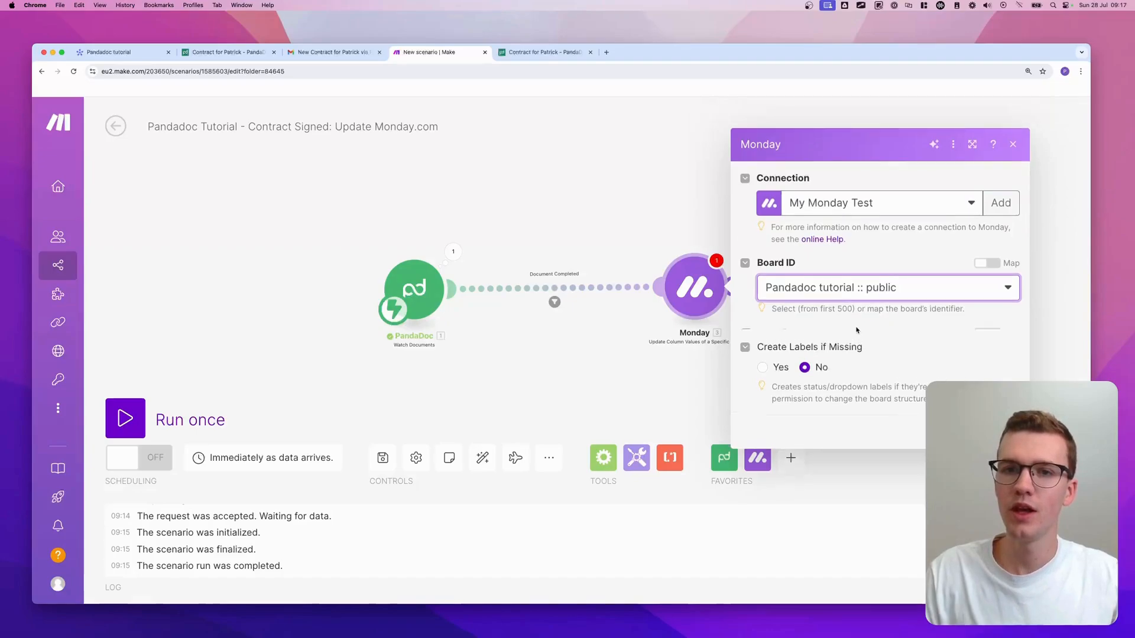
- Map the Item ID to PandaDoc's Metadata monday_item_id
{"action": "left_click", "coordinate": [986, 309]}
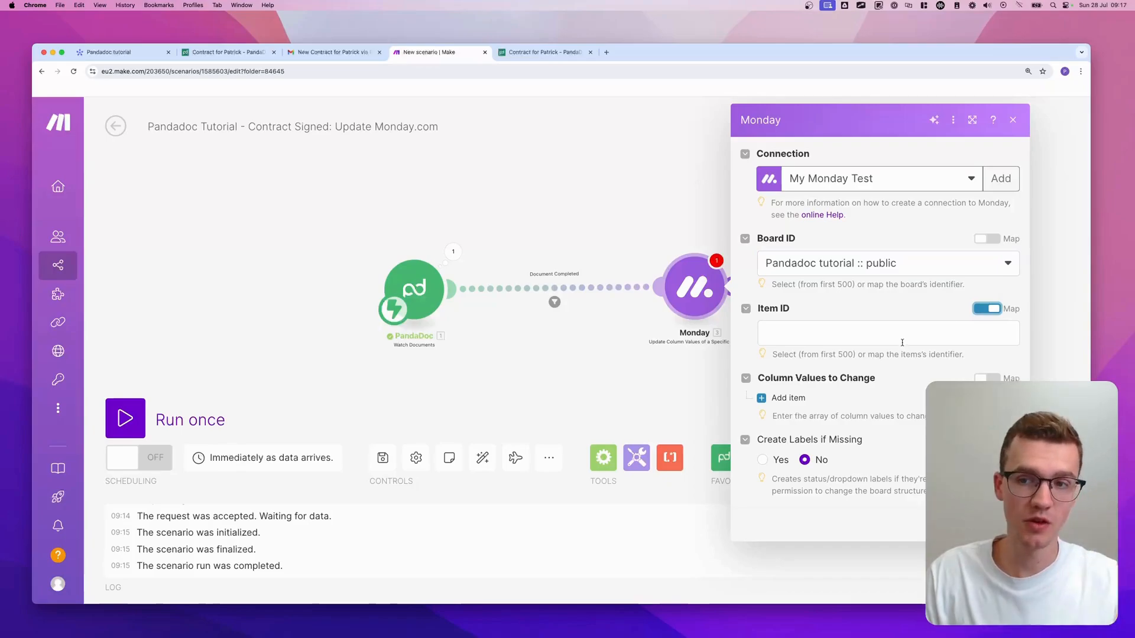
{"action": "left_click", "coordinate": [861, 332]}
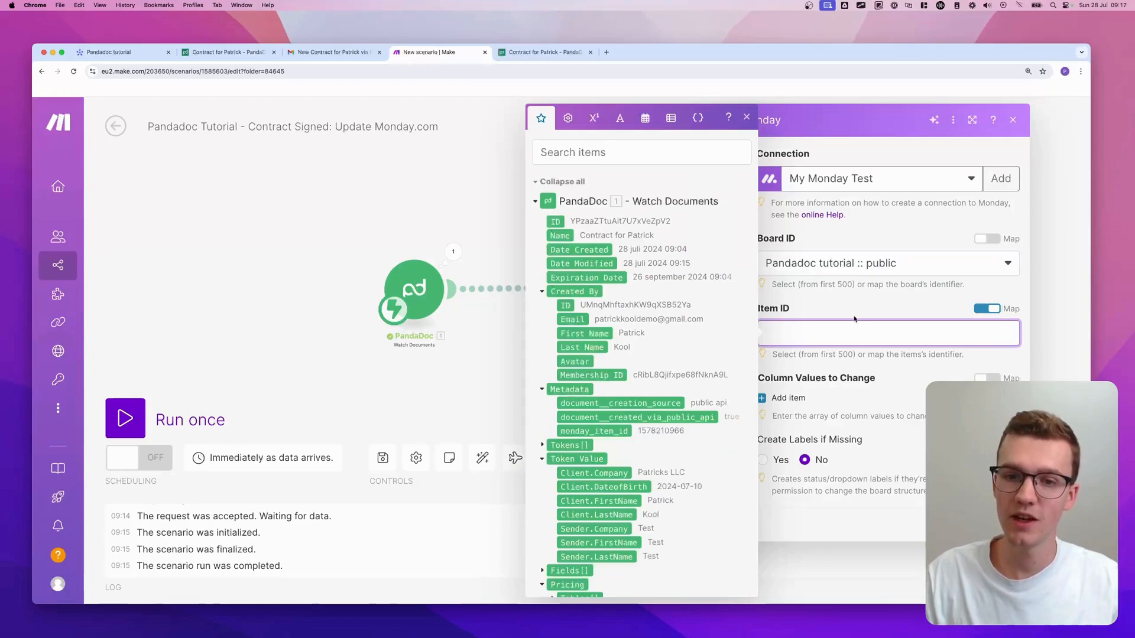
{"action": "scroll", "coordinate": [614, 367], "scroll_direction": "down", "scroll_amount": 3}
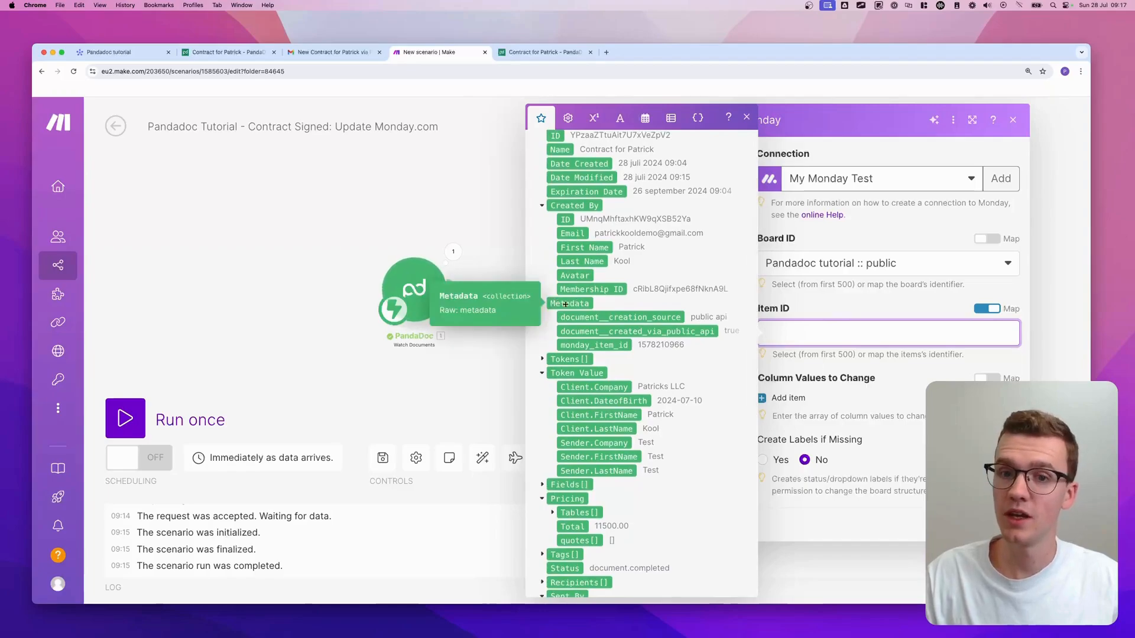
{"action": "left_click", "coordinate": [542, 304]}
{"action": "left_click", "coordinate": [542, 304]}
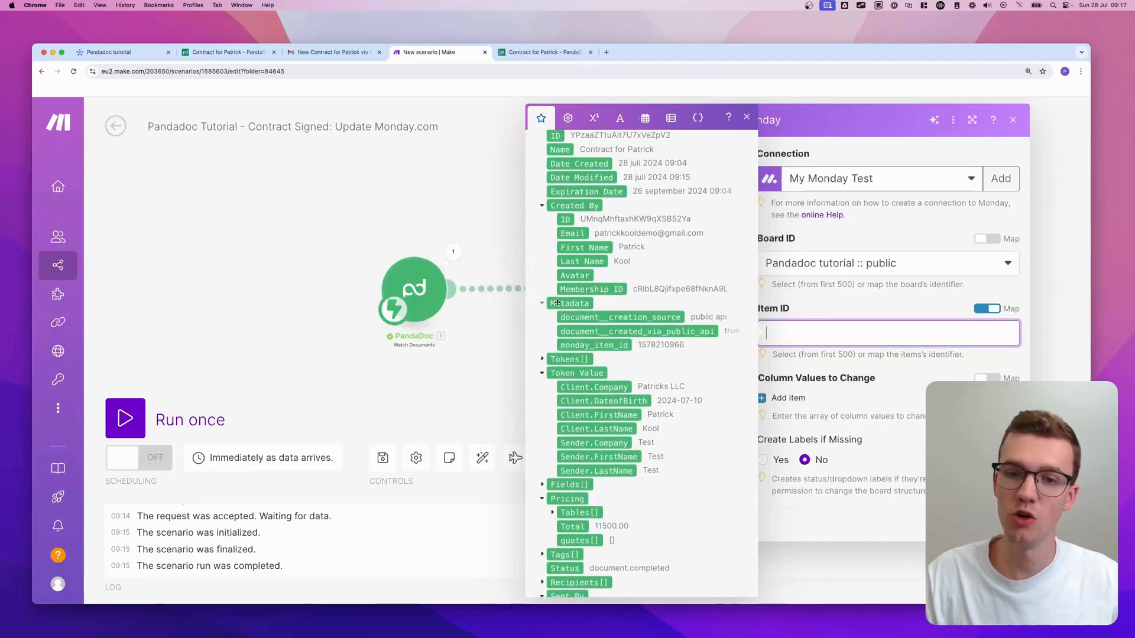
{"action": "left_click", "coordinate": [619, 347]}
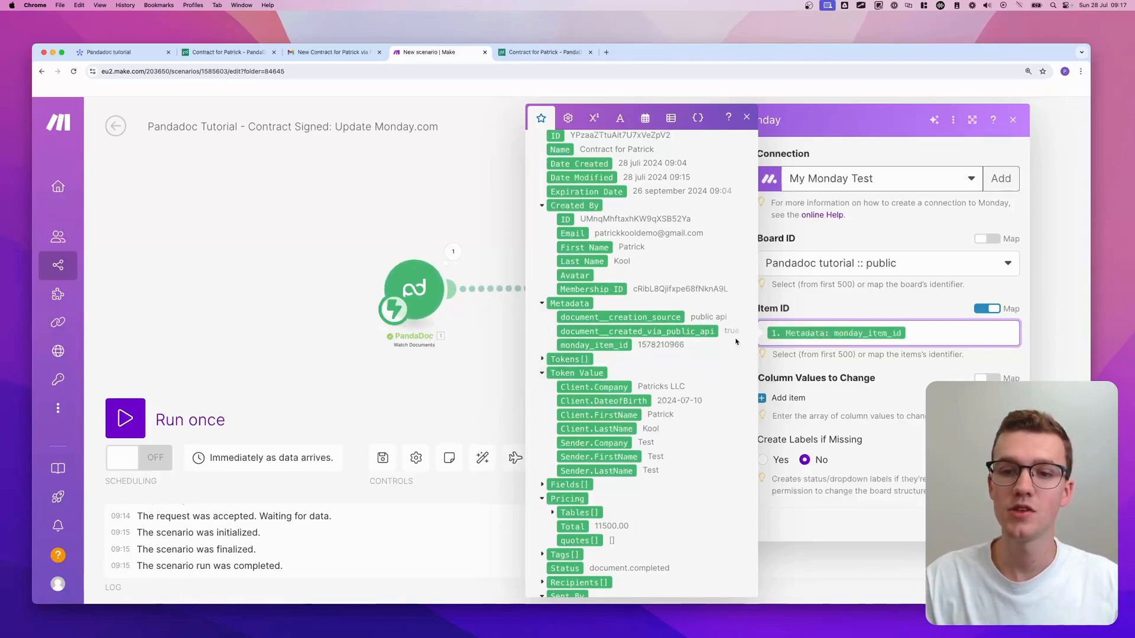
- Check the sent contract item on the monday.com Pandadoc tutorial board, then return to Make
{"action": "left_click", "coordinate": [121, 51]}
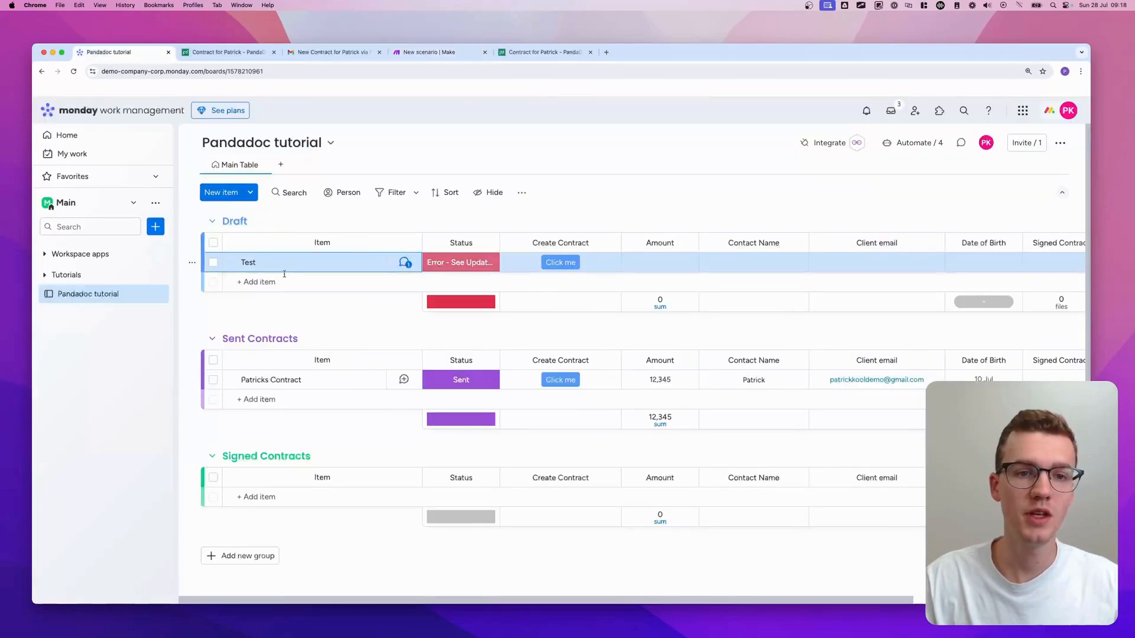
{"action": "left_click", "coordinate": [387, 381]}
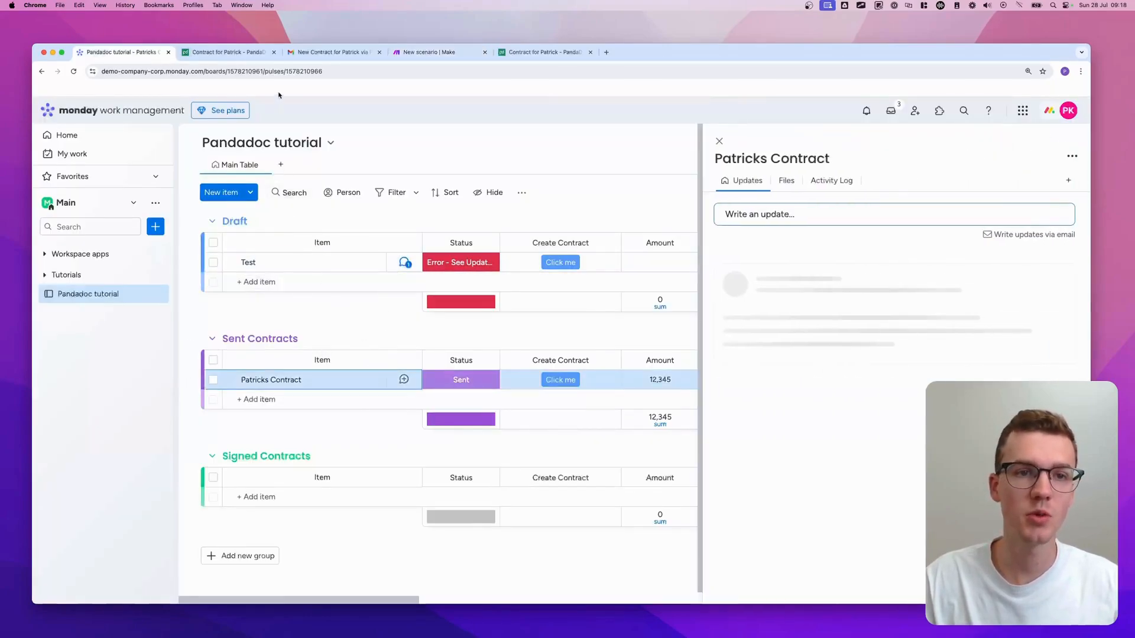
{"action": "left_click", "coordinate": [428, 52]}
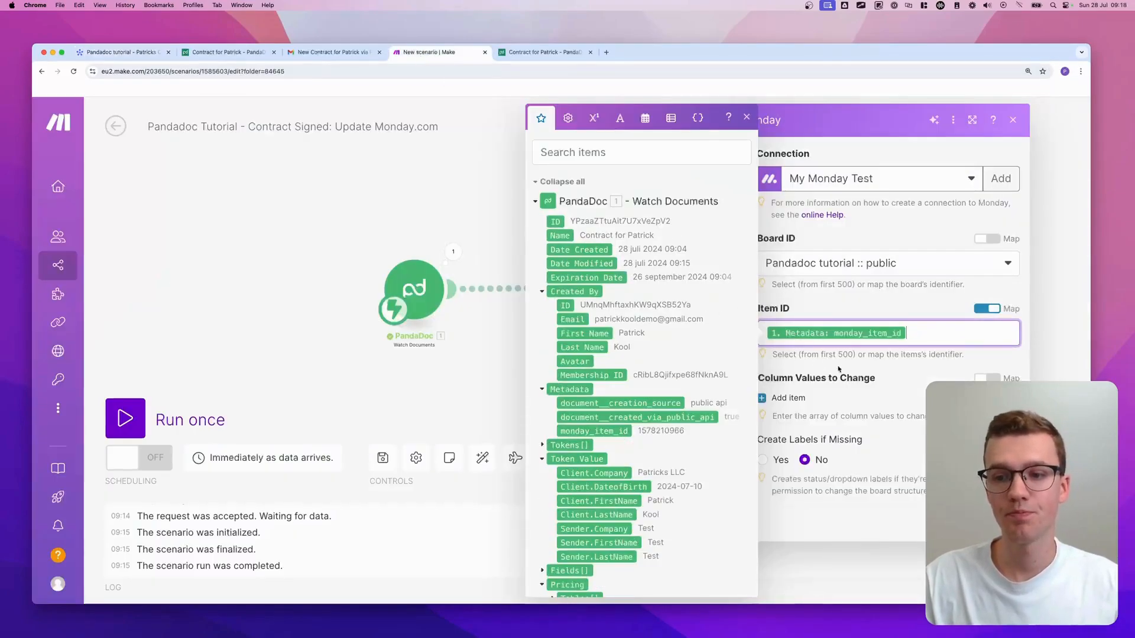
- Add a Column Values to Change entry for the Status column
{"action": "left_click", "coordinate": [788, 397]}
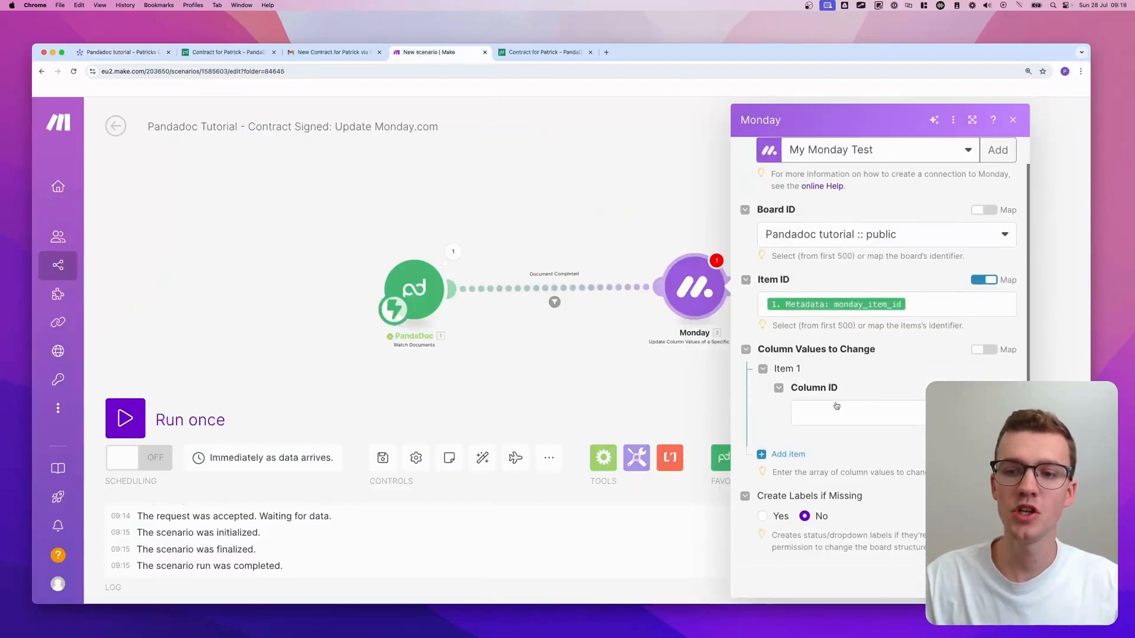
{"action": "left_click", "coordinate": [836, 408]}
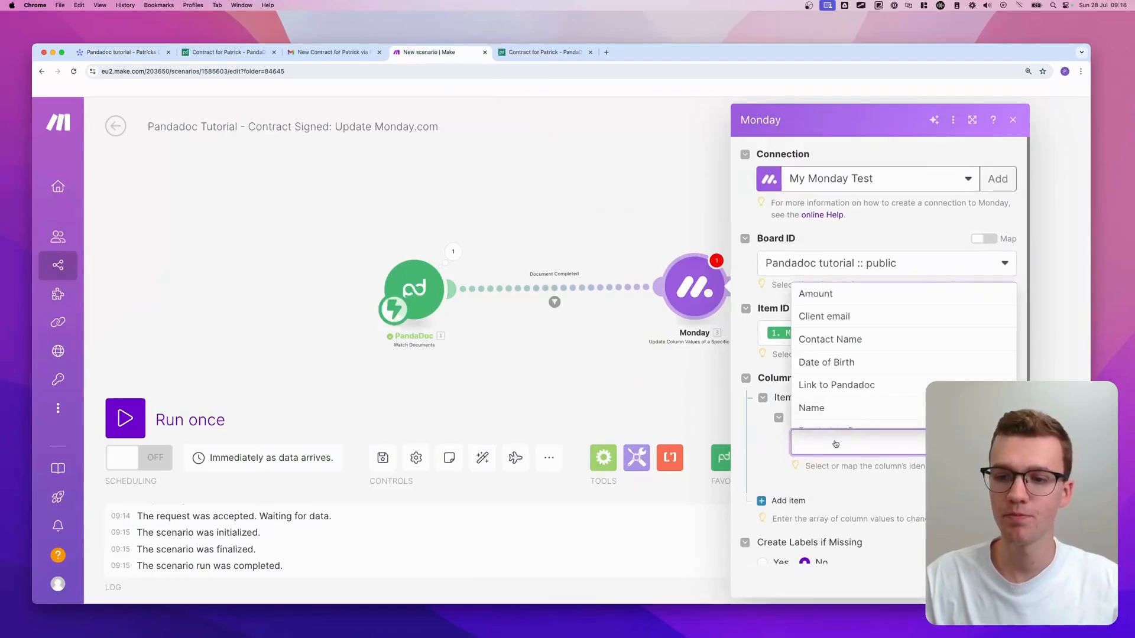
{"action": "left_click", "coordinate": [836, 444]}
{"action": "left_click", "coordinate": [836, 444]}
{"action": "left_click", "coordinate": [849, 441]}
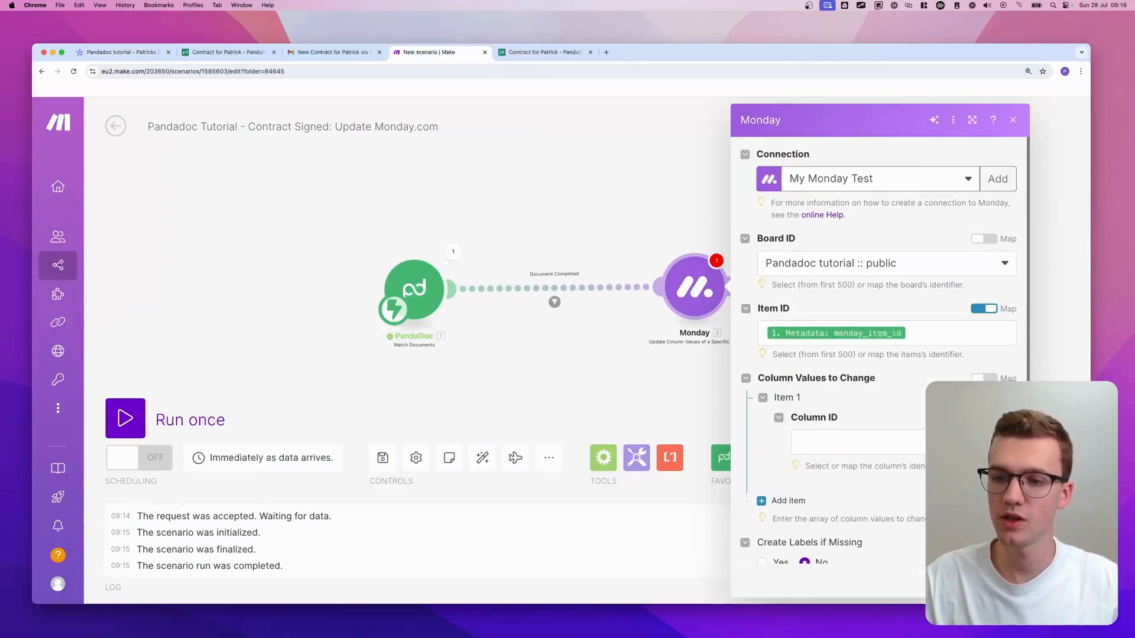
{"action": "left_click", "coordinate": [849, 441]}
{"action": "scroll", "coordinate": [847, 402], "scroll_direction": "down", "scroll_amount": 3}
{"action": "left_click", "coordinate": [844, 400]}
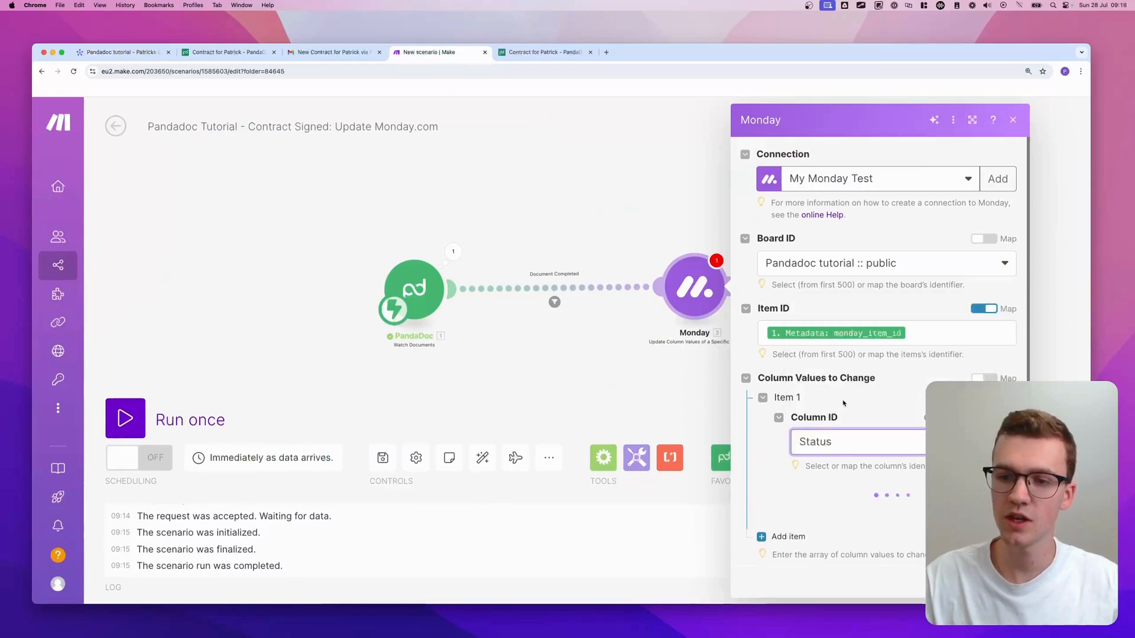
- Set the Status value by Label to Signed, close the settings, and nudge the module left
{"action": "scroll", "coordinate": [848, 401], "scroll_direction": "down", "scroll_amount": 2}
{"action": "scroll", "coordinate": [848, 381], "scroll_direction": "down", "scroll_amount": 1}
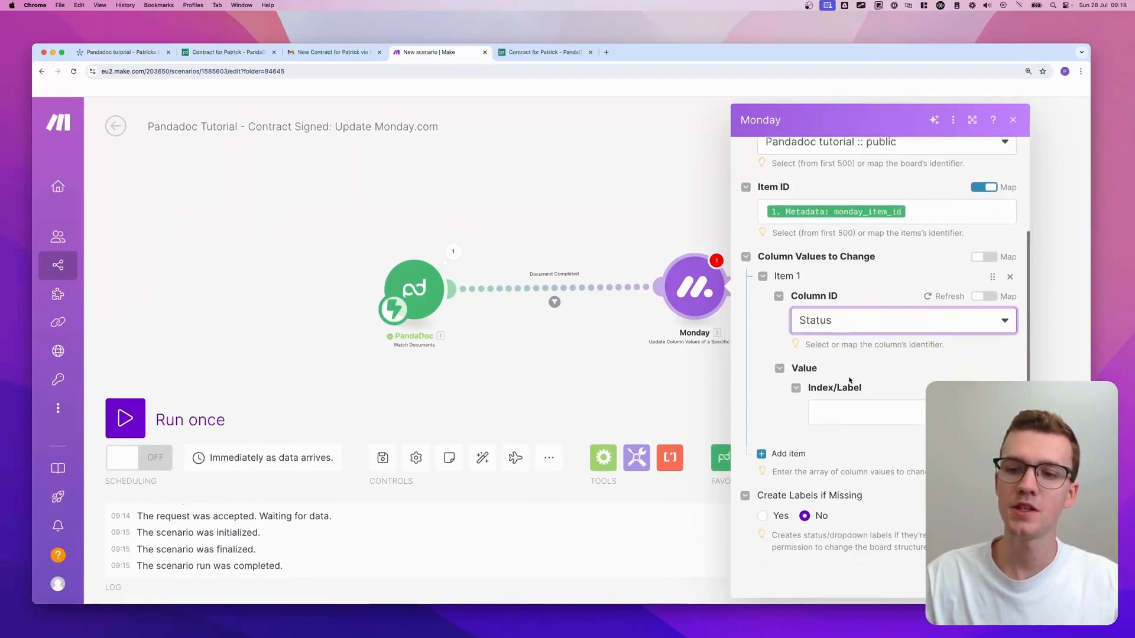
{"action": "left_click", "coordinate": [849, 385]}
{"action": "left_click", "coordinate": [852, 455]}
{"action": "scroll", "coordinate": [849, 443], "scroll_direction": "down", "scroll_amount": 1}
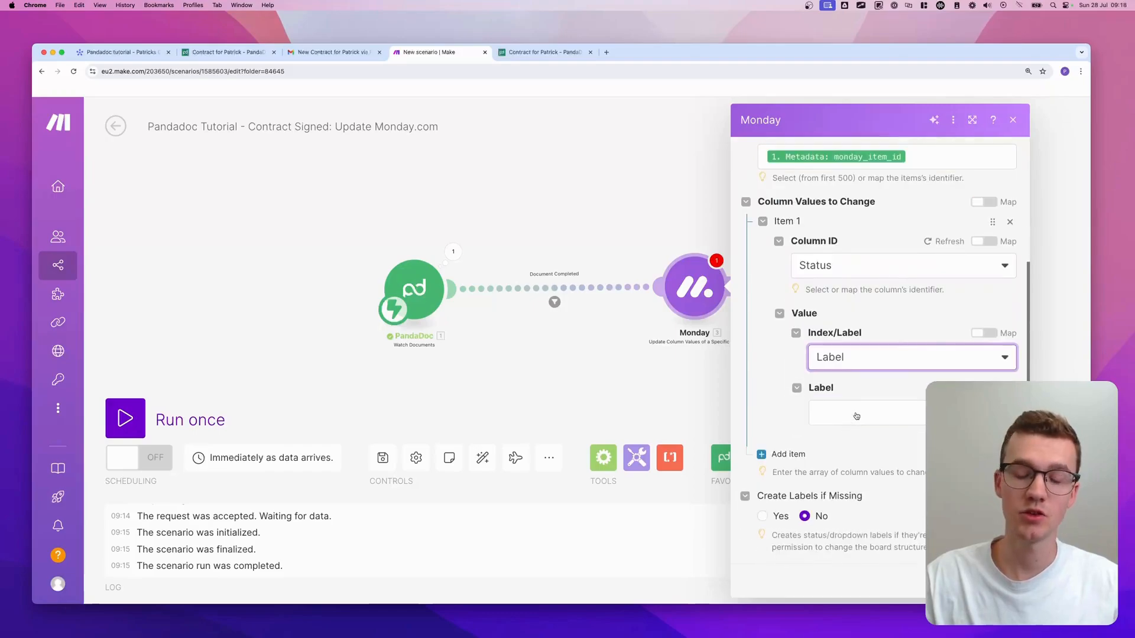
{"action": "left_click", "coordinate": [857, 417]}
{"action": "left_click", "coordinate": [850, 459]}
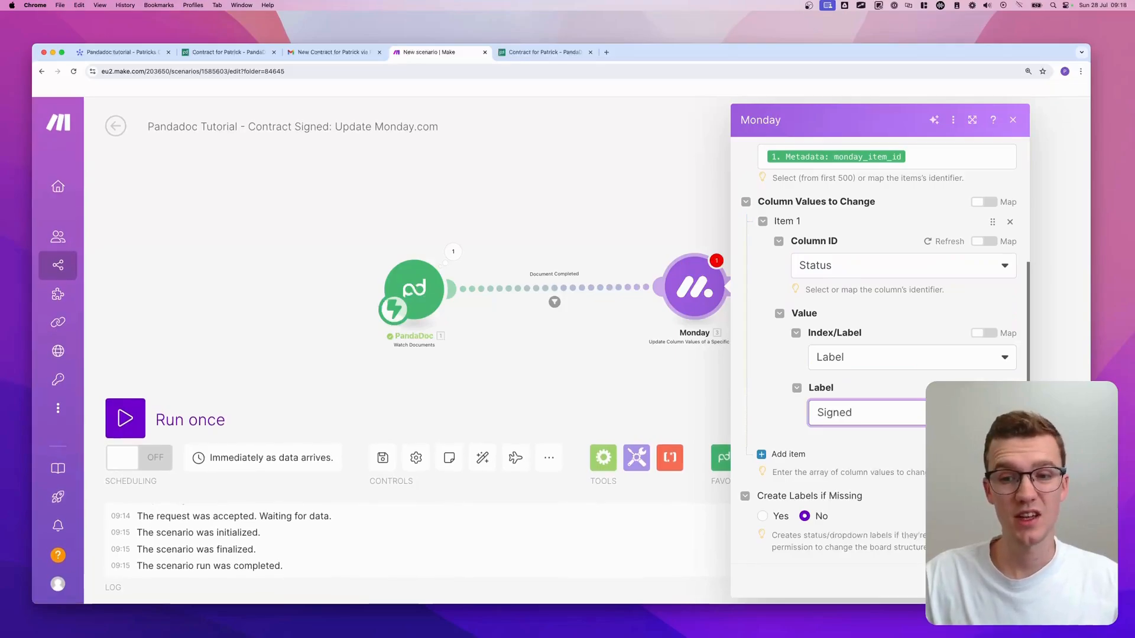
{"action": "left_click", "coordinate": [1003, 581]}
{"action": "left_click_drag", "start_coordinate": [810, 357], "coordinate": [698, 347]}
{"action": "left_click_drag", "start_coordinate": [579, 291], "coordinate": [559, 292]}
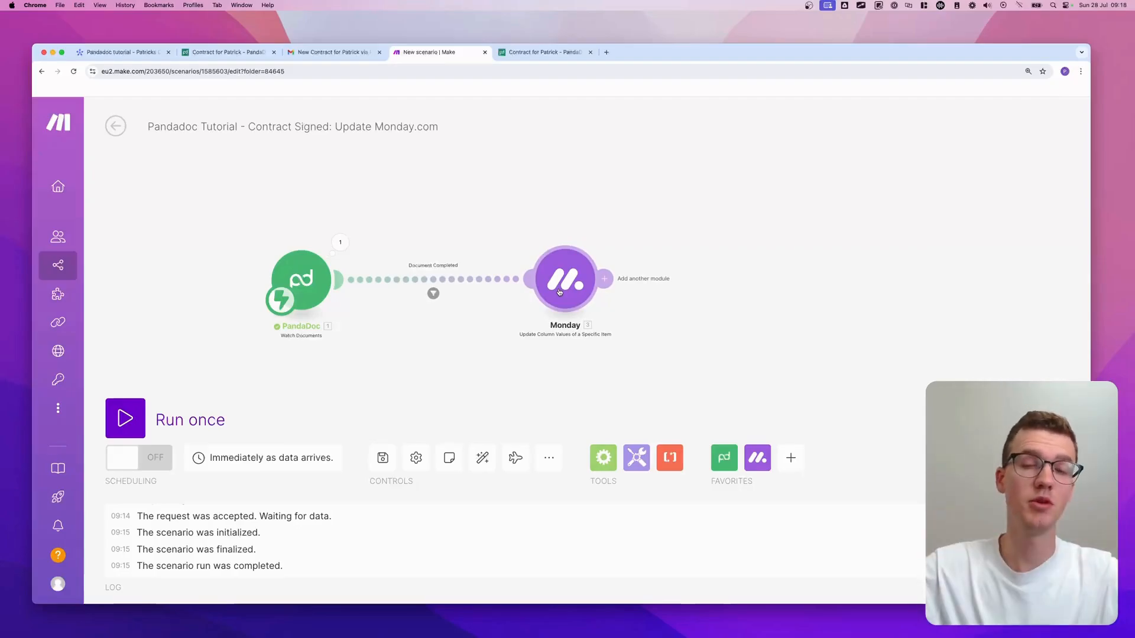
- Add a PandaDoc Download a Document step with Document ID mapped from the trigger's ID
{"action": "left_click", "coordinate": [603, 279]}
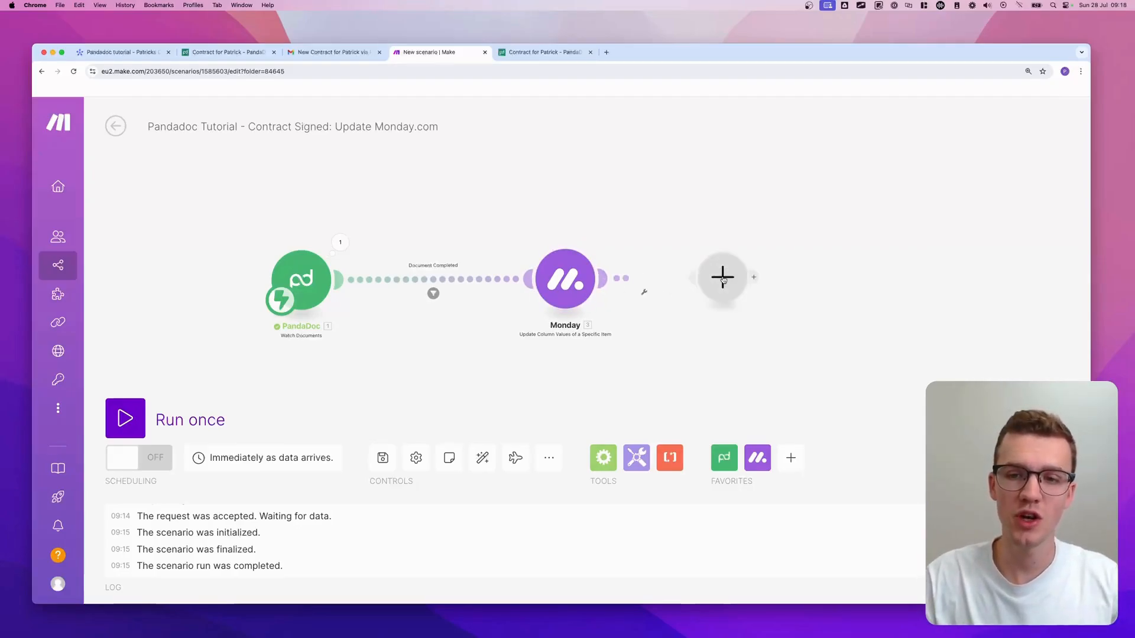
{"action": "type", "text": "monda"}
{"action": "key", "text": "super+a"}
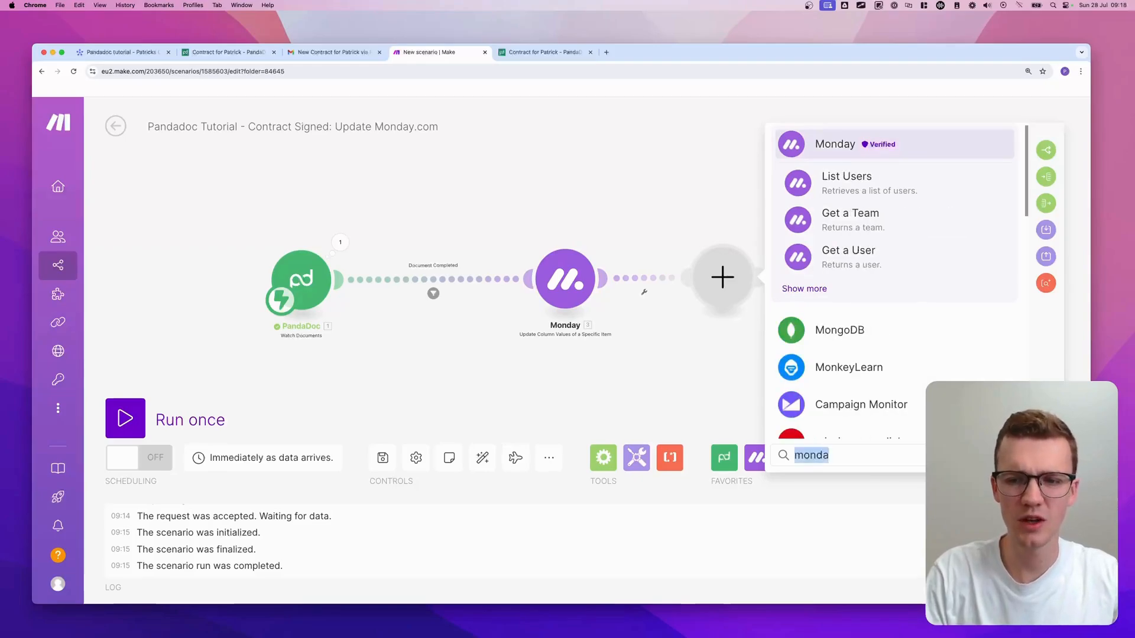
{"action": "type", "text": "pandadoc download"}
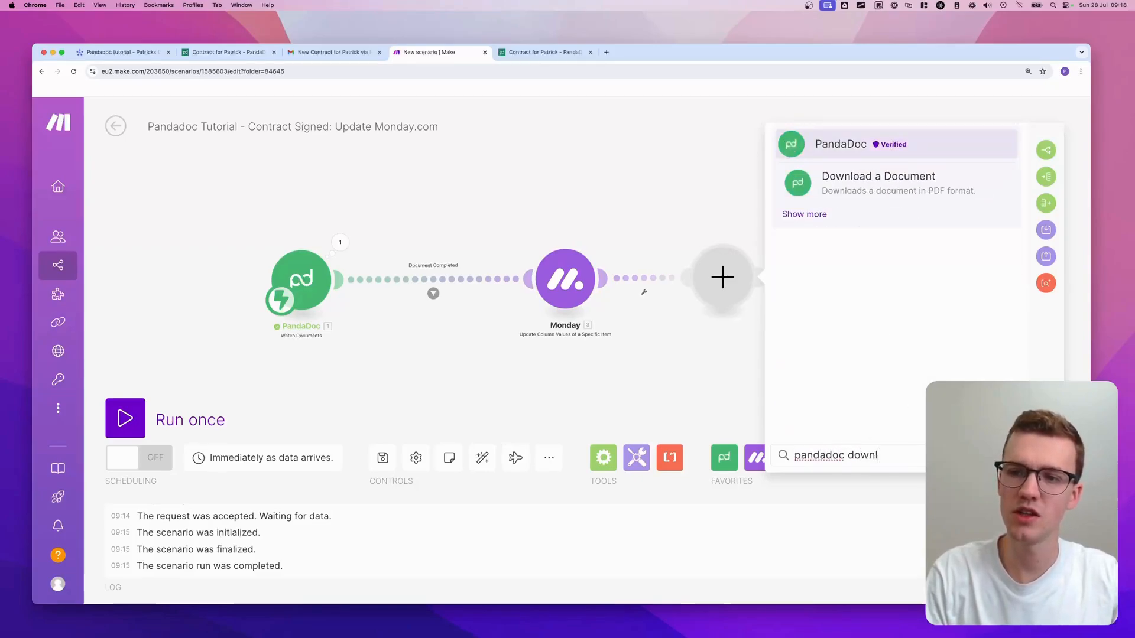
{"action": "left_click", "coordinate": [840, 192]}
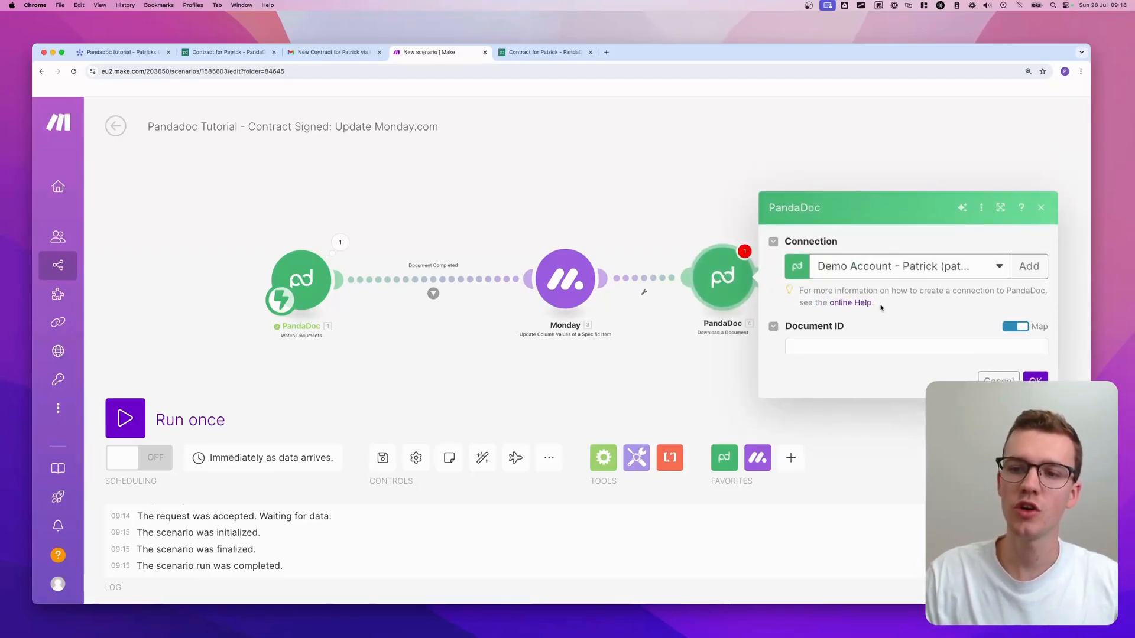
{"action": "left_click", "coordinate": [843, 317]}
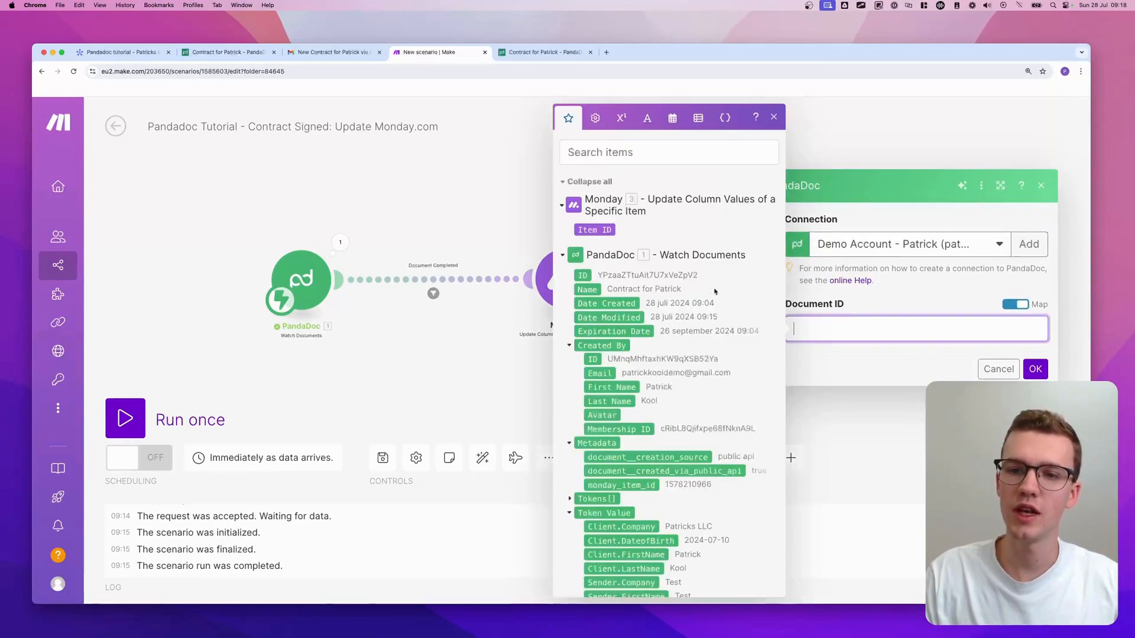
{"action": "left_click", "coordinate": [585, 274]}
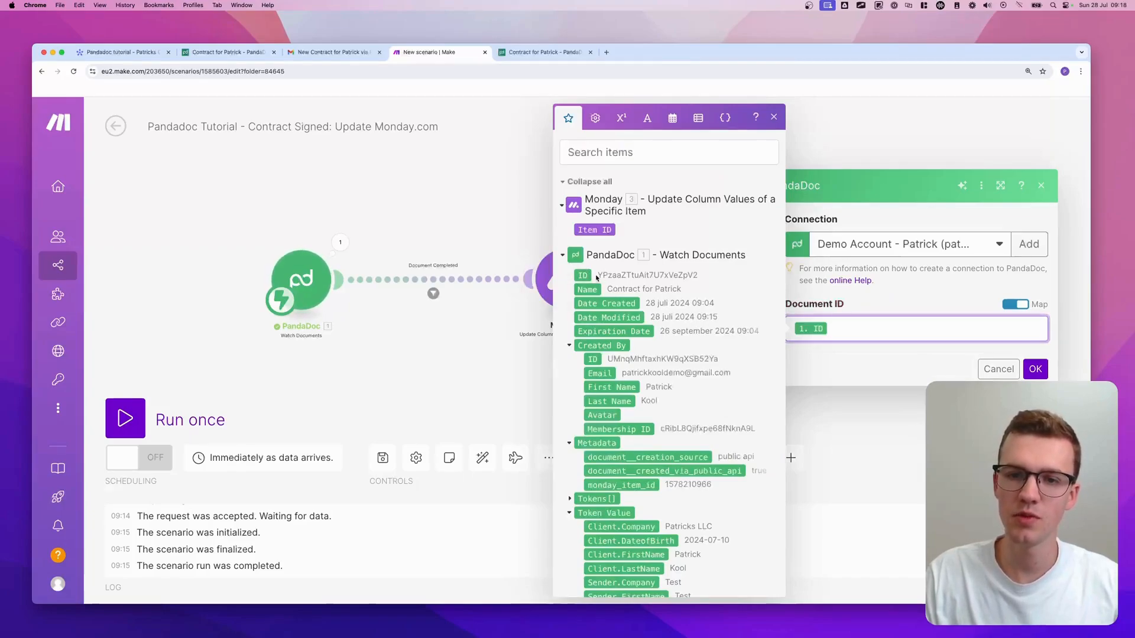
{"action": "left_click", "coordinate": [1033, 369]}
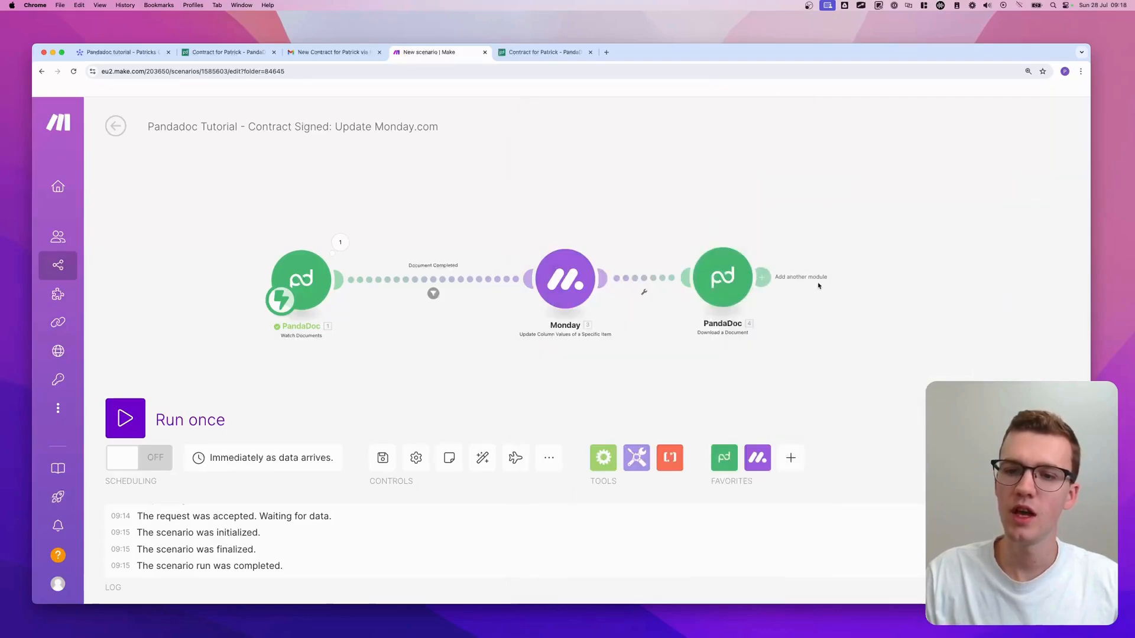
{"action": "left_click", "coordinate": [763, 277]}
- Add Monday 'Add a File to a File Column Value': Pandadoc tutorial board, Item ID monday_item_id, column Signed Contract
{"action": "type", "text": "monday file"}
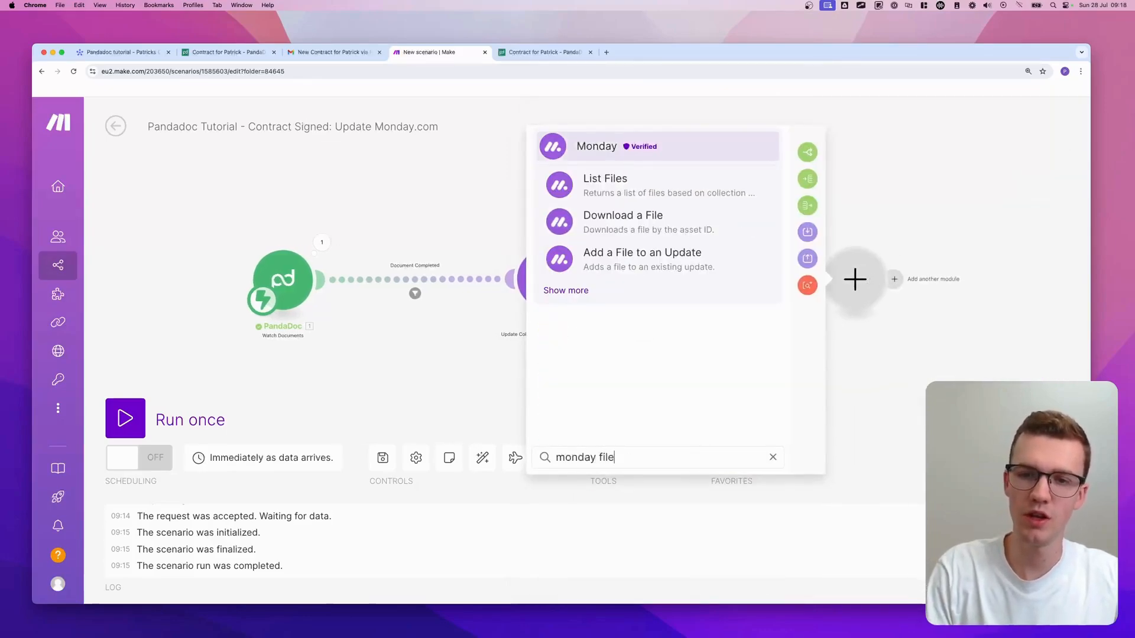
{"action": "left_click", "coordinate": [582, 296]}
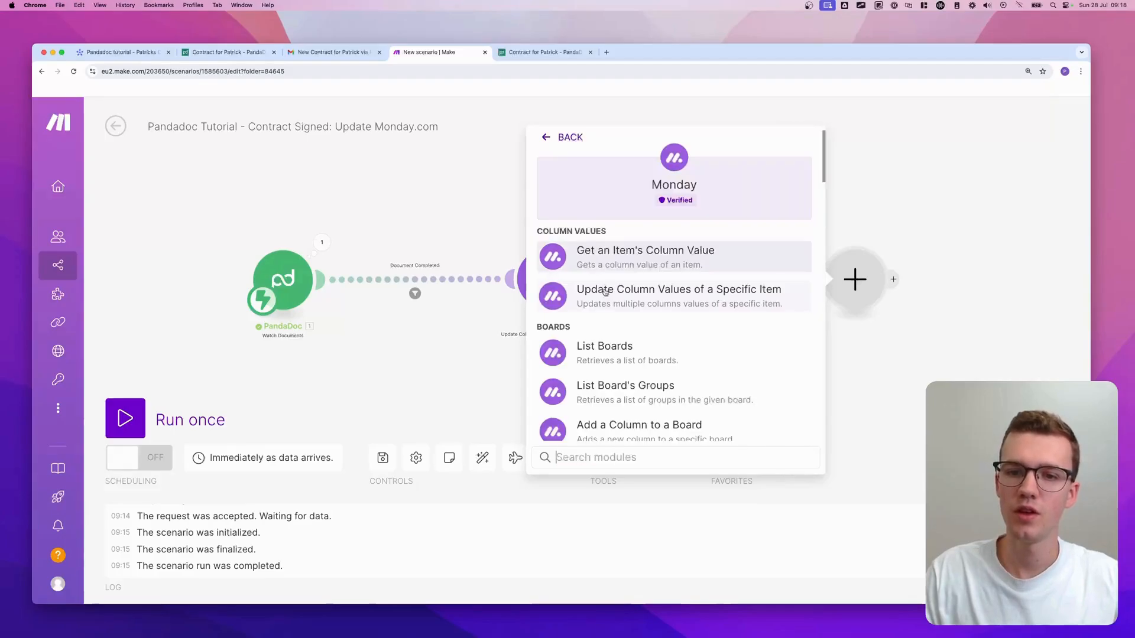
{"action": "type", "text": "file"}
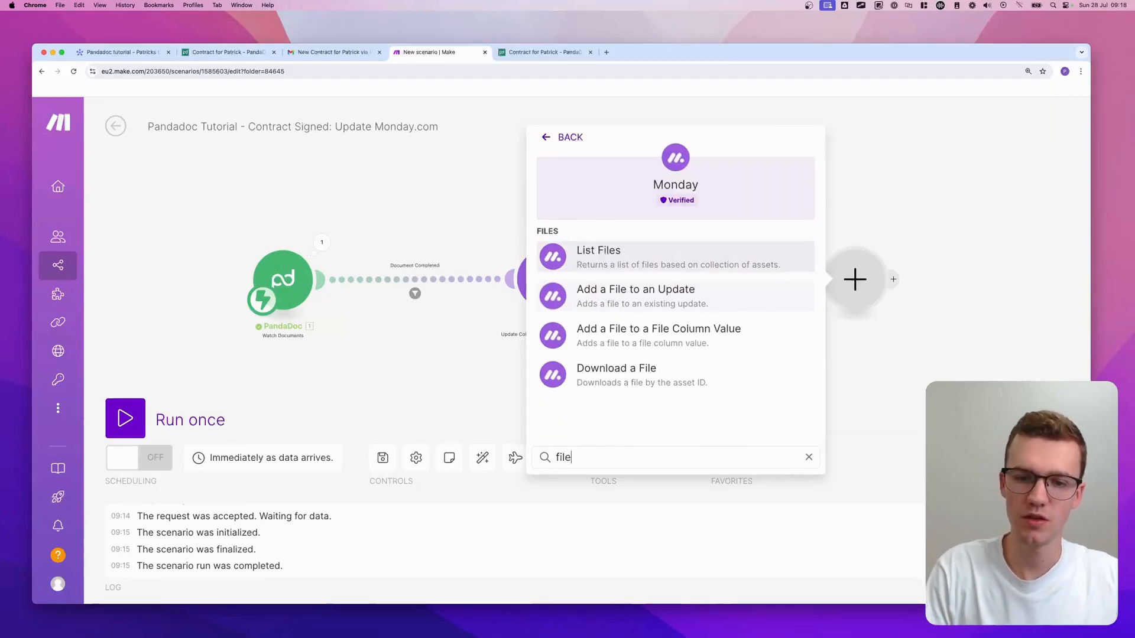
{"action": "left_click", "coordinate": [631, 329]}
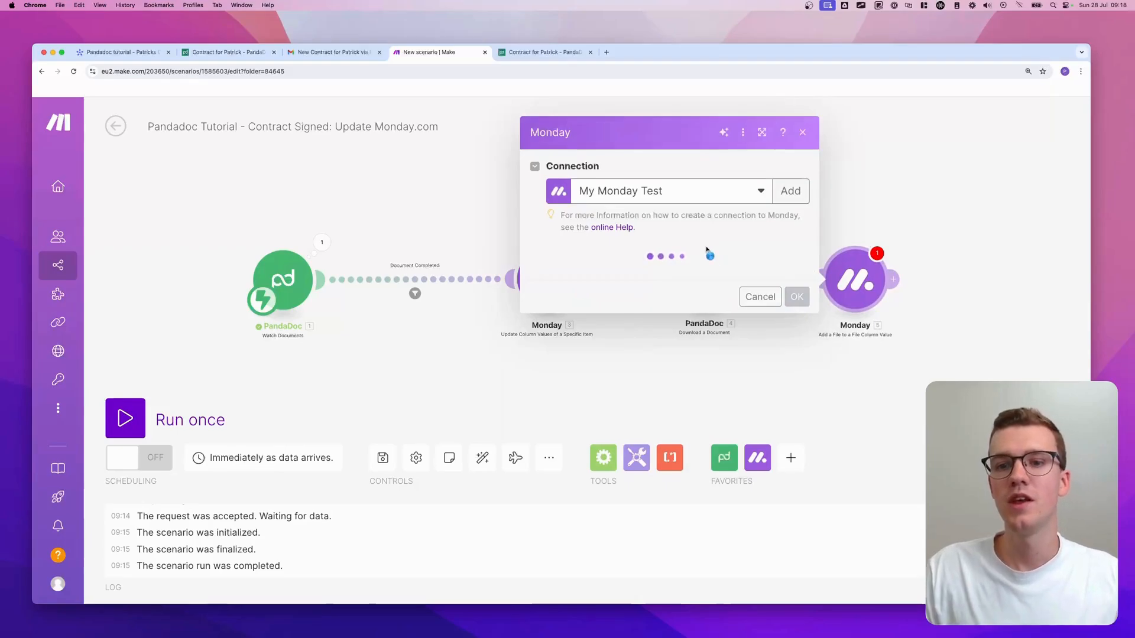
{"action": "left_click", "coordinate": [636, 284]}
{"action": "type", "text": "pandado"}
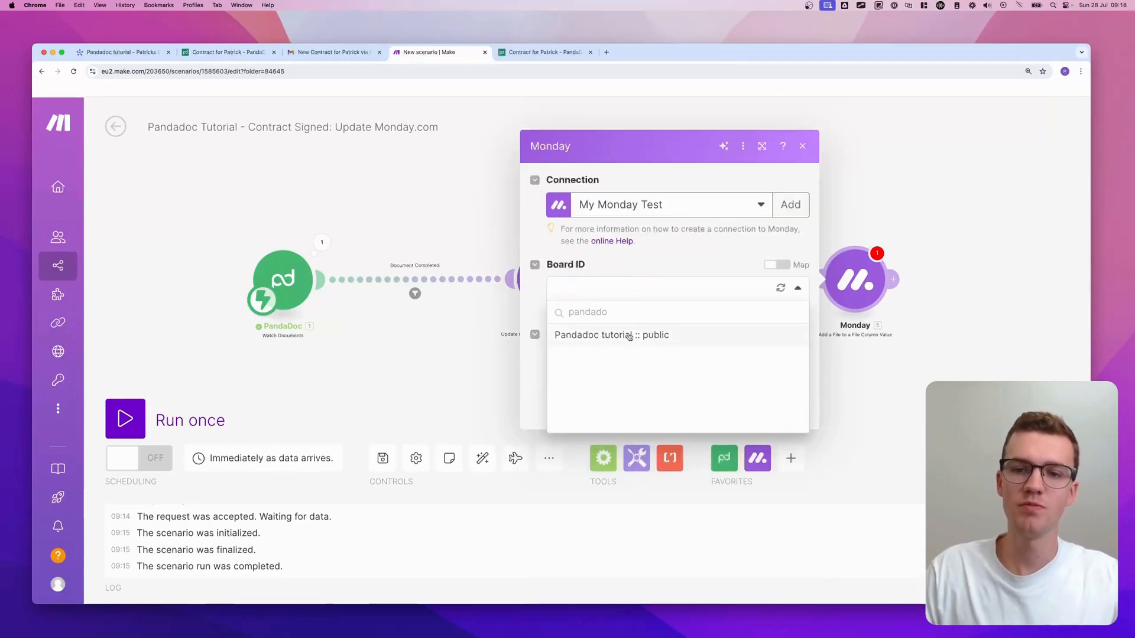
{"action": "left_click", "coordinate": [629, 335]}
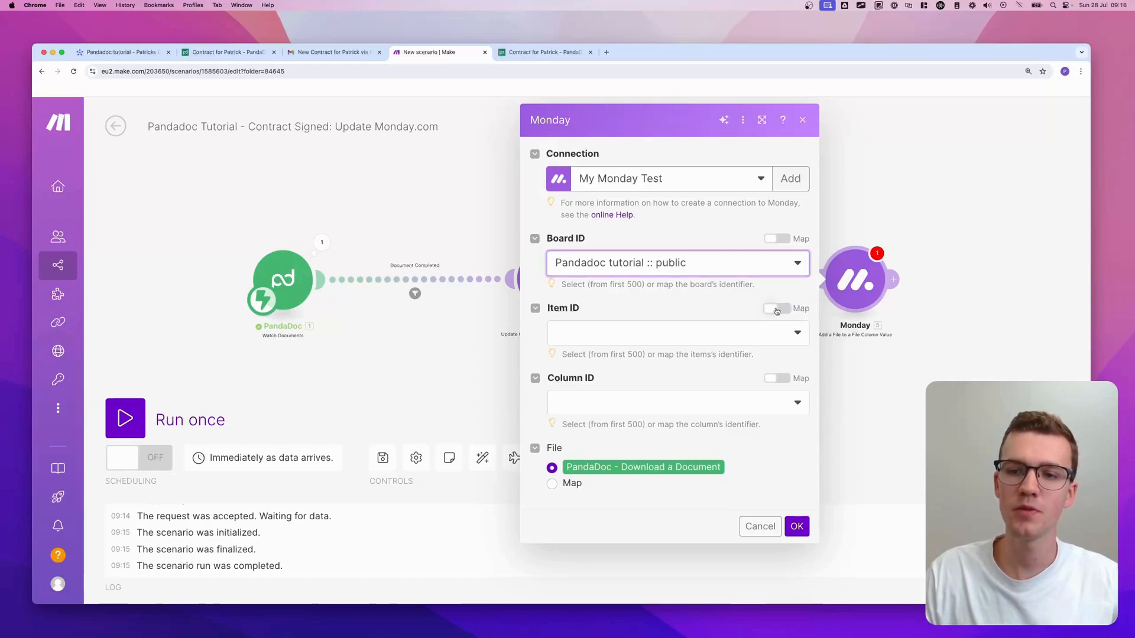
{"action": "left_click", "coordinate": [777, 308]}
{"action": "left_click", "coordinate": [722, 335]}
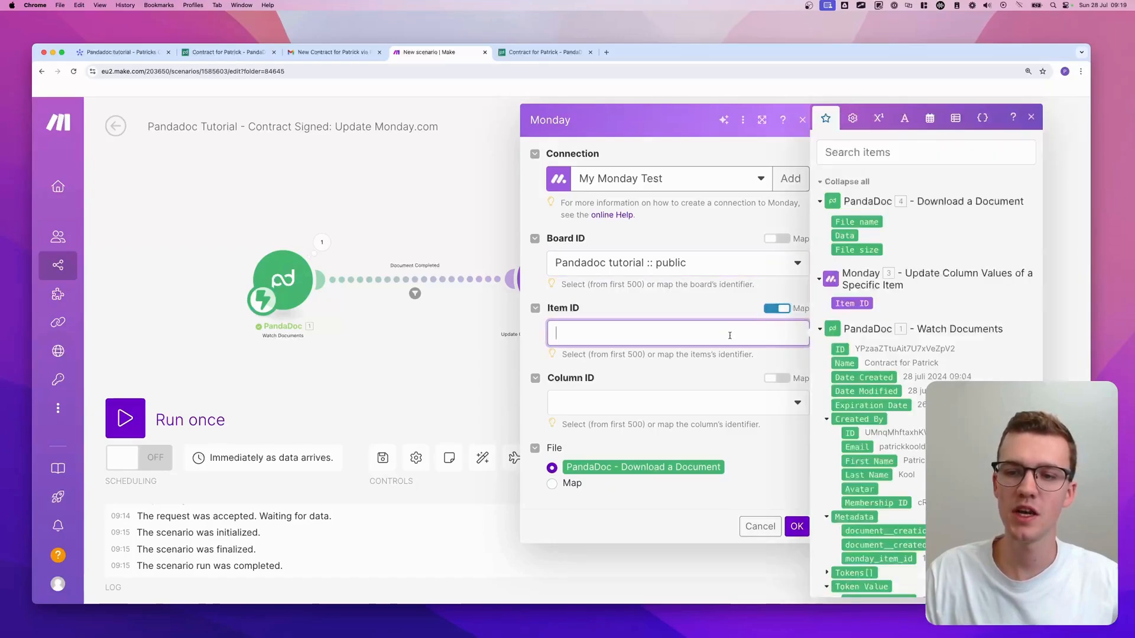
{"action": "scroll", "coordinate": [859, 418], "scroll_direction": "down", "scroll_amount": 5}
{"action": "left_click", "coordinate": [853, 427]}
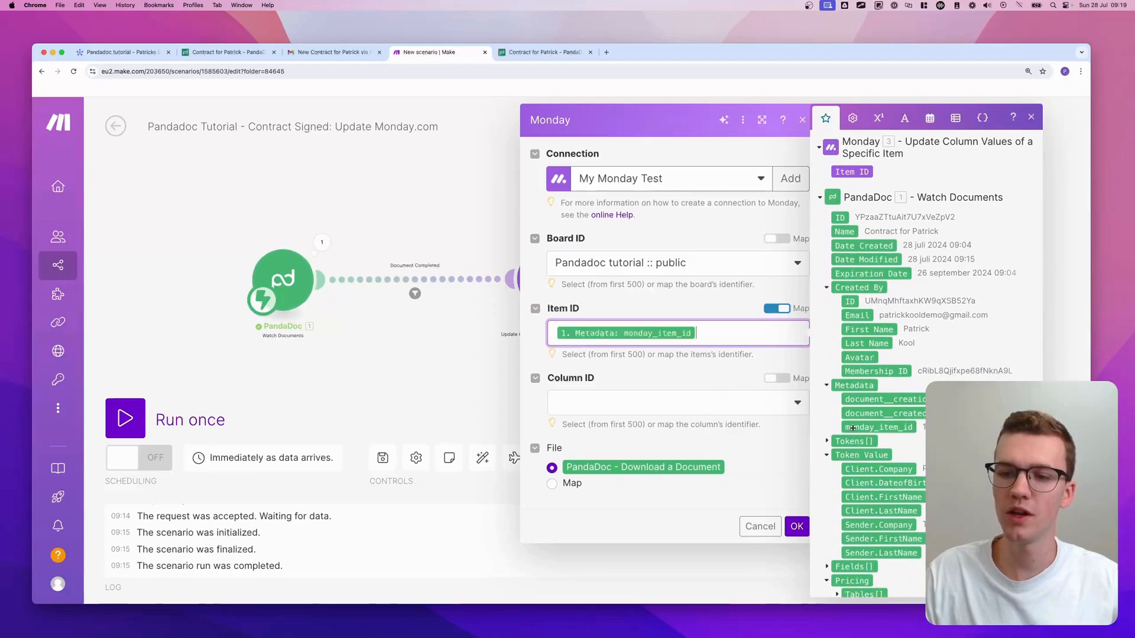
{"action": "left_click", "coordinate": [659, 408]}
{"action": "left_click", "coordinate": [626, 426]}
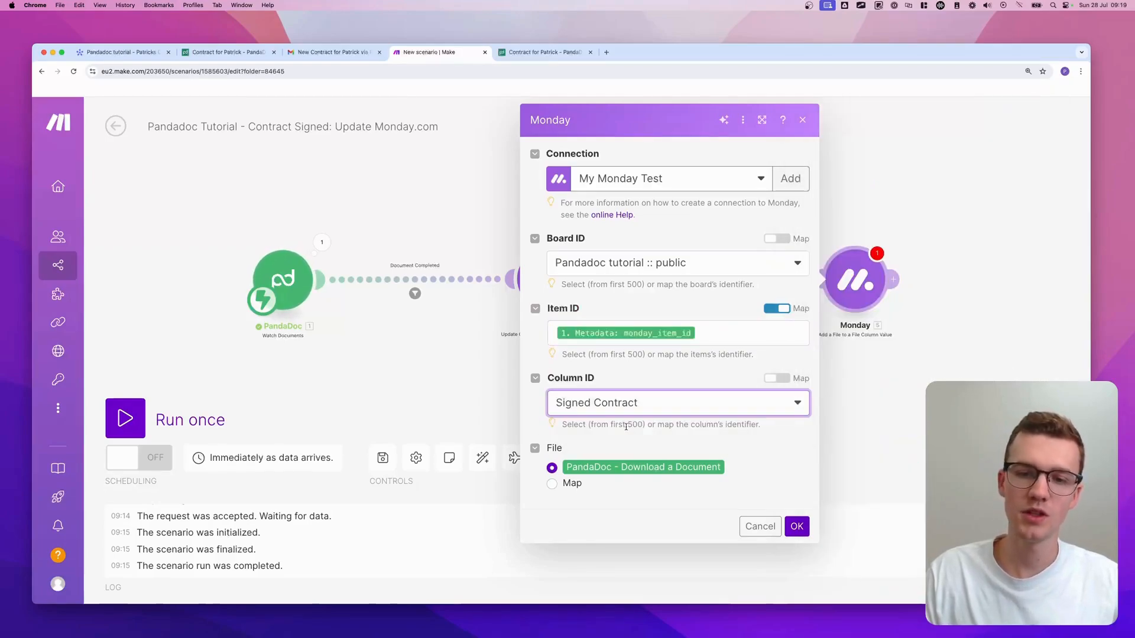
{"action": "left_click", "coordinate": [797, 526]}
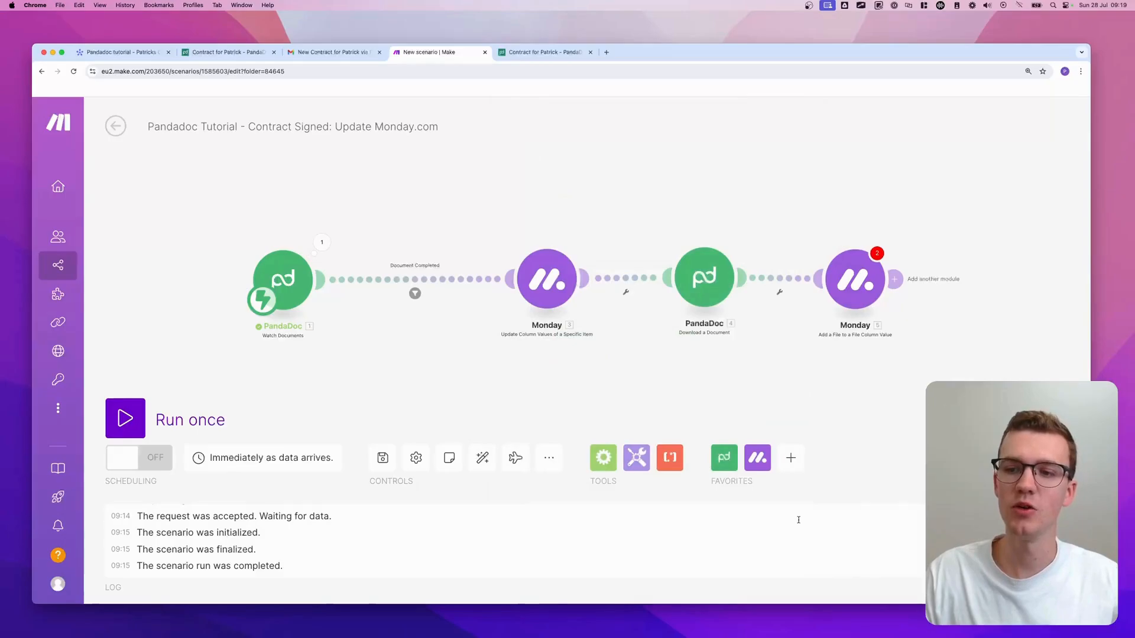
- Save the scenario despite the empty-value warning, then save again after reviewing the Monday step
{"action": "left_click", "coordinate": [391, 461]}
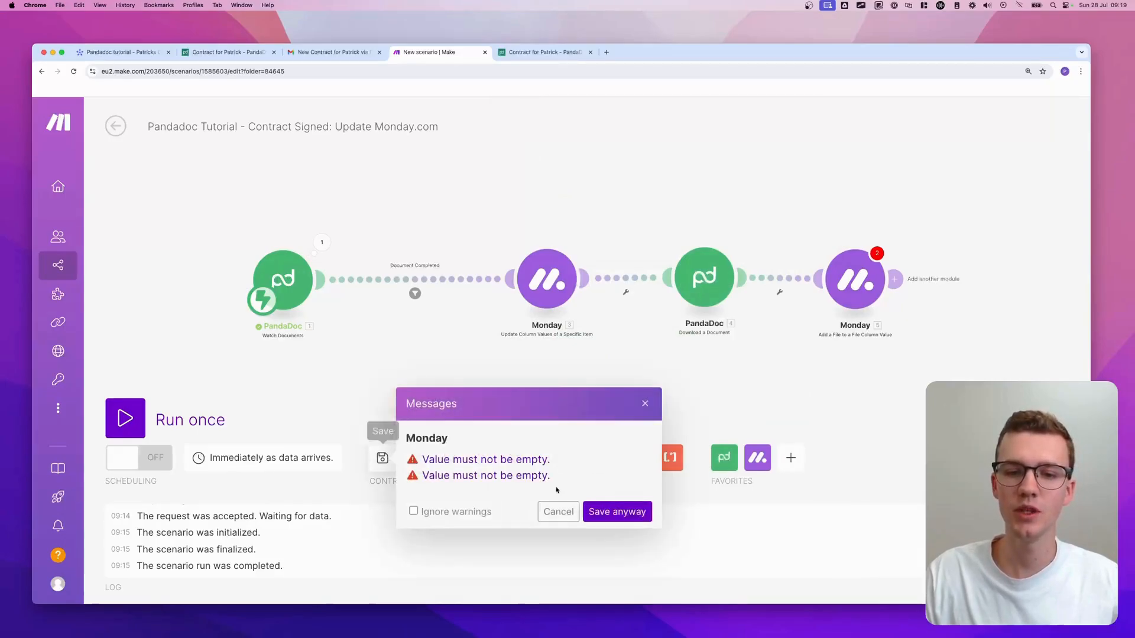
{"action": "left_click", "coordinate": [618, 512]}
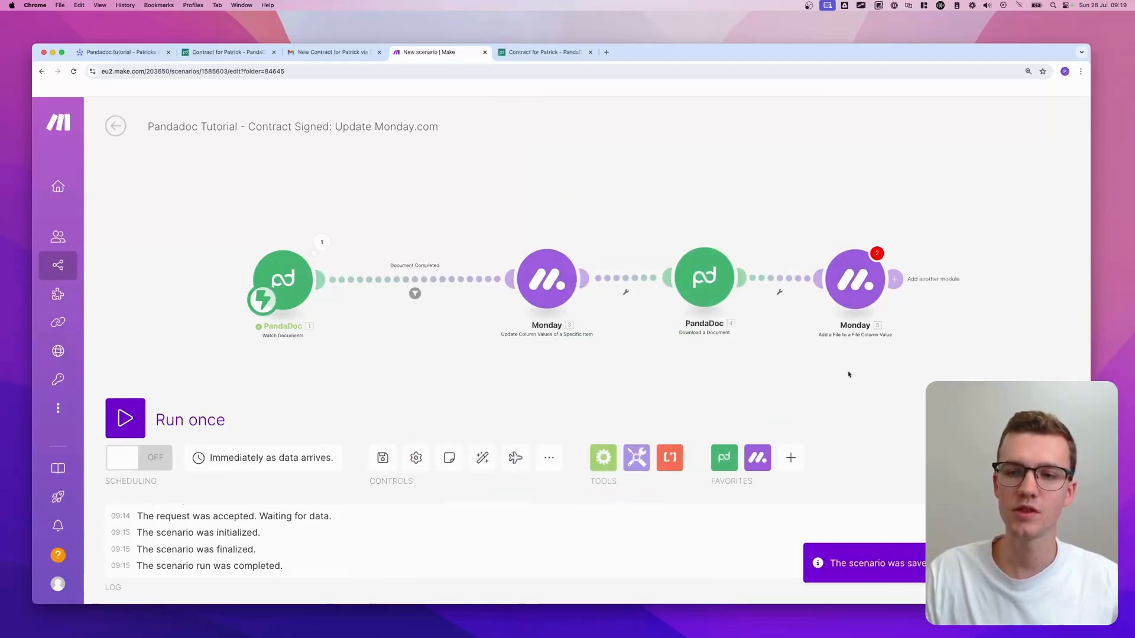
{"action": "left_click", "coordinate": [878, 256]}
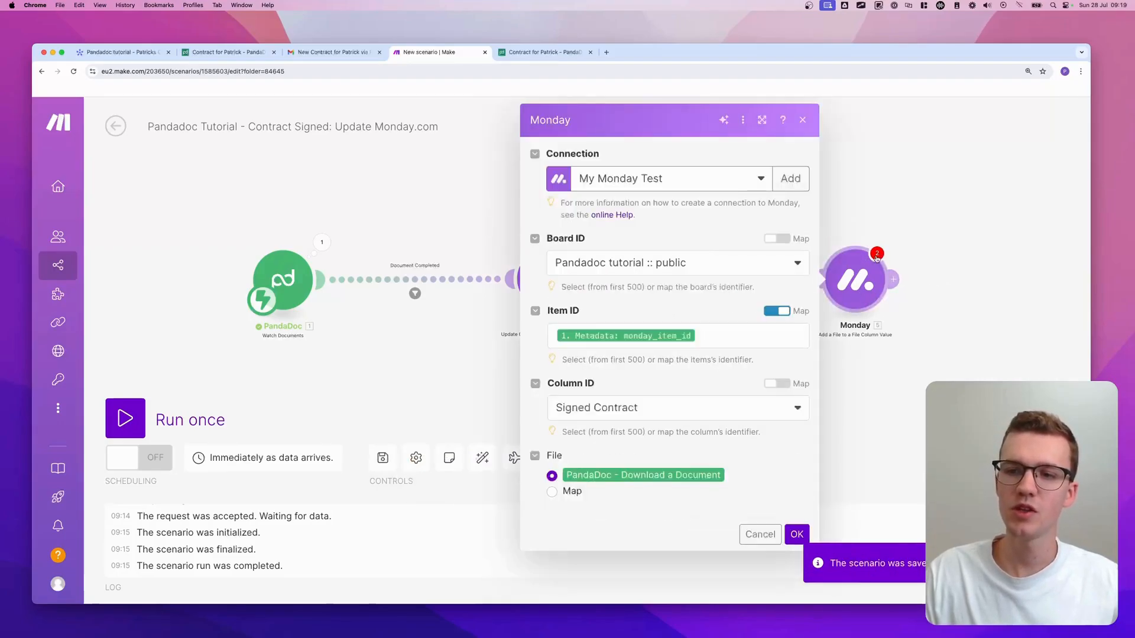
{"action": "left_click", "coordinate": [797, 535]}
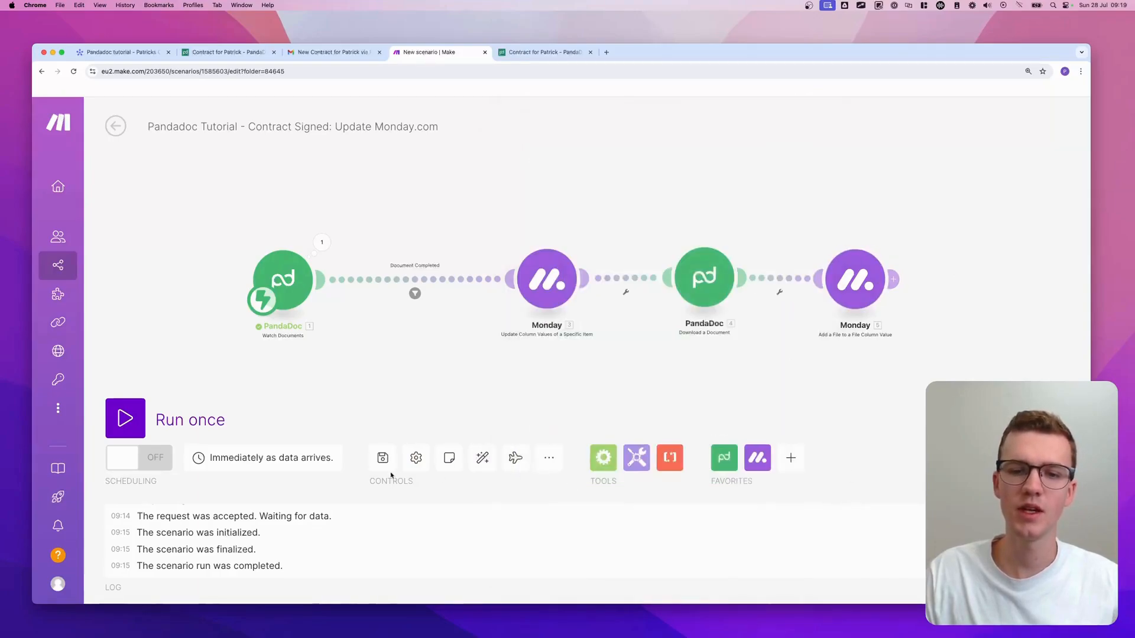
{"action": "left_click", "coordinate": [382, 457]}
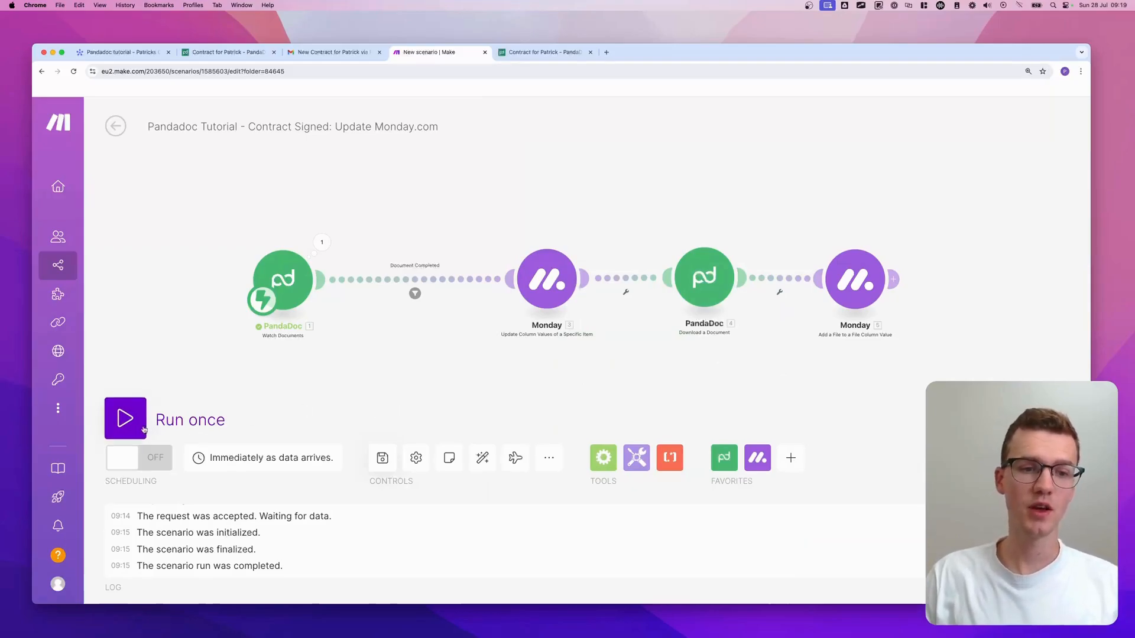
- Switch the scenario on and delete its old queued webhook data
{"action": "left_click", "coordinate": [141, 460]}
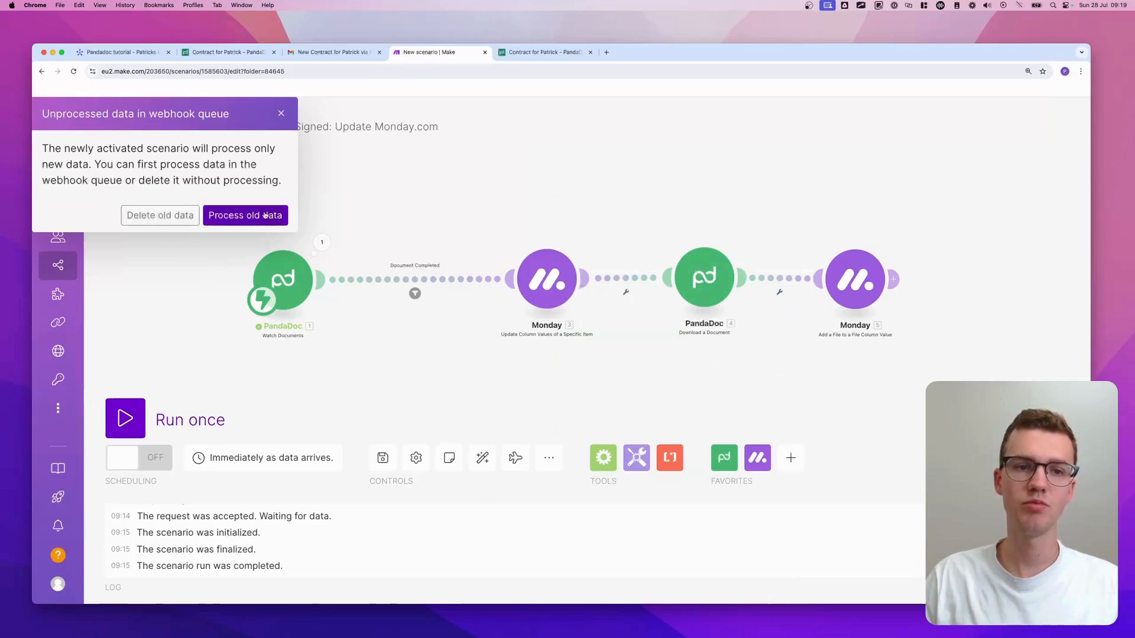
{"action": "left_click", "coordinate": [170, 216]}
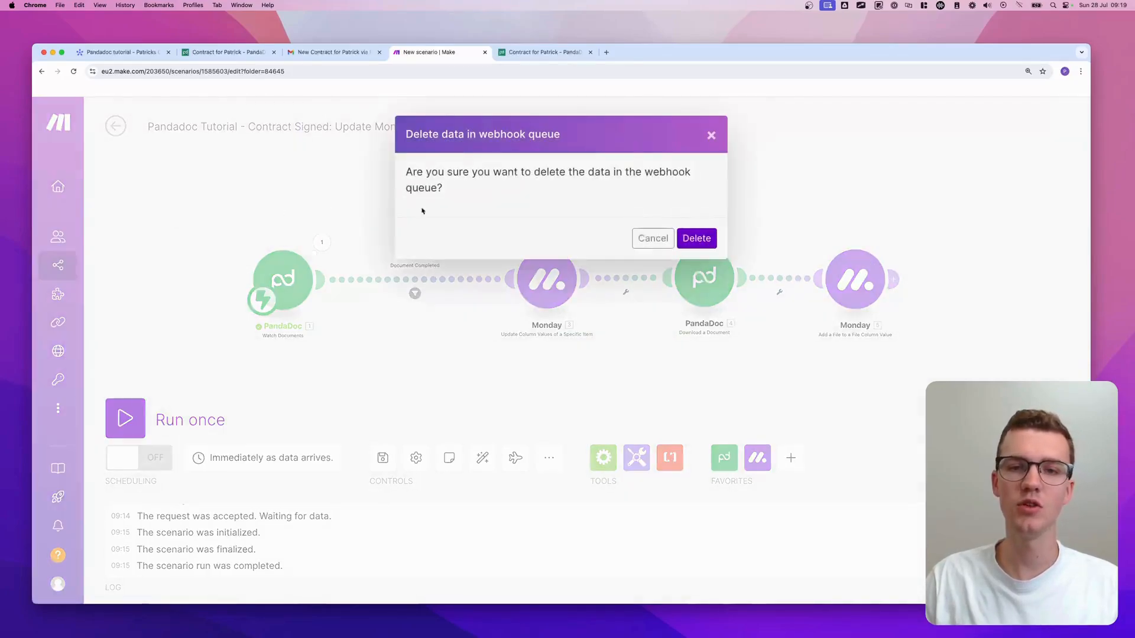
{"action": "left_click", "coordinate": [698, 235]}
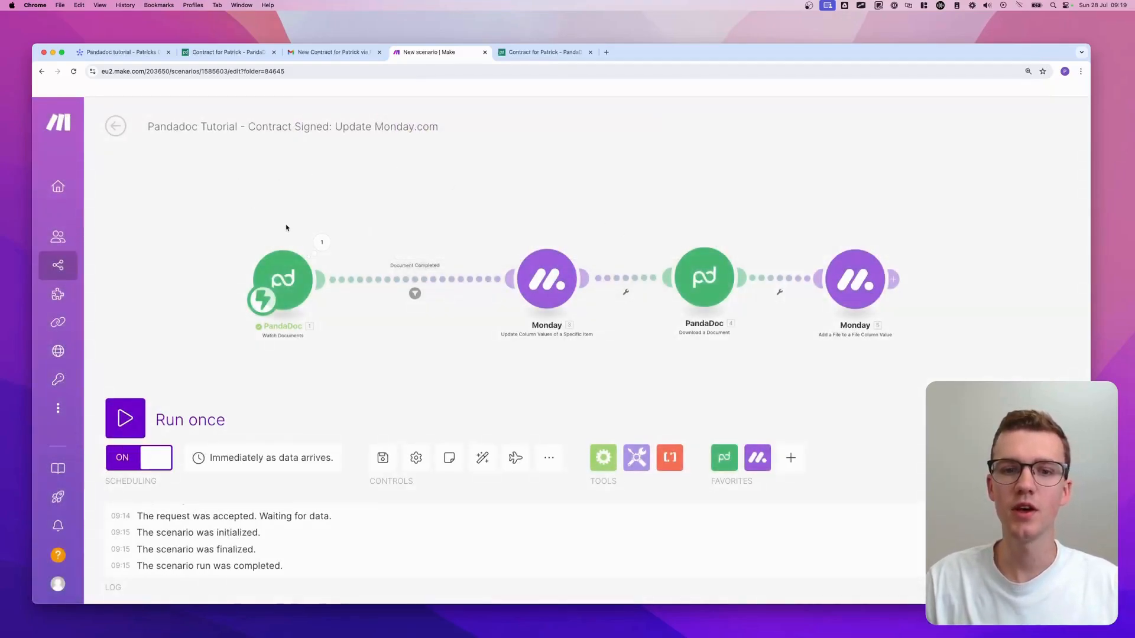
{"action": "scroll", "coordinate": [438, 268], "scroll_direction": "up", "scroll_amount": 1}
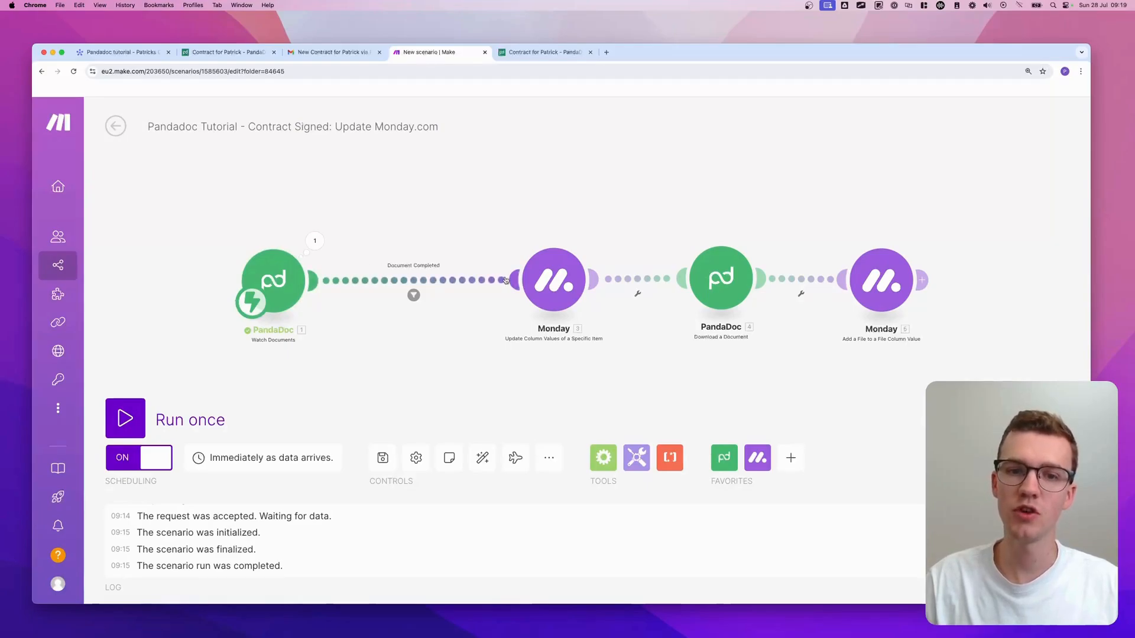
{"action": "scroll", "coordinate": [505, 280], "scroll_direction": "up", "scroll_amount": 1}
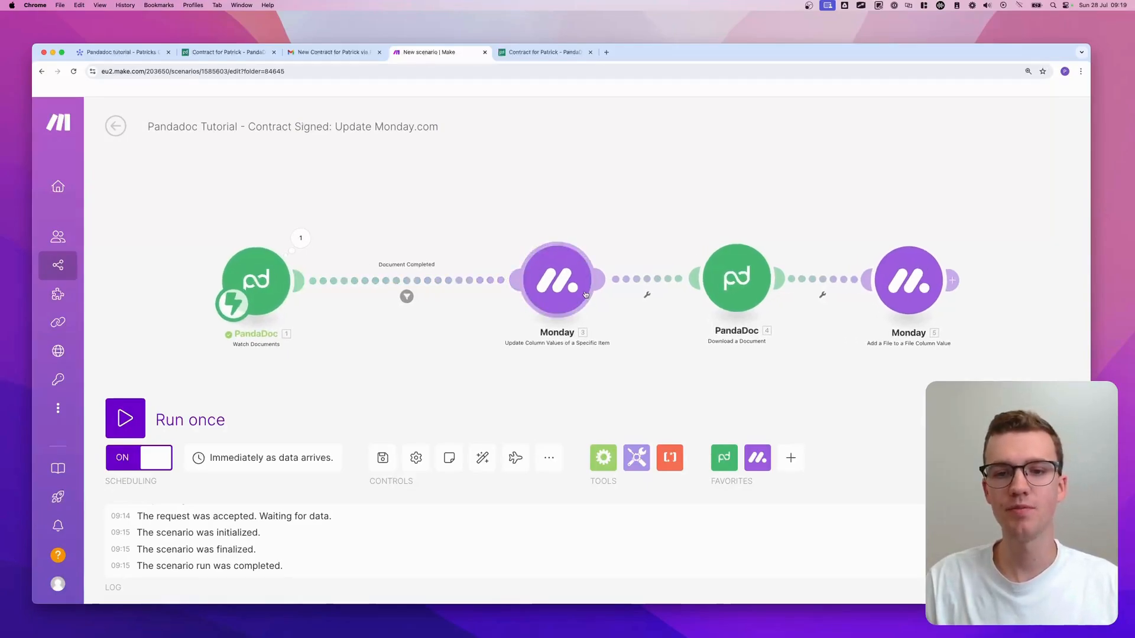
{"action": "scroll", "coordinate": [591, 293], "scroll_direction": "right", "scroll_amount": 3}
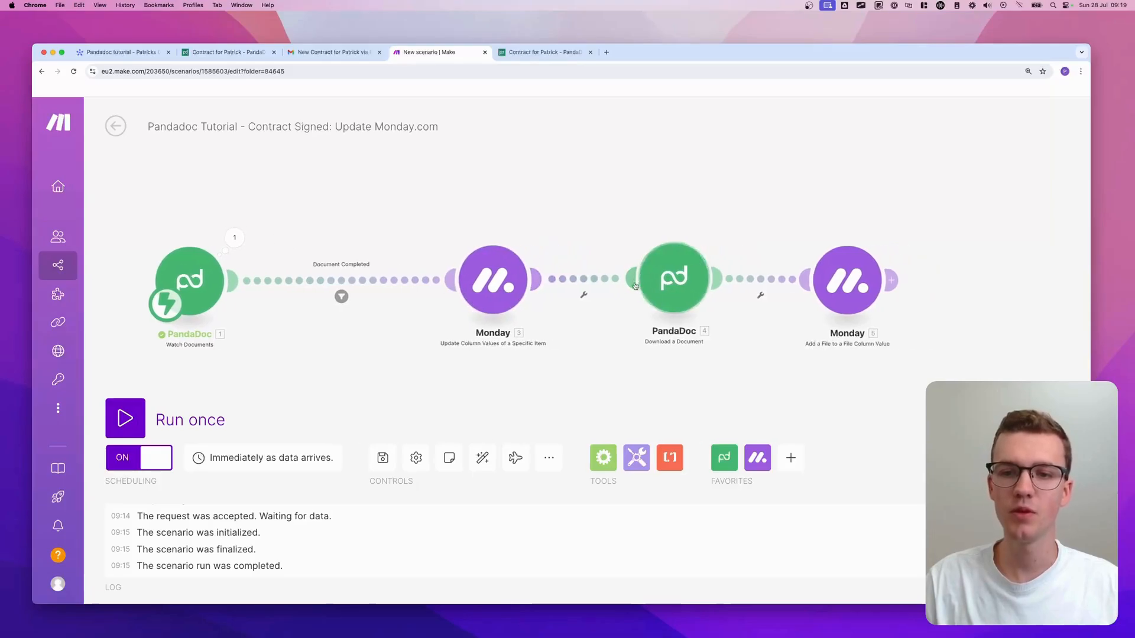
{"action": "scroll", "coordinate": [709, 282], "scroll_direction": "right", "scroll_amount": 1}
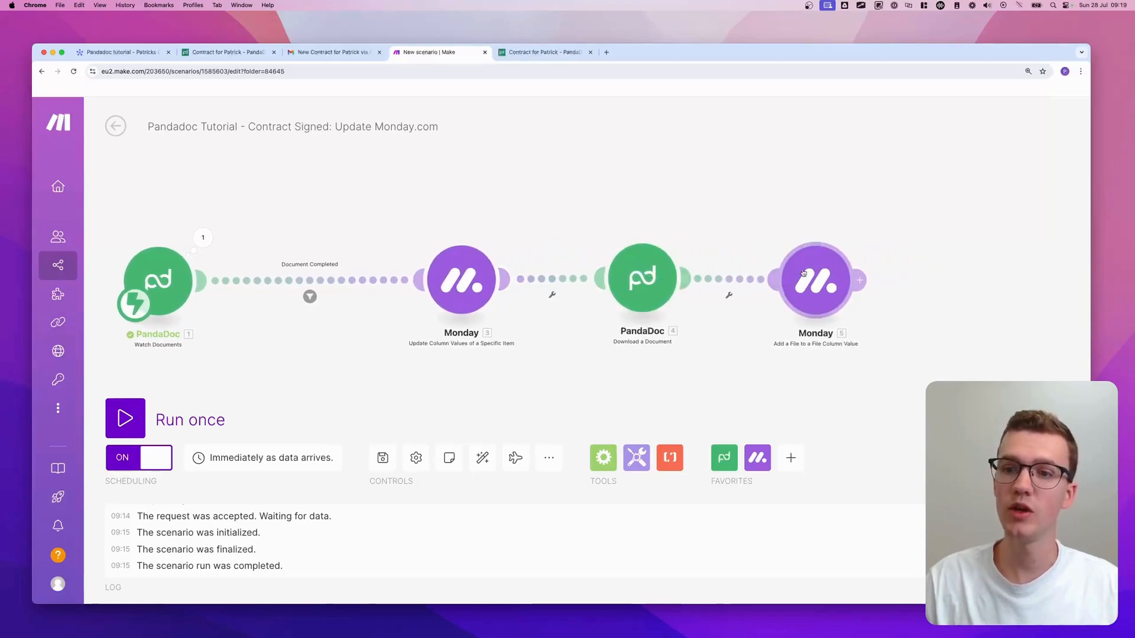
{"action": "scroll", "coordinate": [826, 276], "scroll_direction": "down", "scroll_amount": 1}
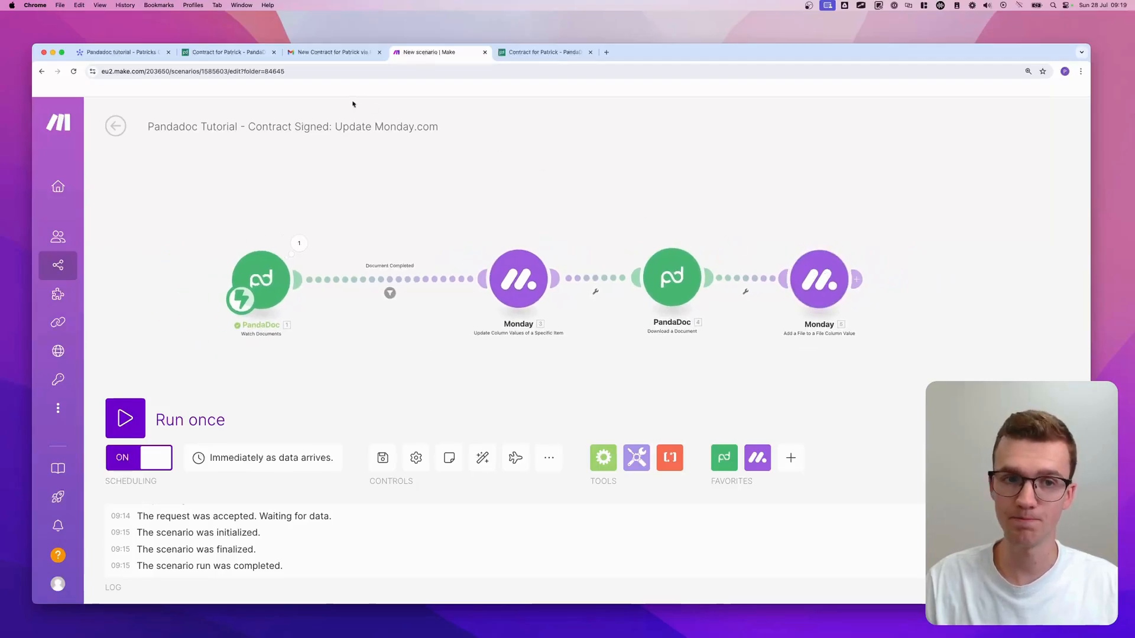
- Go back to the scenario list and open the Pandadoc [TUTORIAL] folder
{"action": "left_click", "coordinate": [117, 126]}
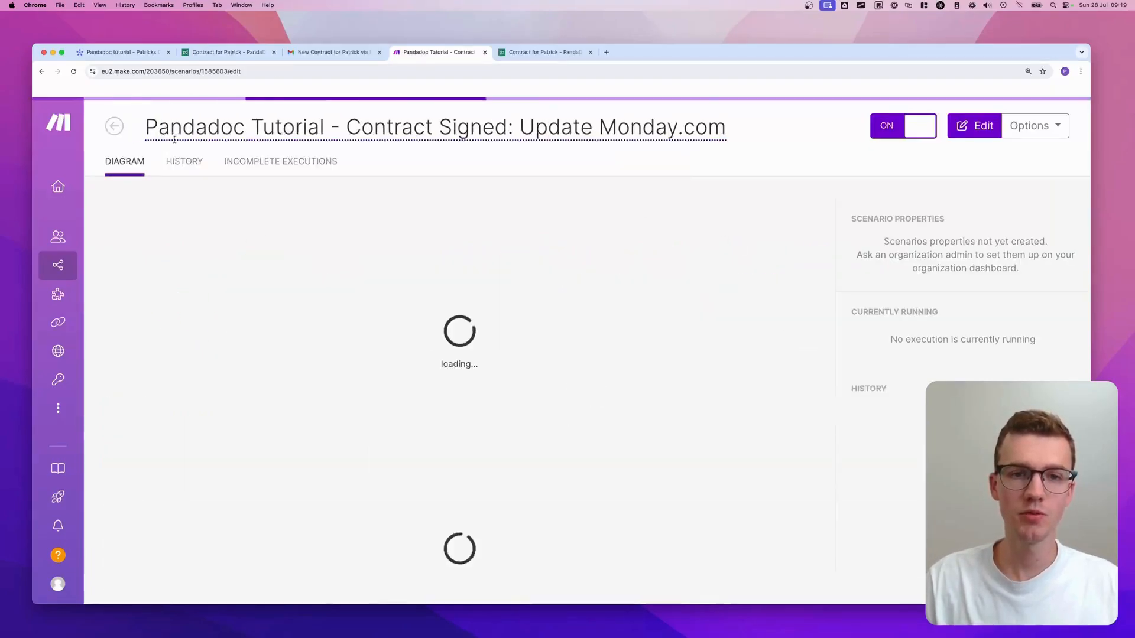
{"action": "left_click", "coordinate": [115, 125]}
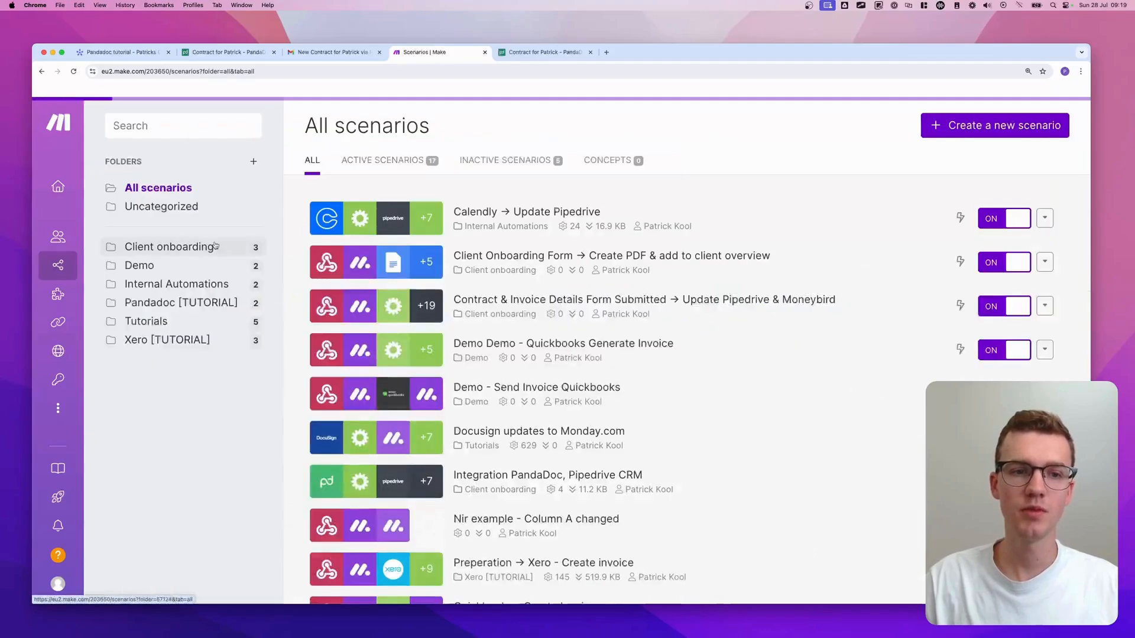
{"action": "left_click", "coordinate": [219, 345]}
{"action": "left_click", "coordinate": [233, 306]}
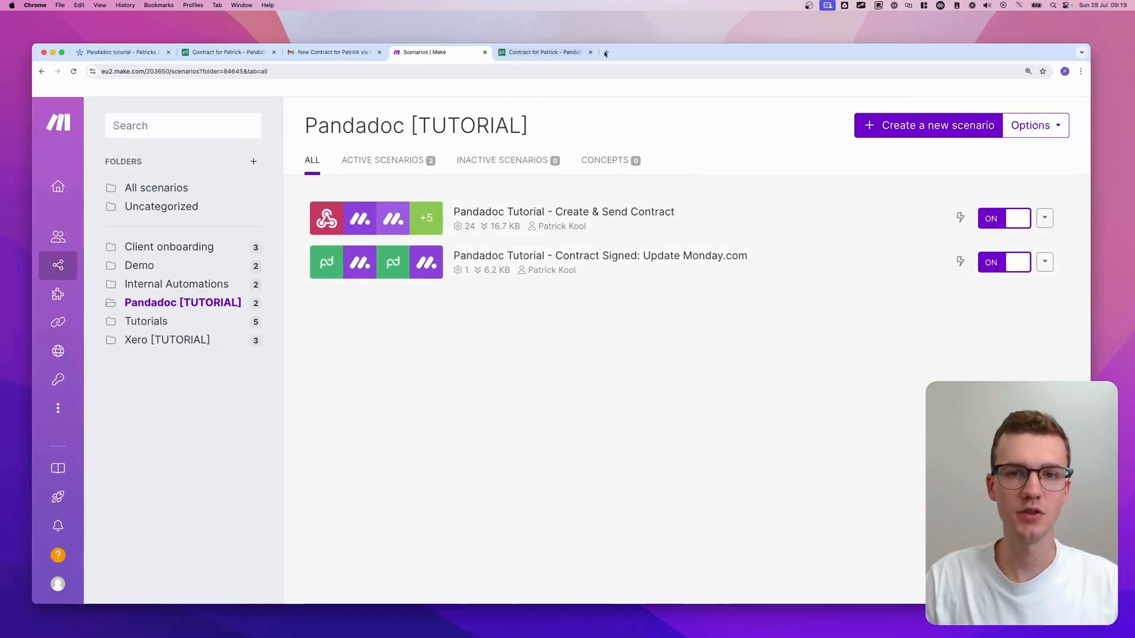
- Archive the New Contract email and the remaining inbox messages
{"action": "left_click", "coordinate": [334, 53]}
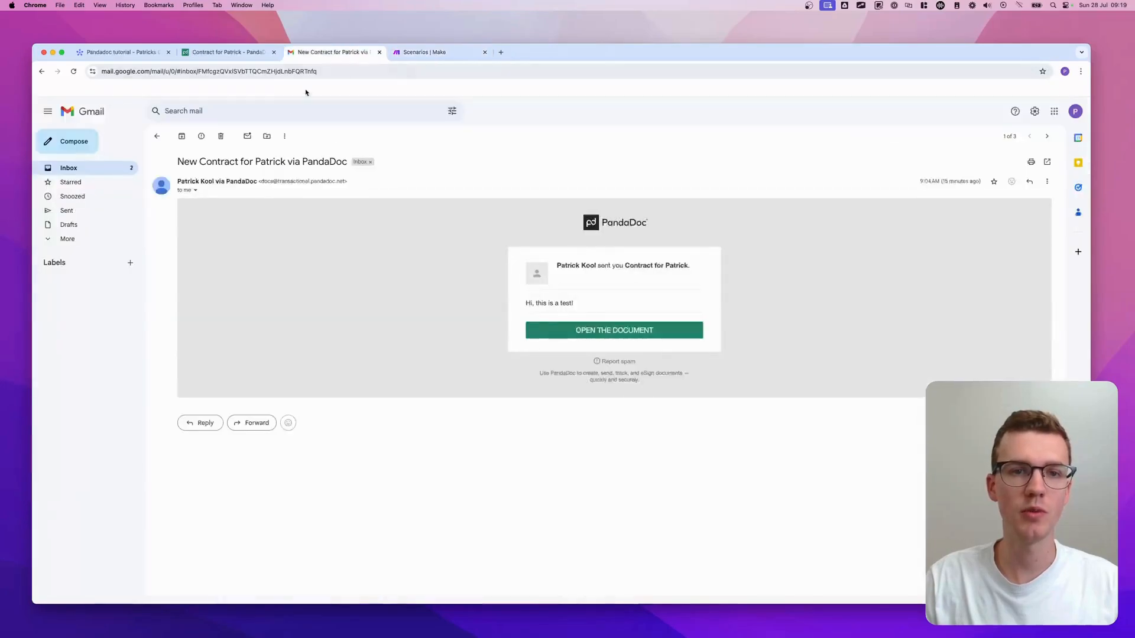
{"action": "left_click", "coordinate": [181, 137]}
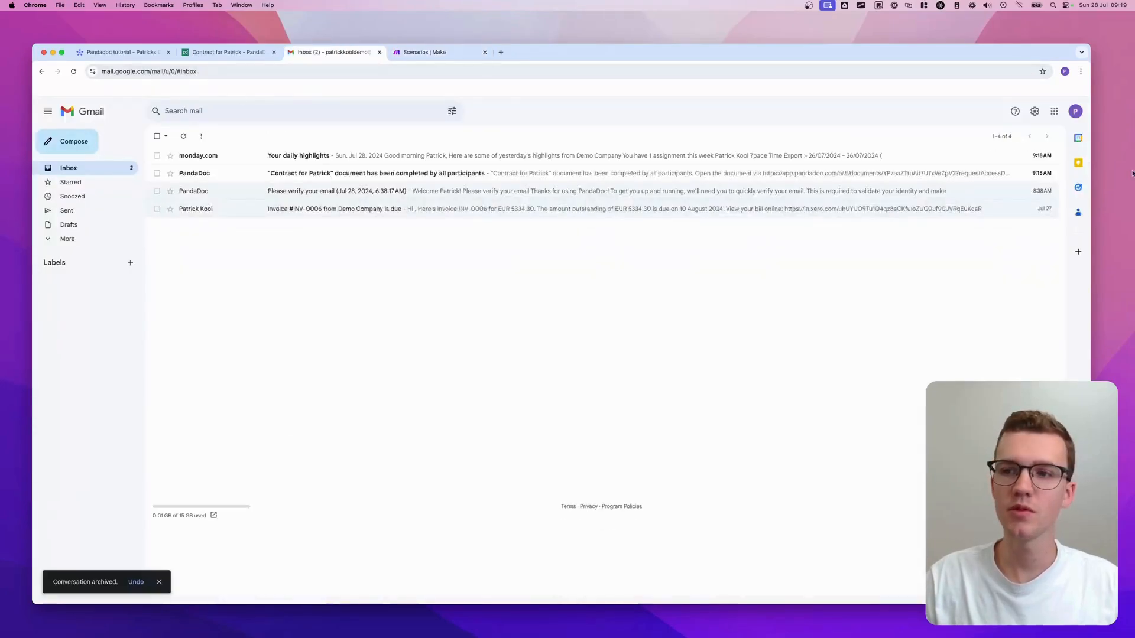
{"action": "left_click", "coordinate": [996, 158]}
{"action": "left_click", "coordinate": [997, 158]}
{"action": "left_click", "coordinate": [996, 158]}
{"action": "left_click", "coordinate": [997, 158]}
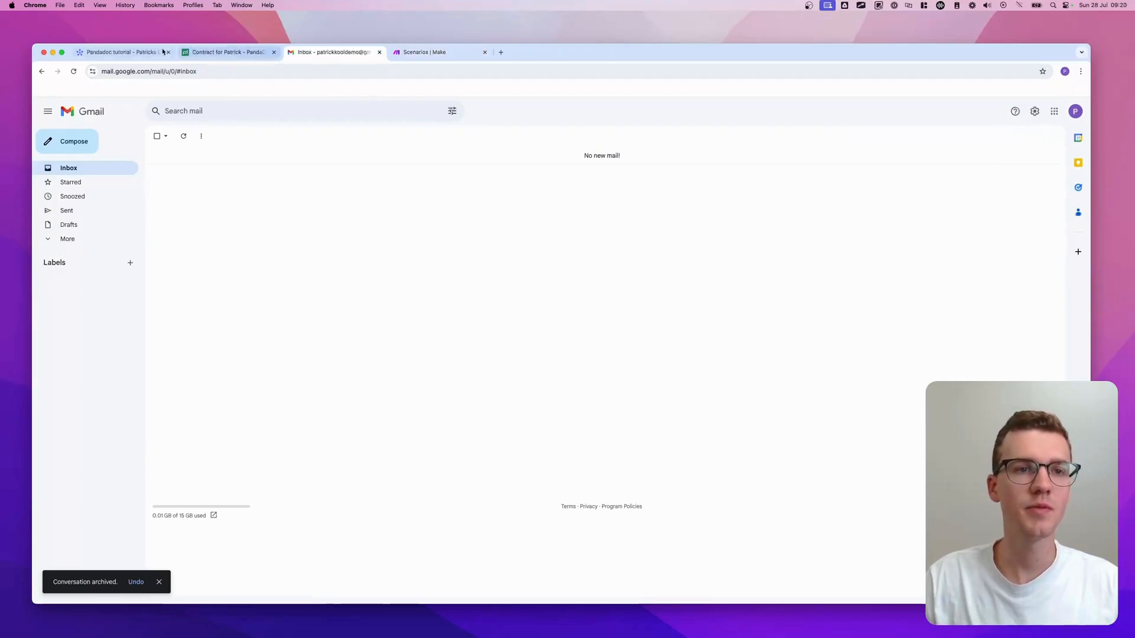
- Close the contract document and show the monday.com Pandadoc tutorial board
{"action": "left_click", "coordinate": [136, 52]}
{"action": "left_click", "coordinate": [266, 52]}
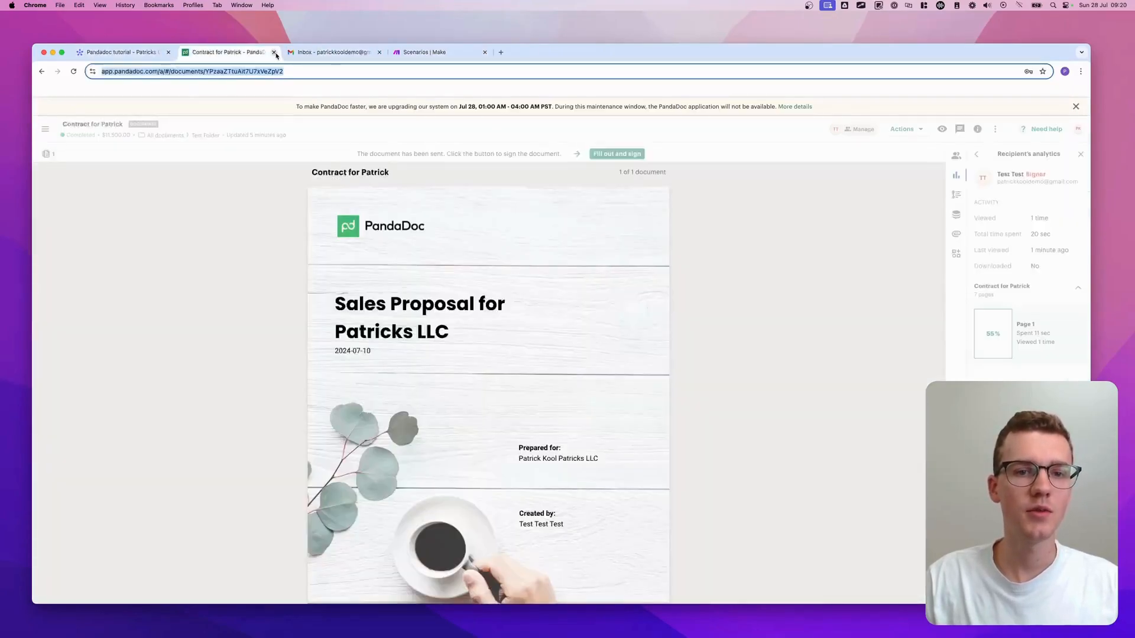
{"action": "left_click", "coordinate": [274, 53]}
{"action": "left_click", "coordinate": [142, 53]}
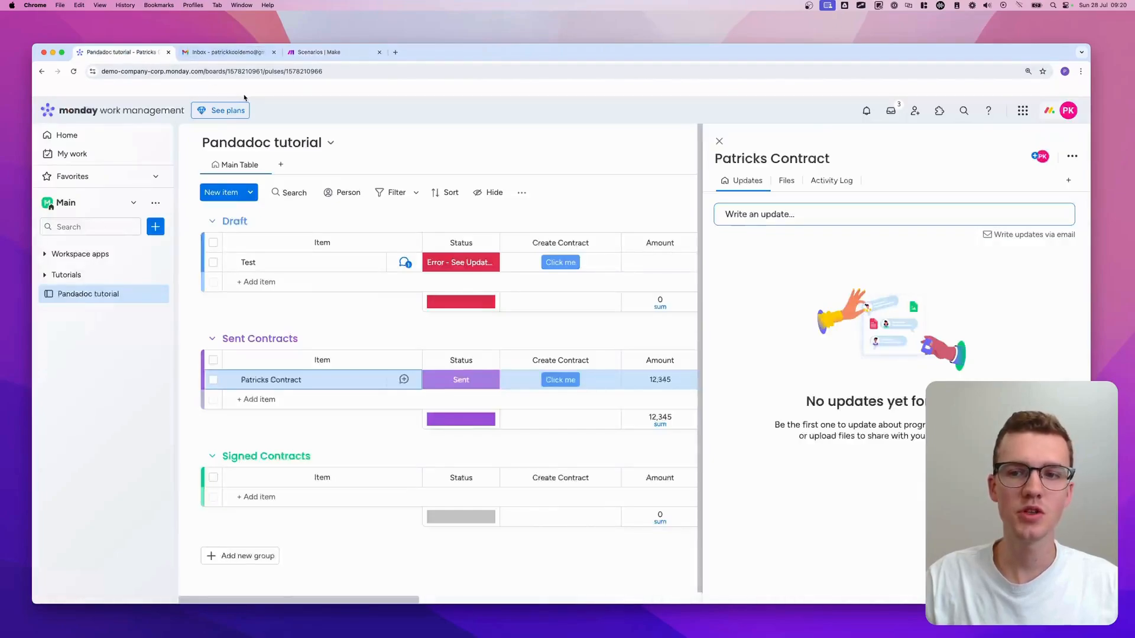
- Close the item panel and drag Patricks Contract back into the Draft group
{"action": "left_click", "coordinate": [720, 142]}
{"action": "left_click_drag", "start_coordinate": [373, 378], "coordinate": [375, 260]}
{"action": "scroll", "coordinate": [473, 260], "scroll_direction": "right", "scroll_amount": 5}
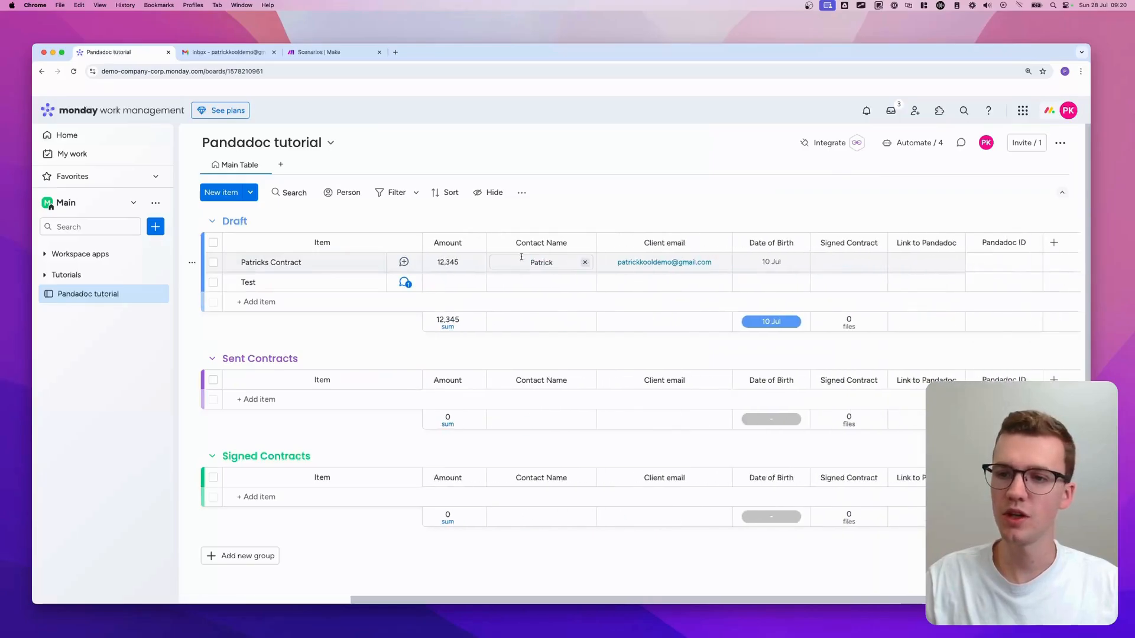
{"action": "scroll", "coordinate": [522, 258], "scroll_direction": "left", "scroll_amount": 5}
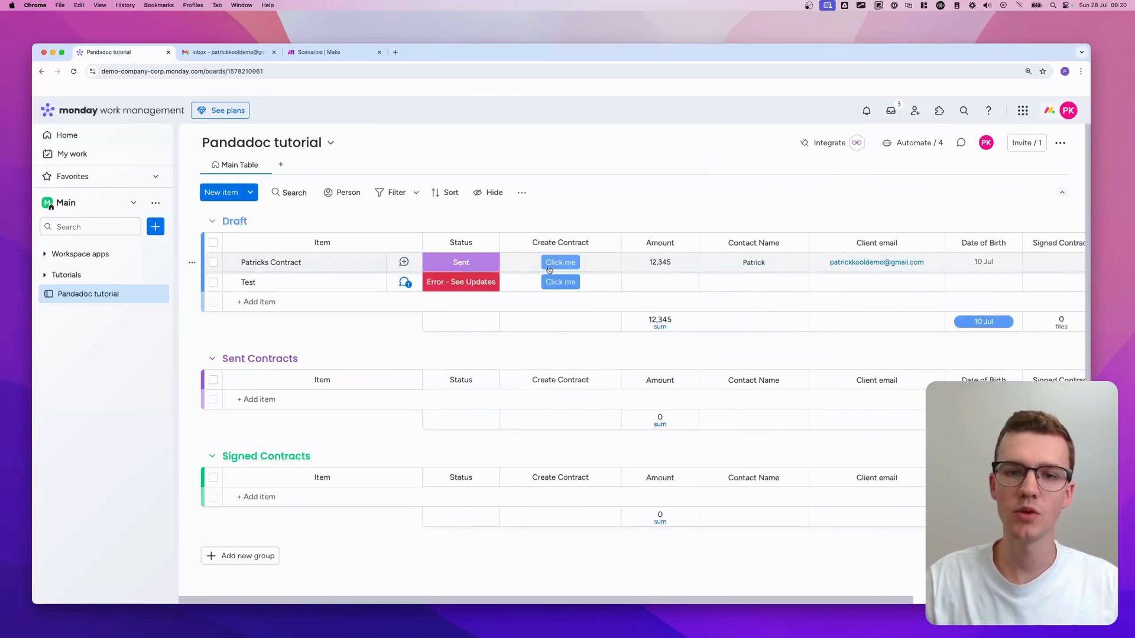
- Create and send the draft contract, then open its linked PandaDoc document
{"action": "left_click", "coordinate": [554, 265]}
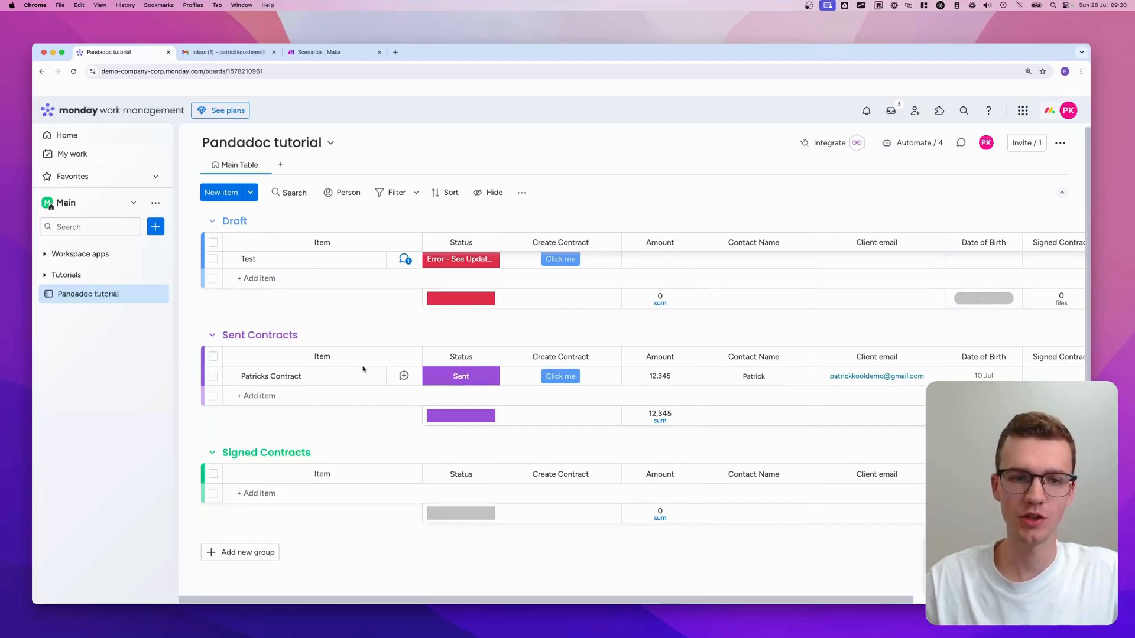
{"action": "scroll", "coordinate": [531, 376], "scroll_direction": "right", "scroll_amount": 5}
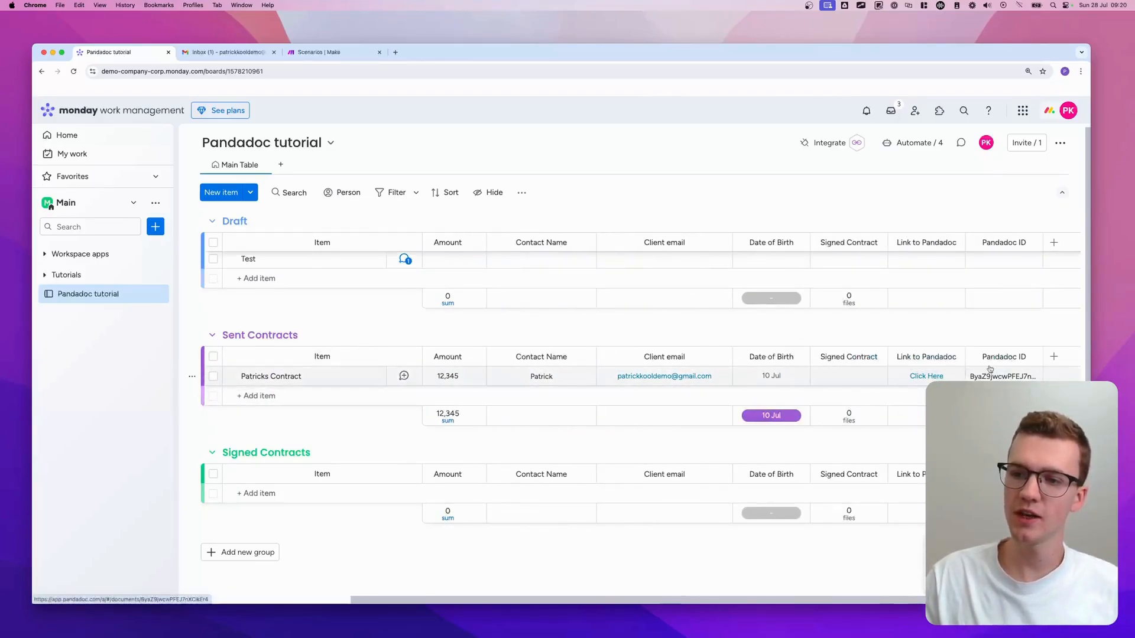
{"action": "left_click", "coordinate": [926, 376]}
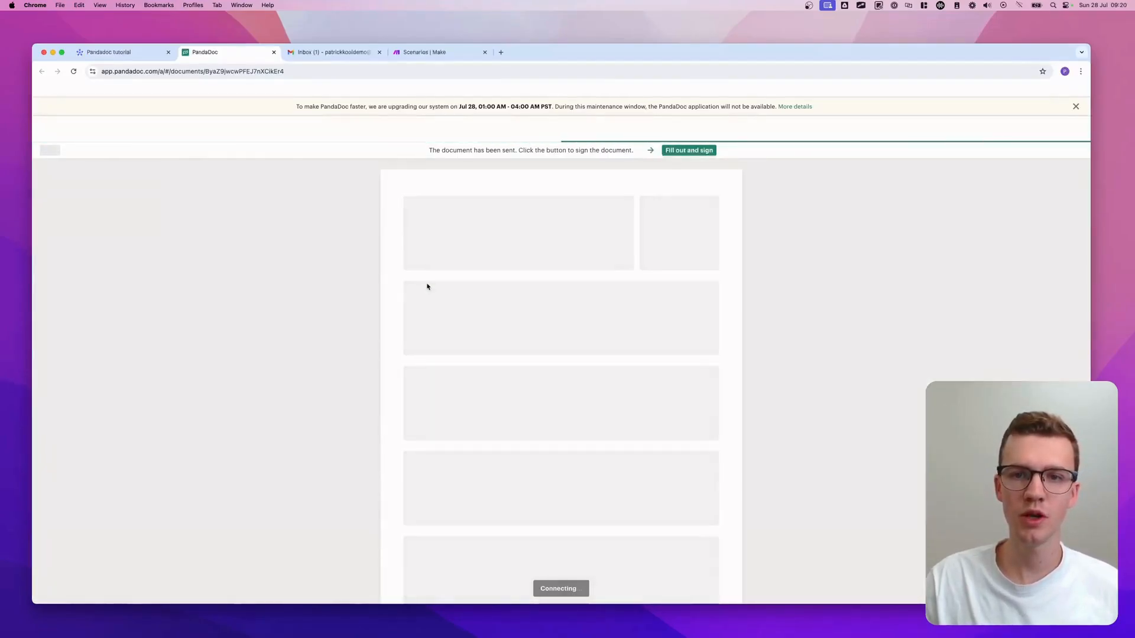
- Open PandaDoc's new-contract email in Gmail and launch the contract document from it
{"action": "scroll", "coordinate": [426, 286], "scroll_direction": "down", "scroll_amount": 1}
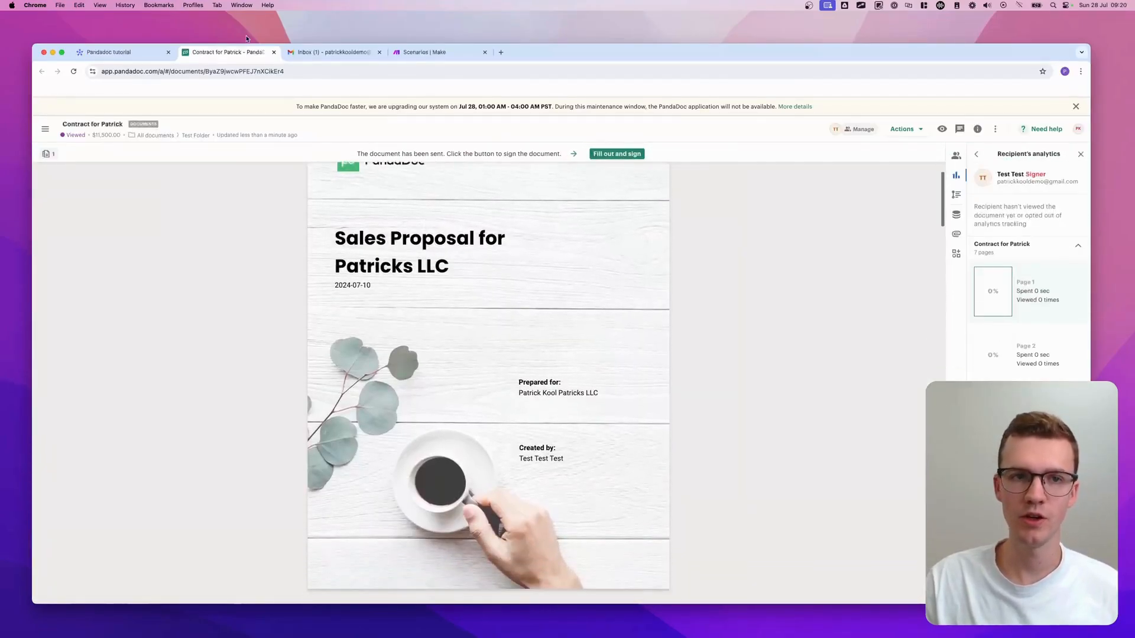
{"action": "left_click", "coordinate": [274, 52]}
{"action": "left_click", "coordinate": [227, 52]}
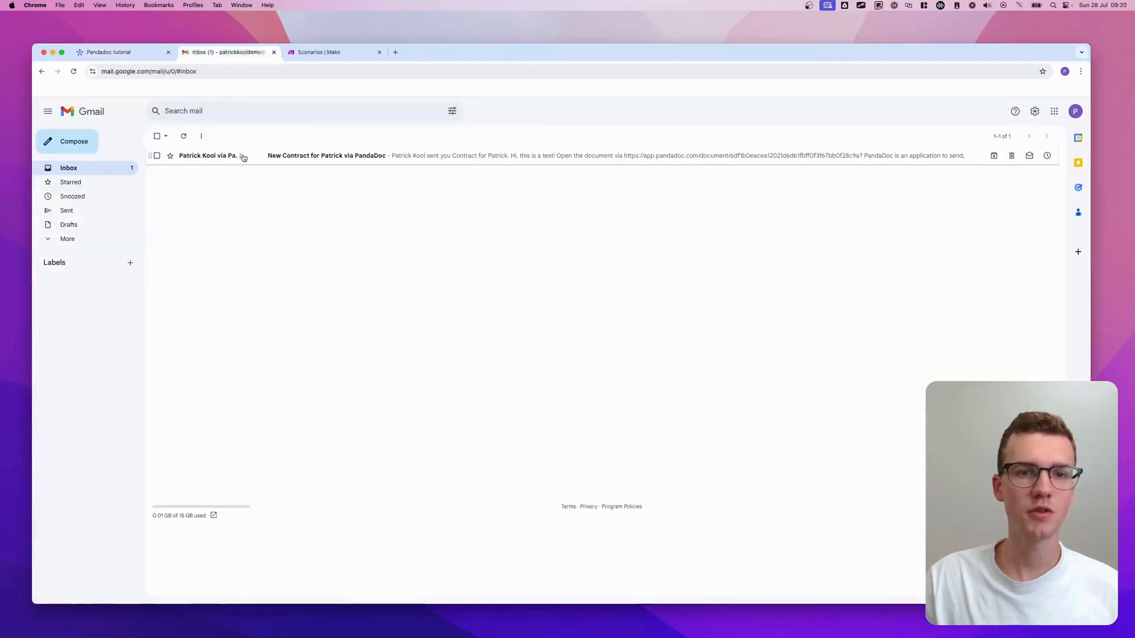
{"action": "left_click", "coordinate": [397, 160]}
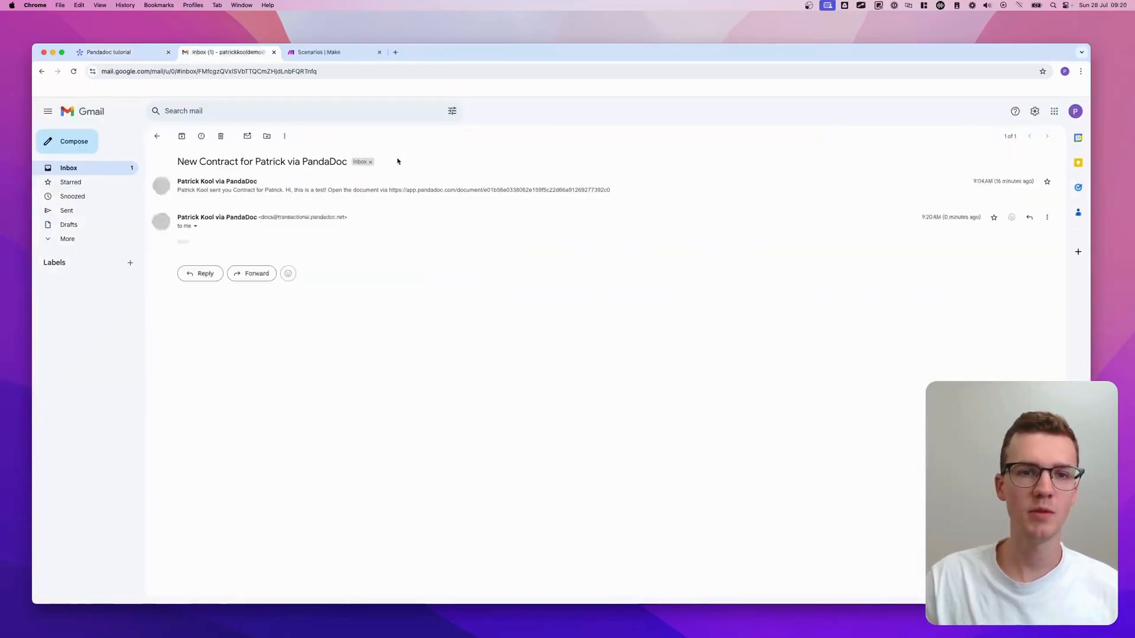
{"action": "left_click", "coordinate": [183, 241]}
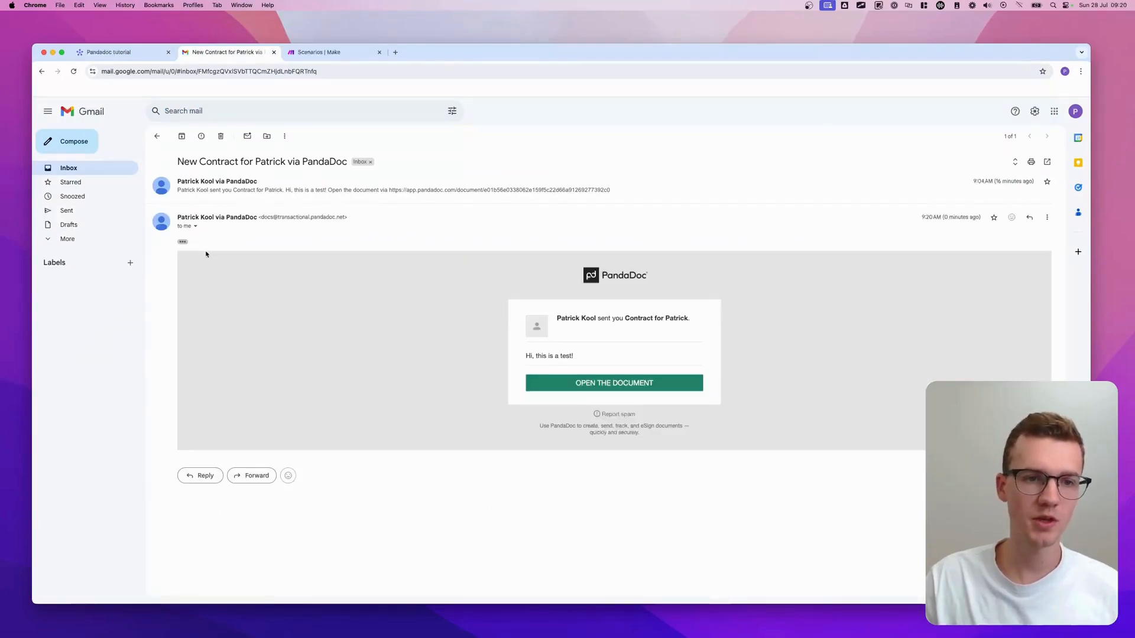
{"action": "left_click", "coordinate": [583, 382]}
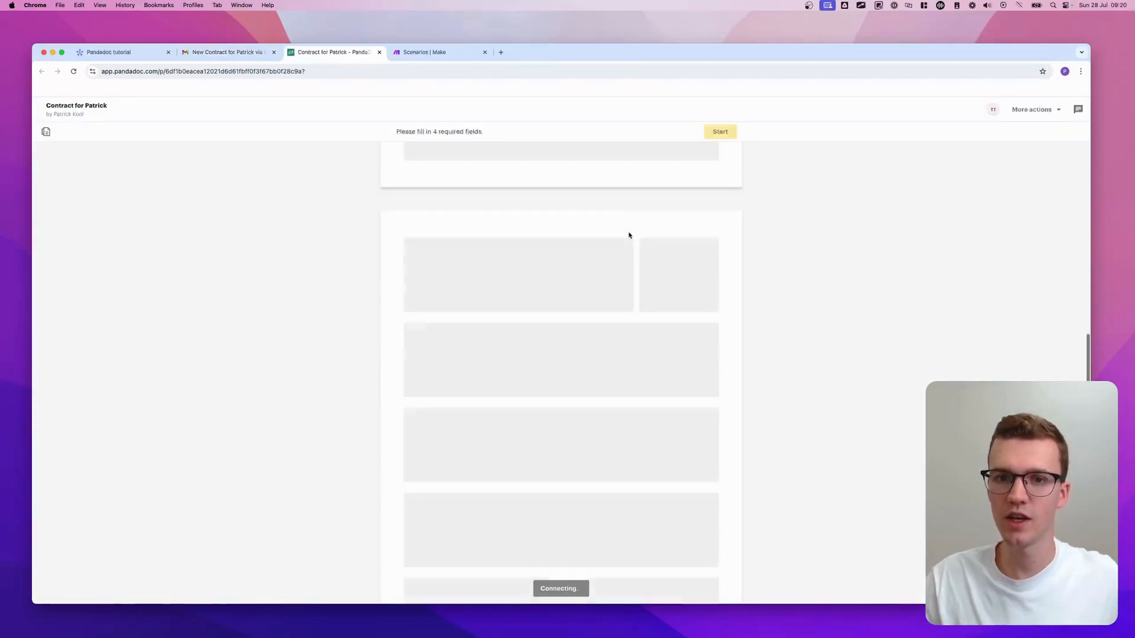
{"action": "left_click", "coordinate": [125, 53]}
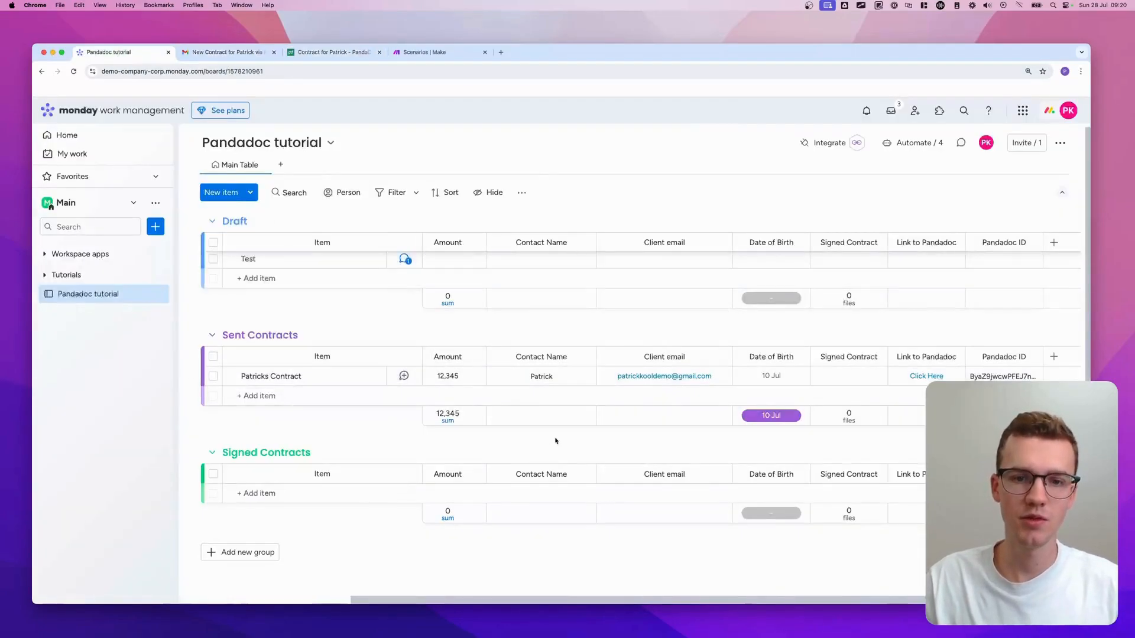
- Start signing and add the first signature, dated 07/28/2024
{"action": "left_click", "coordinate": [330, 57]}
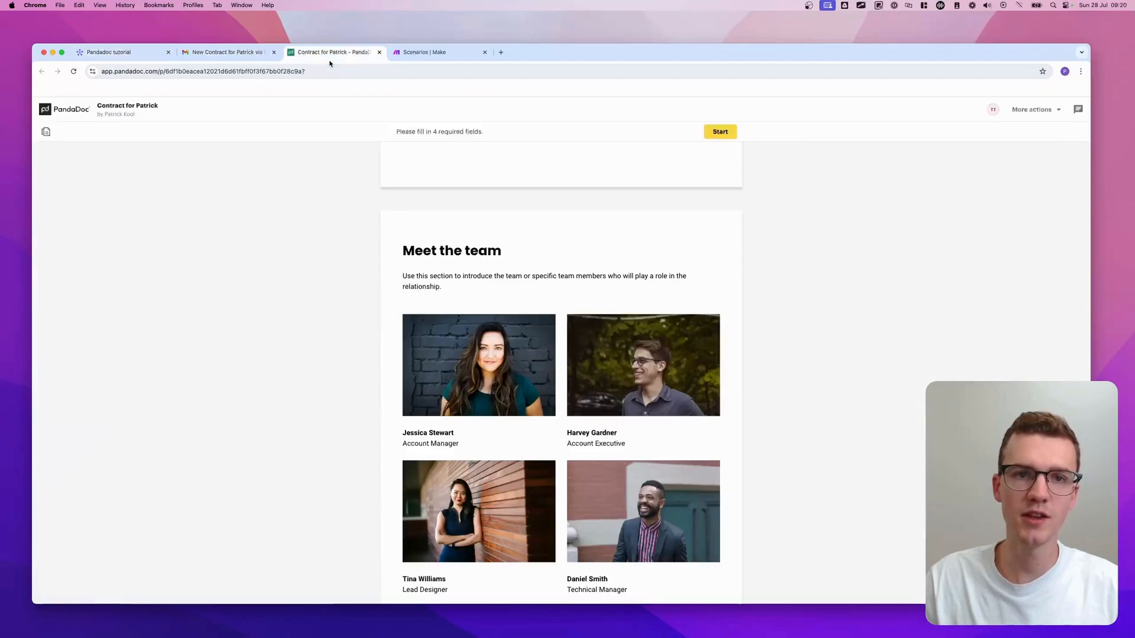
{"action": "left_click", "coordinate": [719, 131]}
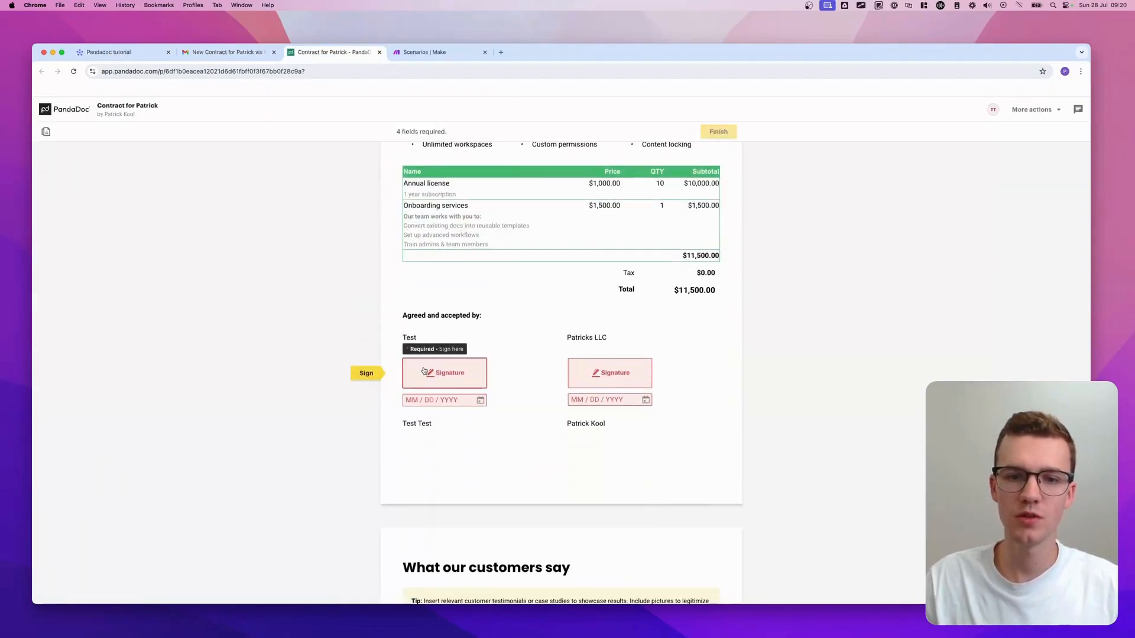
{"action": "left_click", "coordinate": [425, 372]}
{"action": "left_click", "coordinate": [655, 446]}
{"action": "left_click", "coordinate": [447, 401]}
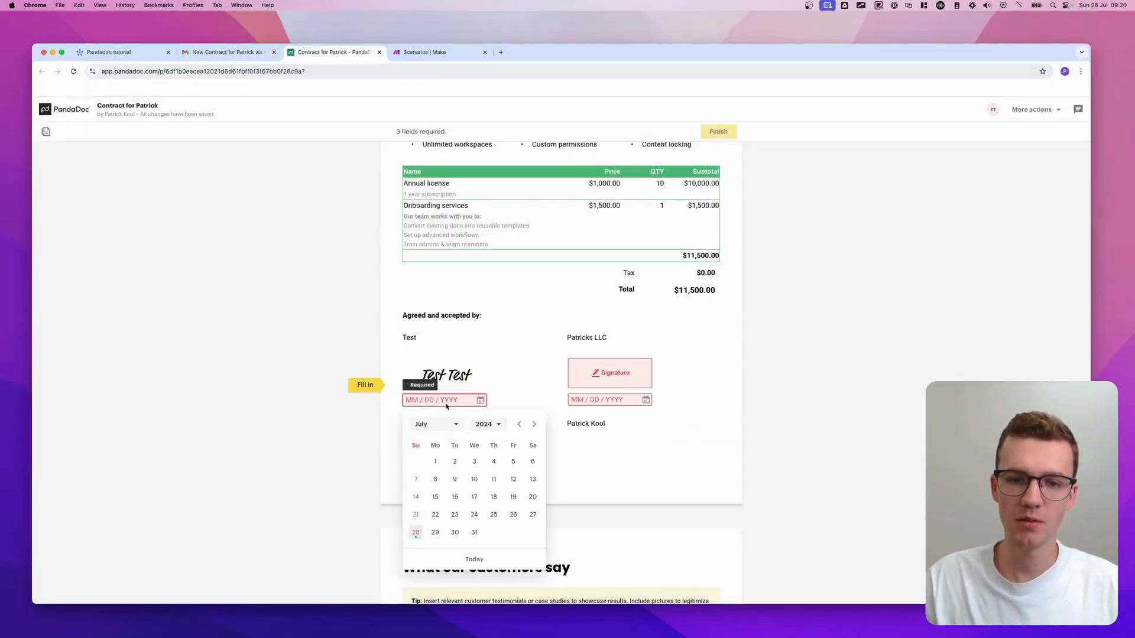
{"action": "left_click", "coordinate": [415, 532]}
- Add the second signature dated 07/28/2024 and finish the contract
{"action": "left_click", "coordinate": [610, 372]}
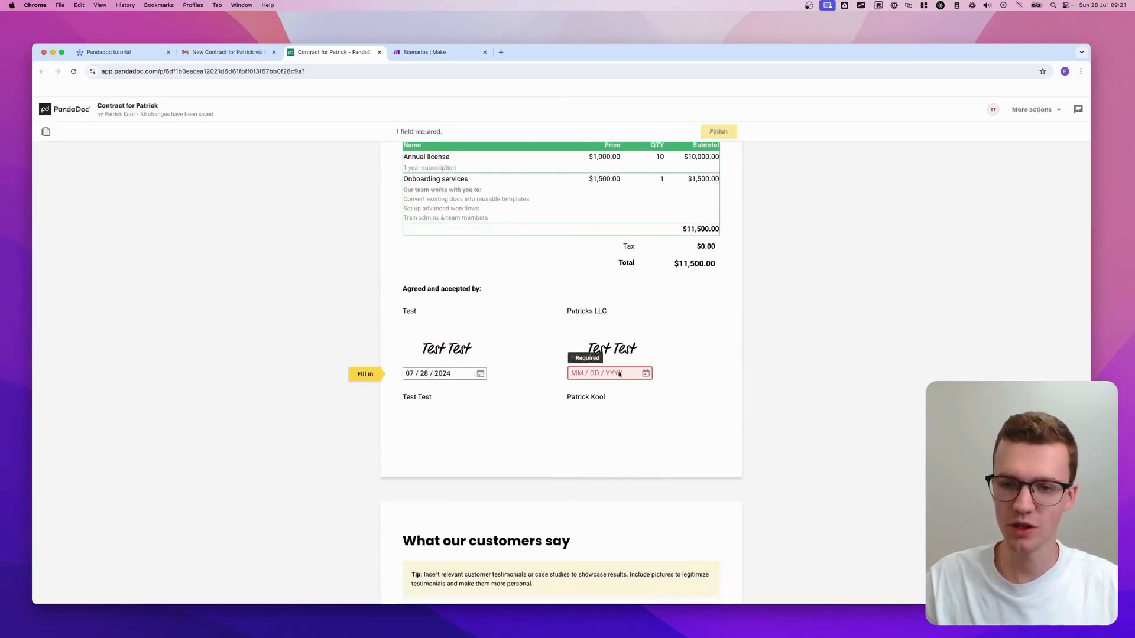
{"action": "left_click", "coordinate": [581, 505]}
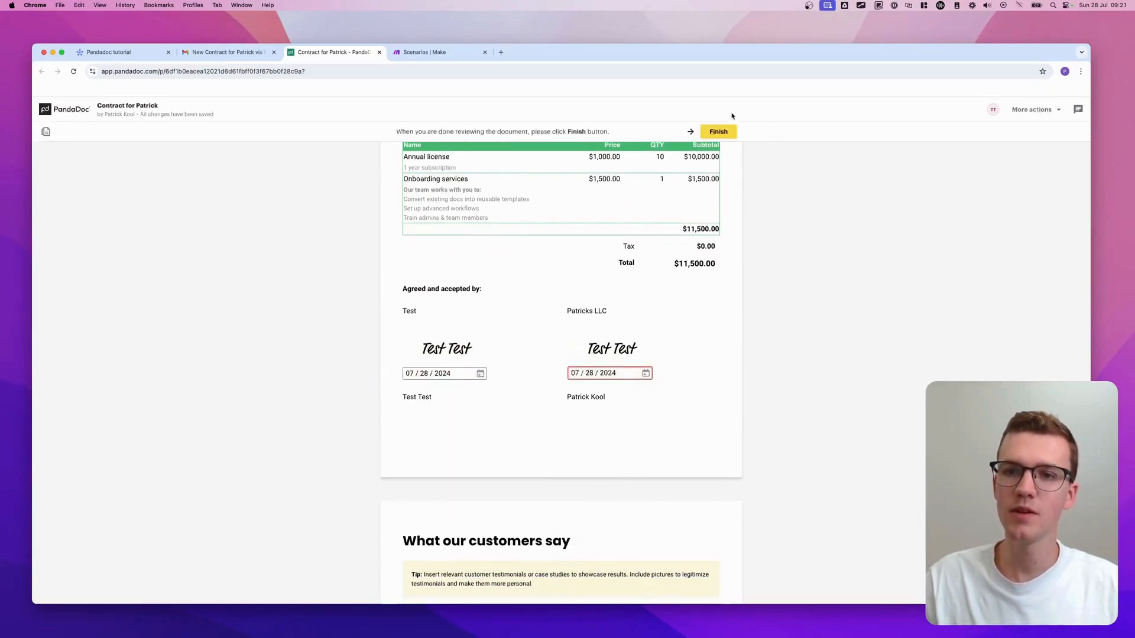
{"action": "left_click", "coordinate": [720, 131]}
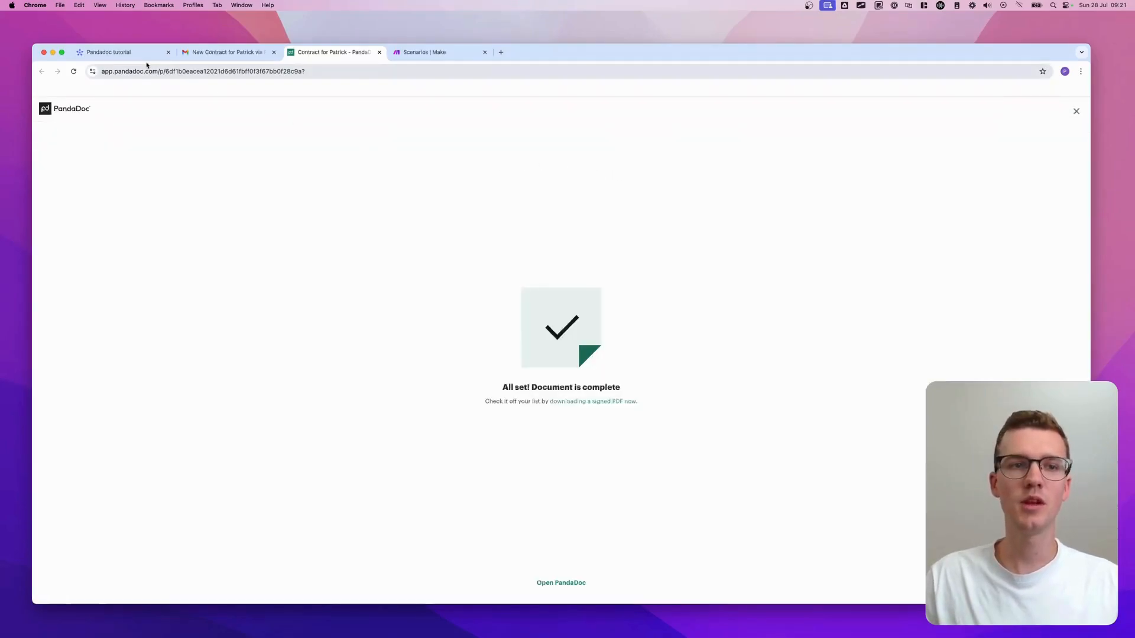
{"action": "left_click", "coordinate": [108, 52]}
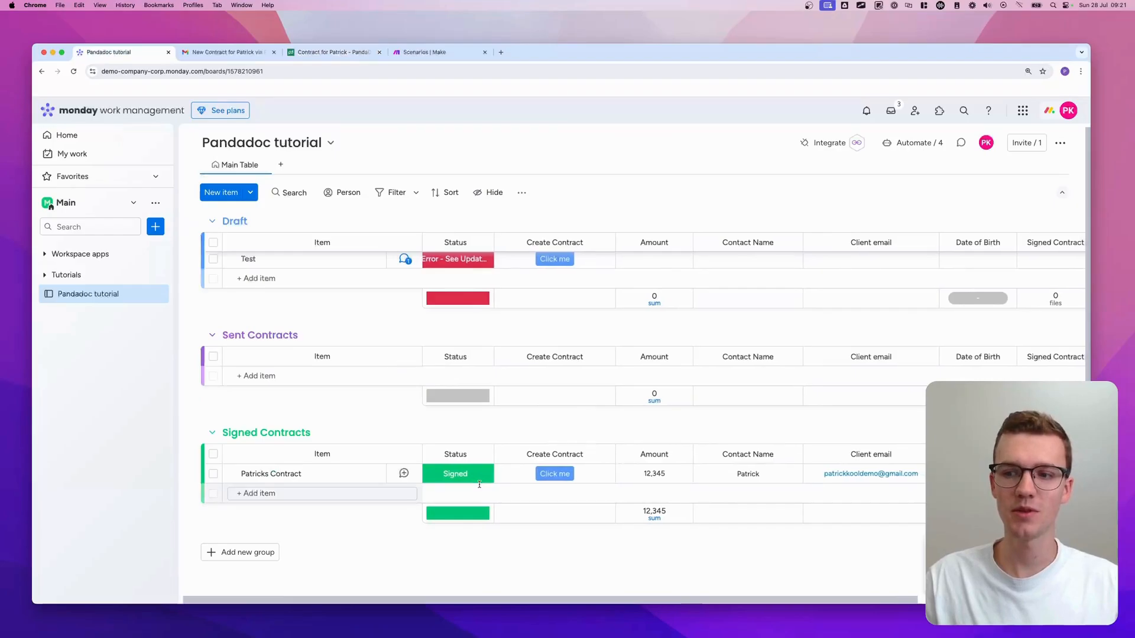
- Open the signed contract file from Patricks Contract's Signed Contract column
{"action": "scroll", "coordinate": [479, 485], "scroll_direction": "right", "scroll_amount": 4}
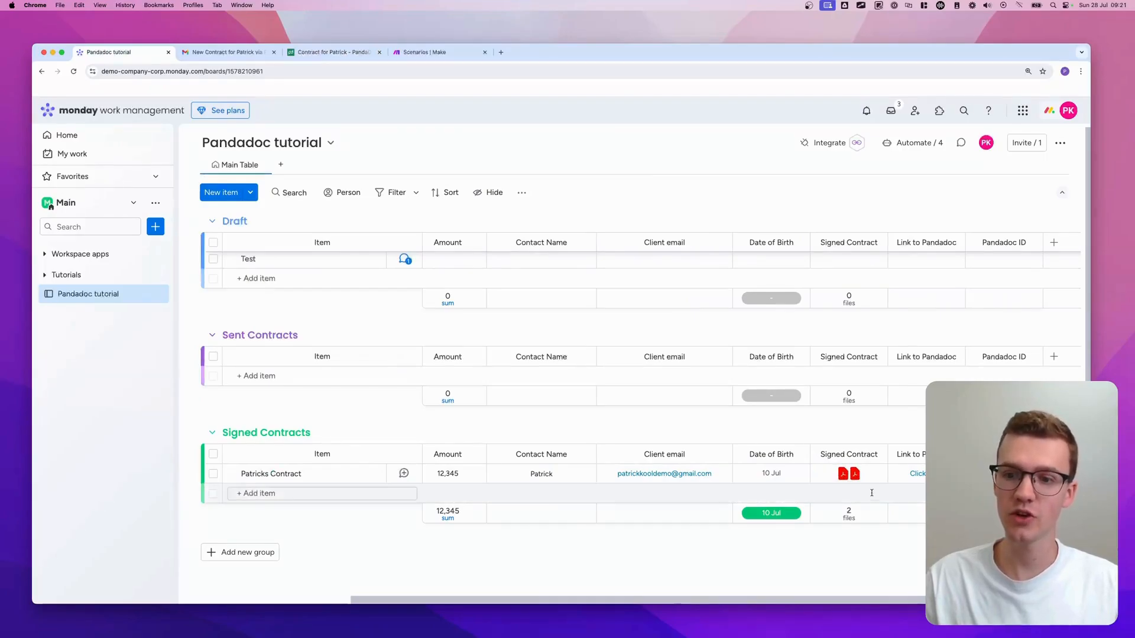
{"action": "mouse_move", "coordinate": [844, 476]}
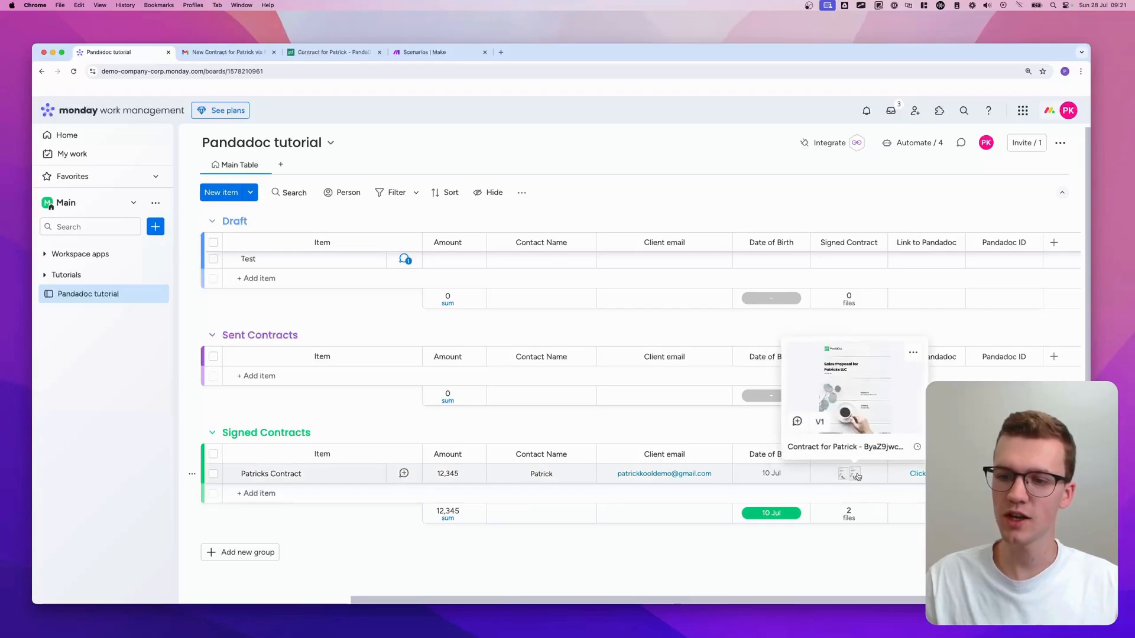
{"action": "left_click", "coordinate": [856, 476]}
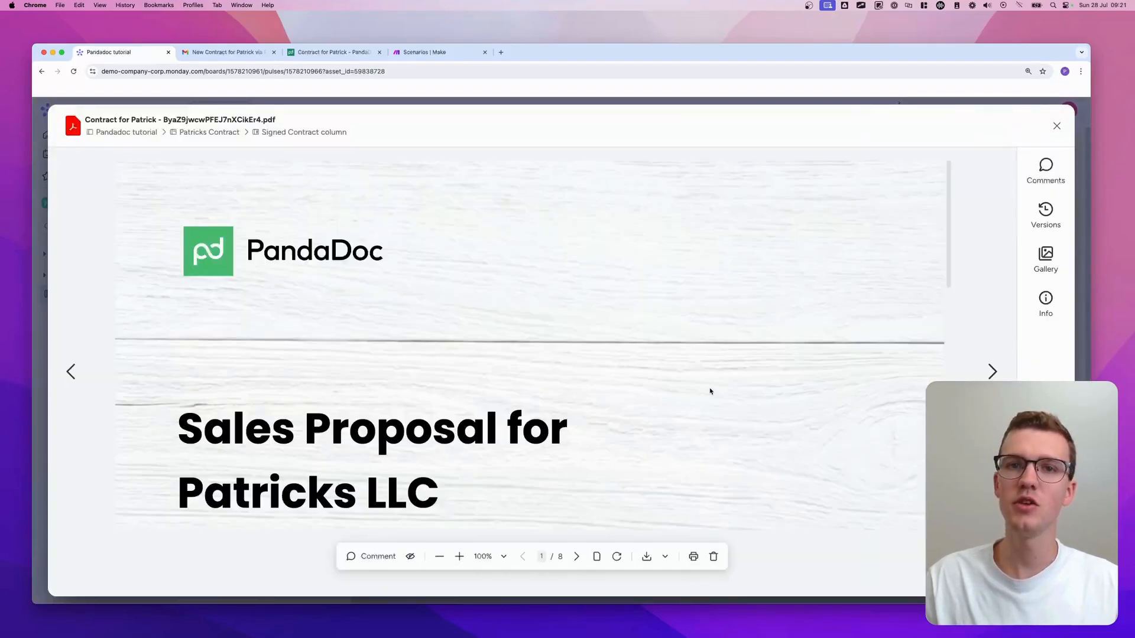
{"action": "scroll", "coordinate": [710, 390], "scroll_direction": "down", "scroll_amount": 3}
{"action": "scroll", "coordinate": [710, 391], "scroll_direction": "down", "scroll_amount": 8}
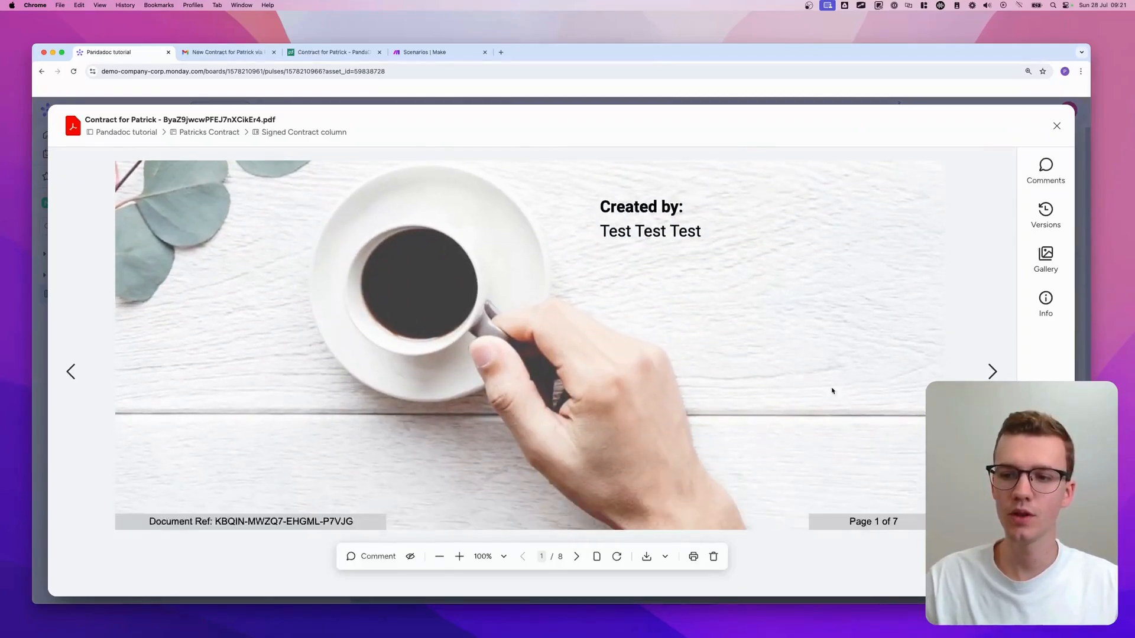
- Page through the other attached contract PDF to its Signature Certificate, then close the viewer
{"action": "left_click", "coordinate": [992, 372]}
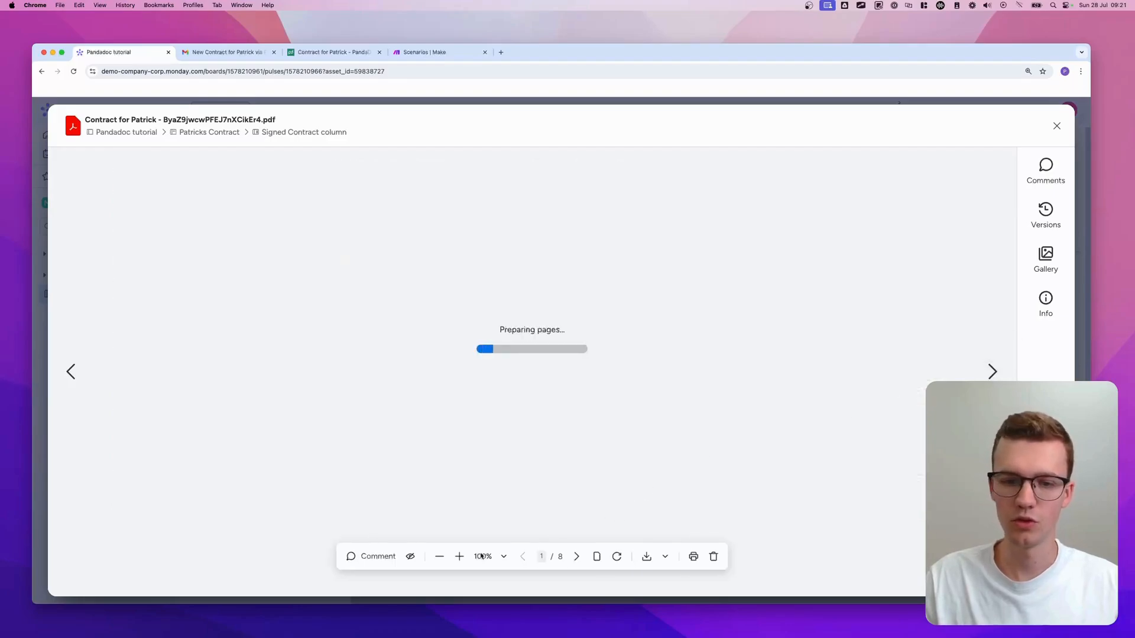
{"action": "left_click", "coordinate": [576, 559]}
{"action": "left_click", "coordinate": [576, 559]}
{"action": "left_click", "coordinate": [575, 559]}
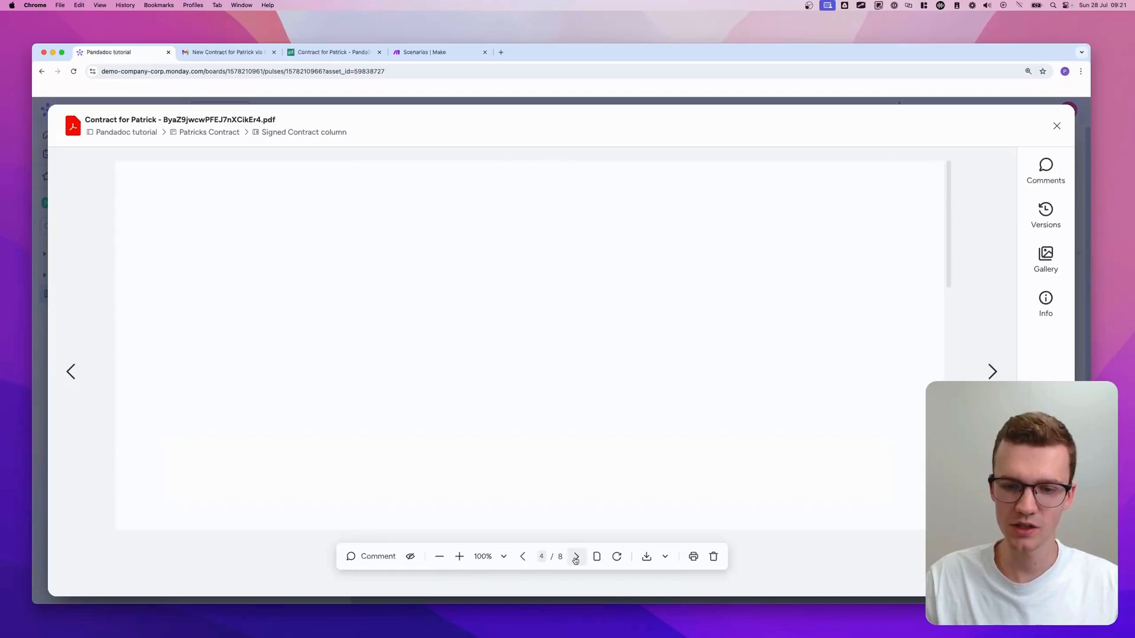
{"action": "left_click", "coordinate": [576, 560]}
{"action": "left_click", "coordinate": [575, 559]}
{"action": "left_click", "coordinate": [576, 558]}
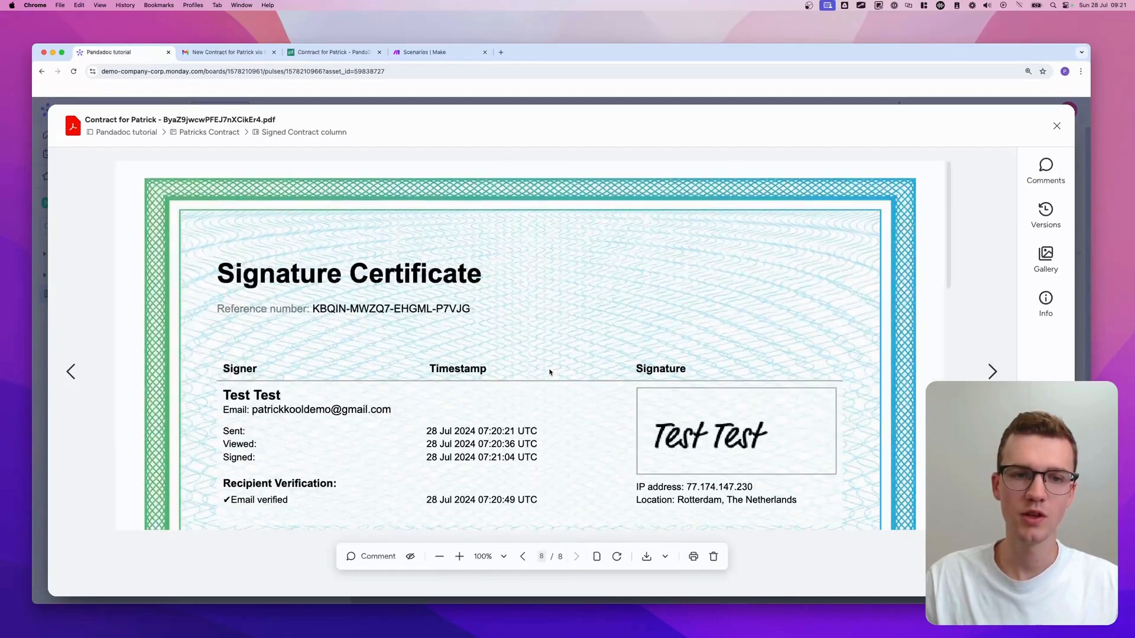
{"action": "scroll", "coordinate": [552, 373], "scroll_direction": "down", "scroll_amount": 2}
{"action": "scroll", "coordinate": [672, 282], "scroll_direction": "down", "scroll_amount": 10}
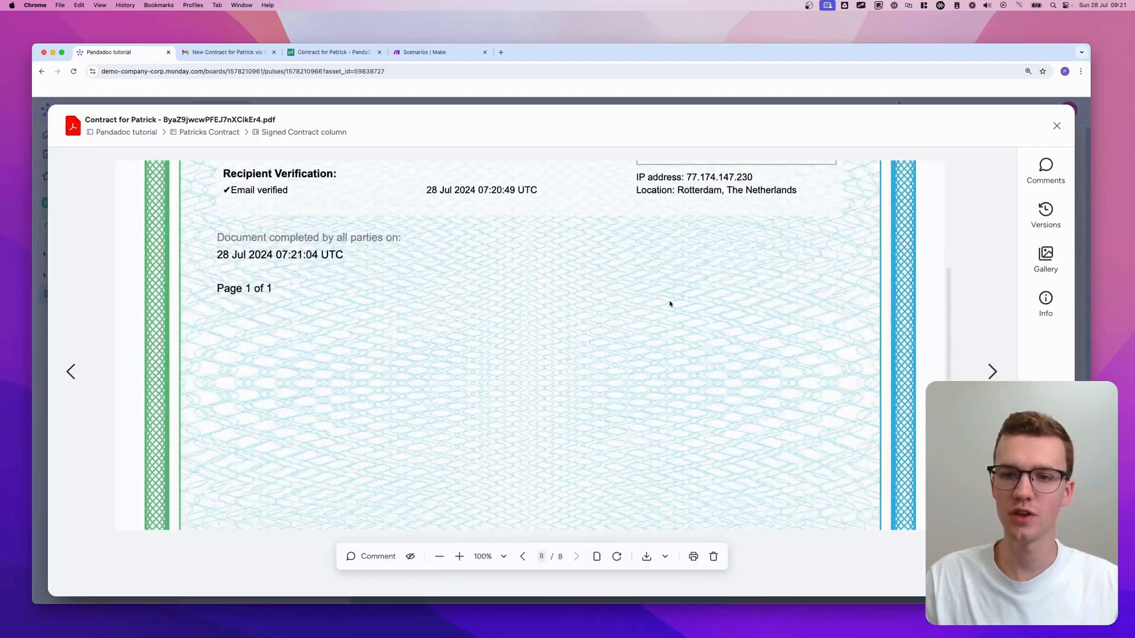
{"action": "left_click", "coordinate": [523, 556]}
{"action": "scroll", "coordinate": [492, 399], "scroll_direction": "down", "scroll_amount": 10}
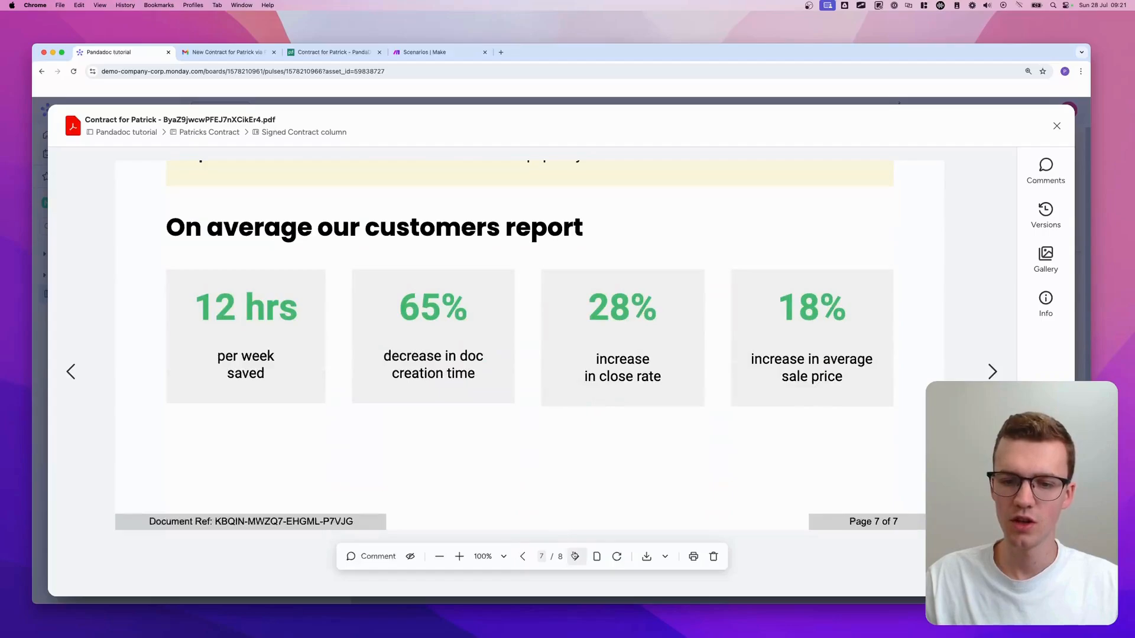
{"action": "left_click", "coordinate": [577, 556]}
{"action": "scroll", "coordinate": [656, 264], "scroll_direction": "down", "scroll_amount": 10}
{"action": "scroll", "coordinate": [657, 263], "scroll_direction": "down", "scroll_amount": 1}
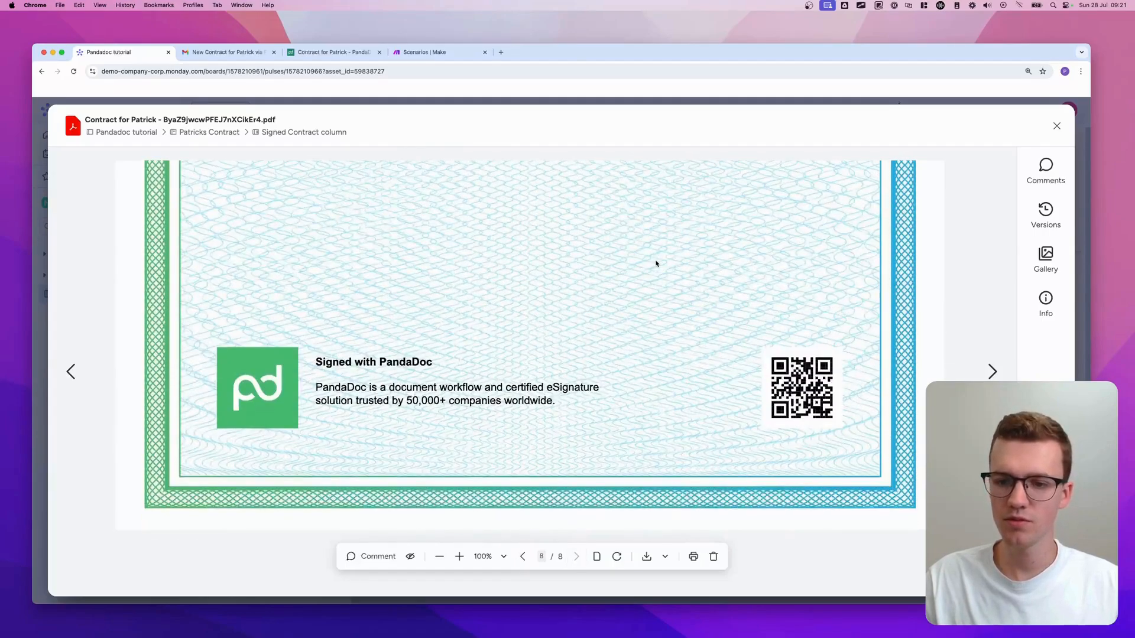
{"action": "left_click", "coordinate": [1057, 126]}
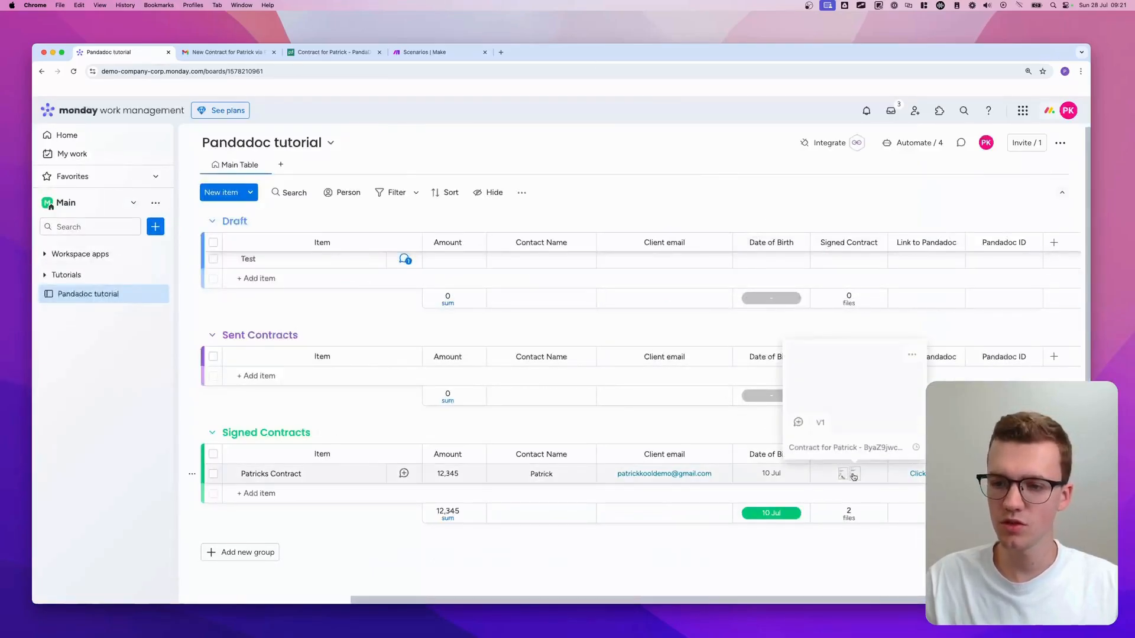
- Open both scenarios in separate tabs and inspect Contract Signed's file-upload Monday module
{"action": "mouse_move", "coordinate": [844, 478]}
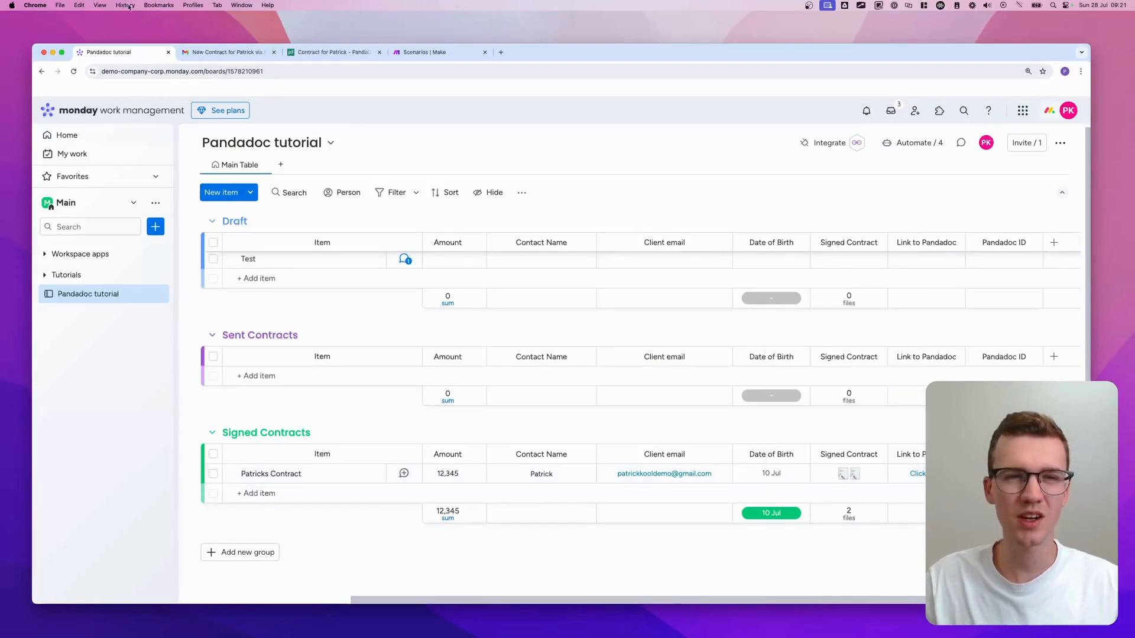
{"action": "left_click", "coordinate": [431, 52]}
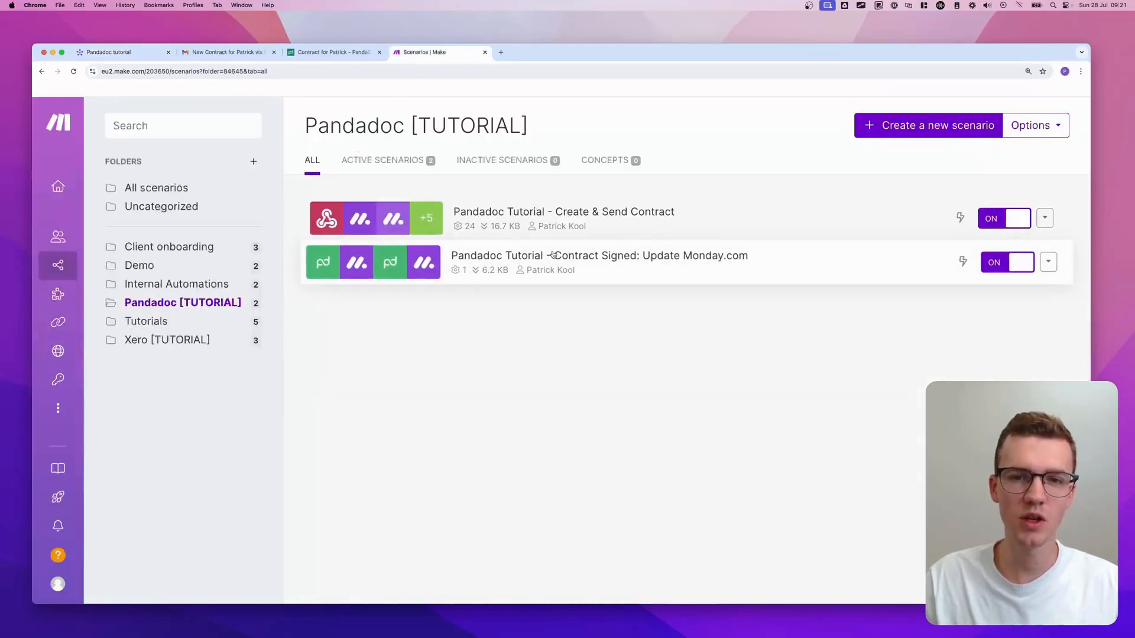
{"action": "left_click", "coordinate": [556, 219], "text": "super"}
{"action": "left_click", "coordinate": [563, 255], "text": "super"}
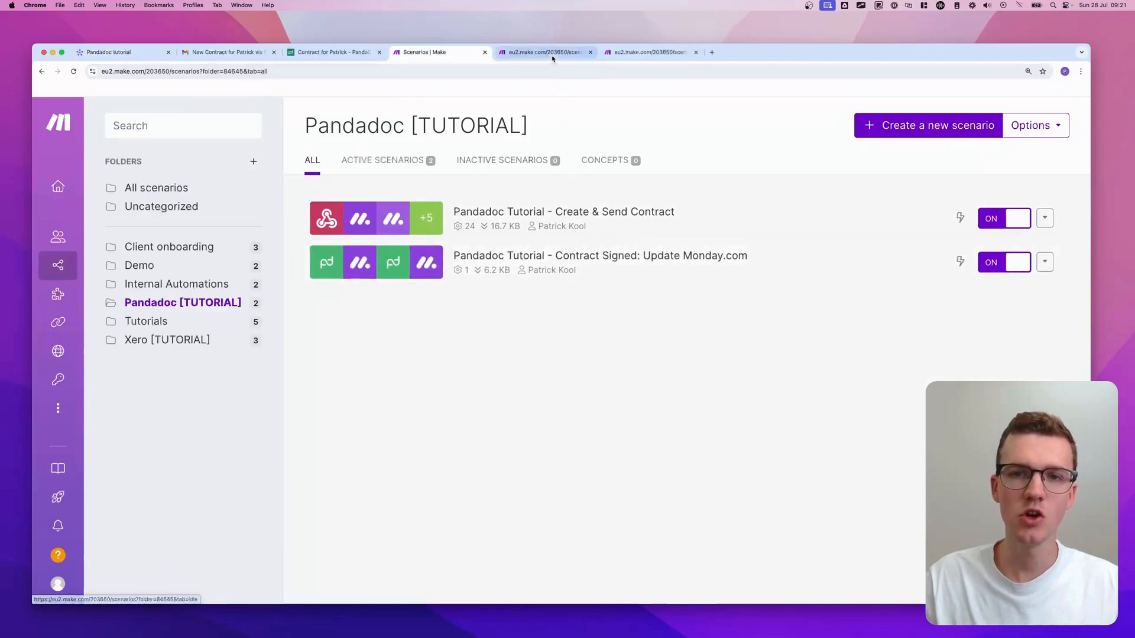
{"action": "left_click", "coordinate": [545, 52]}
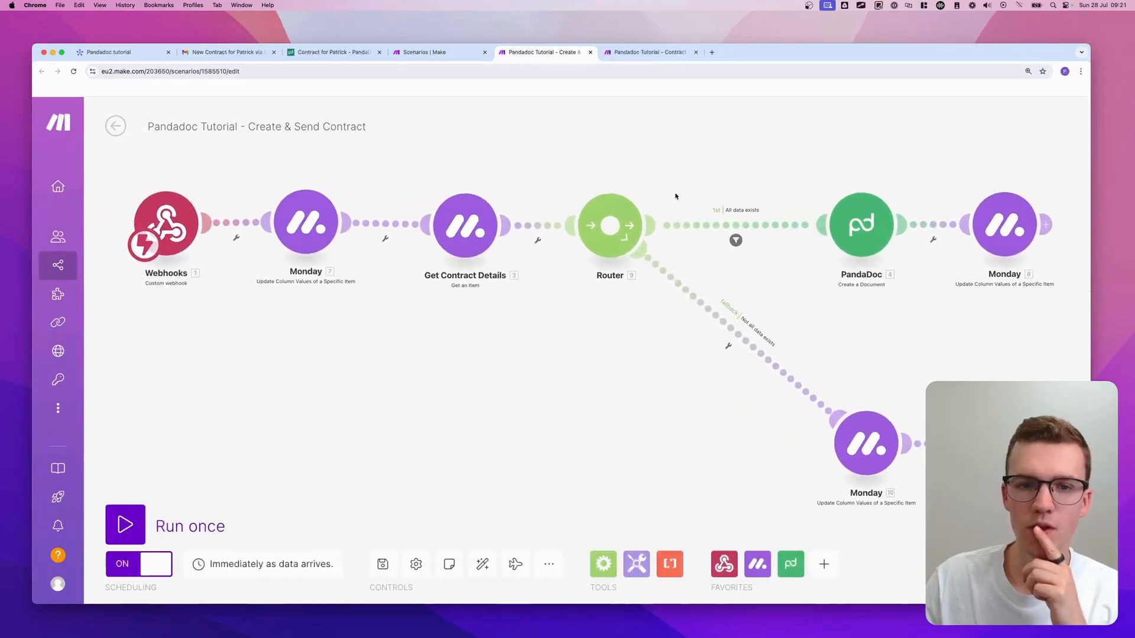
{"action": "left_click", "coordinate": [624, 56]}
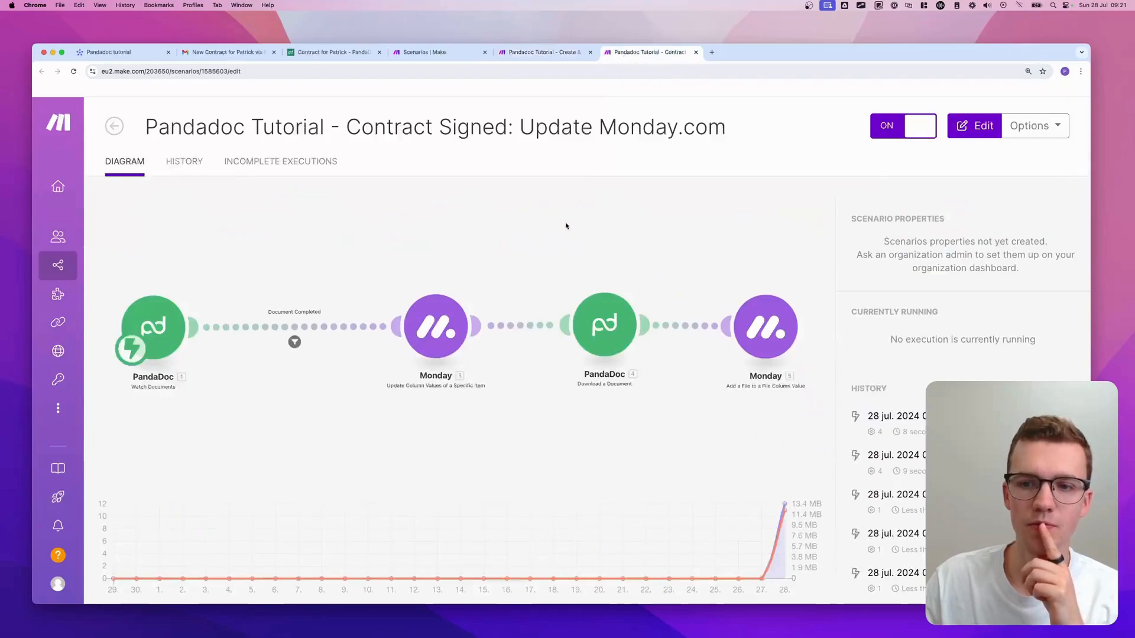
{"action": "left_click", "coordinate": [811, 286]}
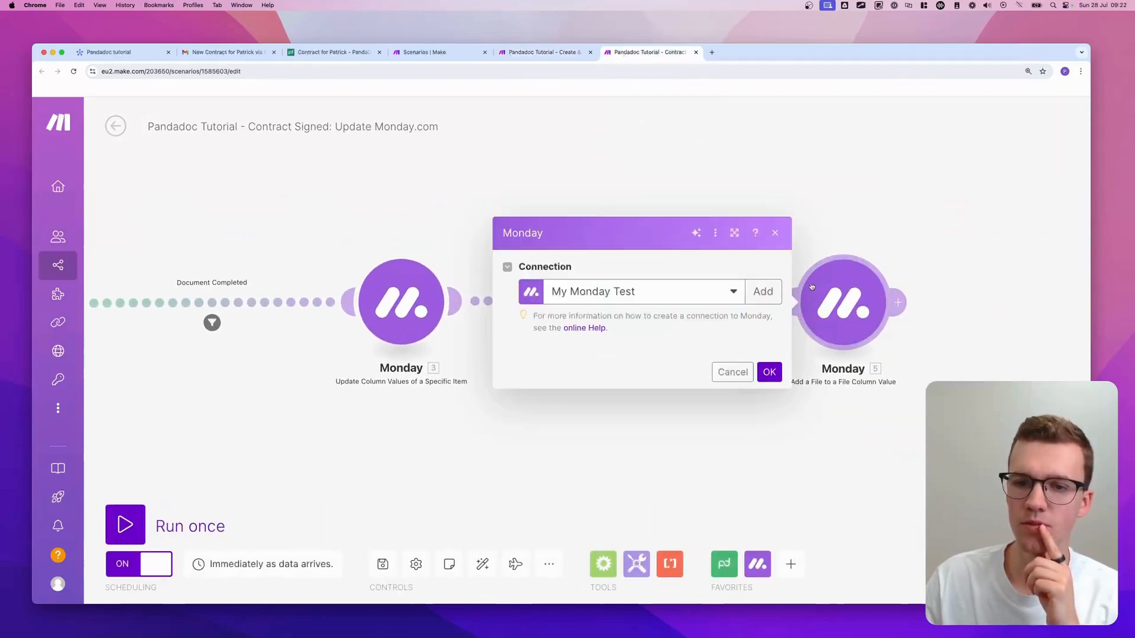
{"action": "left_click", "coordinate": [462, 212]}
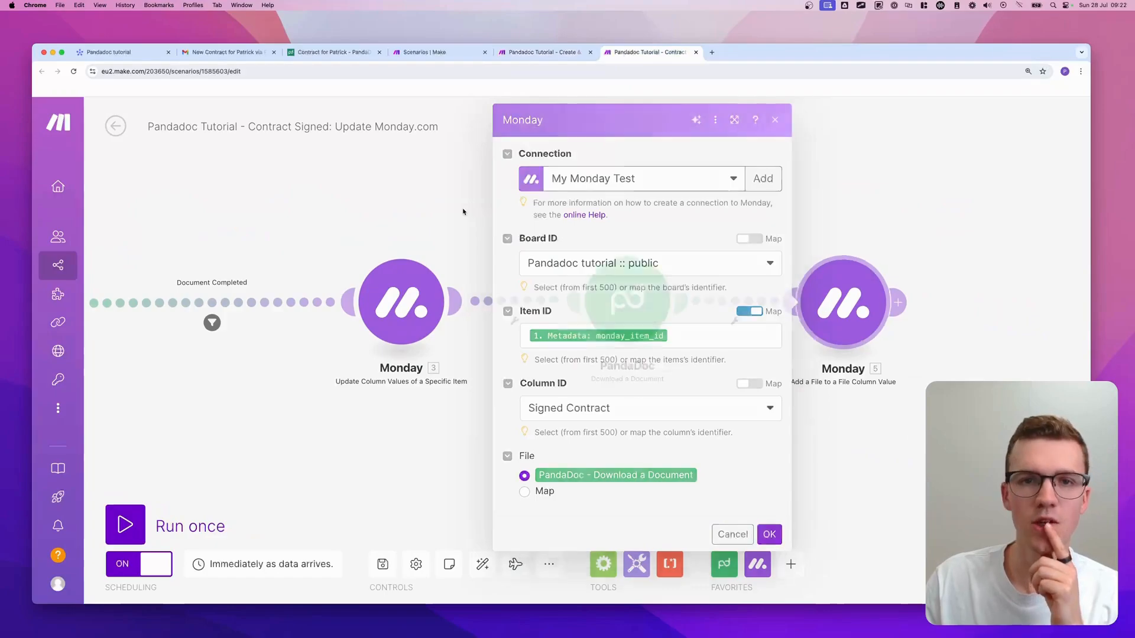
- View the uploaded signed contract PDF in the item's Signed Contract files on monday.com
{"action": "left_click", "coordinate": [321, 53]}
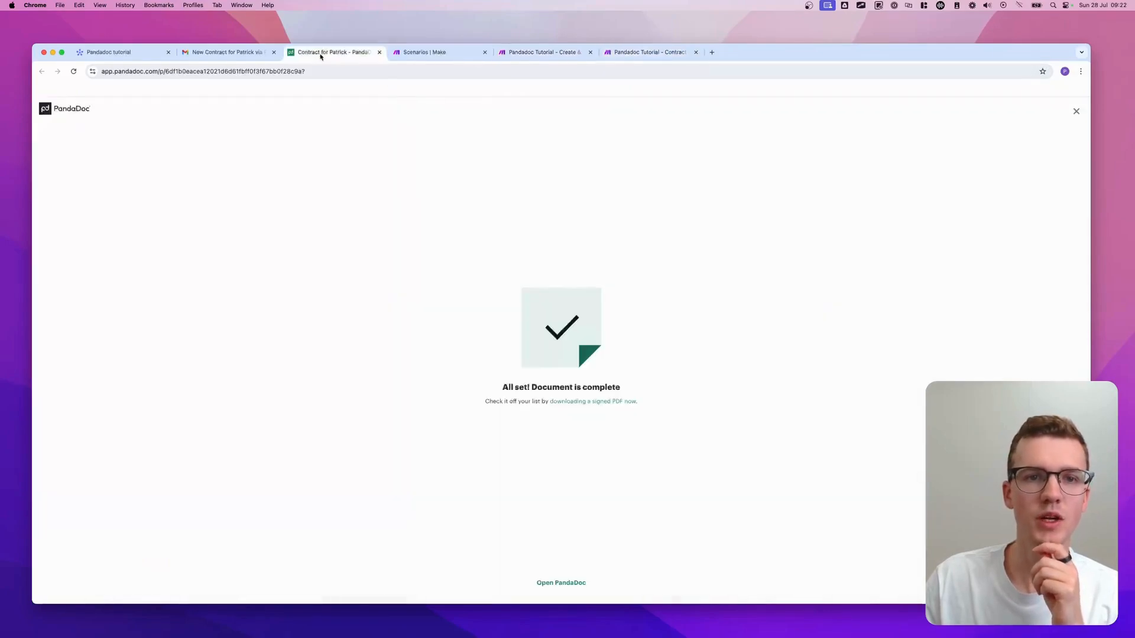
{"action": "left_click", "coordinate": [105, 52]}
{"action": "left_click", "coordinate": [878, 471]}
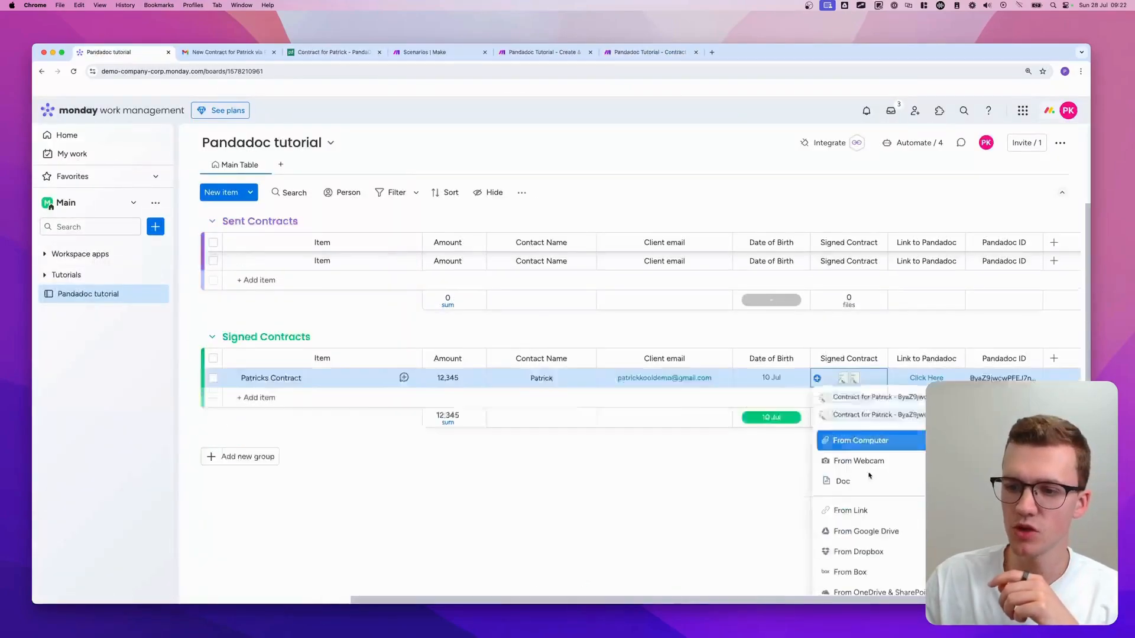
{"action": "left_click", "coordinate": [908, 403]}
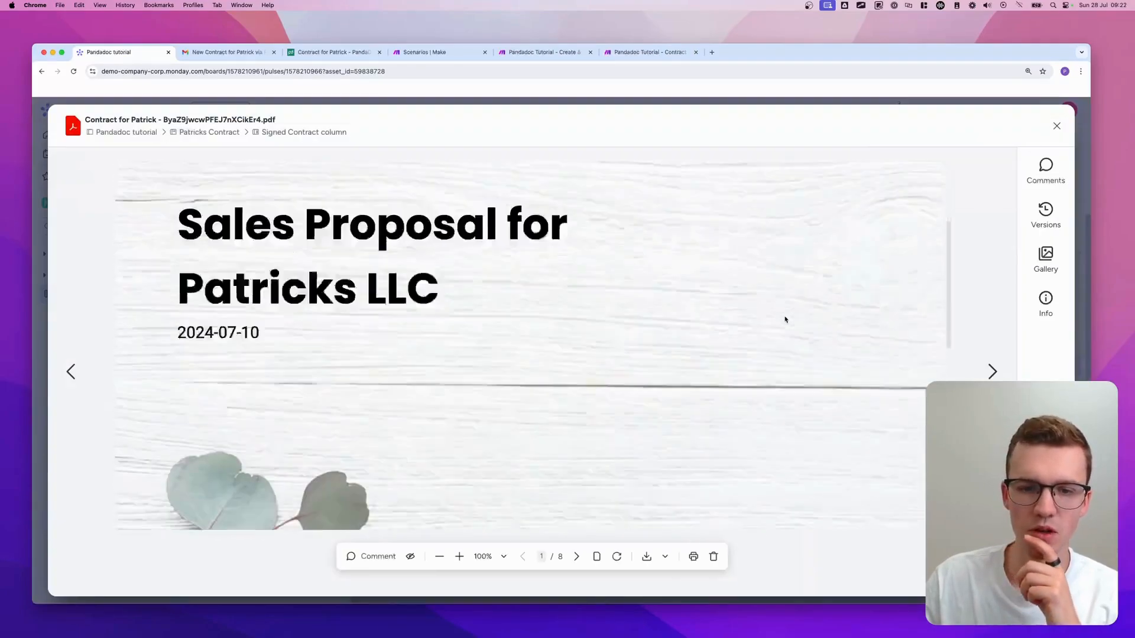
{"action": "scroll", "coordinate": [785, 320], "scroll_direction": "down", "scroll_amount": 5}
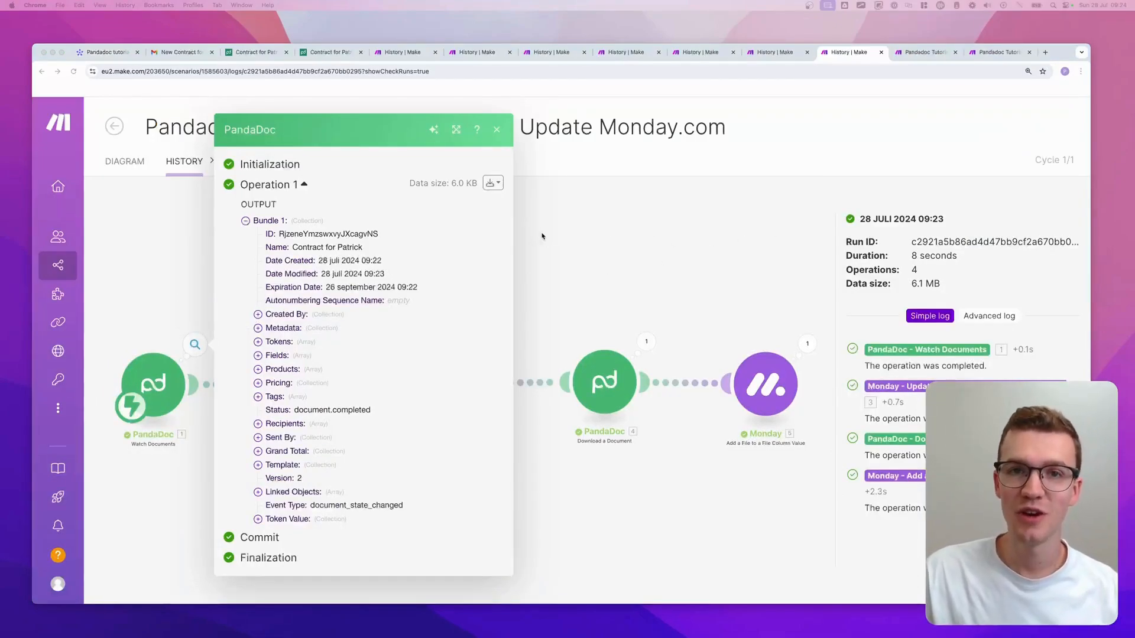
- Close the leftover run-history and extra scenario tabs in Make
{"action": "left_click", "coordinate": [585, 52]}
{"action": "left_click", "coordinate": [584, 52]}
{"action": "left_click", "coordinate": [585, 52]}
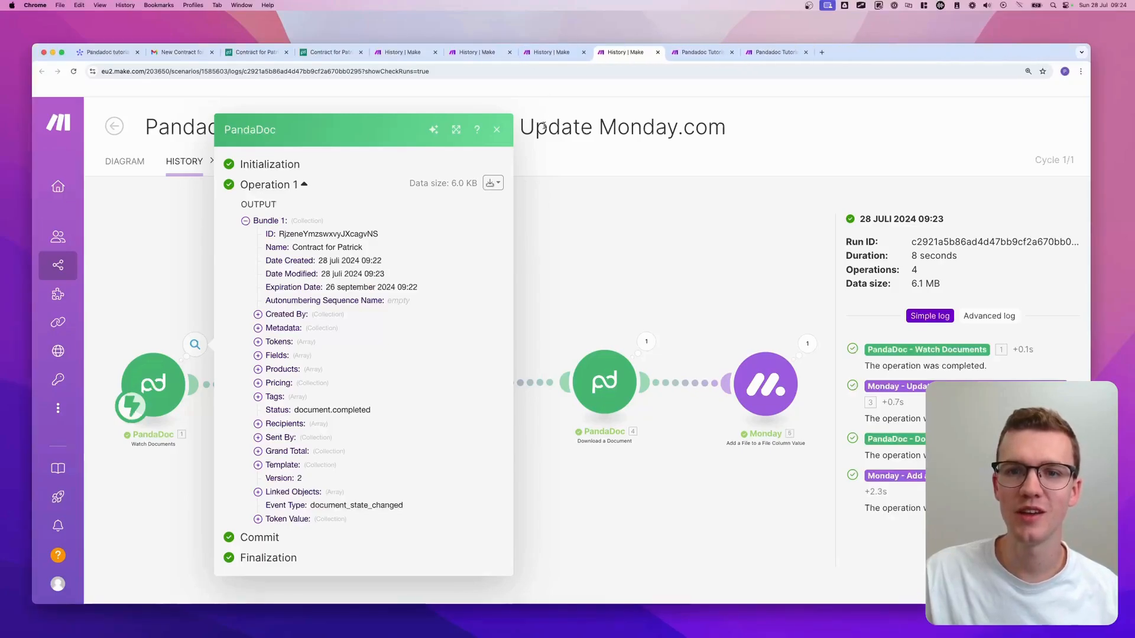
{"action": "left_click", "coordinate": [932, 52]}
{"action": "left_click", "coordinate": [933, 52]}
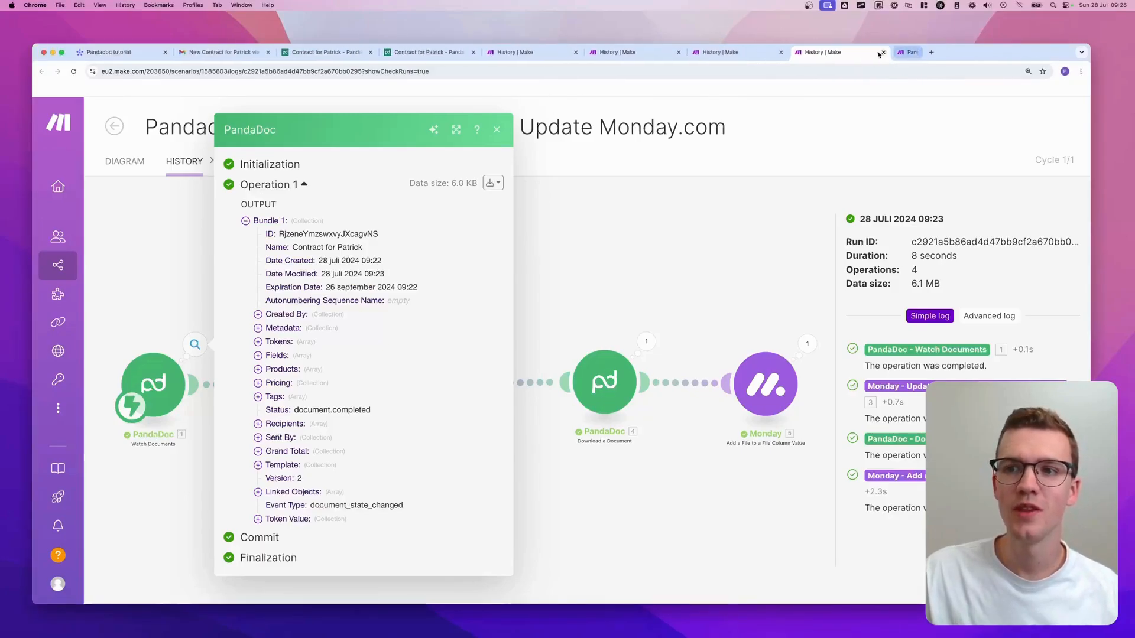
{"action": "left_click", "coordinate": [881, 53]}
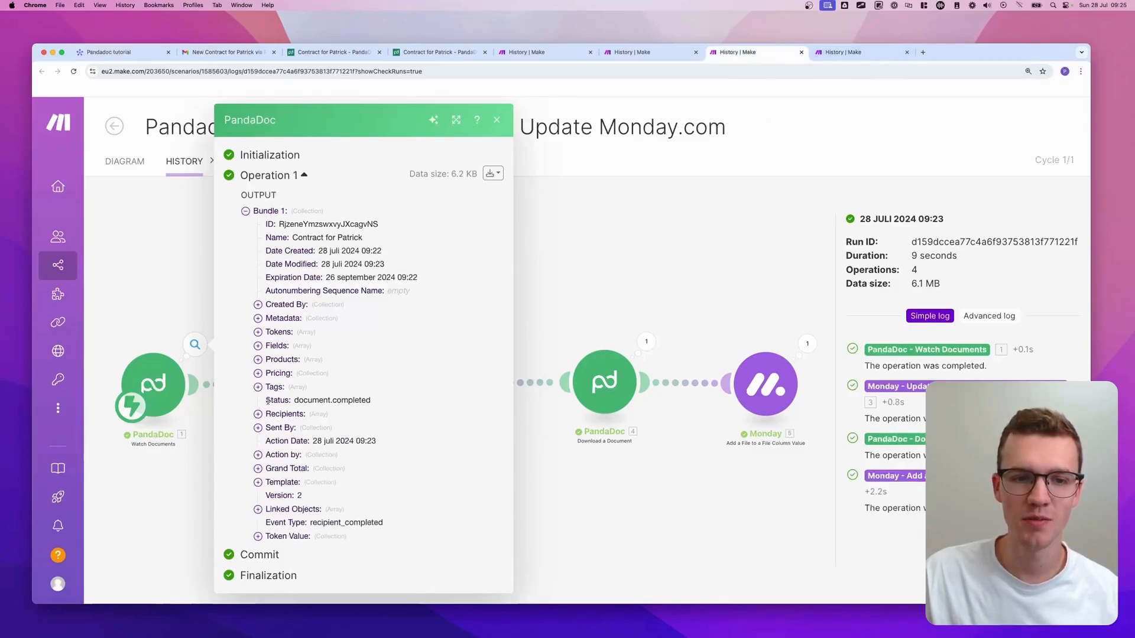
- Compare run logs' event types and copy the recipient_completed value
{"action": "left_click_drag", "start_coordinate": [267, 401], "coordinate": [373, 405]}
{"action": "left_click", "coordinate": [876, 54]}
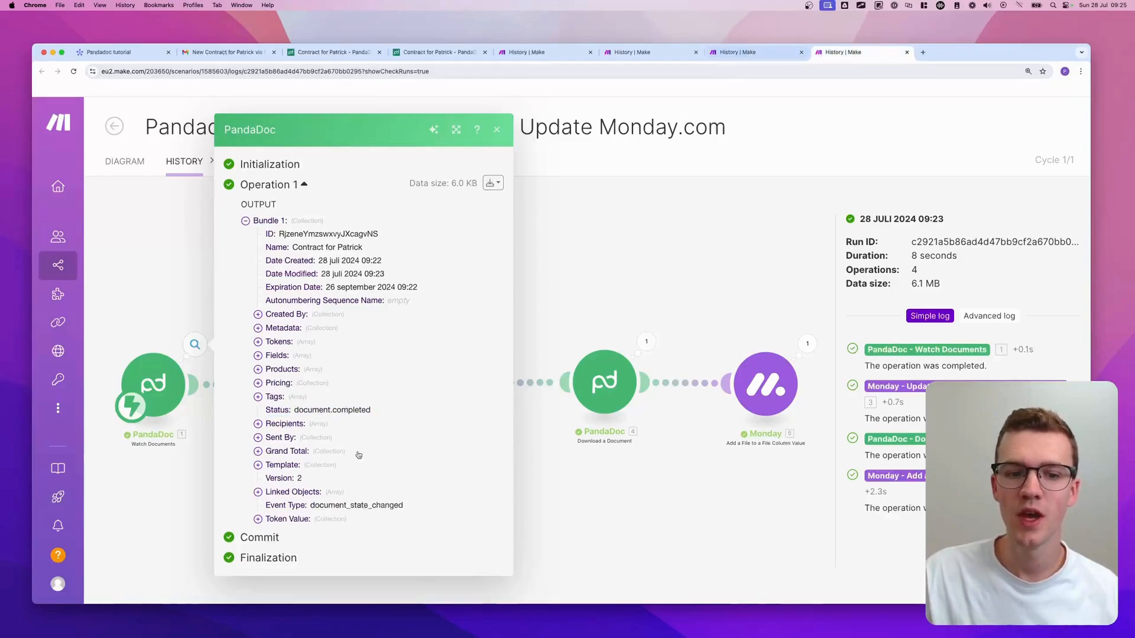
{"action": "left_click_drag", "start_coordinate": [268, 506], "coordinate": [456, 506]}
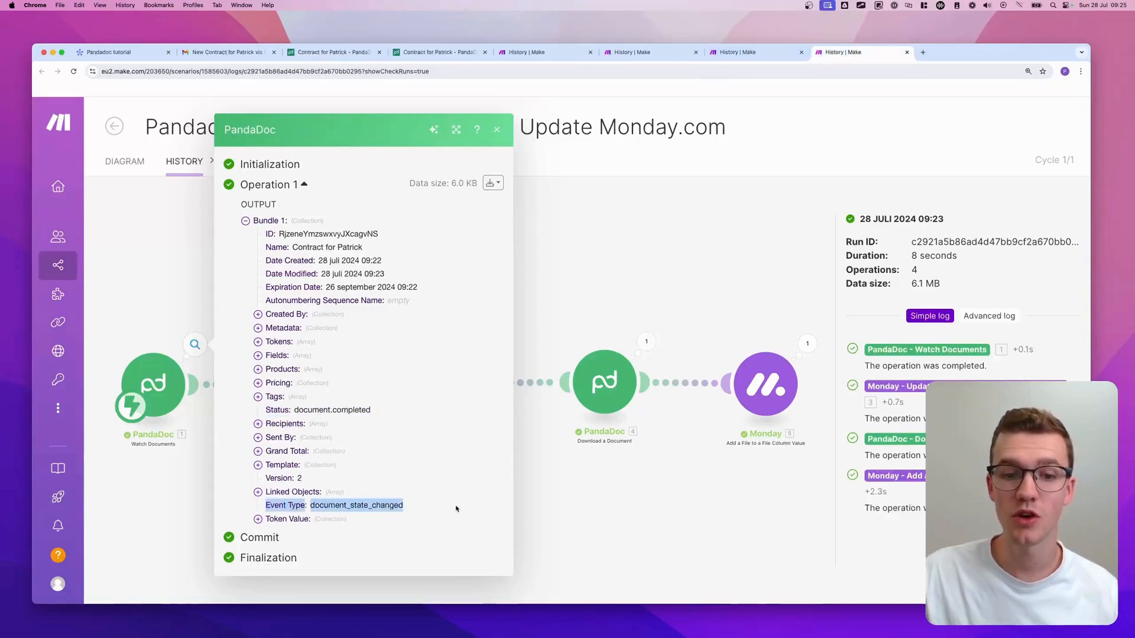
{"action": "left_click", "coordinate": [746, 53]}
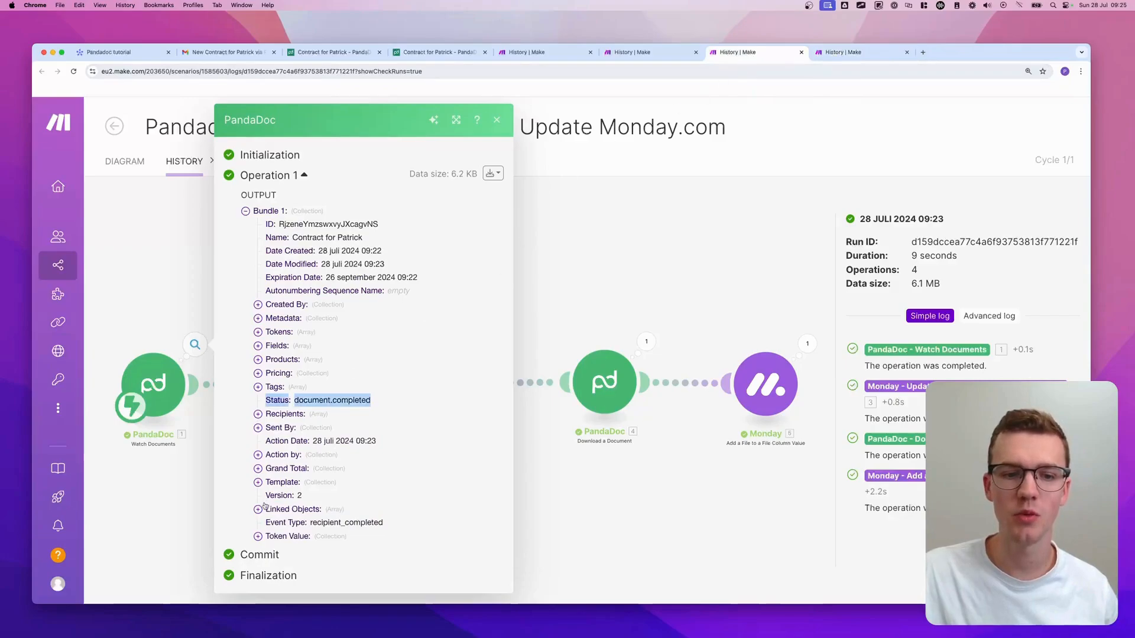
{"action": "left_click_drag", "start_coordinate": [267, 524], "coordinate": [361, 524]}
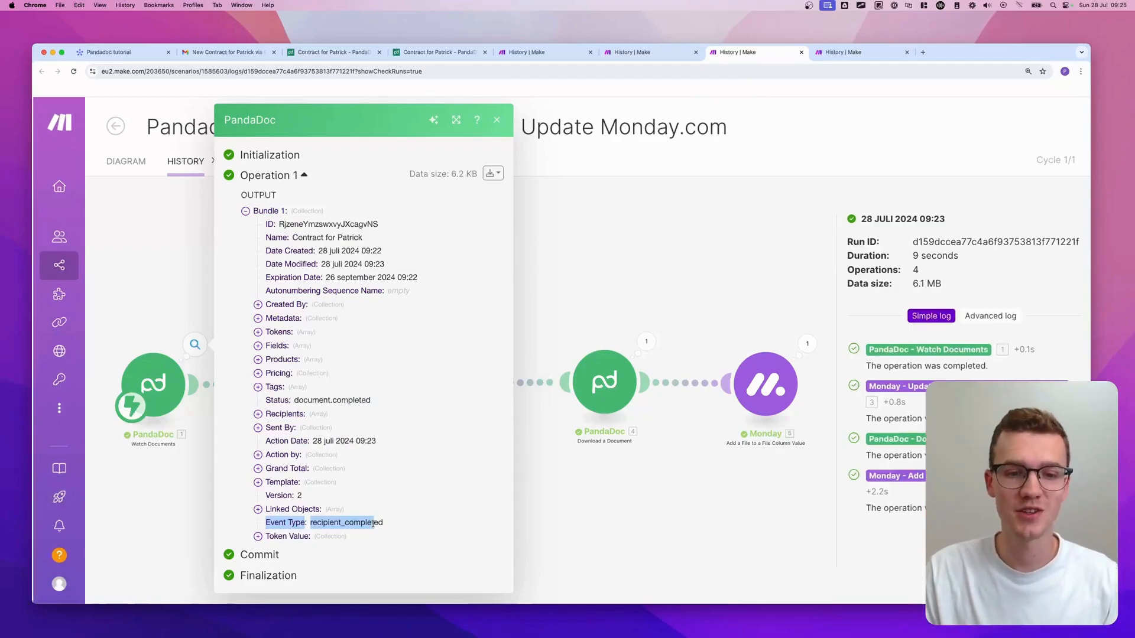
{"action": "double_click", "coordinate": [361, 523]}
{"action": "key", "text": "super+c"}
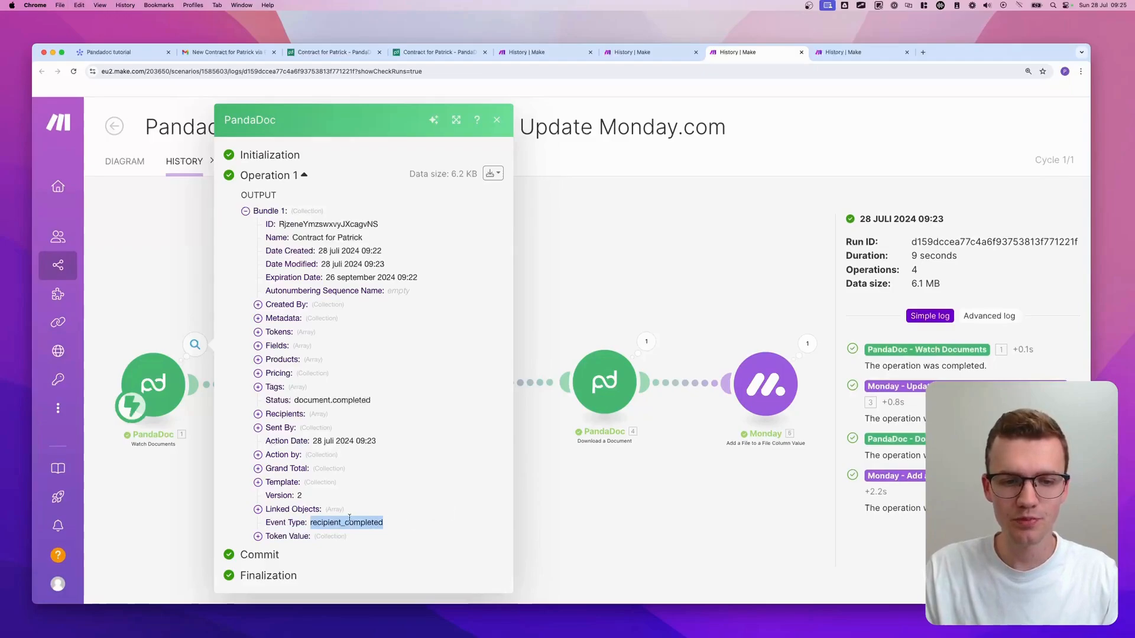
- Return to the scenario diagram and open the Document Completed filter settings
{"action": "left_click", "coordinate": [674, 263]}
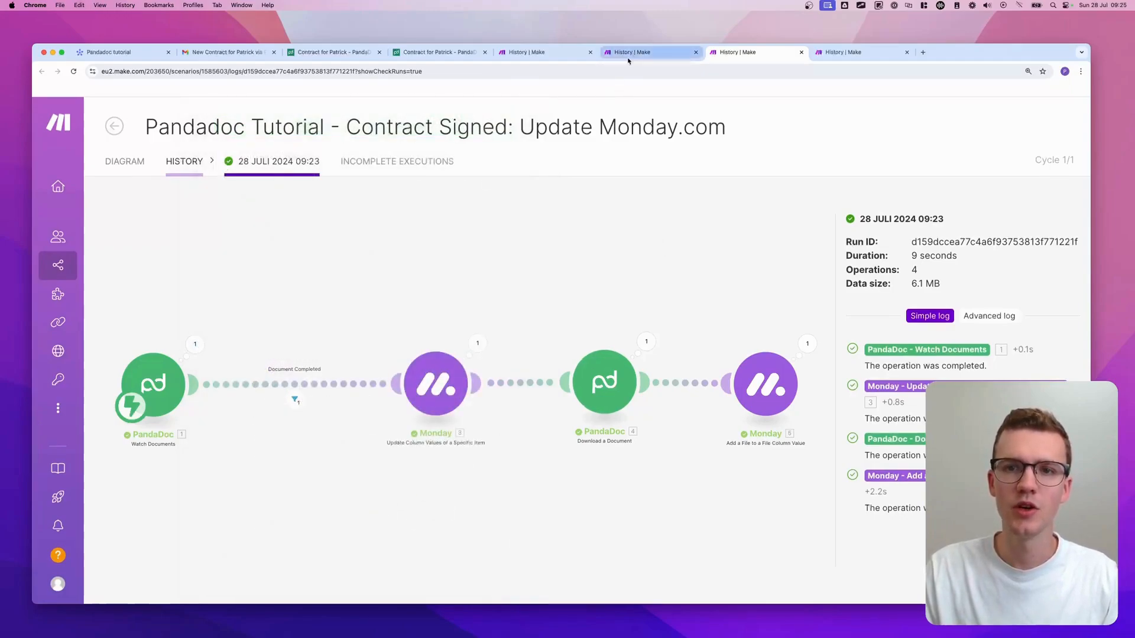
{"action": "left_click", "coordinate": [115, 127]}
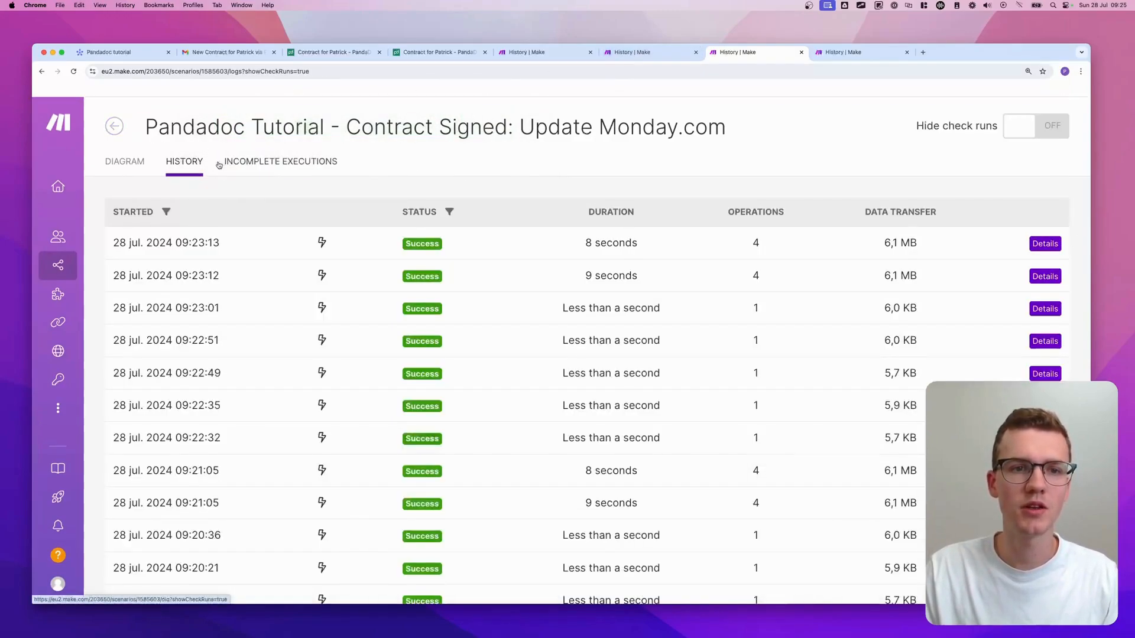
{"action": "left_click", "coordinate": [121, 161]}
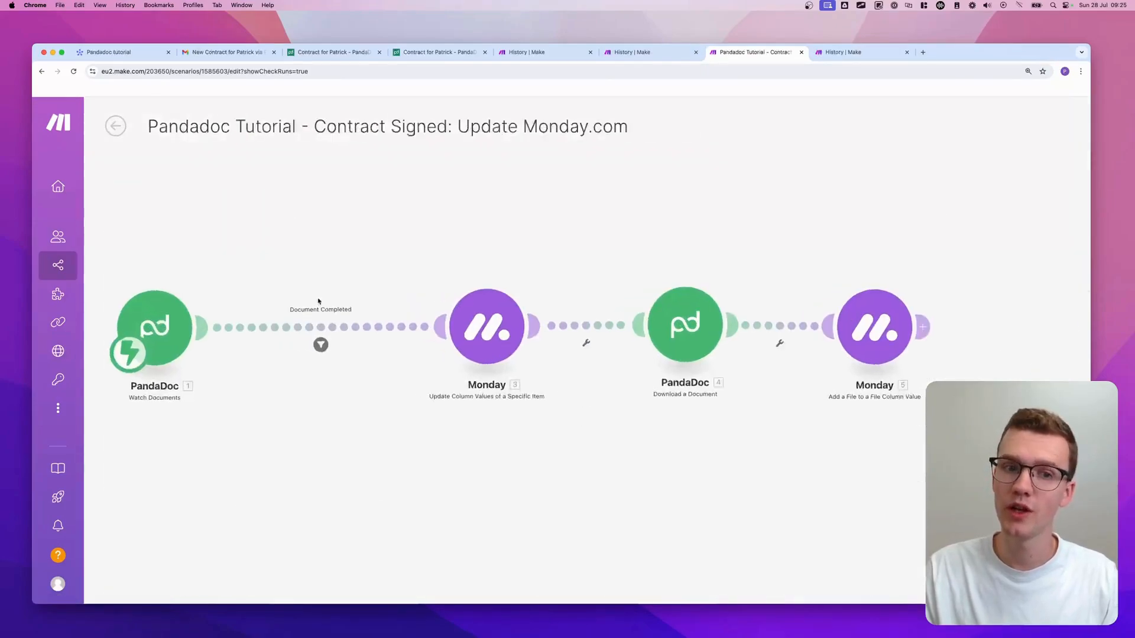
{"action": "left_click", "coordinate": [364, 348]}
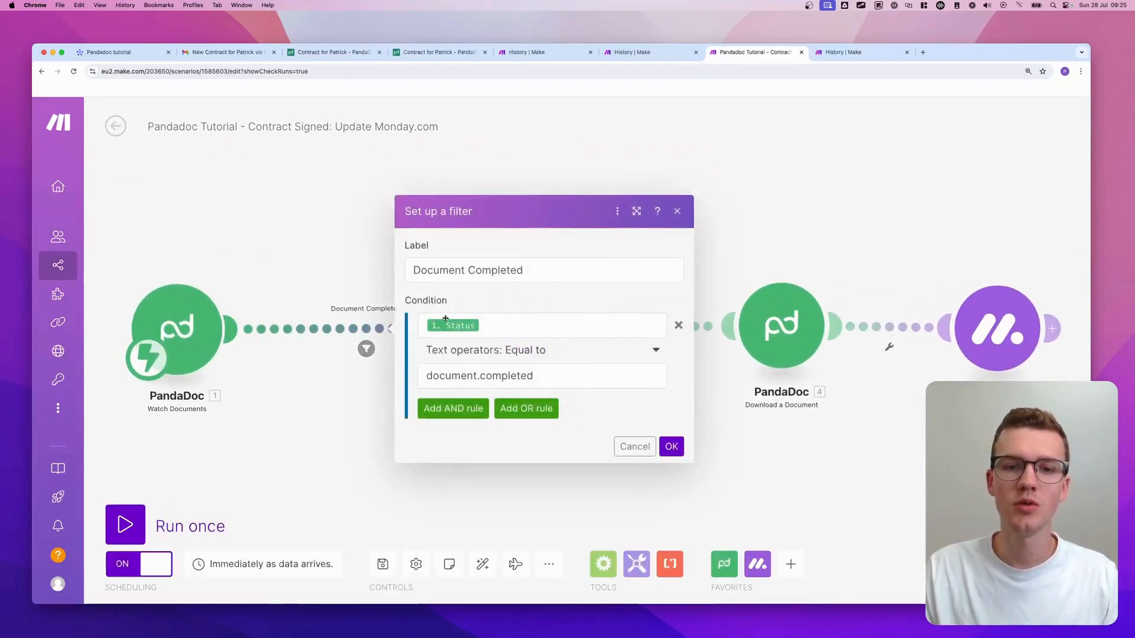
- Add an AND rule requiring 1. Event Type equal to recipient_completed and confirm the filter
{"action": "left_click", "coordinate": [454, 410]}
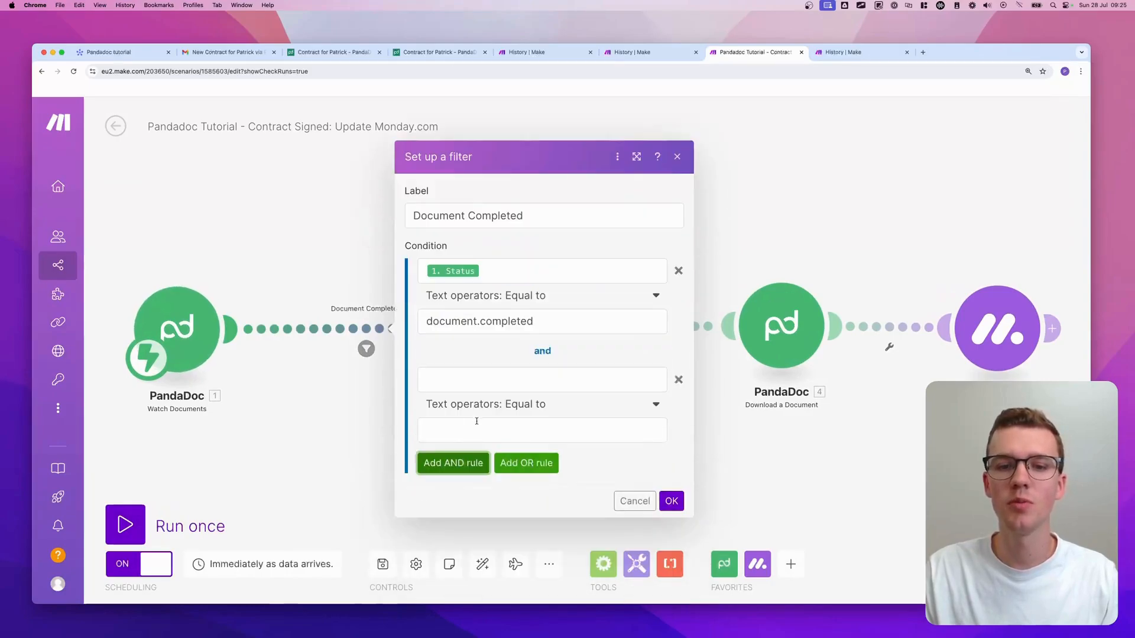
{"action": "left_click", "coordinate": [479, 427]}
{"action": "key", "text": "super+v"}
{"action": "left_click", "coordinate": [474, 379]}
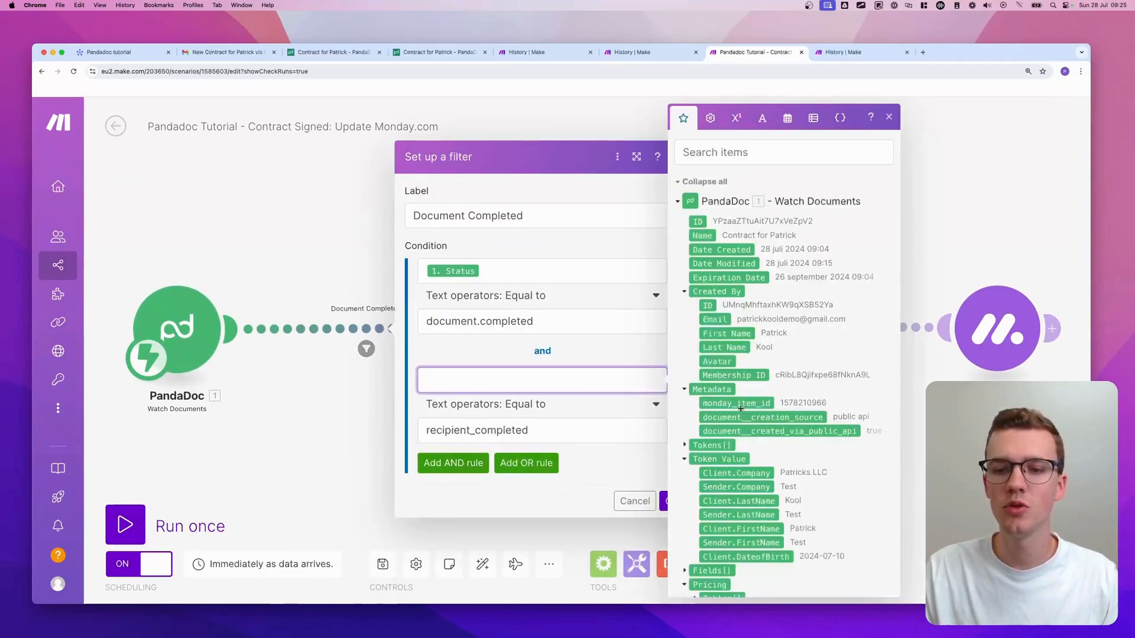
{"action": "scroll", "coordinate": [740, 400], "scroll_direction": "down", "scroll_amount": 8}
{"action": "left_click", "coordinate": [716, 526]}
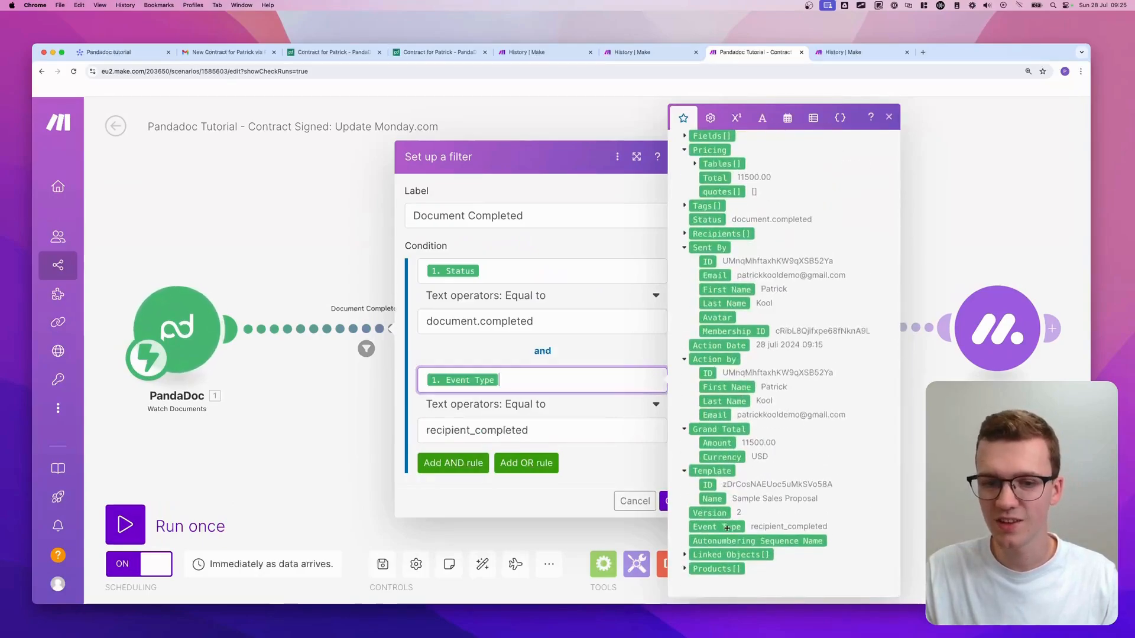
{"action": "left_click", "coordinate": [600, 458]}
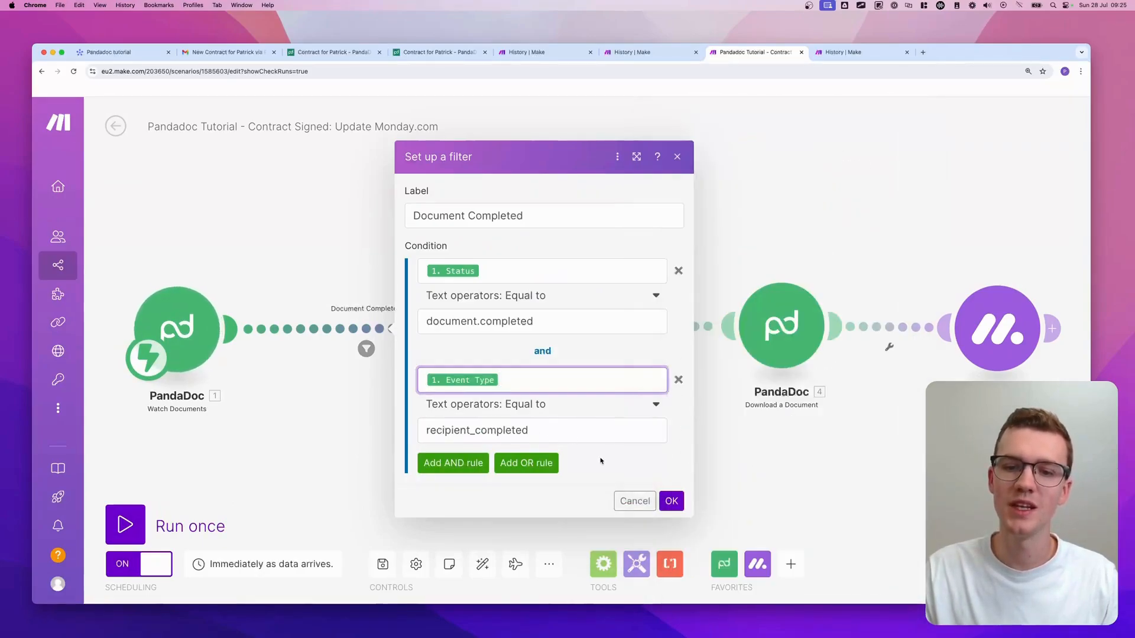
{"action": "left_click", "coordinate": [673, 500]}
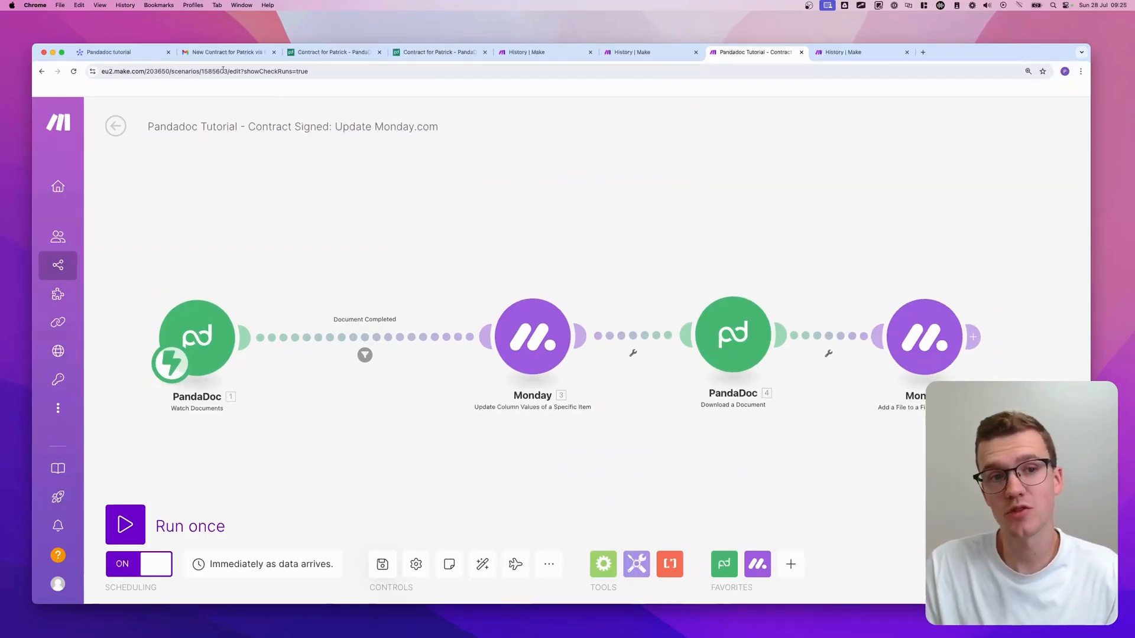
{"action": "left_click", "coordinate": [112, 52]}
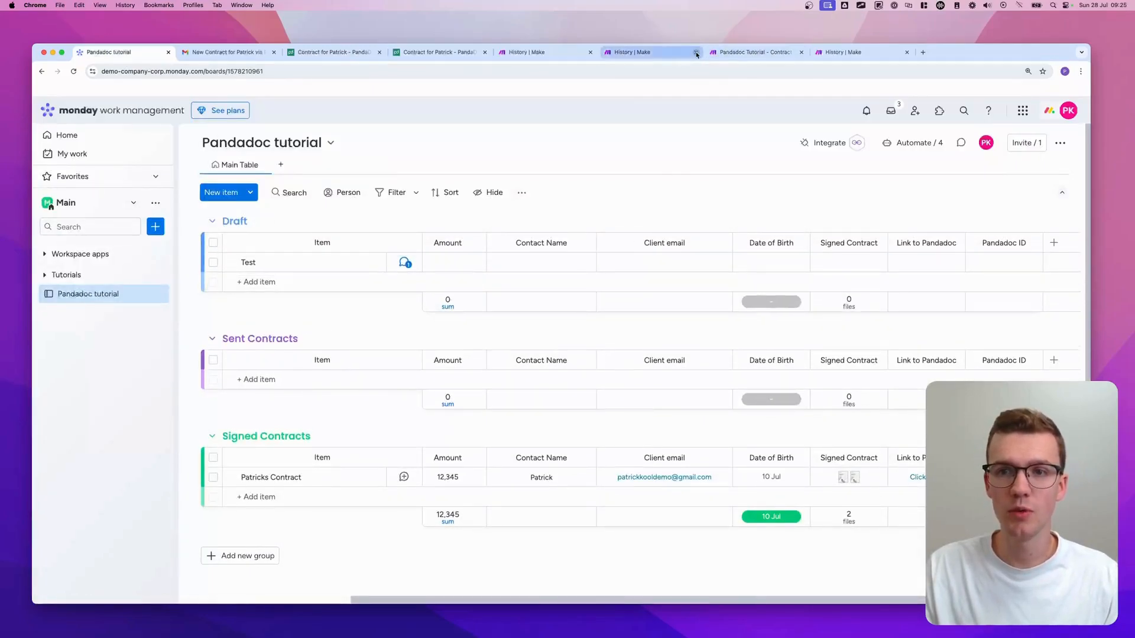
- Close the three leftover History tabs and zoom out the Contract Signed scenario canvas
{"action": "left_click", "coordinate": [590, 52]}
{"action": "left_click", "coordinate": [590, 52]}
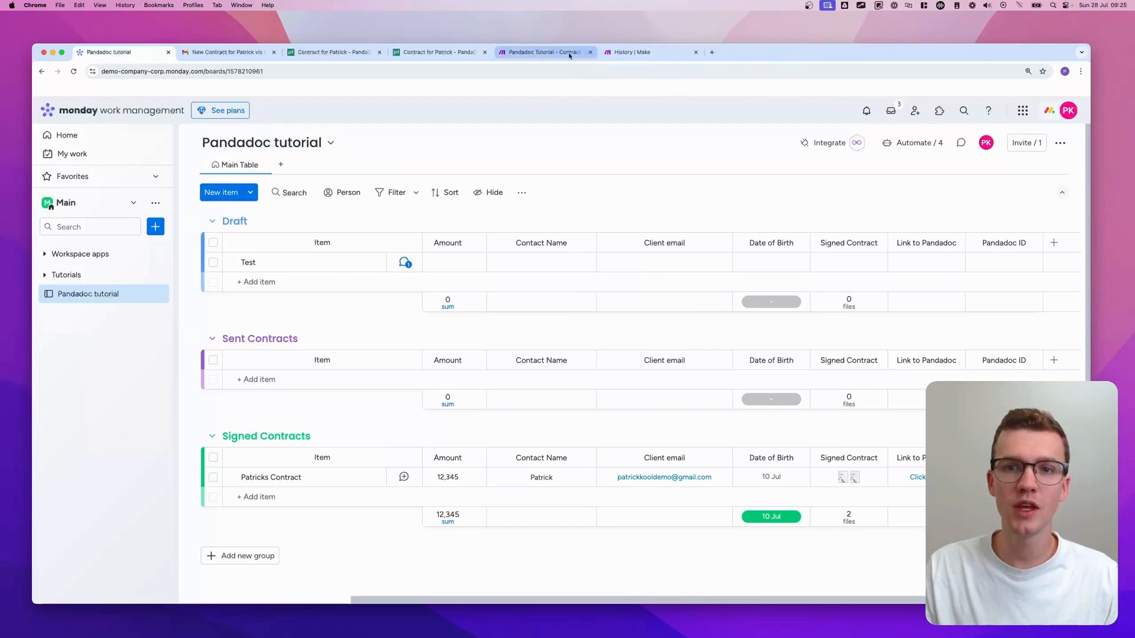
{"action": "left_click", "coordinate": [569, 53]}
{"action": "left_click", "coordinate": [696, 54]}
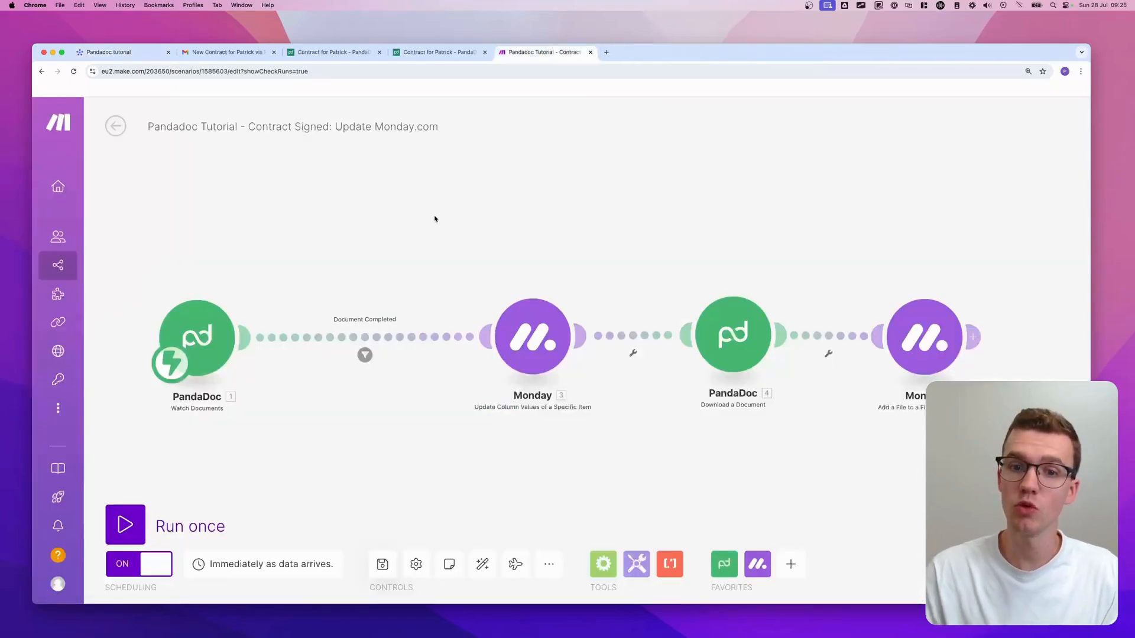
{"action": "scroll", "coordinate": [487, 234], "scroll_direction": "down", "scroll_amount": 2}
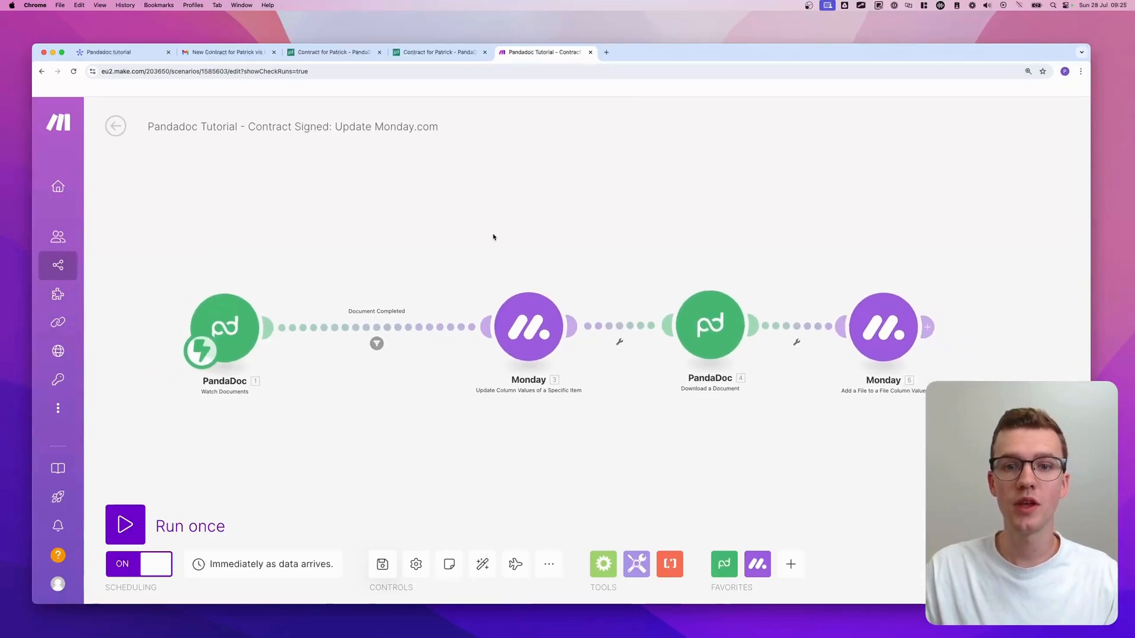
- Attach a Break handler to the Monday status module: 3 attempts, 15-minute interval
{"action": "right_click", "coordinate": [534, 331]}
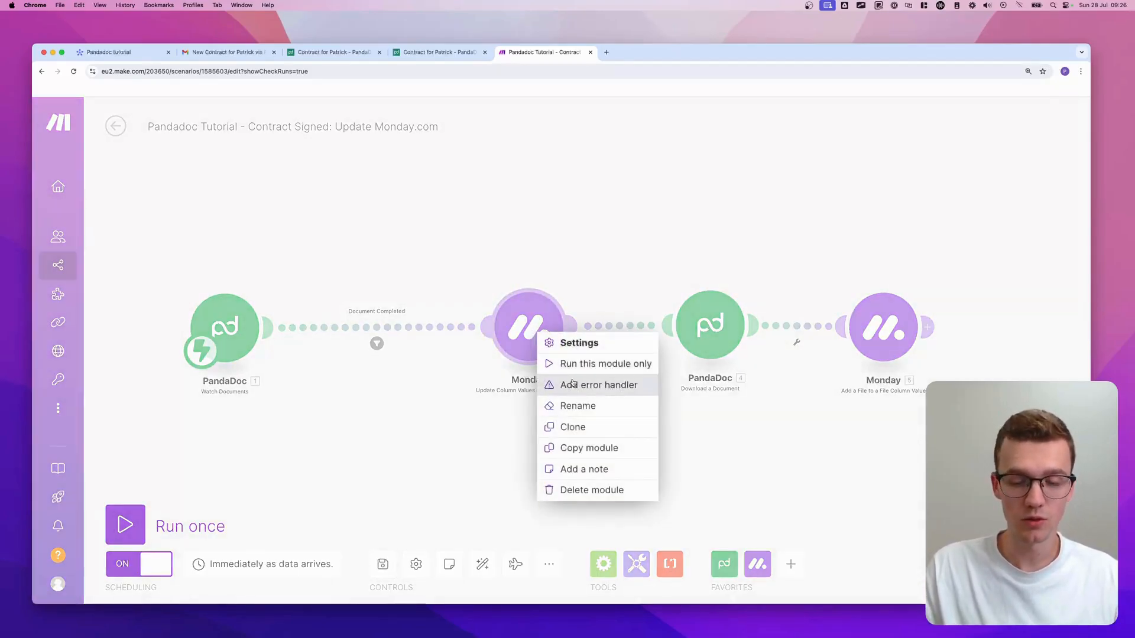
{"action": "left_click", "coordinate": [593, 385]}
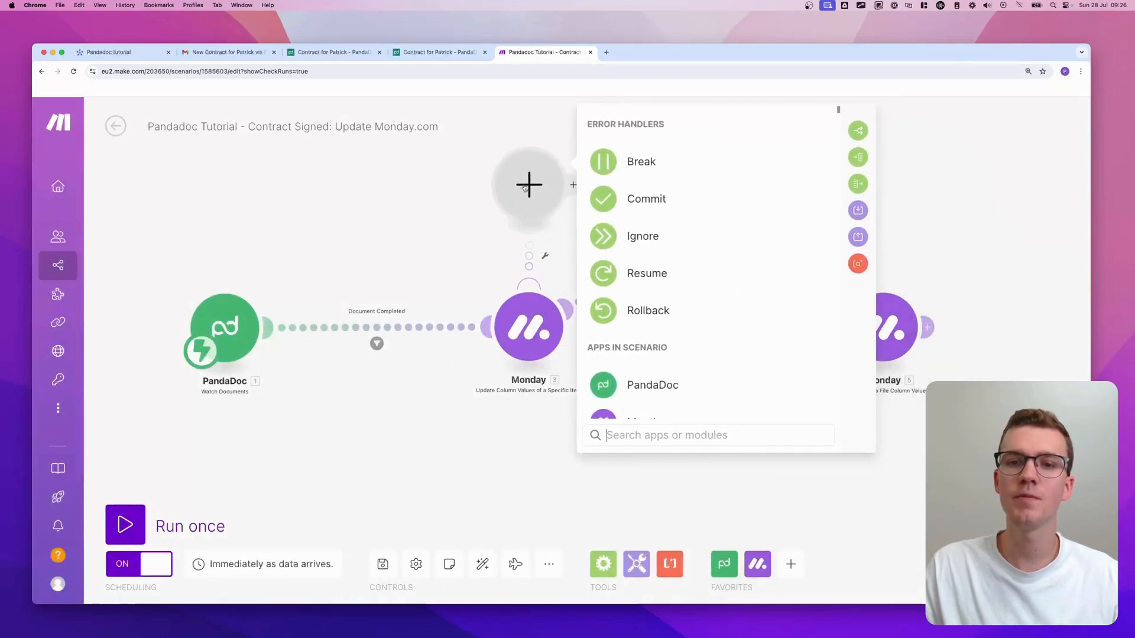
{"action": "left_click", "coordinate": [652, 163]}
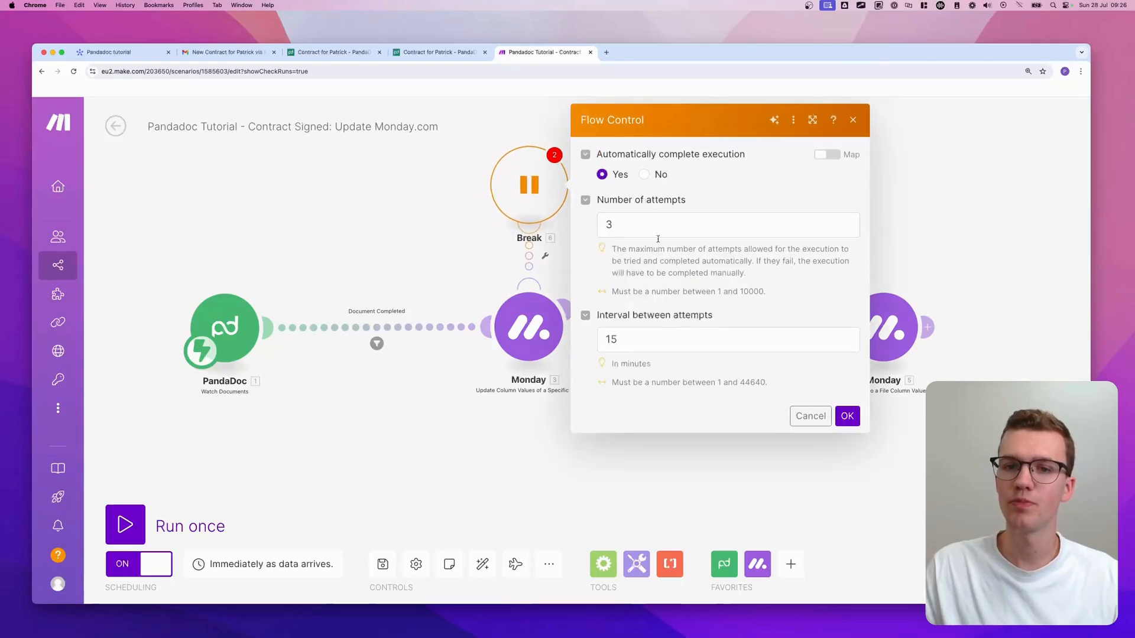
{"action": "left_click_drag", "start_coordinate": [600, 202], "coordinate": [689, 202]}
{"action": "left_click_drag", "start_coordinate": [598, 317], "coordinate": [720, 326]}
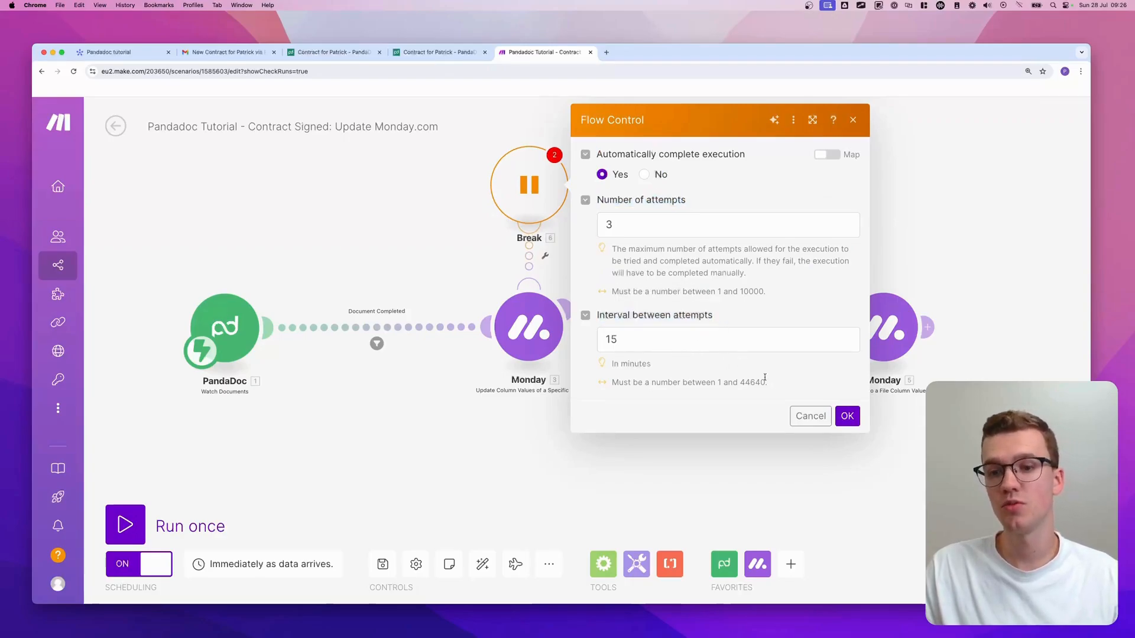
{"action": "left_click", "coordinate": [847, 416]}
{"action": "left_click_drag", "start_coordinate": [659, 243], "coordinate": [672, 299]}
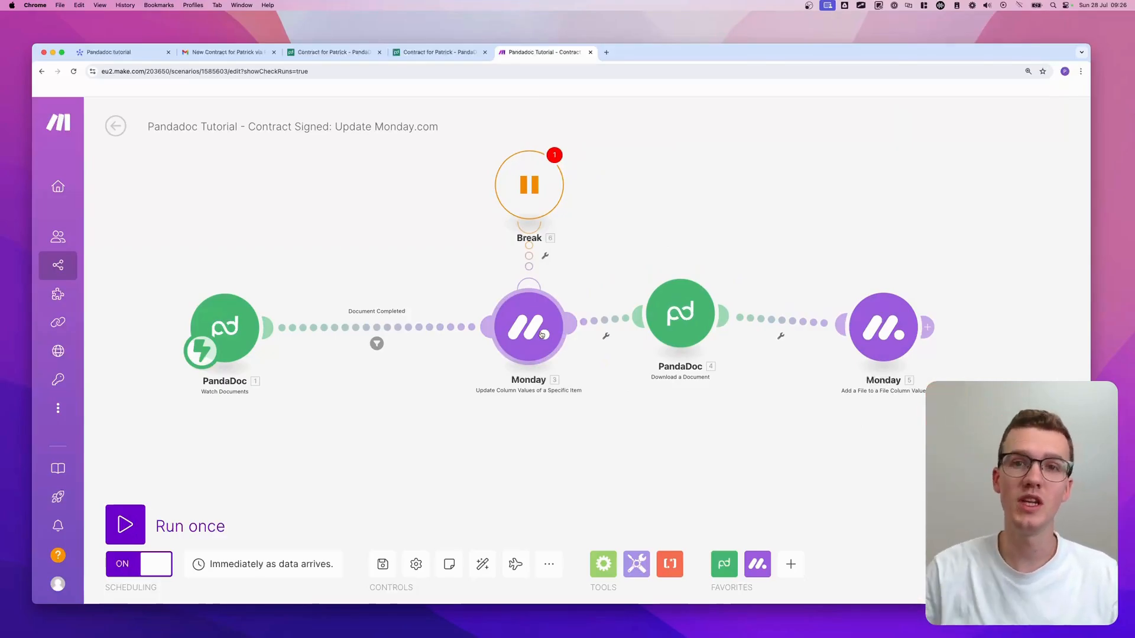
- Copy the Break handler twice and connect the copies to PandaDoc 4 and Monday 5
{"action": "right_click", "coordinate": [526, 170]}
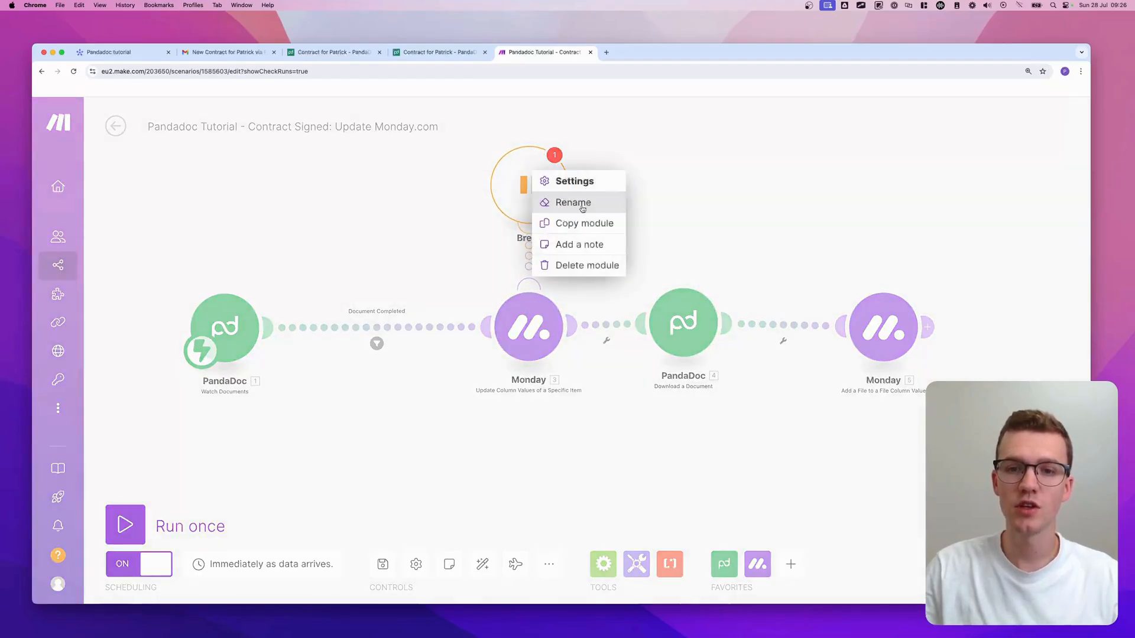
{"action": "left_click", "coordinate": [588, 223]}
{"action": "right_click", "coordinate": [658, 194]}
{"action": "left_click", "coordinate": [696, 226]}
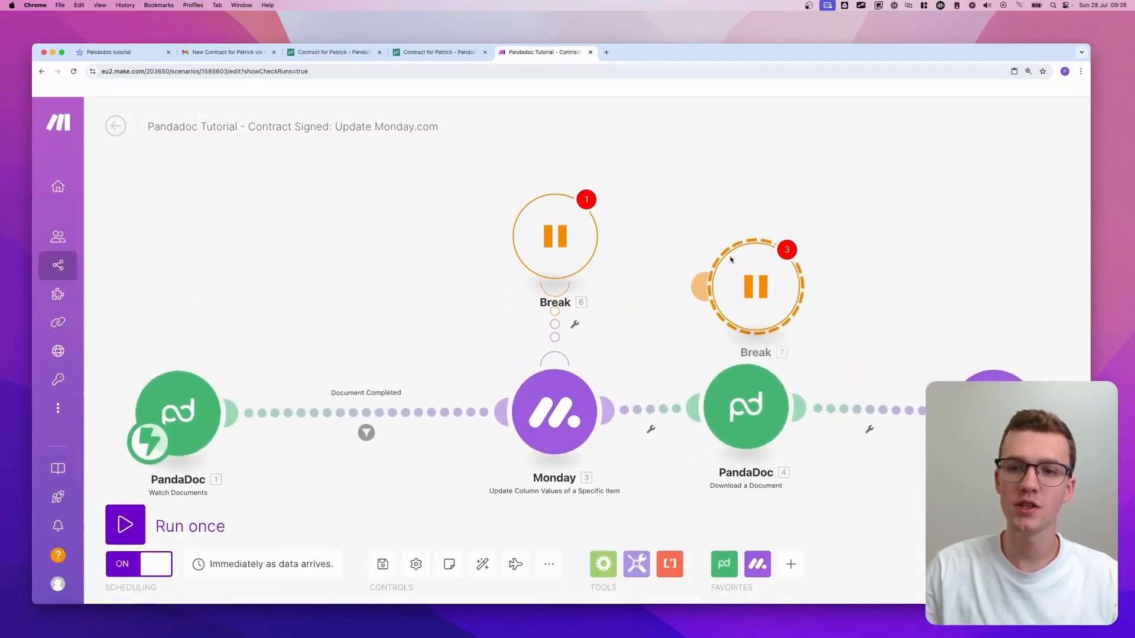
{"action": "right_click", "coordinate": [978, 251]}
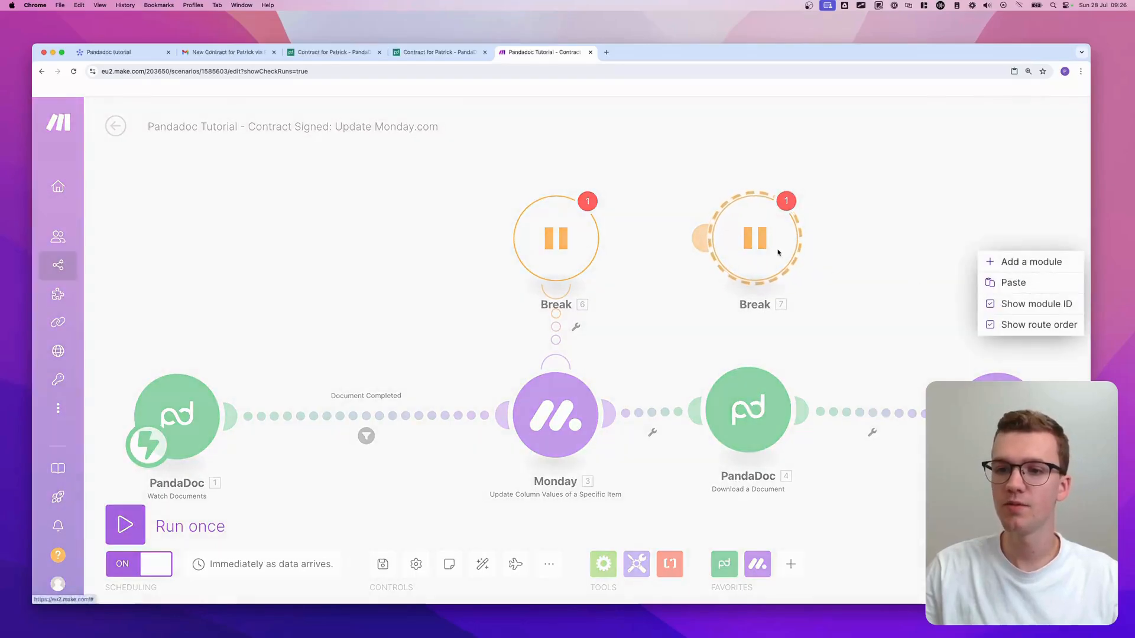
{"action": "left_click", "coordinate": [1012, 282]}
{"action": "left_click_drag", "start_coordinate": [701, 238], "coordinate": [737, 355]}
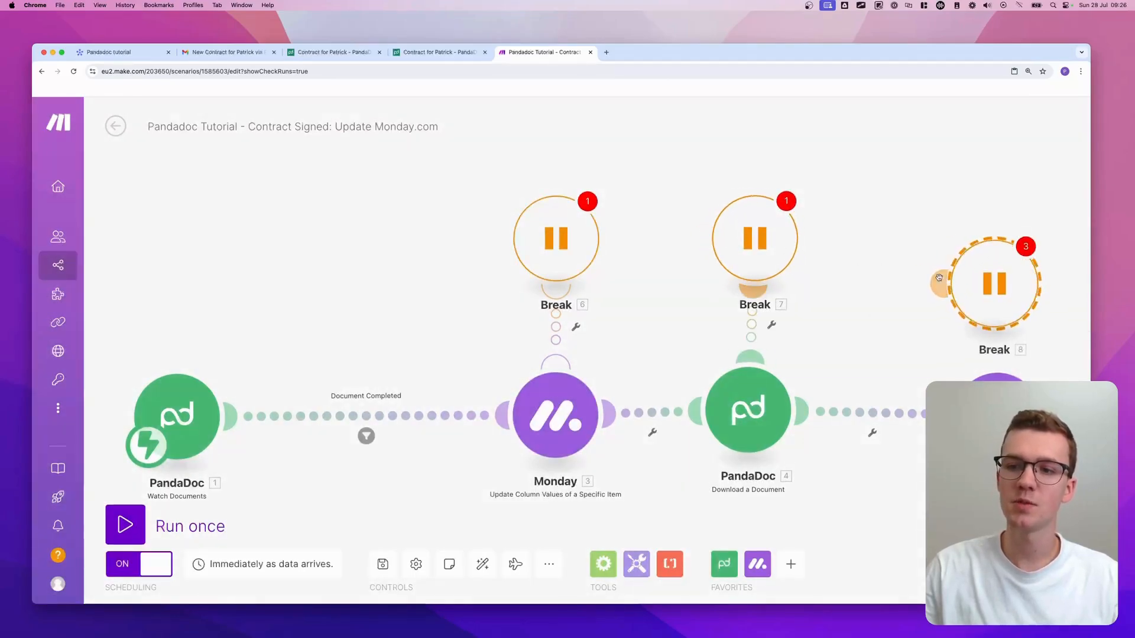
{"action": "left_click_drag", "start_coordinate": [946, 284], "coordinate": [988, 366]}
{"action": "left_click_drag", "start_coordinate": [988, 271], "coordinate": [978, 227]}
- Fit all four modules in view and save the scenario, raising incomplete-execution warnings
{"action": "scroll", "coordinate": [862, 254], "scroll_direction": "down", "scroll_amount": 2}
{"action": "left_click_drag", "start_coordinate": [861, 253], "coordinate": [702, 214]}
{"action": "scroll", "coordinate": [701, 215], "scroll_direction": "down", "scroll_amount": 1}
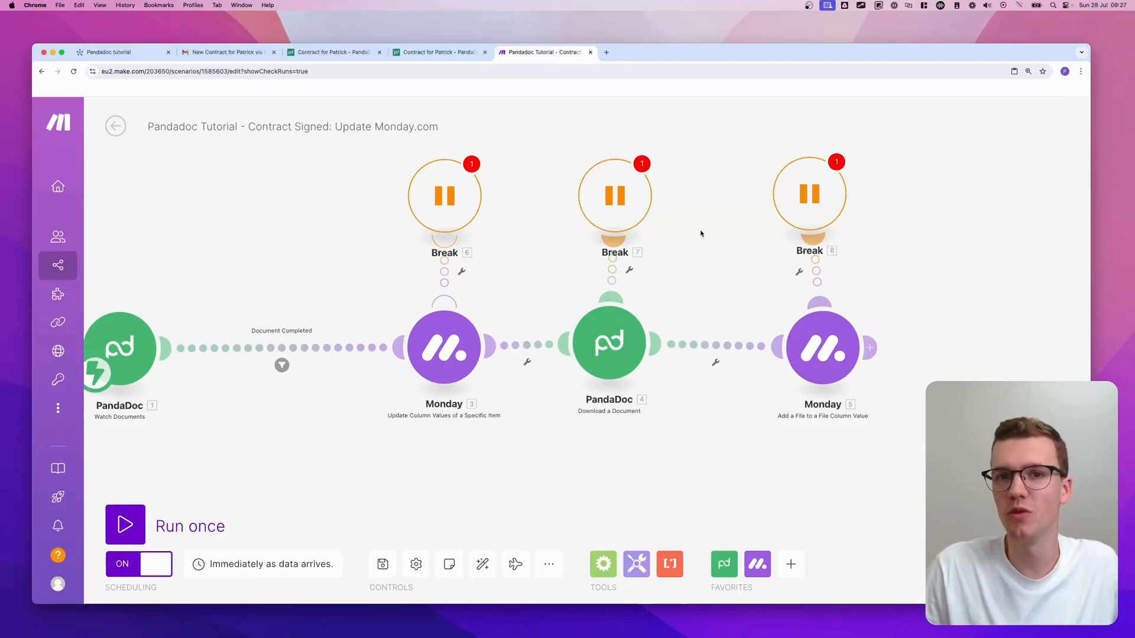
{"action": "left_click", "coordinate": [381, 565]}
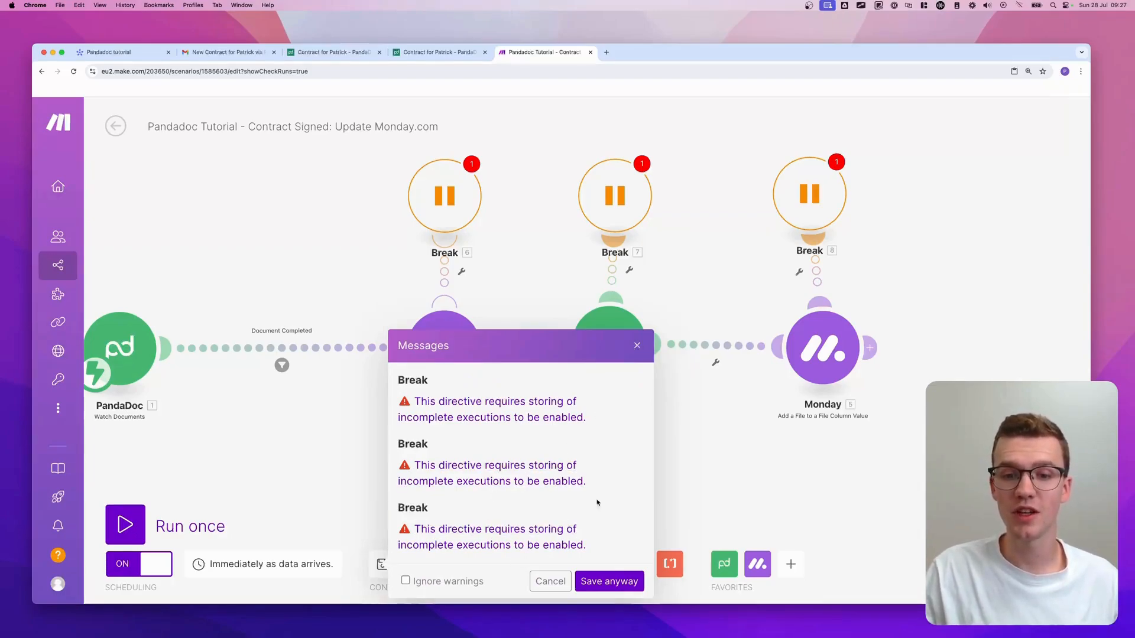
- Dismiss the Break warnings, set Allow storing of Incomplete Executions to Yes, save, and select the three Breaks
{"action": "left_click", "coordinate": [638, 346]}
{"action": "left_click", "coordinate": [415, 564]}
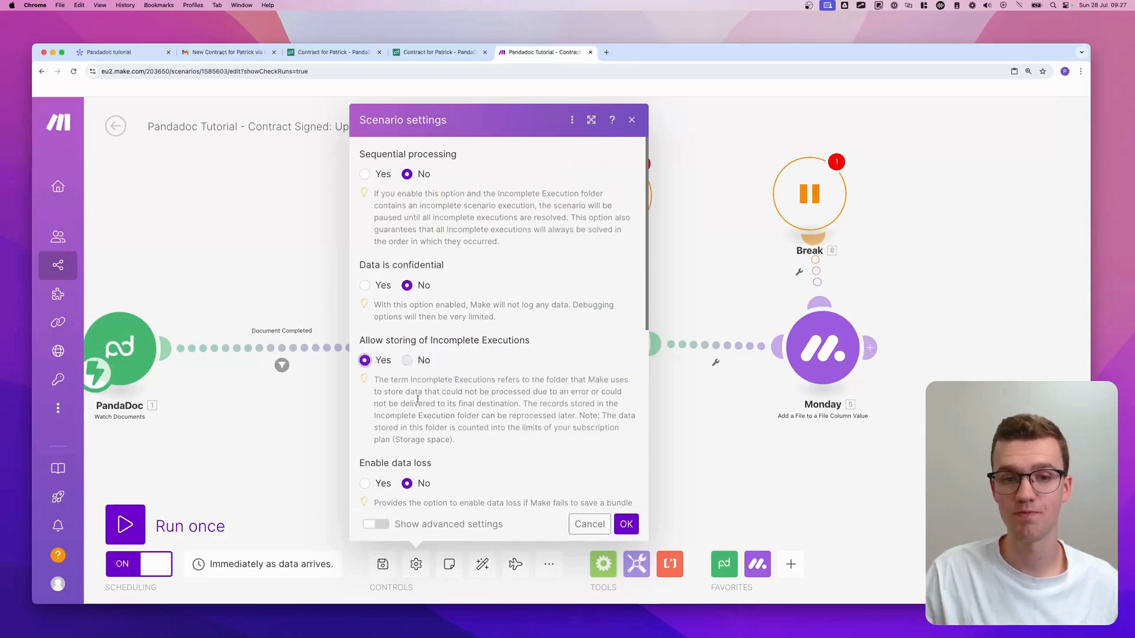
{"action": "left_click", "coordinate": [626, 524]}
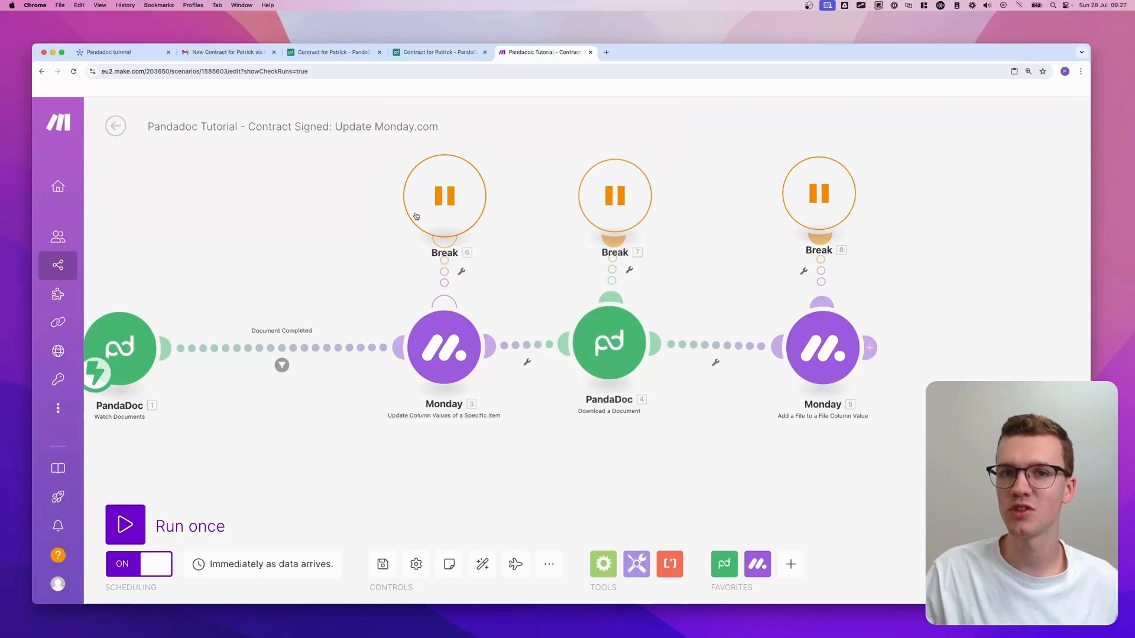
{"action": "left_click", "coordinate": [375, 569]}
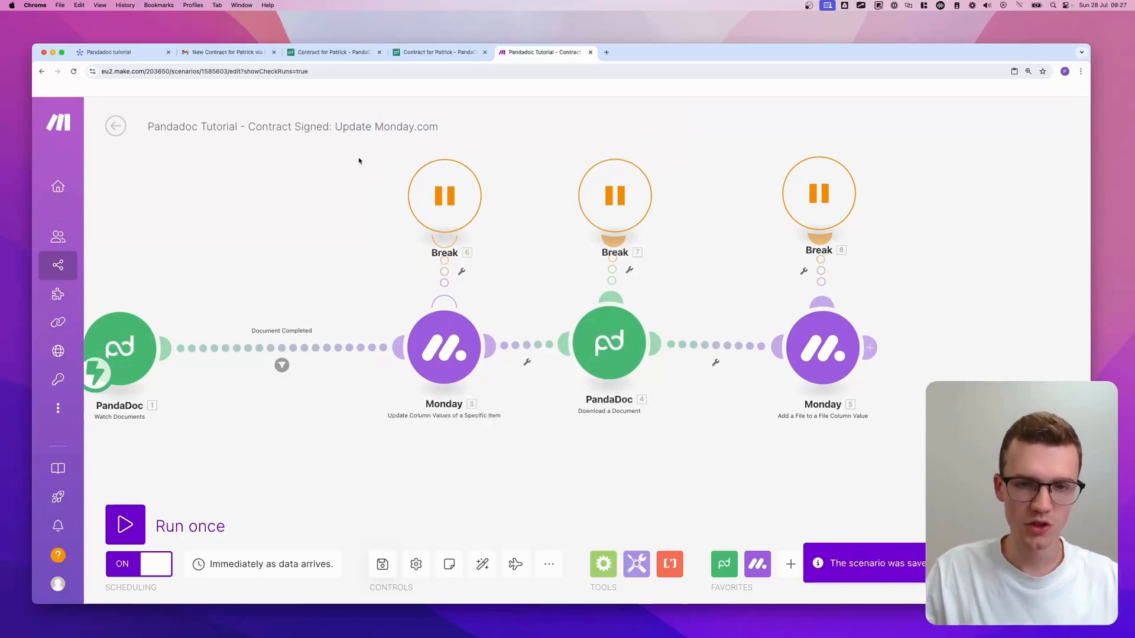
{"action": "left_click_drag", "start_coordinate": [358, 161], "coordinate": [892, 251]}
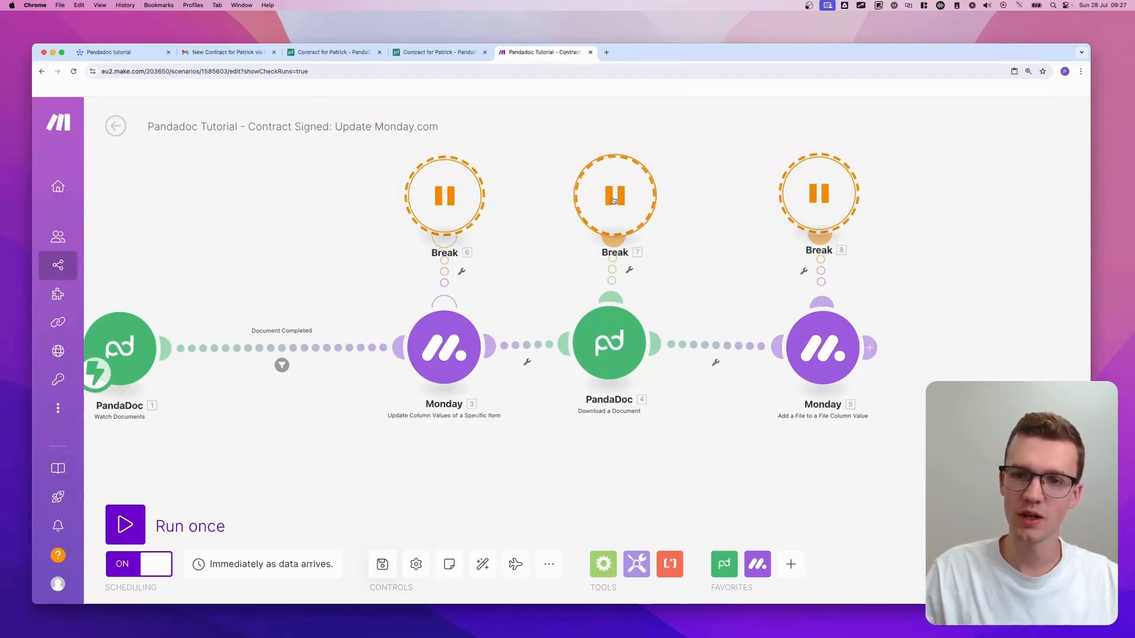
- Copy the three Break handler modules from the Contract Signed scenario
{"action": "left_click_drag", "start_coordinate": [355, 148], "coordinate": [951, 288]}
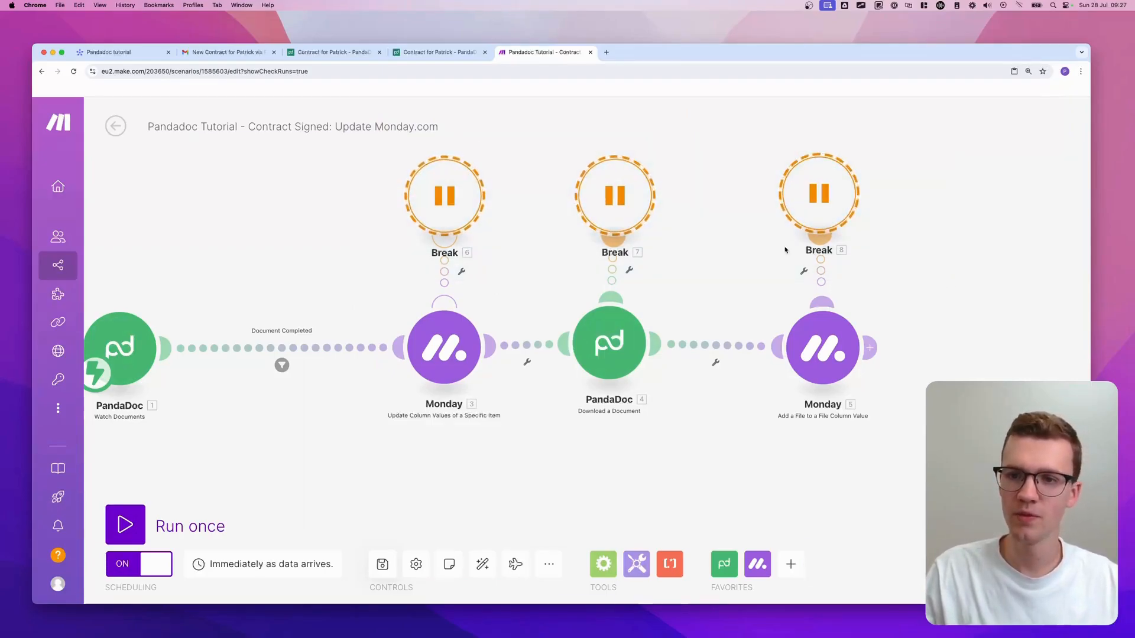
{"action": "right_click", "coordinate": [631, 208]}
{"action": "left_click", "coordinate": [677, 215]}
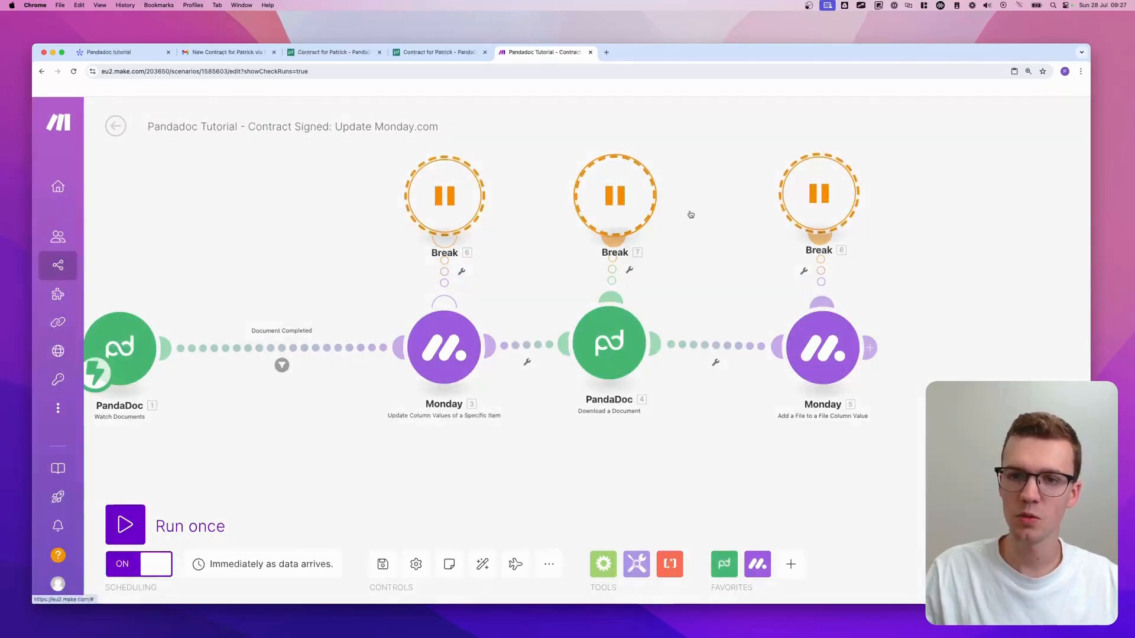
- Open the Create & Send Contract scenario from the Pandadoc [TUTORIAL] folder in the editor
{"action": "left_click", "coordinate": [114, 127]}
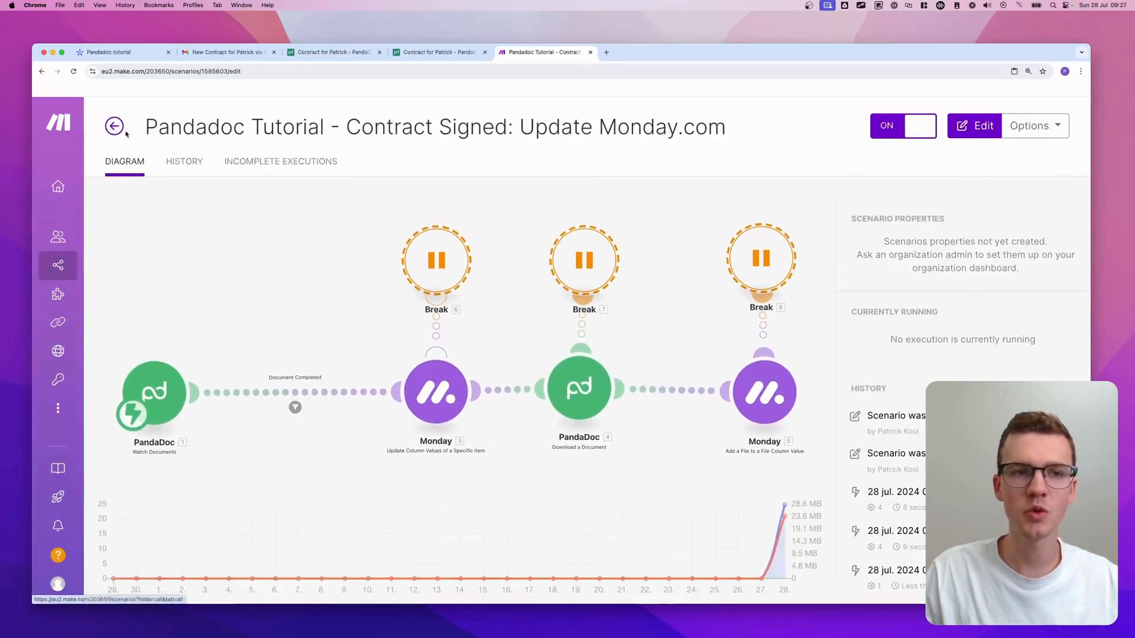
{"action": "left_click", "coordinate": [113, 123]}
{"action": "left_click", "coordinate": [153, 303]}
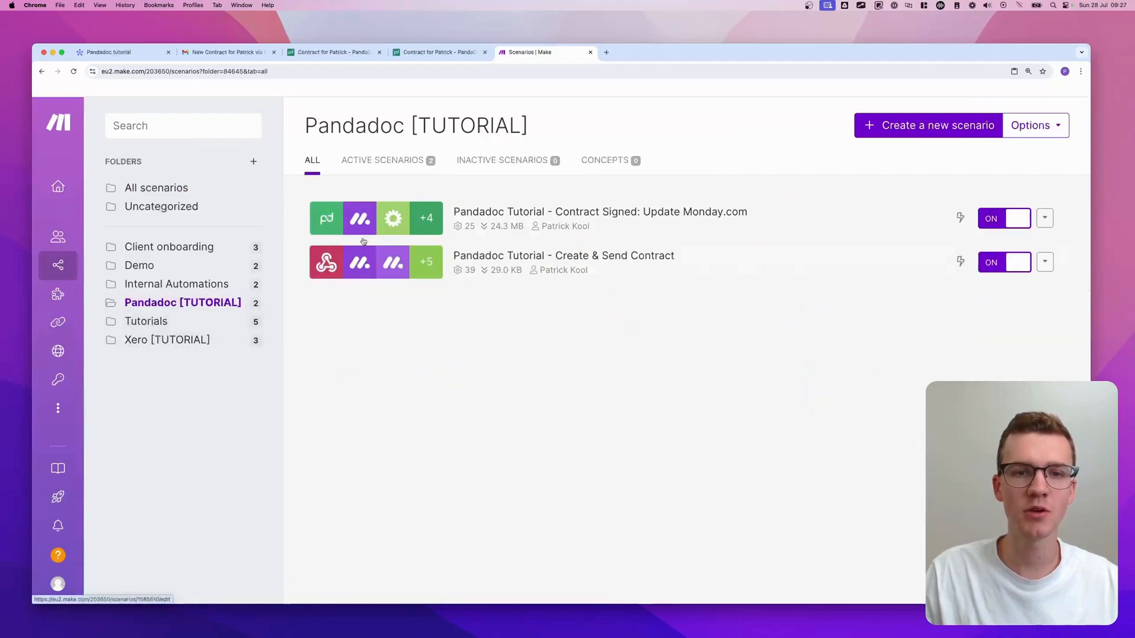
{"action": "left_click", "coordinate": [496, 257]}
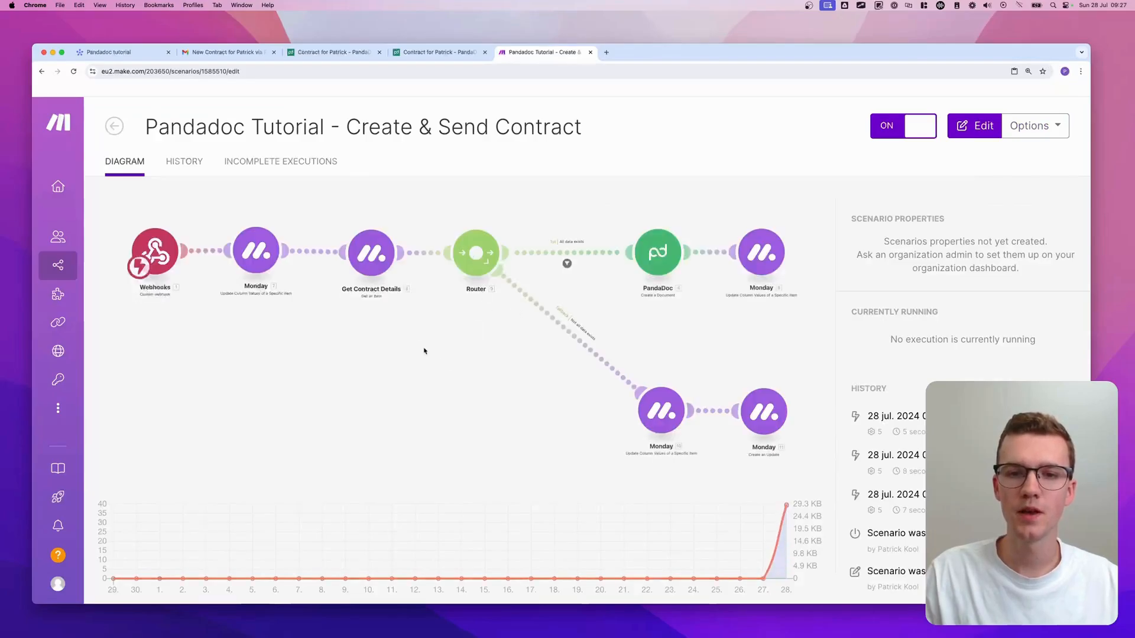
{"action": "right_click", "coordinate": [388, 215]}
{"action": "scroll", "coordinate": [430, 229], "scroll_direction": "up", "scroll_amount": 2}
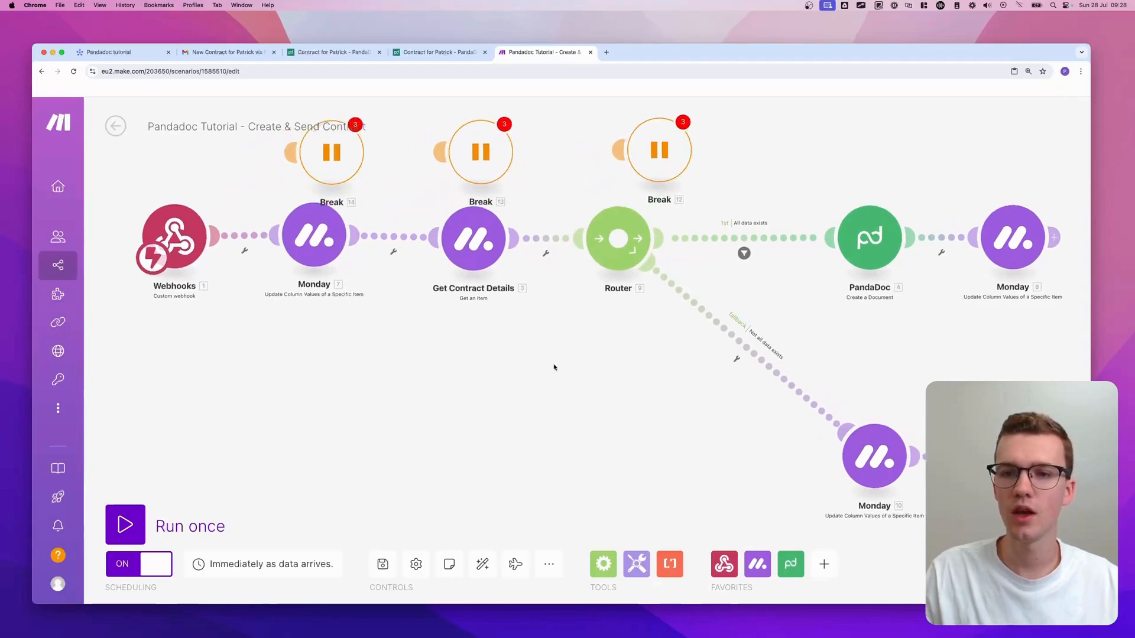
- Paste the copied Breaks and attach one to each Monday and PandaDoc module, including Get Contract Details
{"action": "left_click_drag", "start_coordinate": [554, 367], "coordinate": [434, 374]}
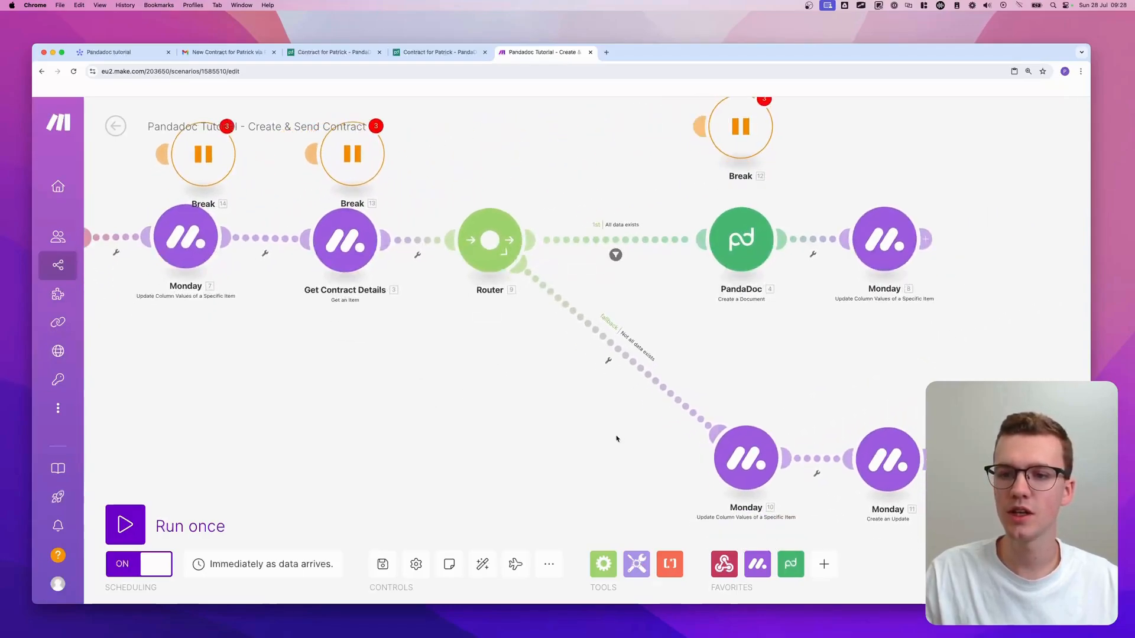
{"action": "left_click_drag", "start_coordinate": [616, 439], "coordinate": [481, 188]}
{"action": "right_click", "coordinate": [577, 271]}
{"action": "left_click", "coordinate": [603, 302]}
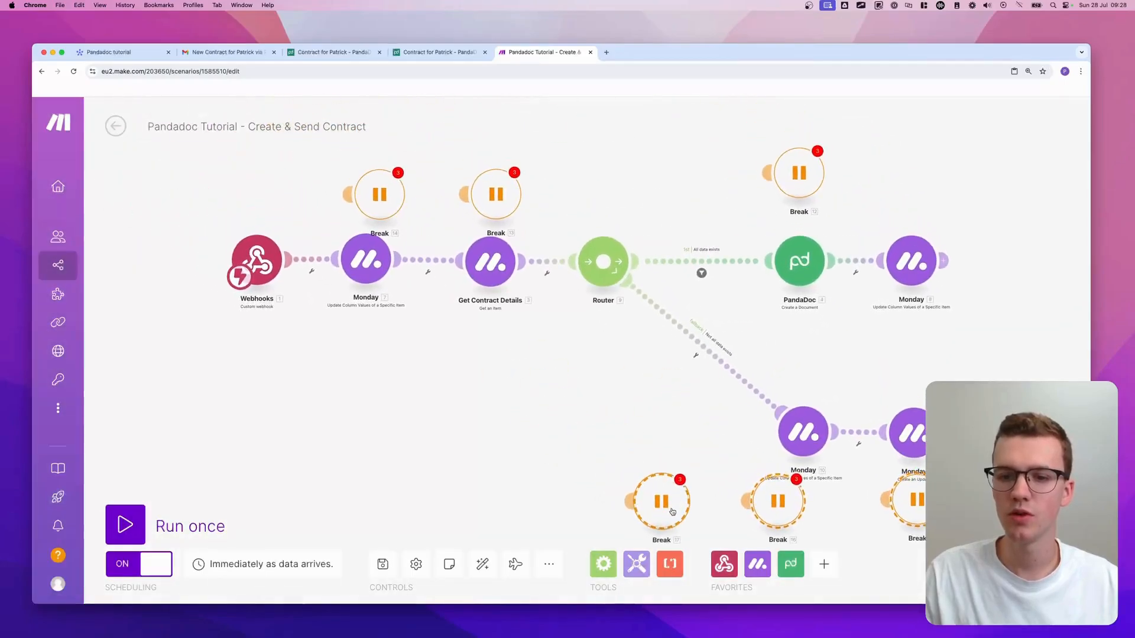
{"action": "left_click_drag", "start_coordinate": [672, 512], "coordinate": [802, 538]}
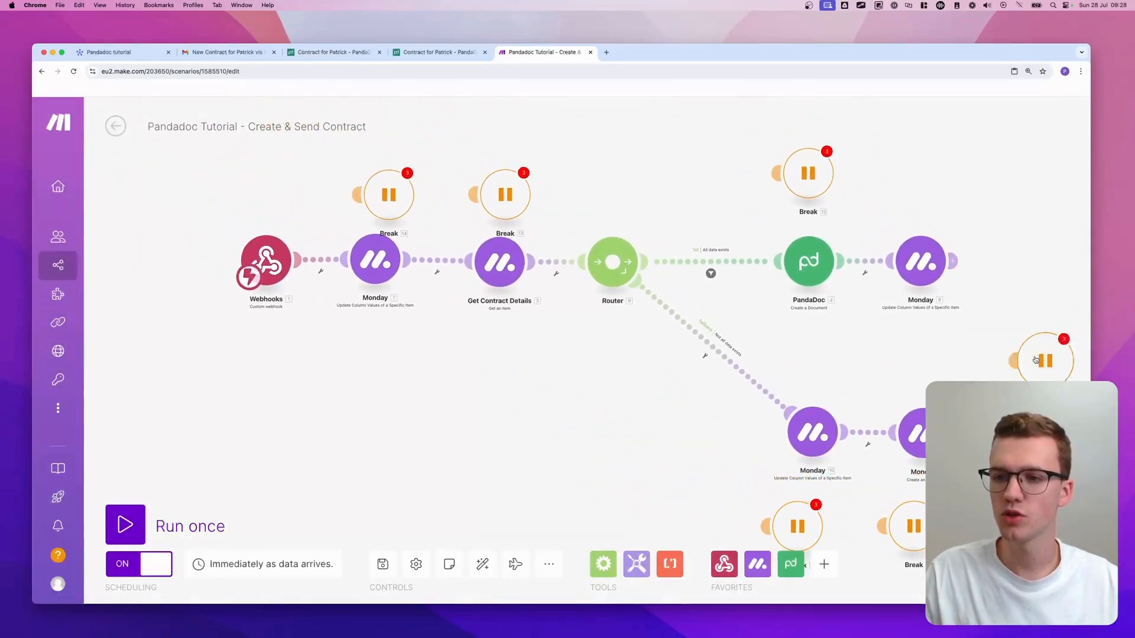
{"action": "left_click_drag", "start_coordinate": [1036, 360], "coordinate": [907, 171]}
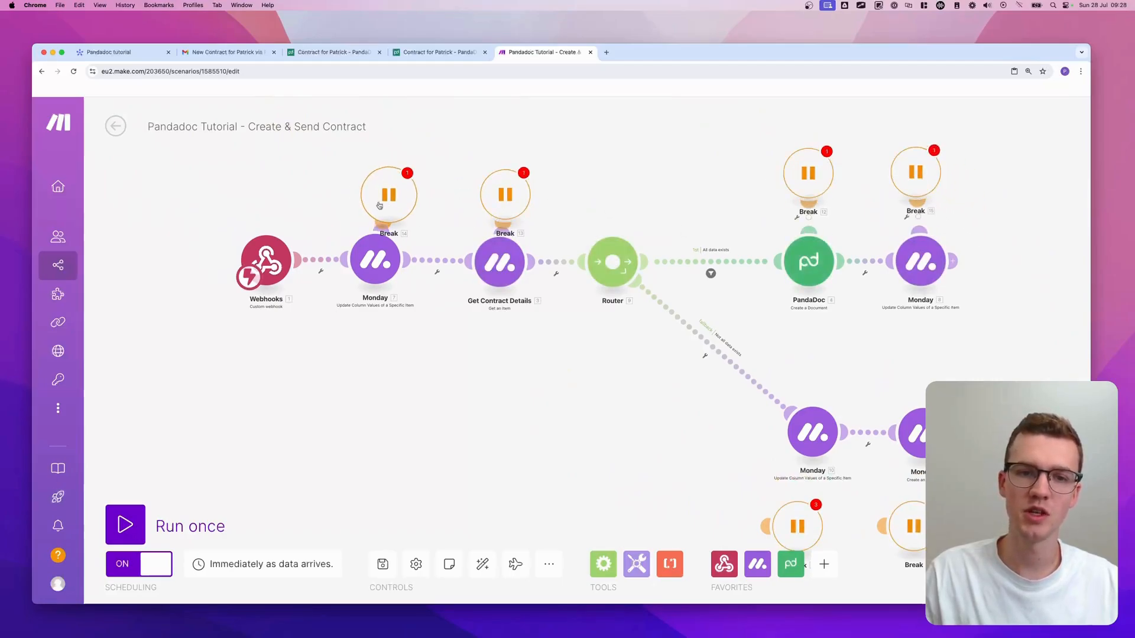
{"action": "left_click_drag", "start_coordinate": [380, 206], "coordinate": [371, 172]}
{"action": "left_click_drag", "start_coordinate": [501, 199], "coordinate": [487, 158]}
{"action": "left_click_drag", "start_coordinate": [596, 408], "coordinate": [506, 289]}
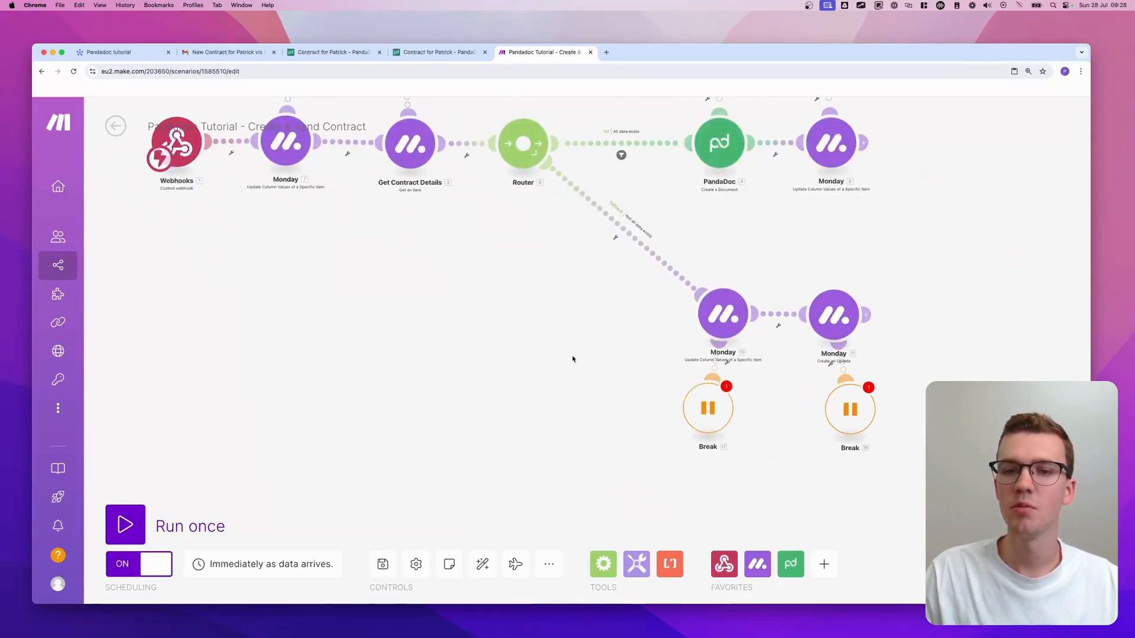
{"action": "left_click_drag", "start_coordinate": [491, 299], "coordinate": [547, 427]}
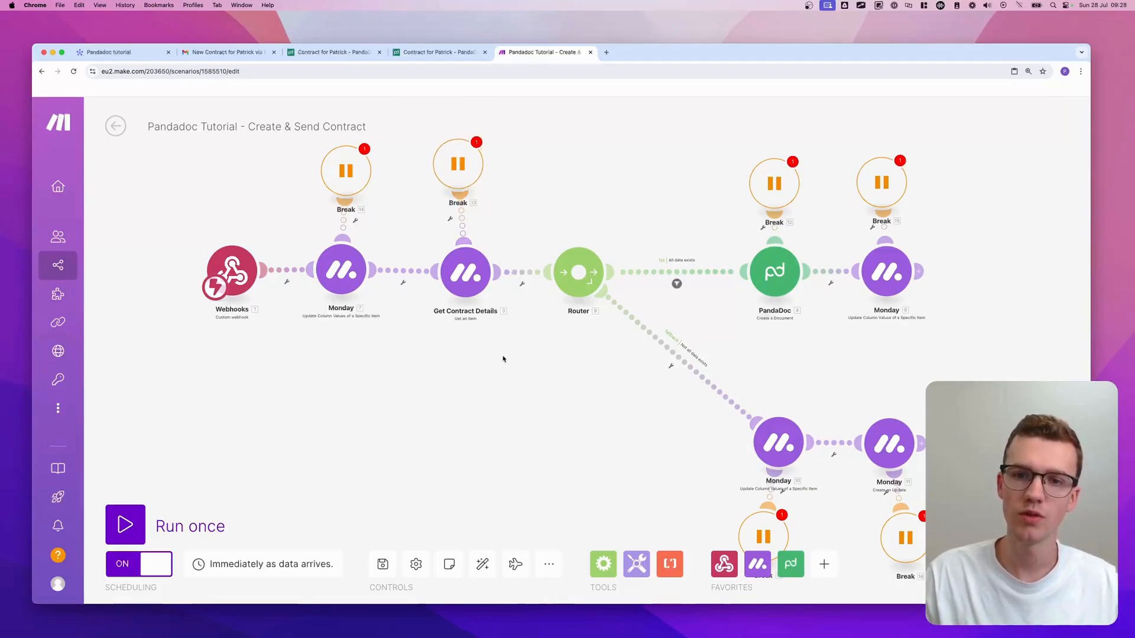
- Set Allow storing of Incomplete Executions to Yes for Create & Send Contract and save it
{"action": "left_click", "coordinate": [415, 564]}
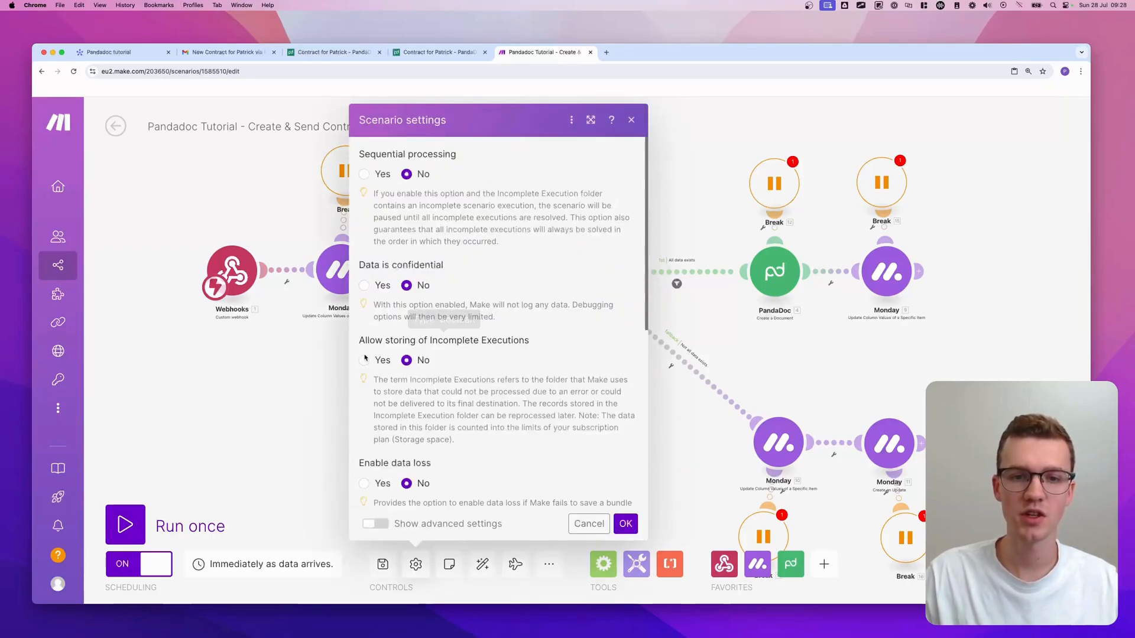
{"action": "left_click", "coordinate": [363, 361]}
{"action": "left_click", "coordinate": [628, 520]}
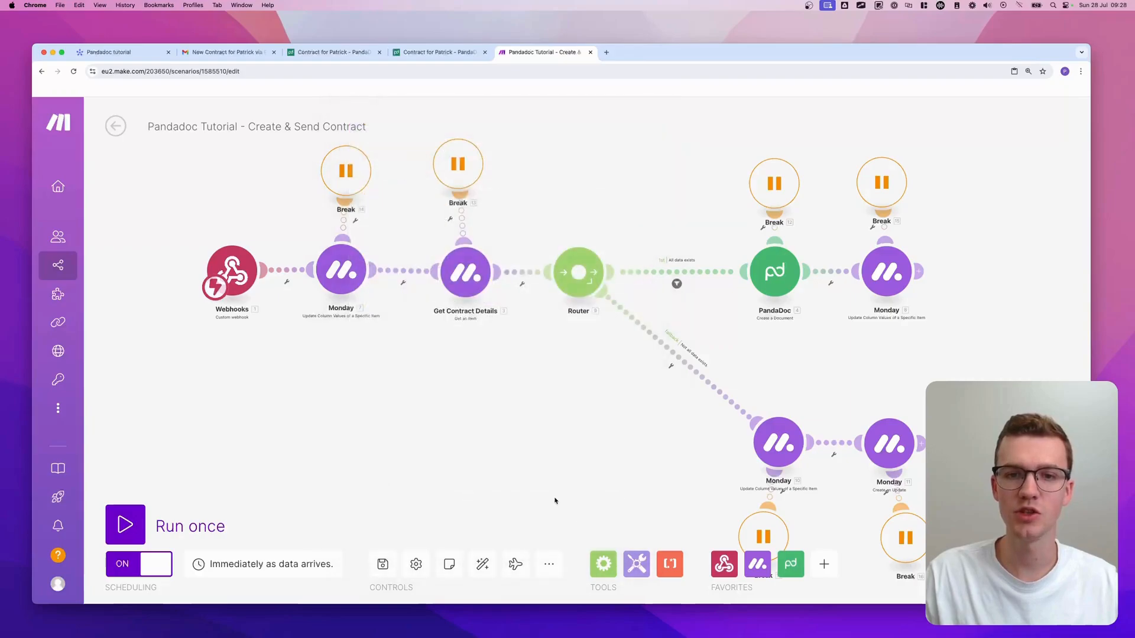
{"action": "left_click", "coordinate": [383, 564]}
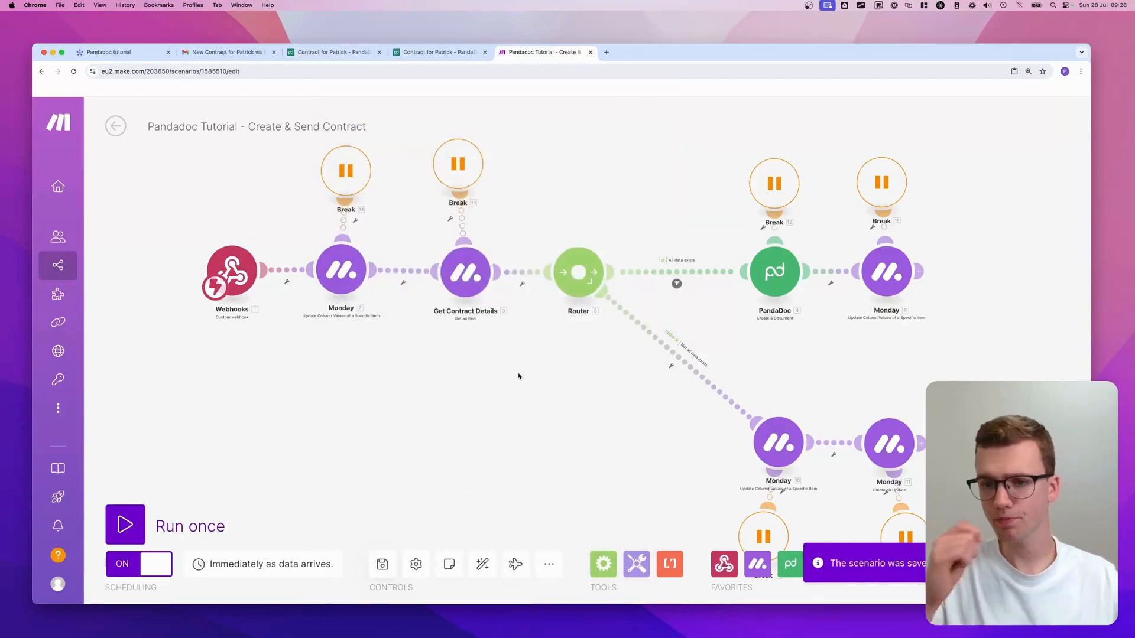